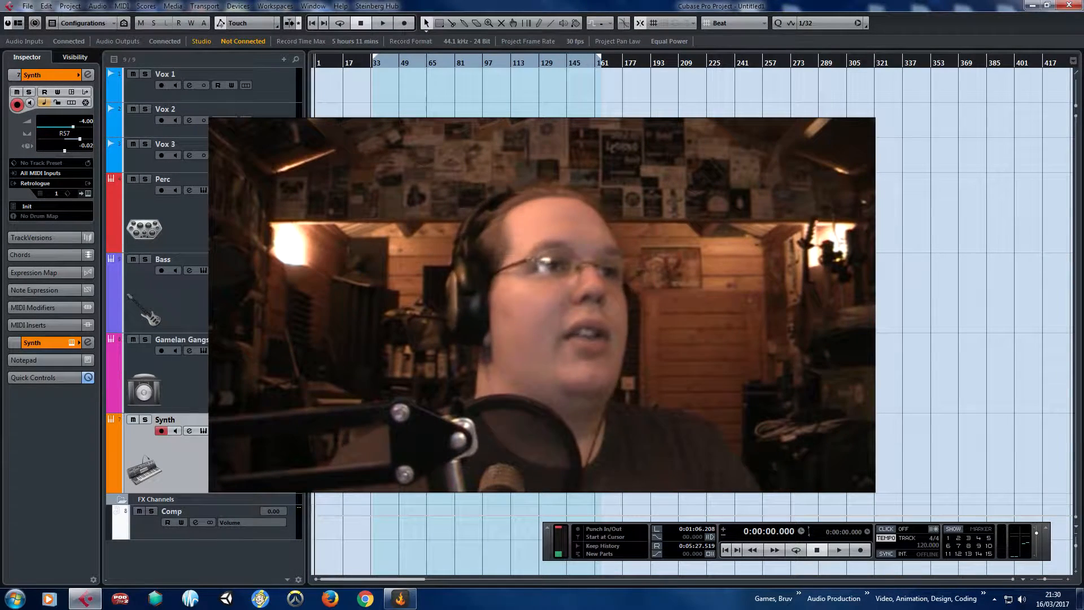
- Select the Perc track and move the left locator to bar 17
click(226, 297)
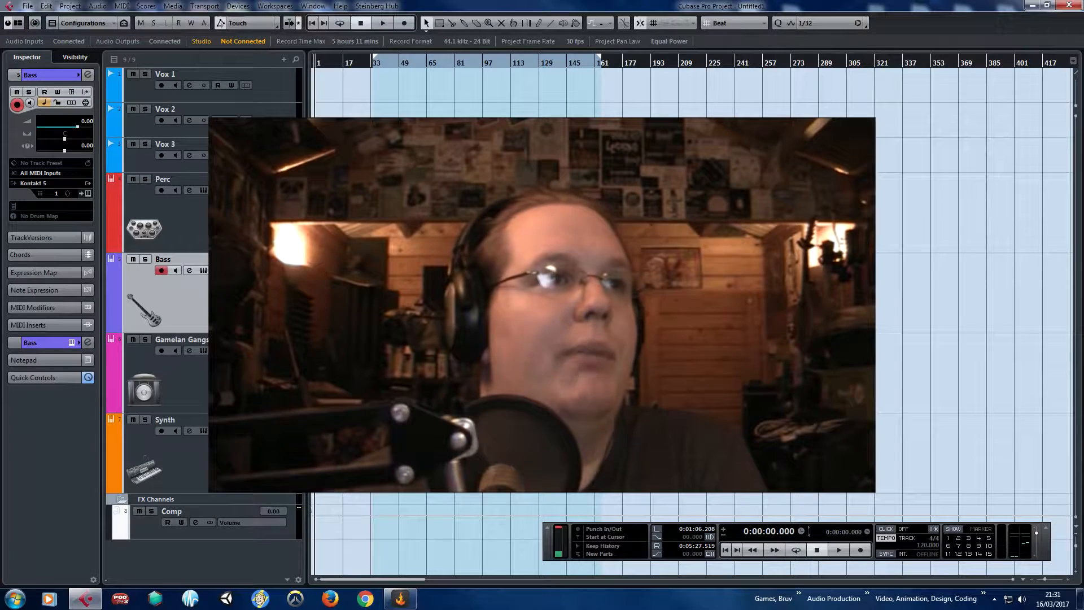
click(226, 217)
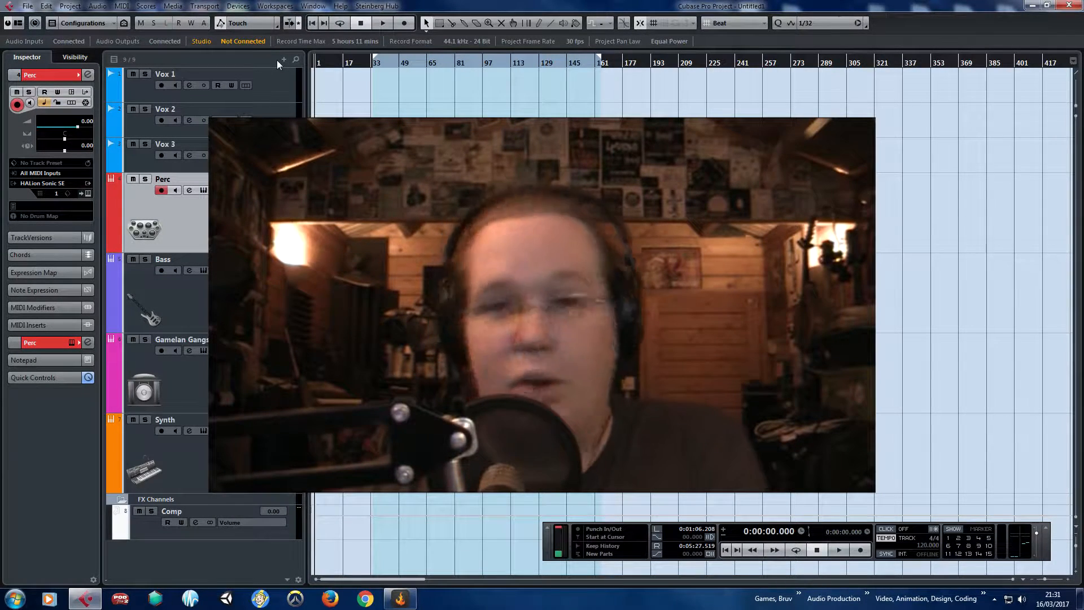
drag(373, 61, 345, 67)
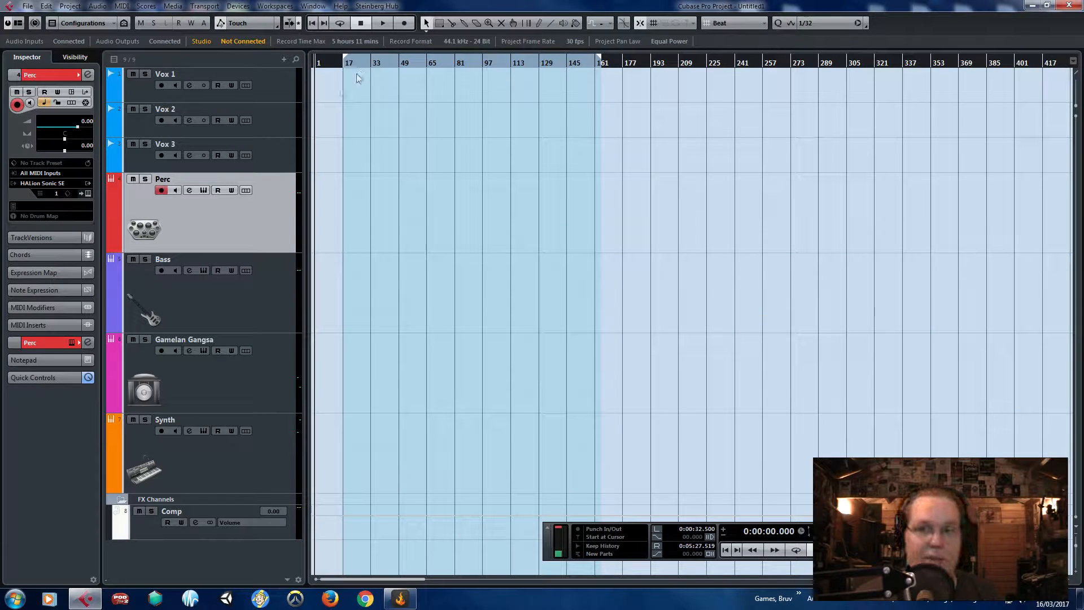
key(h)
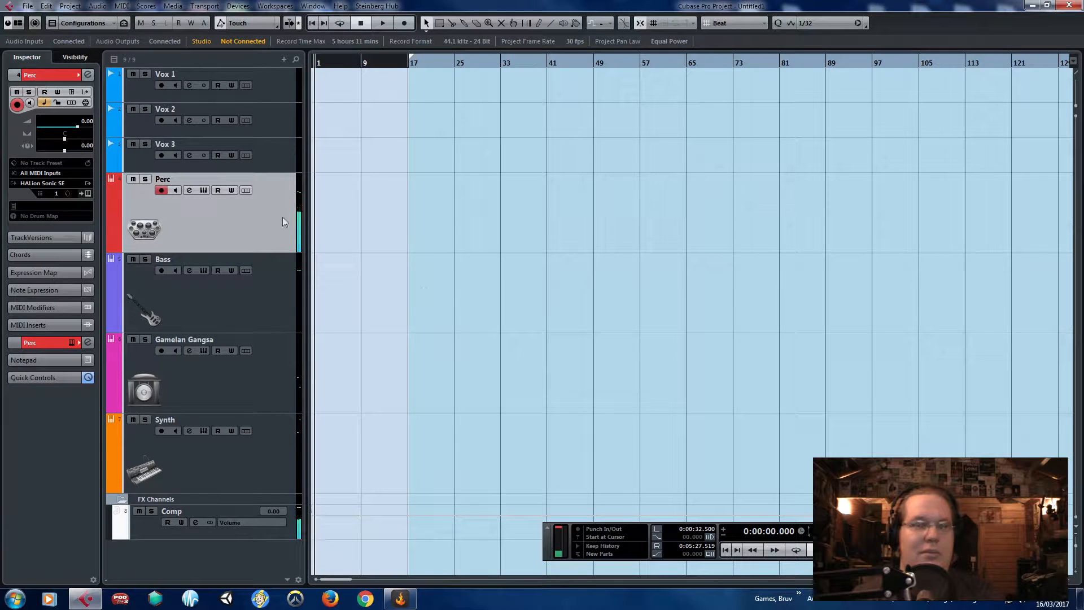
- Examine the audio inserts of the Perc, Bass, Gamelan Gangsa and Synth tracks one after another
click(49, 342)
click(51, 215)
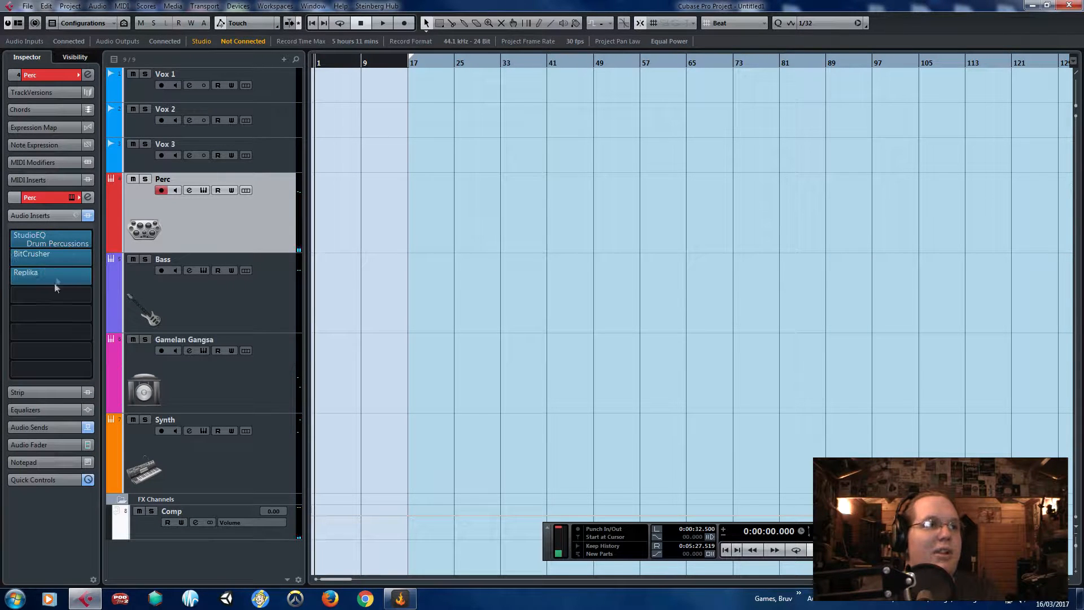
click(249, 310)
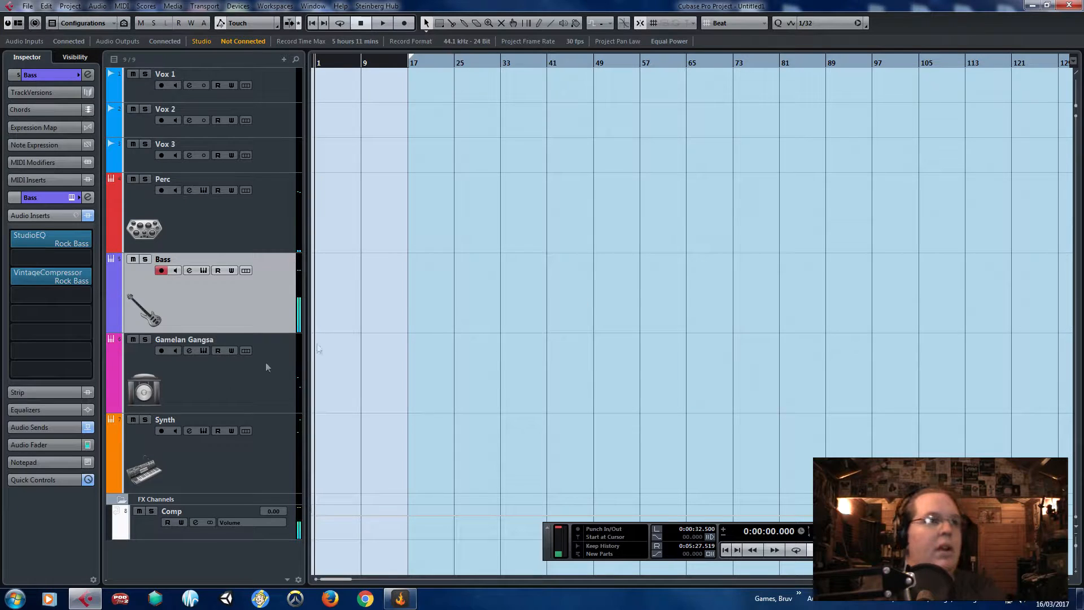
click(220, 390)
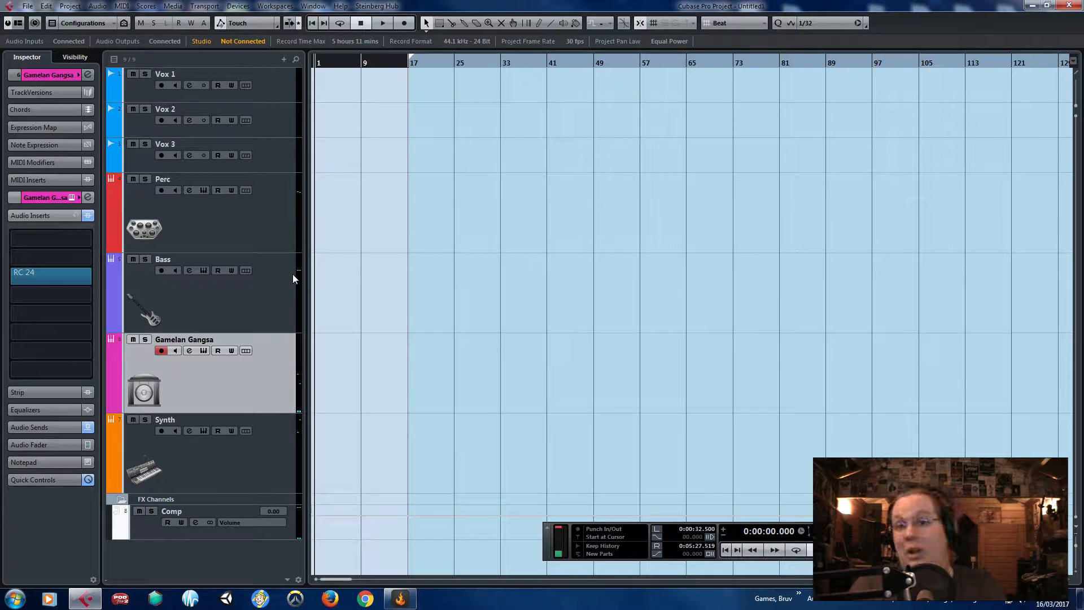
click(244, 479)
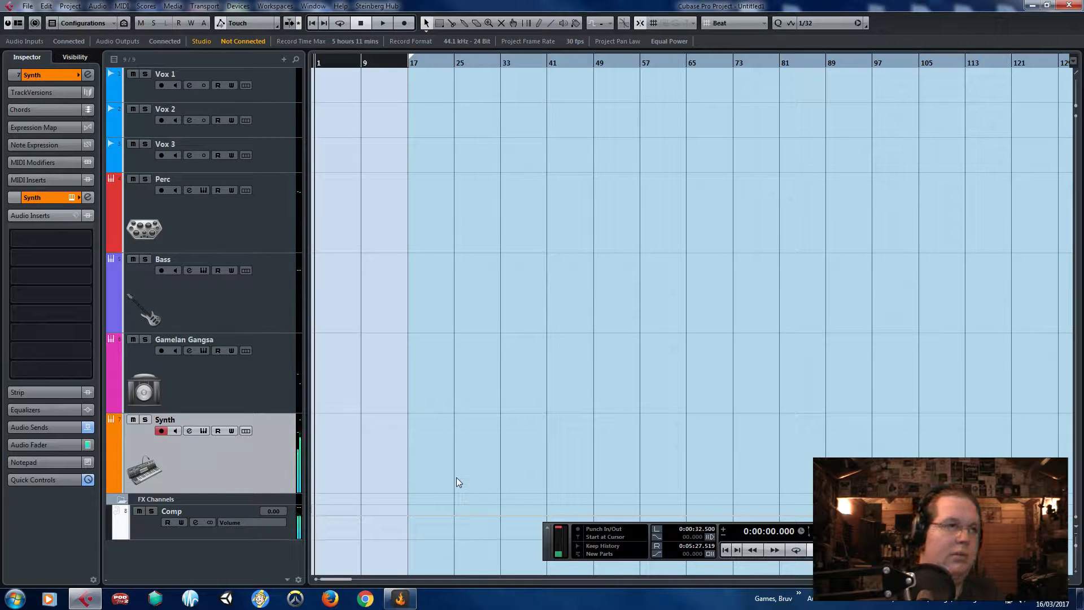
- Set the locators to bars 13 and 17, create a Perc part over that range and open it in the Key Editor
click(276, 218)
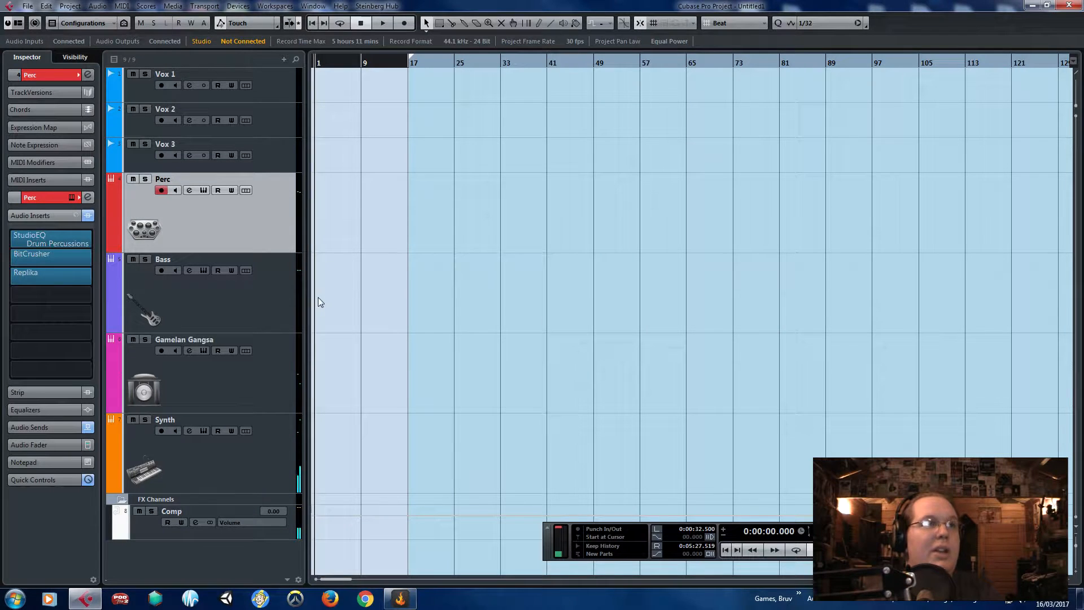
drag(374, 63, 338, 63)
mouse_move(411, 62)
mouse_down()
mouse_move(447, 64)
mouse_move(447, 56)
mouse_move(453, 68)
mouse_up()
key(h)
key(h)
drag(567, 62, 484, 71)
key(h)
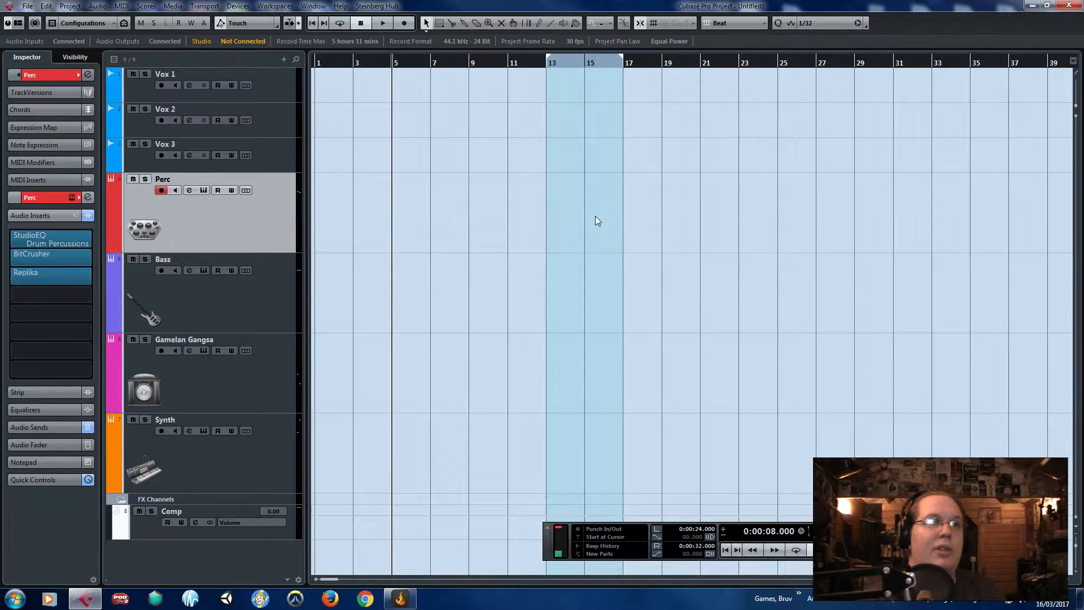
double_click(596, 215)
double_click(581, 226)
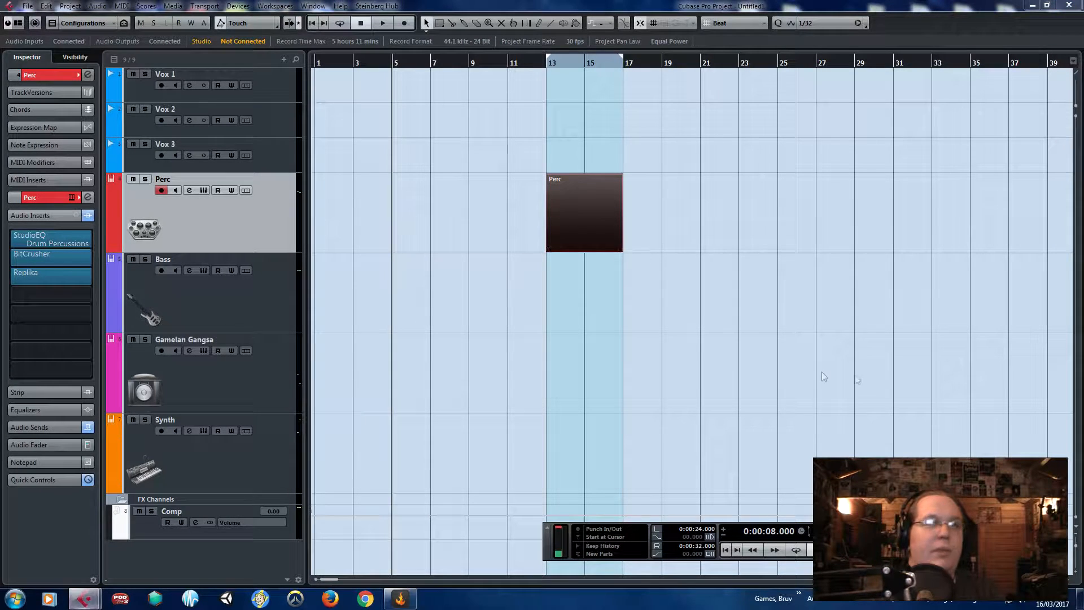
- Add a C#3 note of length 0.0.2.0 at 13.2 in the Perc part and duplicate it to beat 13.4
scroll(395, 297, up, 2)
scroll(395, 297, down, 3)
scroll(226, 313, left, 3)
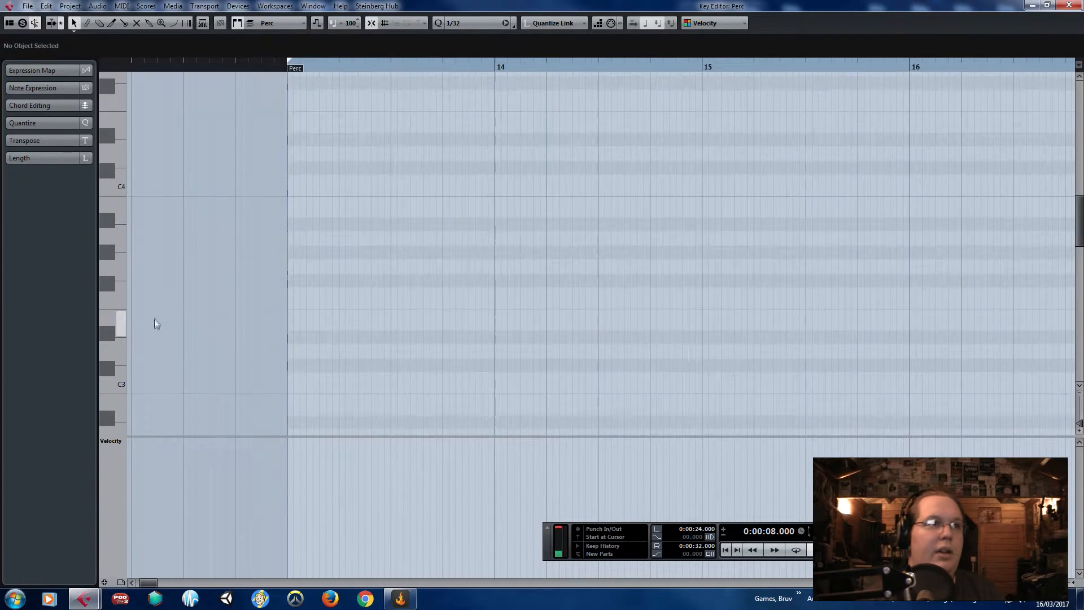
scroll(140, 282, down, 1)
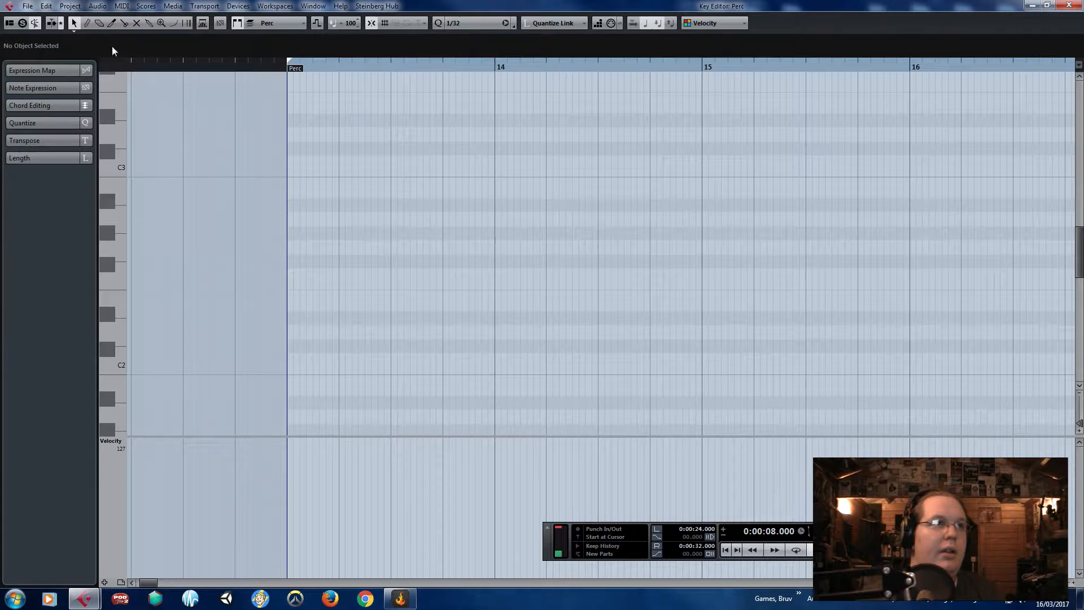
drag(341, 149, 368, 149)
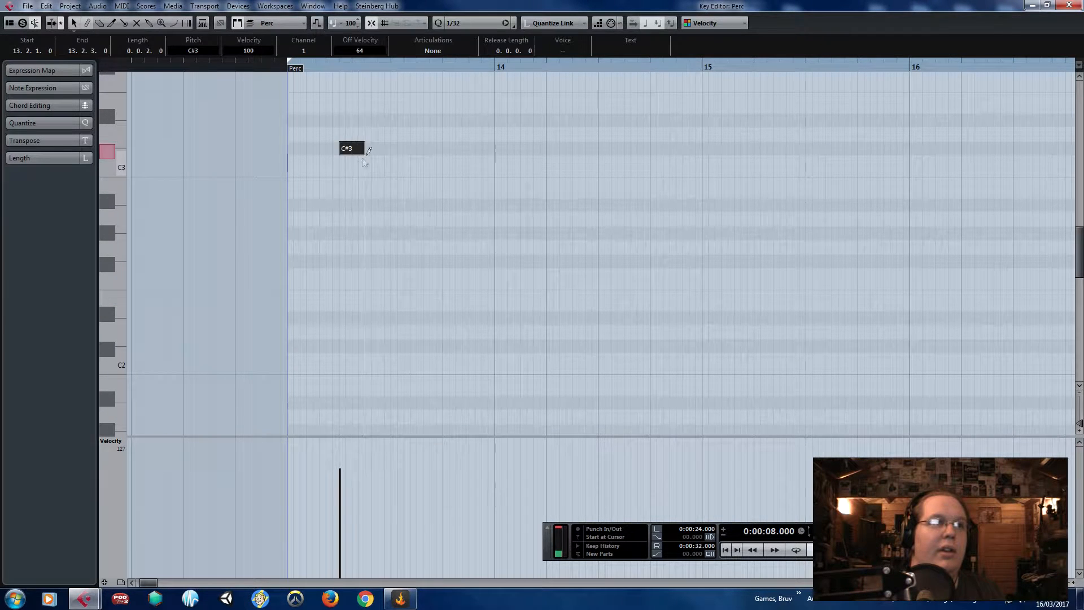
scroll(344, 182, up, 1)
key(ctrl+d)
scroll(428, 178, up, 3)
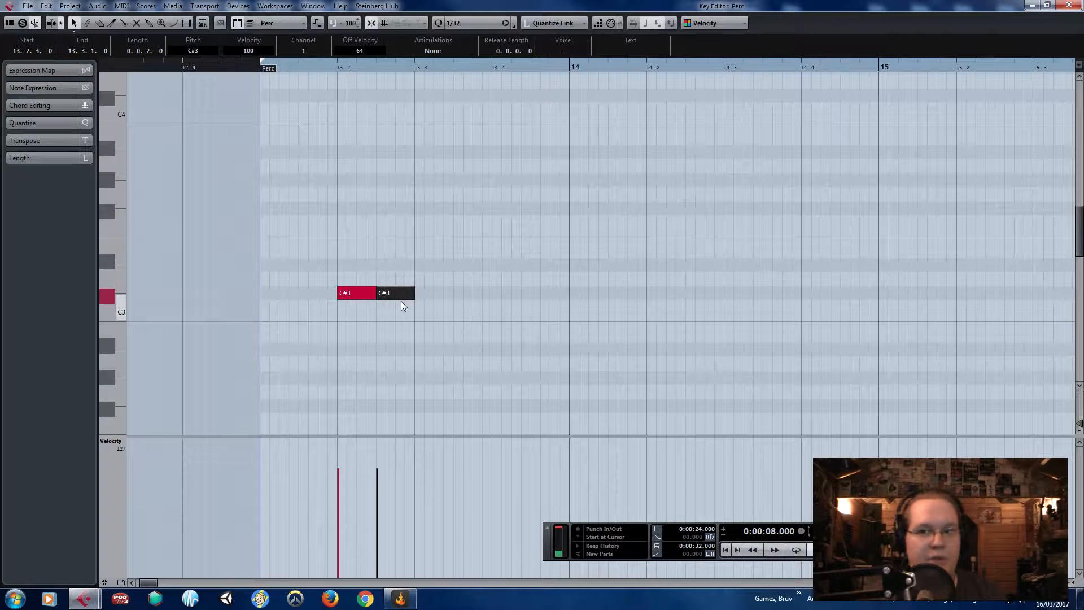
drag(399, 302, 514, 302)
click(507, 253)
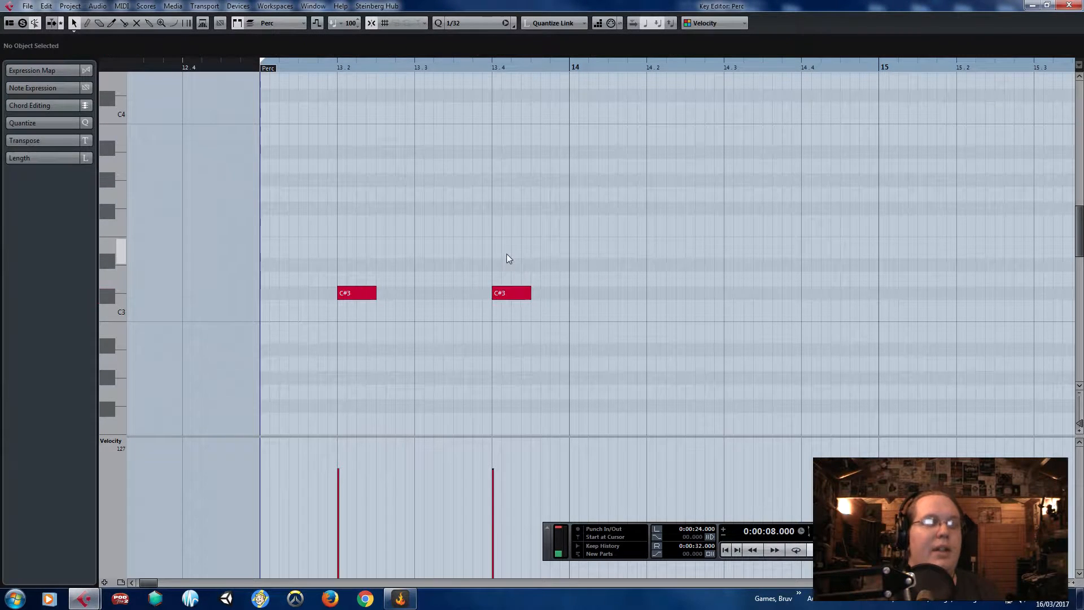
- Duplicate the two C#3 notes and move the copies to G2 on beat 13.1 and A2 on beat 13.3
drag(634, 209, 293, 313)
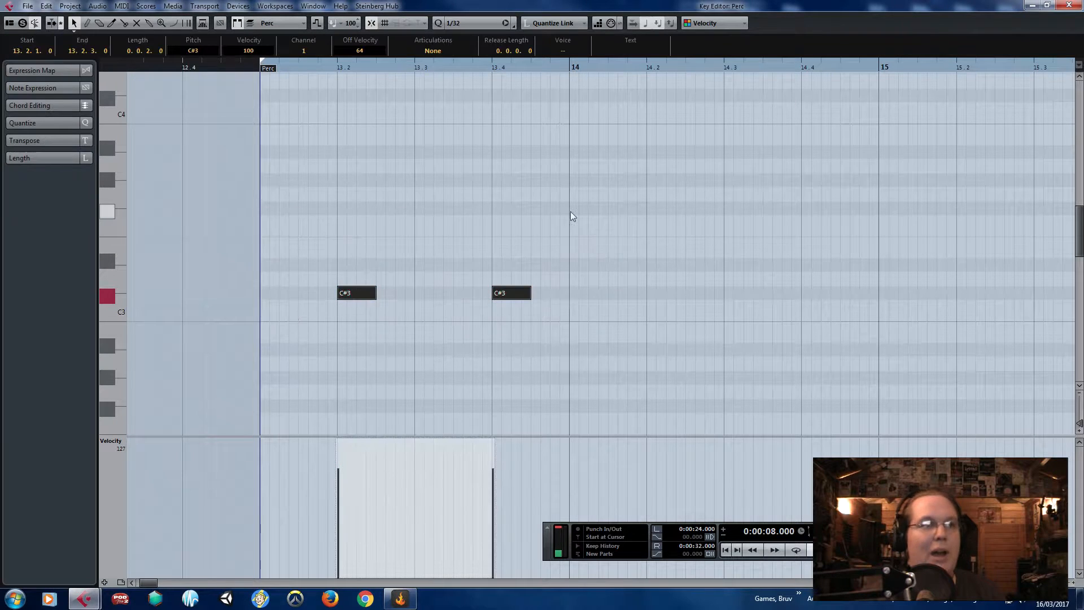
key(alt+d)
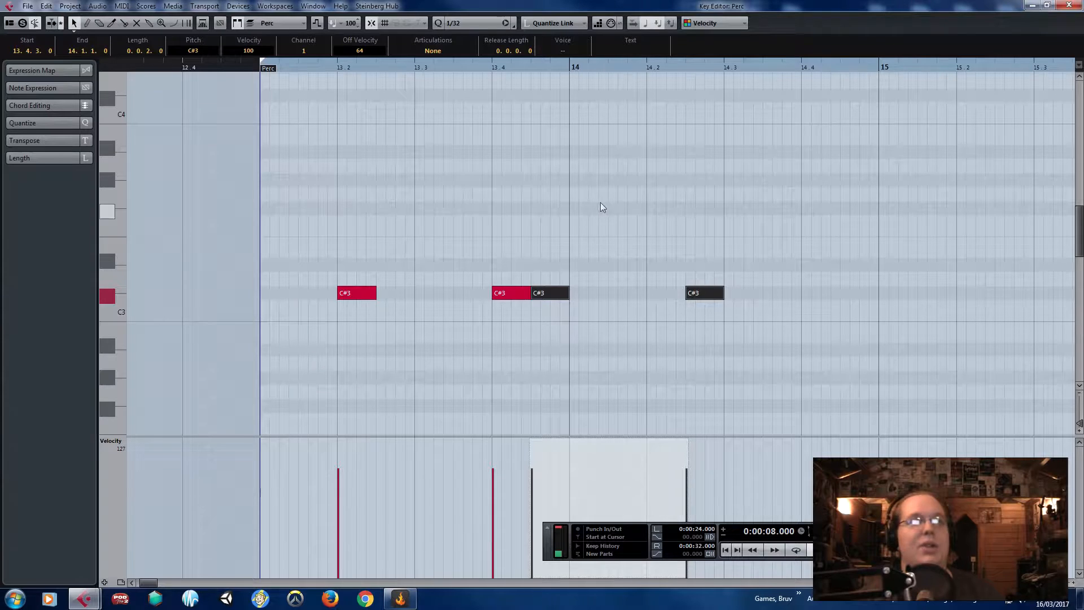
drag(539, 248, 801, 407)
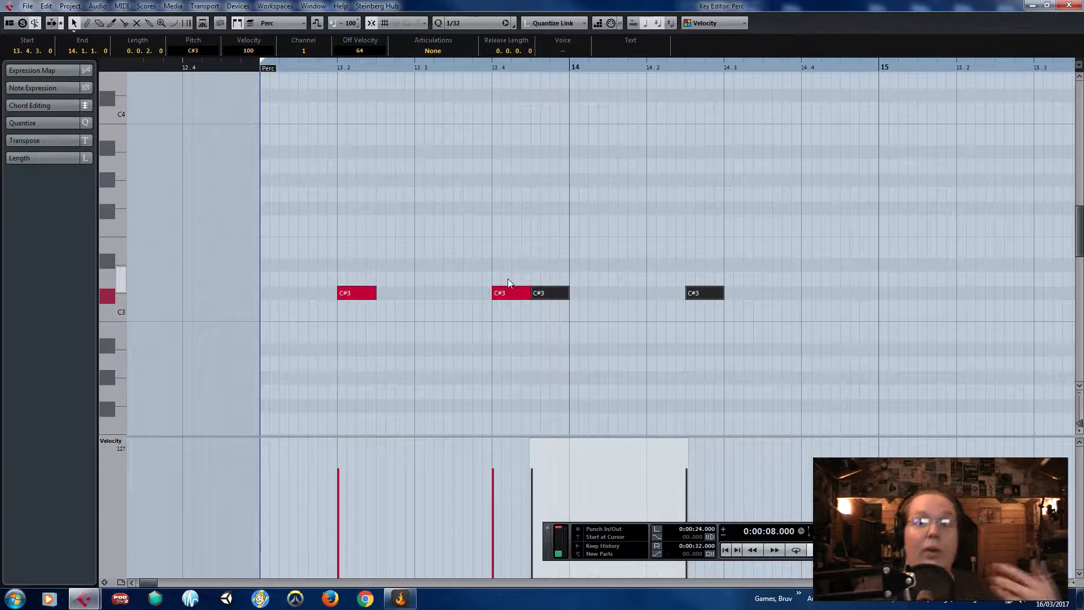
drag(550, 297, 279, 397)
click(286, 354)
drag(433, 392, 439, 364)
- Play the four-note Perc pattern, set the locator range around bar 13 and close the Key Editor
click(243, 60)
click(258, 67)
key(space)
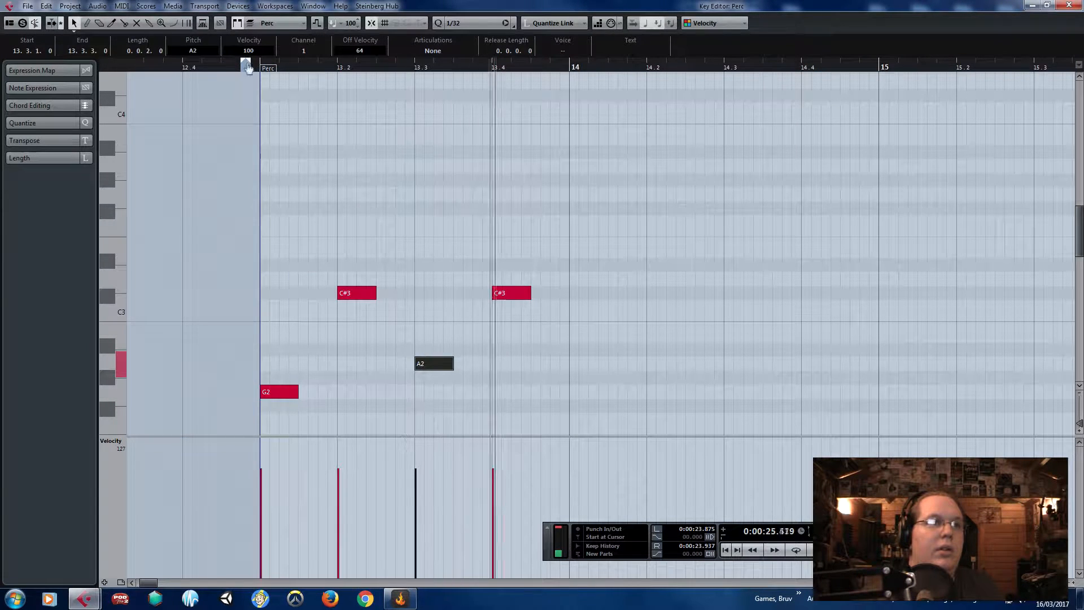
drag(246, 61, 566, 136)
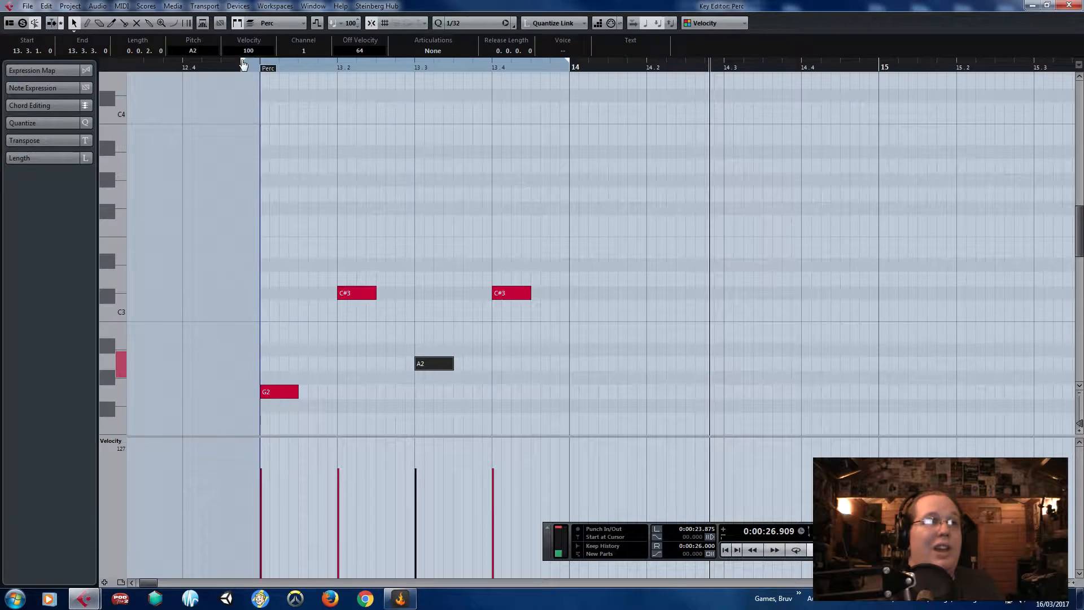
click(1078, 4)
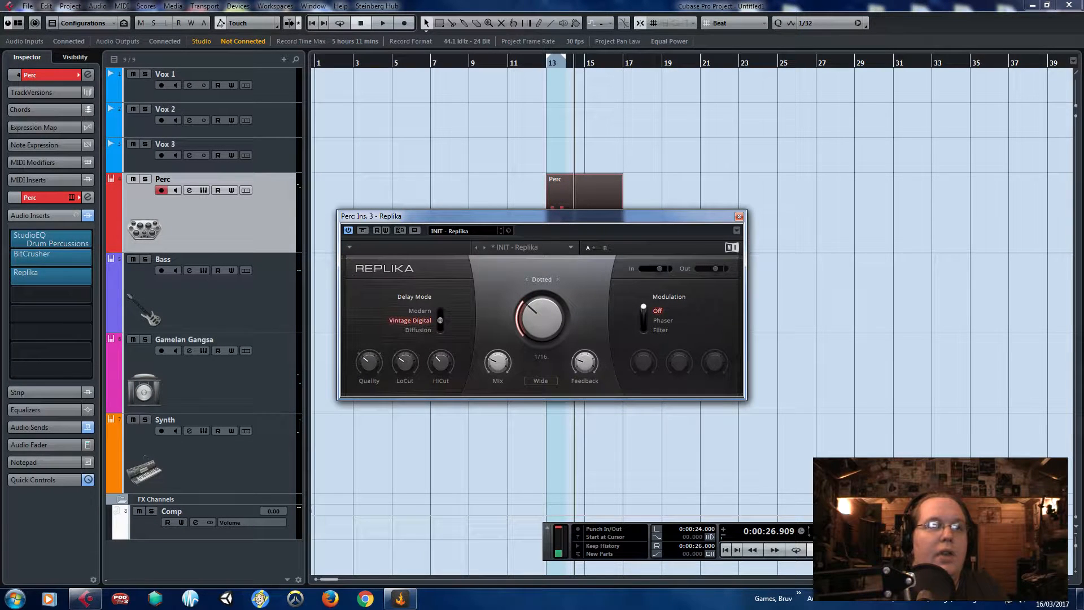
- Set the delay time of Perc's Replika insert to dotted 1/4, playing the pattern before and after the change
click(546, 73)
key(space)
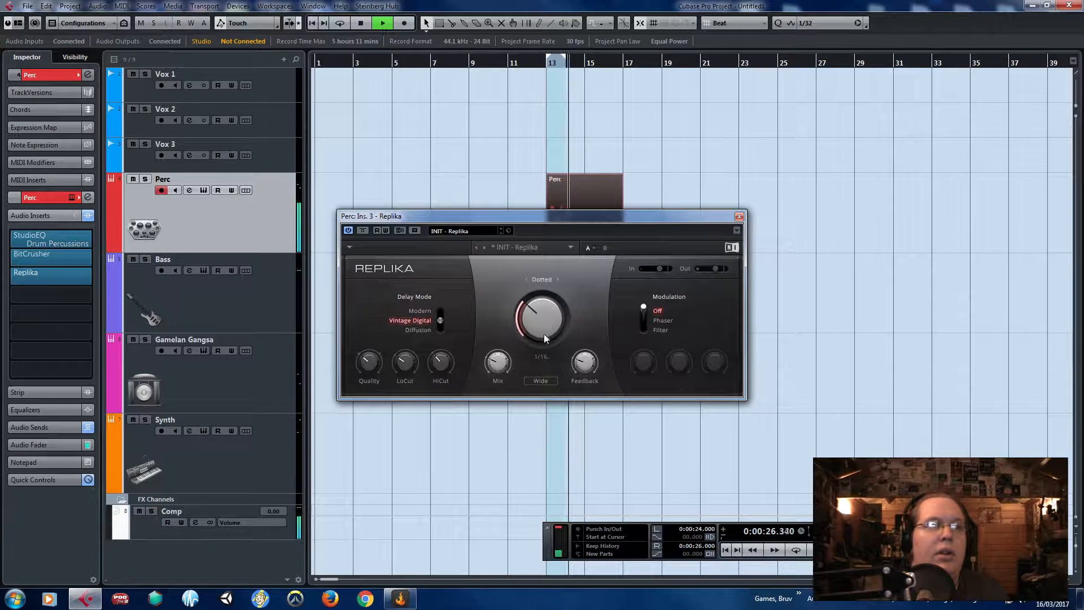
key(space)
drag(542, 319, 542, 302)
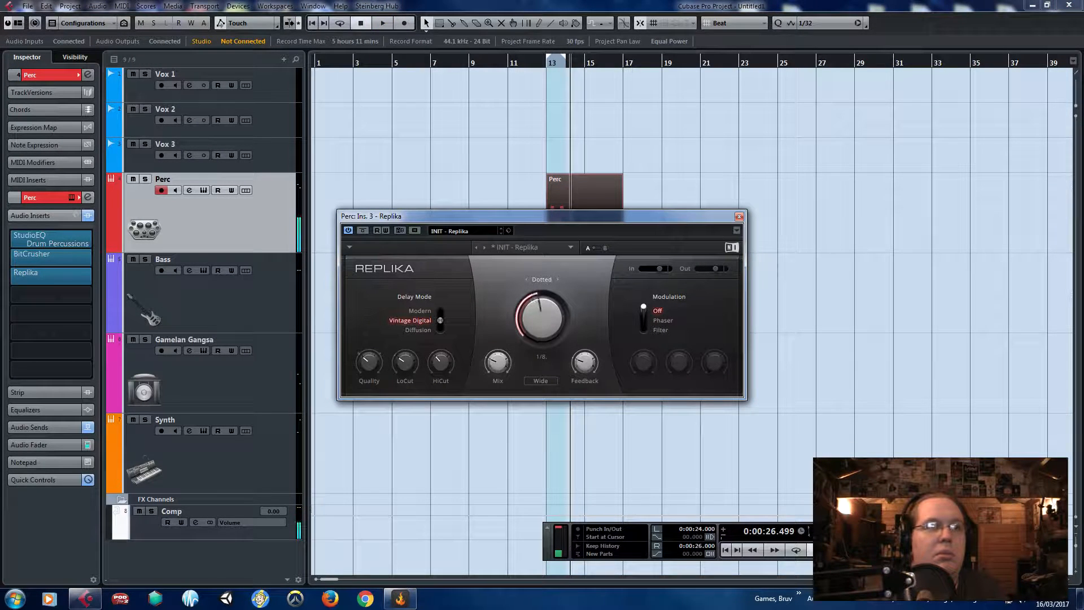
click(544, 65)
key(space)
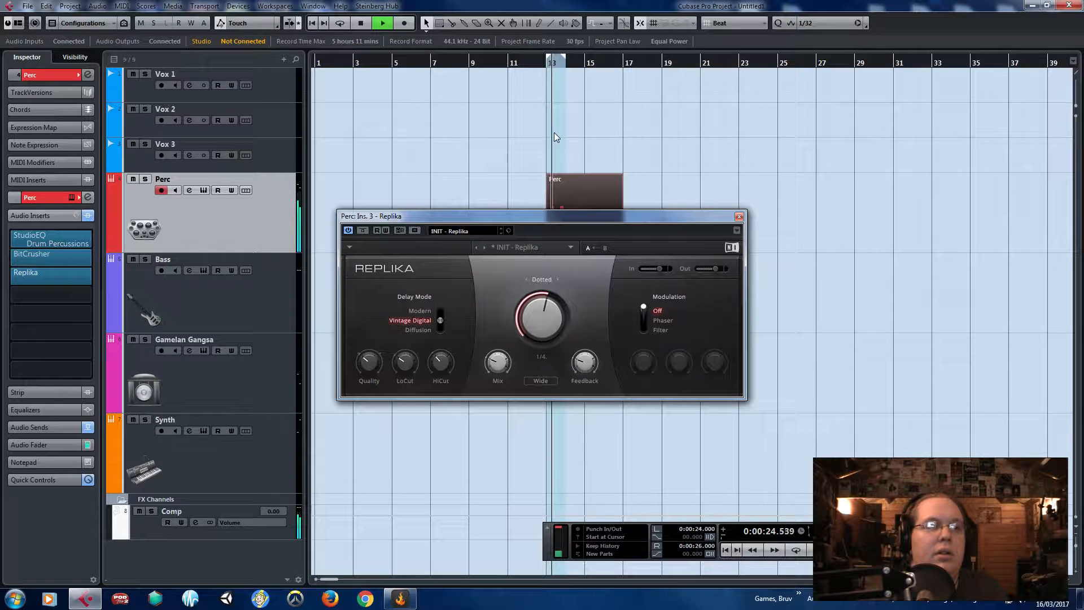
key(space)
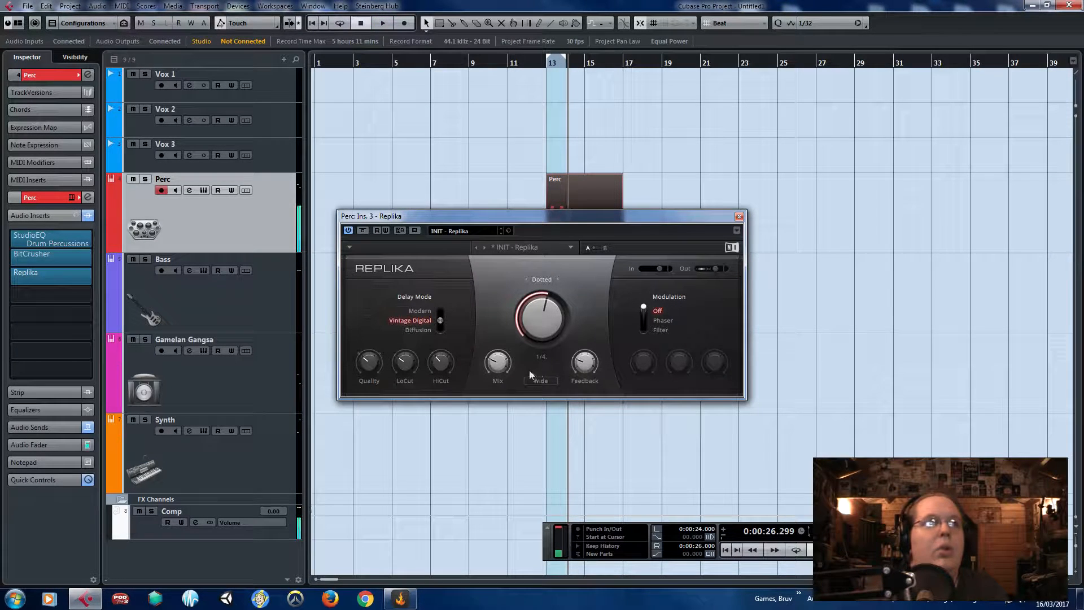
- Lower Replika's feedback, switch its stereo mode to Ping Pong and set the modulation to Filter
drag(584, 362, 585, 360)
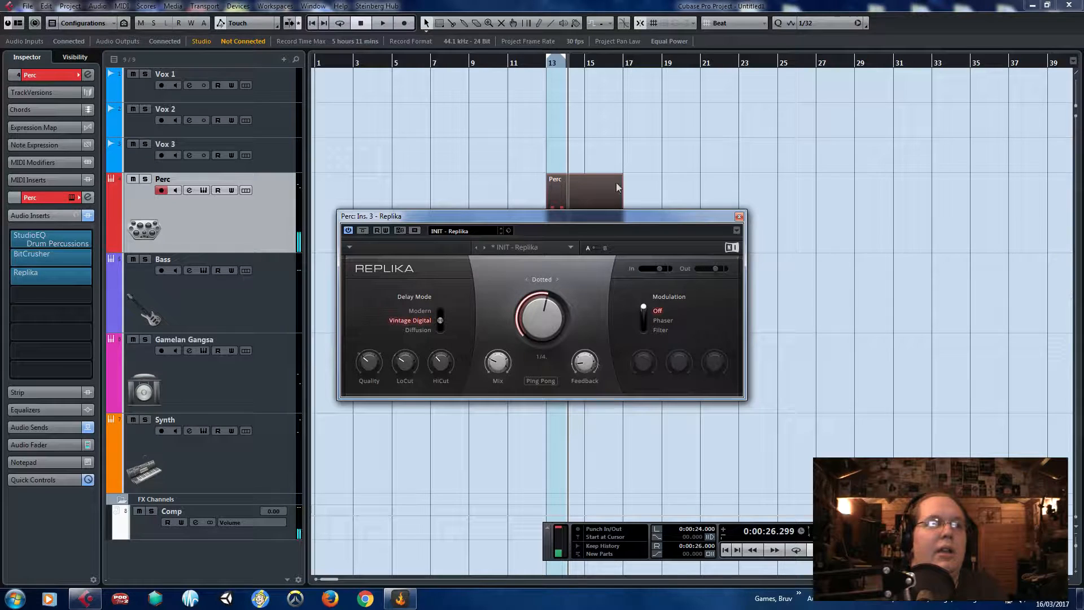
drag(642, 313, 643, 332)
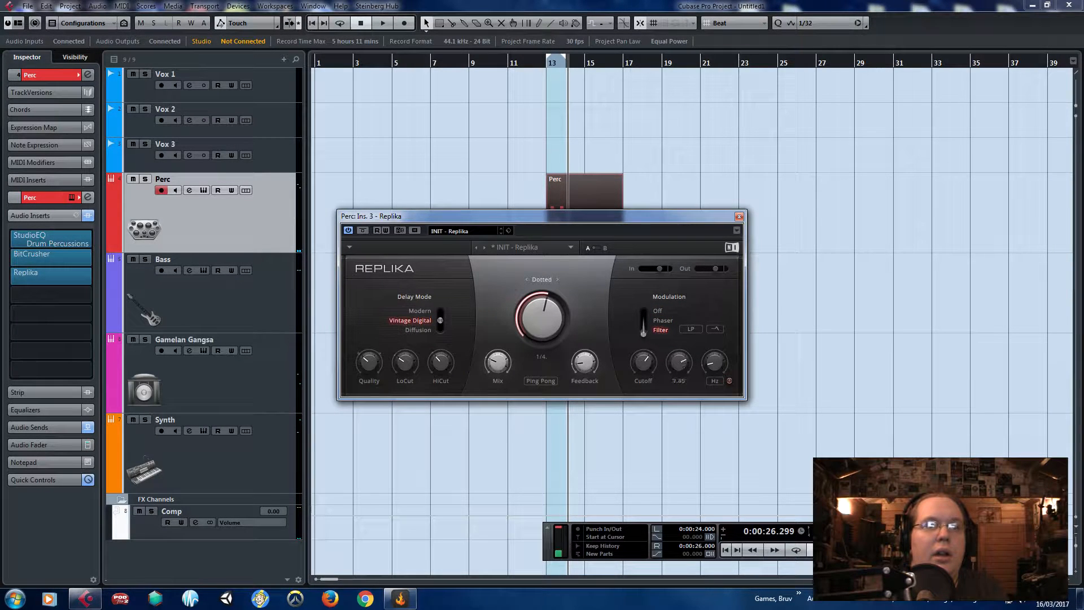
- Set the locators around bar 13, from 0:00:24.000 to 0:00:26.000, and turn on cycle playback for that range
click(546, 58)
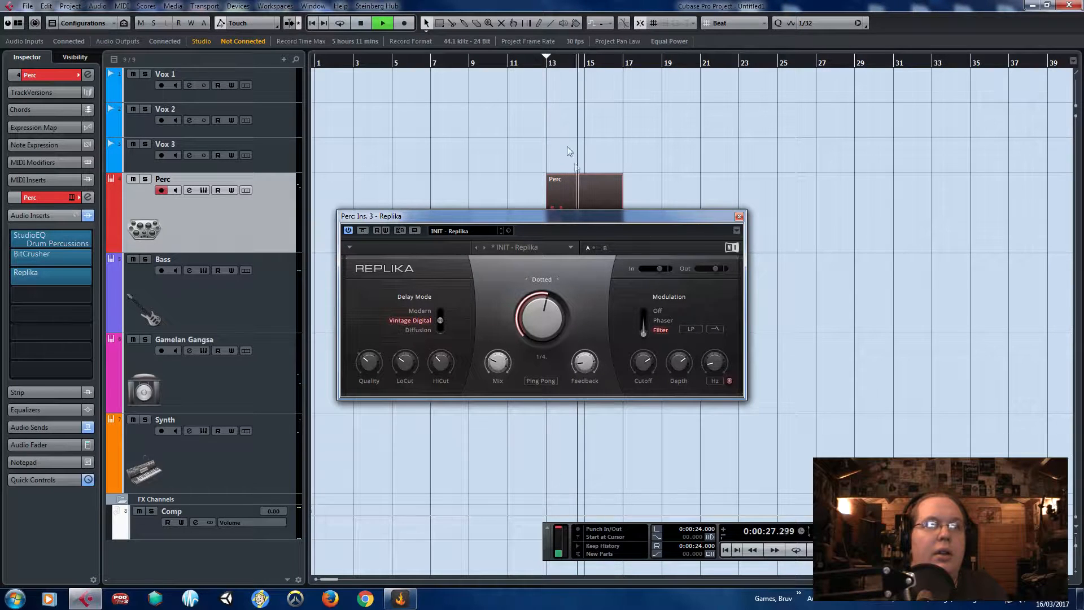
click(537, 63)
drag(550, 60, 569, 66)
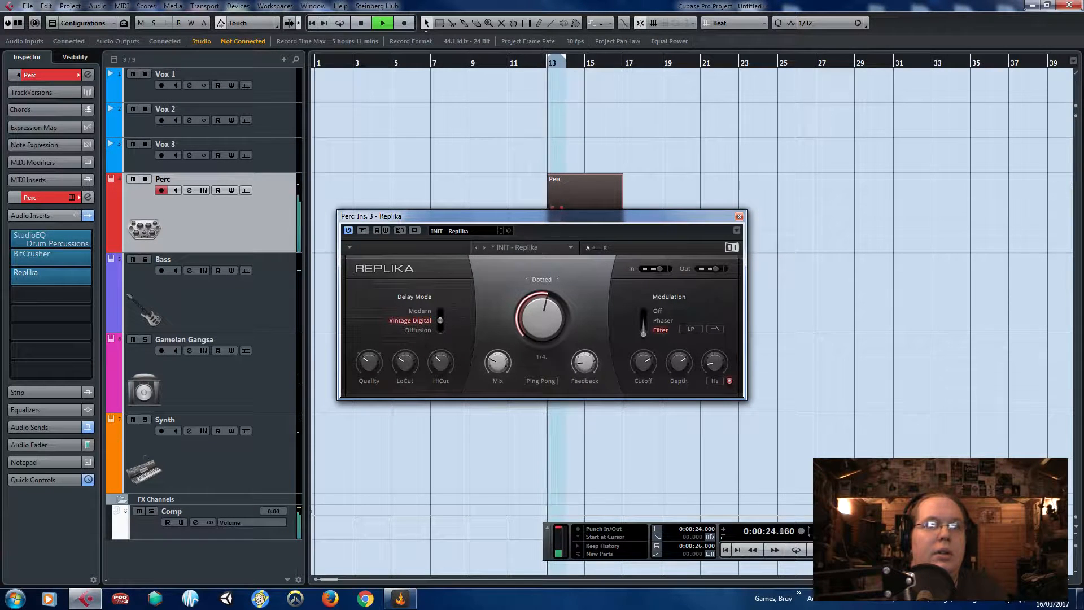
key(KP_Divide)
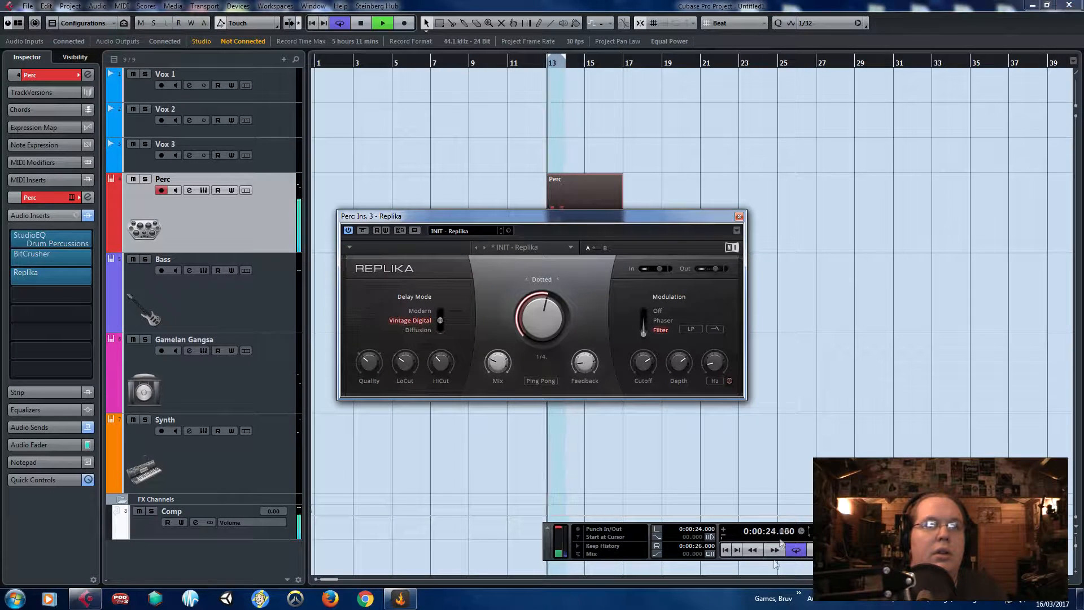
scroll(548, 168, up, 3)
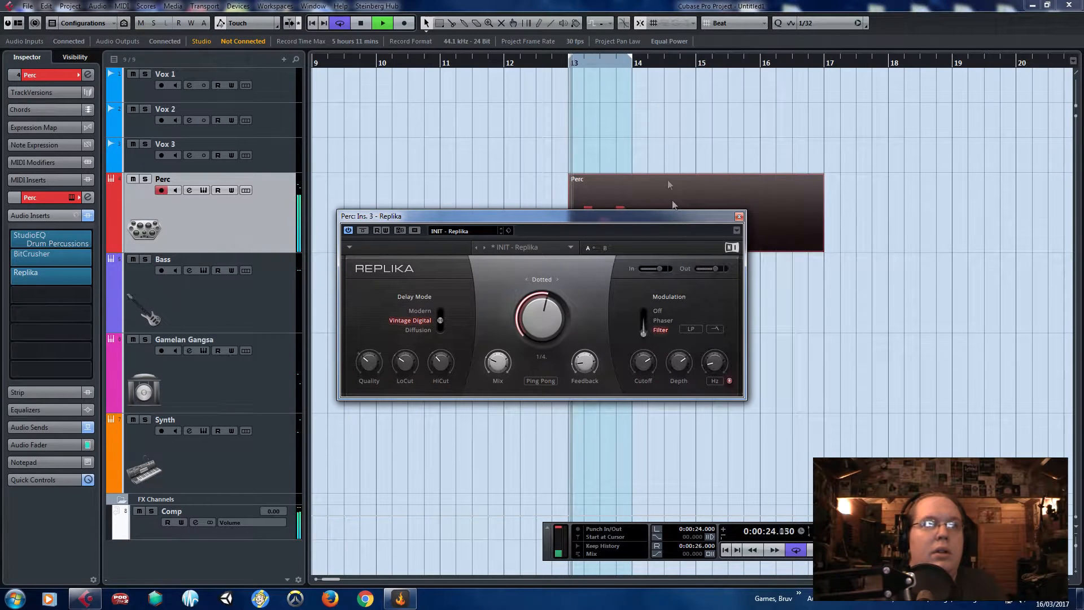
- Raise the rate of Replika's filter modulation, adjust its depth and cutoff during looped playback, and close the plug-in
drag(714, 365, 714, 319)
drag(679, 363, 644, 388)
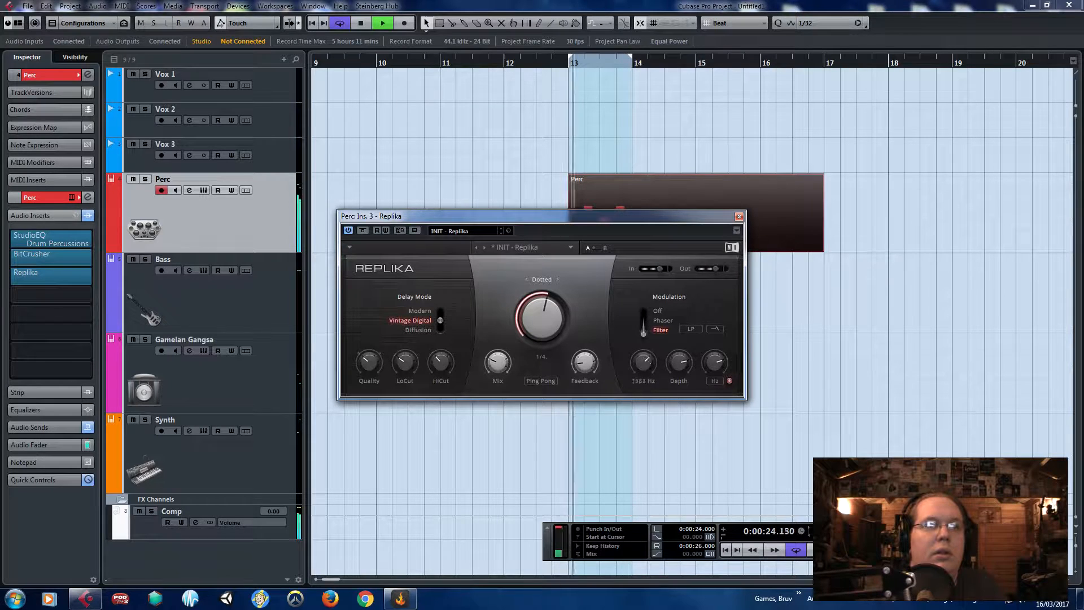
click(739, 217)
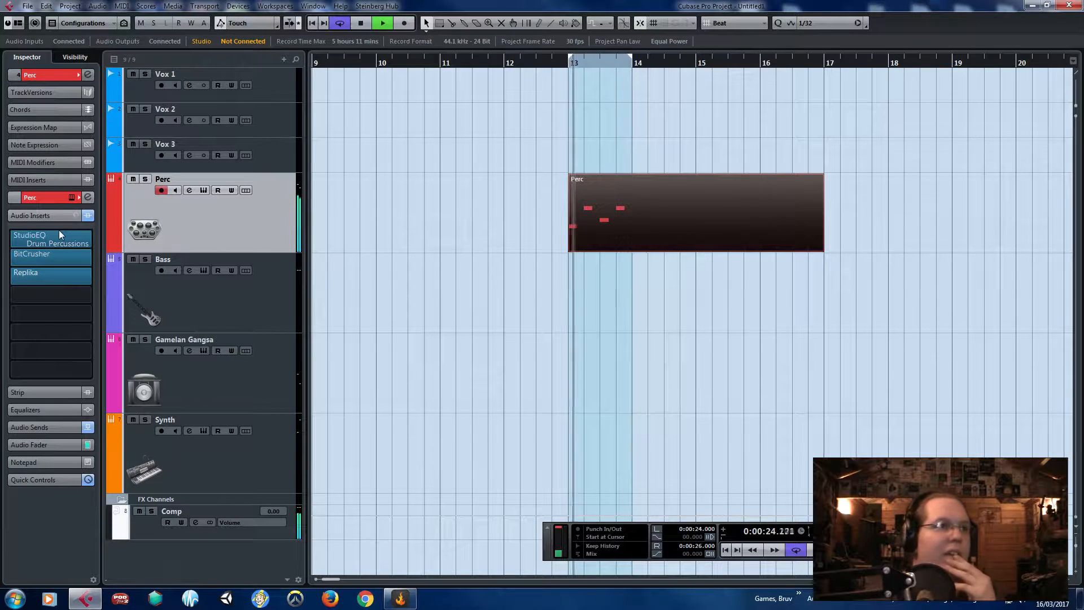
- Reopen the Replika insert on the Perc track and change its stereo mode to Wide
click(34, 273)
click(549, 380)
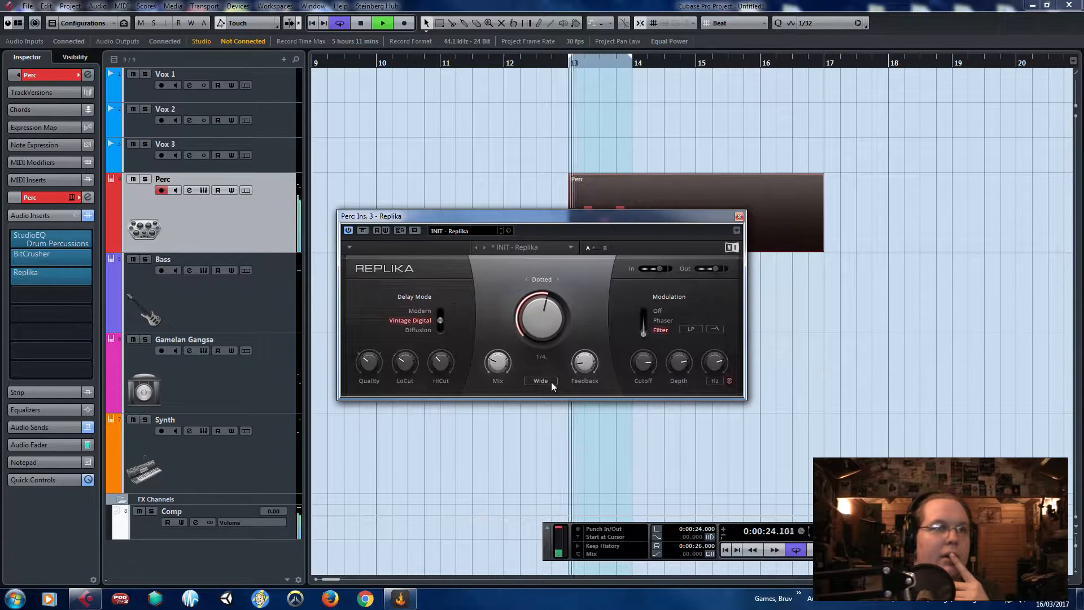
- Close Replika, open the Perc part in the Key Editor and extend the cycle range to bar 17
click(739, 217)
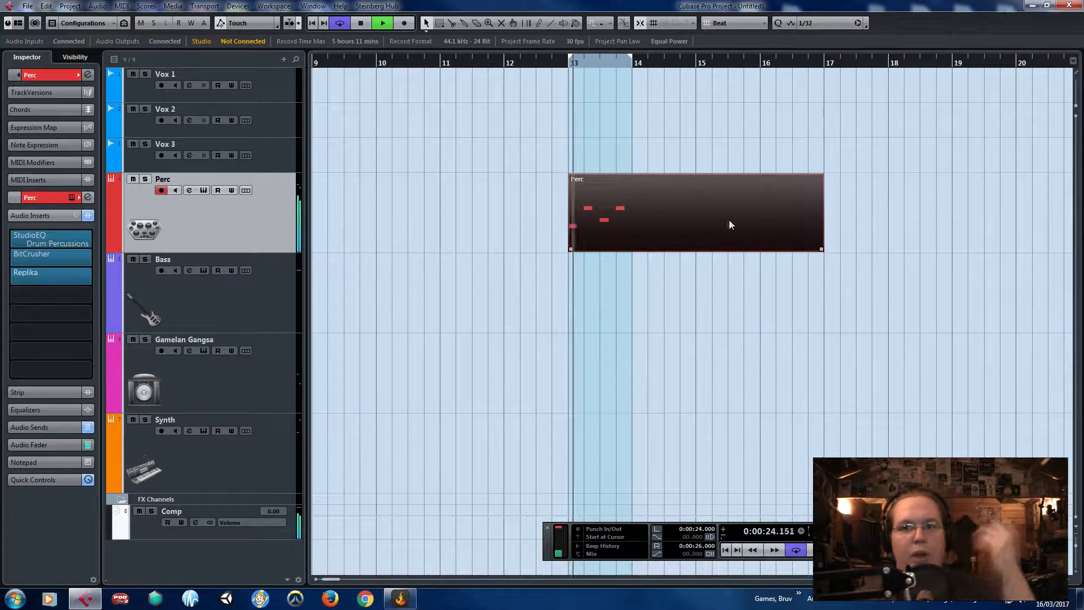
double_click(653, 199)
scroll(557, 190, down, 1)
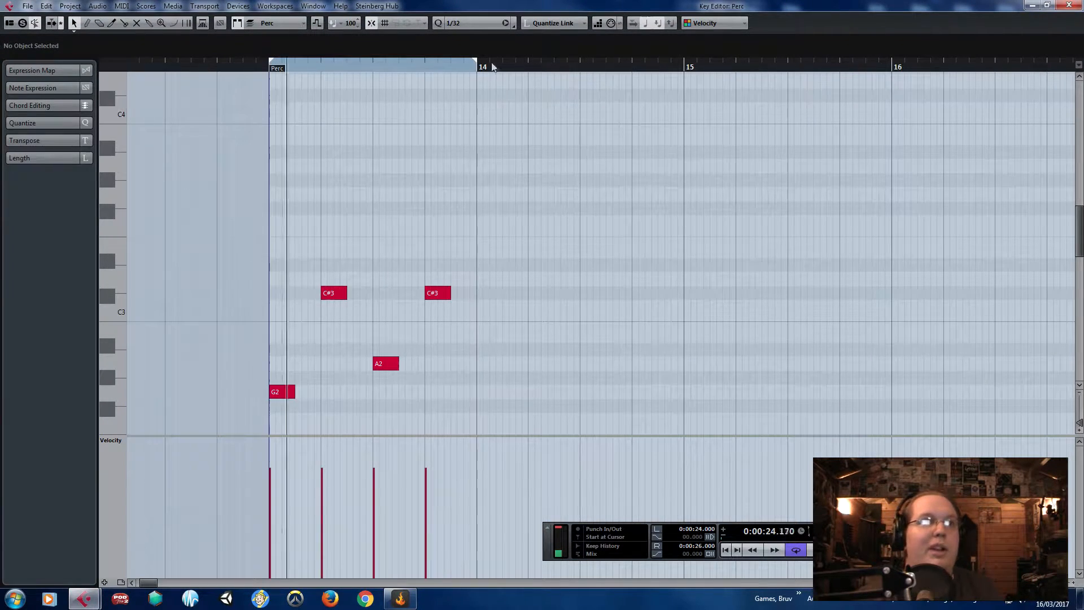
drag(479, 67, 995, 65)
scroll(900, 66, down, 1)
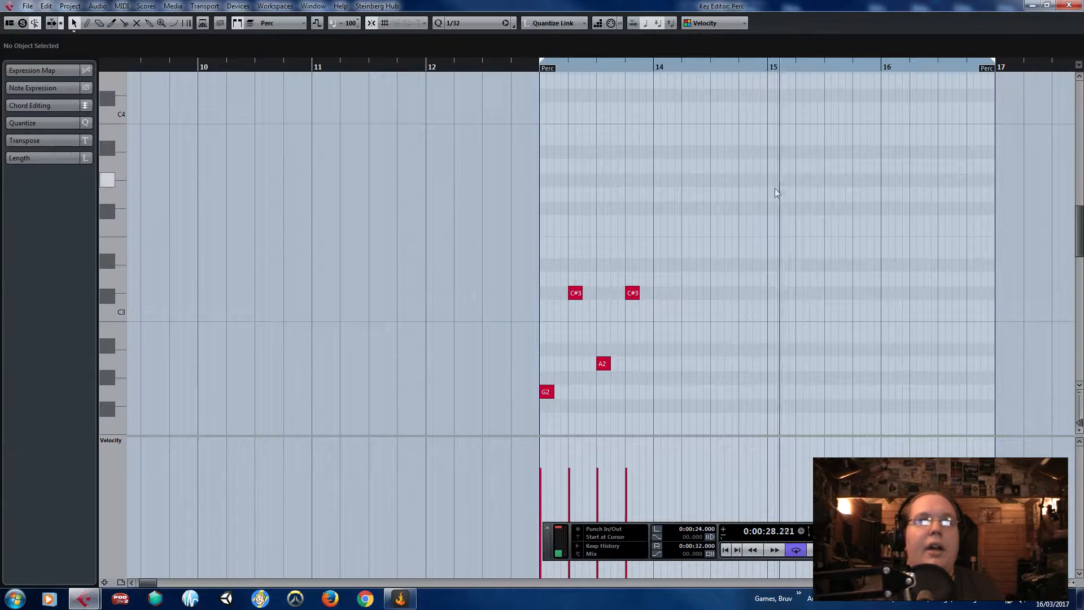
- Duplicate the four Perc notes of bar 13 and align the copies with the start of bar 14
key(ctrl+a)
scroll(649, 303, down, 2)
key(alt+d)
scroll(644, 339, up, 2)
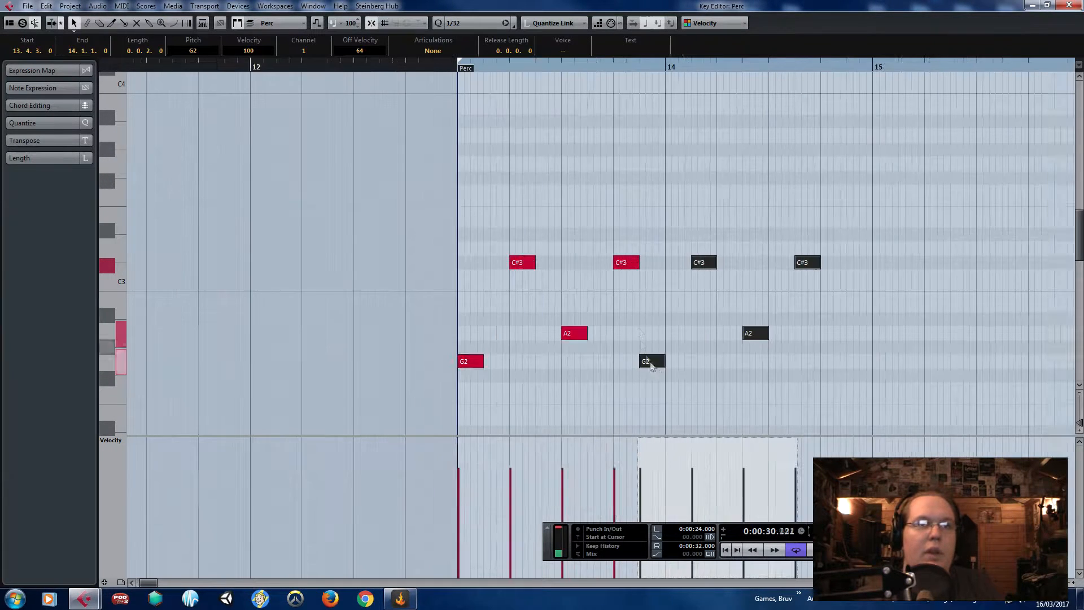
drag(660, 363, 685, 360)
click(474, 102)
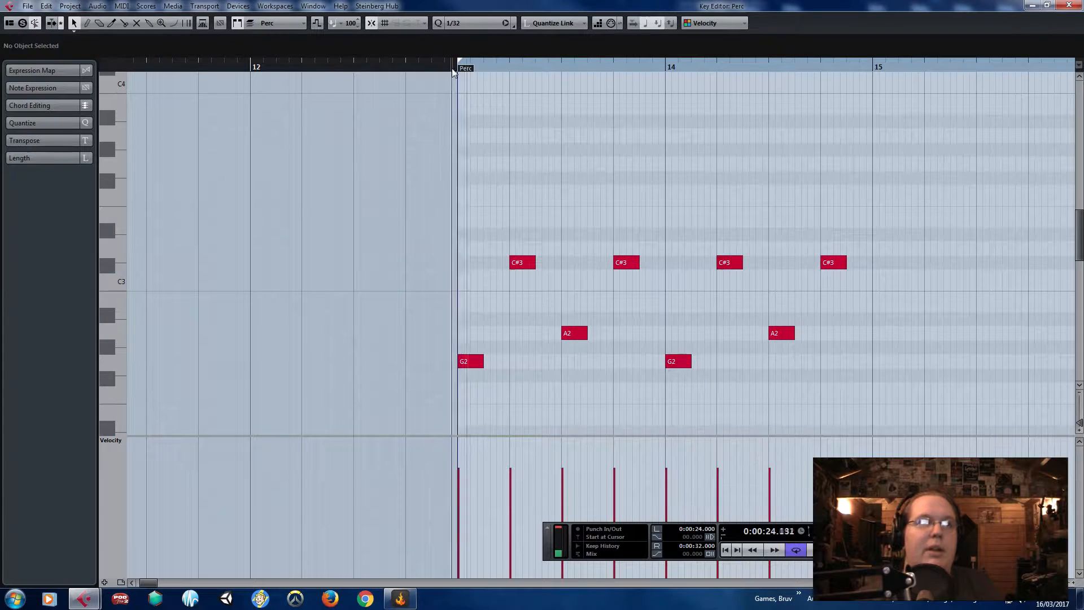
- Move the last two notes of bar 14 half a beat later and change their pitches to D#3 and E3
scroll(496, 159, down, 2)
scroll(734, 228, up, 1)
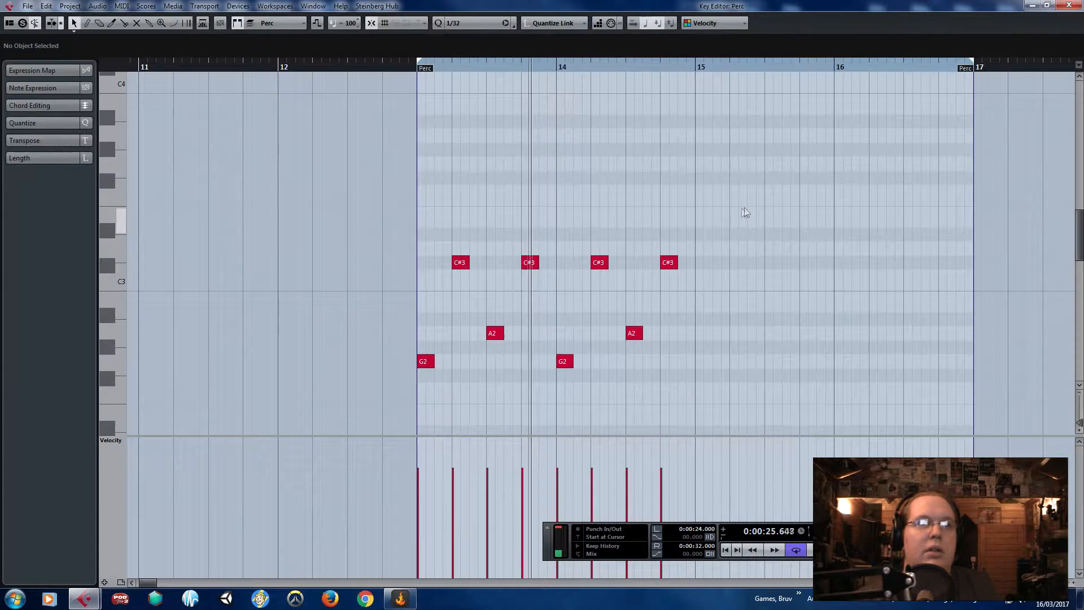
scroll(714, 259, up, 1)
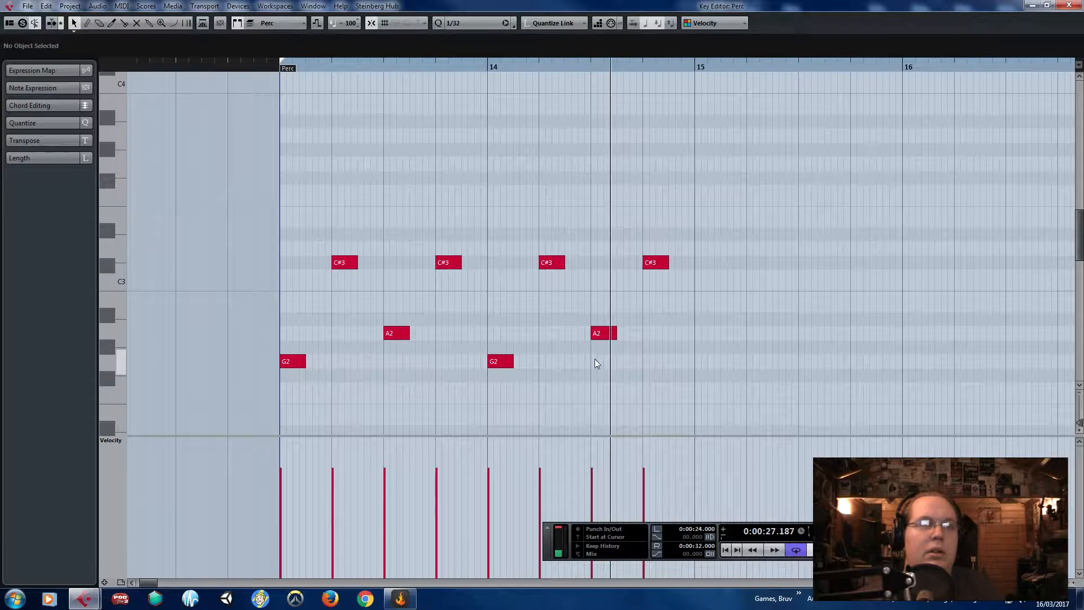
drag(606, 337, 681, 264)
drag(726, 218, 631, 262)
drag(630, 262, 681, 227)
click(649, 278)
click(681, 237)
- Duplicate the two-bar Perc pattern into bars 15 and 16 and play back the result
drag(726, 181, 260, 385)
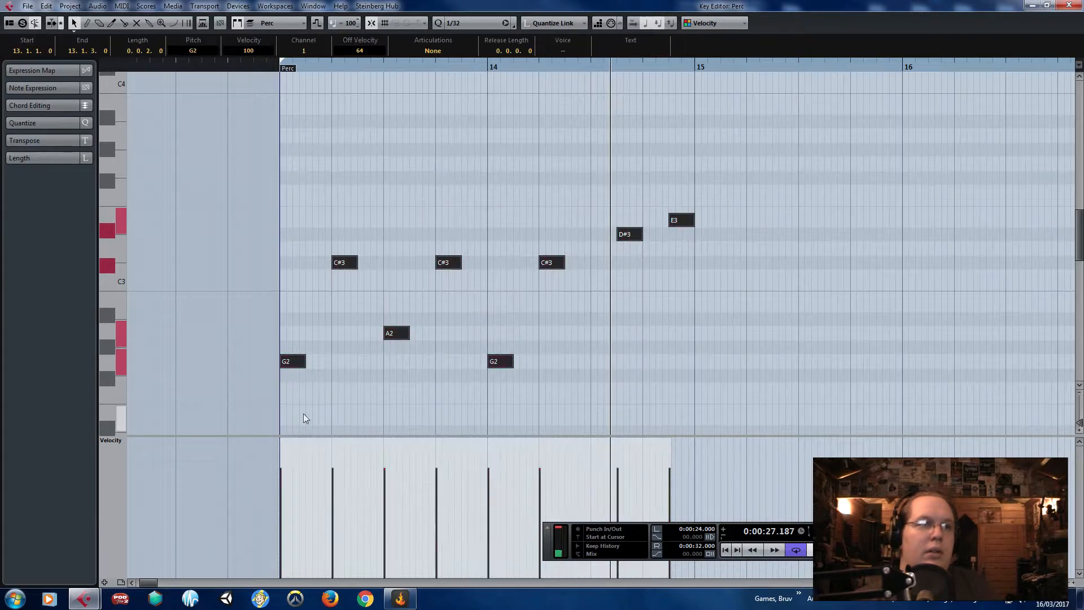
key(ctrl+d)
scroll(686, 296, down, 1)
click(395, 64)
key(space)
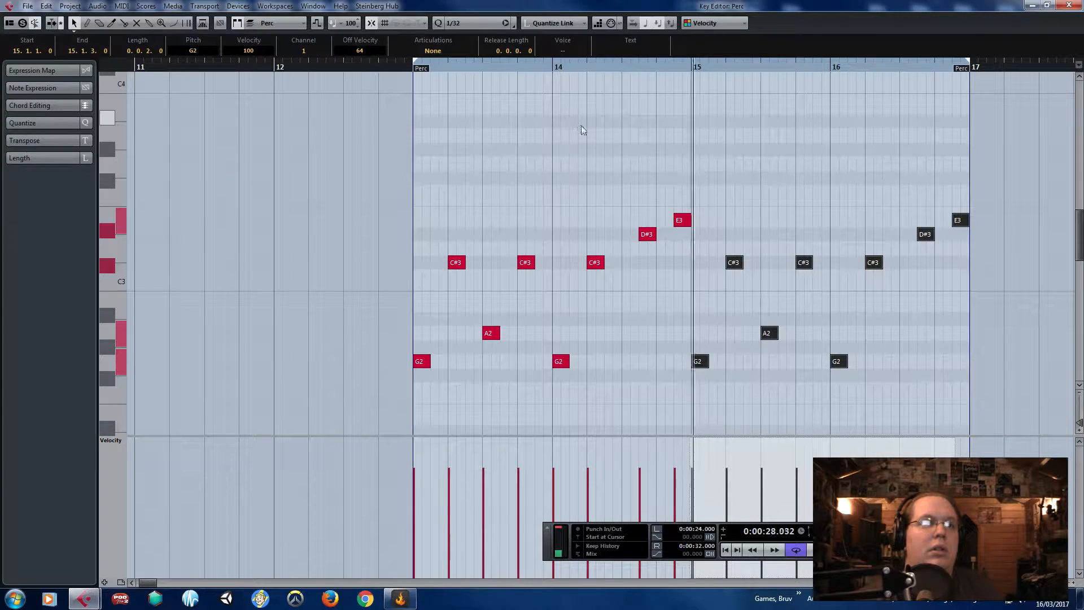
click(837, 162)
- In bar 16, move the D#3 note to G2 on beat 3, delete the C#3 and E3 notes, and close the editor
scroll(978, 222, up, 2)
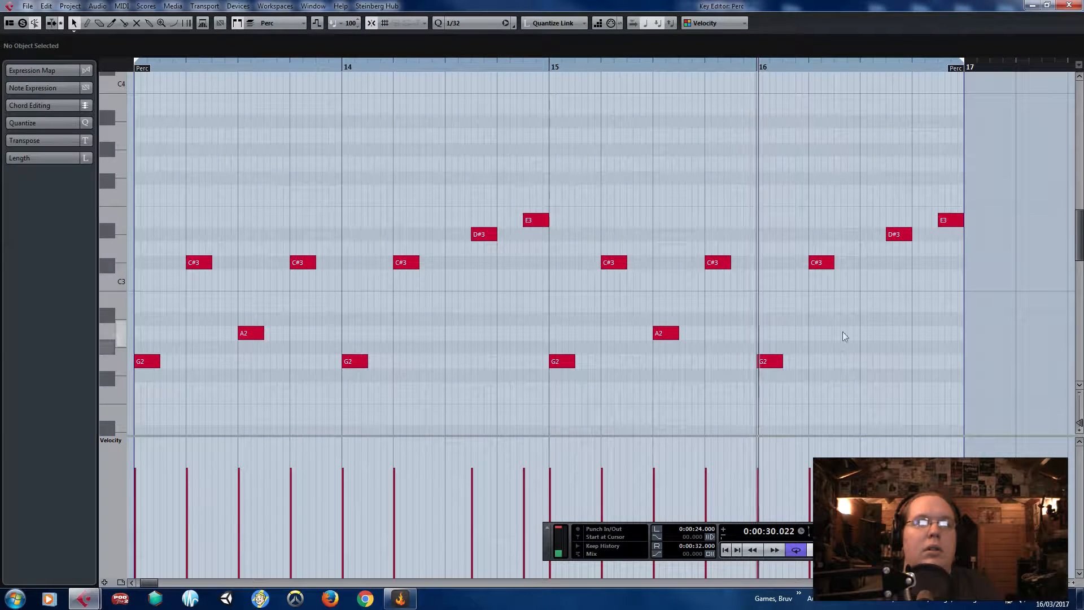
drag(897, 234, 871, 353)
drag(799, 182, 976, 269)
key(Delete)
click(1066, 6)
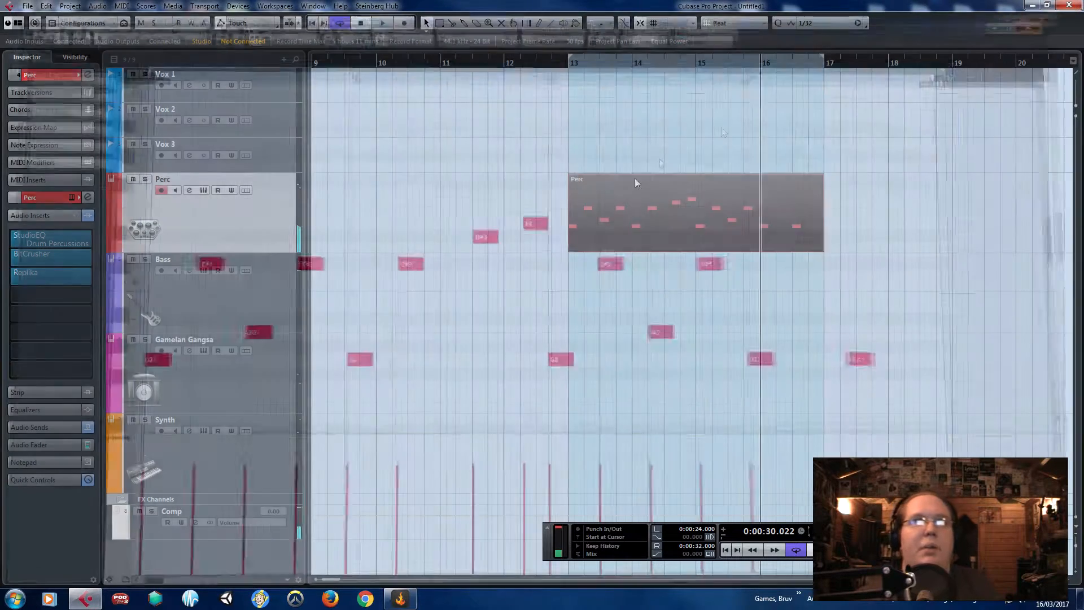
- Play the Perc part, move its last G2 note to 16.2.3, listen again and return to the project view
key(space)
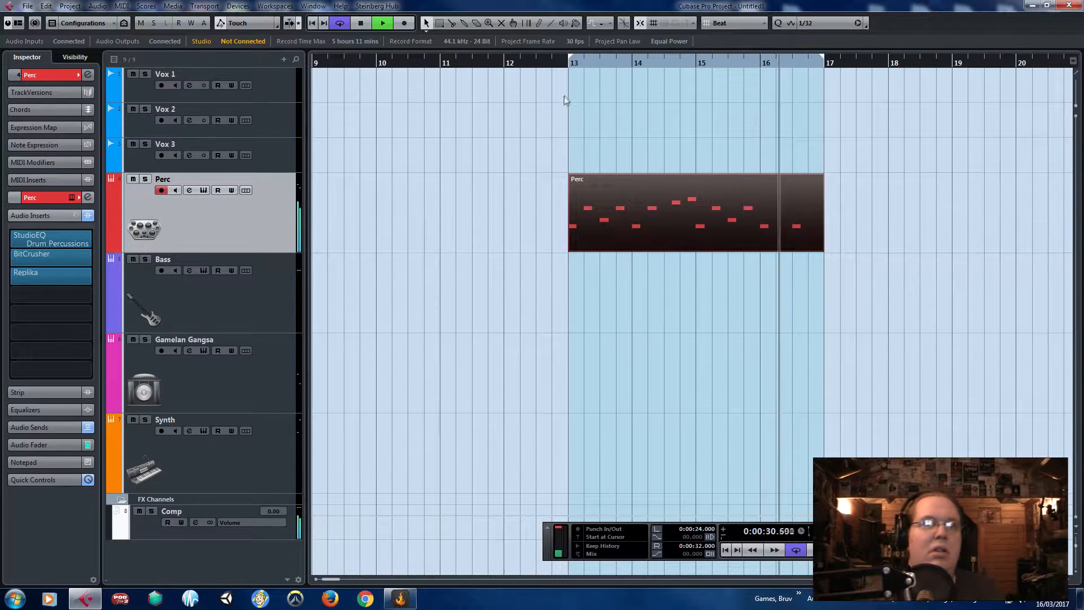
double_click(787, 233)
drag(868, 366, 845, 368)
click(651, 67)
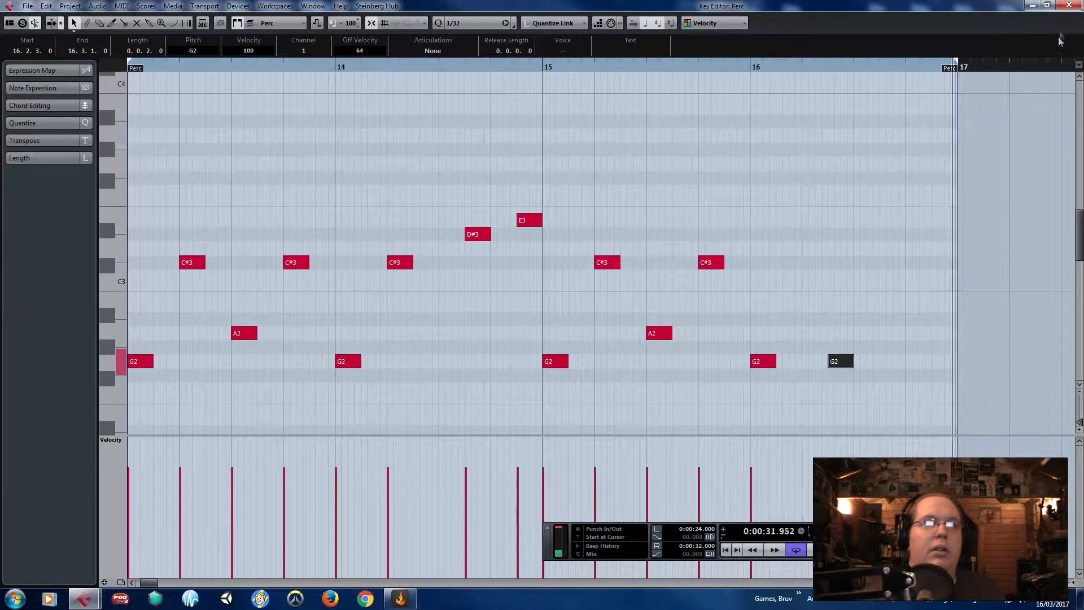
key(Escape)
scroll(801, 303, up, 2)
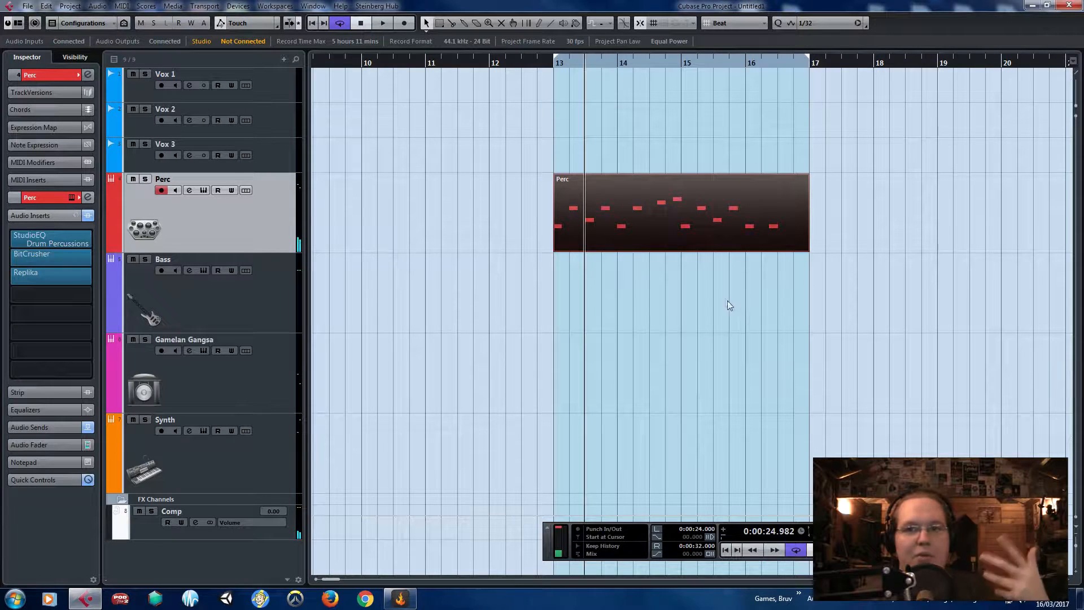
- Create a part on the Bass track spanning bars 13 to 17 and open it in the Key Editor
click(752, 268)
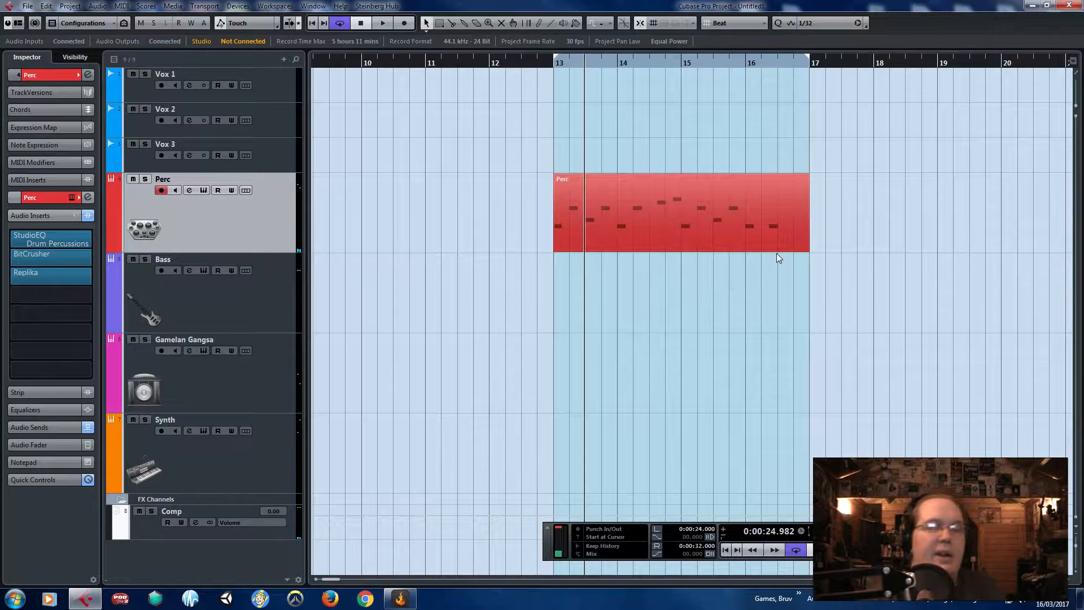
double_click(644, 295)
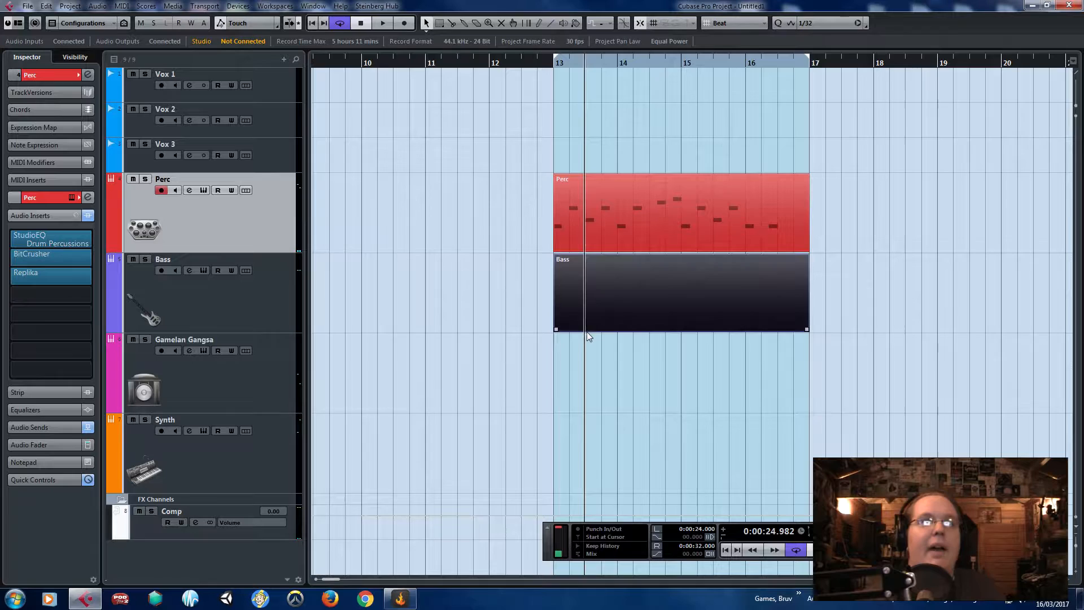
click(531, 363)
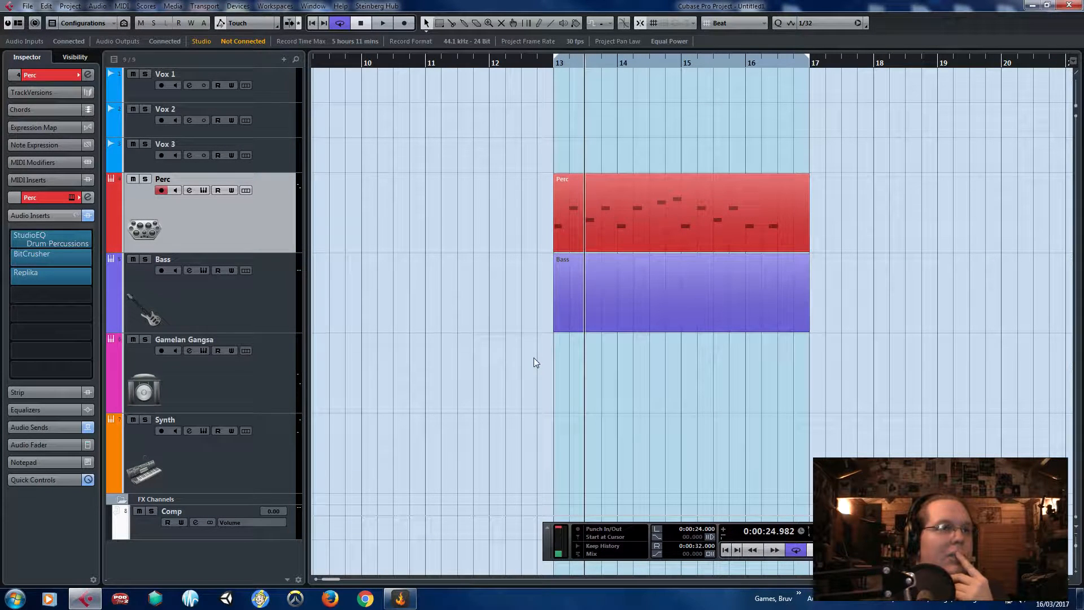
double_click(676, 317)
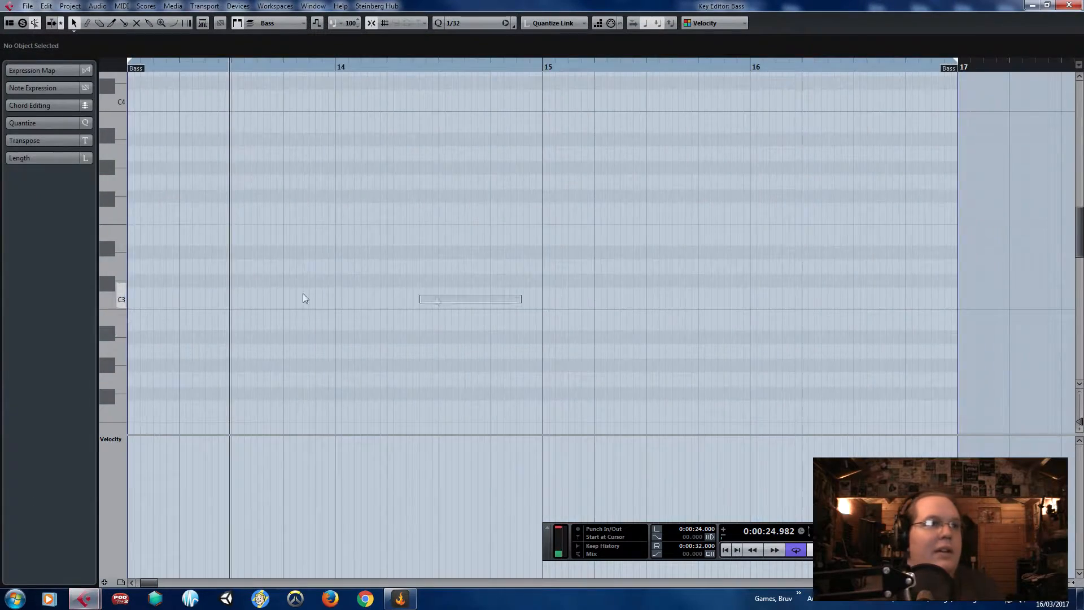
- Draw a descending bass line of short notes from bar 13: G2, two E2s, D2, C2 and B1
drag(303, 293, 121, 311)
scroll(434, 285, down, 4)
drag(358, 162, 368, 162)
click(397, 219)
drag(417, 219, 426, 219)
drag(469, 247, 479, 247)
drag(521, 275, 544, 275)
drag(580, 304, 609, 304)
click(613, 304)
scroll(394, 250, up, 2)
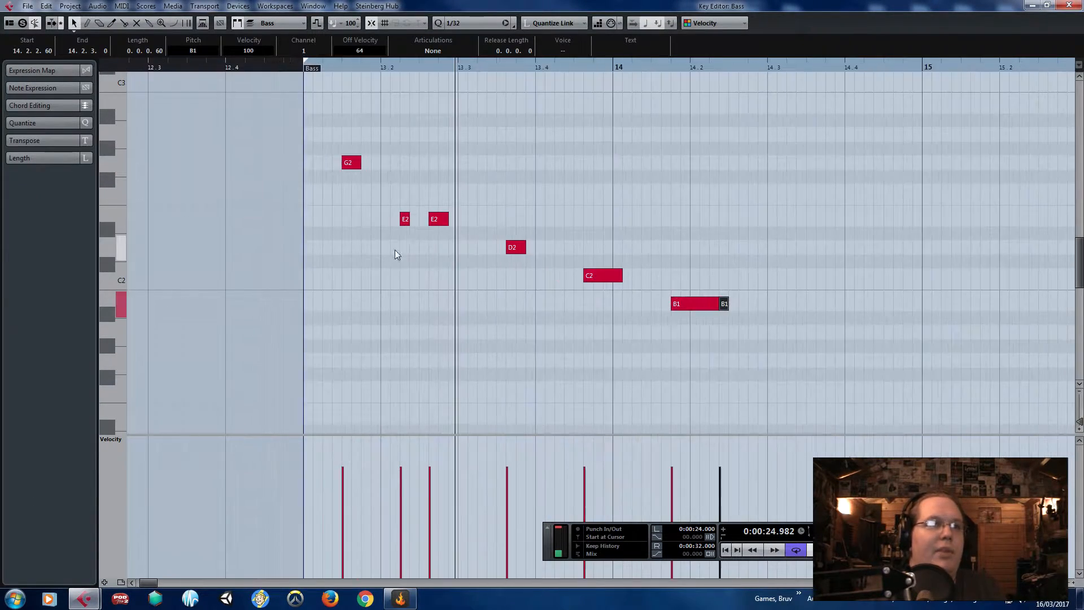
- Move the G2 bass note to 13.1.1 with length 0.0.2.0, and move the first E2 to 13.1.3.60 and lengthen it
drag(351, 163, 312, 167)
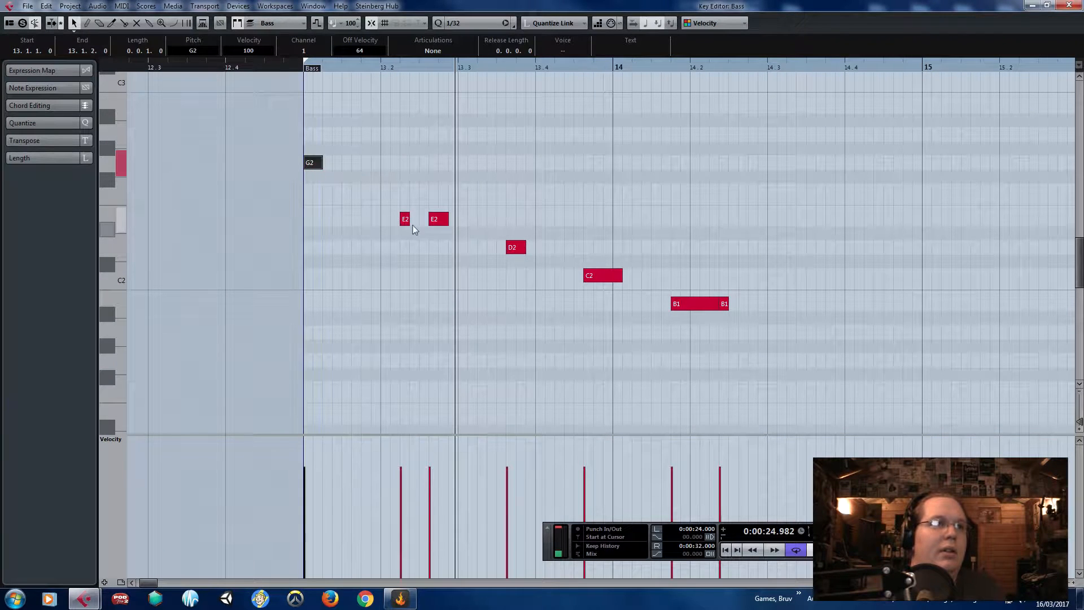
drag(345, 216, 356, 225)
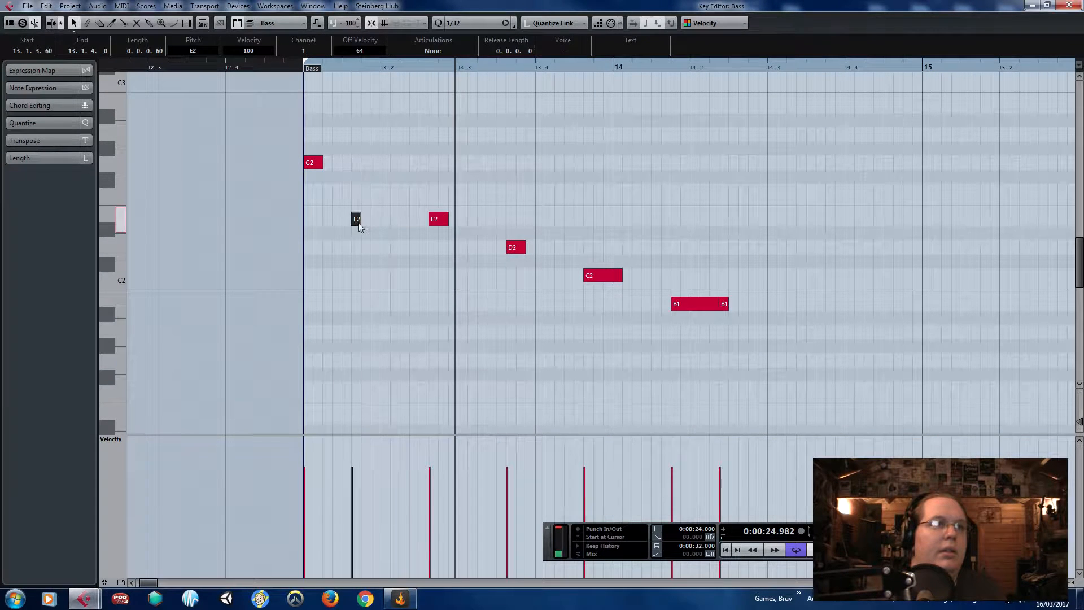
click(321, 163)
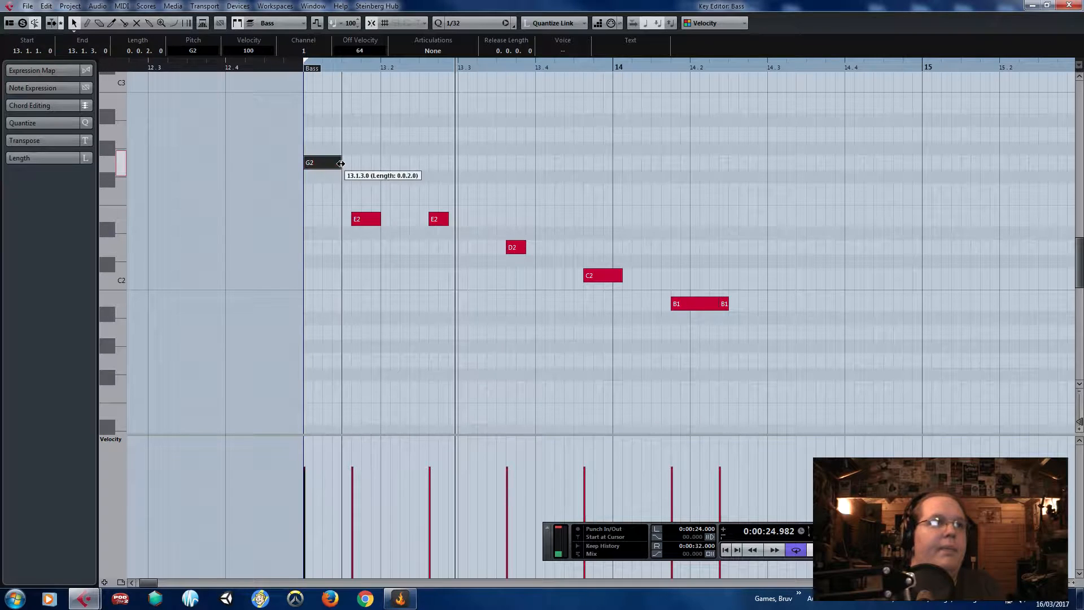
- Shift the E2, D2, C2 and B1 notes earlier so the bass line fits bar 13, and delete the extra B1
drag(378, 227, 428, 221)
drag(516, 251, 473, 252)
drag(608, 284, 518, 281)
drag(693, 306, 557, 308)
drag(707, 253, 740, 324)
key(Delete)
- Play the bass line from the start of bar 13 and shorten the first E2 note to 0.0.1.0
click(310, 72)
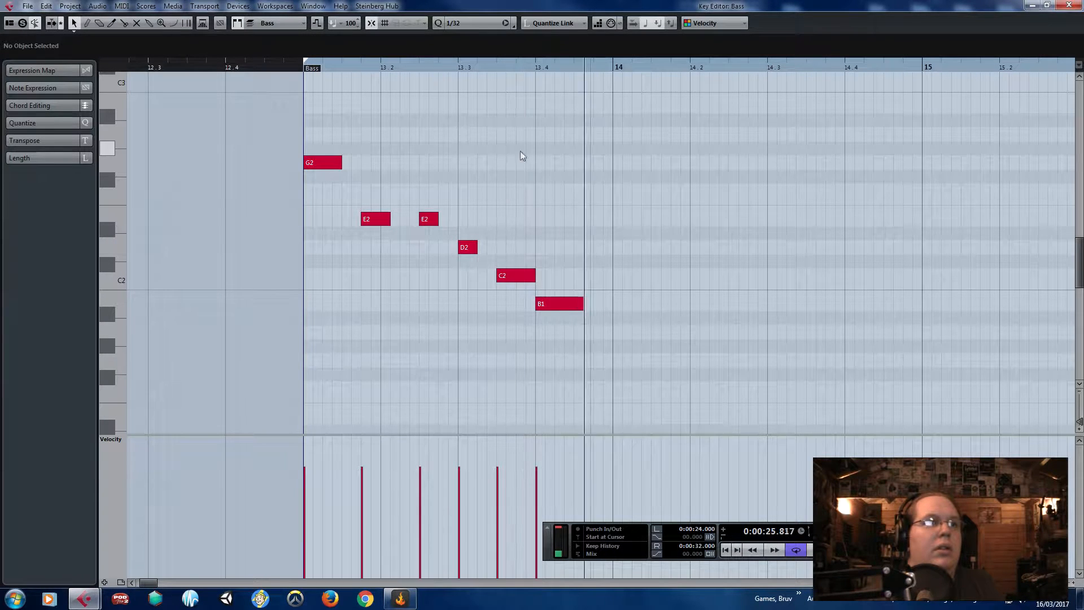
ctrl+scroll(519, 169, up, 1)
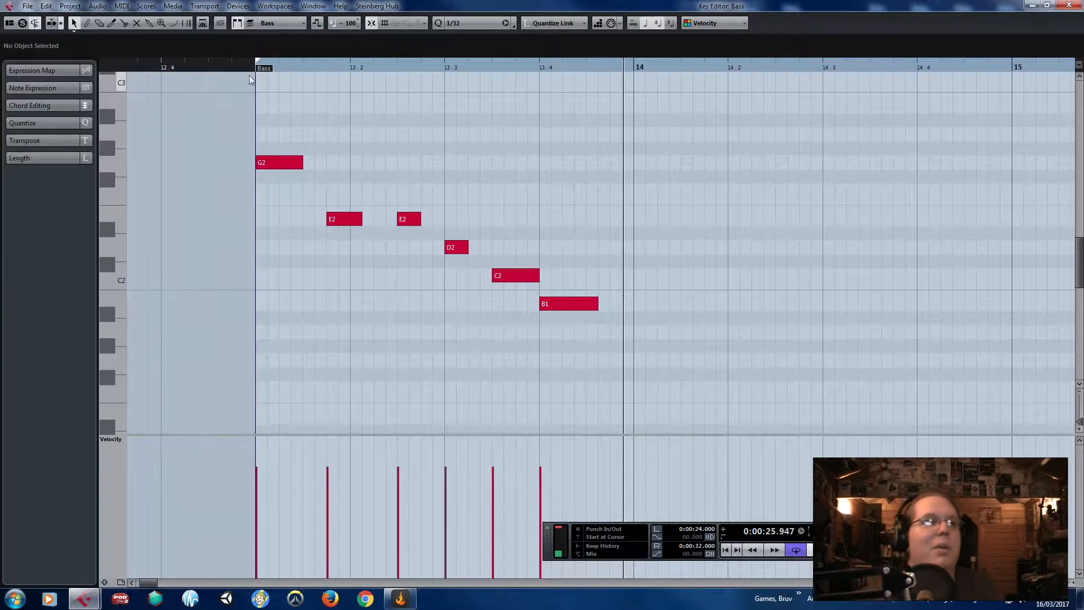
drag(247, 69, 247, 66)
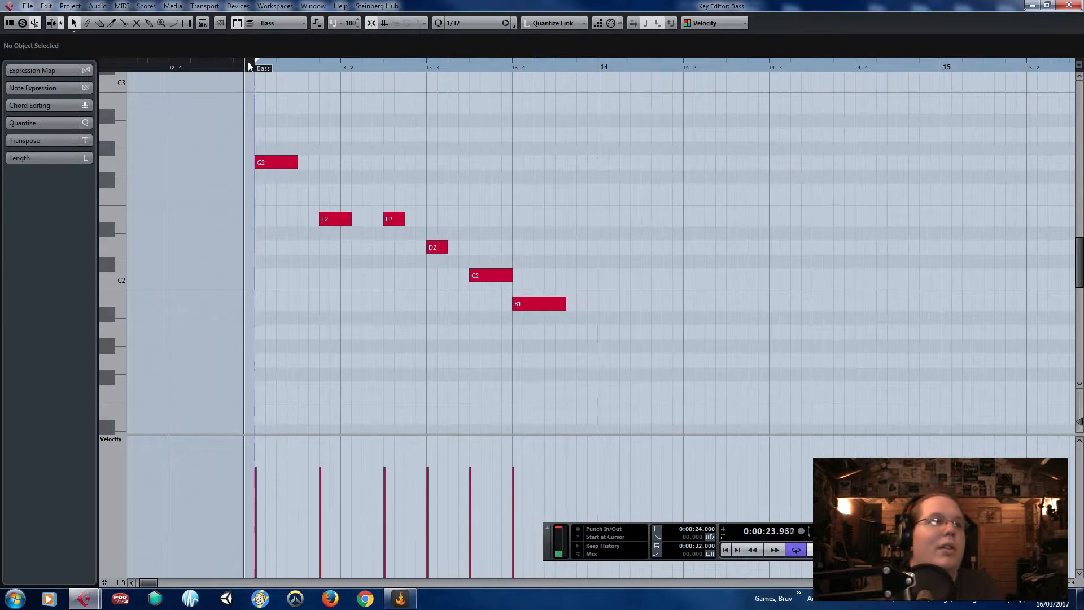
click(346, 223)
ctrl+scroll(356, 220, down, 2)
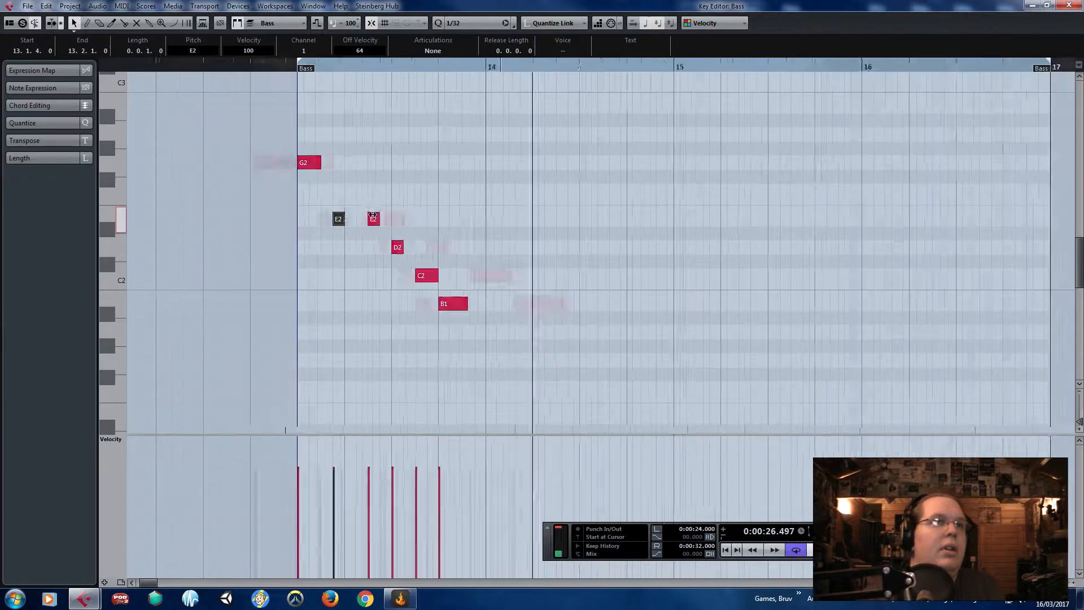
- Shorten the cycle range to bar 13 only, ending at 0:00:26.000, and start looped playback
ctrl+scroll(373, 215, down, 1)
drag(823, 66, 504, 69)
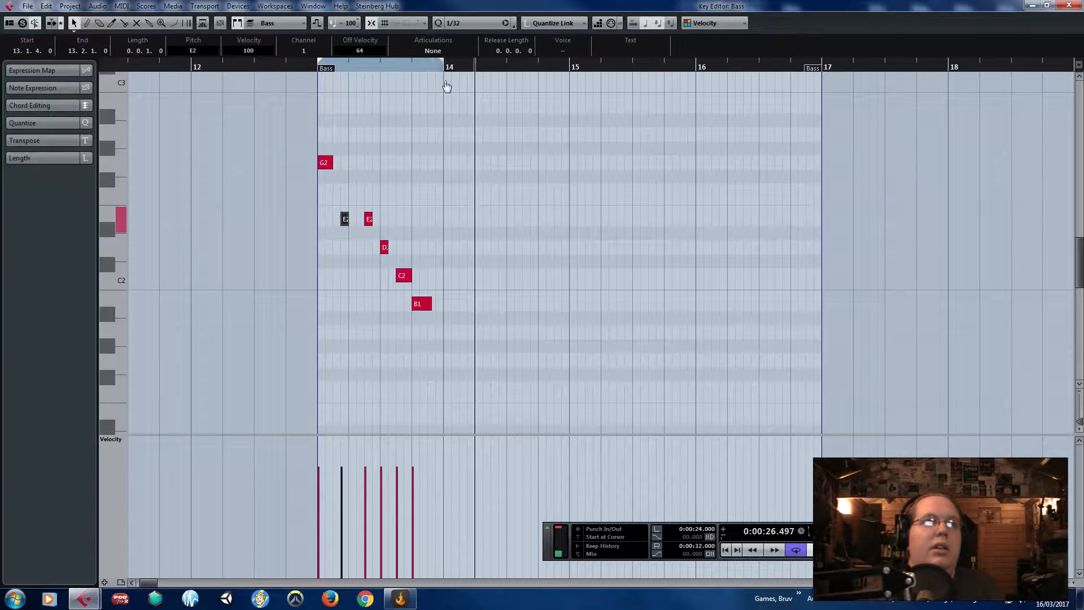
ctrl+scroll(365, 96, up, 3)
drag(256, 68, 272, 68)
key(space)
ctrl+scroll(336, 182, up, 1)
ctrl+scroll(339, 184, up, 1)
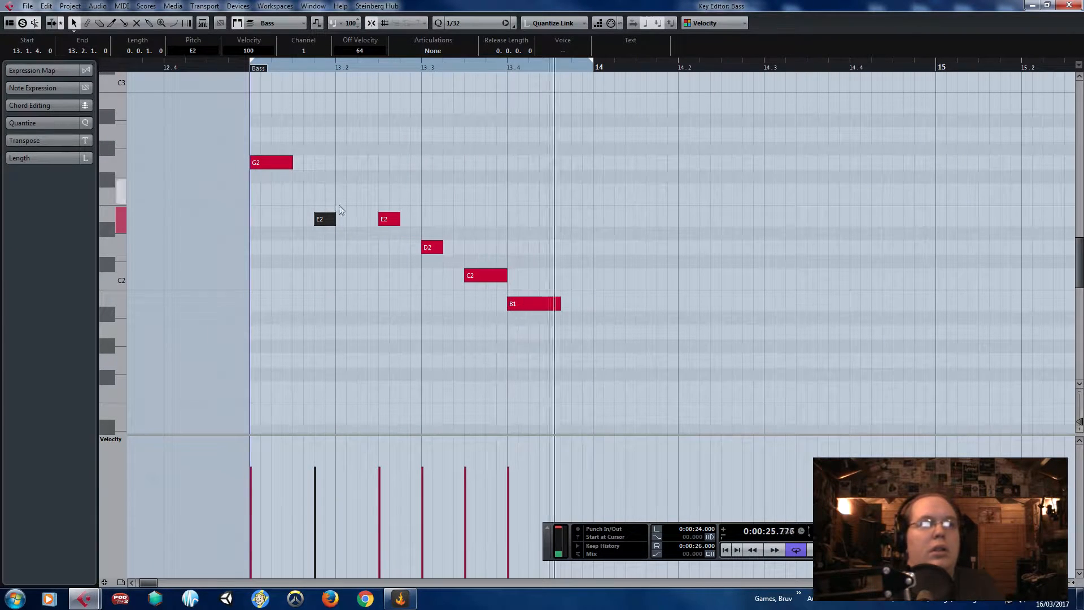
- Try a longer D2 note, return it to its short length, and lengthen the B1 note to 0.0.3.60
drag(443, 248, 464, 249)
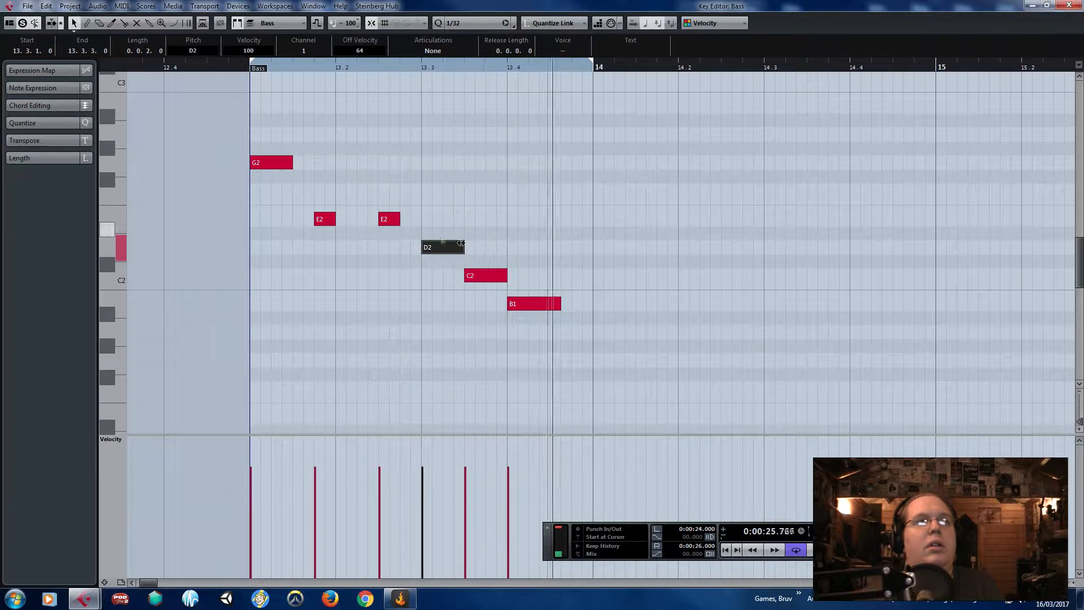
drag(560, 303, 583, 303)
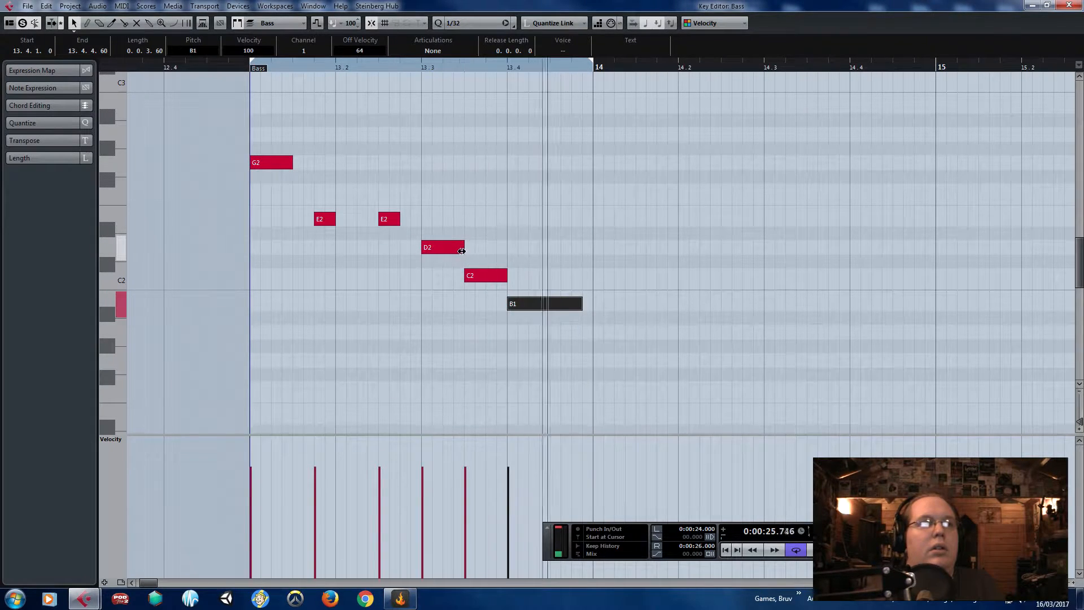
drag(464, 247, 444, 247)
click(459, 218)
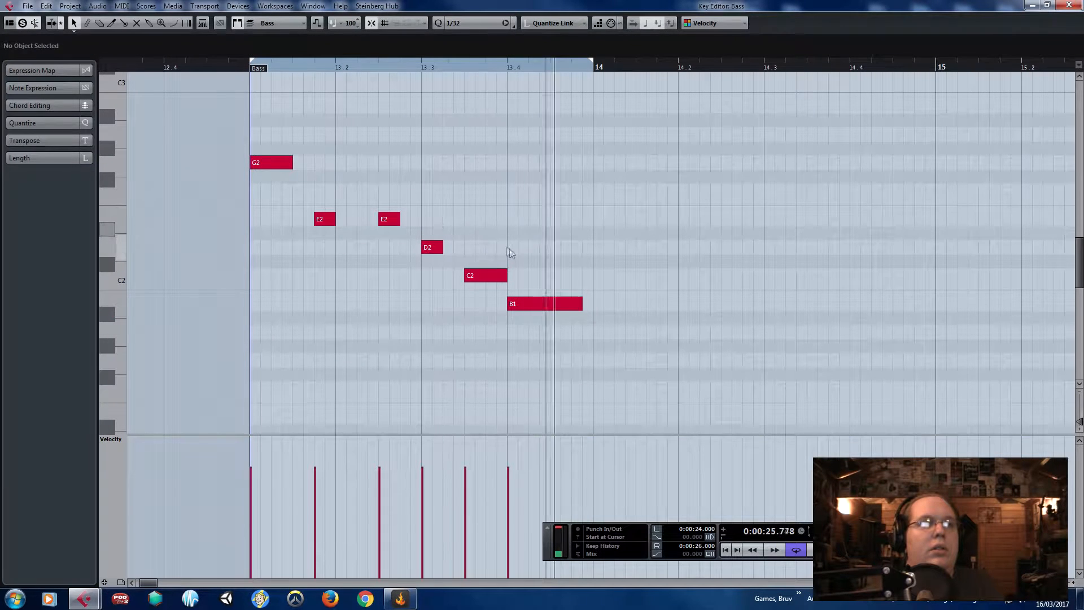
- Duplicate the bar 13 bass figure to the start of bar 14 and extend the cycle range to bar 15
key(g)
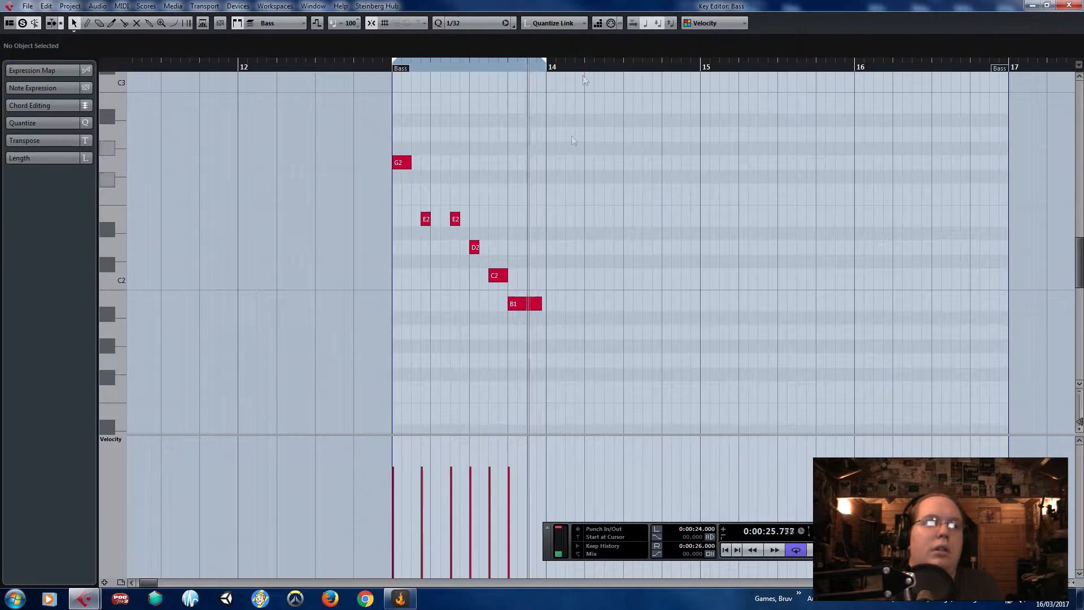
drag(647, 303, 333, 130)
drag(314, 109, 630, 361)
key(ctrl+d)
key(h)
key(h)
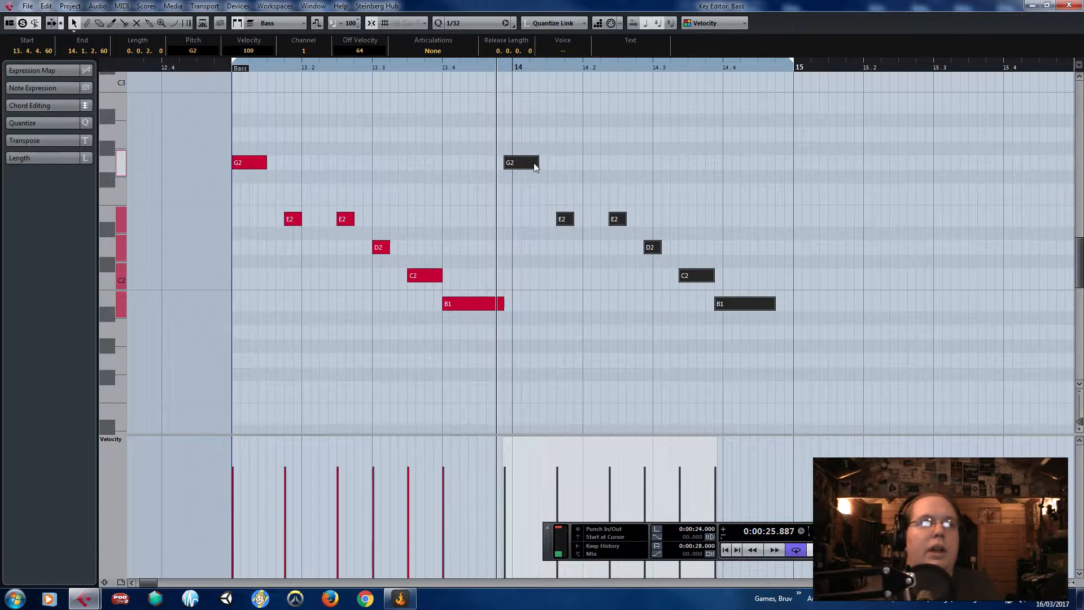
drag(534, 165, 543, 166)
click(551, 121)
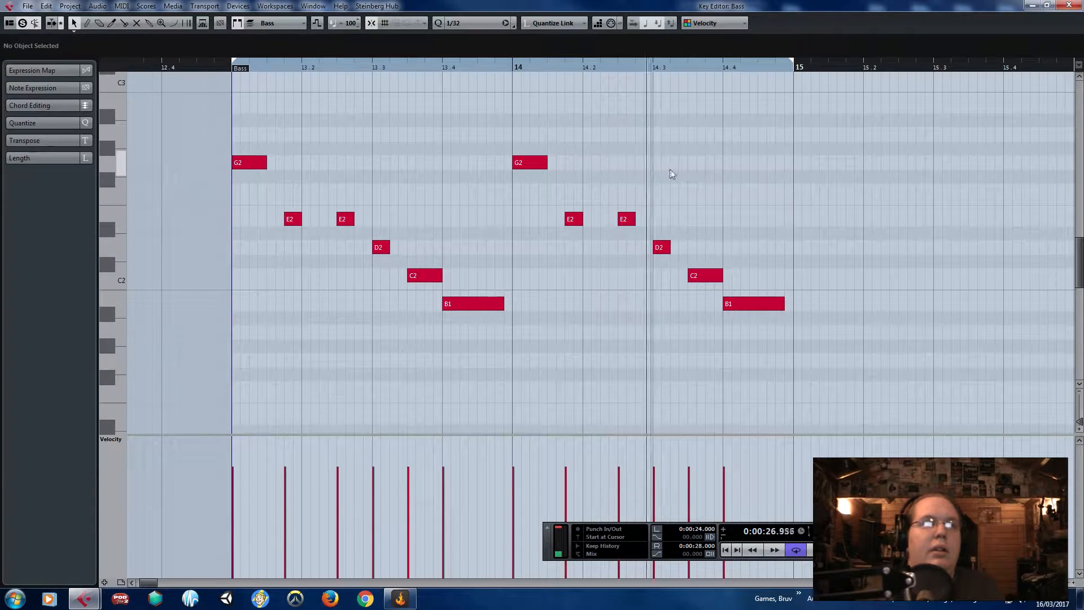
- Replace the B1 note at the end of bar 14 with two G2 notes of length 0.0.2.0
drag(759, 299, 778, 165)
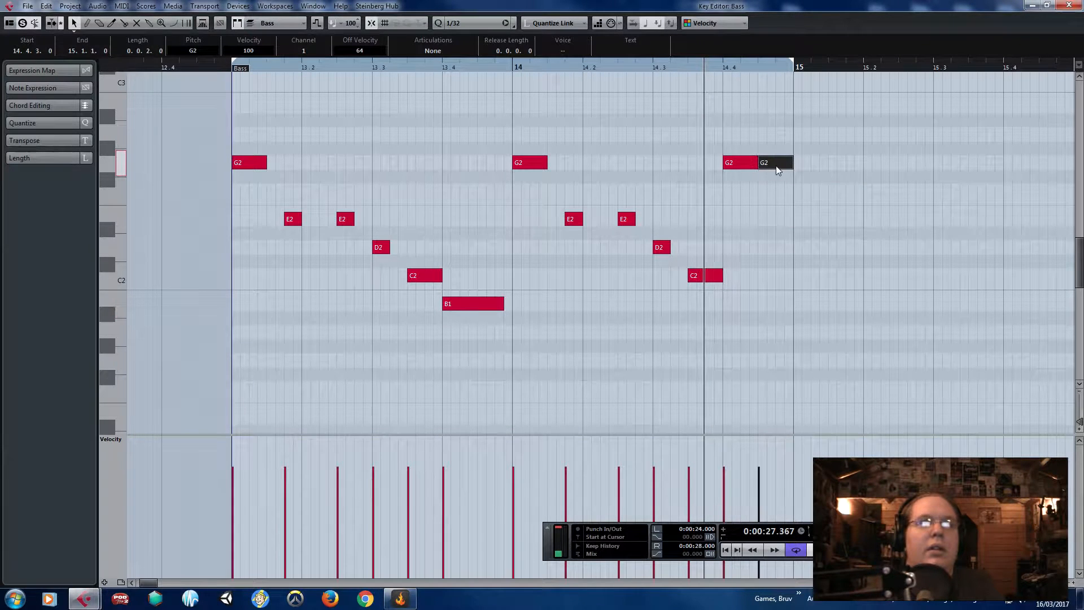
- Lower the last note of bar 14 to F#2 and vary the velocities of the bass notes in bars 13 and 14
key(g)
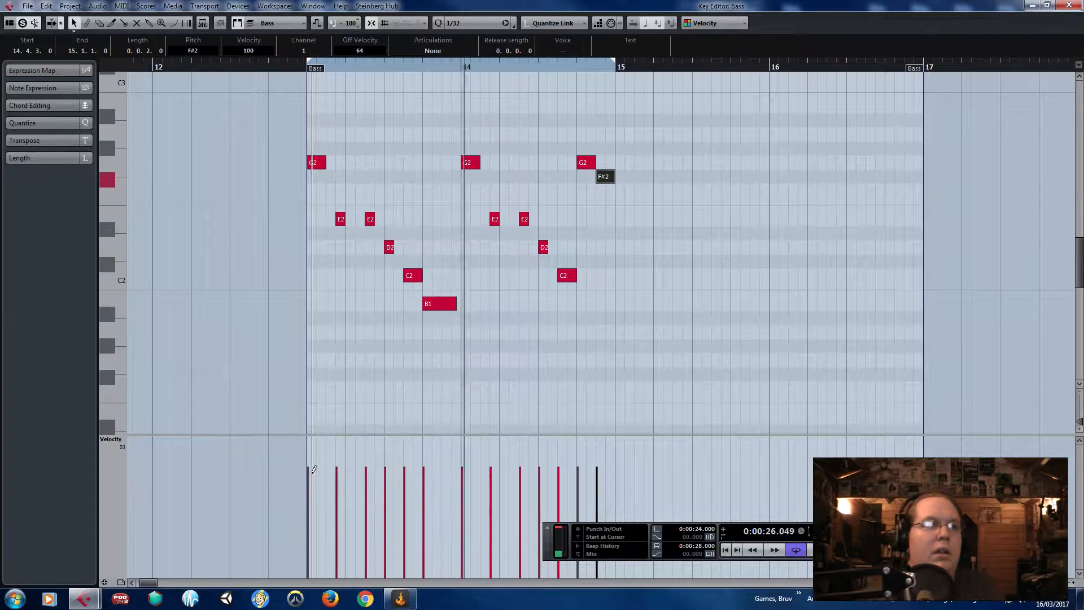
click(366, 479)
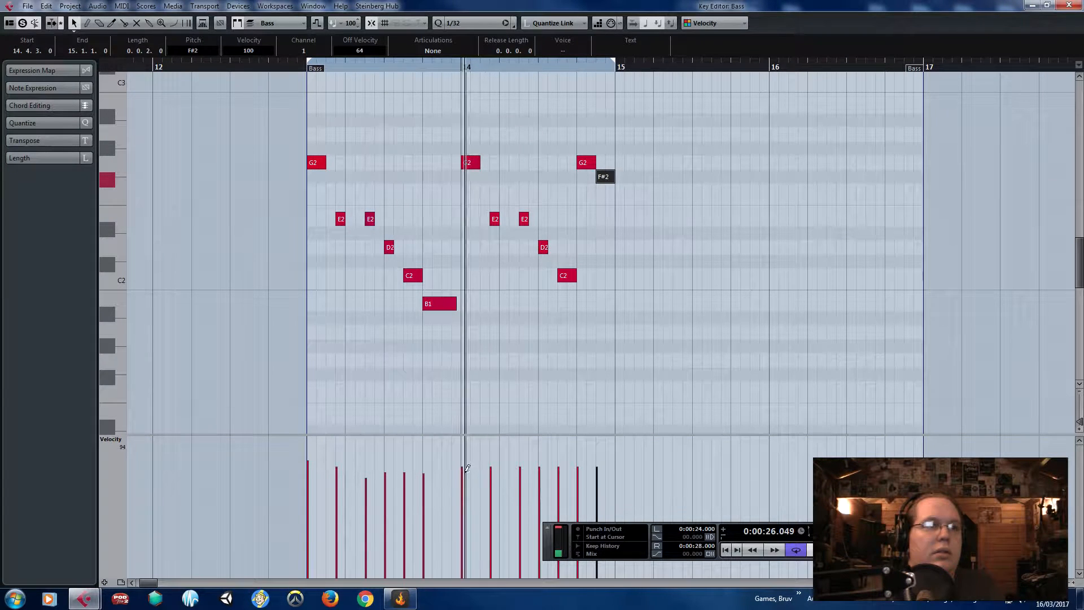
click(637, 388)
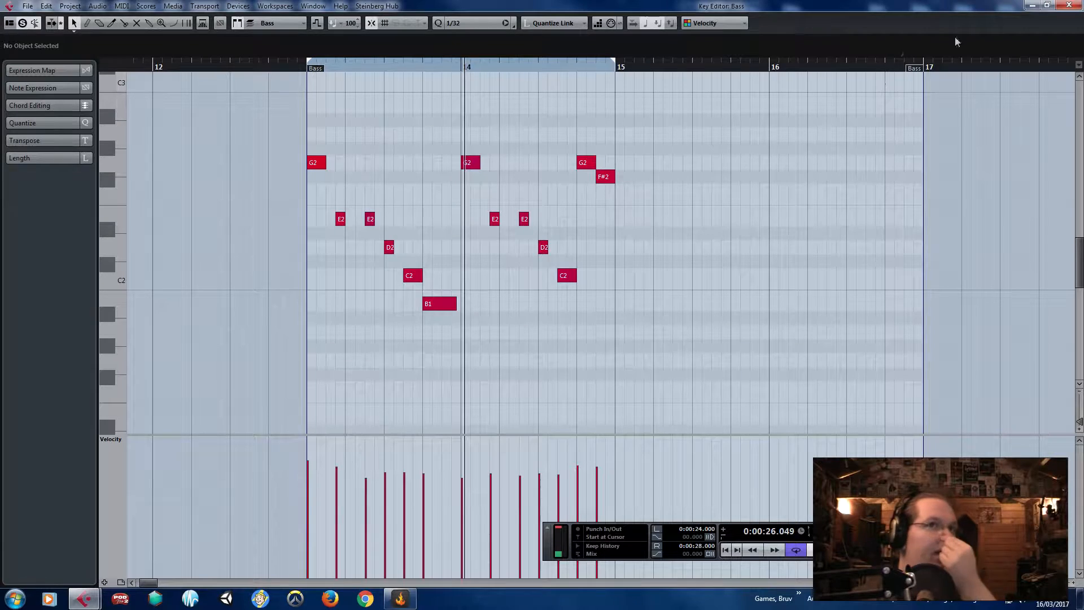
click(1078, 6)
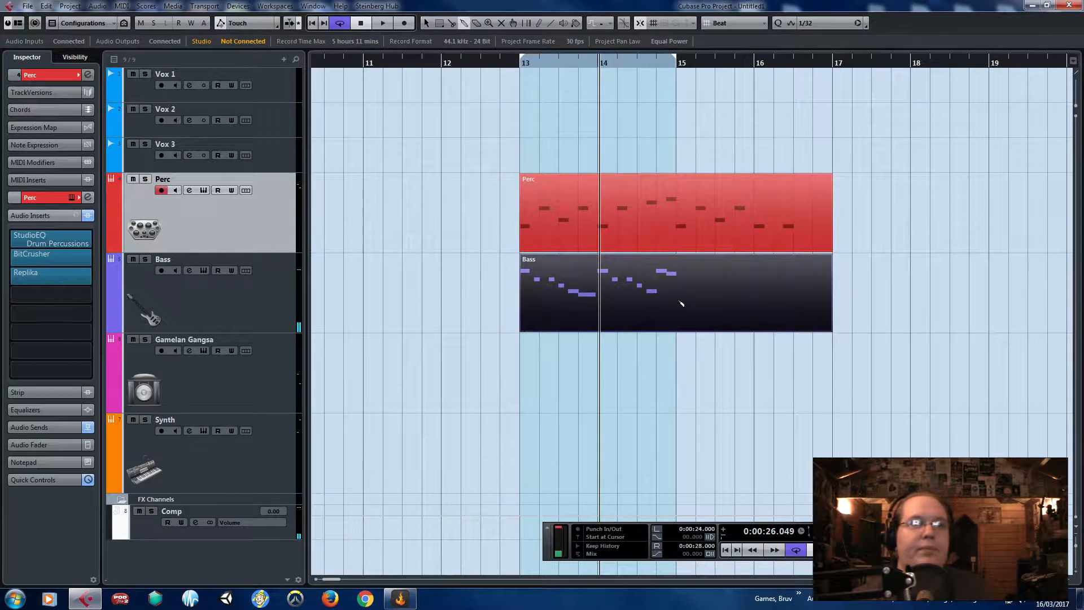
- Split the Bass part at bar 15, remove its empty second half and duplicate the remaining two bars to bar 15
key(3)
click(679, 303)
key(Delete)
click(662, 296)
key(ctrl+d)
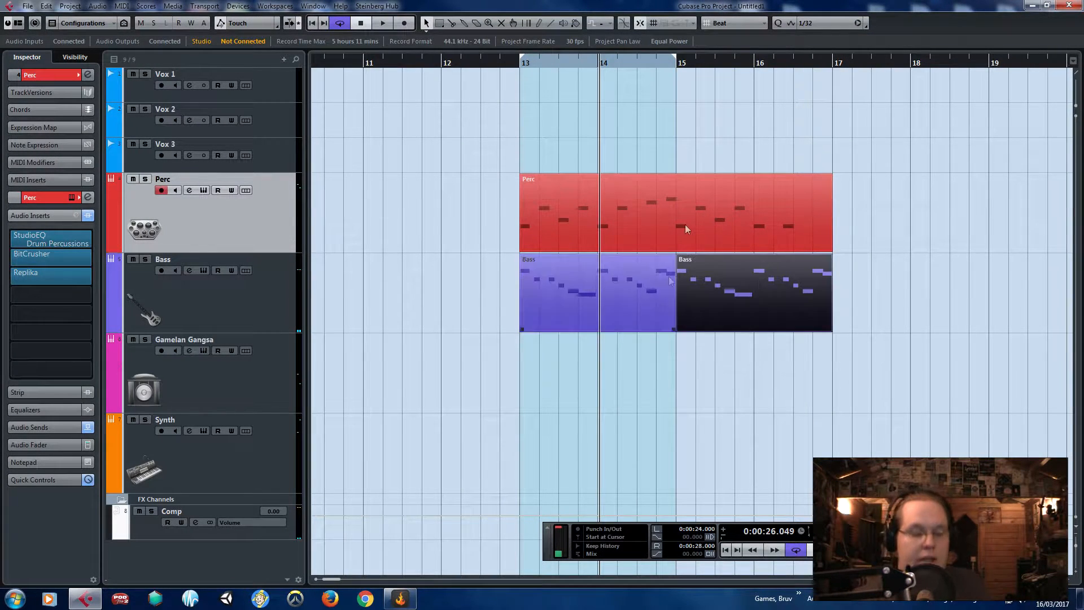
- Extend the cycle range to bar 17 and glue the two Bass parts into one
drag(829, 95, 829, 96)
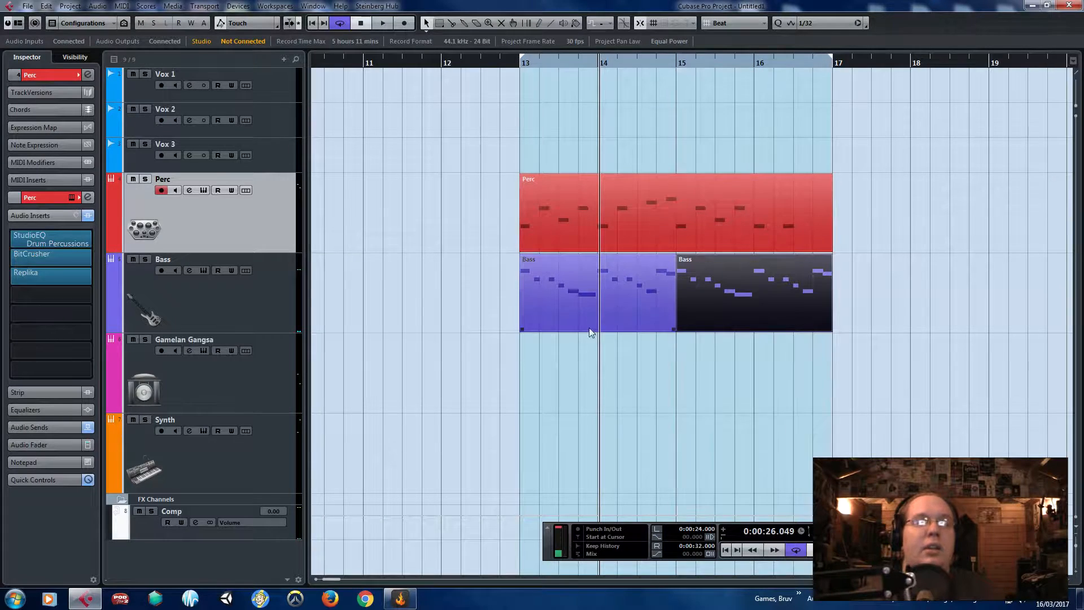
click(601, 316)
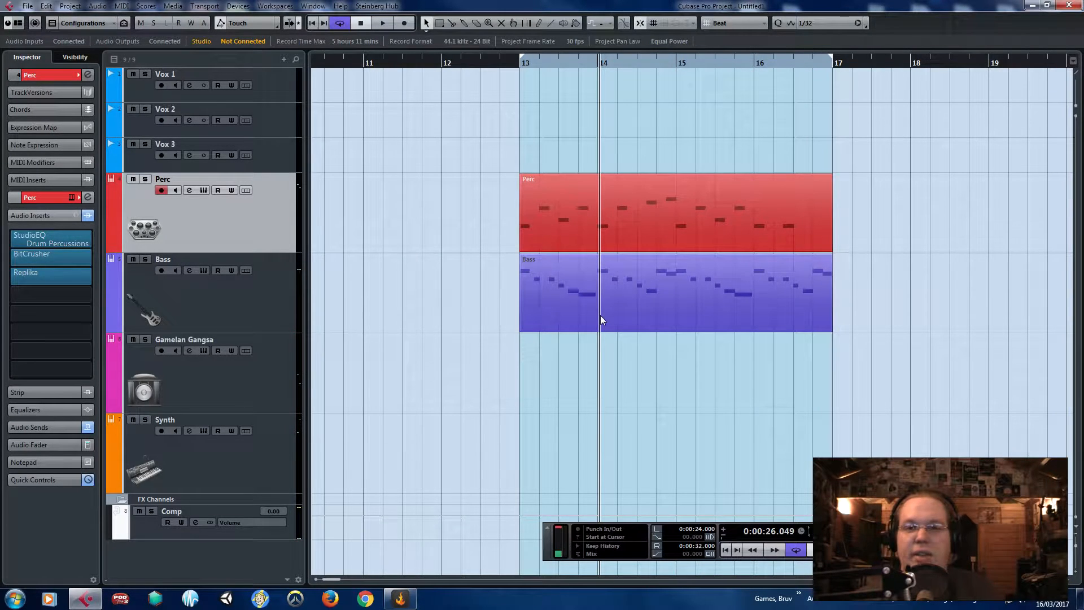
- Re-pitch the first four bass notes of bar 16 to A#1, C2, D2 and E2 during looped playback
double_click(691, 327)
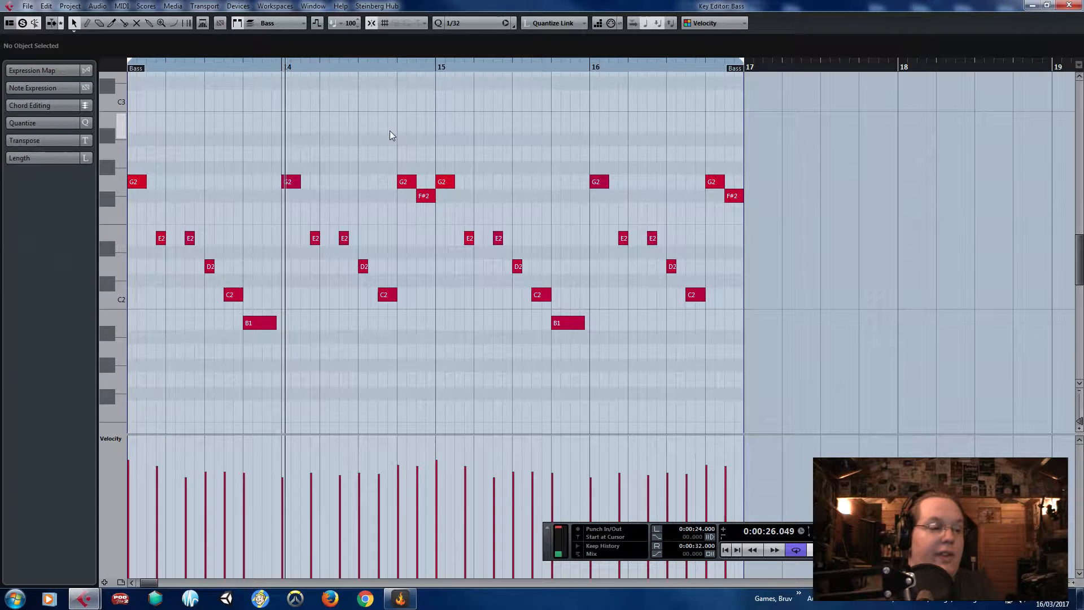
key(space)
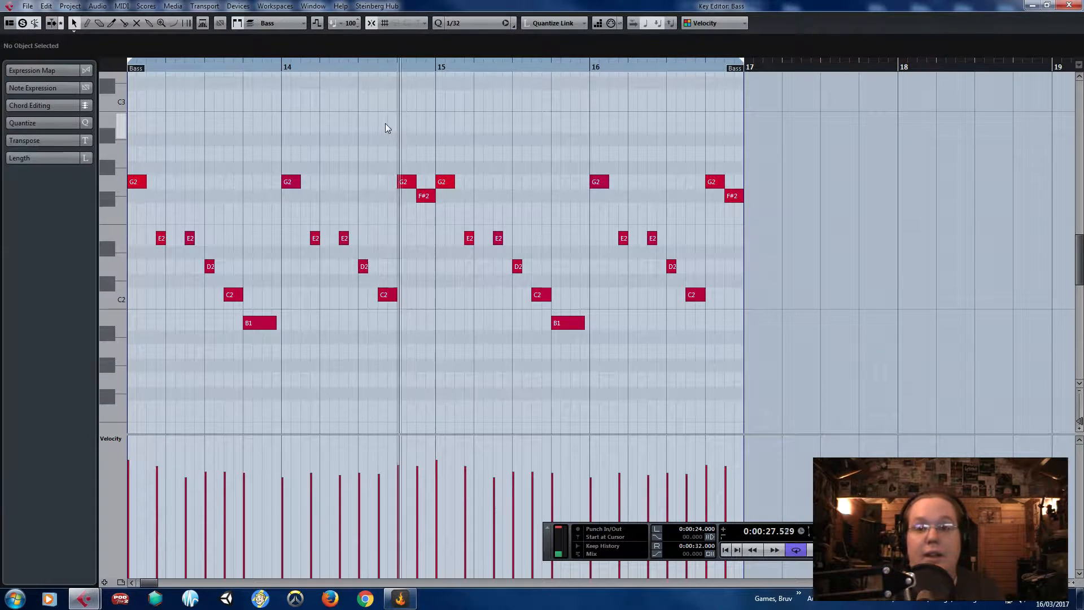
ctrl+scroll(385, 123, up, 1)
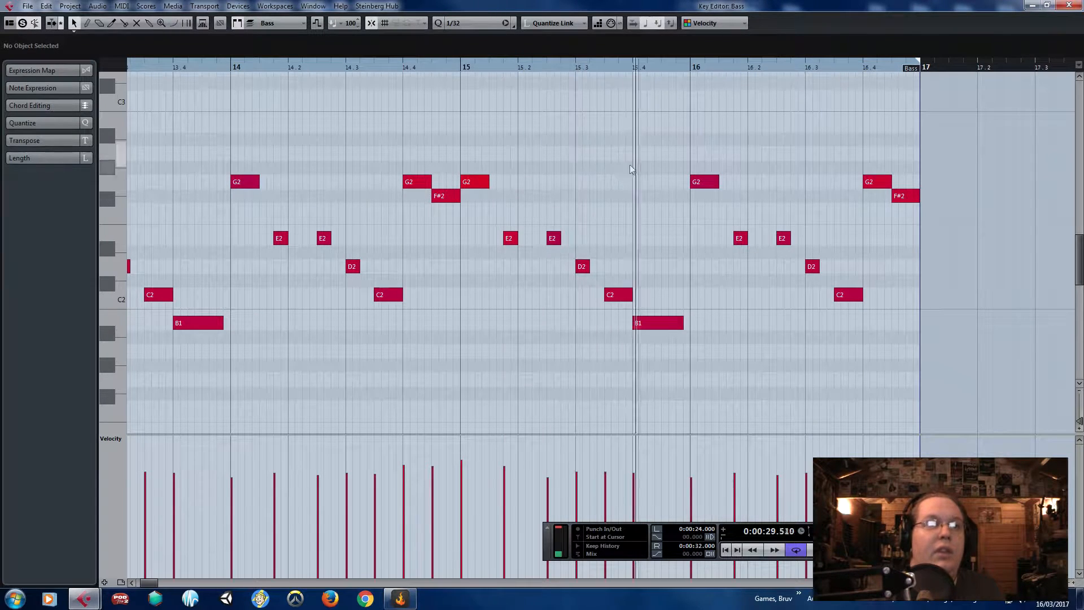
ctrl+scroll(694, 204, up, 1)
drag(704, 187, 716, 341)
drag(764, 238, 766, 294)
drag(834, 243, 831, 275)
drag(878, 235, 878, 235)
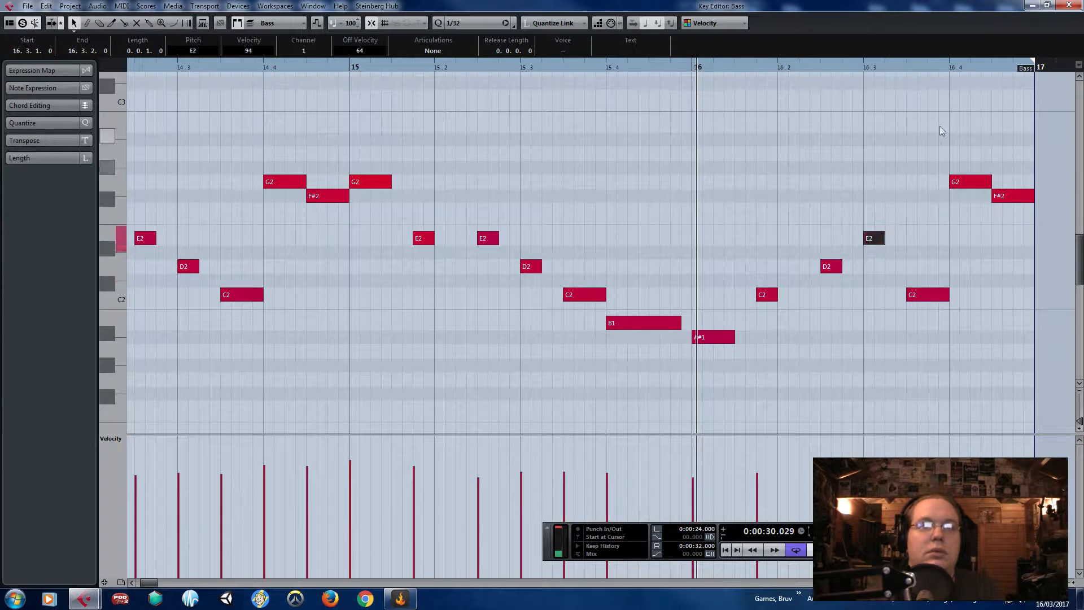
- Delete the last three bass notes of bar 16 and lengthen the E2 note at 16.3 to 0.1.3.60
drag(940, 126, 1004, 322)
key(Delete)
drag(588, 66, 489, 68)
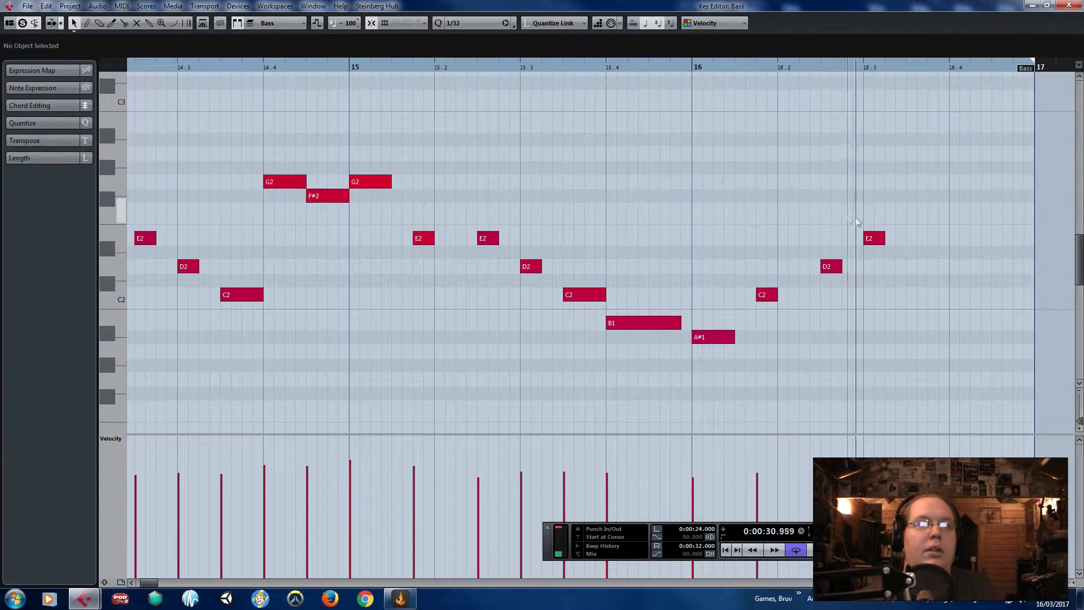
drag(883, 238, 1057, 260)
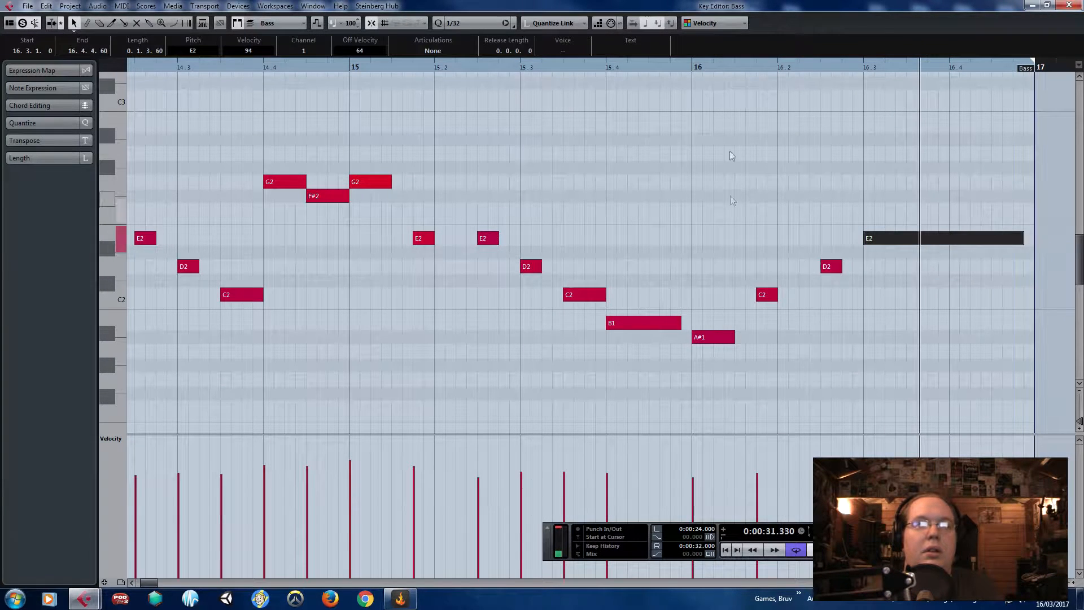
- Lower the first bass note of bar 16 to A1 and lengthen the bar's D2 note to 0.0.2.0
drag(714, 348, 715, 351)
click(554, 72)
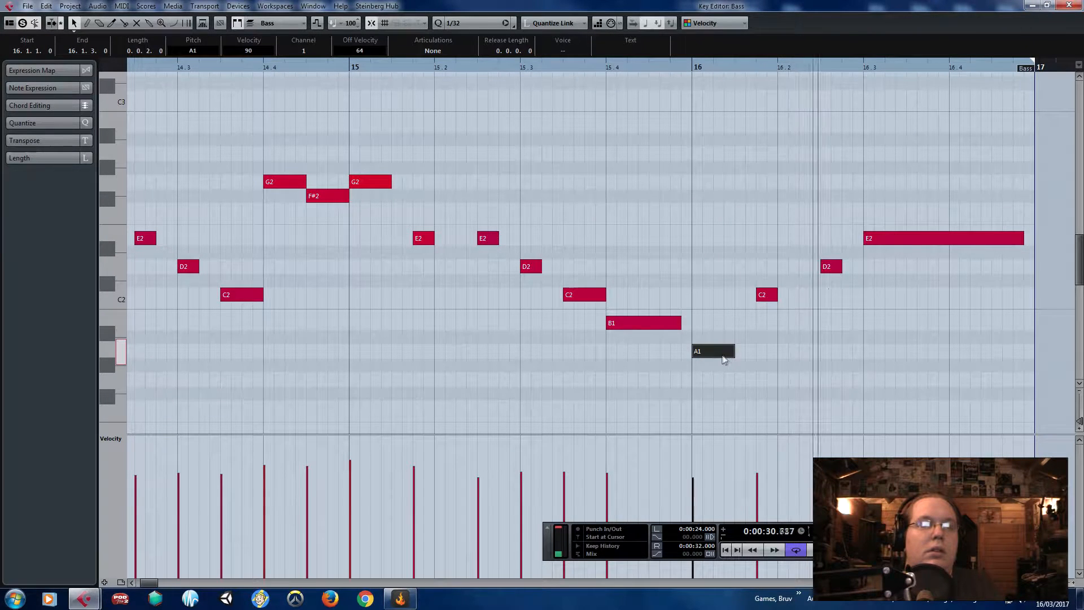
drag(841, 266, 867, 269)
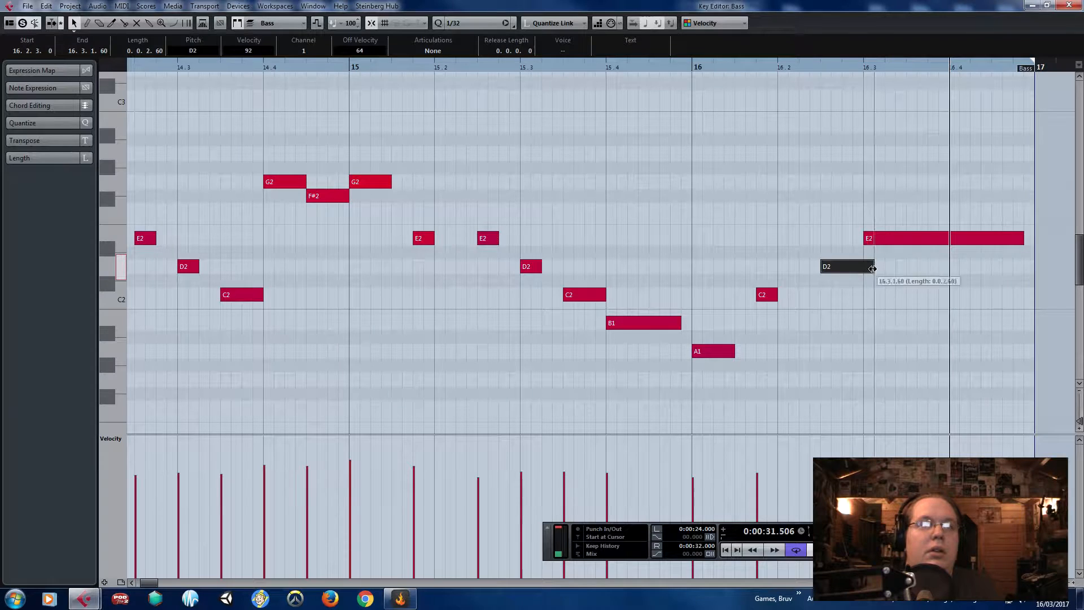
key(g)
key(g)
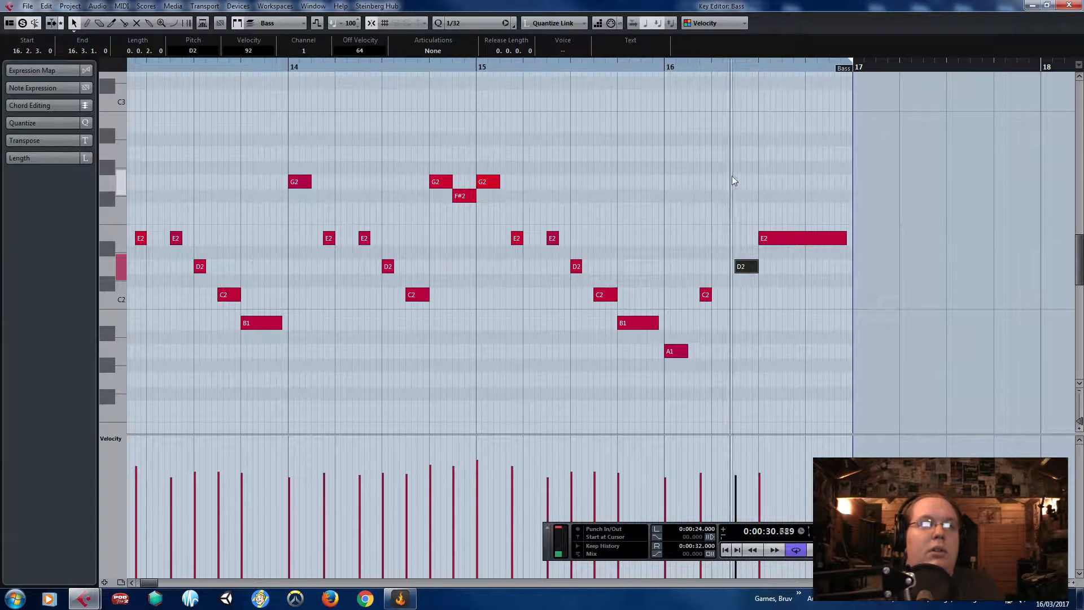
- Lengthen the final E2 bass note to 0.2.0.0 so it ends at bar 17, and return to the project window
mouse_move(850, 244)
mouse_down()
mouse_move(782, 245)
mouse_move(852, 246)
mouse_up()
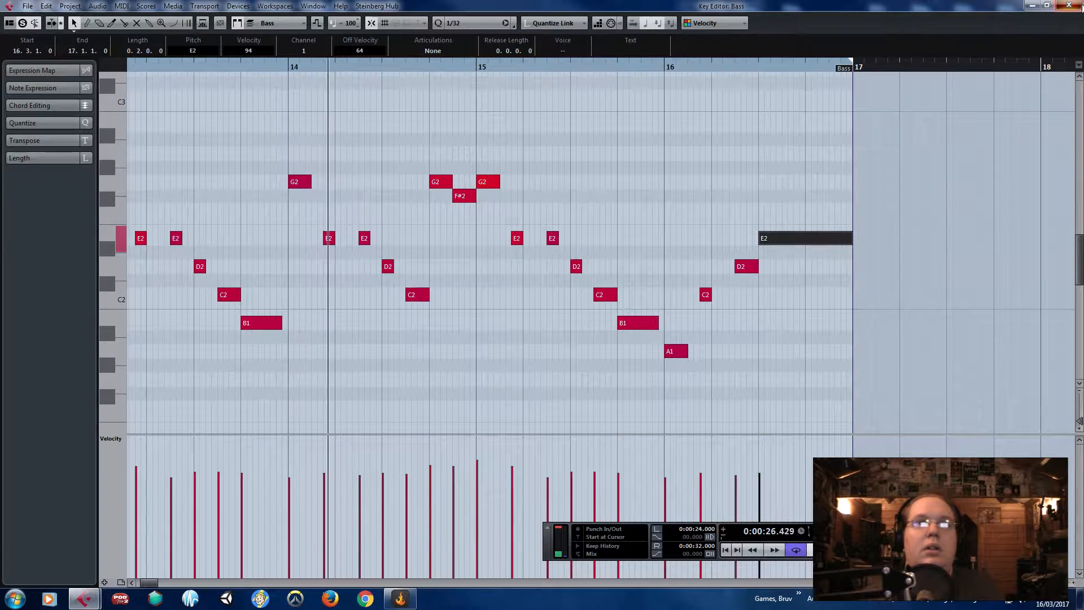
click(1069, 5)
click(786, 286)
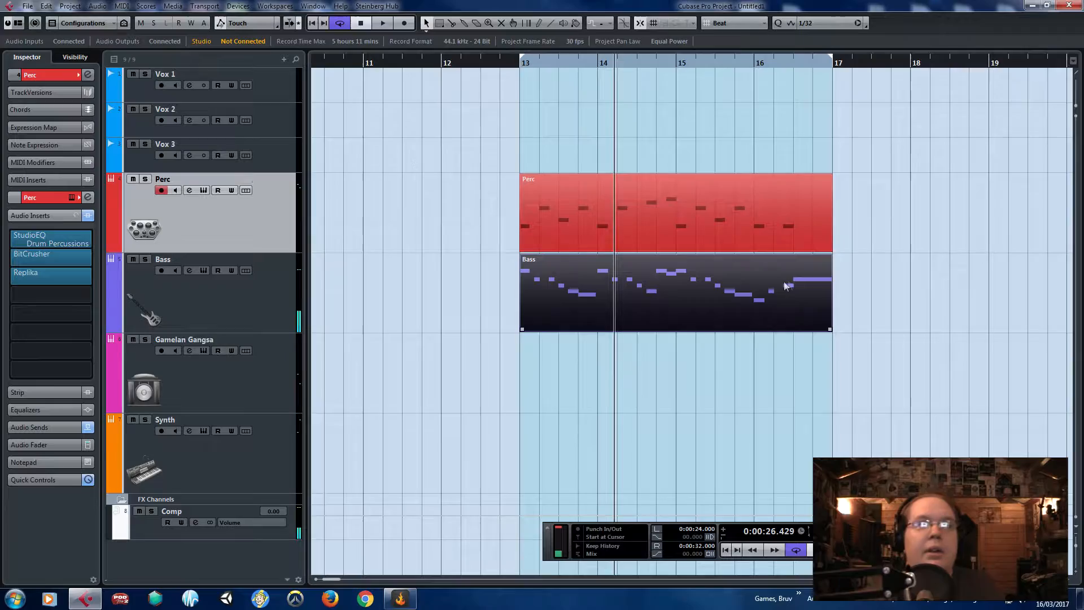
double_click(798, 279)
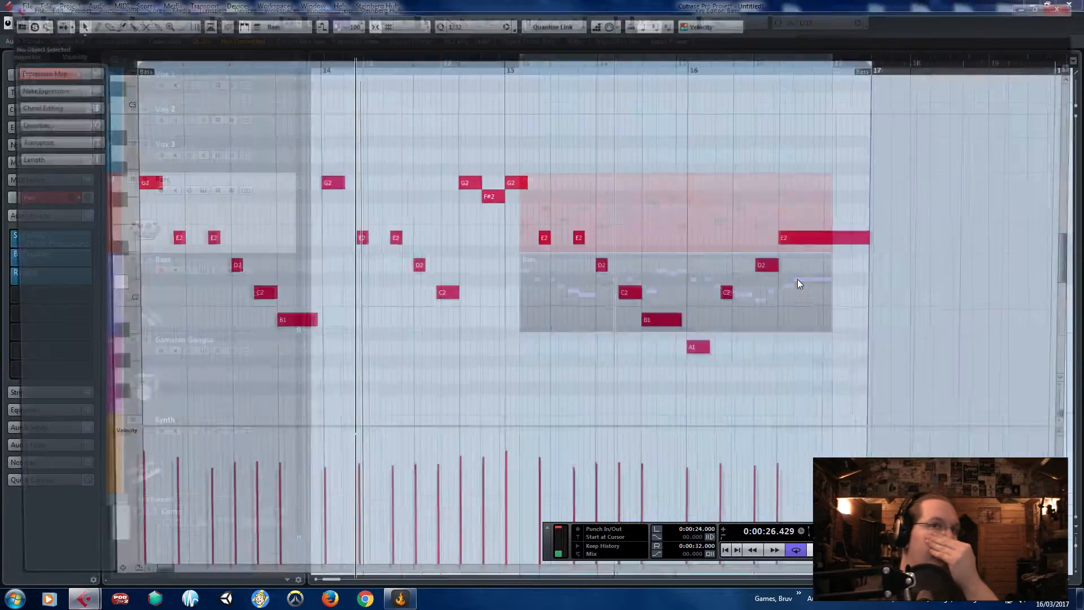
click(1068, 6)
- Raise the last note of the Perc part, at 16.3, from G2 to G#2 and close the part's editor
double_click(827, 178)
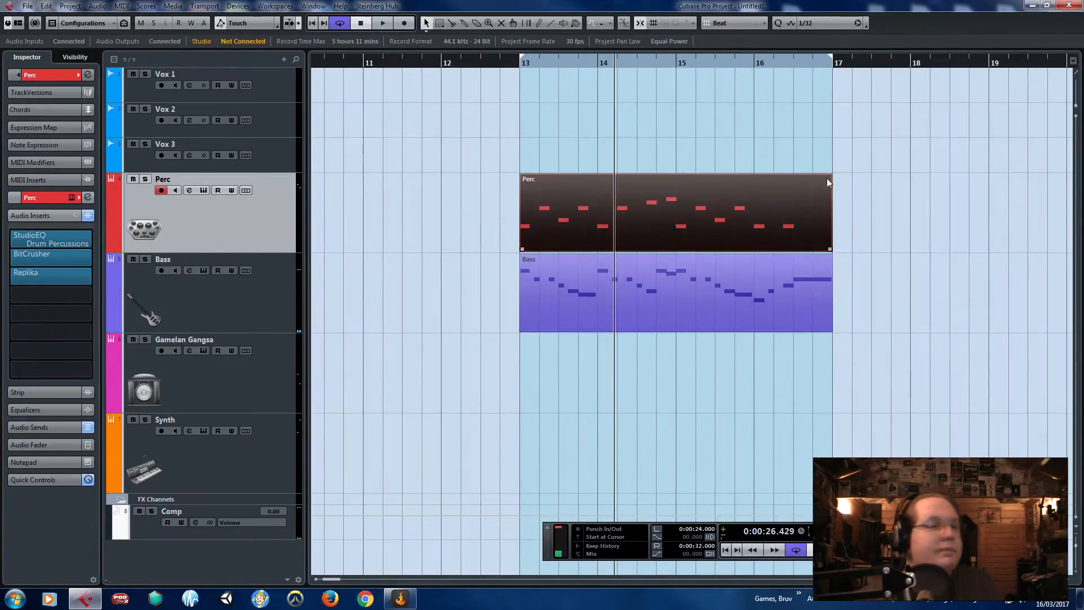
drag(864, 235, 775, 401)
key(h)
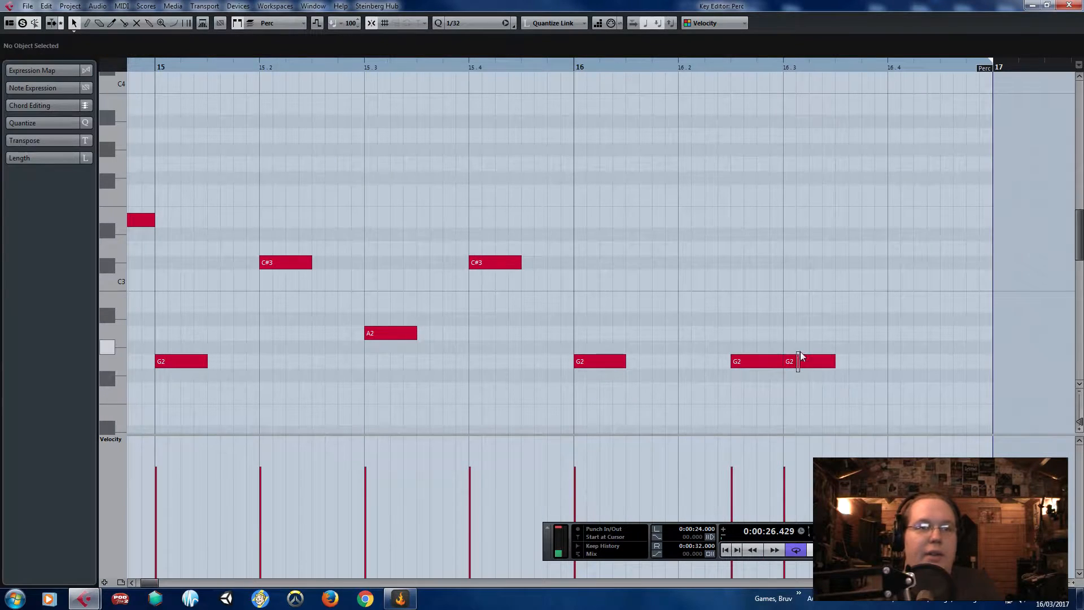
drag(802, 359, 803, 350)
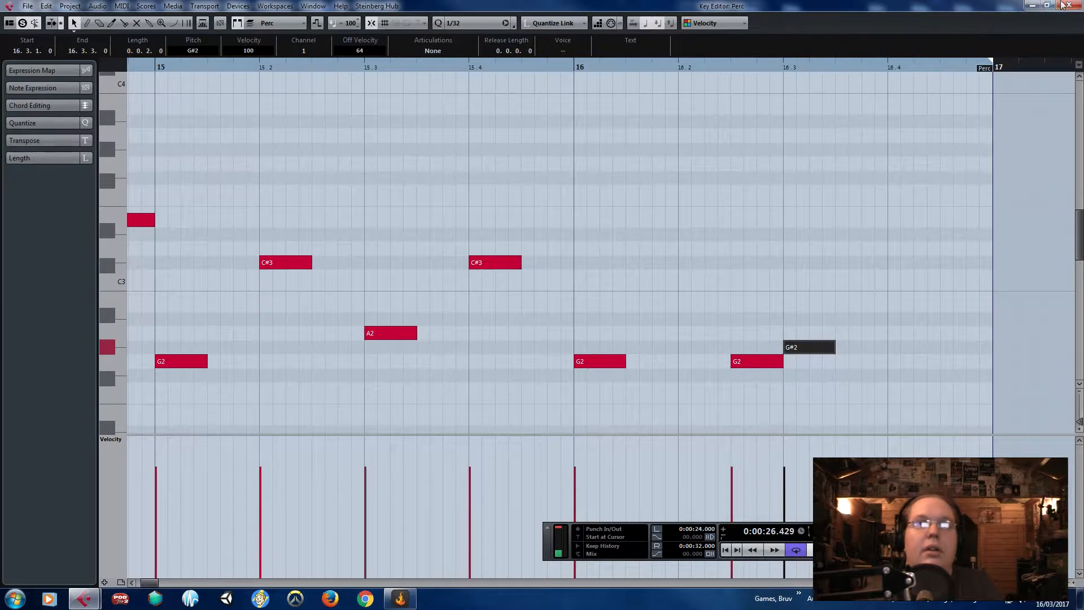
click(1068, 5)
- Play the four-bar Perc and Bass loop to check how the two parts sound together
key(space)
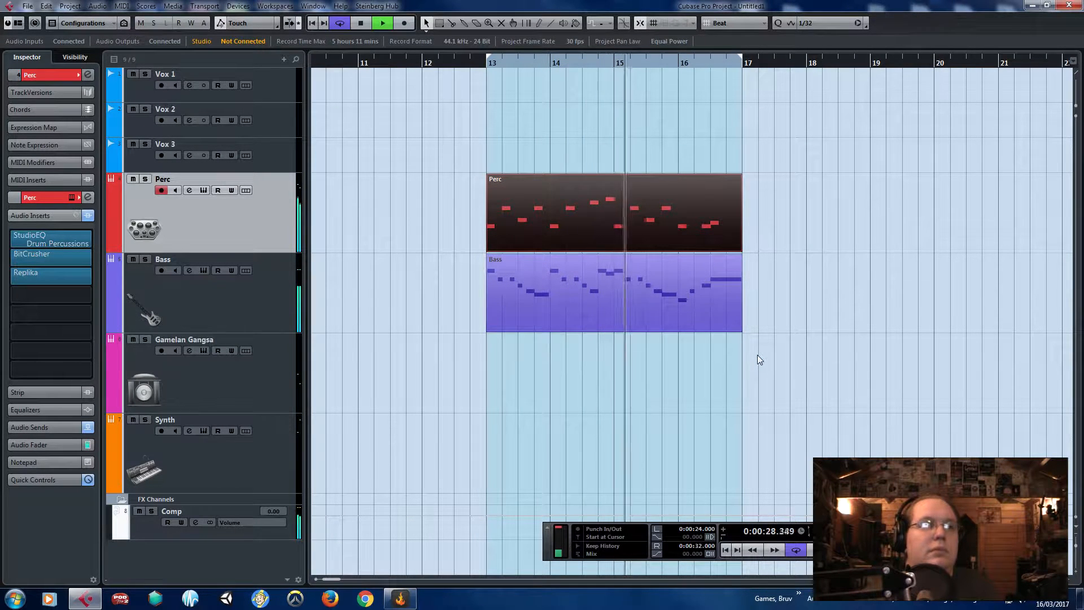
click(782, 363)
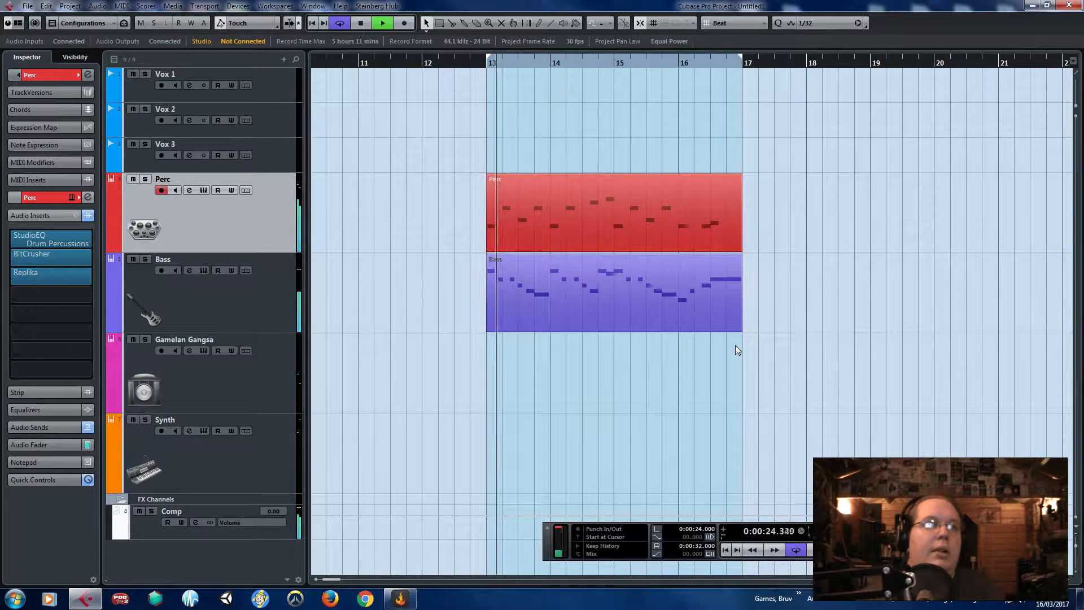
key(space)
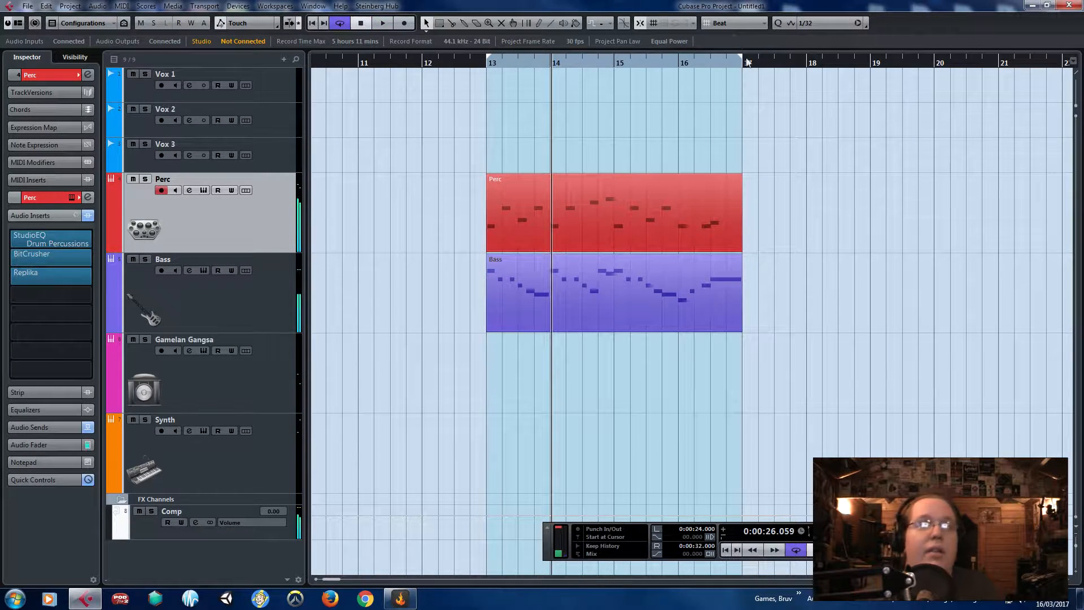
- Extend the cycle range to bar 21 and play from bar 13 to hear past the end of the parts
drag(1005, 92, 1005, 92)
click(486, 65)
key(space)
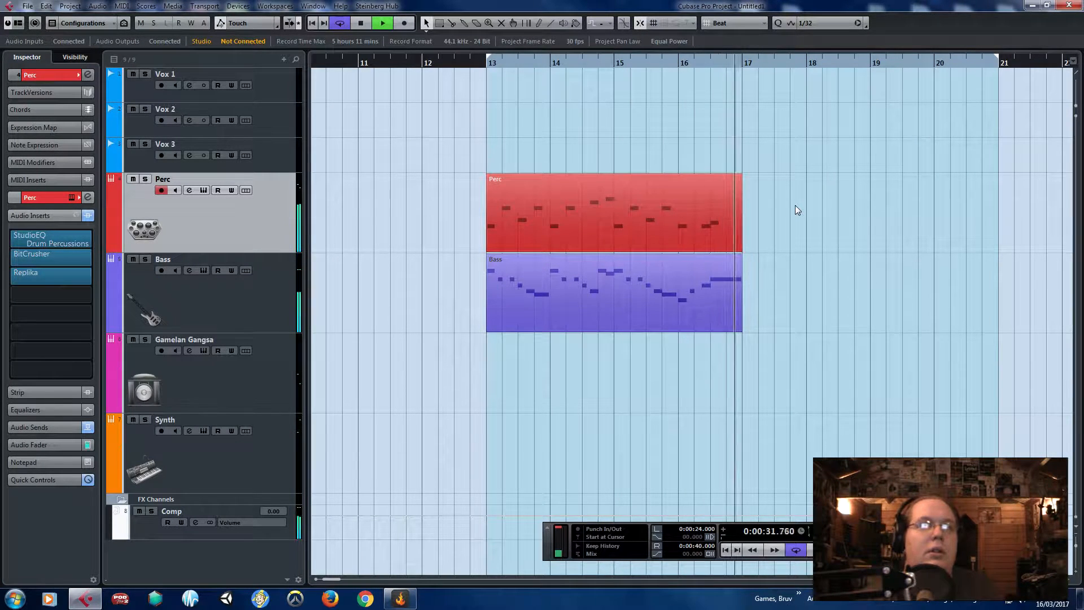
- Extend the Bass part to bar 18 and lengthen its final E2 note to 1.1.3.60
drag(741, 330, 806, 330)
key(space)
double_click(770, 297)
scroll(773, 296, down, 3)
scroll(974, 262, down, 2)
scroll(990, 156, right, 6)
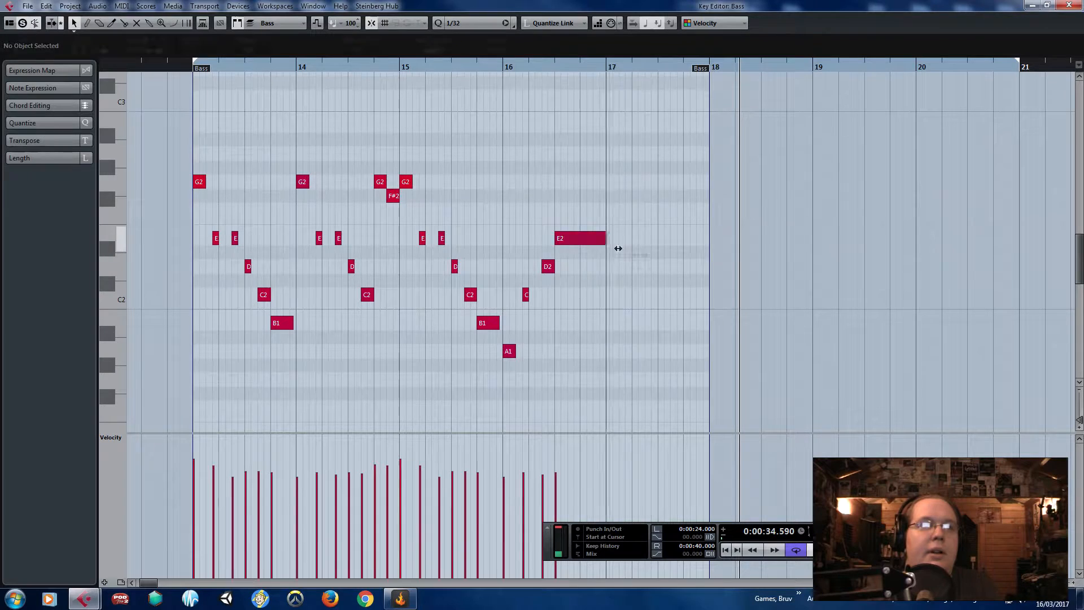
drag(618, 248, 714, 268)
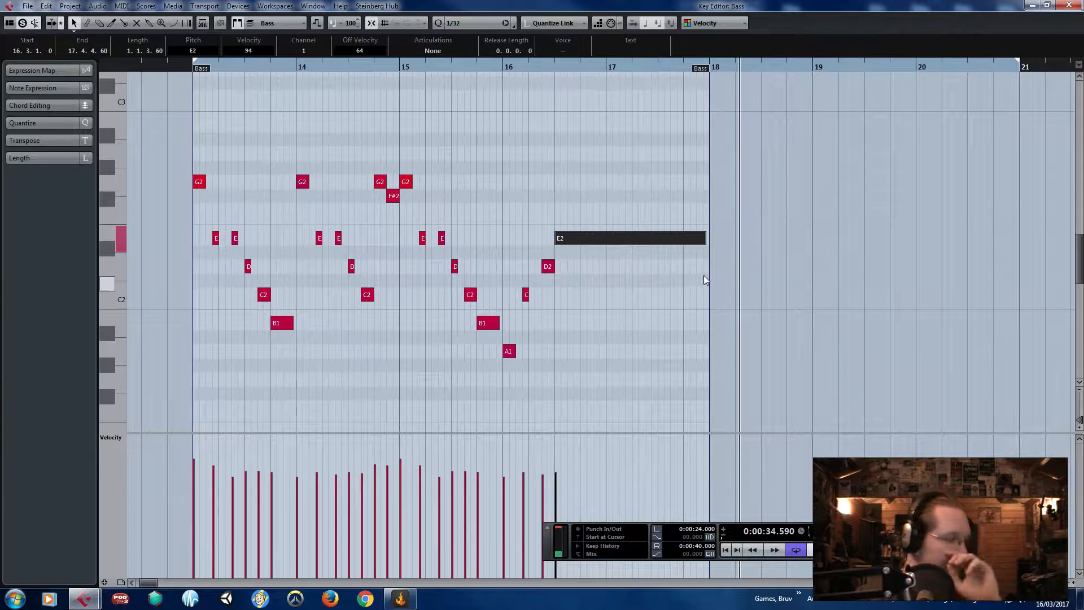
- Close the Bass part's editor and shorten the cycle range to end at bar 17
click(1065, 5)
drag(910, 79, 747, 93)
click(747, 102)
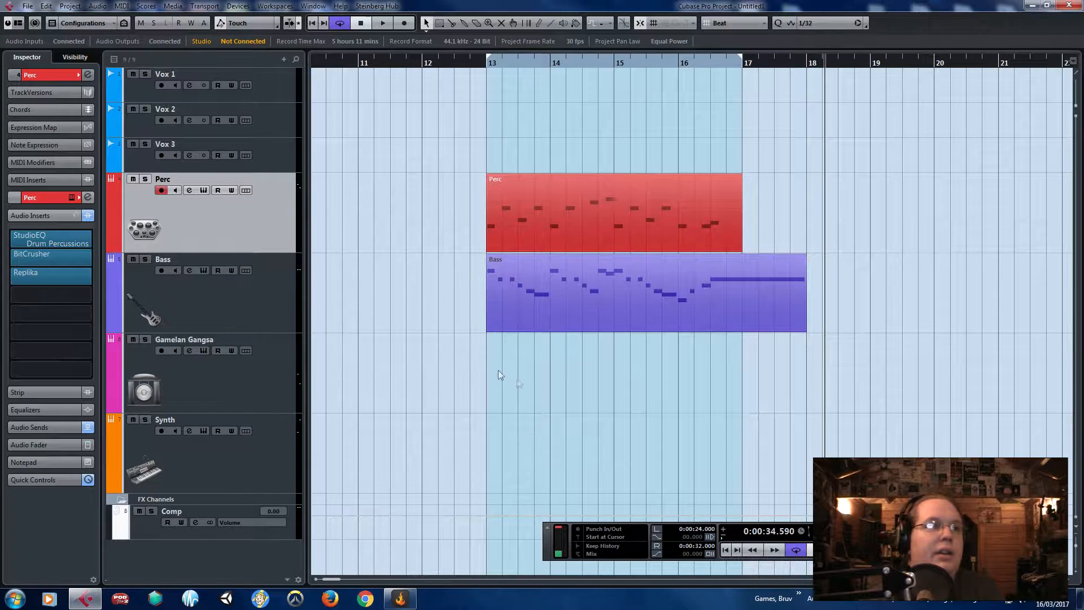
click(273, 376)
click(640, 305)
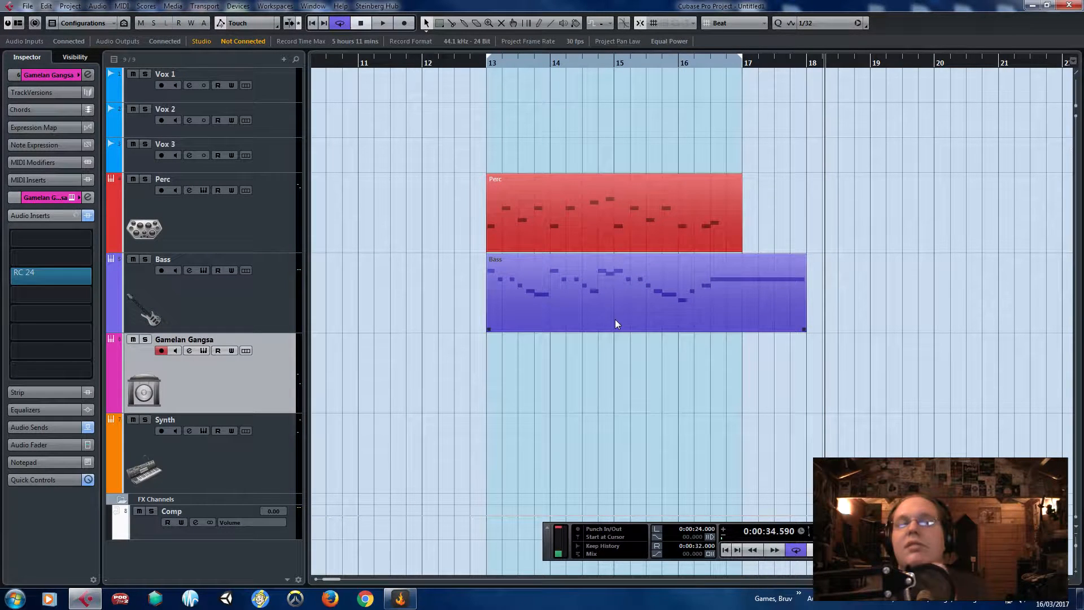
click(401, 370)
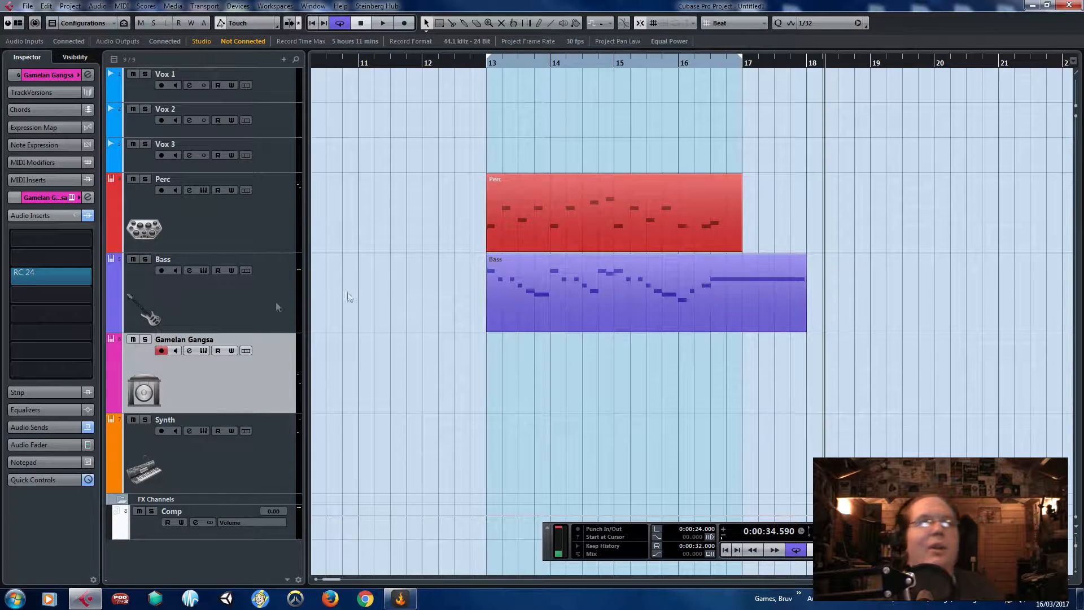
- Delete the three vocal tracks Vox 1, Vox 2 and Vox 3
click(279, 161)
shift+click(284, 88)
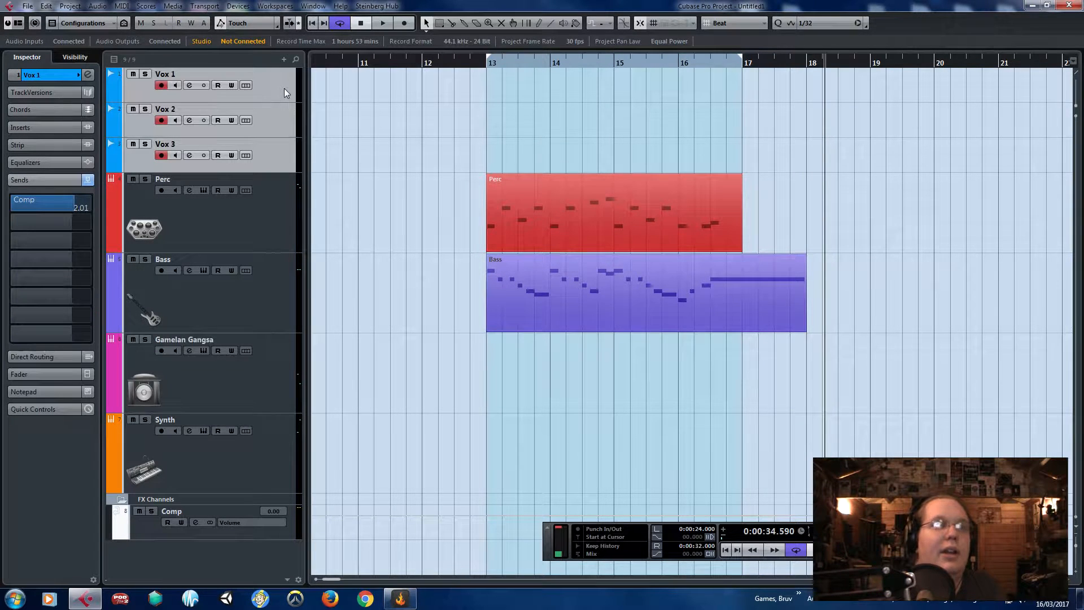
key(Delete)
click(284, 88)
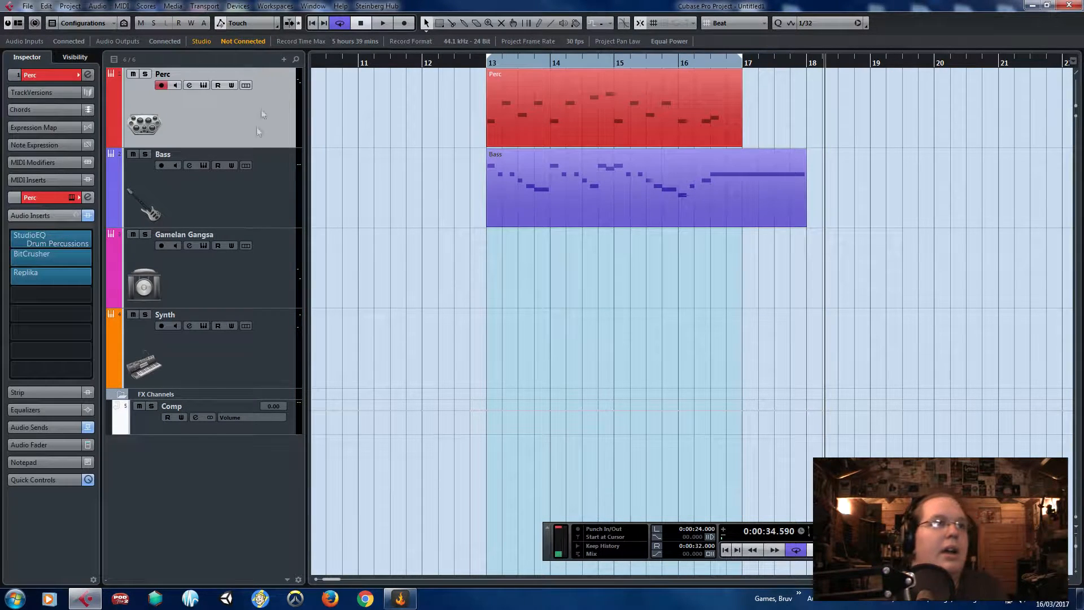
- Duplicate the Bass track together with its part and open the copy's Kontakt 5 instrument
click(269, 172)
key(ctrl+shift+d)
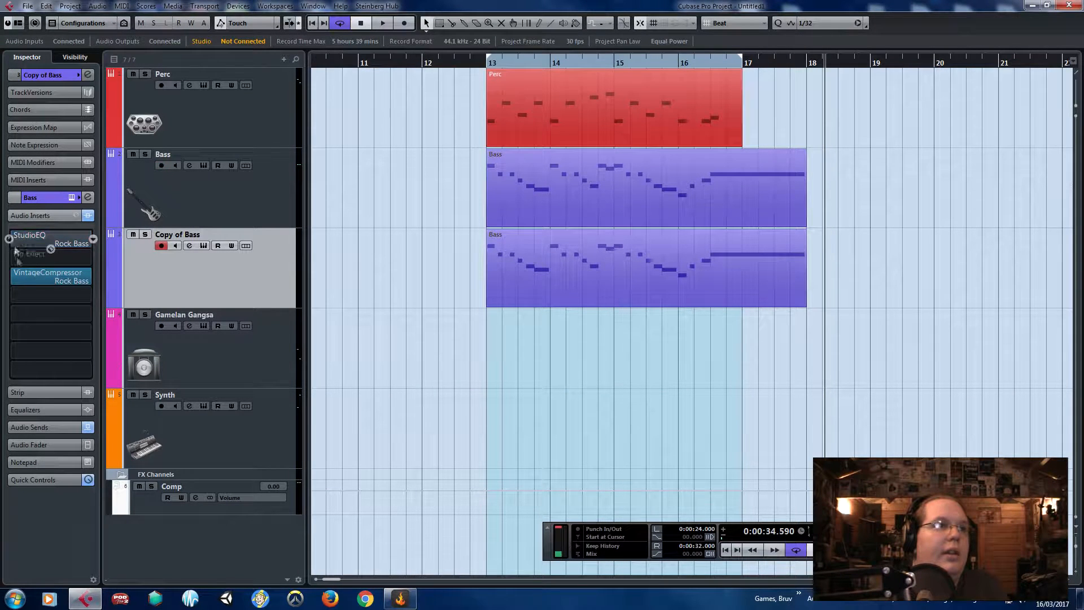
click(57, 75)
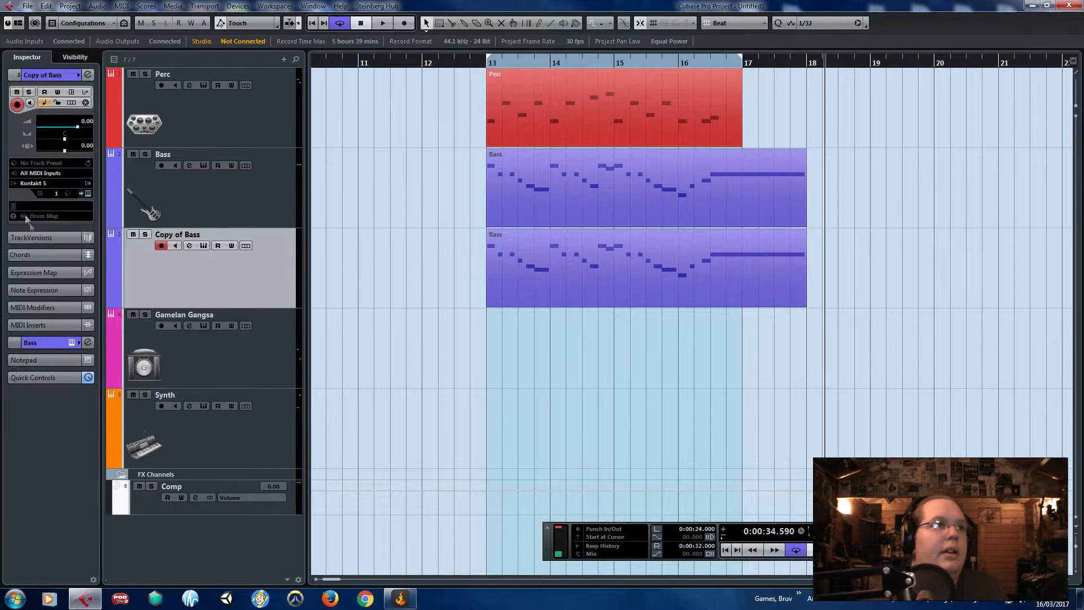
click(37, 185)
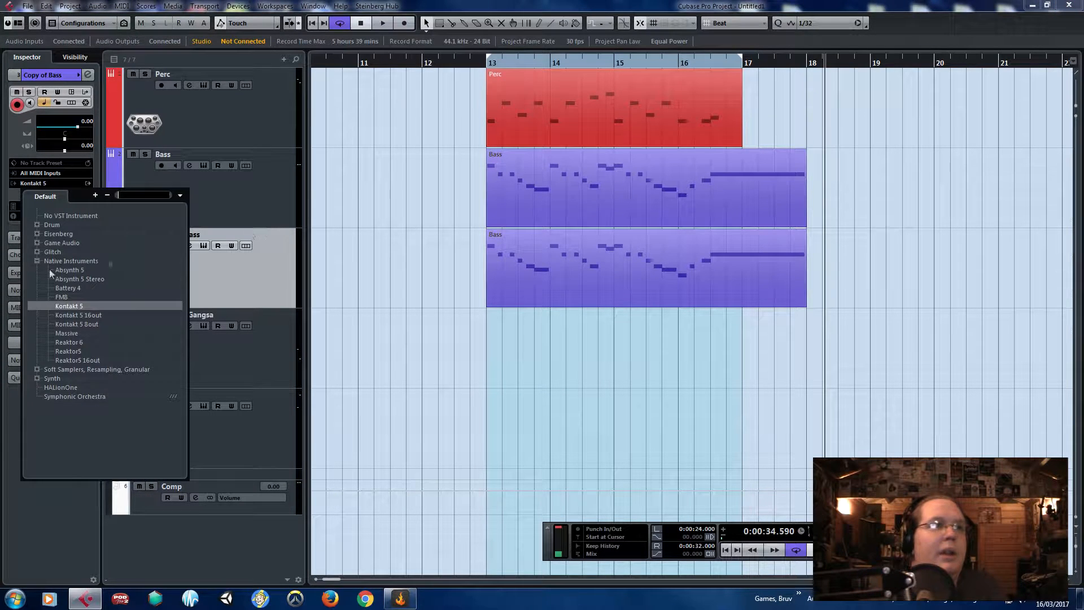
click(2, 267)
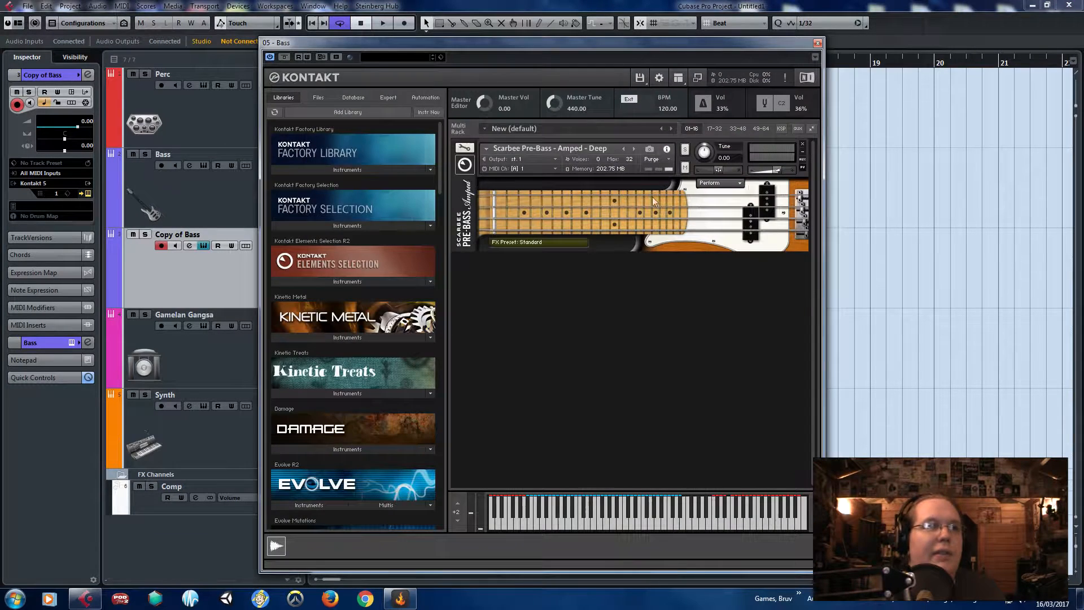
- Replace Scarbee Pre-Bass in the copied track's Kontakt with Record Player Music Box from the Kinetic Treats library
drag(439, 145, 497, 173)
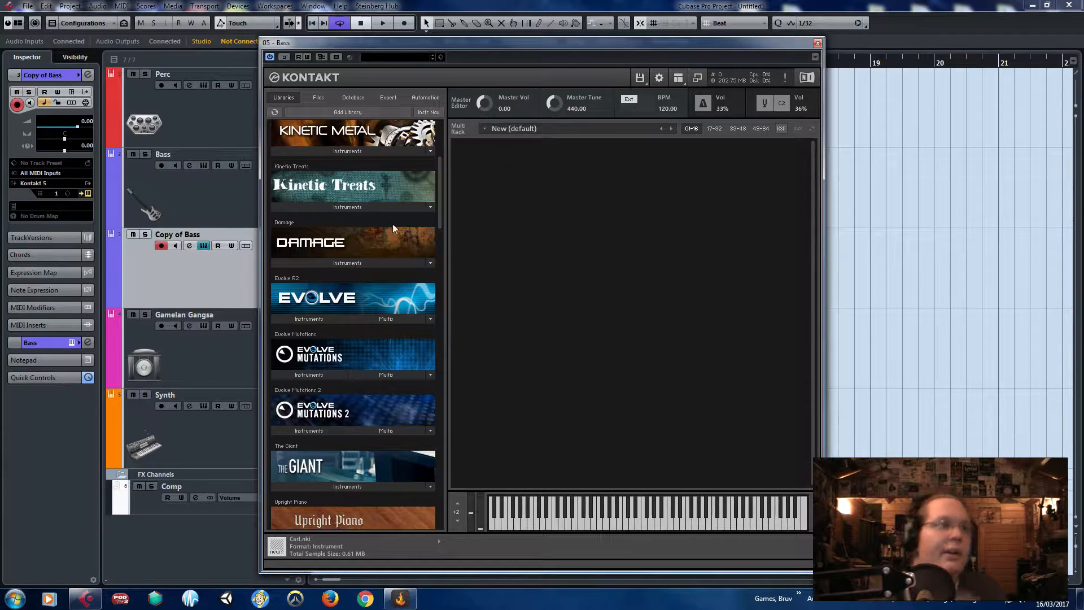
click(374, 209)
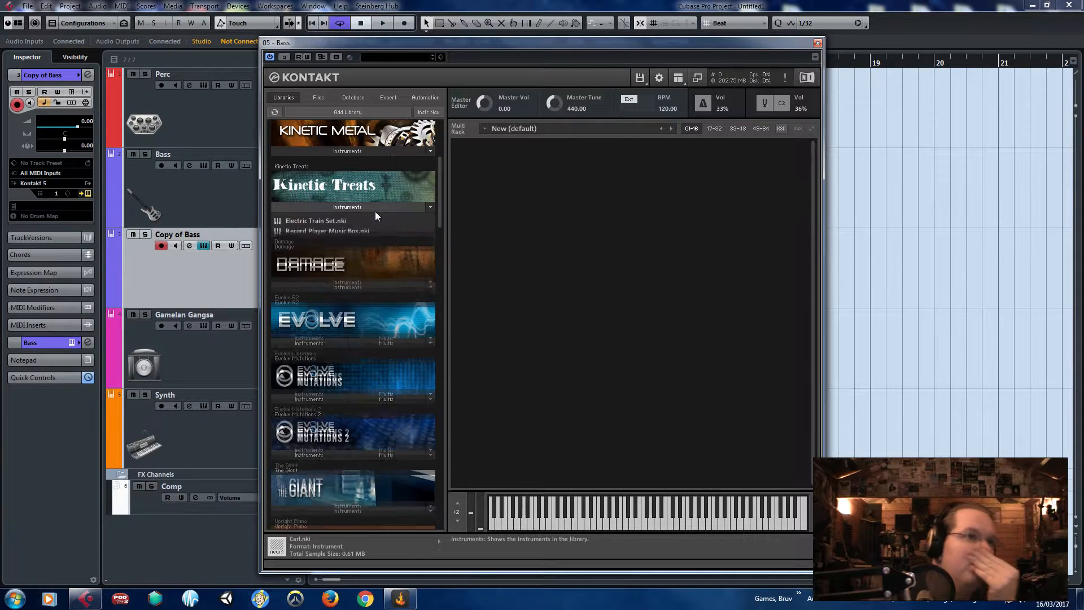
double_click(344, 232)
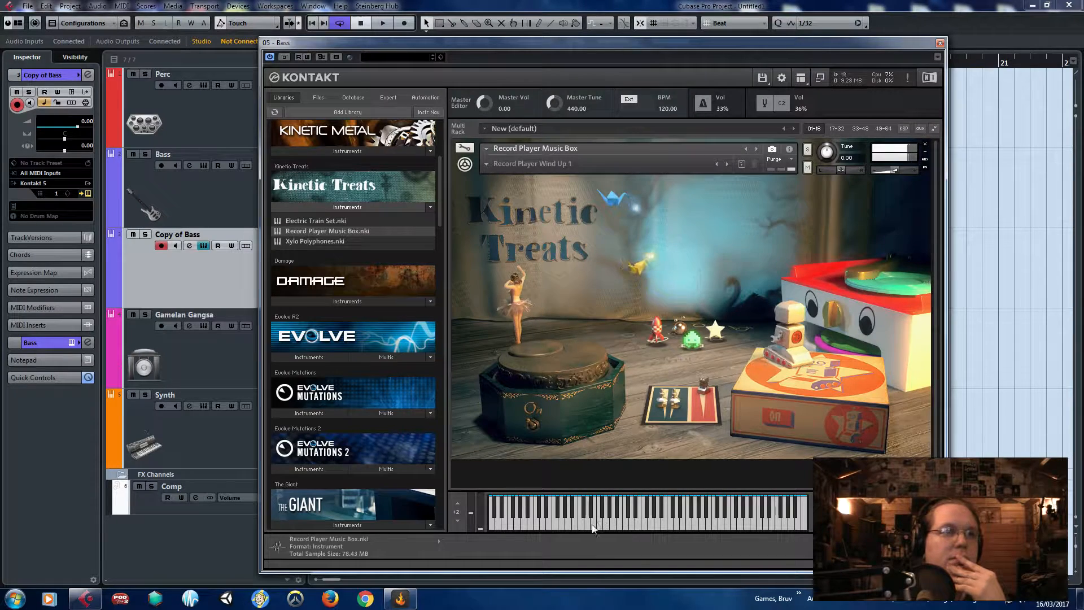
- Close the Kontakt window and rename the duplicated bass track as Melody?
click(941, 44)
double_click(229, 235)
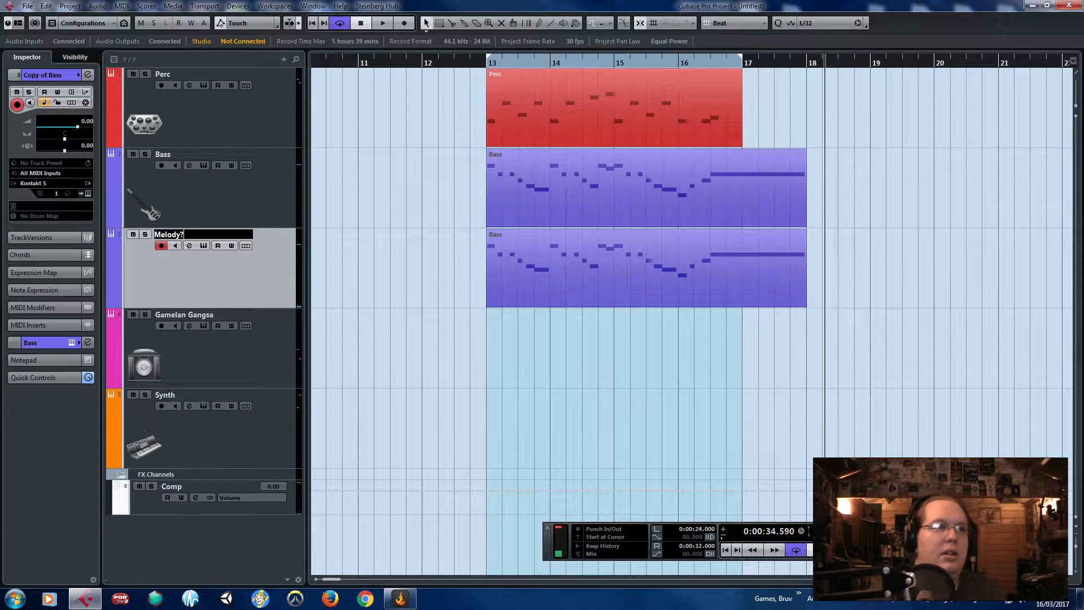
key(Return)
- Open the Melody? track's part for editing, play it, and transpose all its notes up one octave so the first is G3
double_click(537, 235)
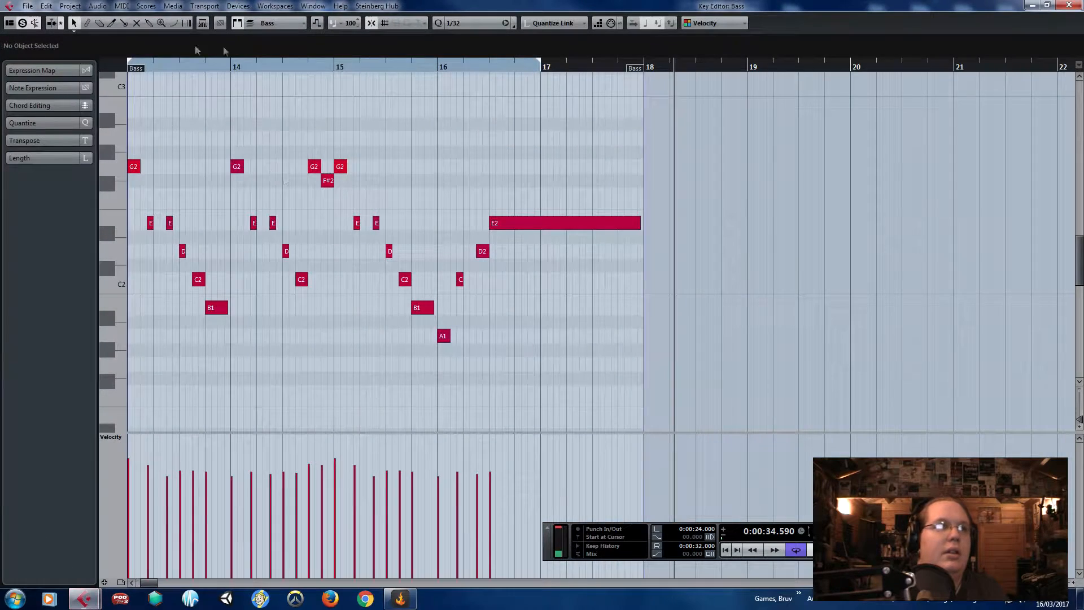
key(space)
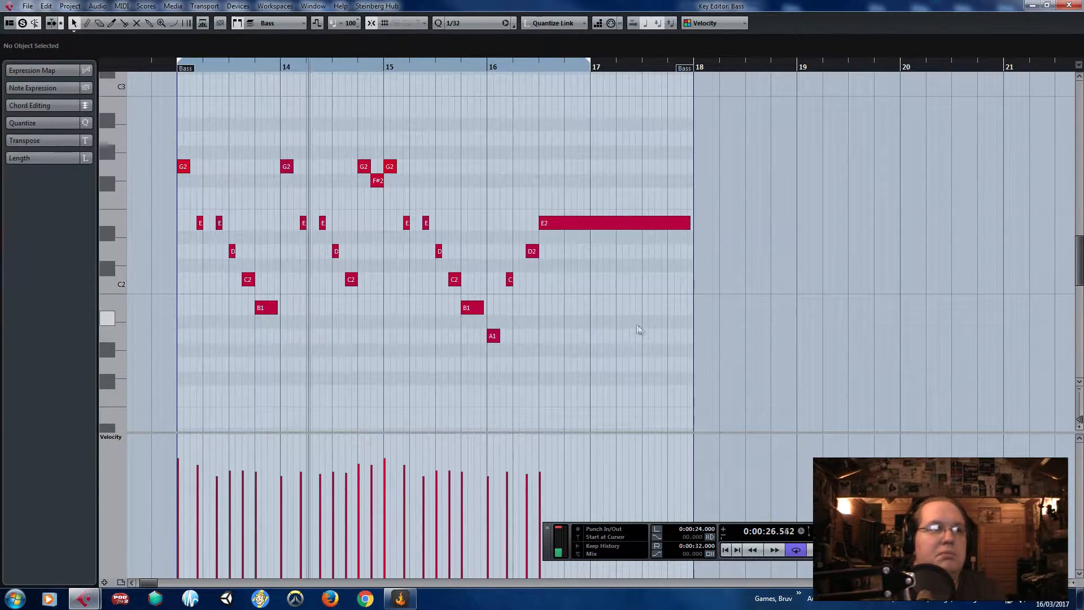
drag(751, 374, 425, 359)
drag(789, 373, 272, 129)
scroll(734, 357, up, 3)
scroll(734, 361, down, 3)
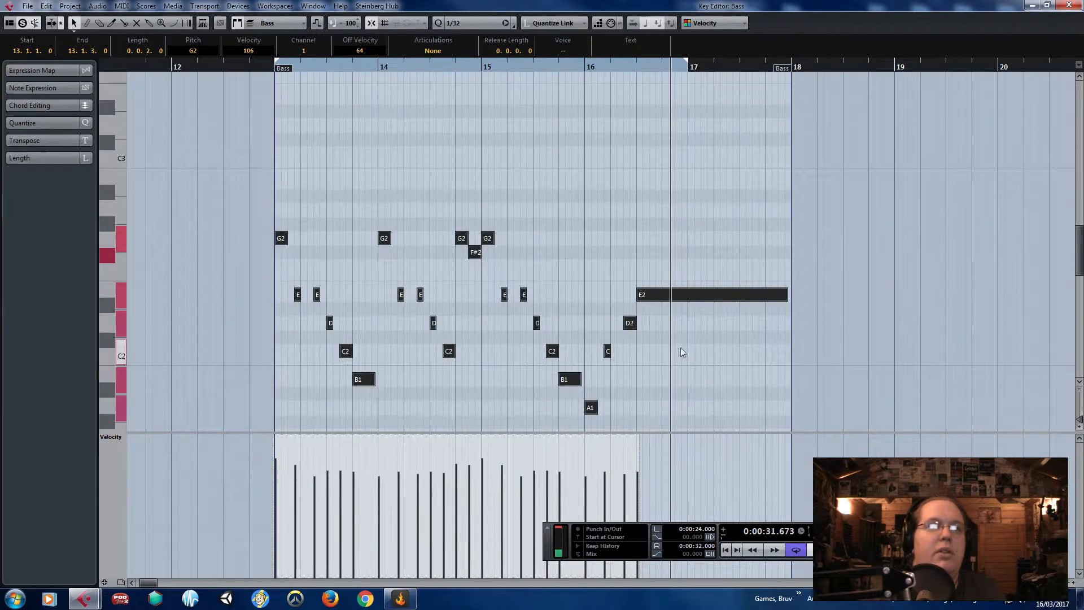
scroll(680, 348, up, 2)
drag(639, 291, 643, 105)
- Listen to the octave-higher melody and examine its notes across bars 13 to 16
scroll(599, 226, up, 3)
scroll(580, 253, down, 2)
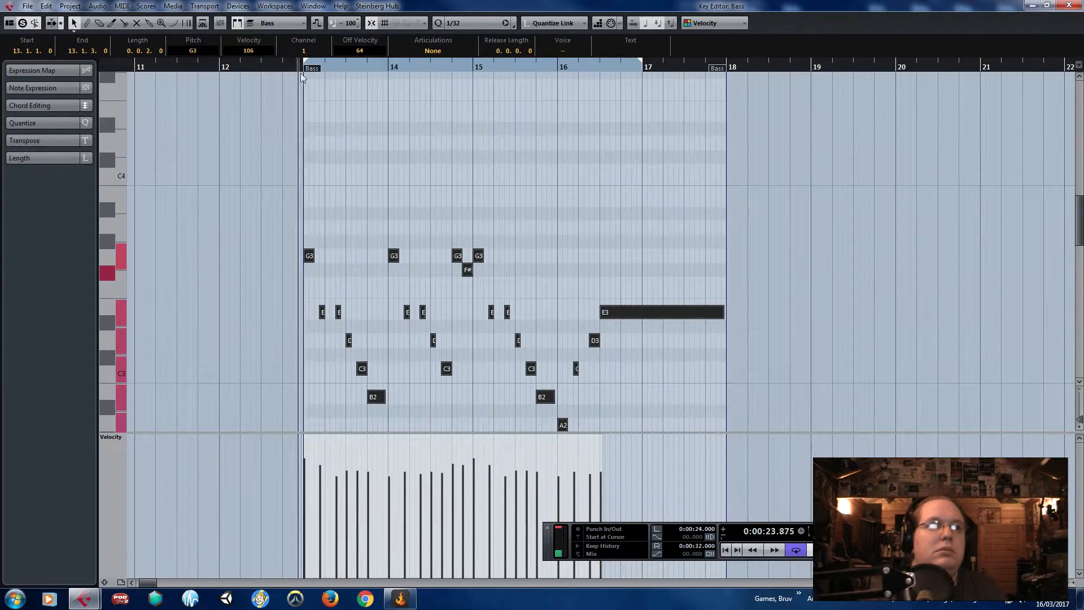
scroll(351, 181, up, 3)
click(361, 191)
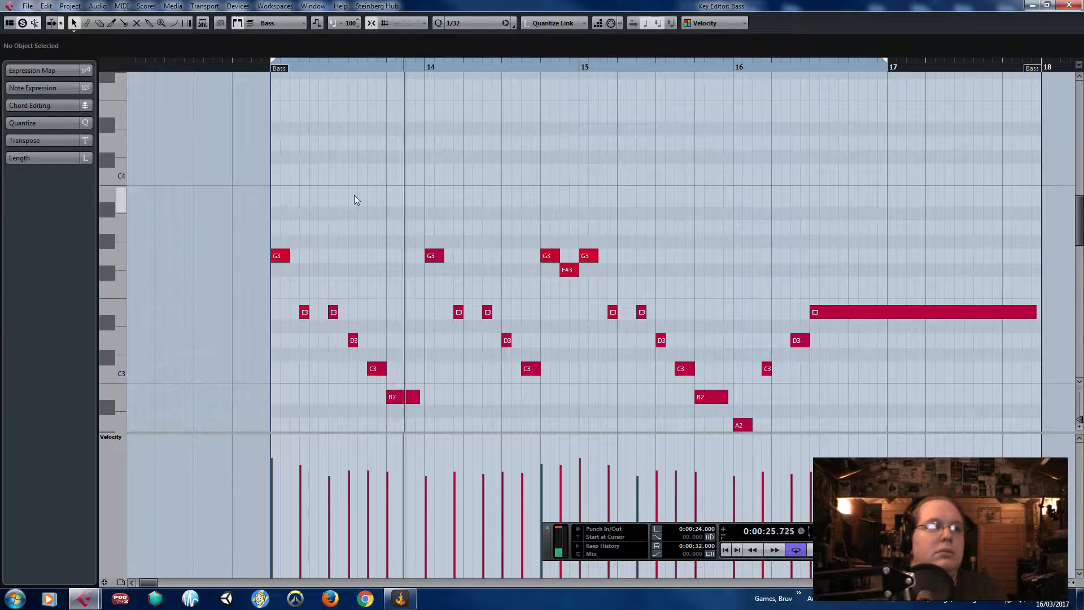
scroll(517, 355, up, 1)
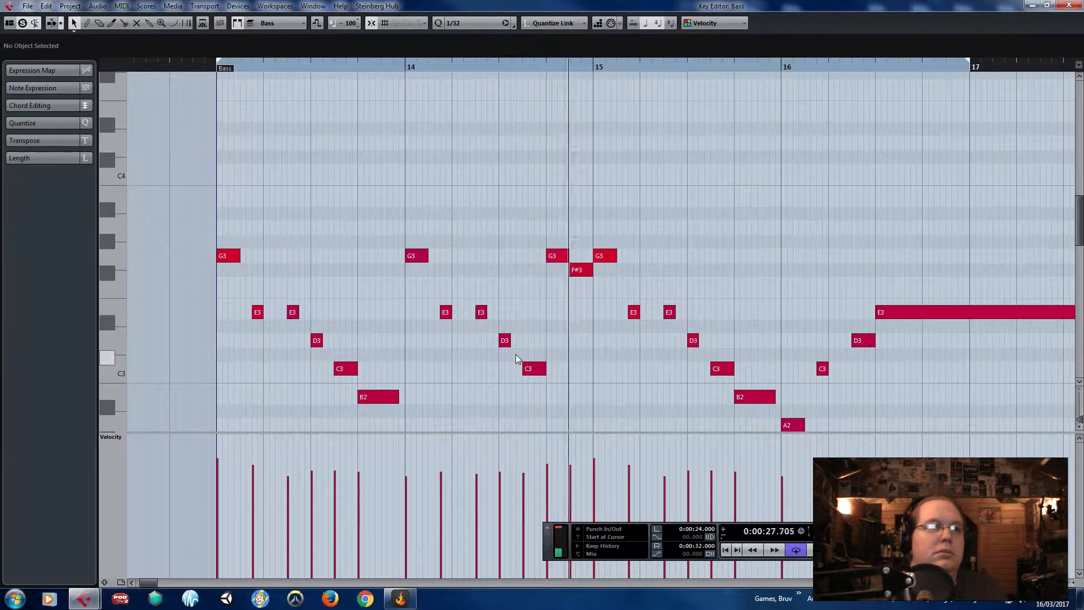
scroll(520, 358, down, 2)
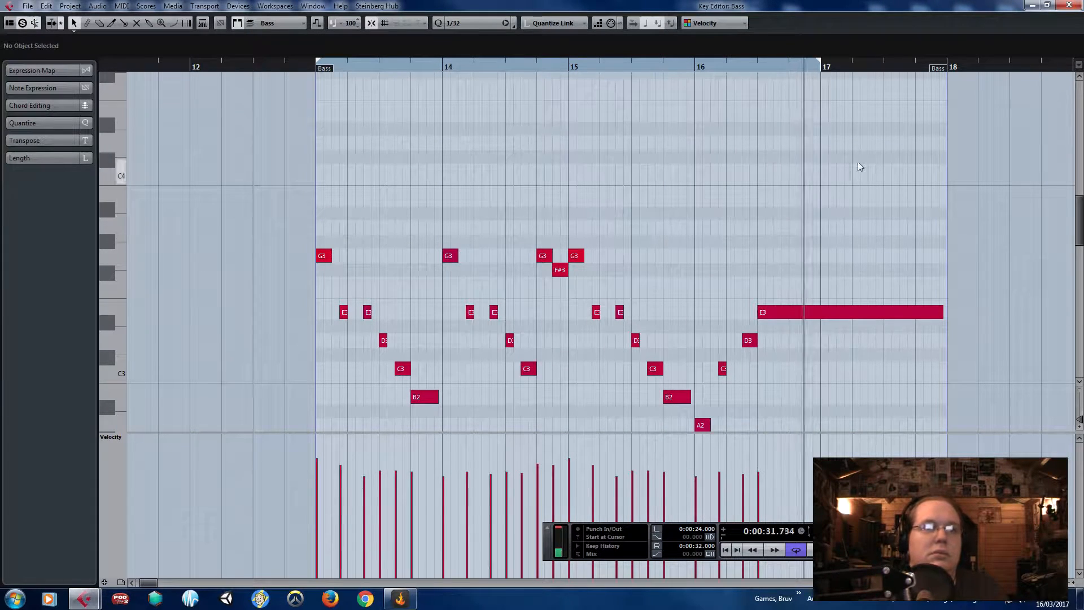
scroll(381, 206, up, 1)
scroll(361, 209, up, 1)
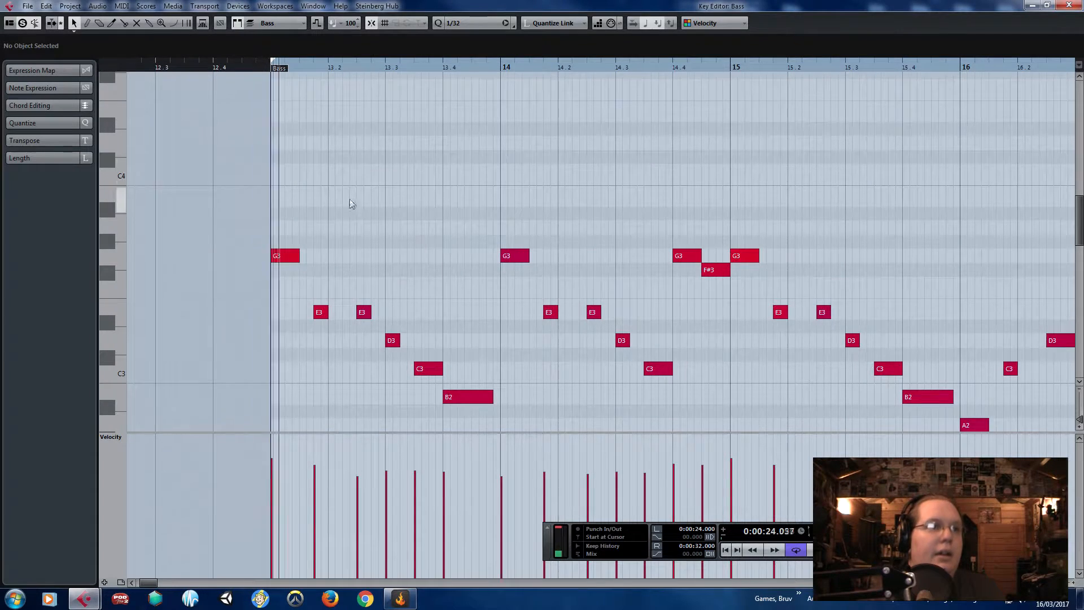
scroll(351, 209, up, 1)
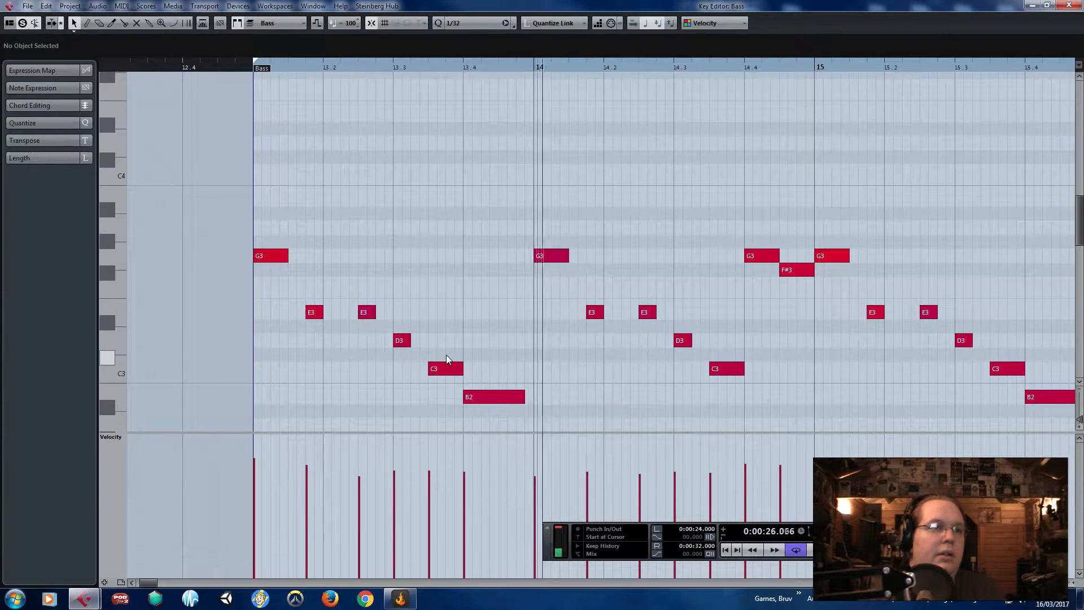
- Close the note editor and lower the Melody? track's volume to -7.80 while playing from bar 13
click(1071, 5)
click(493, 67)
key(space)
click(69, 129)
click(421, 218)
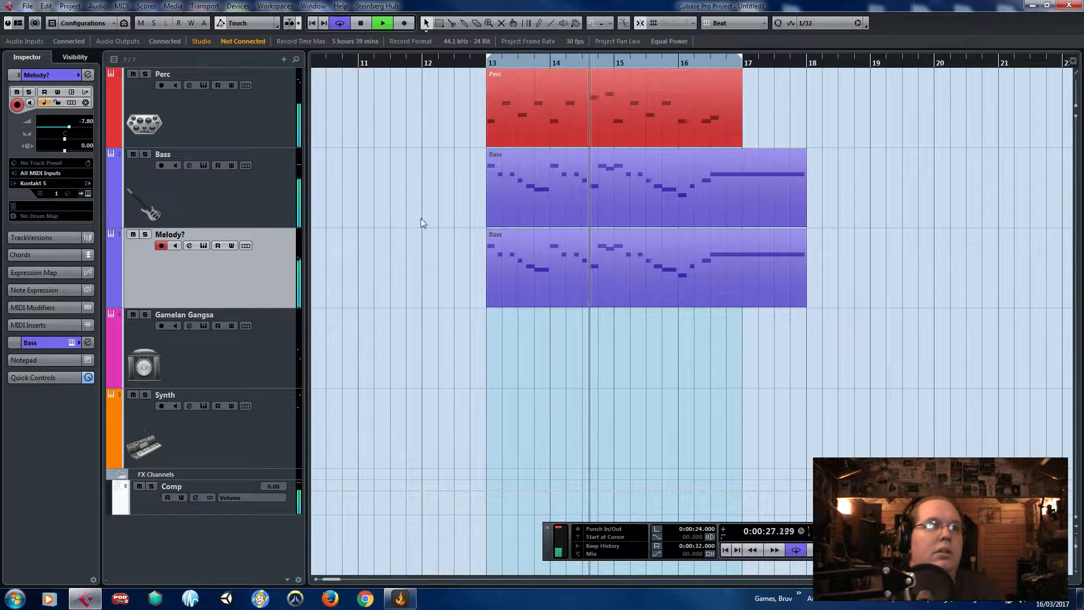
key(space)
- Reopen the Melody? part, play its start, and delete the D3, C3 and B2 notes at the end of bar 13
double_click(578, 288)
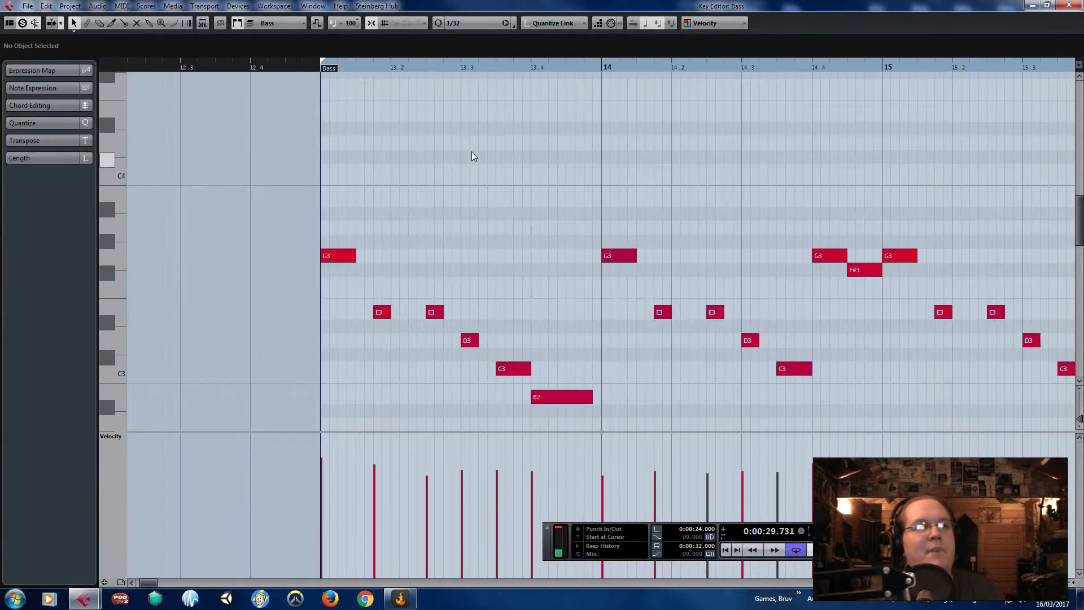
key(space)
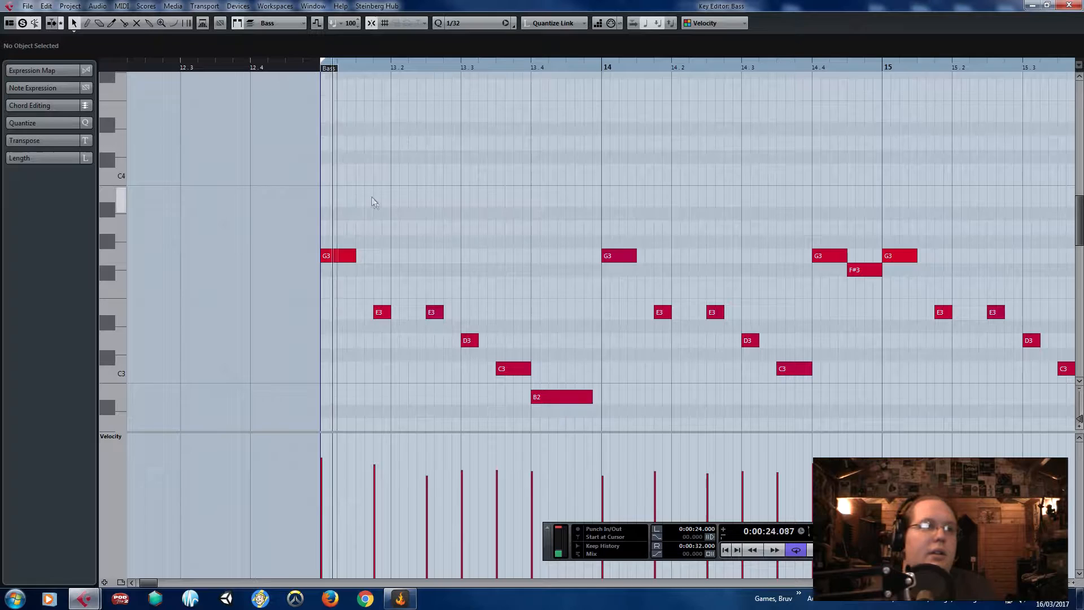
key(space)
drag(470, 316, 583, 407)
key(Delete)
- Add E3 at 13.3.3, a D3 of length 0.0.2.0 at 13.4.1 and E3 at 13.4.3, and play from bar 13
click(434, 312)
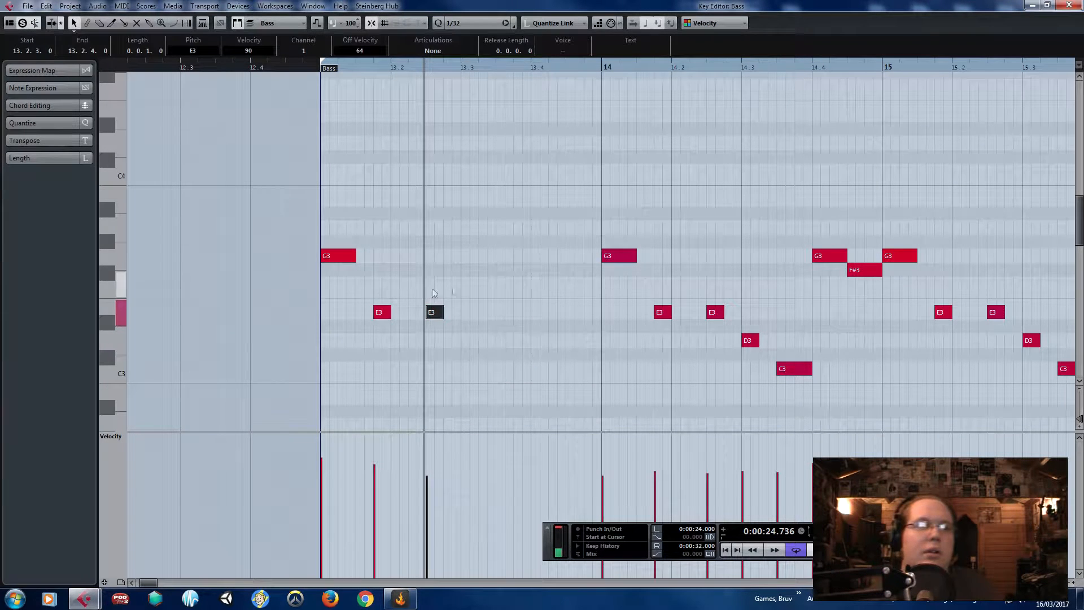
drag(505, 320, 514, 318)
key(space)
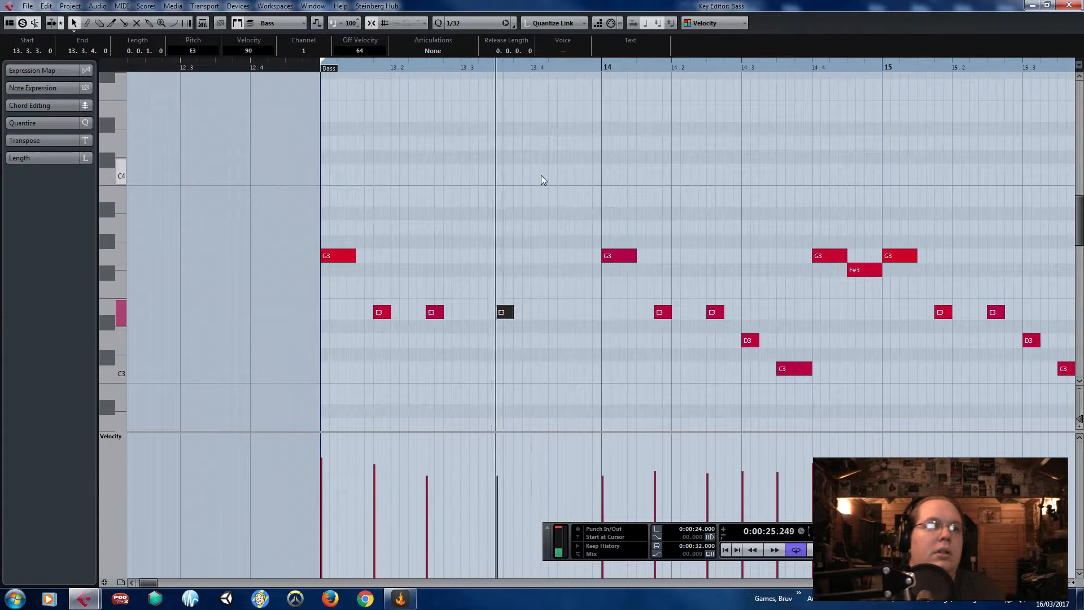
key(ctrl+d)
mouse_move(546, 333)
mouse_down()
mouse_move(576, 324)
mouse_move(565, 338)
mouse_up()
key(ctrl+d)
click(313, 65)
key(space)
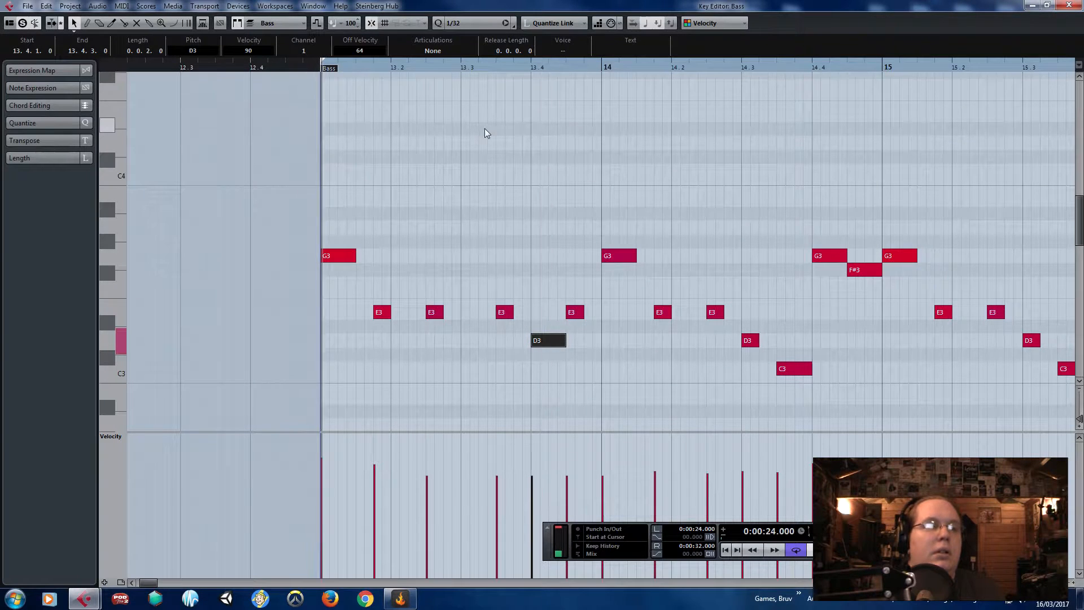
click(493, 117)
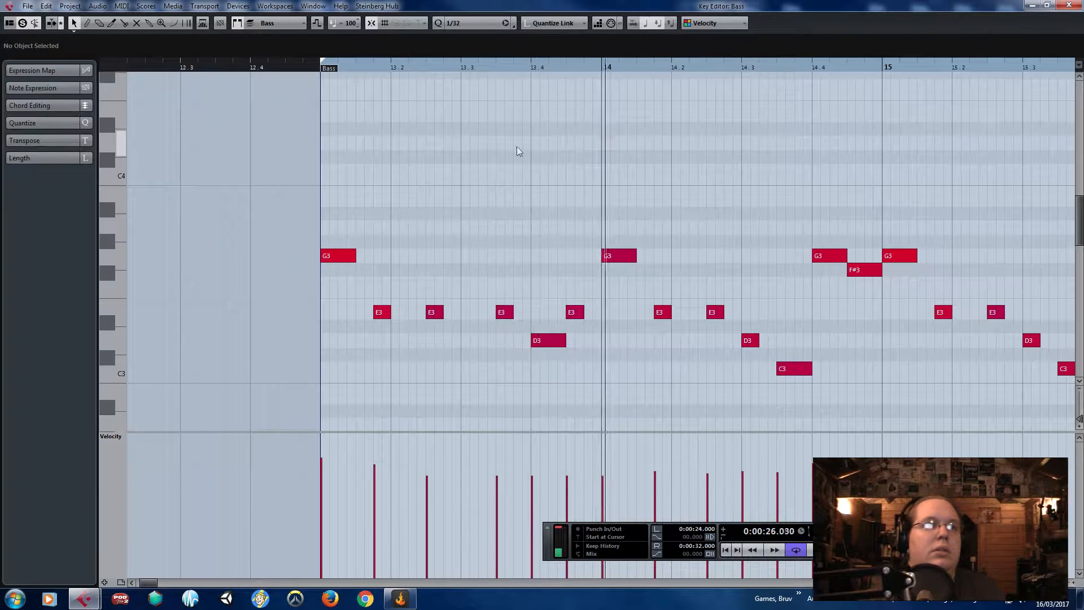
- Delete all the melody notes in bar 15, from its opening G3 to its final B2
scroll(789, 270, down, 3)
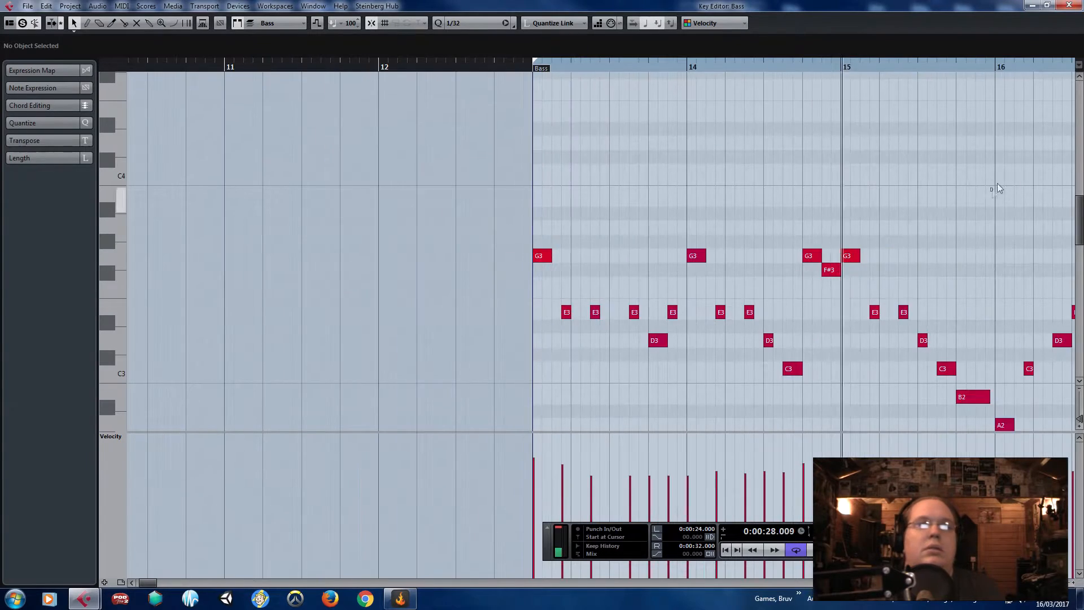
scroll(997, 183, right, 5)
scroll(954, 202, down, 2)
drag(569, 369, 452, 216)
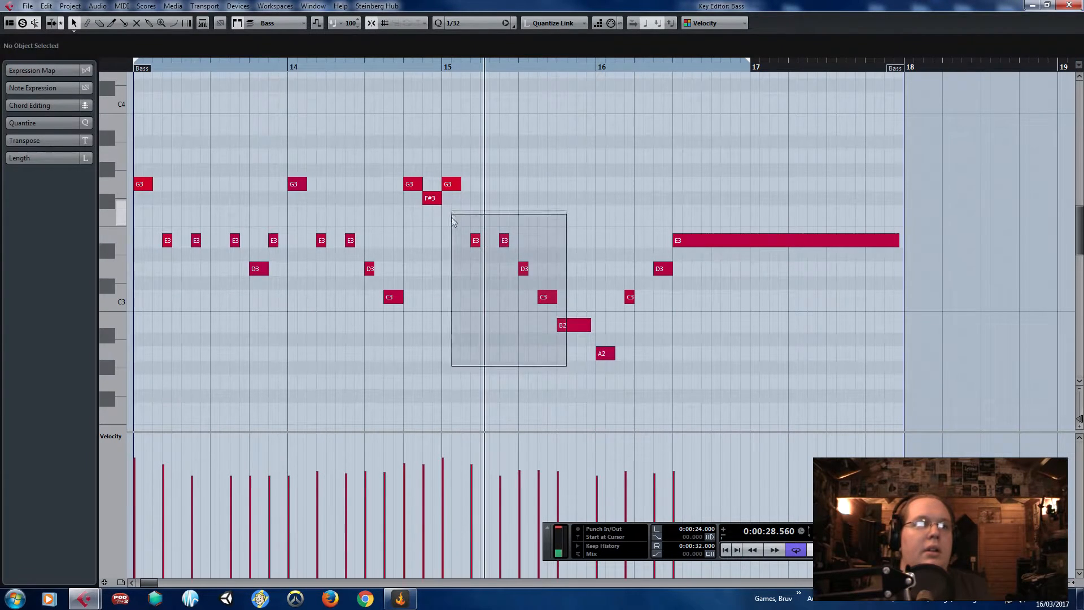
key(Delete)
scroll(195, 240, left, 2)
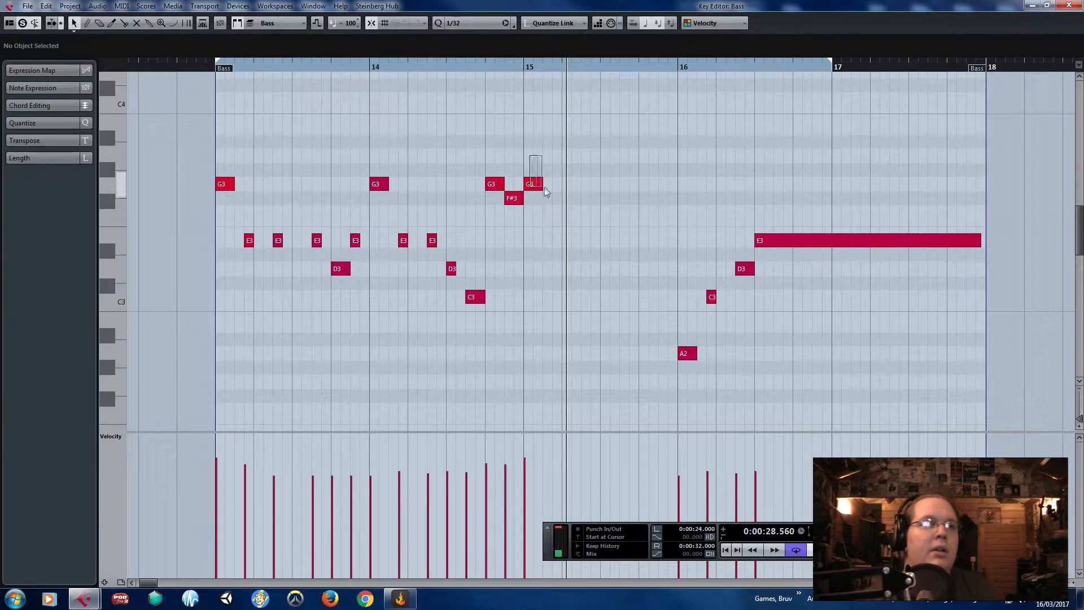
drag(544, 187, 545, 188)
key(Delete)
- Copy bar 13's opening G3, E3 and E3 notes to the start of bar 15
drag(220, 125, 307, 291)
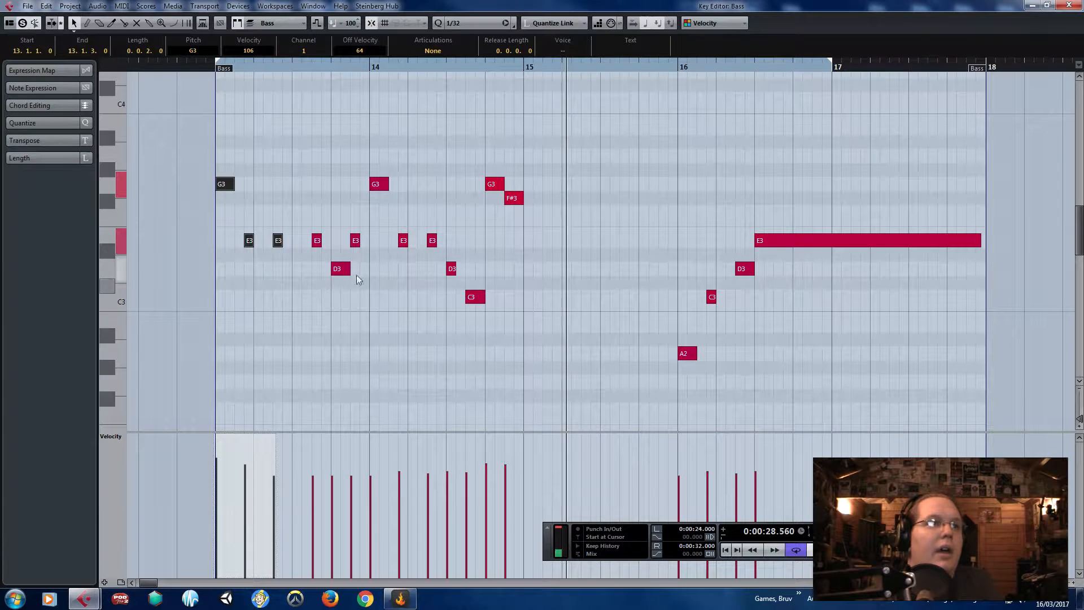
key(ctrl+v)
drag(579, 186, 535, 186)
click(631, 208)
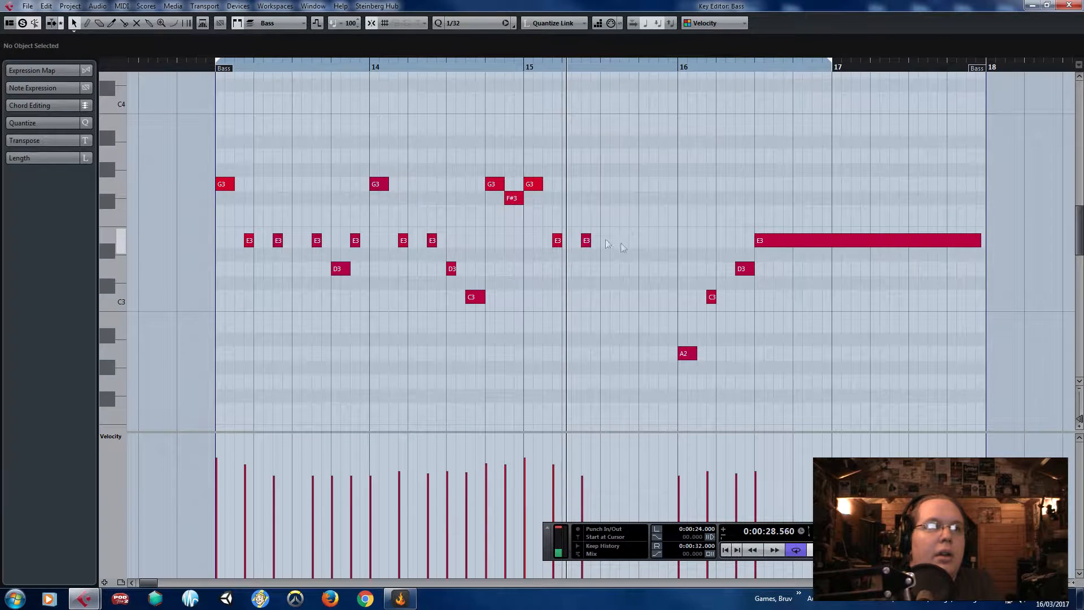
- Copy the closing E3, D3 and E3 notes of bar 13 to the matching position in bar 15
drag(303, 223, 377, 303)
key(ctrl+c)
key(ctrl+v)
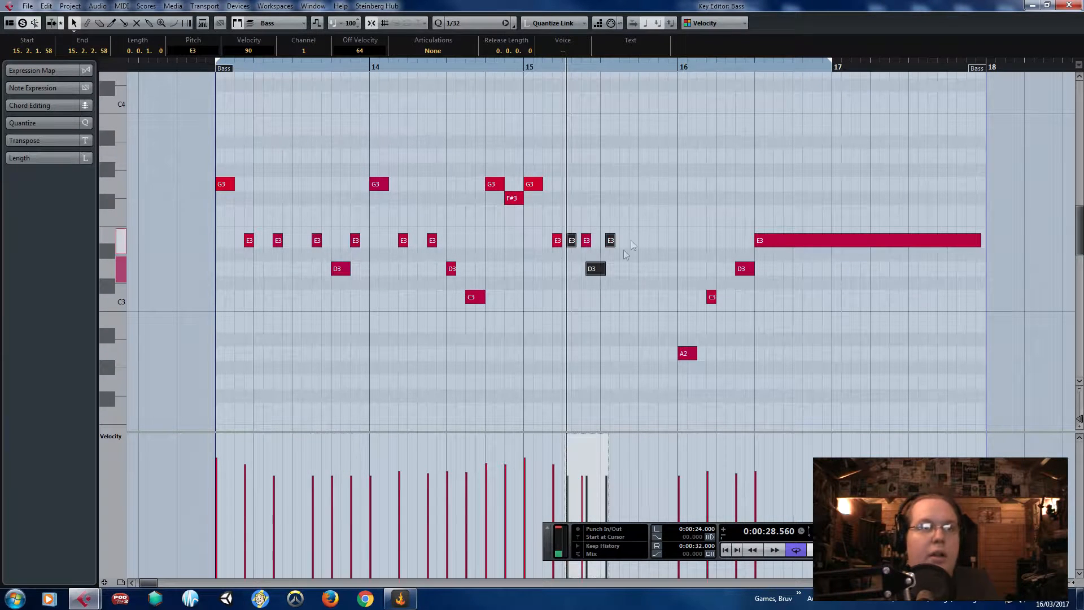
drag(647, 272, 646, 272)
click(323, 79)
- Copy the entire melody as a second layer starting on C4 at 13.1.1, and play it from bar 13
drag(198, 111, 568, 189)
drag(224, 168, 814, 368)
key(ctrl+v)
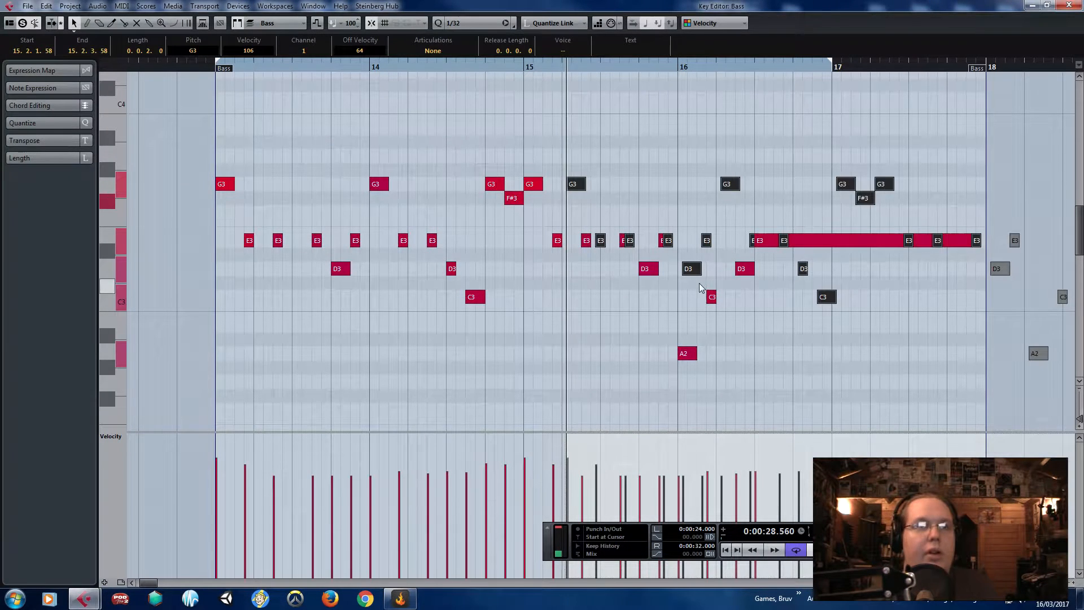
drag(579, 191, 231, 147)
scroll(228, 91, up, 2)
click(205, 67)
key(space)
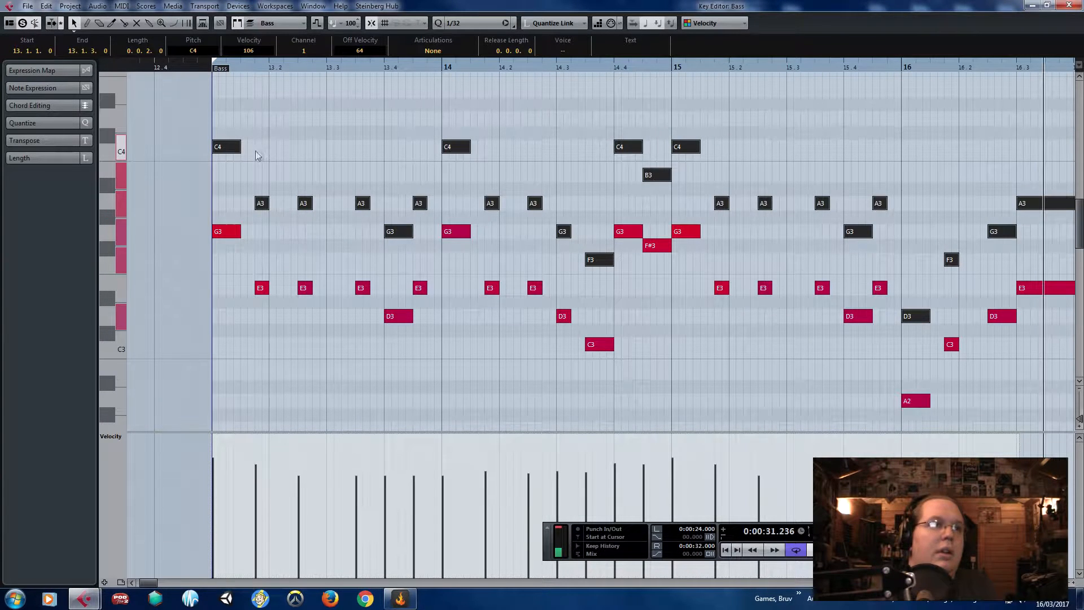
- Raise the copied harmony layer two semitones so it starts on D4, play from bar 13, and close the editor
drag(237, 150, 237, 125)
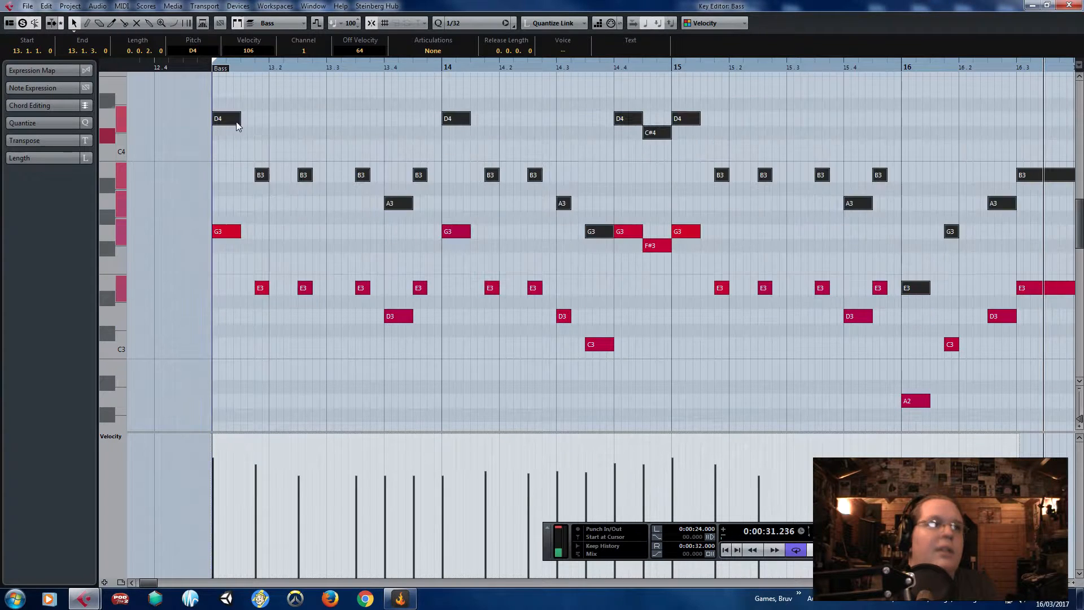
click(207, 69)
drag(208, 69, 208, 63)
key(space)
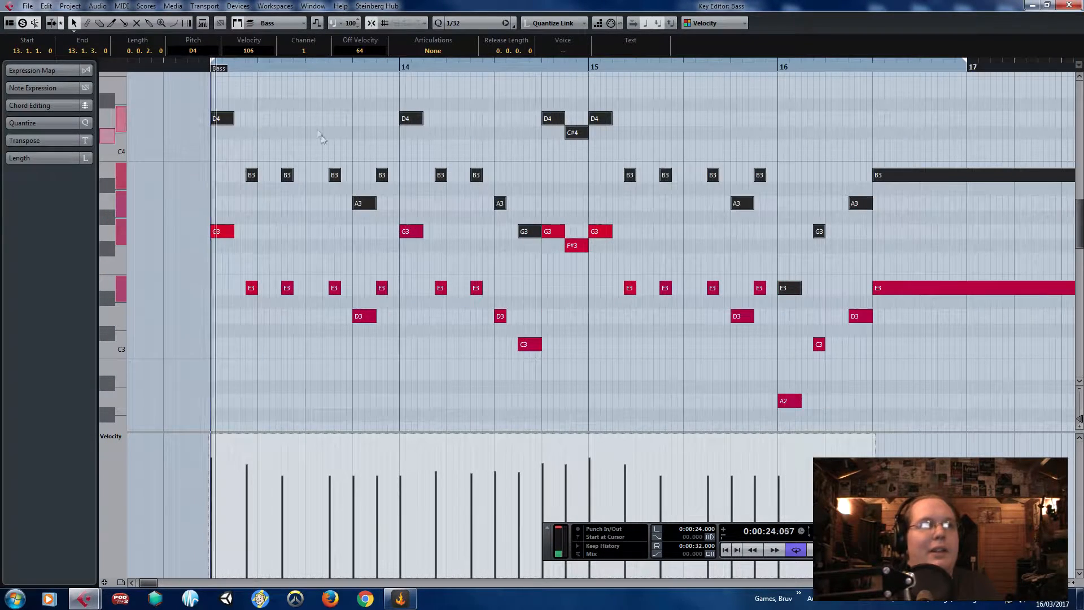
click(1070, 8)
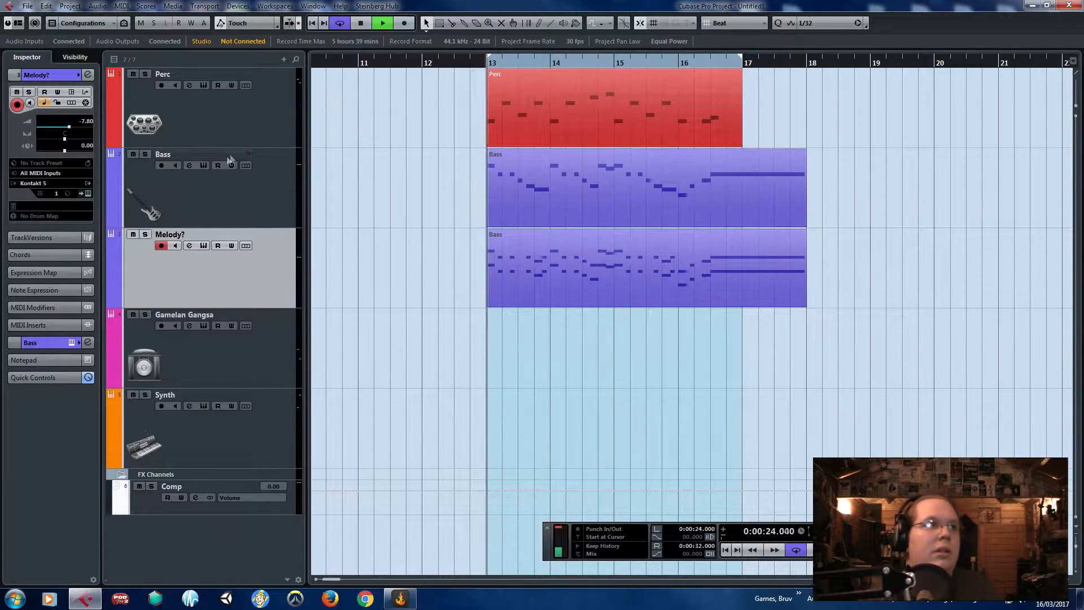
- Open the Melody? track's Kontakt instrument, solo the track, and toggle the FX Box and ballerina music box switches while it plays
click(88, 193)
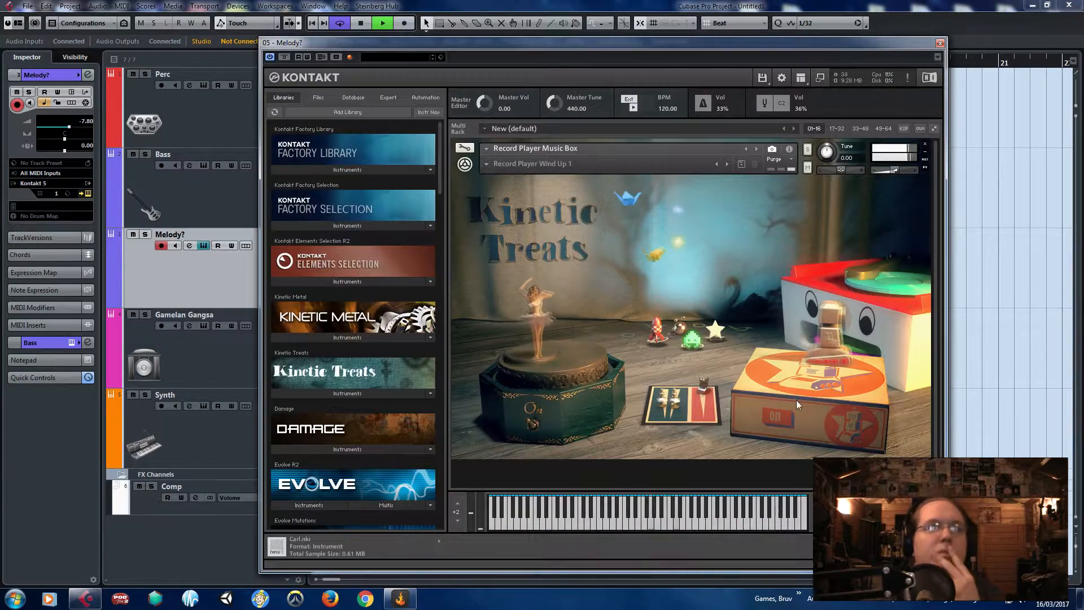
key(s)
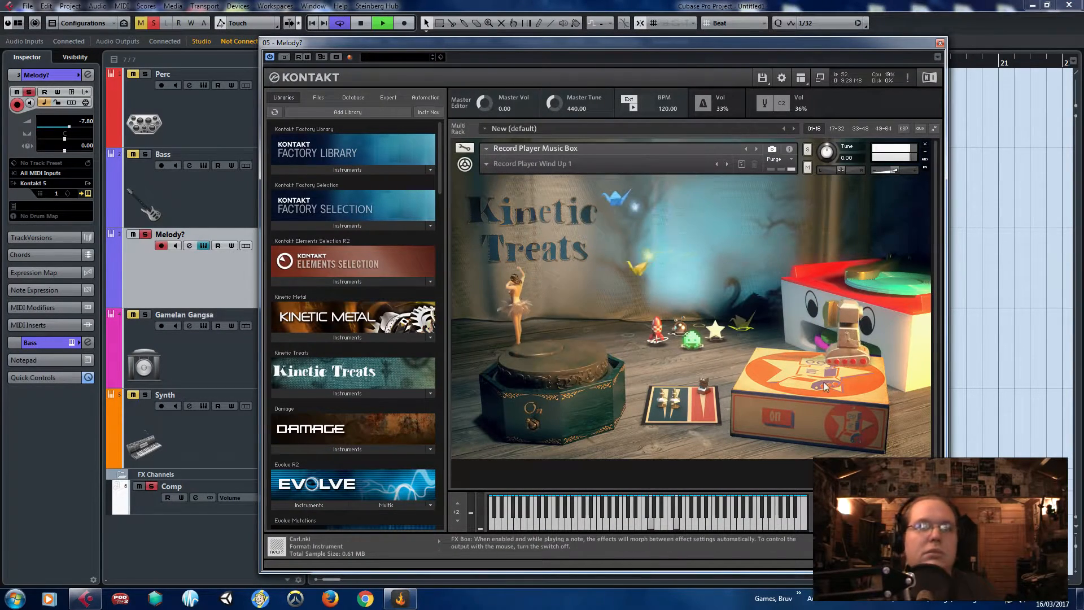
click(789, 417)
click(785, 419)
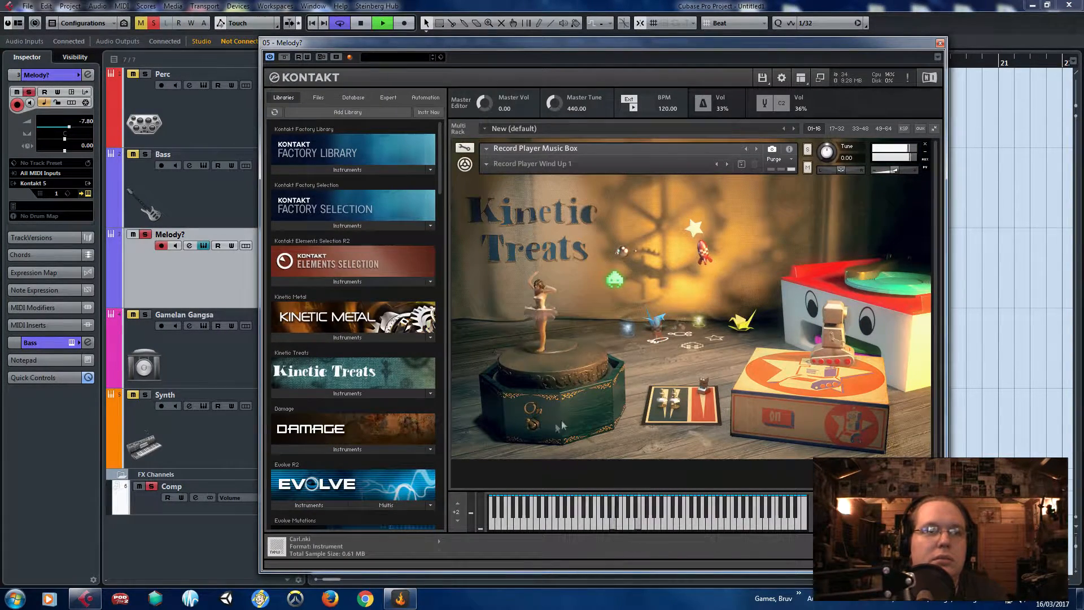
click(547, 427)
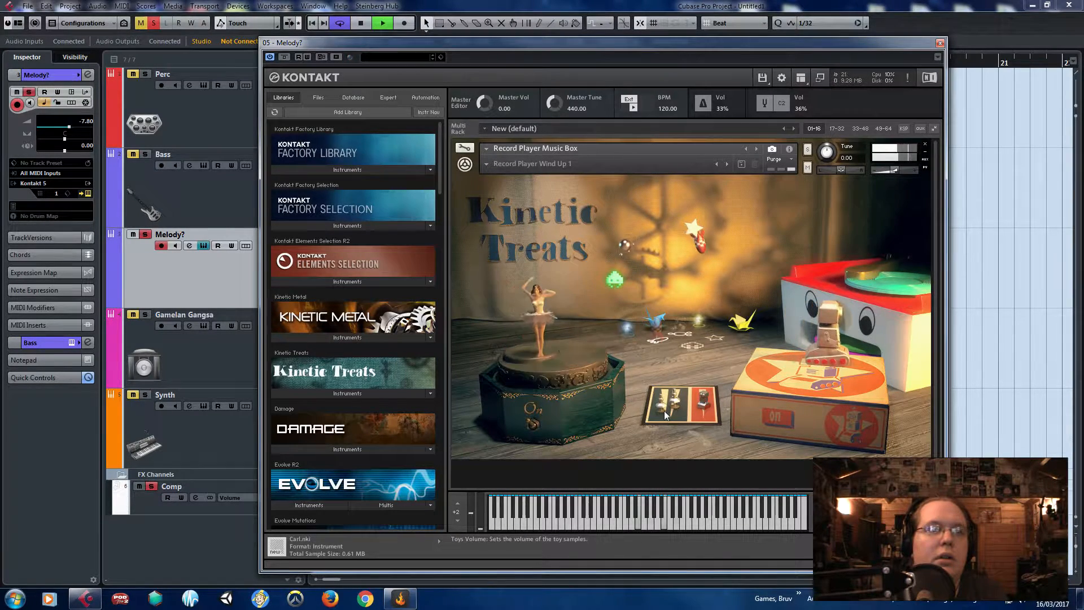
- Adjust the Toys Volume, toggle the ballerina box switch again, close the instrument window and unsolo the Melody? track
drag(664, 410, 669, 374)
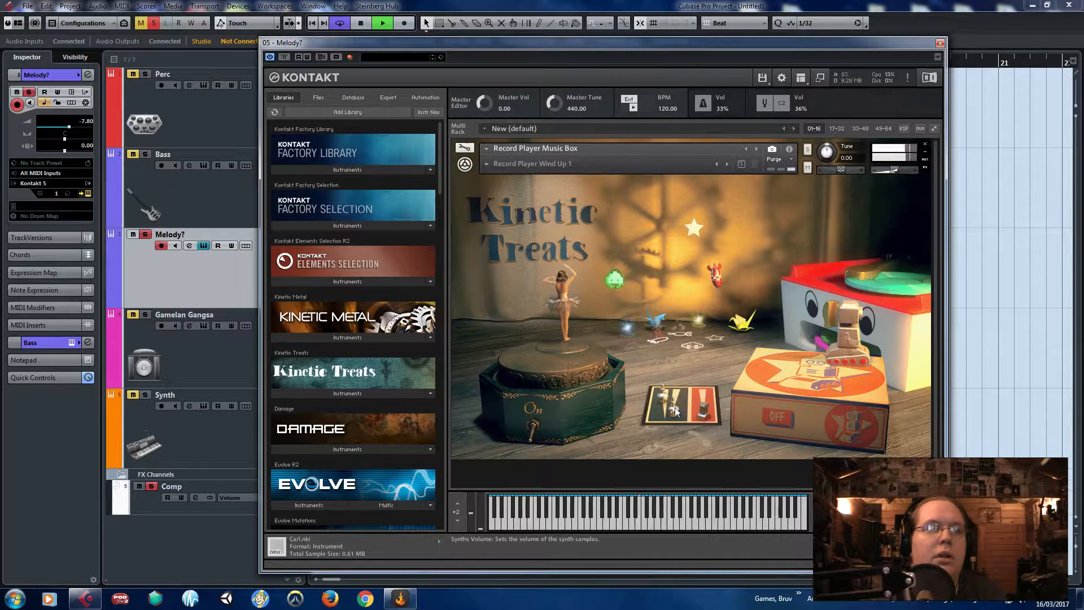
click(543, 414)
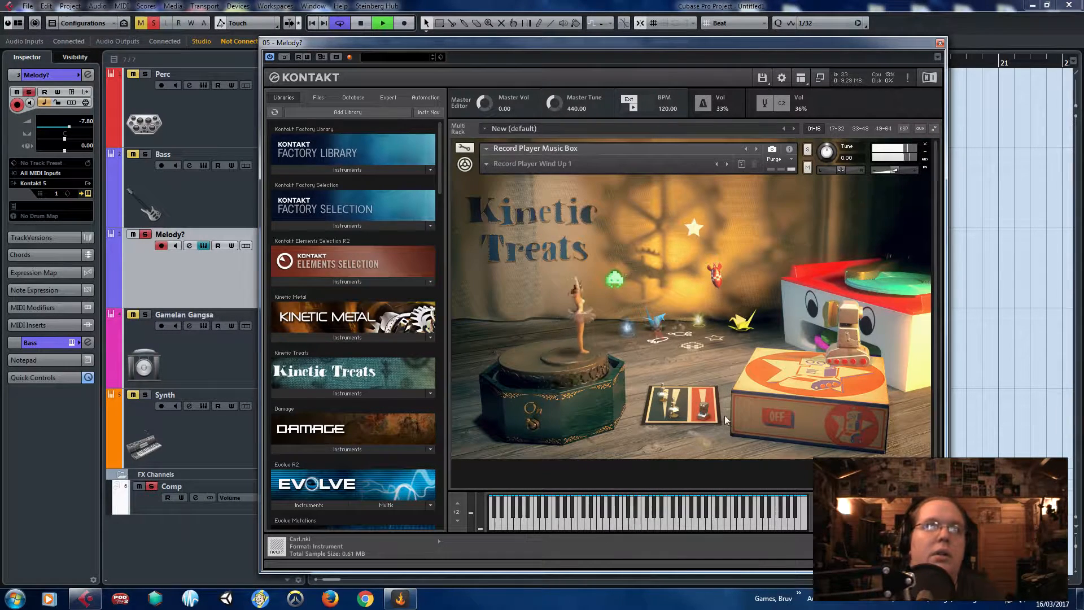
click(940, 43)
click(145, 235)
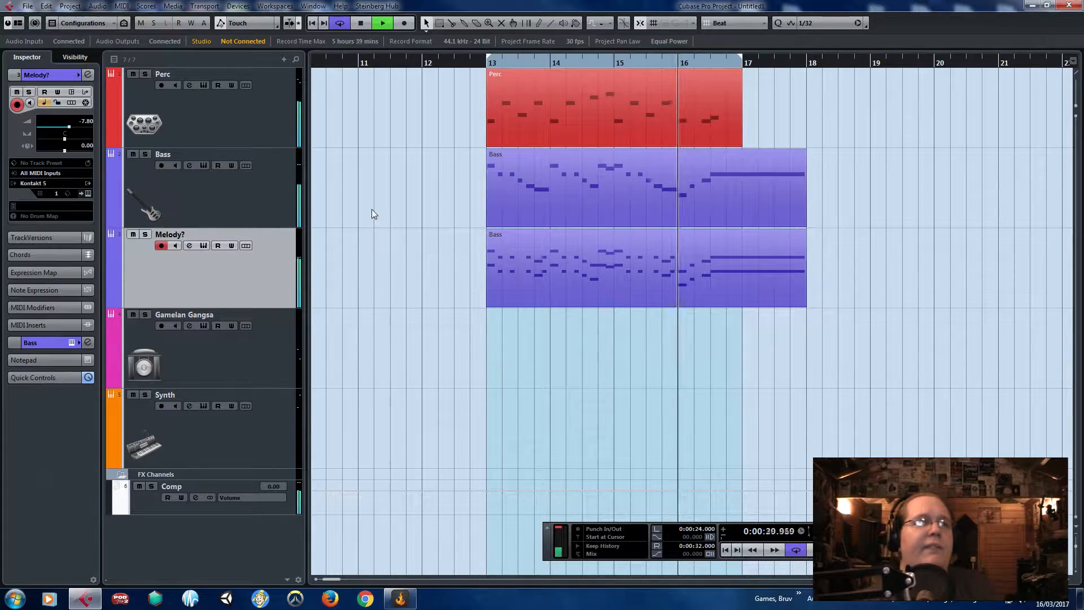
- Stop playback, open the Melody? part in the Key Editor and extend the part's start back to bar 12
key(space)
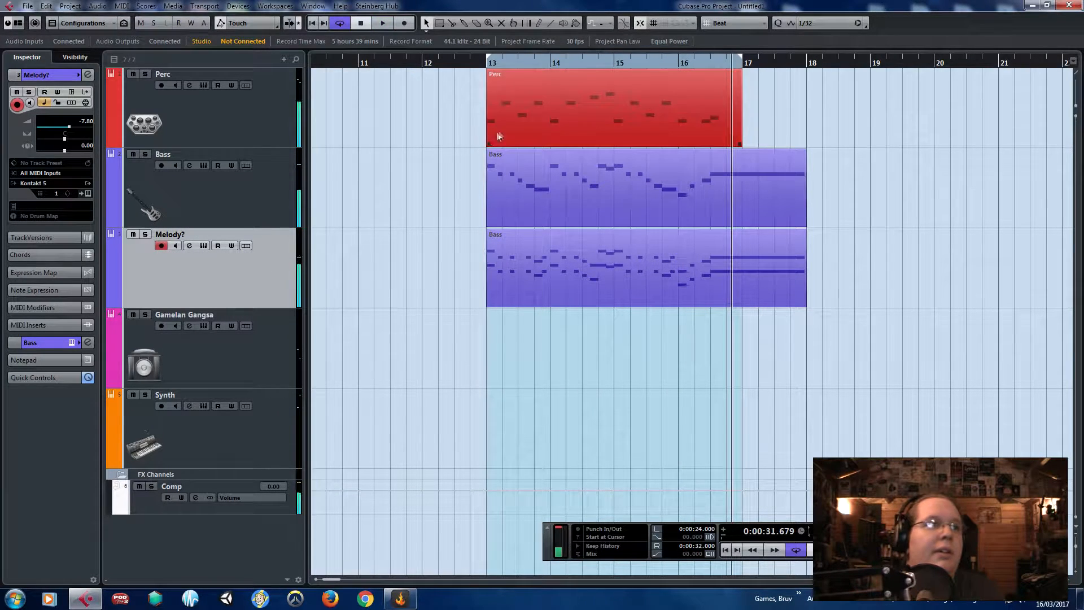
double_click(554, 287)
drag(187, 366, 392, 382)
drag(454, 276, 586, 227)
drag(559, 69, 368, 68)
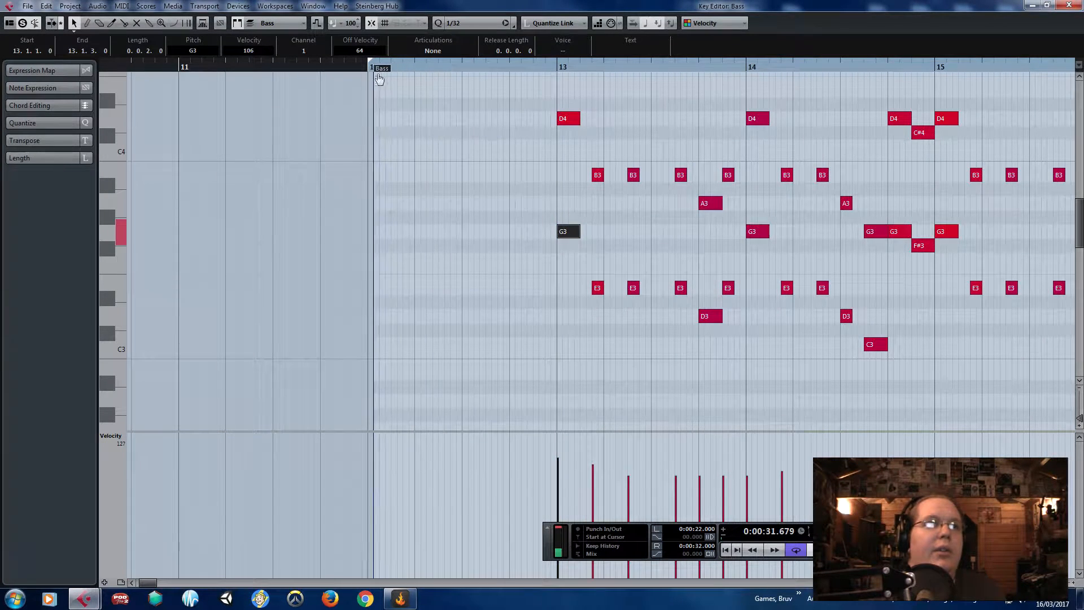
- Copy the G3 note at 13.1.1 to the start of bar 12 and play it from there
drag(500, 190, 586, 234)
click(382, 66)
key(ctrl+v)
scroll(360, 223, up, 2)
click(367, 65)
key(space)
key(space)
- Add a short G3 note at 12.2.1, duplicate it directly behind itself, and play from bar 12
mouse_move(437, 241)
mouse_down()
mouse_move(411, 238)
mouse_move(495, 237)
mouse_move(450, 238)
mouse_up()
key(ctrl+d)
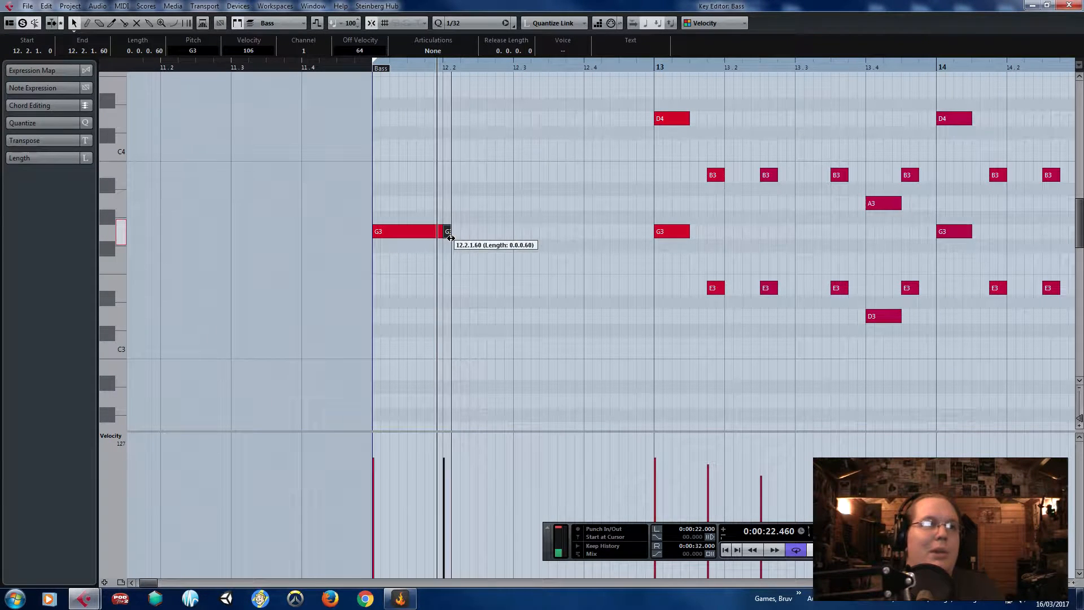
click(443, 162)
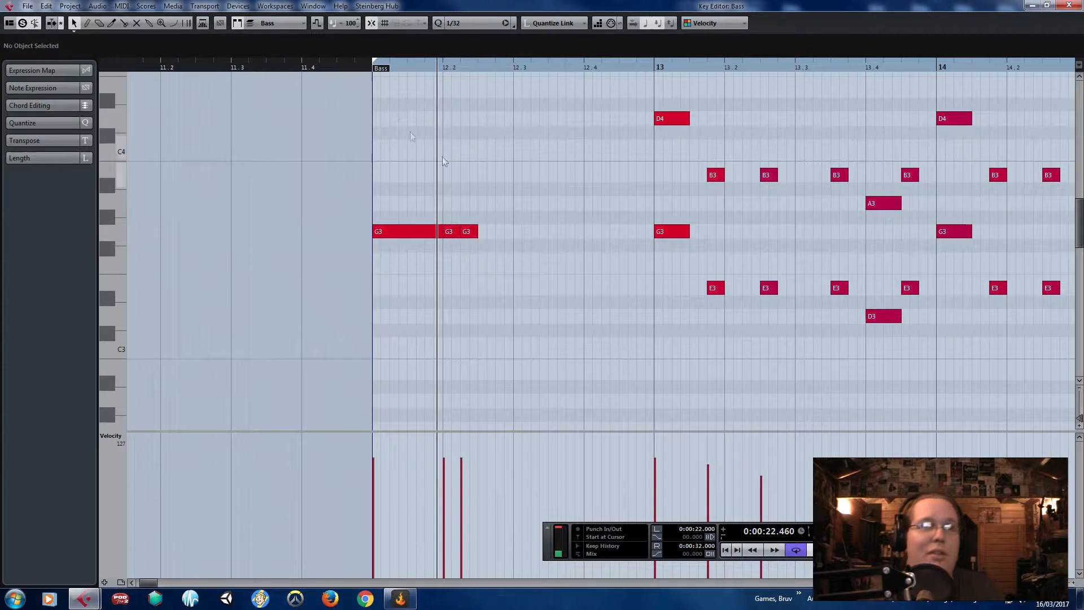
click(367, 68)
key(space)
key(space)
- Move the two short G3 notes a sixteenth earlier to start at 12.1.4, and play from bar 12
mouse_move(435, 232)
mouse_down()
mouse_move(413, 234)
mouse_move(474, 240)
mouse_move(444, 236)
mouse_up()
click(427, 195)
click(370, 62)
key(space)
key(space)
- Lower the velocity of the first G3 note in bar 12 to 99 and play from bar 12
drag(372, 447, 379, 465)
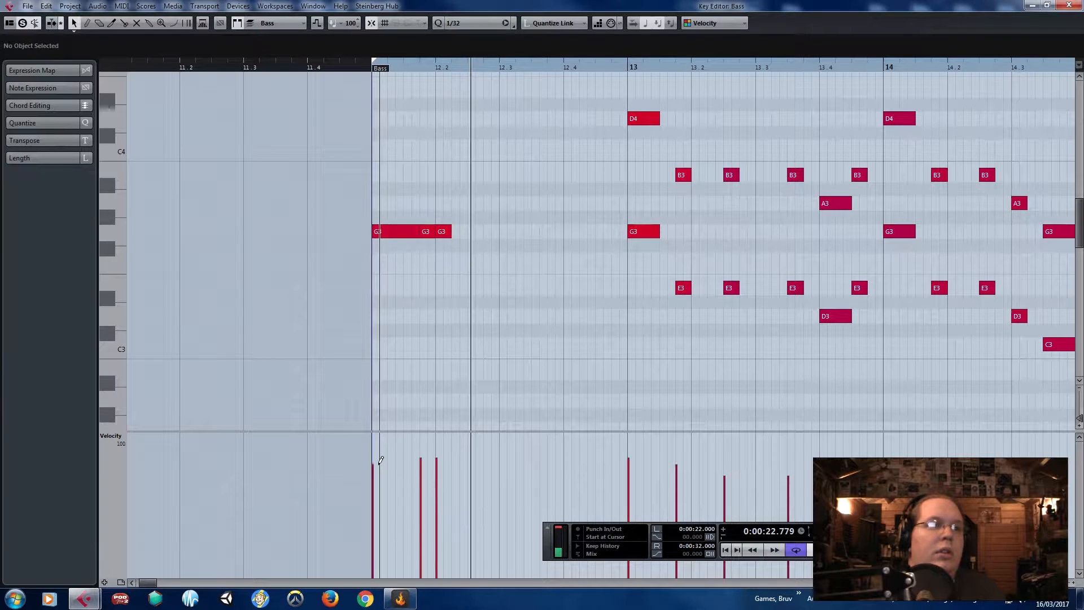
click(369, 67)
scroll(433, 269, up, 4)
key(space)
key(space)
- Duplicate the three-note G3 pattern so the copy starts at 12.2.2, and play from bar 12
drag(576, 247, 359, 307)
key(ctrl+d)
drag(508, 312, 503, 315)
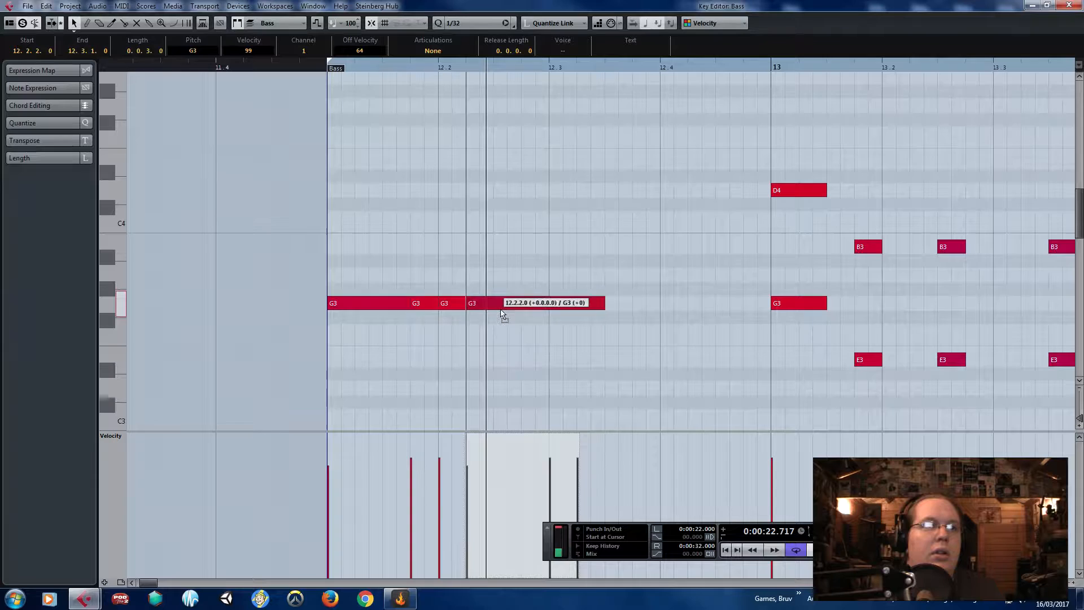
click(315, 66)
key(space)
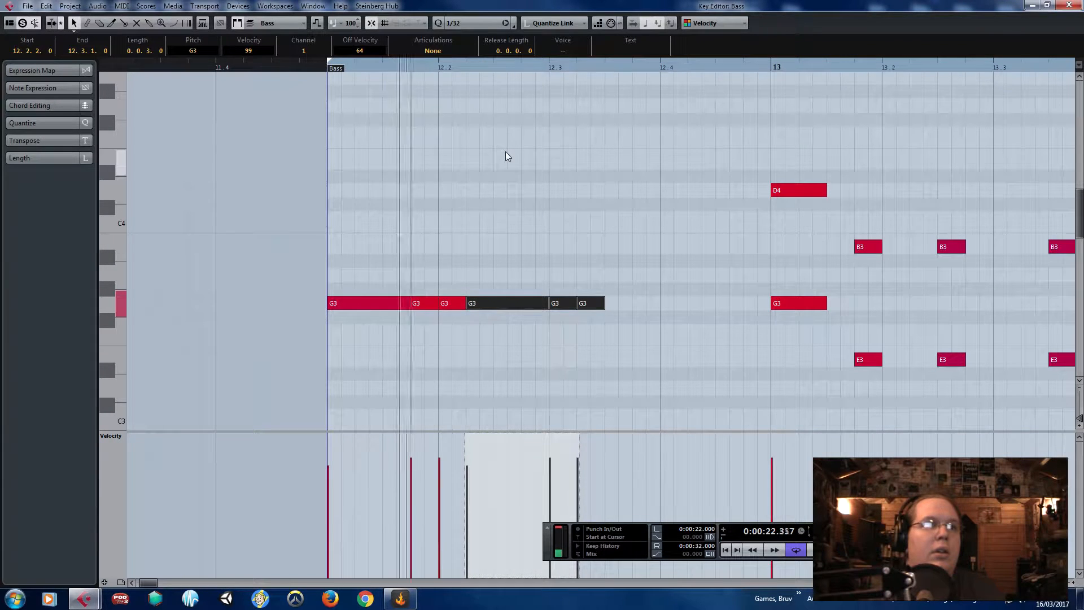
- Duplicate the G3 pattern again from 12.3.3, set its second note to span 12.4.2 to 12.4.4, and play it
key(ctrl+d)
drag(656, 309, 652, 308)
click(697, 281)
mouse_move(729, 305)
mouse_down()
mouse_move(757, 306)
mouse_move(727, 306)
mouse_move(744, 307)
mouse_up()
click(330, 71)
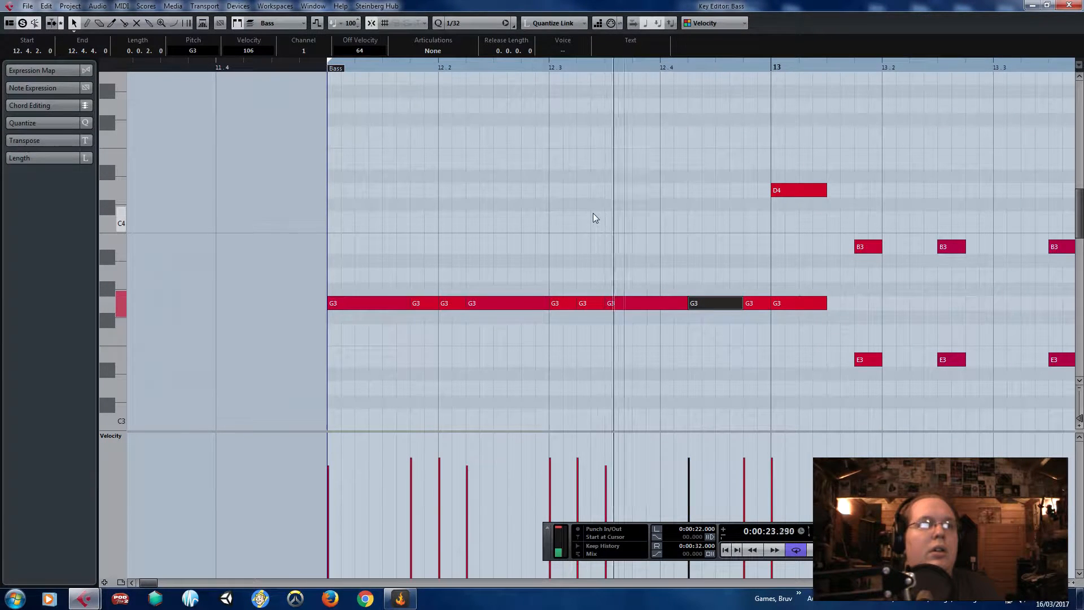
- Replace the ending of bar 12 with equal G3 notes at 12.3.3, 12.4.1 and 12.4.3, and shorten all the bar's notes slightly
drag(683, 305, 750, 315)
key(Delete)
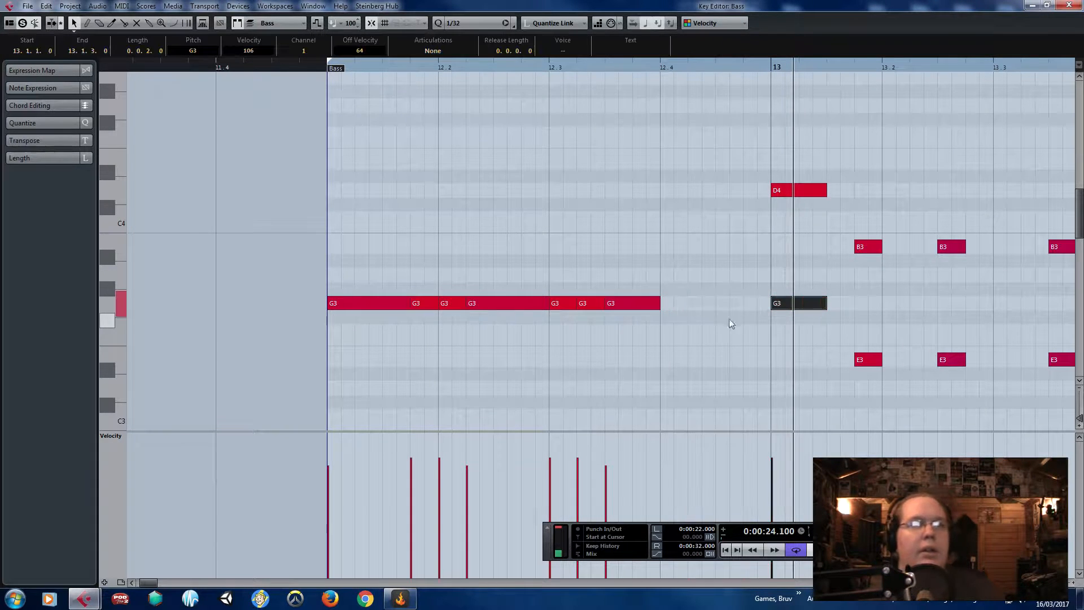
drag(304, 219, 756, 304)
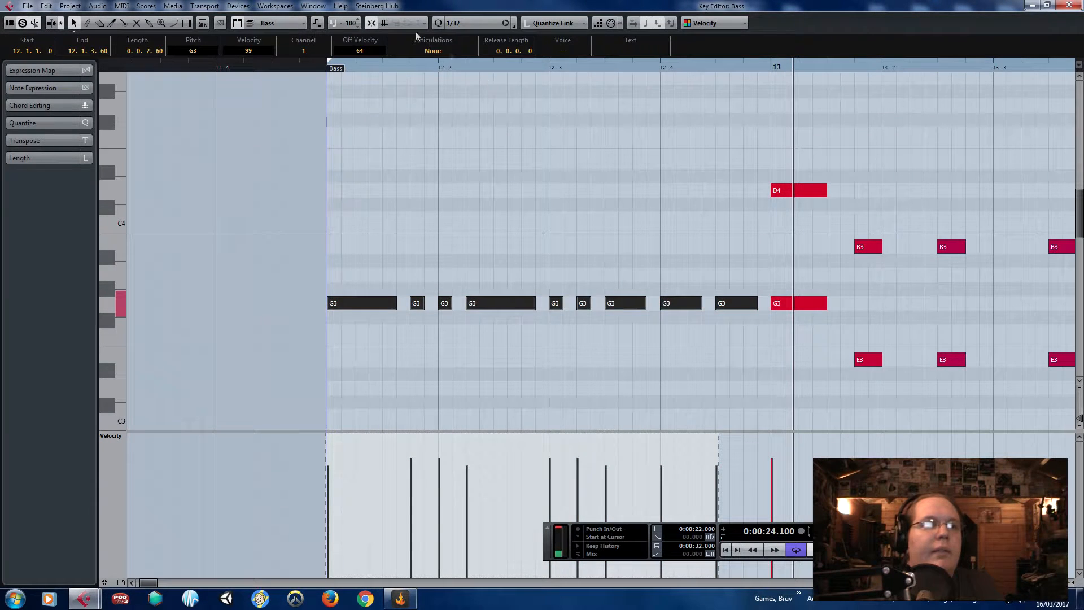
click(333, 68)
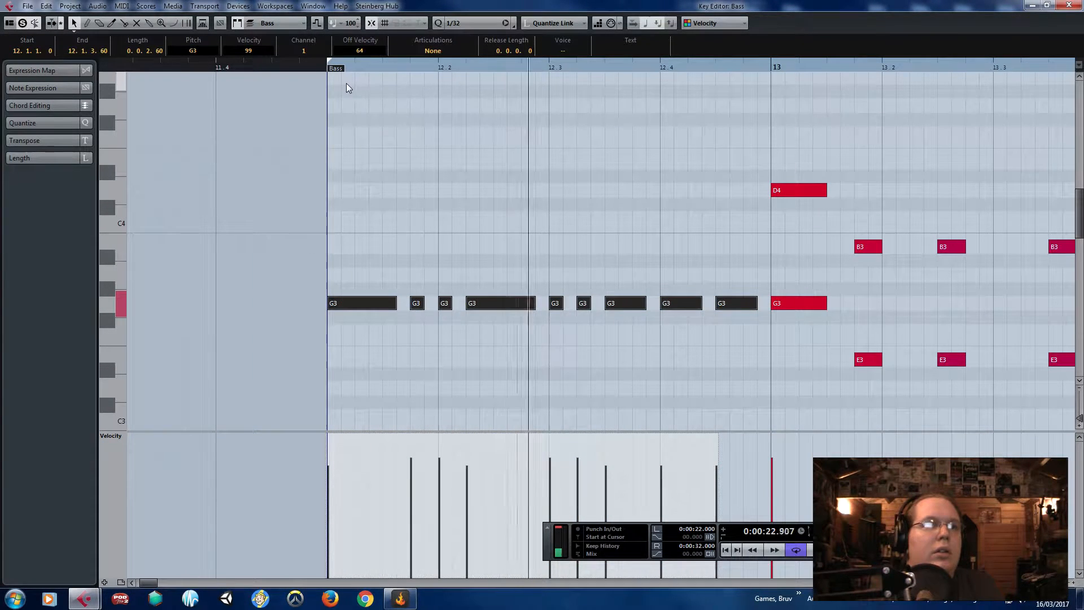
scroll(420, 180, down, 1)
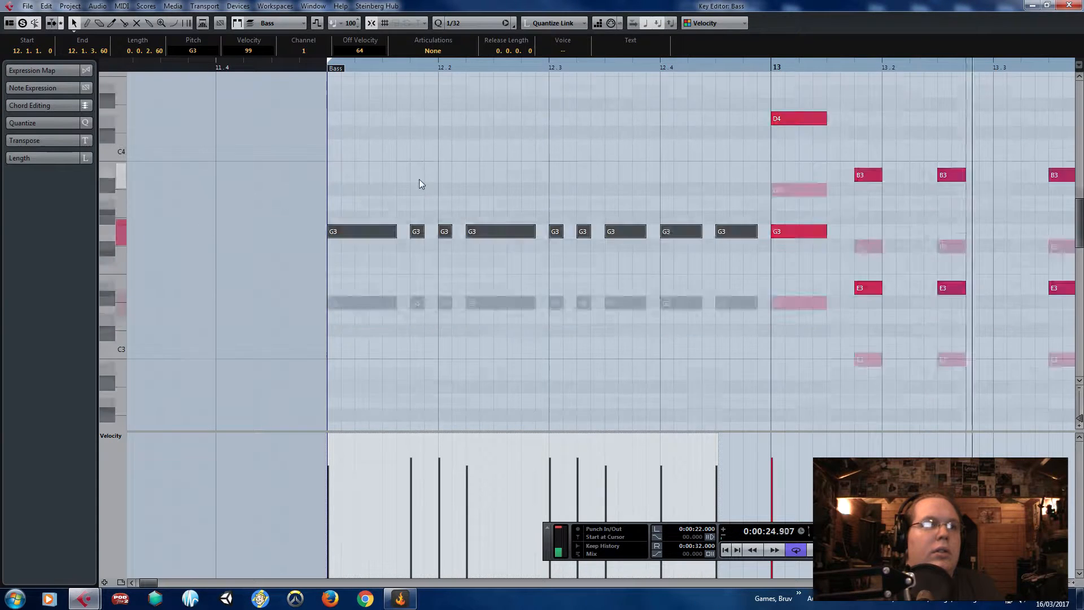
scroll(420, 181, down, 1)
- Extend the part's start one beat further back to 11.4.1 and play from bar 12
drag(344, 68, 265, 71)
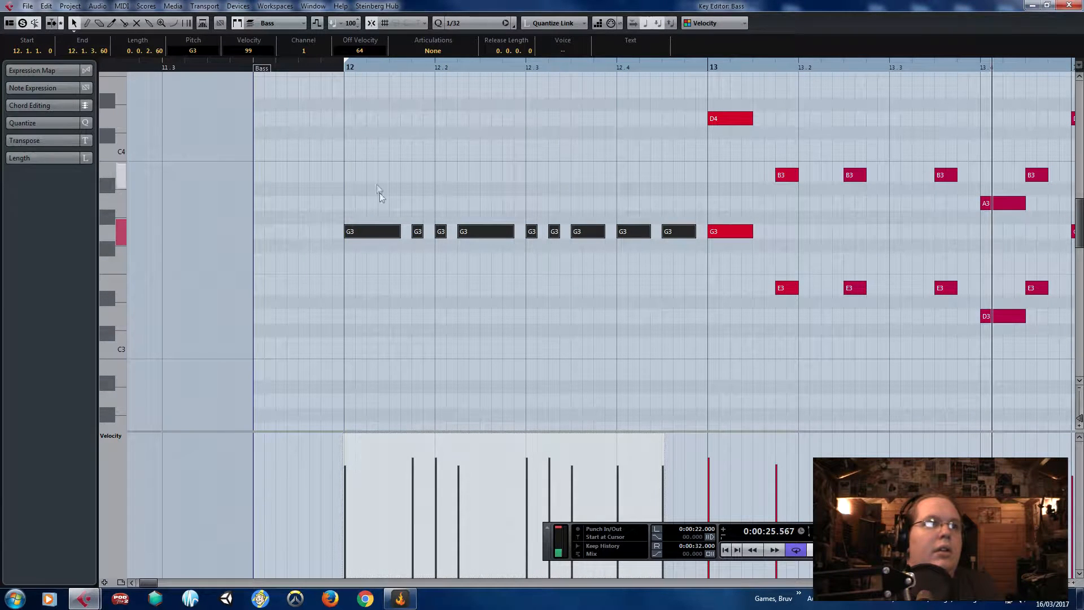
click(336, 69)
key(space)
- Shorten the G3 notes at 12.1.1 and 12.2.2 to one sixteenth each
click(449, 159)
click(395, 229)
shift+click(508, 230)
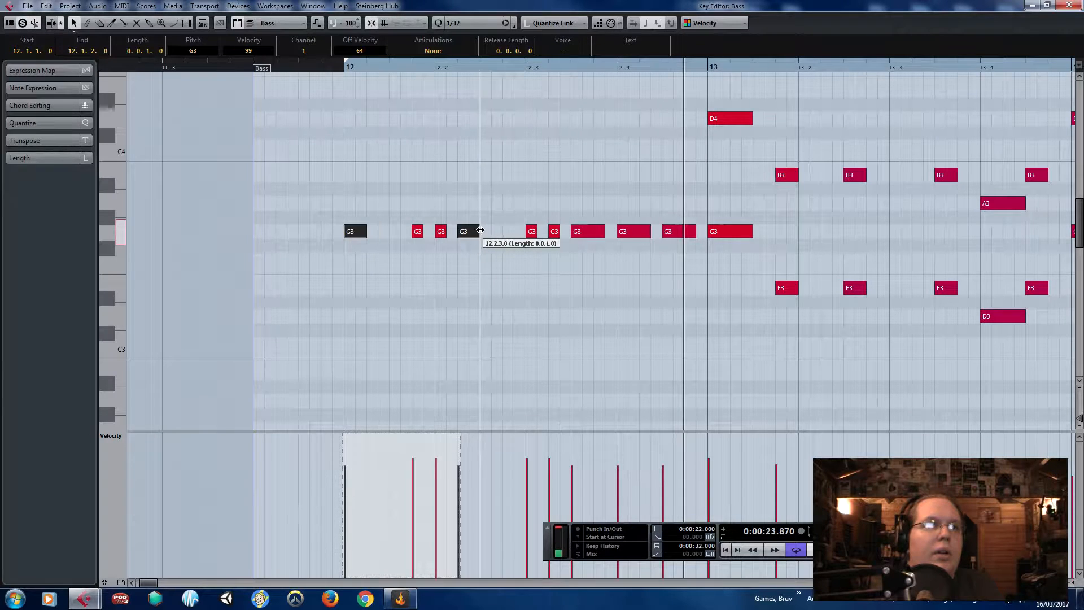
key(space)
- Move the two pairs of short G3 notes earlier to start at 12.1.3.60 and 12.2.4.60, playing from bar 12 after each move
drag(405, 169, 427, 232)
key(KP_0)
click(337, 66)
key(space)
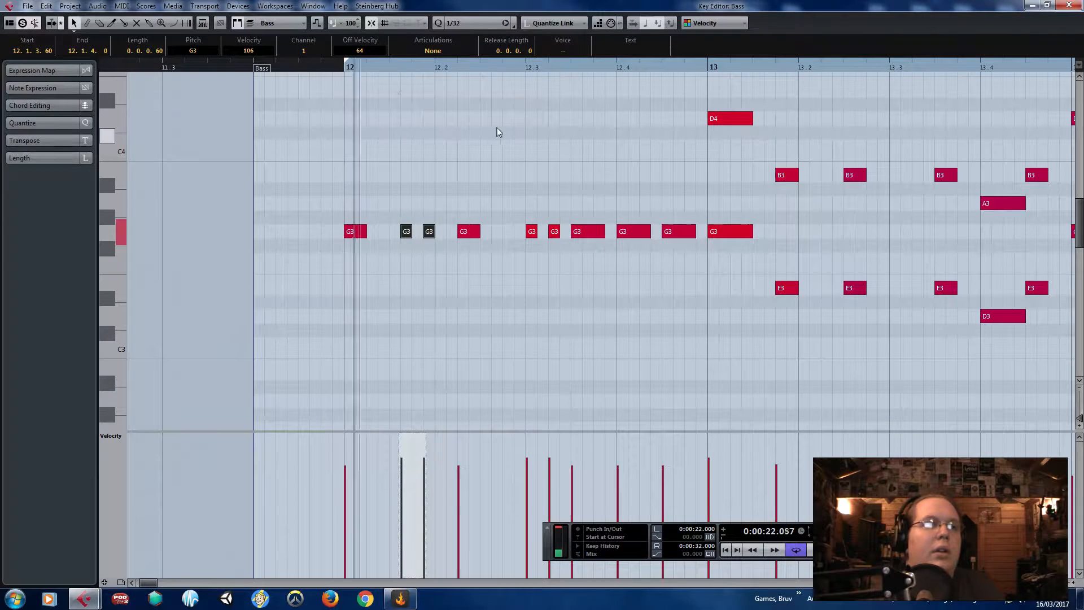
drag(512, 200, 543, 232)
drag(337, 66, 338, 71)
key(space)
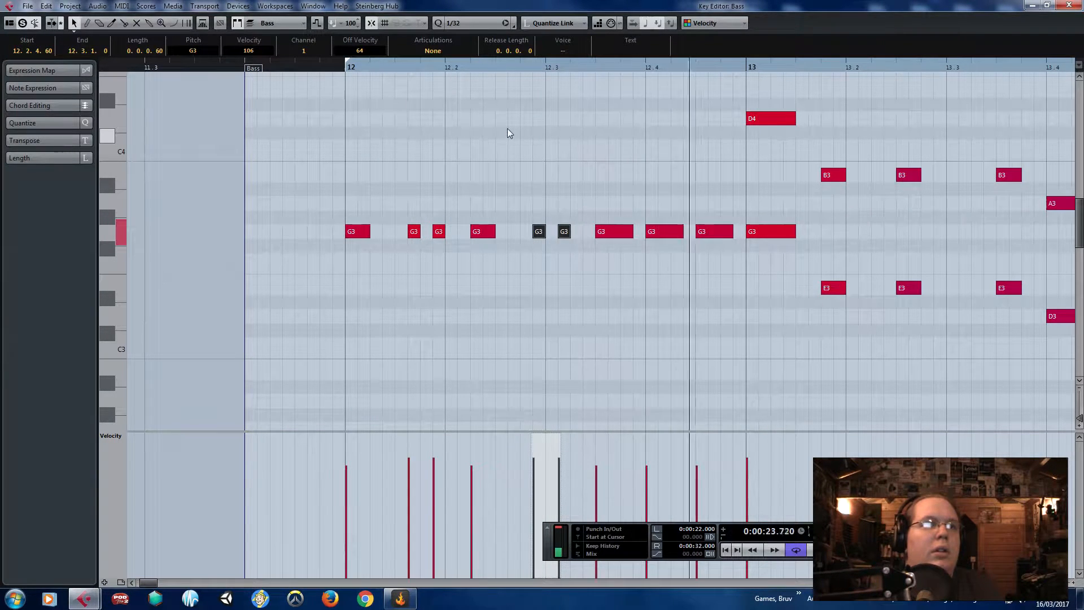
- Shift the last three G3 notes of bar 12 a thirty-second earlier and play from bar 12
click(629, 201)
drag(629, 201, 702, 240)
click(419, 80)
click(344, 67)
key(space)
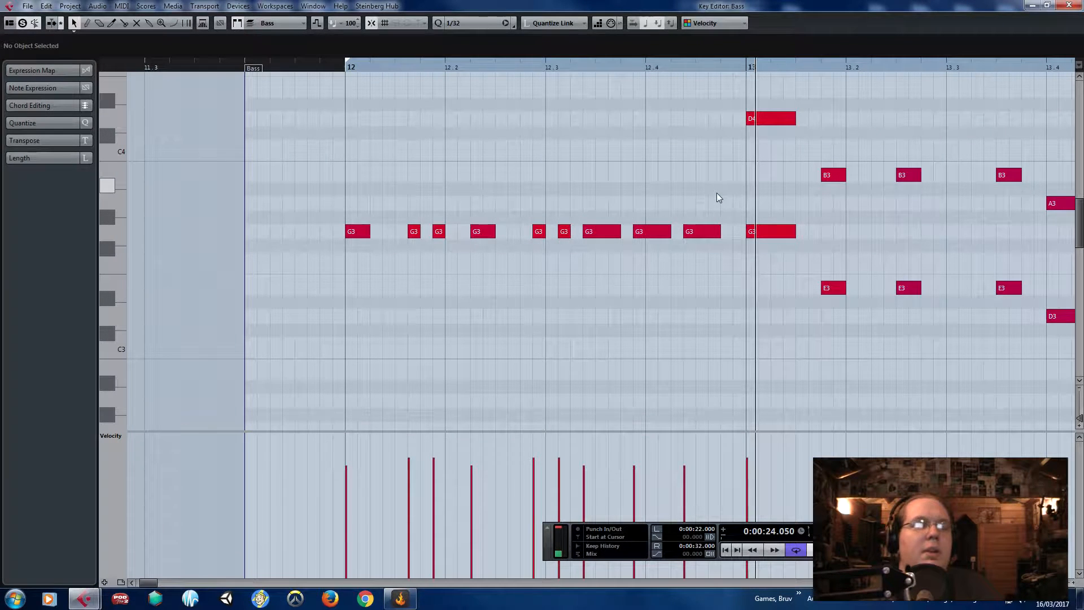
- Delete every G3 note in bar 12 except the first one
drag(664, 186, 418, 247)
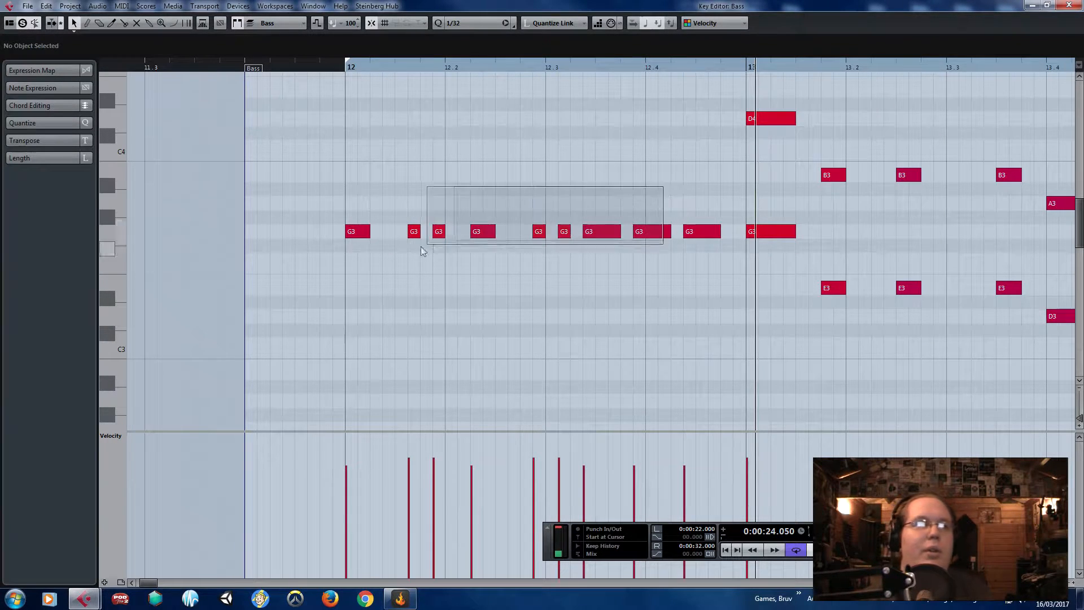
key(Delete)
drag(732, 195, 477, 243)
key(Delete)
- Stretch the remaining G3 note to end at 12.4.4.60, lower it an octave to G2, and play from bar 12
drag(370, 230, 734, 231)
drag(363, 233, 367, 392)
click(347, 68)
key(space)
scroll(559, 194, down, 2)
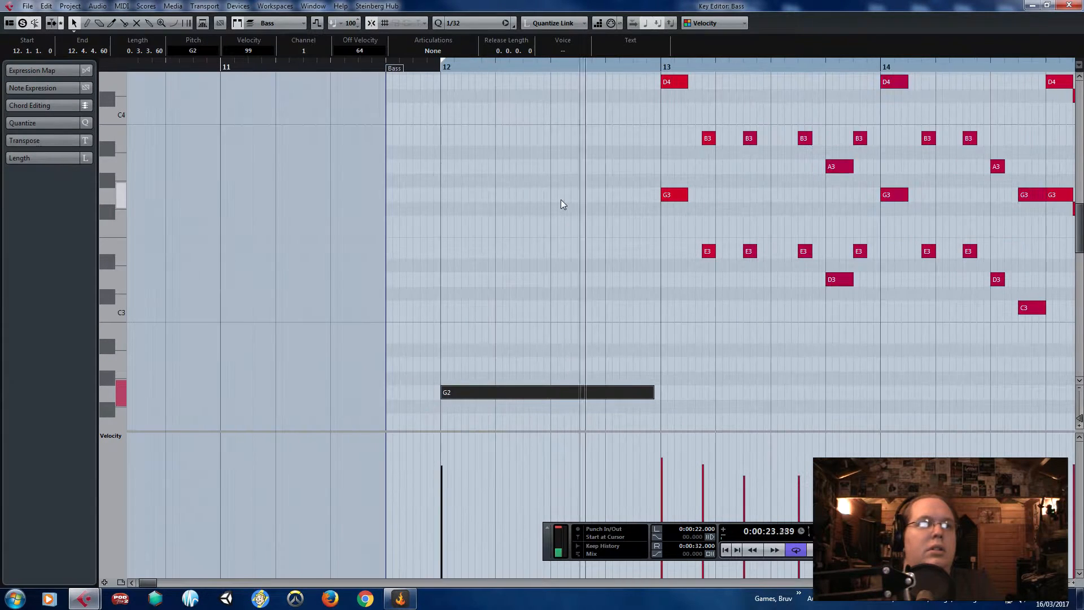
scroll(621, 219, down, 2)
key(space)
scroll(540, 311, up, 2)
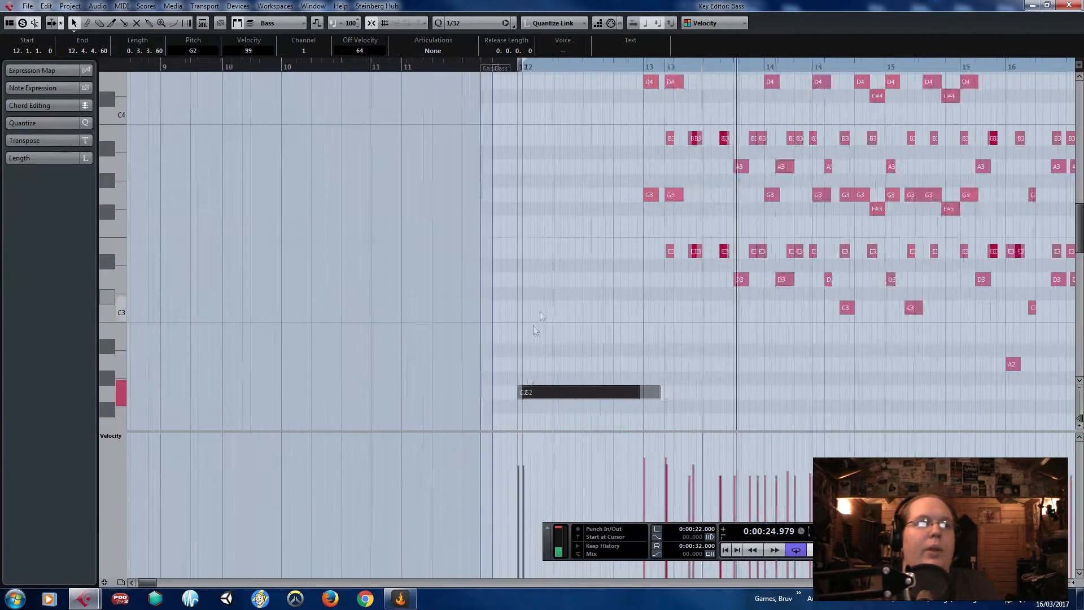
- Set the G2 note to start at 11.4.3 and end at 12.4.4.60, play it, and close the editor
drag(527, 392, 500, 391)
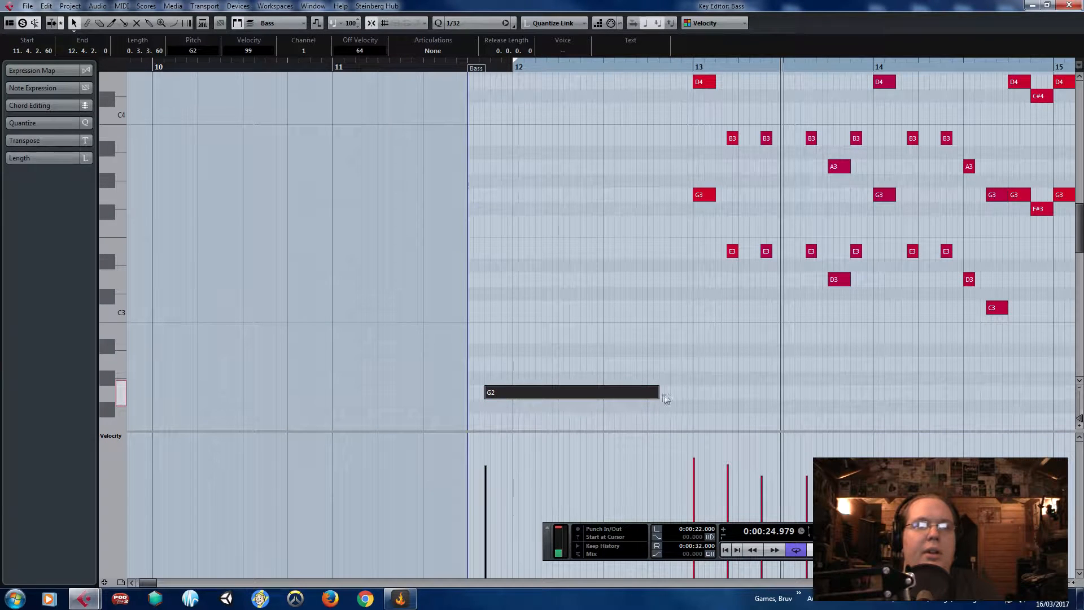
drag(670, 393, 688, 394)
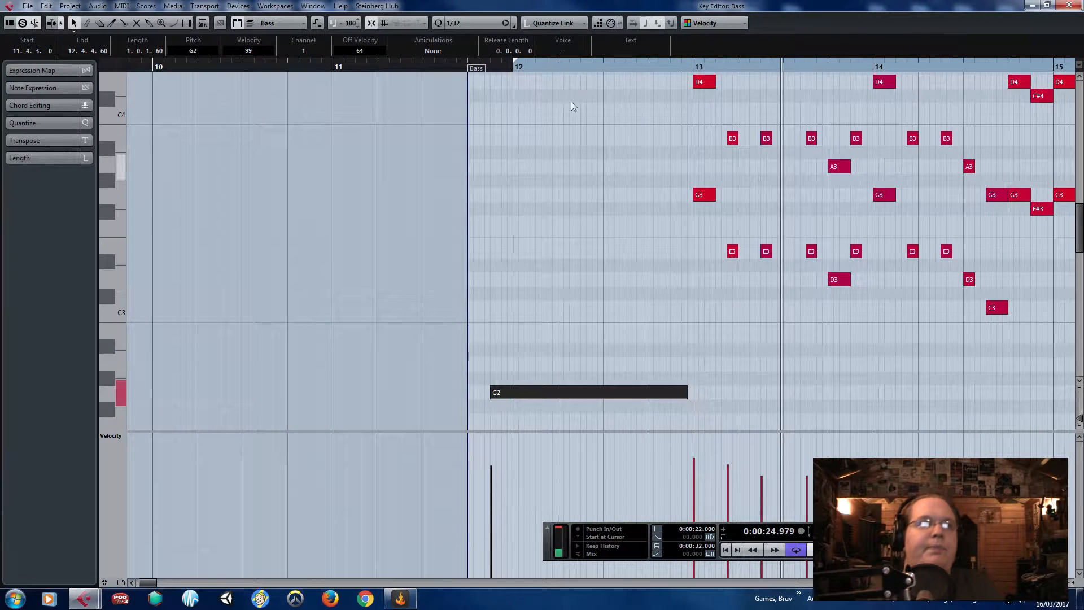
click(497, 74)
key(space)
drag(500, 67, 491, 68)
scroll(573, 237, down, 2)
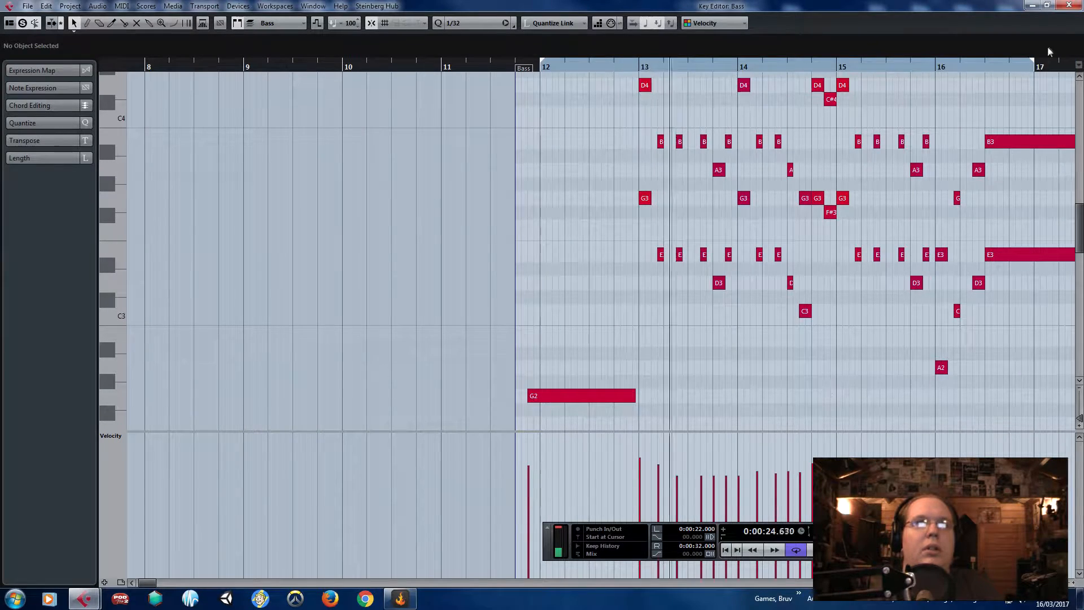
click(1069, 5)
- Set the cycle range from the Melody? part's start at 11.4.1 to bar 19
scroll(472, 122, up, 2)
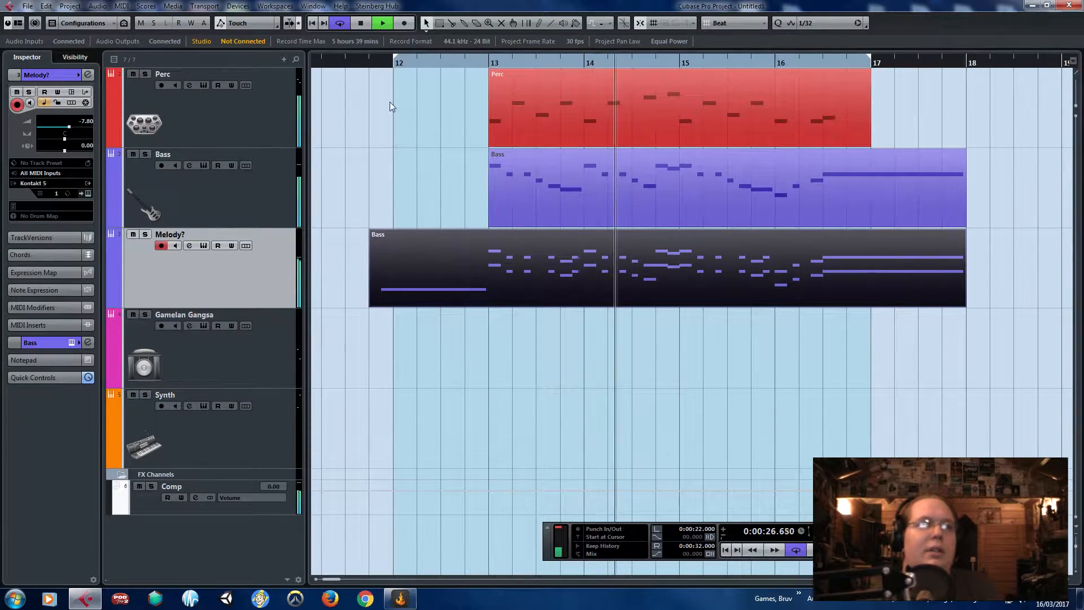
drag(395, 57, 371, 60)
click(384, 154)
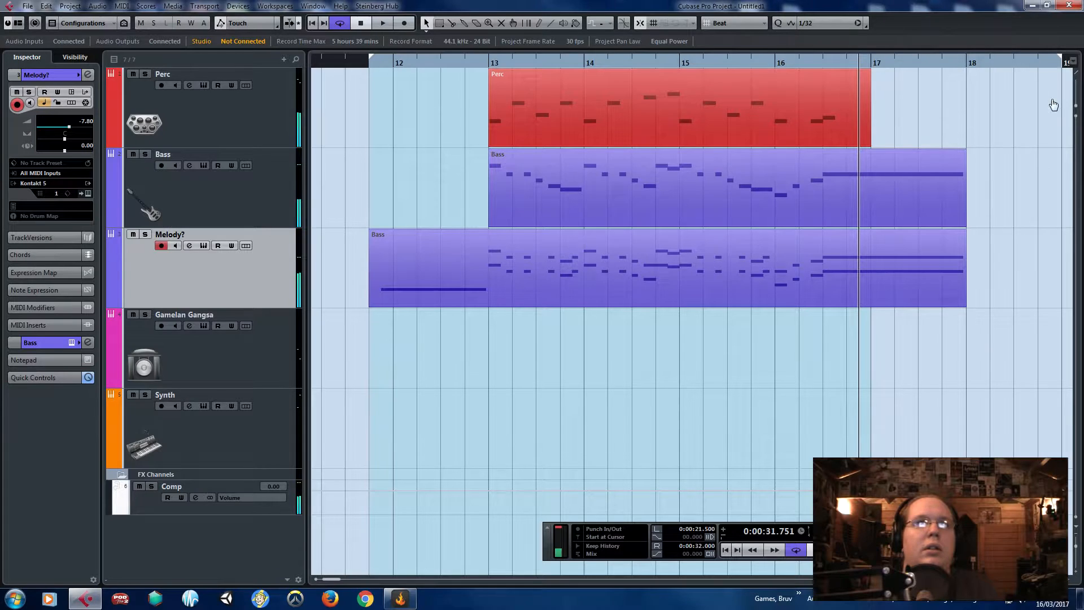
scroll(940, 215, down, 2)
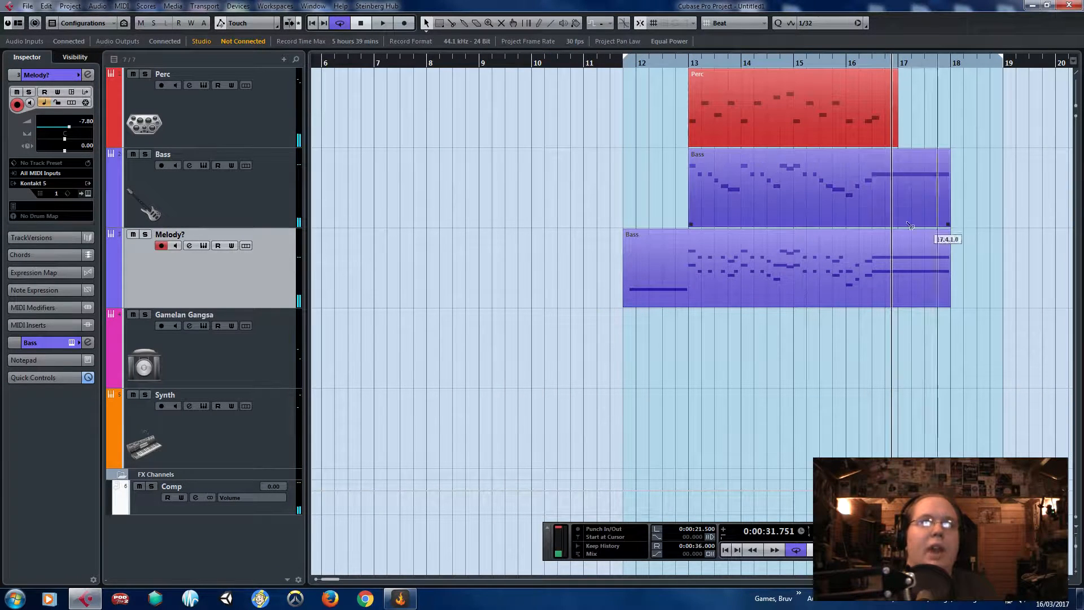
- Split the parts on the Bass and Melody? tracks at 16.3.1, where their long held notes begin
alt+click(873, 217)
scroll(1048, 397, right, 3)
click(413, 280)
alt+click(399, 276)
- Undo the split of the part on the Melody? track
drag(487, 366, 229, 351)
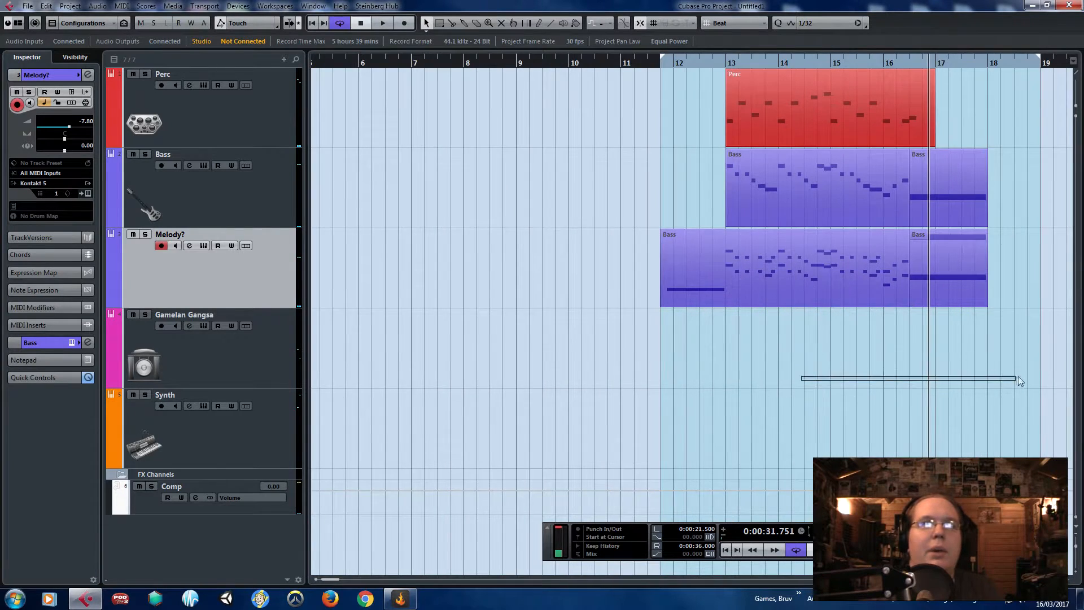
drag(1019, 377, 1075, 375)
key(ctrl+z)
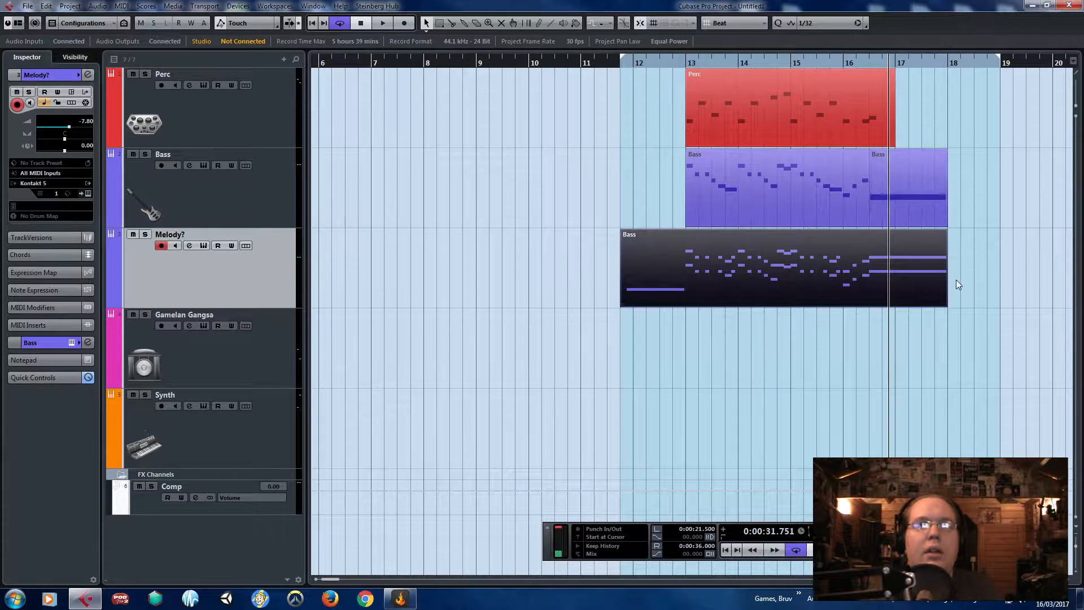
- Restore the unsplit Bass part, cut the Bass and Melody? parts at bar 17, and delete everything after the cut
drag(997, 169, 929, 309)
alt+click(901, 258)
click(863, 367)
scroll(814, 345, right, 5)
drag(742, 315, 529, 179)
key(Delete)
drag(524, 414, 249, 388)
click(565, 271)
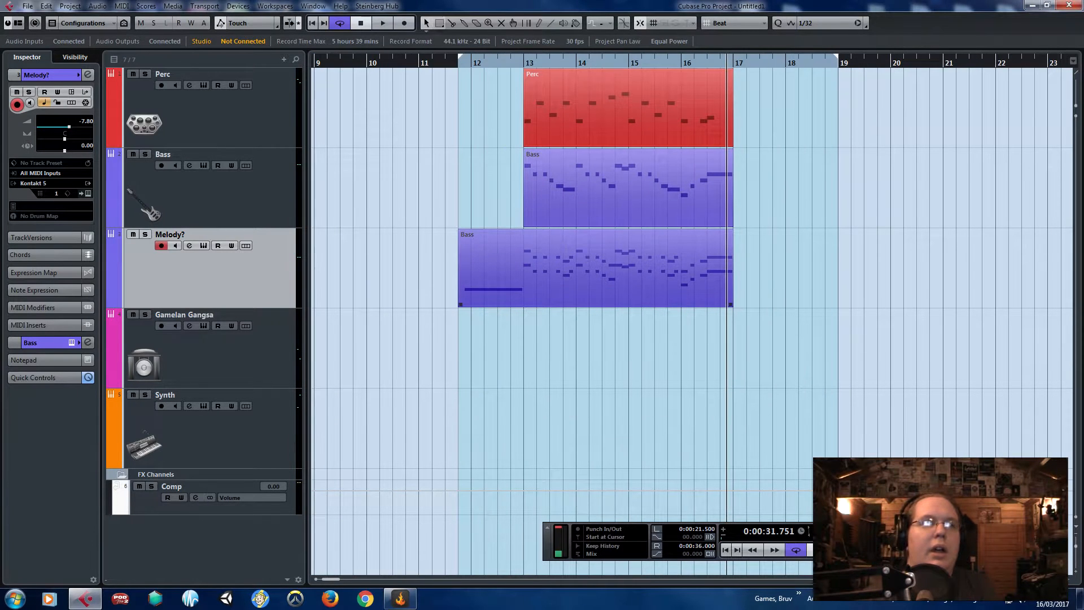
- Split the Melody? part at bar 13 and duplicate the four-bar Perc, Bass and Melody? parts to bar 17
alt+click(526, 254)
drag(653, 380, 671, 74)
key(ctrl+d)
scroll(806, 135, down, 1)
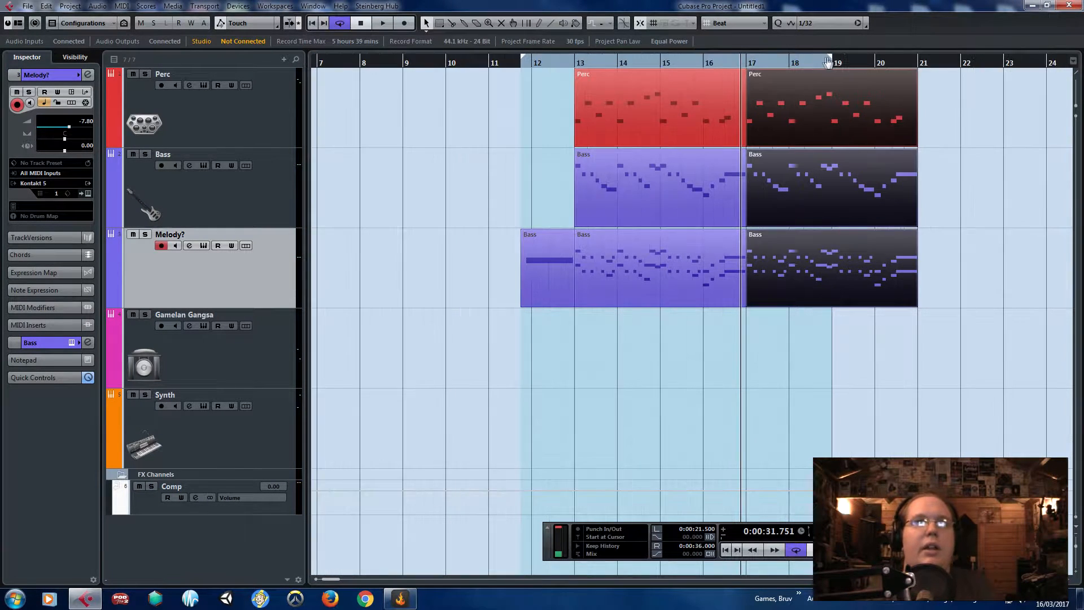
- Set the cycle end to bar 22, duplicate the three parts again at bar 21, and undo that extra duplicate
drag(961, 111, 959, 110)
key(ctrl+d)
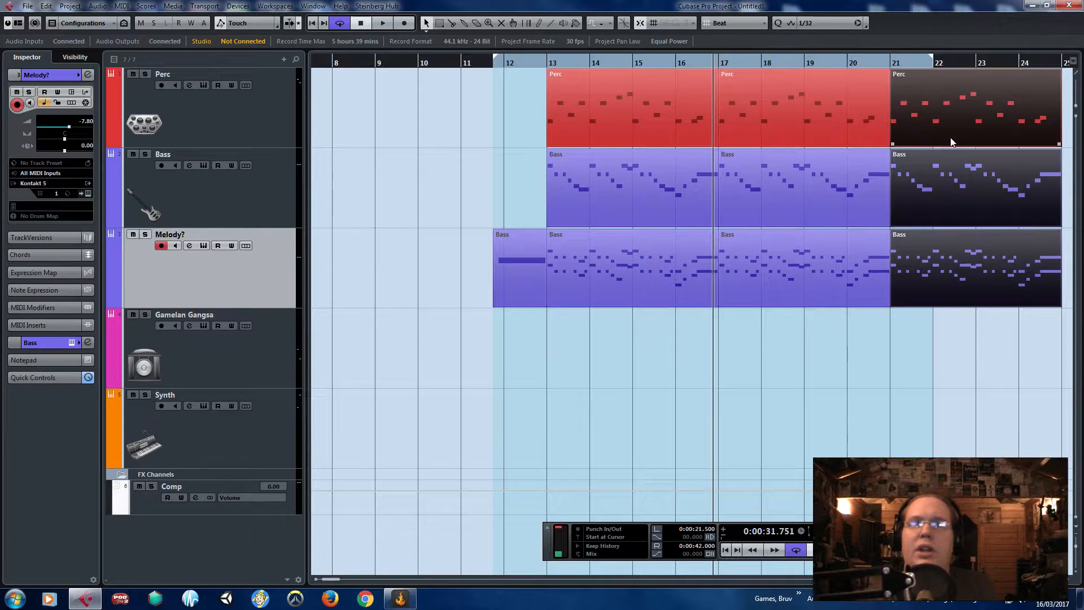
key(ctrl+z)
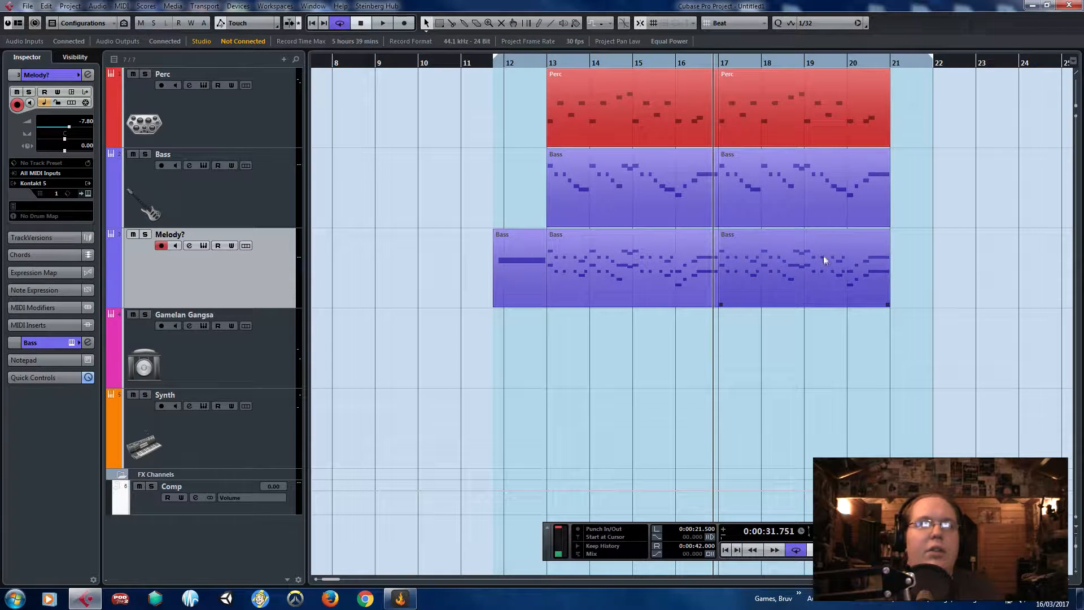
- Extend the second Bass and Melody? parts to 22.4.1 and set the cycle end to the same position
drag(936, 342, 870, 84)
drag(919, 180, 868, 306)
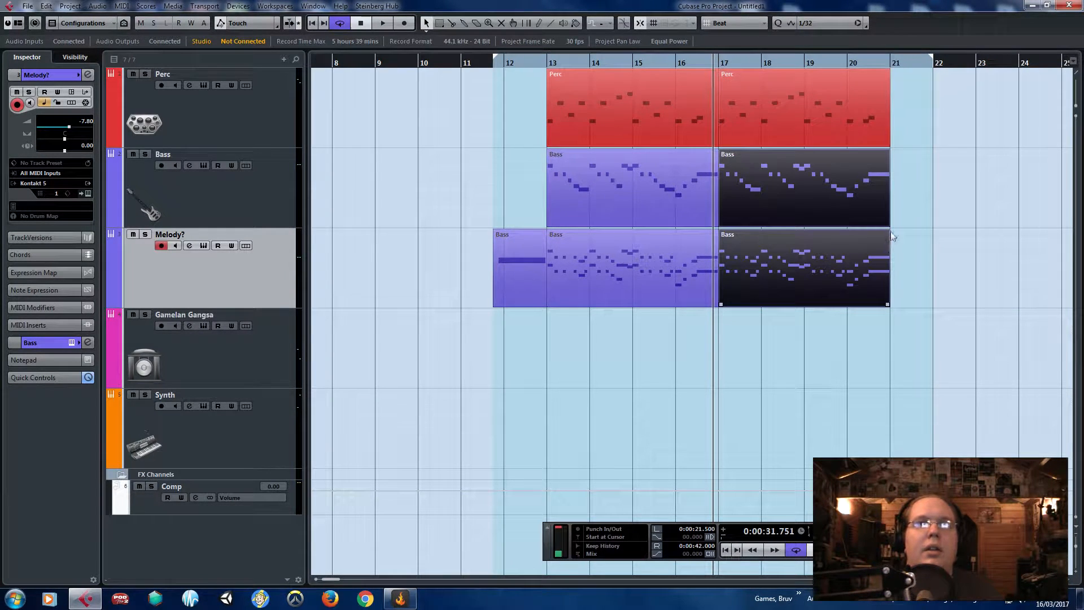
drag(888, 223, 968, 232)
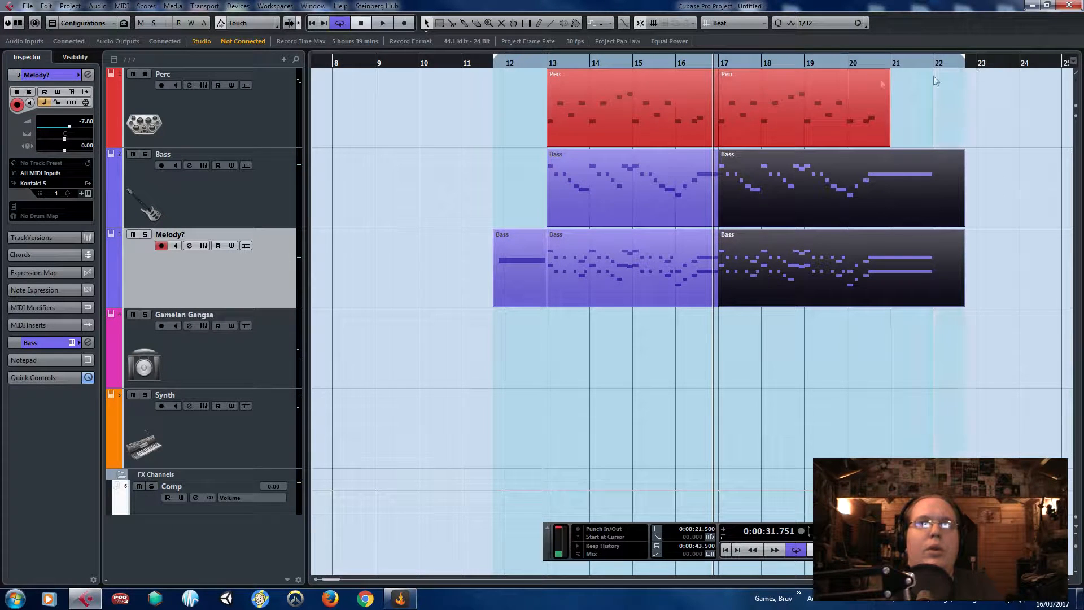
click(779, 103)
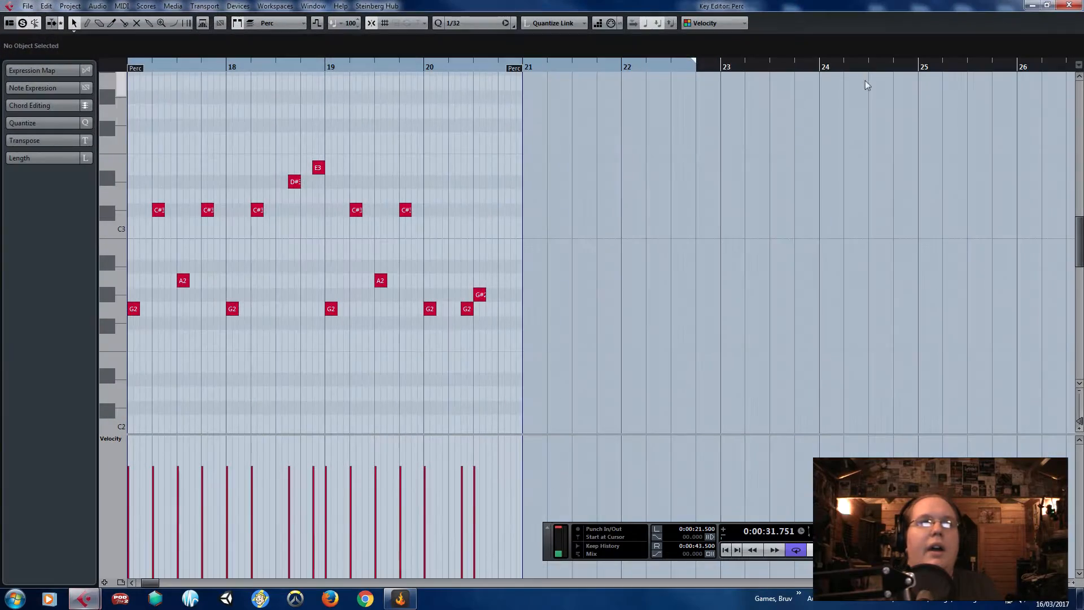
drag(165, 103, 73, 113)
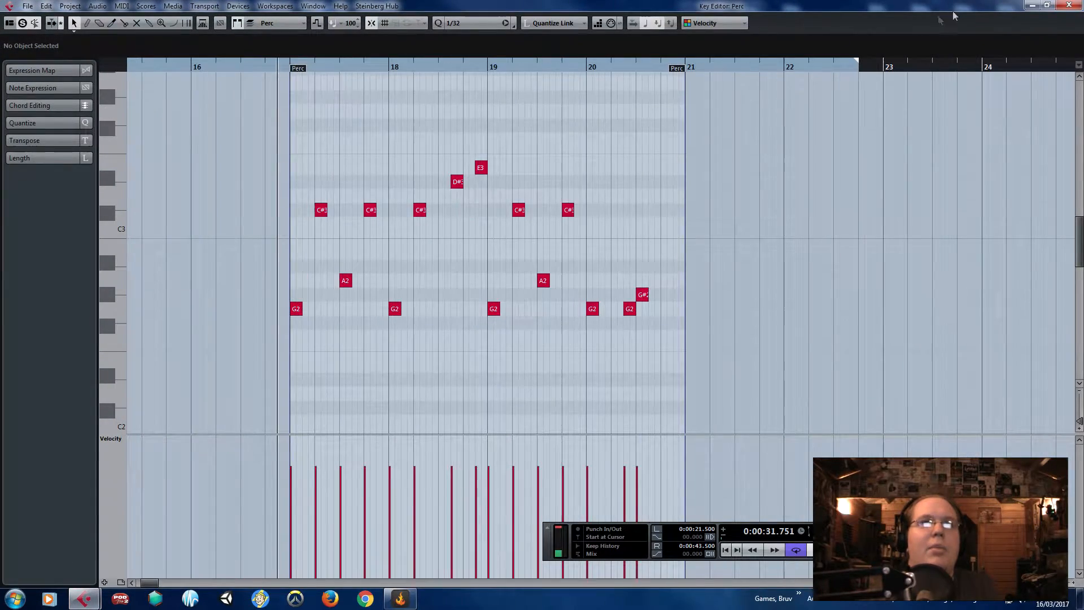
click(1068, 5)
- In the first Perc part, move the last G#2 to 16.4.1, add a short A#2 at 16.4.3 and G#2 at 16.4.4, and play it
double_click(683, 117)
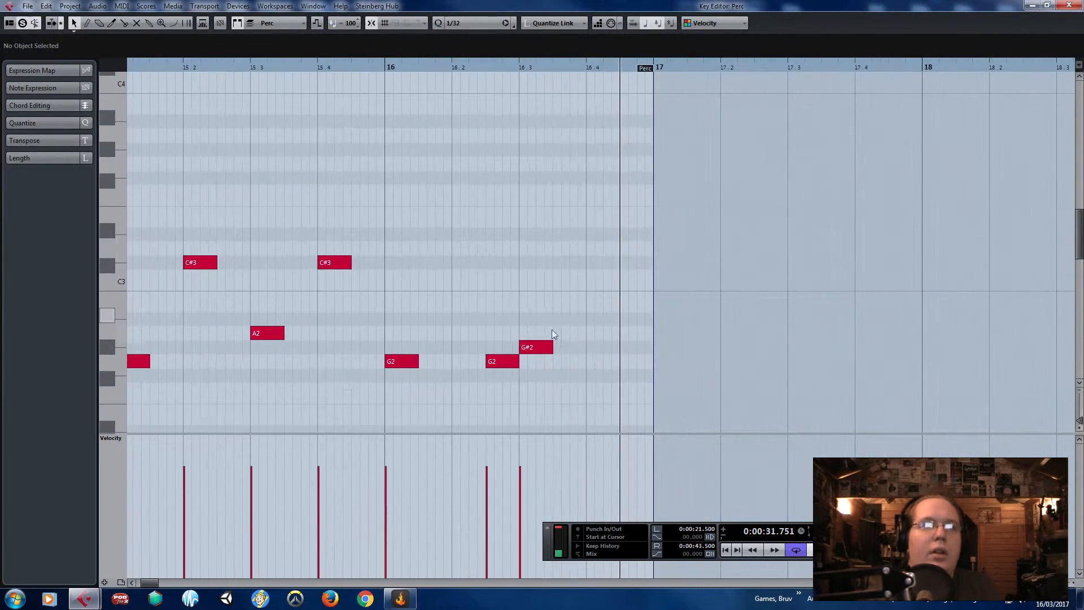
drag(541, 346, 607, 348)
key(ctrl+d)
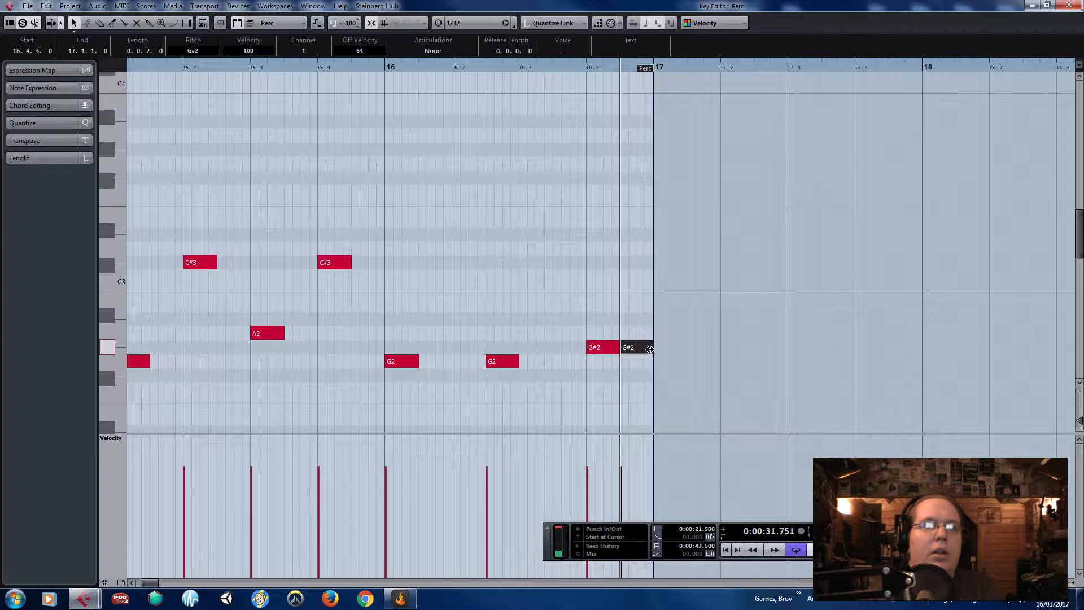
drag(630, 333, 630, 319)
click(375, 68)
key(space)
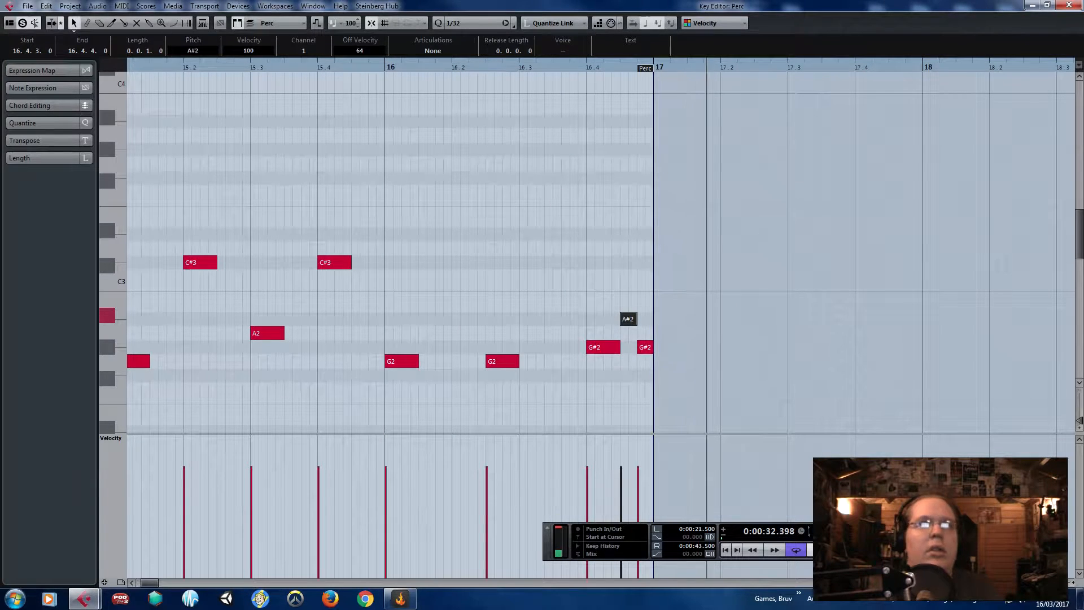
click(1067, 6)
- Play the extended arrangement from the cycle start to hear the new percussion fill and the repeated section
click(460, 65)
key(space)
scroll(499, 118, up, 1)
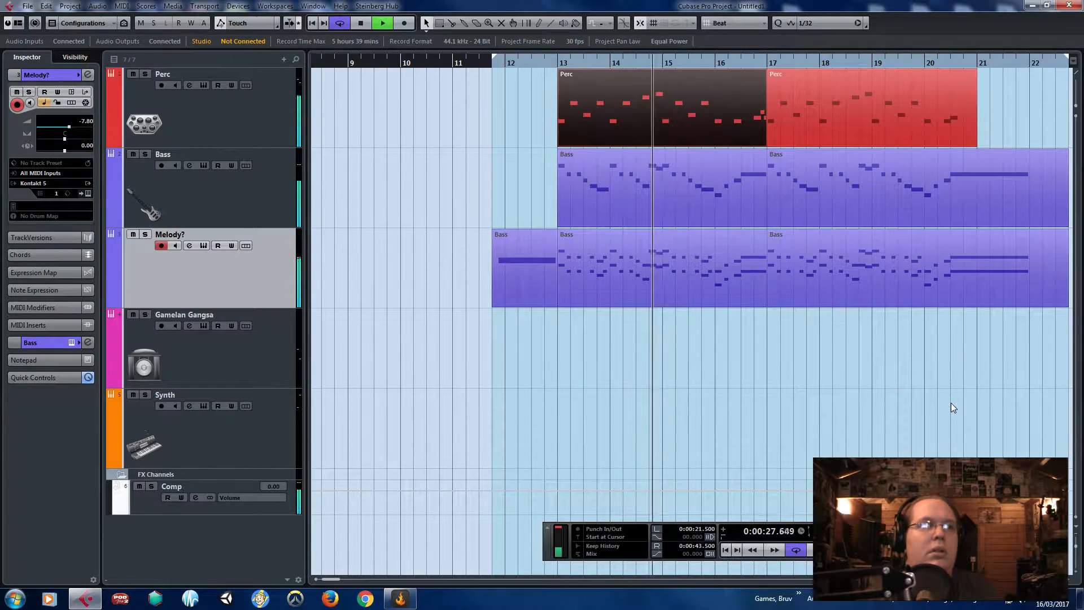
scroll(952, 401, right, 5)
drag(758, 404, 283, 375)
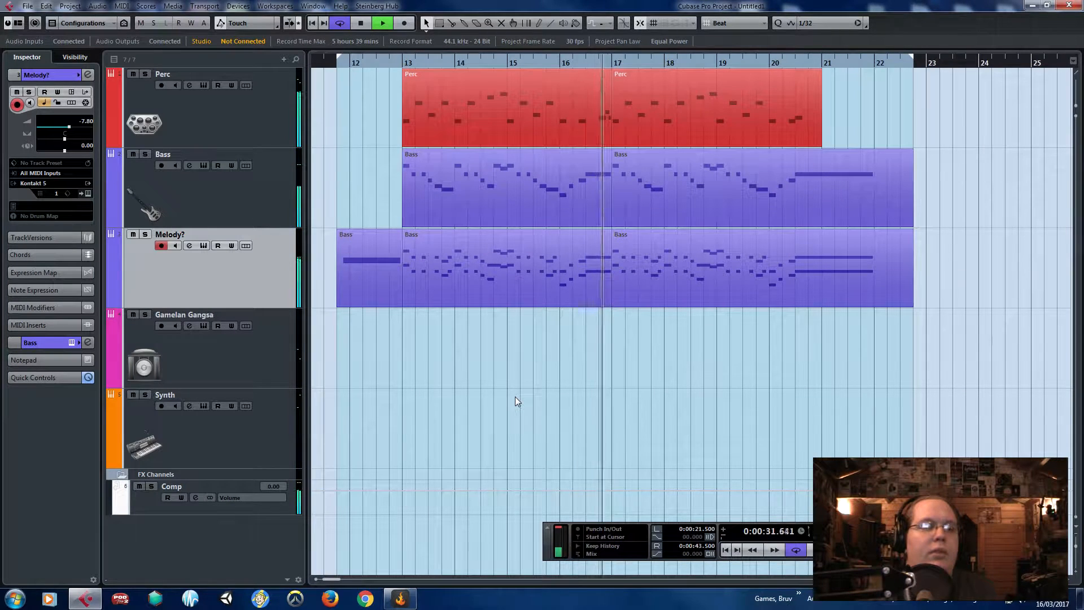
click(572, 300)
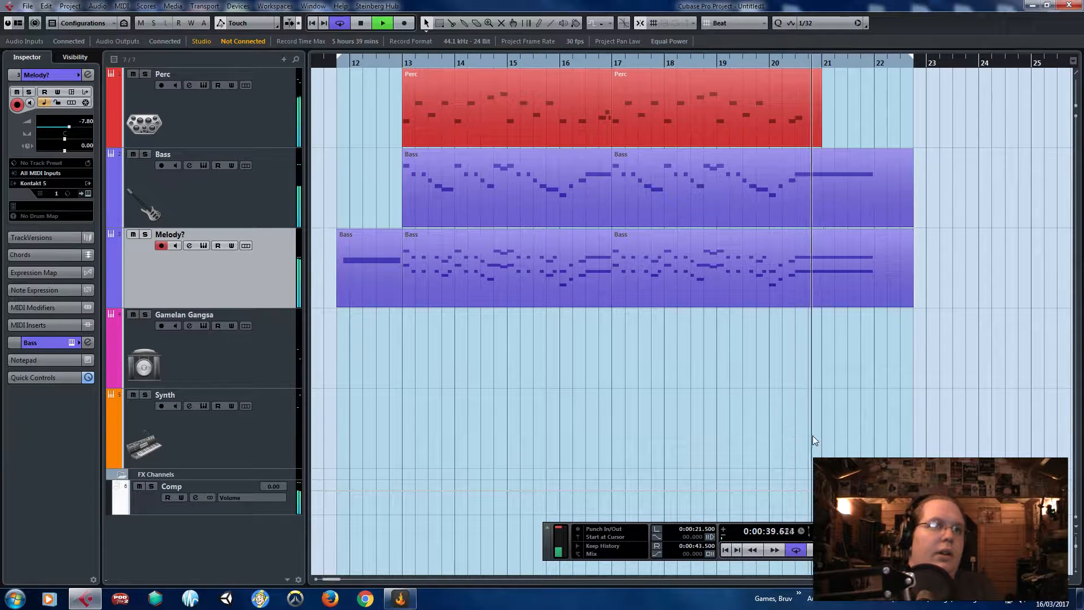
- In the second Bass part, shorten the held E2 to end just before bar 21 and add an equally long E1 at 21.1.1
click(873, 212)
double_click(856, 184)
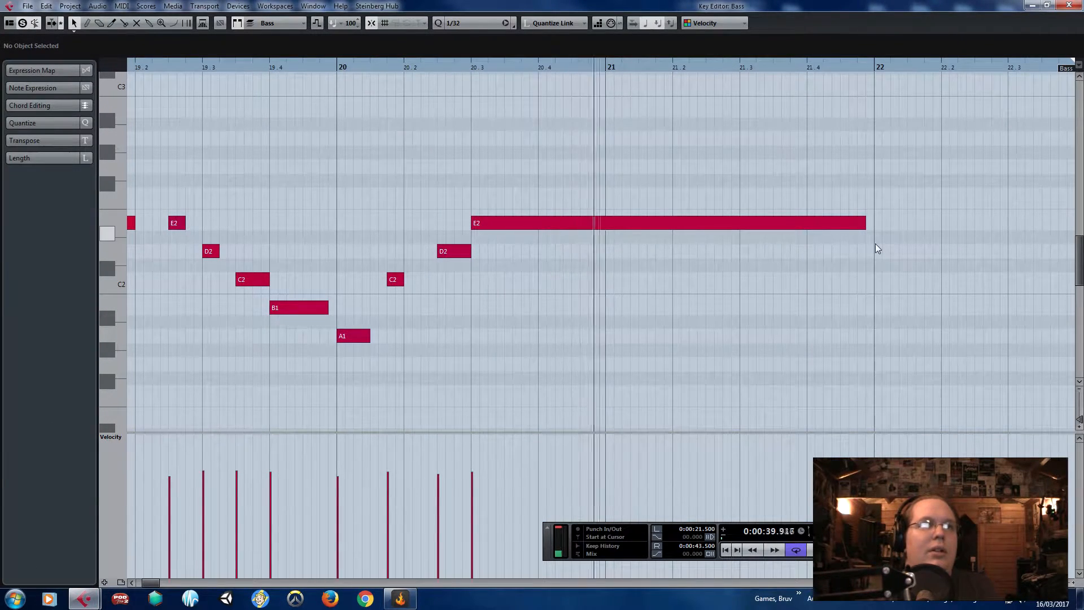
drag(865, 223, 656, 420)
key(ctrl+d)
click(288, 77)
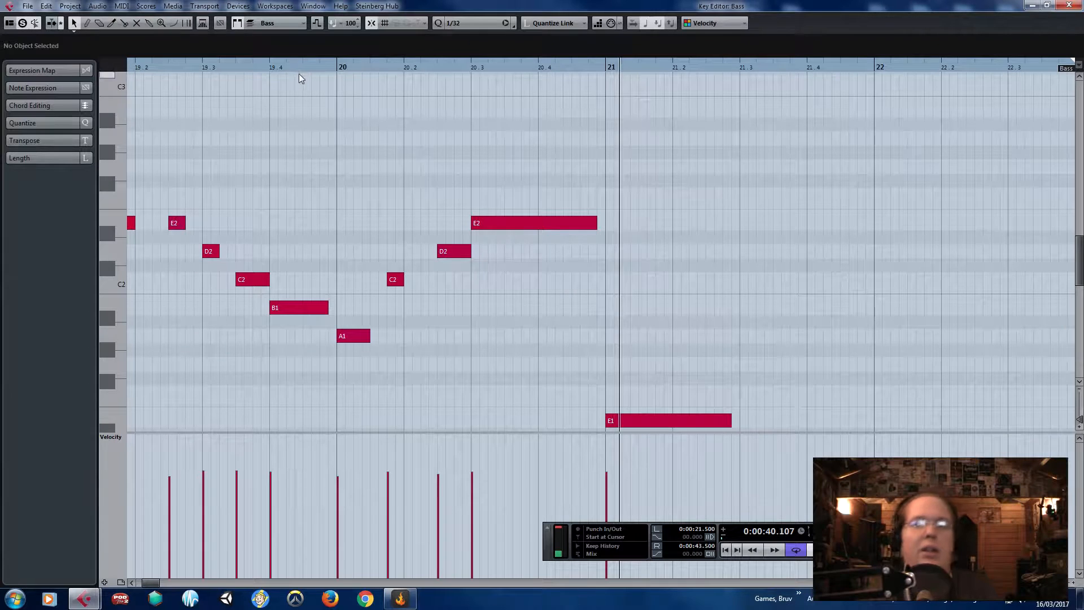
- Play the bass ending, extend the E1 at bar 21 to end at 22.3.2.60, and close the editor
click(241, 63)
key(space)
ctrl+scroll(525, 237, down, 2)
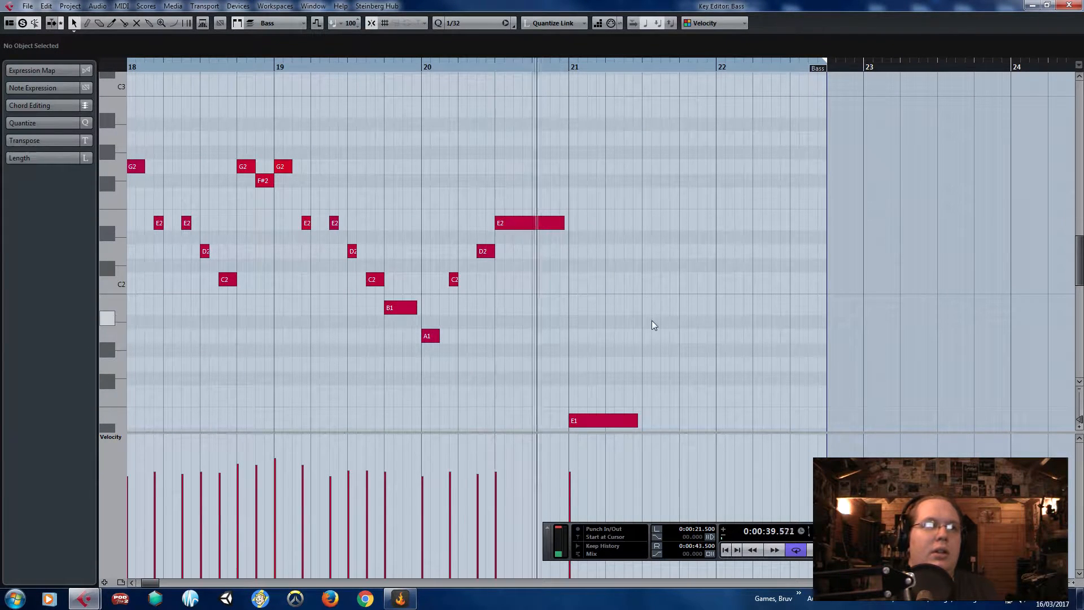
drag(635, 423, 804, 420)
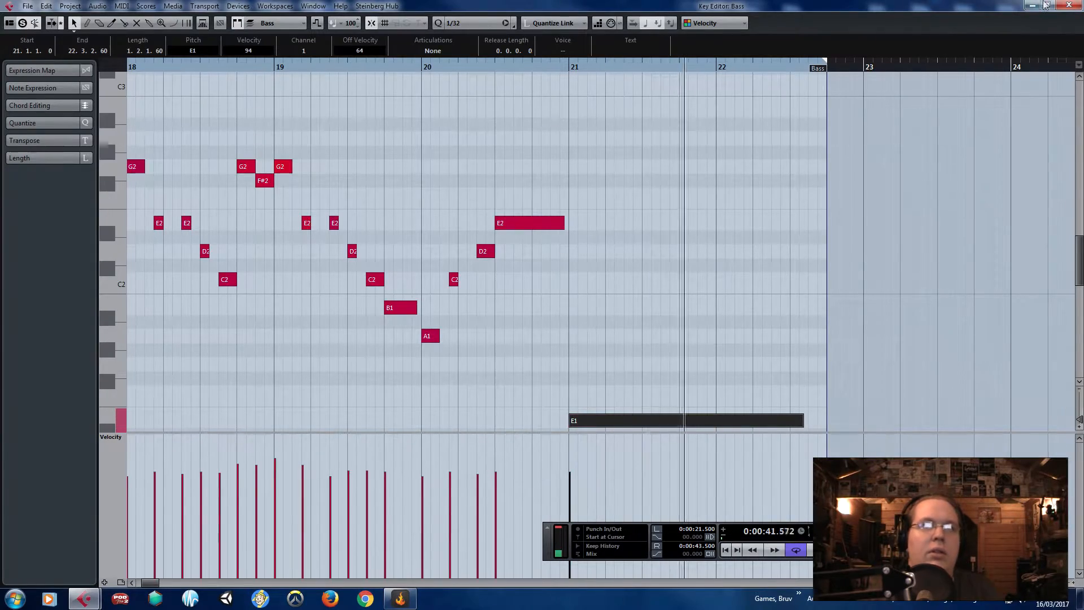
key(Return)
- In the first full Melody? part, shorten the held B3 and E3 notes to end at 16.4.4.60
double_click(527, 291)
scroll(531, 310, down, 3)
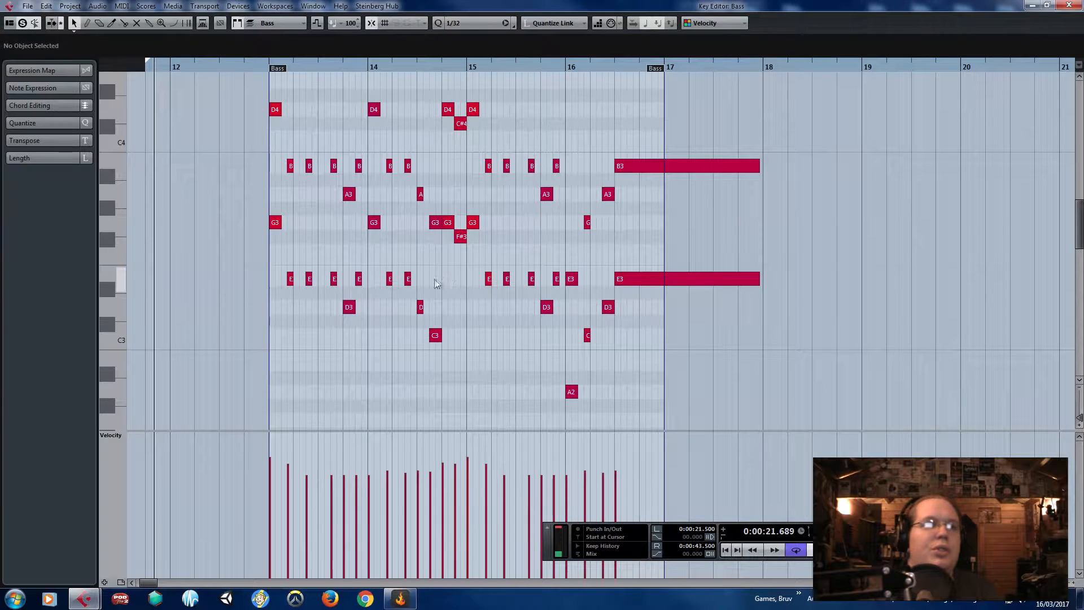
drag(771, 141, 659, 289)
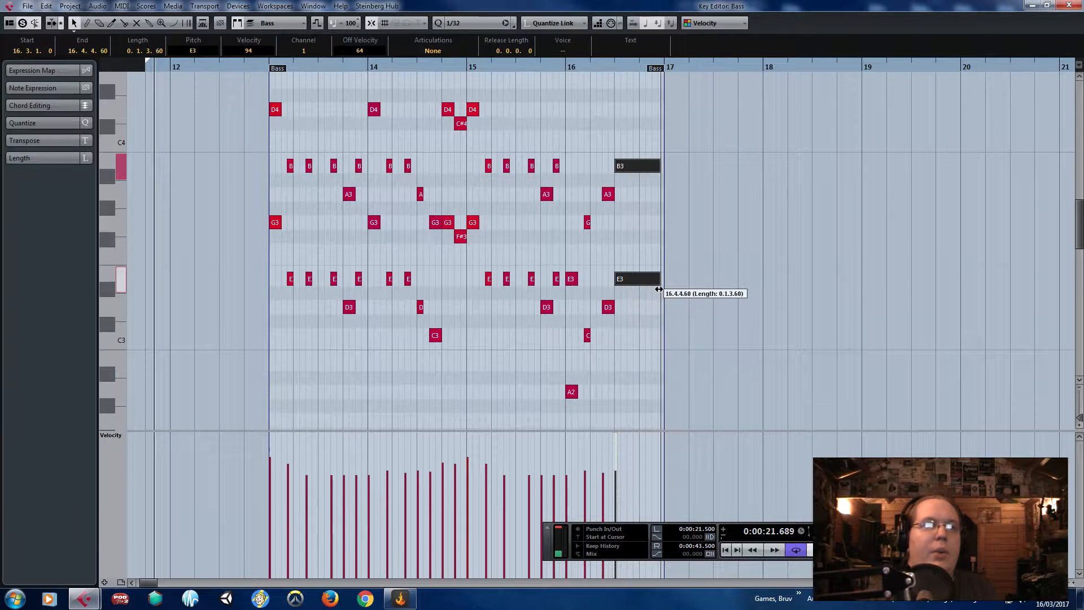
click(655, 364)
scroll(293, 236, up, 3)
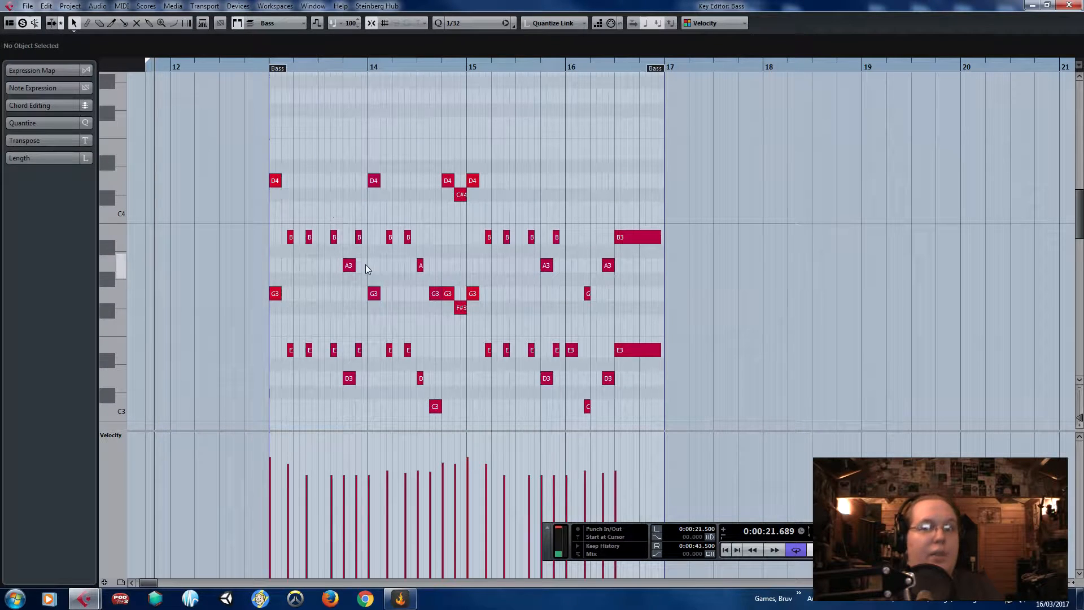
- Move the upper harmony voice of this Melody? part down one octave, keeping its first note at 13.1.1
drag(313, 166, 698, 257)
drag(452, 288, 326, 252)
scroll(321, 202, down, 6)
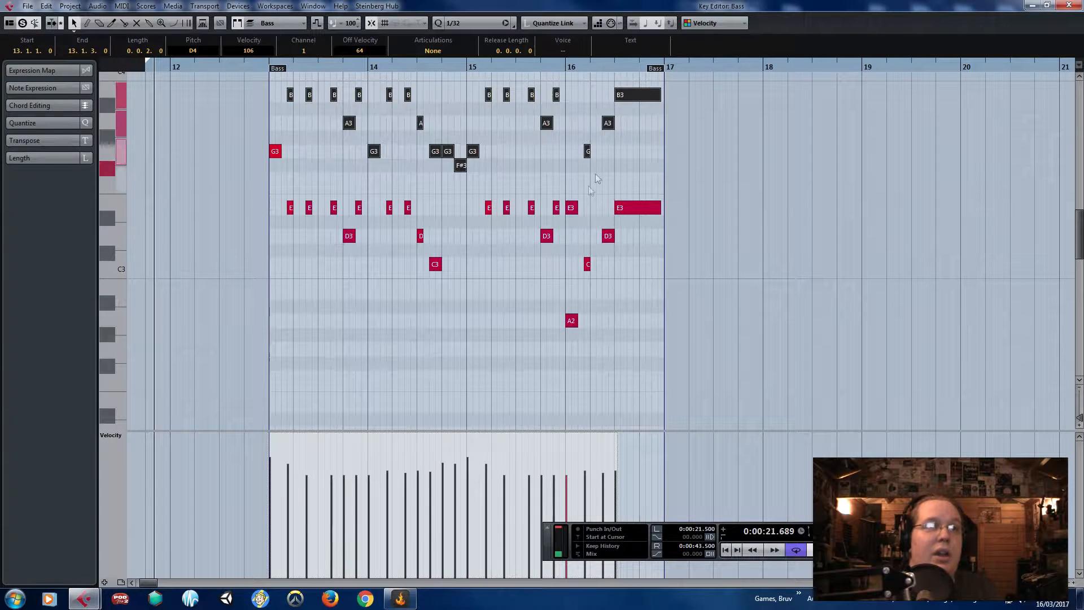
drag(574, 209, 621, 298)
click(567, 338)
scroll(642, 296, up, 3)
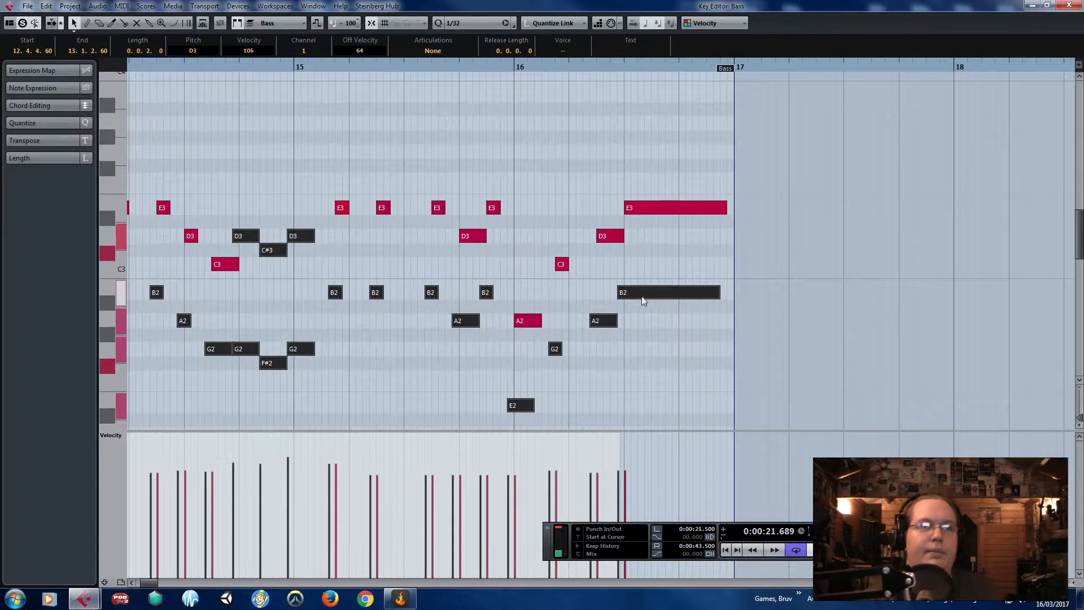
scroll(644, 299, down, 3)
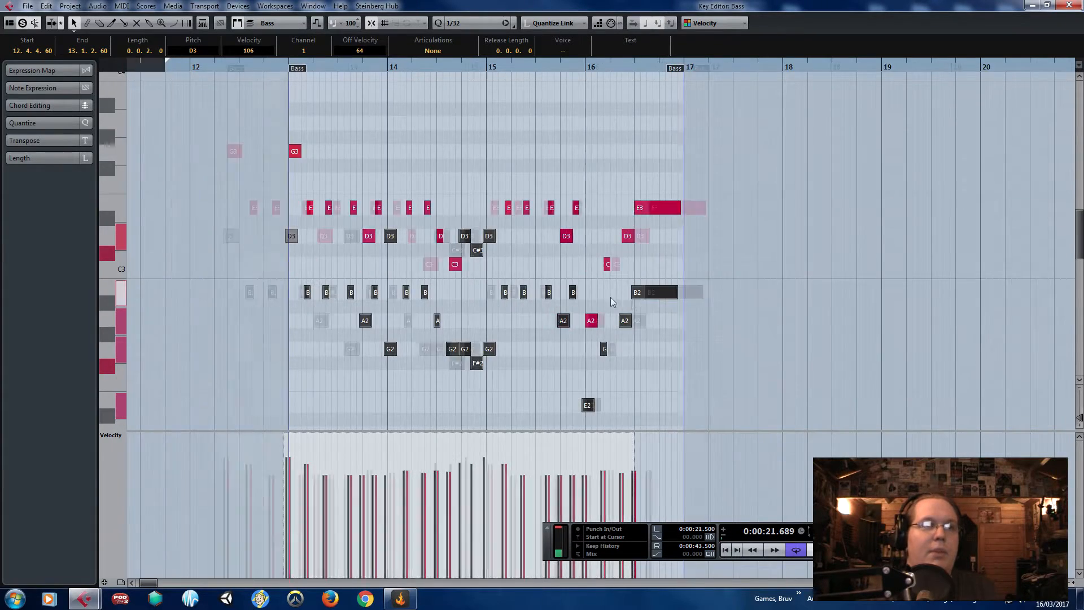
scroll(611, 297, up, 3)
drag(690, 297, 695, 304)
scroll(878, 109, down, 2)
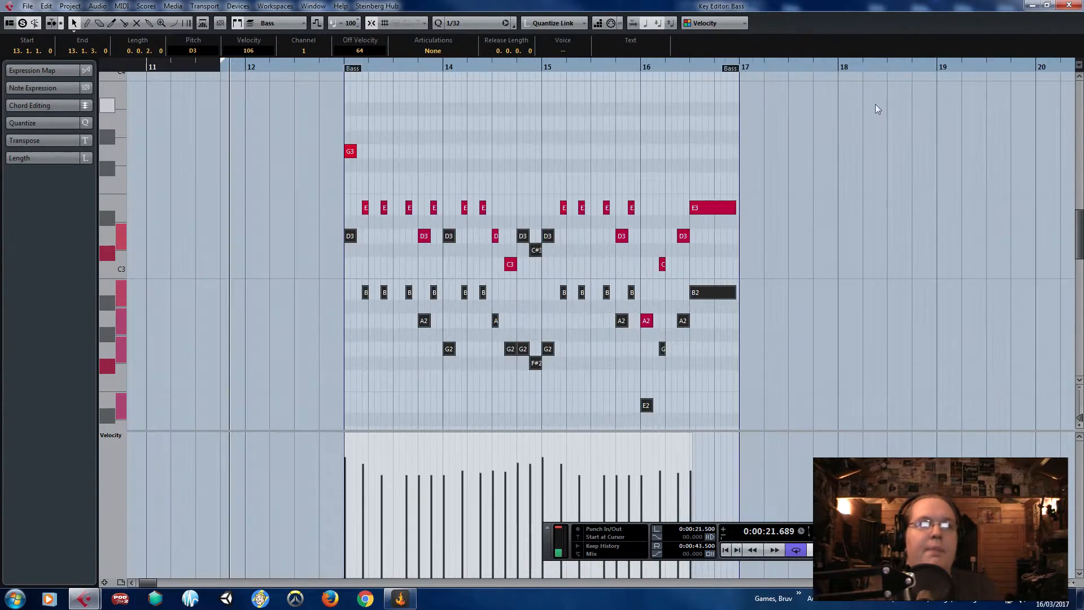
- Close the editor, glue the three Melody? parts into one continuous part, and play the arrangement
click(1069, 5)
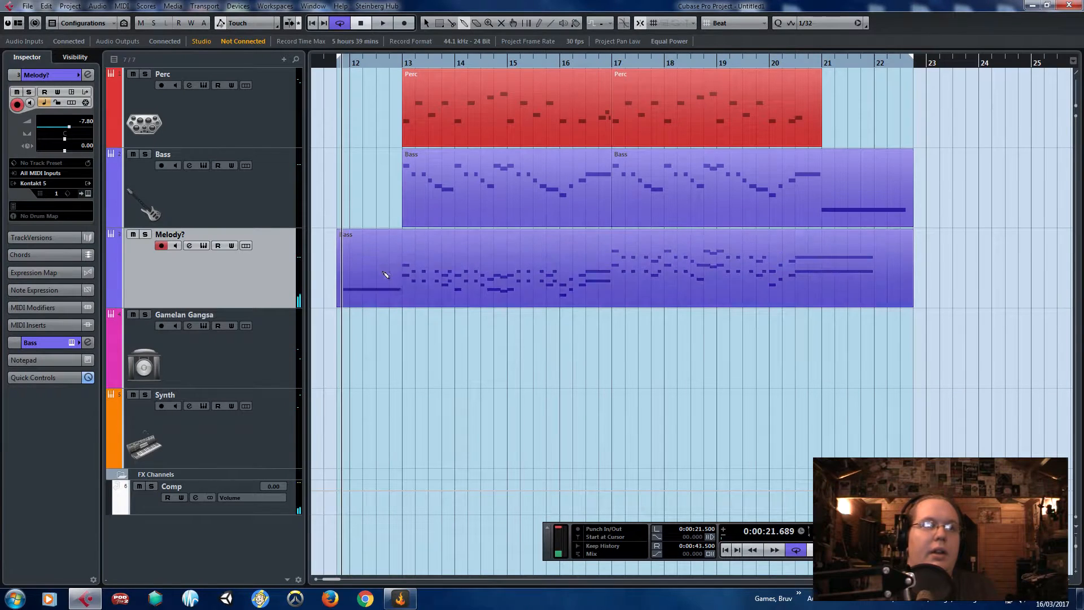
click(514, 386)
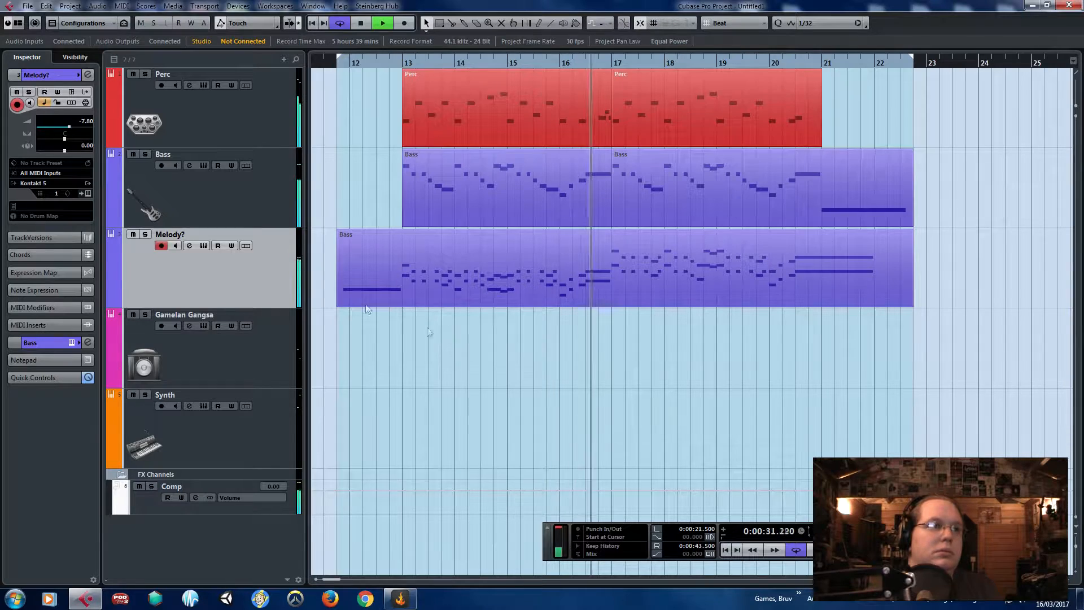
- Open the Melody? track's music box instrument, try the robot box's switch and the frog figure's effect, and close it
click(87, 193)
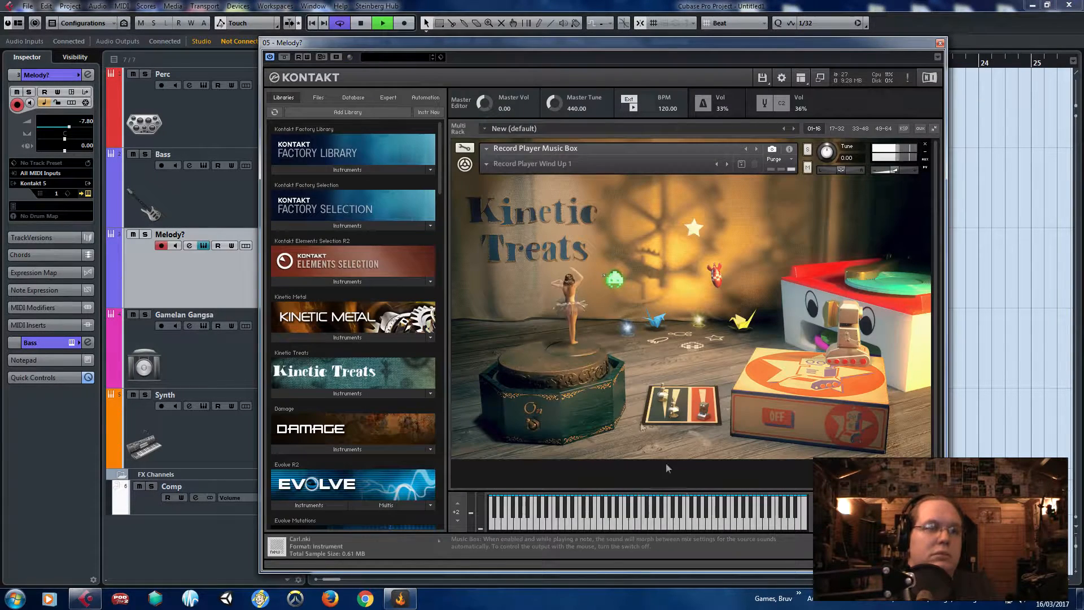
click(779, 418)
click(774, 427)
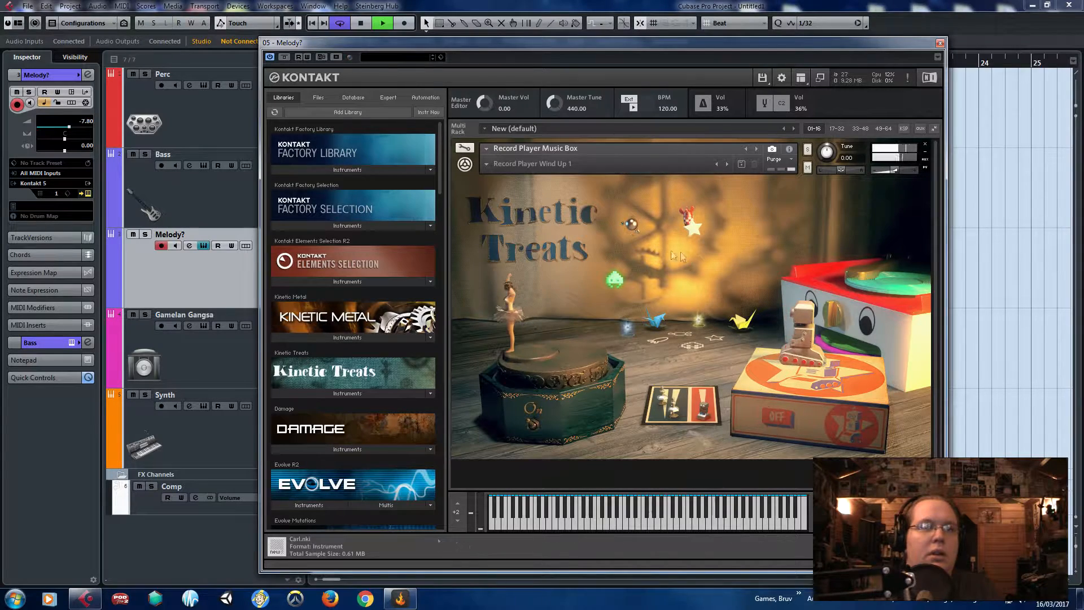
click(615, 283)
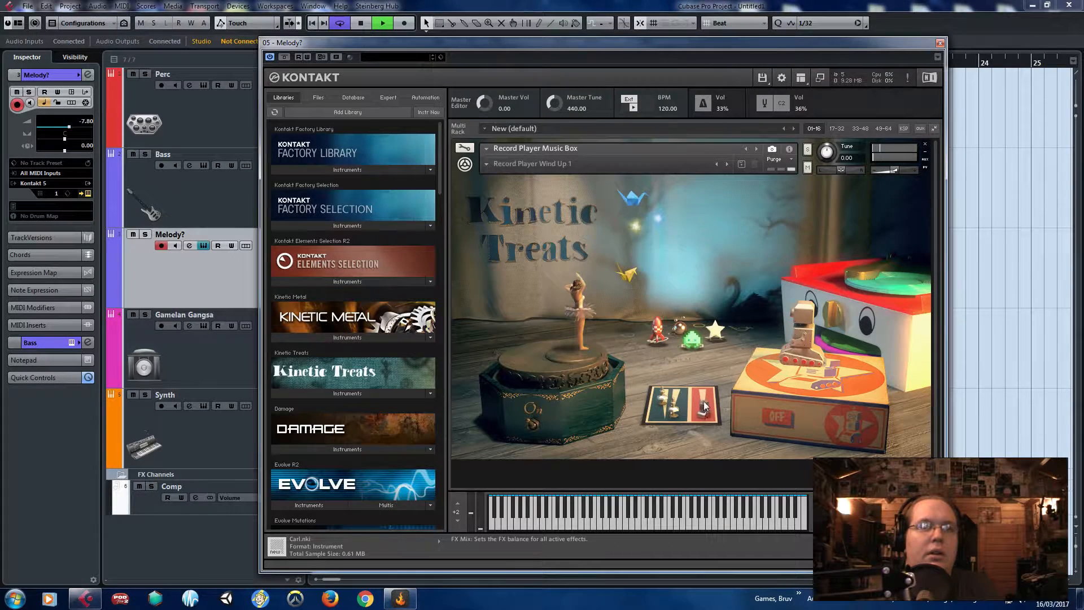
click(940, 43)
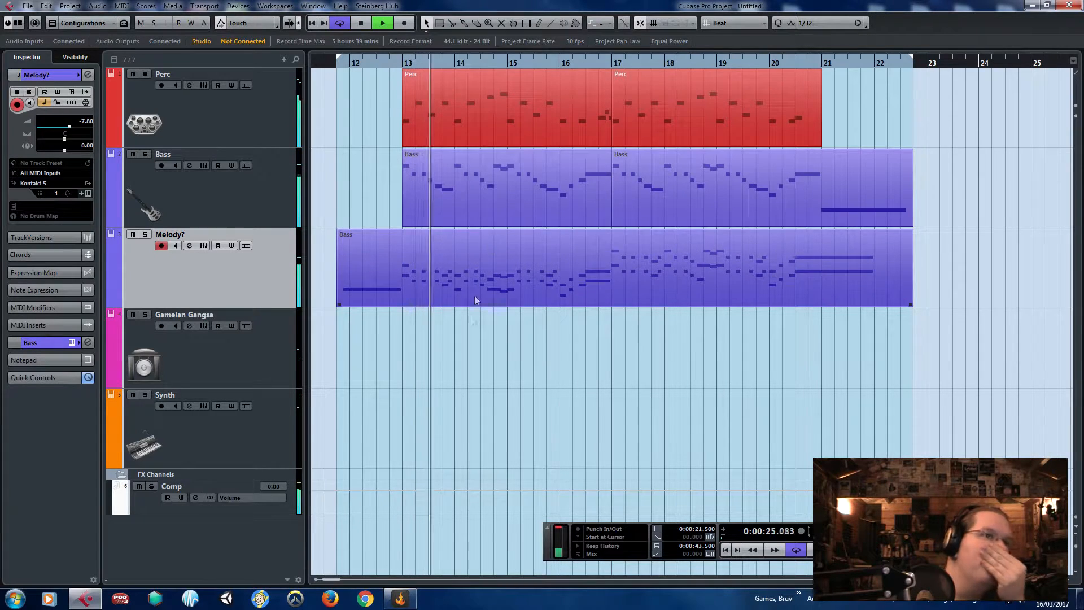
- Show the audio inserts of the Melody? track
click(274, 368)
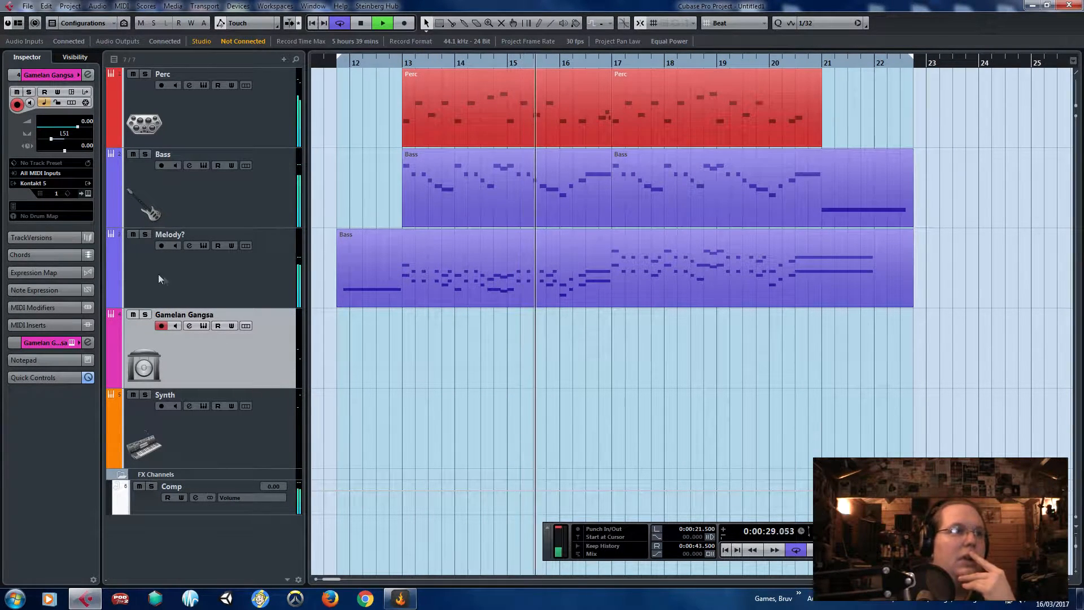
click(187, 285)
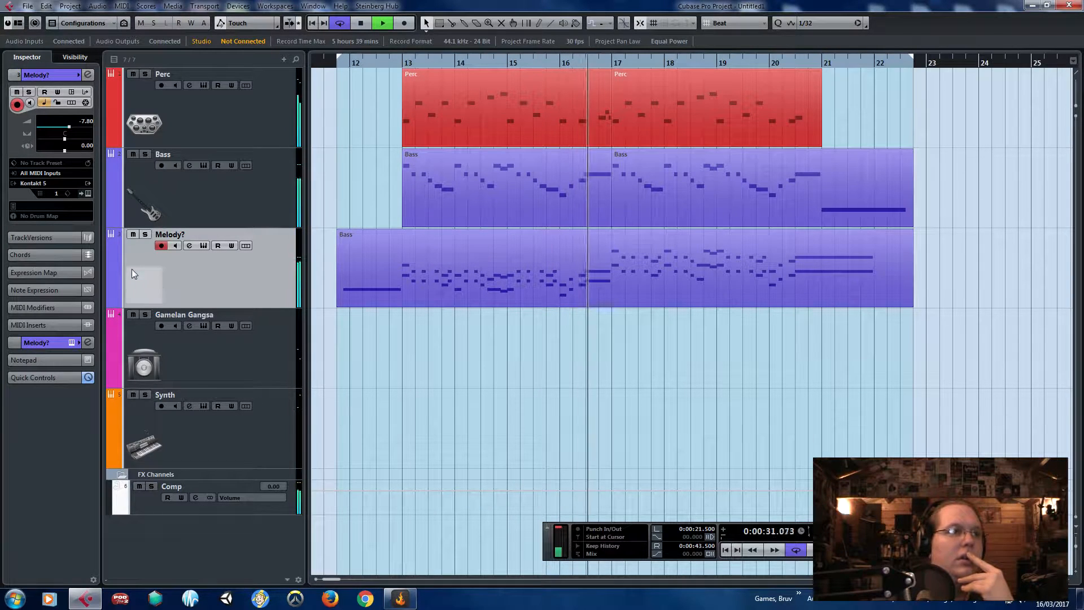
click(49, 340)
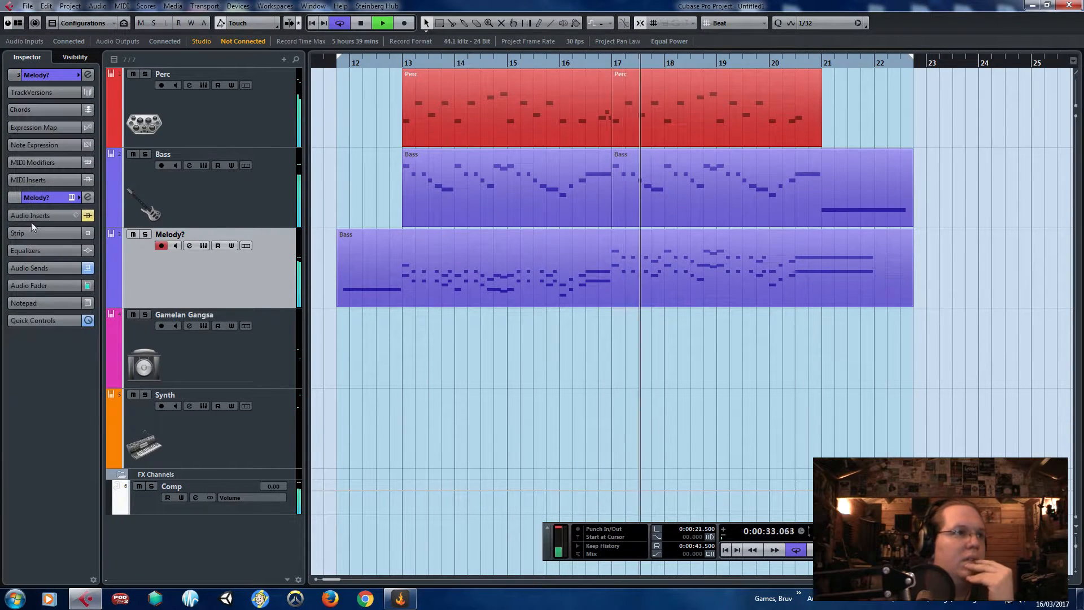
click(34, 217)
mouse_move(90, 263)
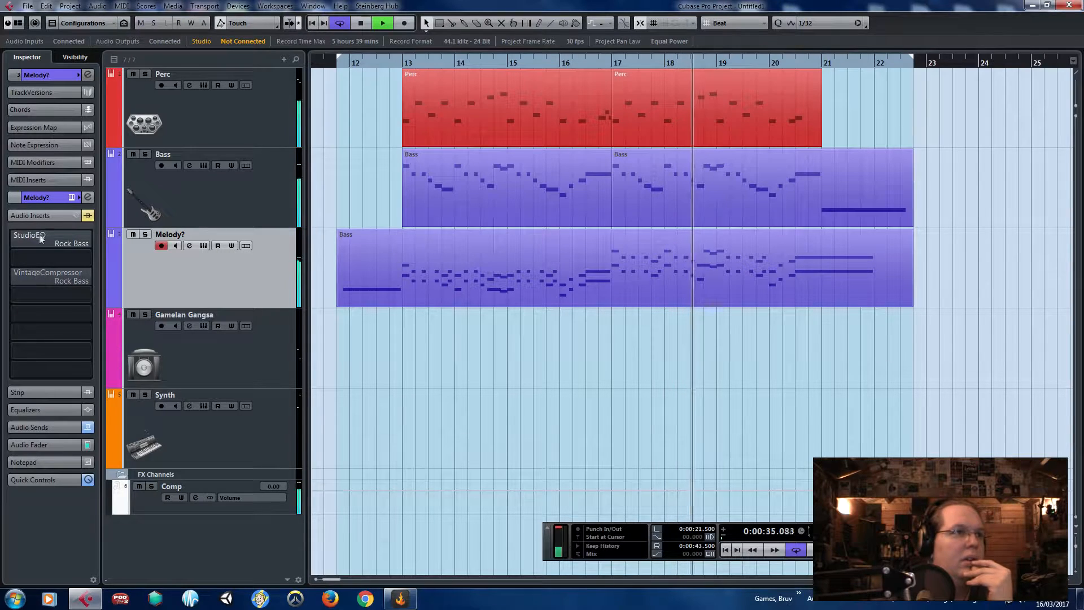
click(91, 259)
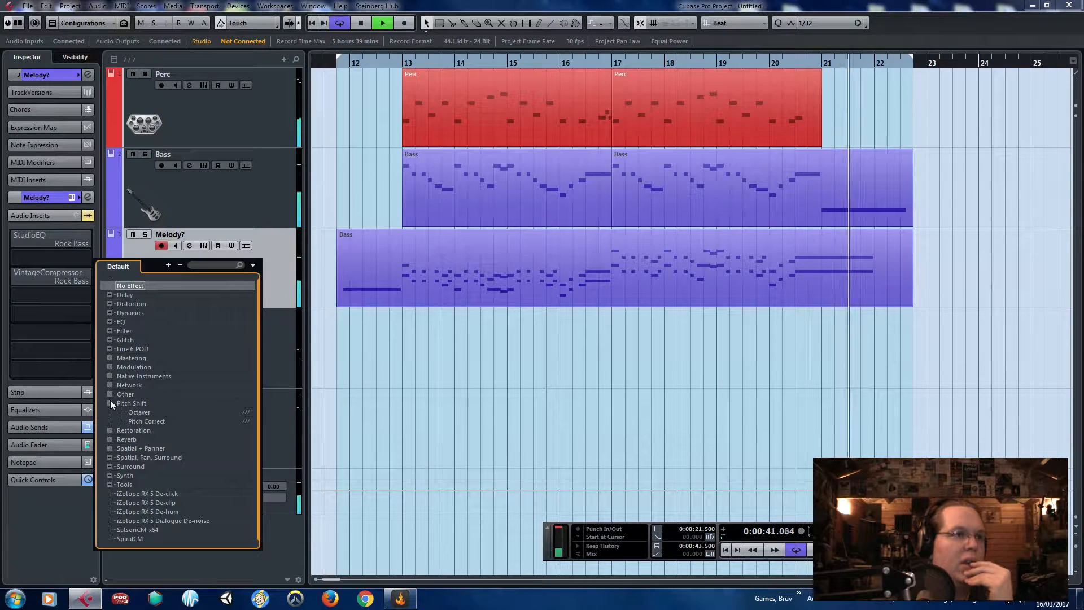
click(109, 467)
click(443, 389)
key(space)
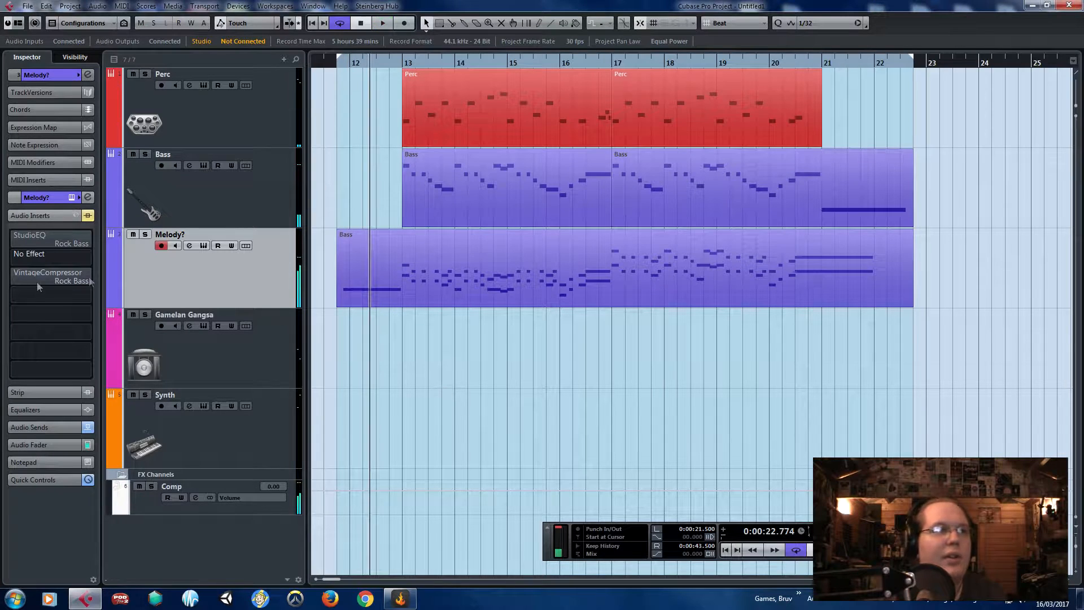
- Insert StudioChorus in the Melody? track's empty second insert slot, solo the track, and play it
click(95, 263)
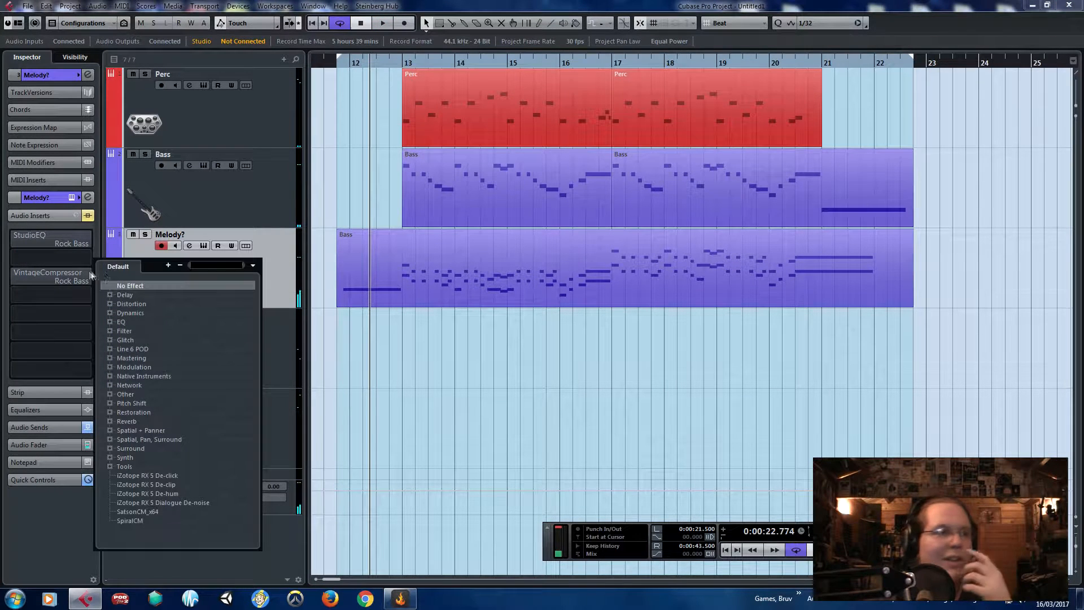
click(111, 375)
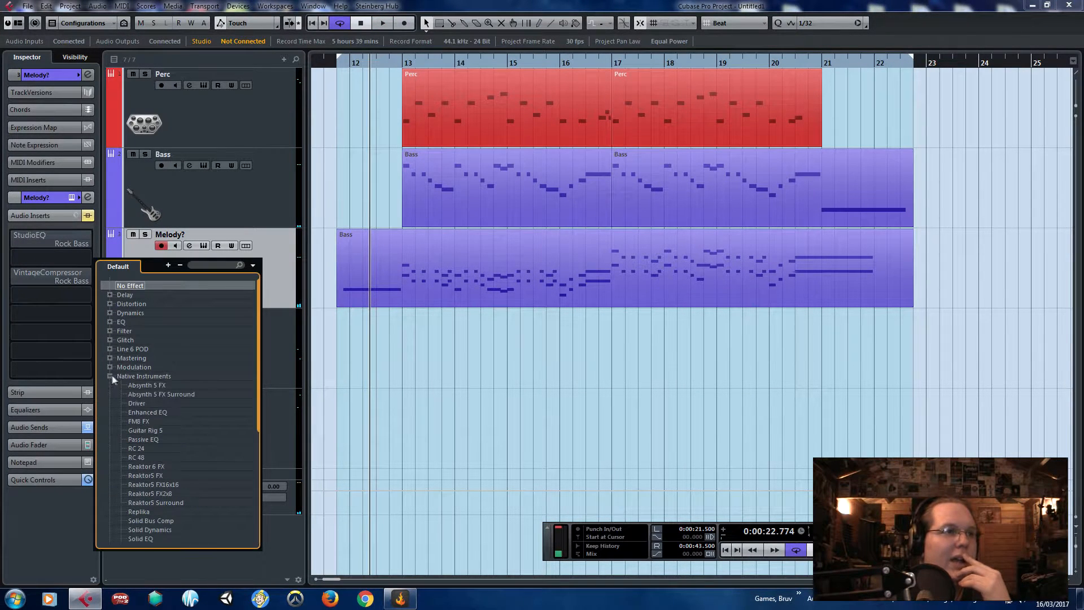
scroll(132, 425, down, 4)
scroll(139, 483, down, 3)
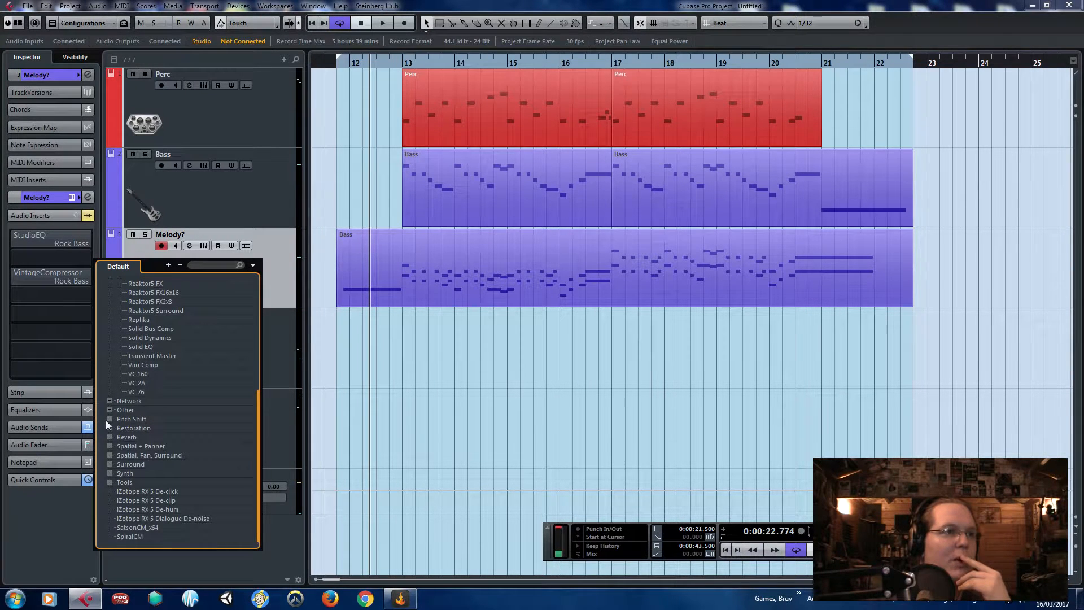
scroll(112, 427, up, 6)
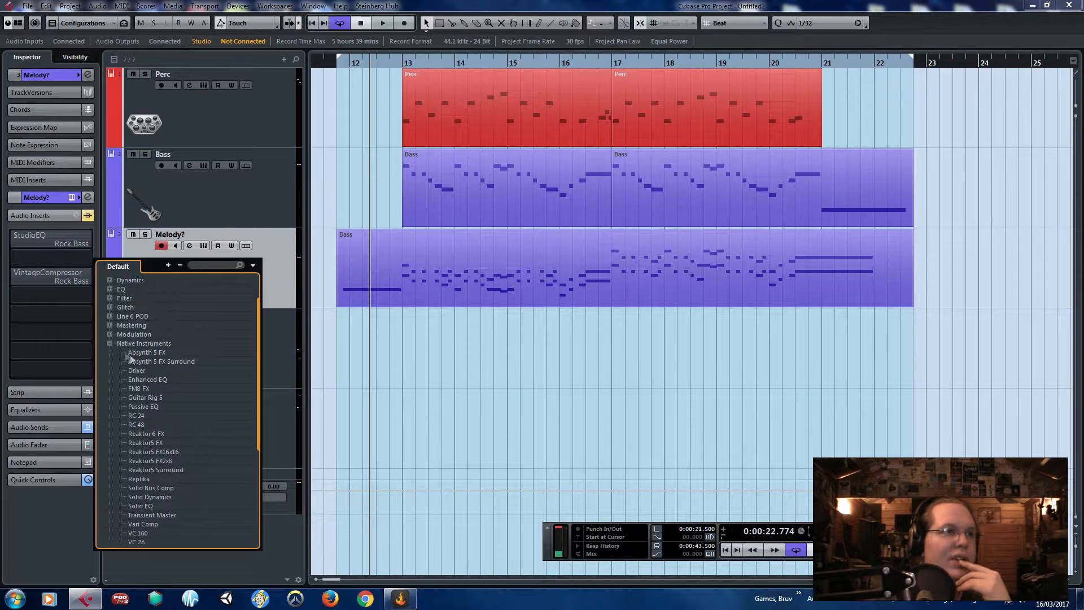
click(111, 335)
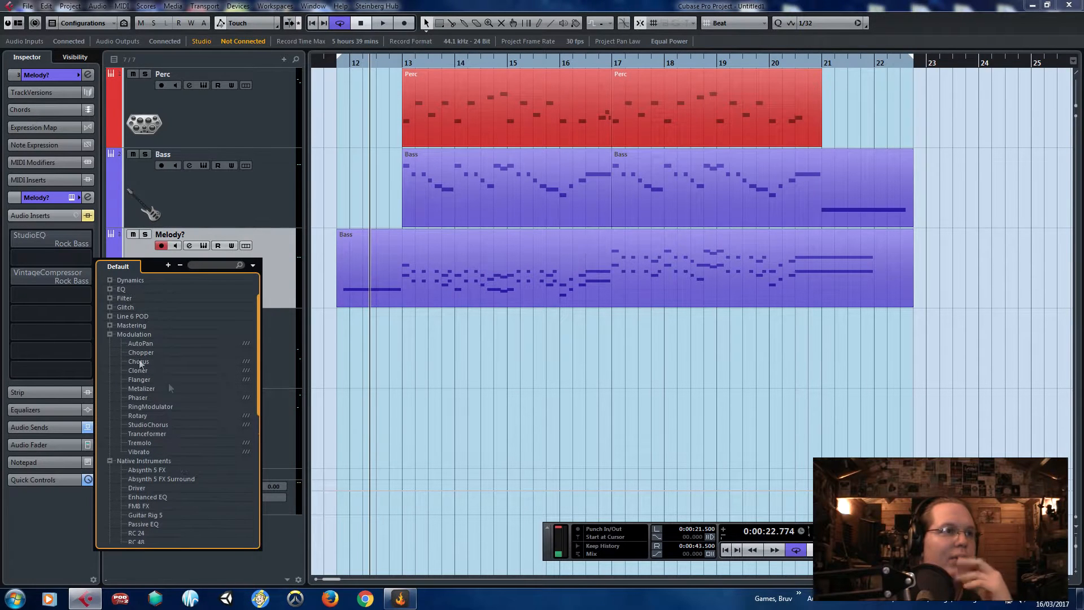
click(155, 424)
key(s)
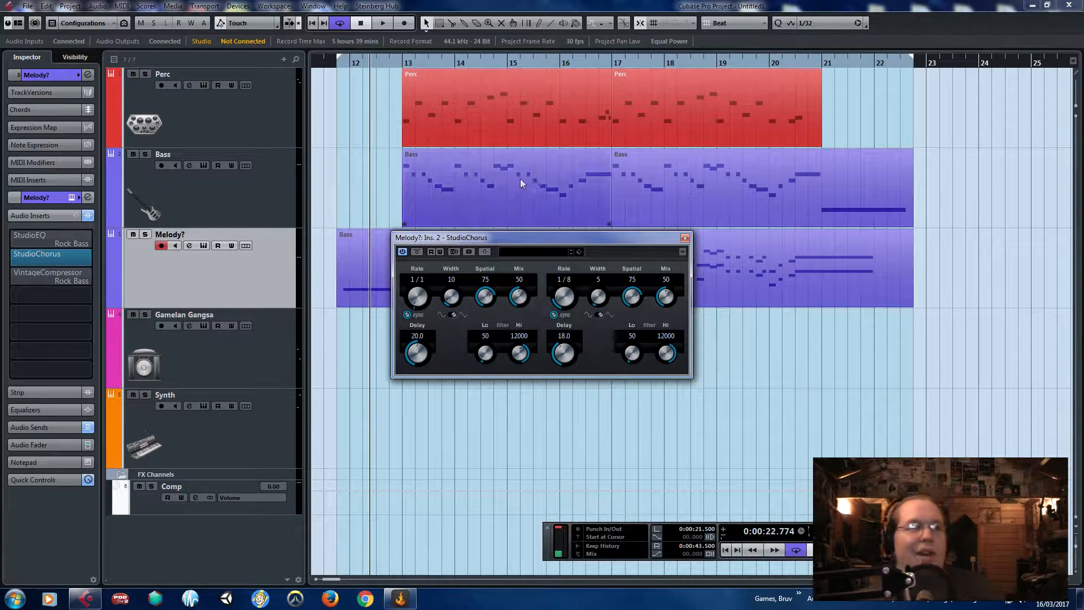
key(space)
- Try StudioChorus with rates of 1/2 D and 1/1 T, widths of 18 and 14, and low filters at 901 and 491
drag(454, 295, 426, 305)
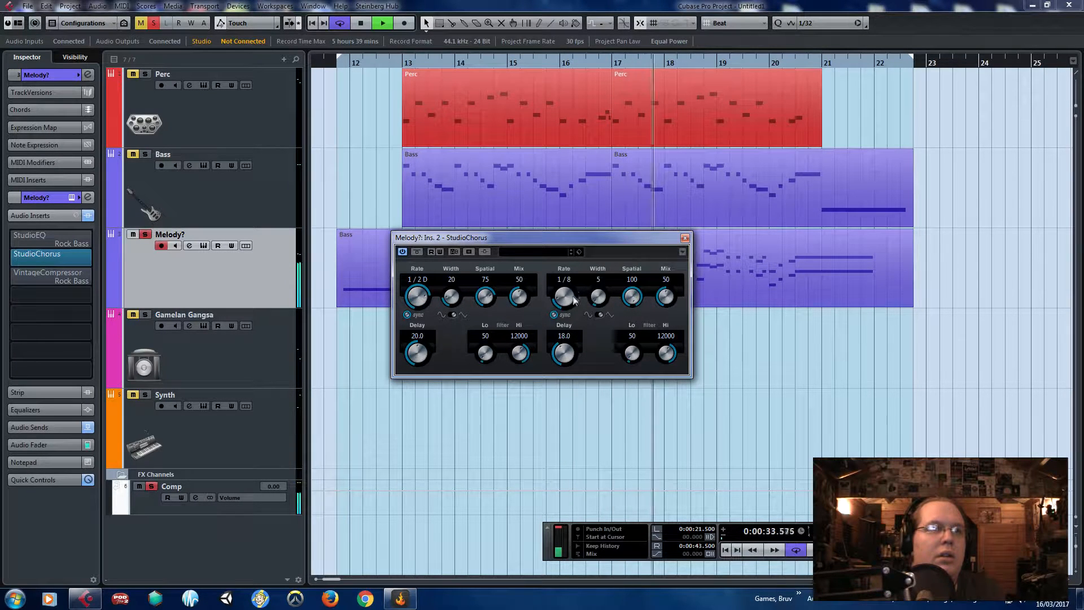
drag(439, 340, 503, 243)
drag(666, 295, 668, 244)
drag(598, 297, 600, 207)
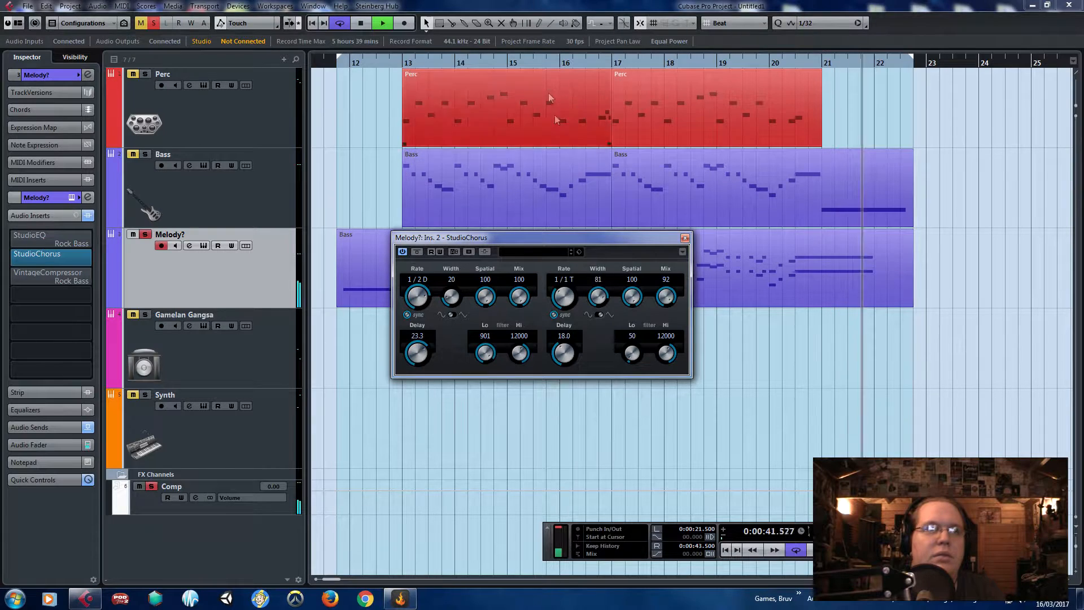
click(411, 63)
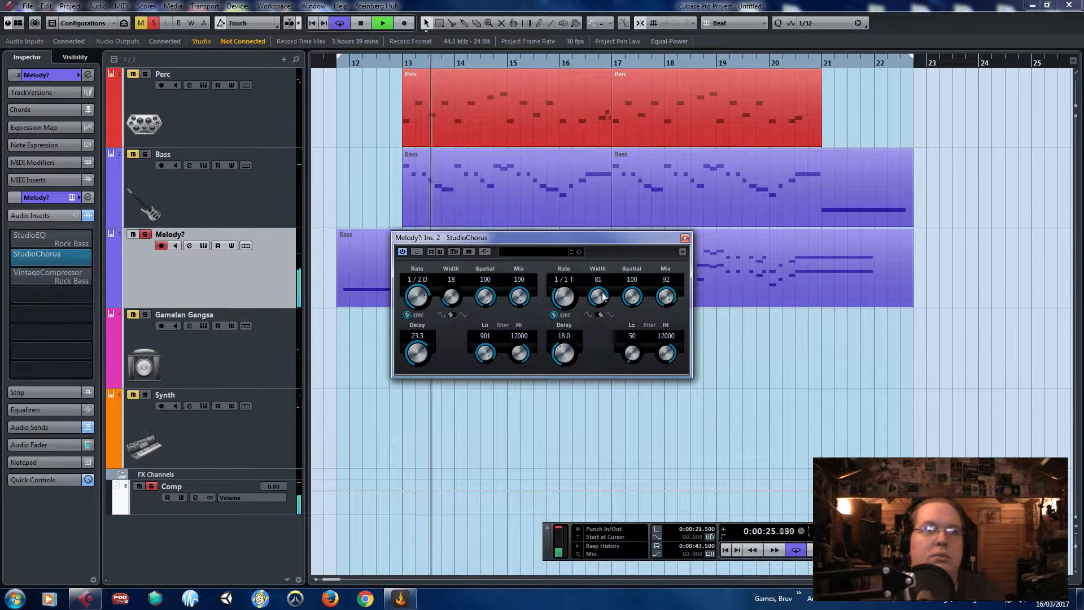
drag(599, 294, 599, 283)
drag(663, 353, 662, 333)
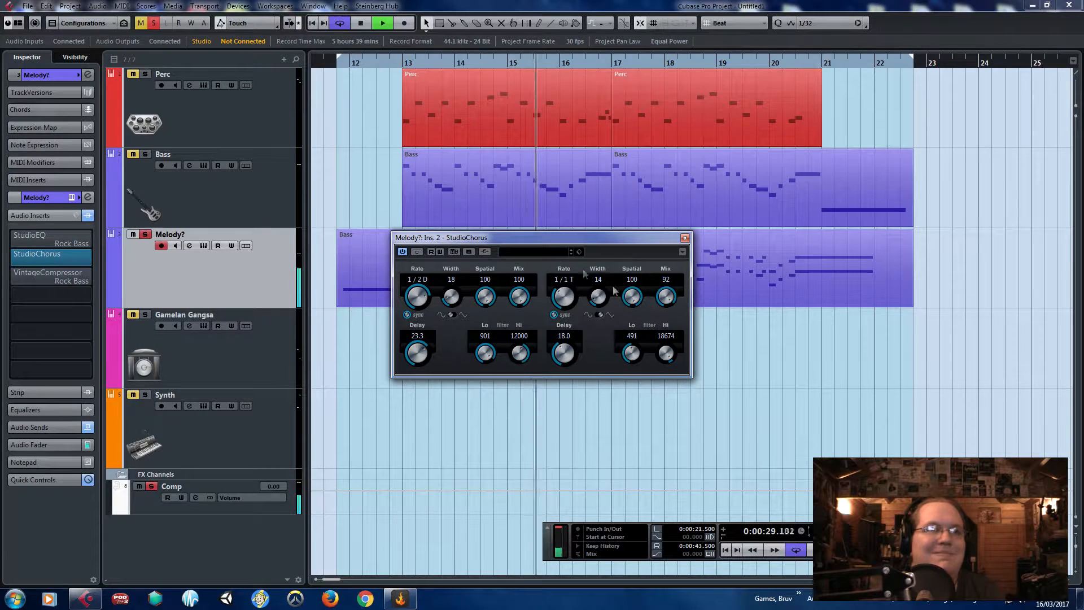
- Load the Chorus Fat preset into the Melody? track's StudioChorus
click(542, 252)
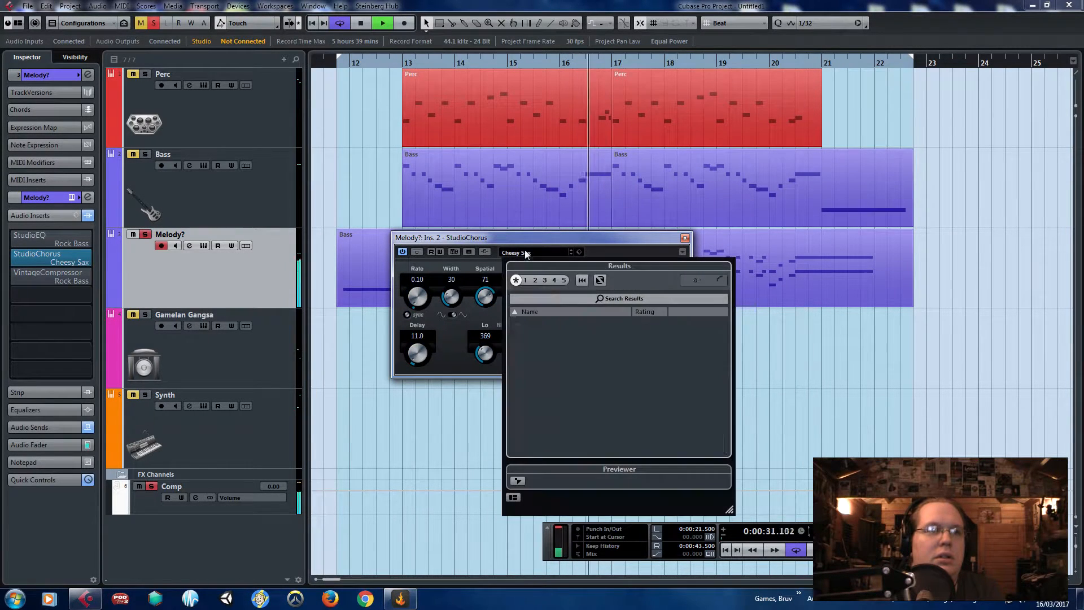
double_click(563, 382)
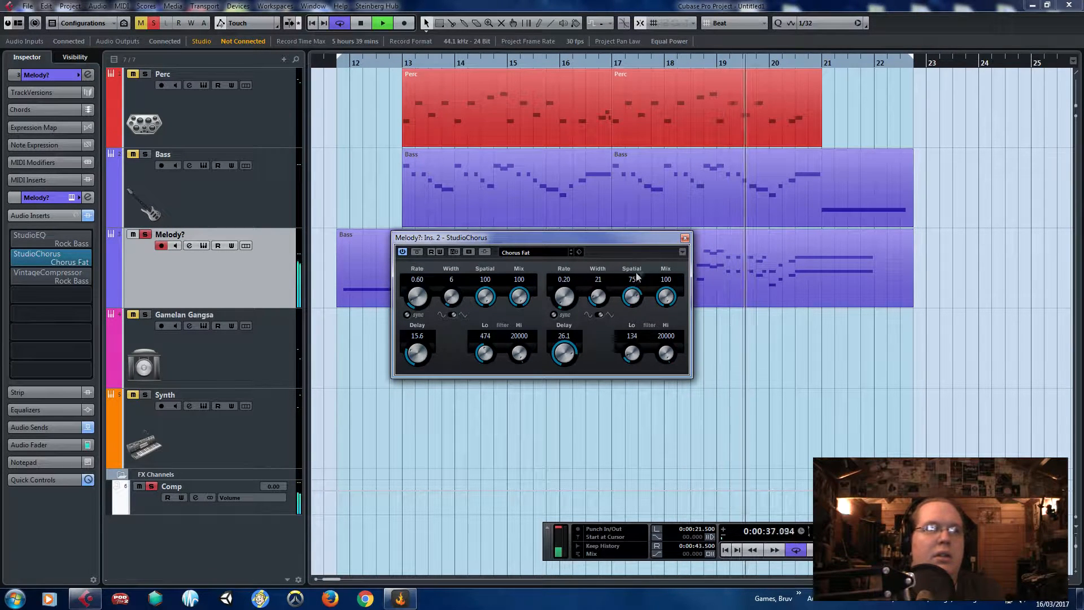
click(685, 239)
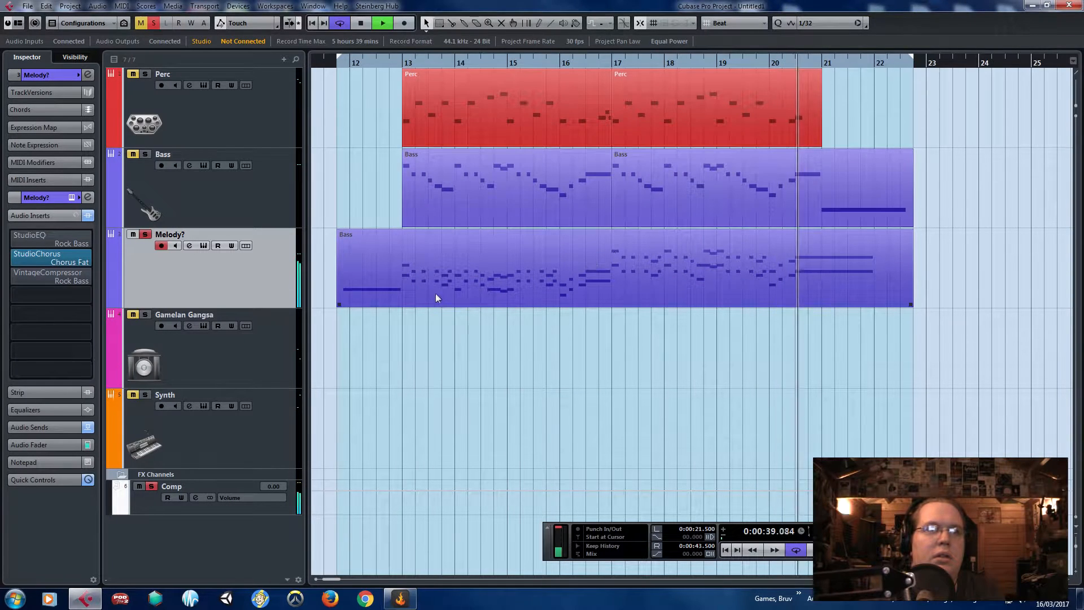
click(68, 258)
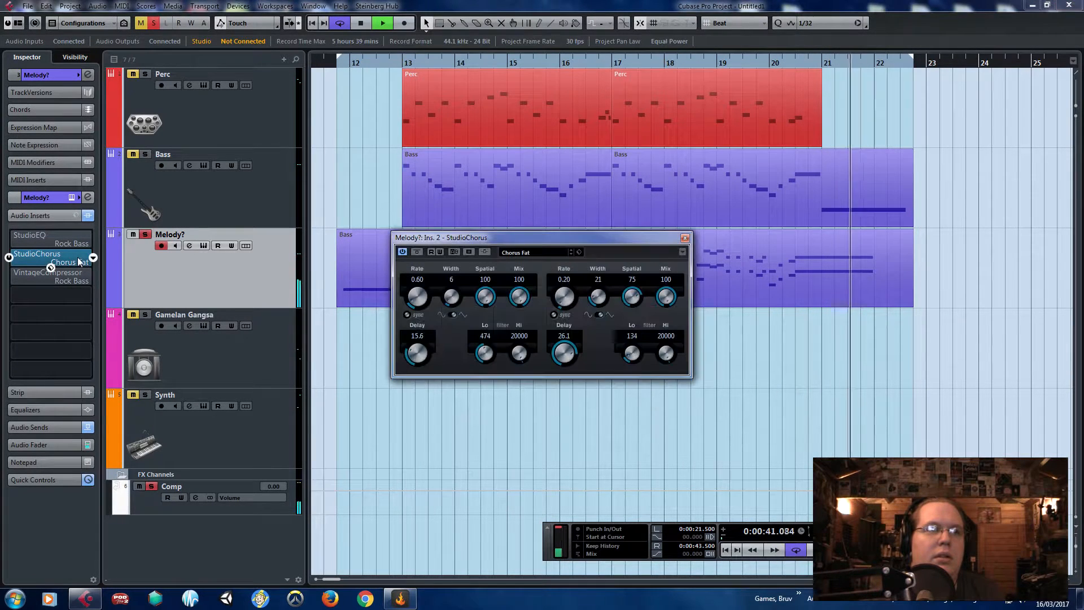
- Turn on tempo sync for both chorus units, with the first rate at 1/2 and the second at 1/8
click(567, 315)
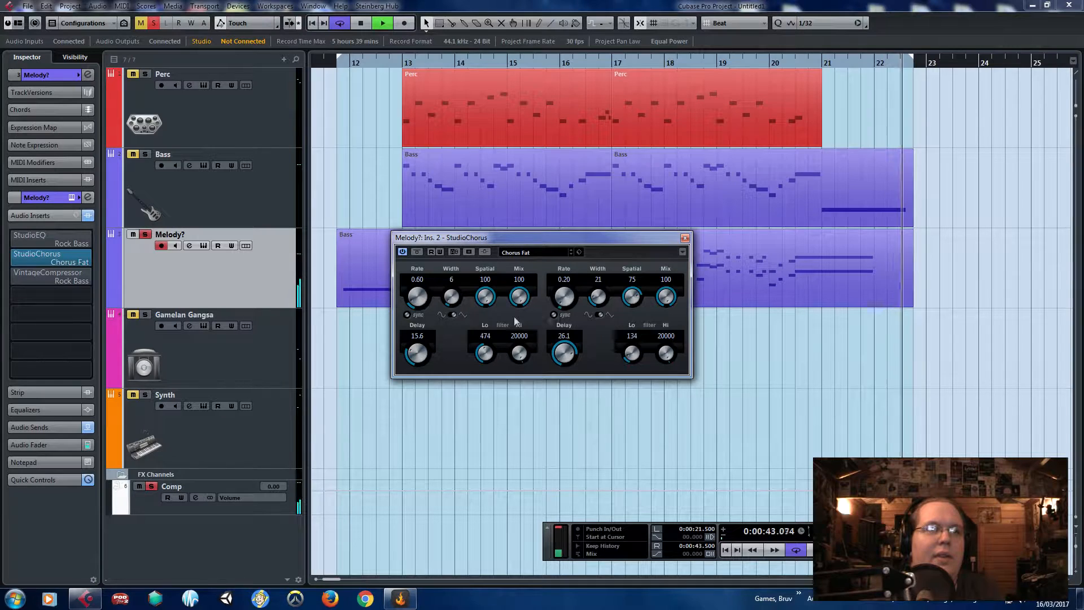
click(548, 282)
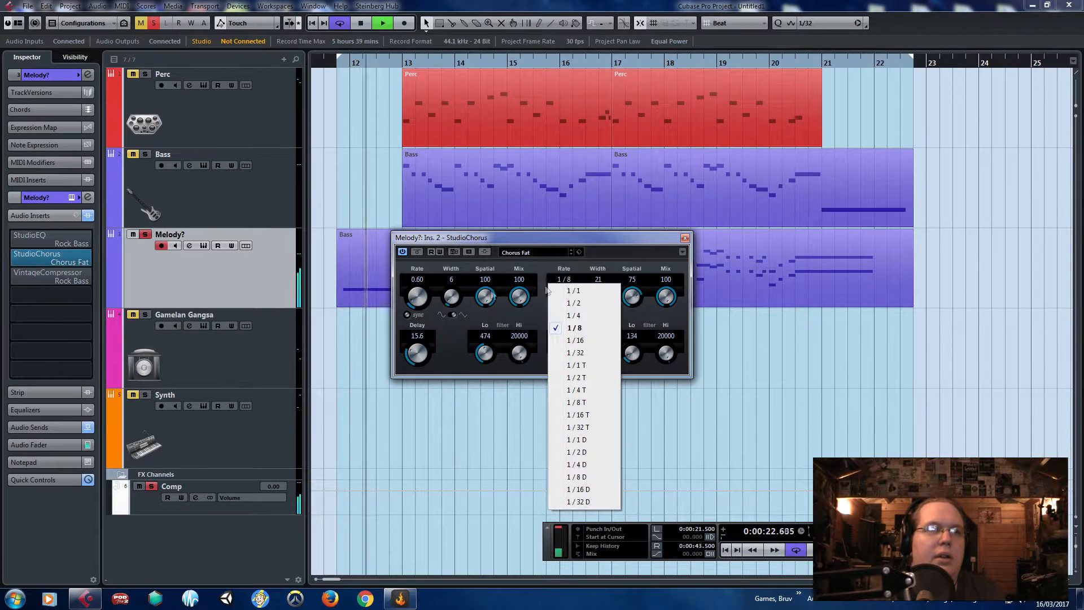
click(409, 313)
click(417, 279)
click(451, 353)
click(429, 279)
click(445, 305)
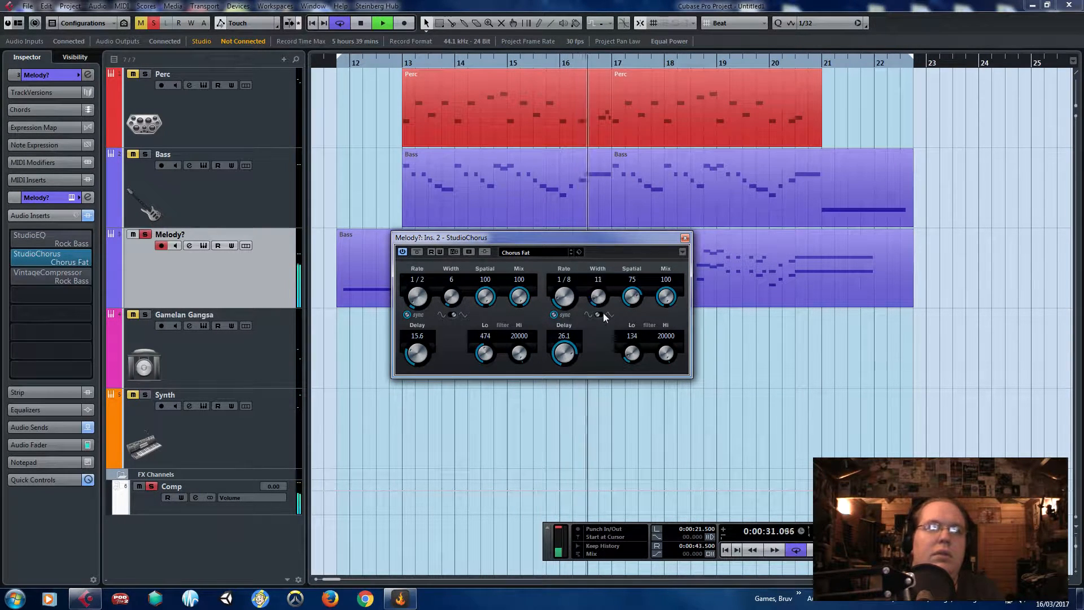
- Set the first chorus width to 5, the second chorus width to 12 and its delay to 13.0, and close StudioChorus
drag(599, 298, 597, 309)
mouse_move(565, 355)
mouse_down()
mouse_move(560, 423)
mouse_move(564, 369)
mouse_up()
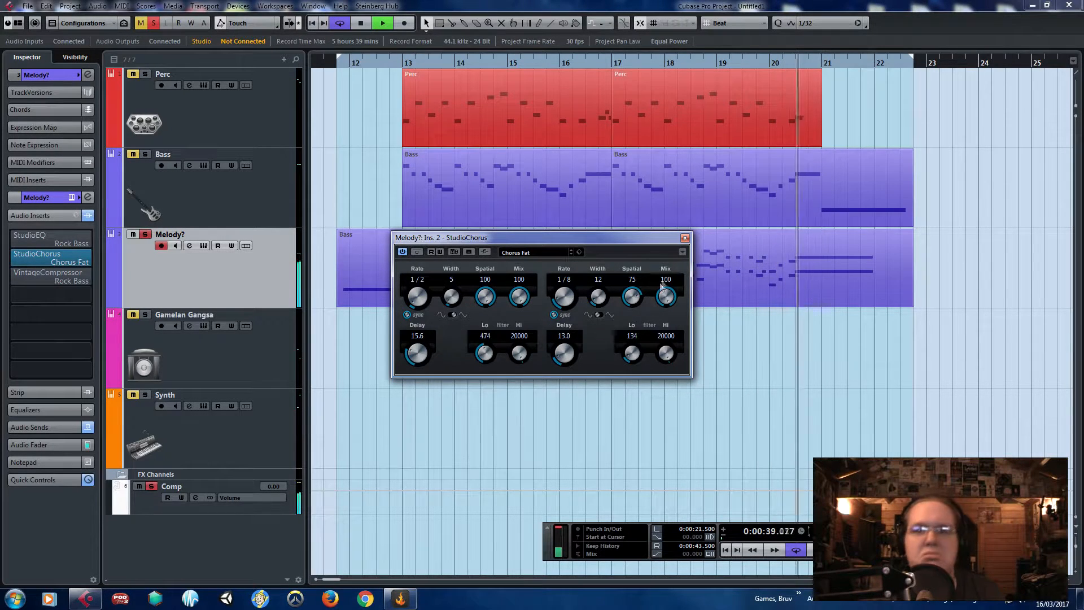
click(685, 238)
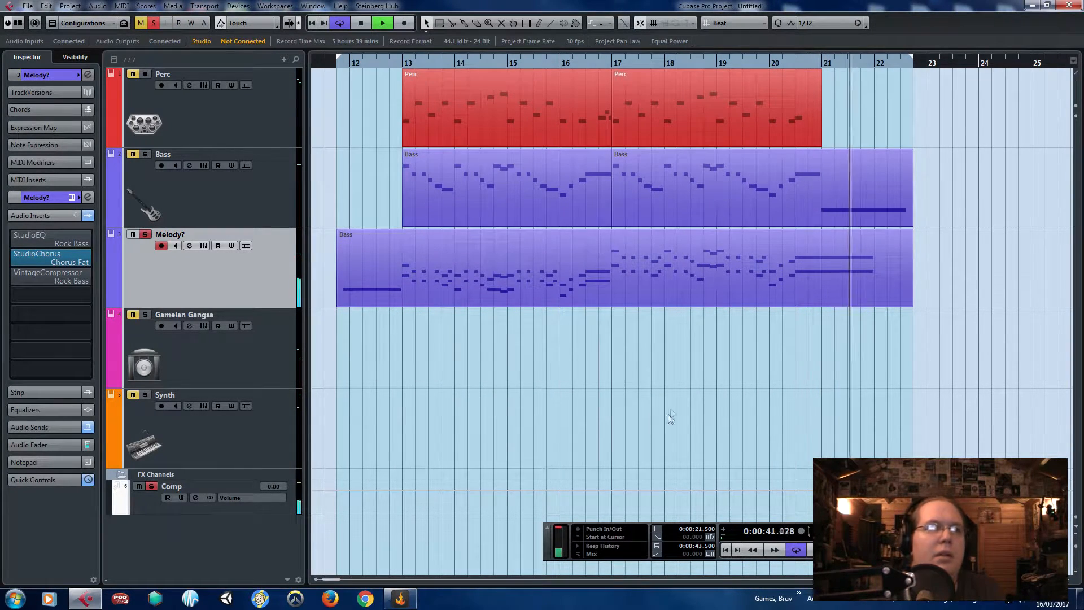
- Unsolo the Melody? track and play the full arrangement from just before the Melody? part
scroll(670, 418, down, 1)
key(space)
click(145, 234)
key(space)
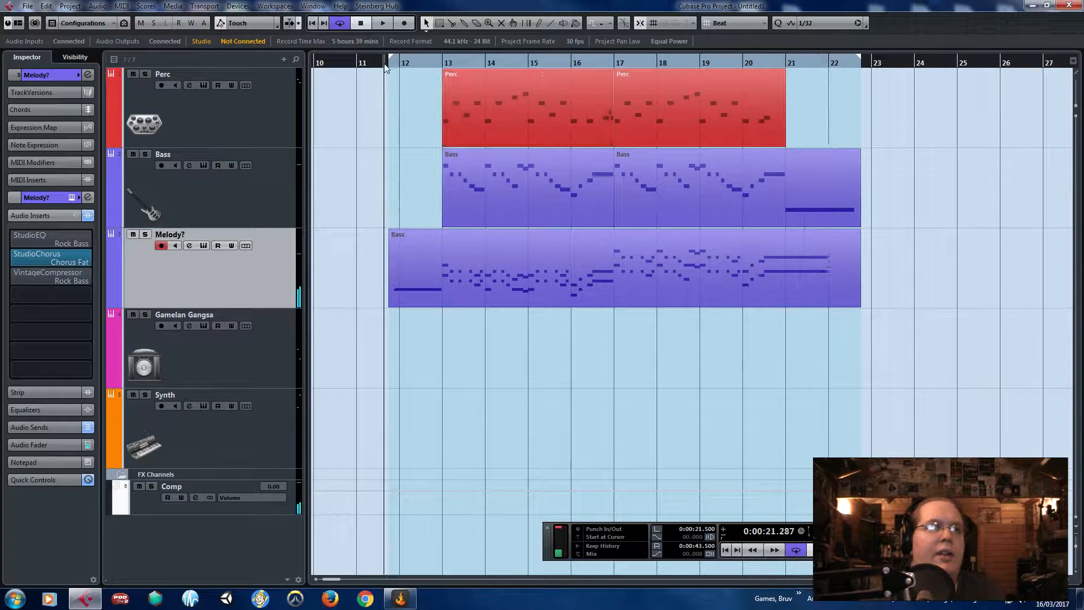
scroll(392, 252, up, 1)
scroll(392, 252, down, 1)
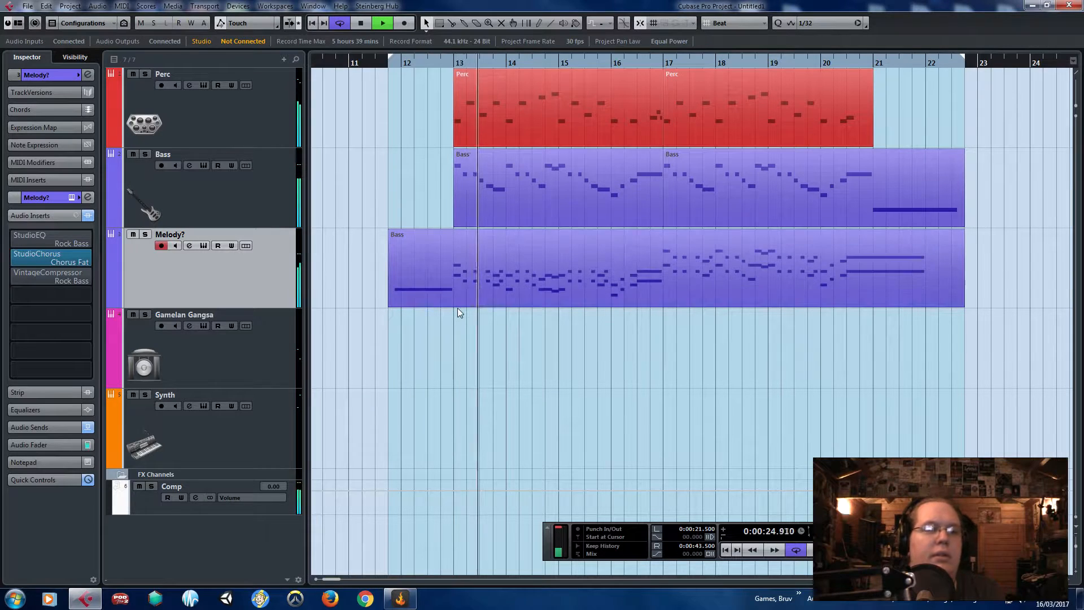
scroll(452, 336, down, 2)
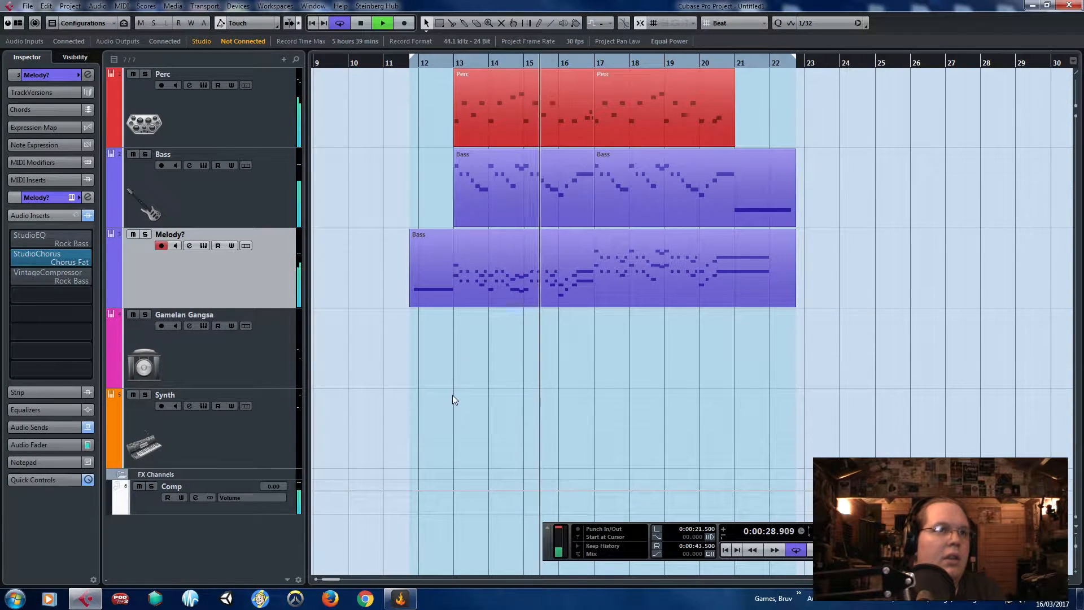
- Stop playback, select the Synth track and open its Retrologue instrument
click(282, 356)
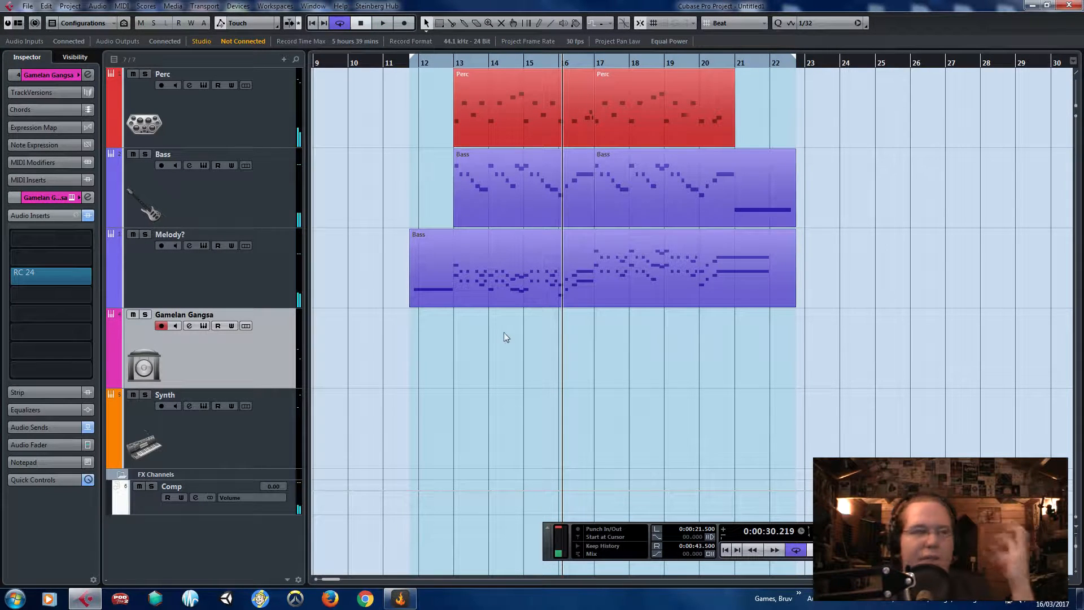
click(232, 413)
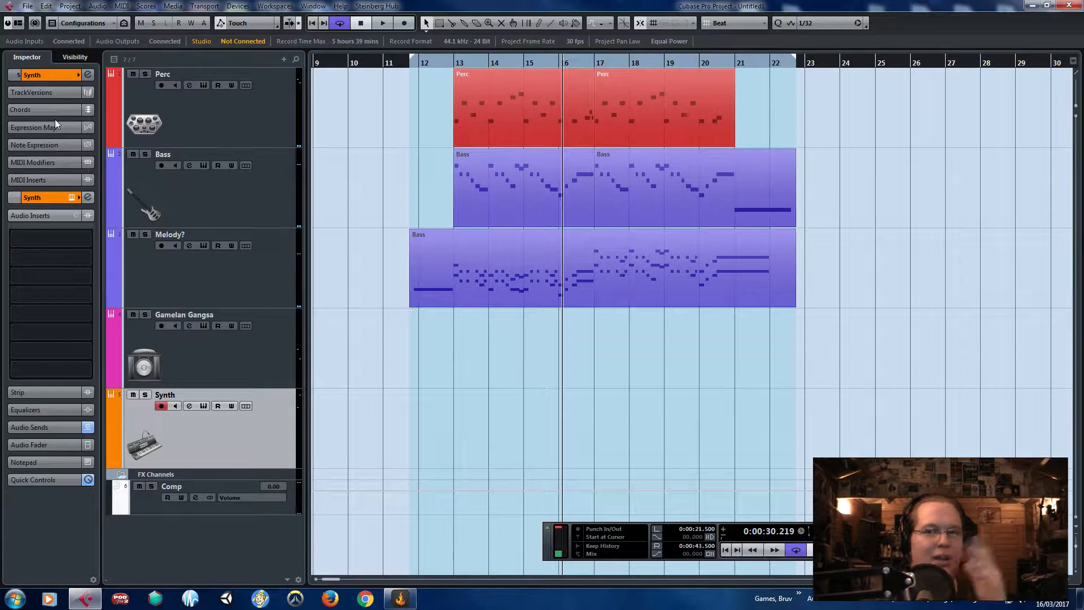
click(42, 74)
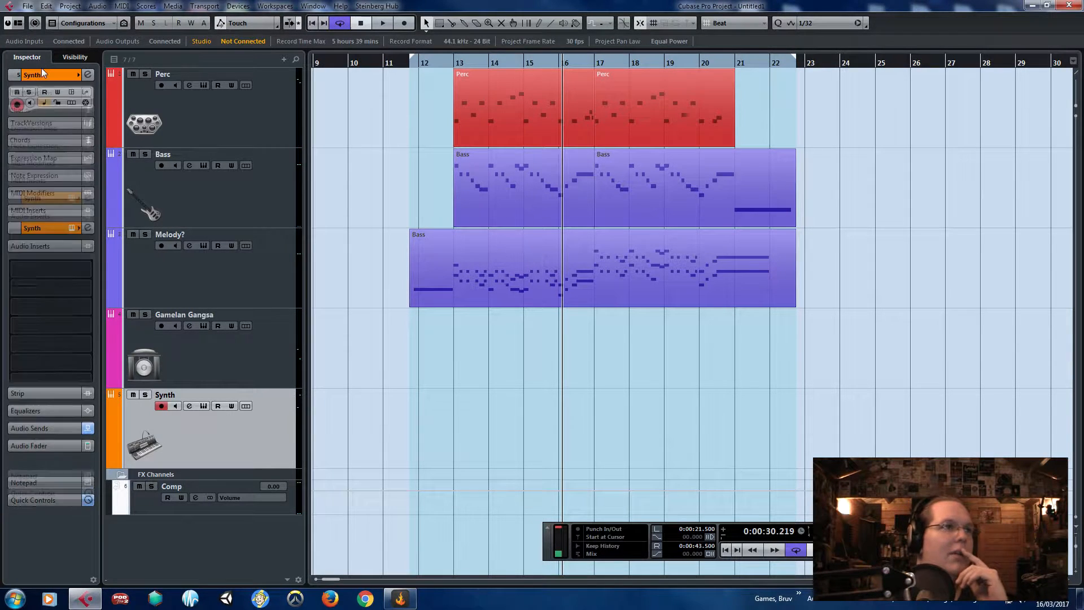
click(48, 184)
click(2, 190)
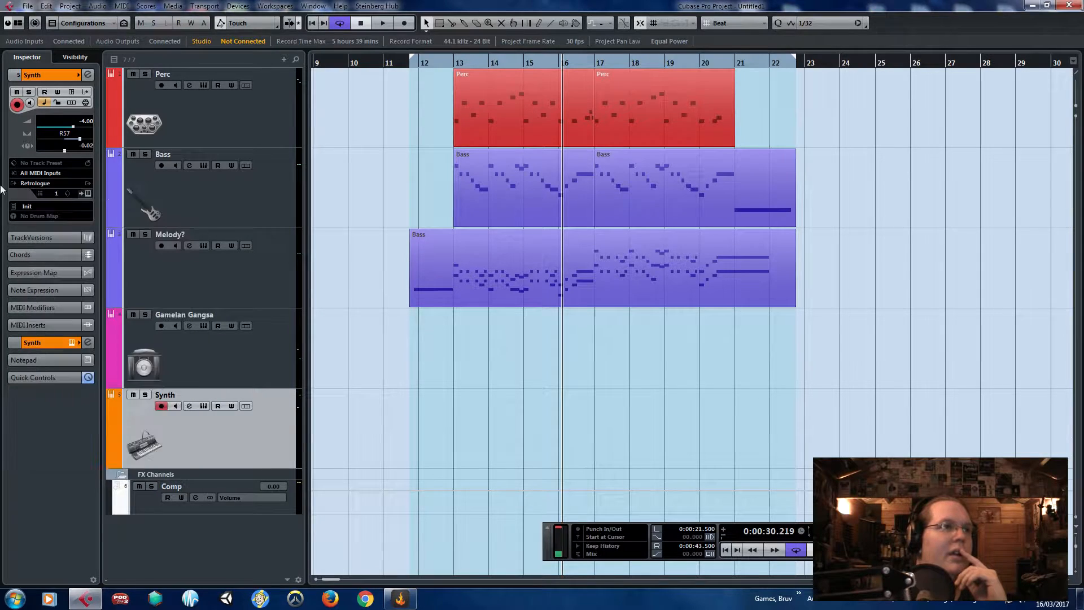
click(88, 193)
click(2, 190)
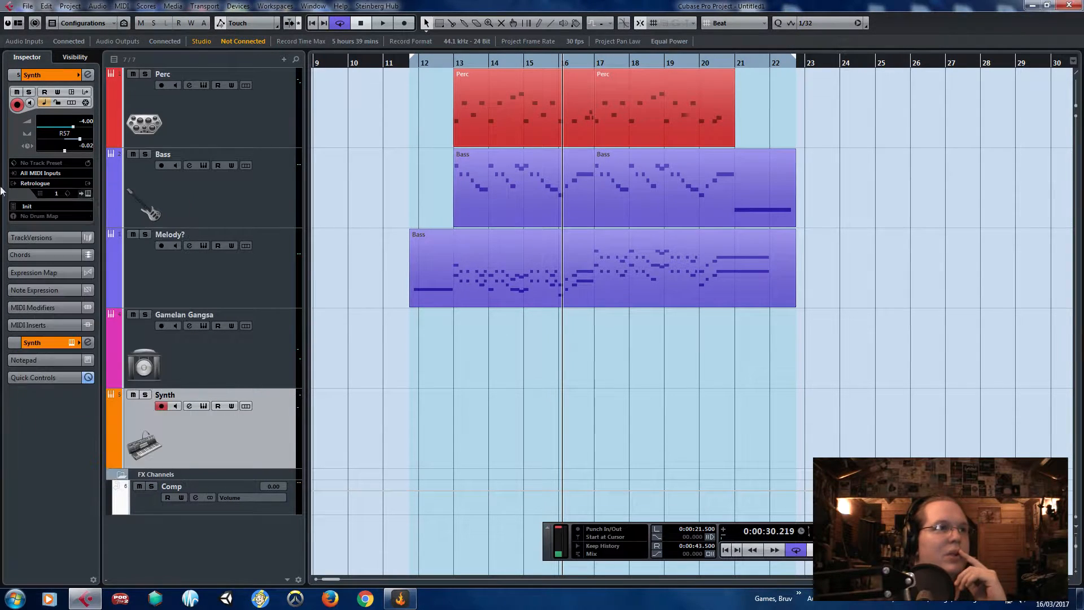
click(87, 194)
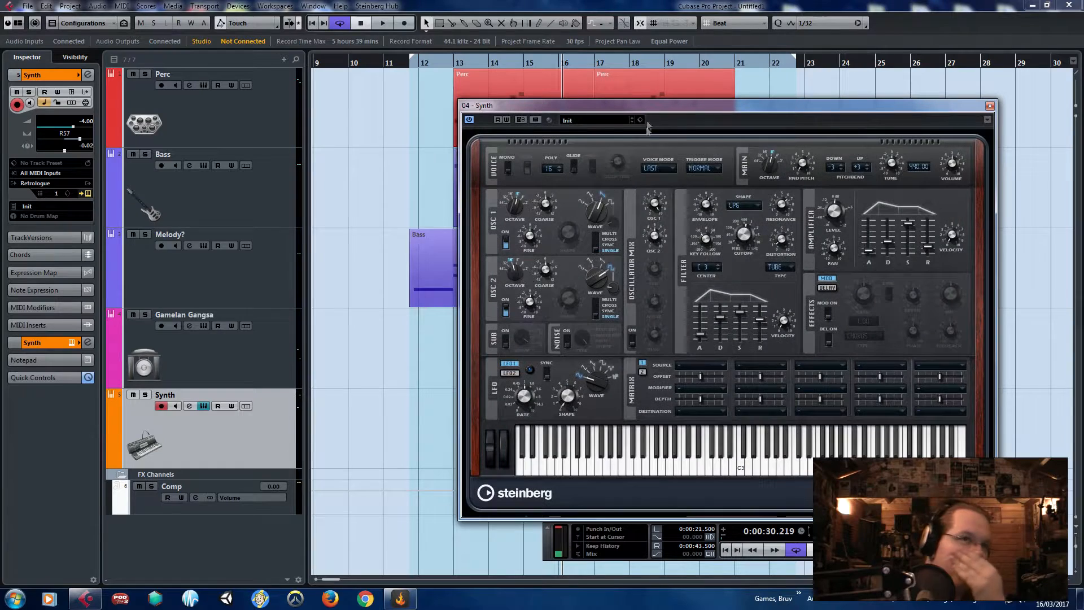
- Search the Retrologue presets for "arp", load the Carpets preset and close the instrument
click(641, 120)
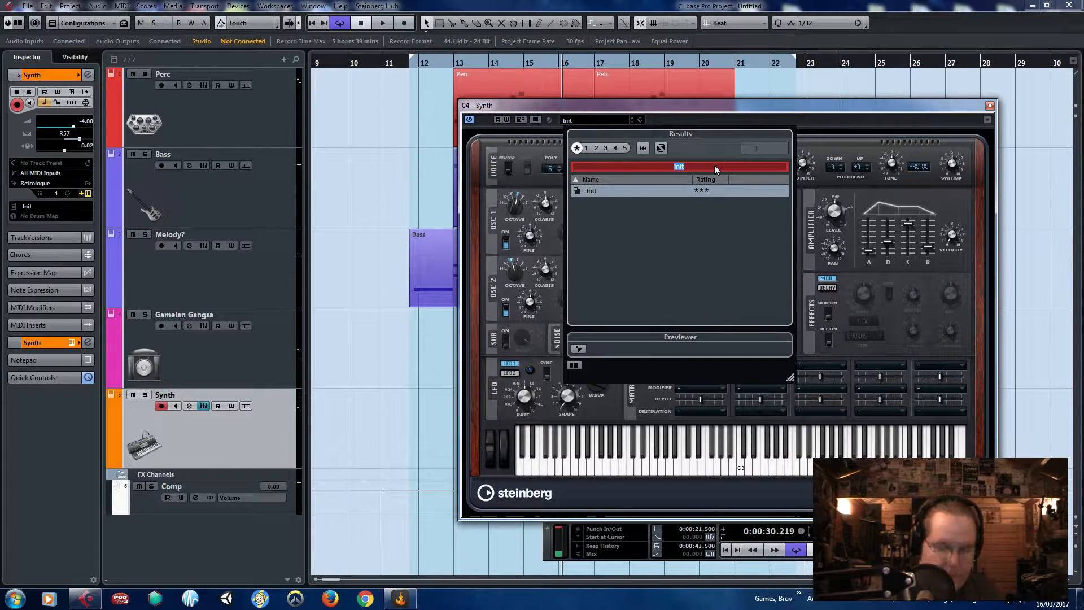
text(arp)
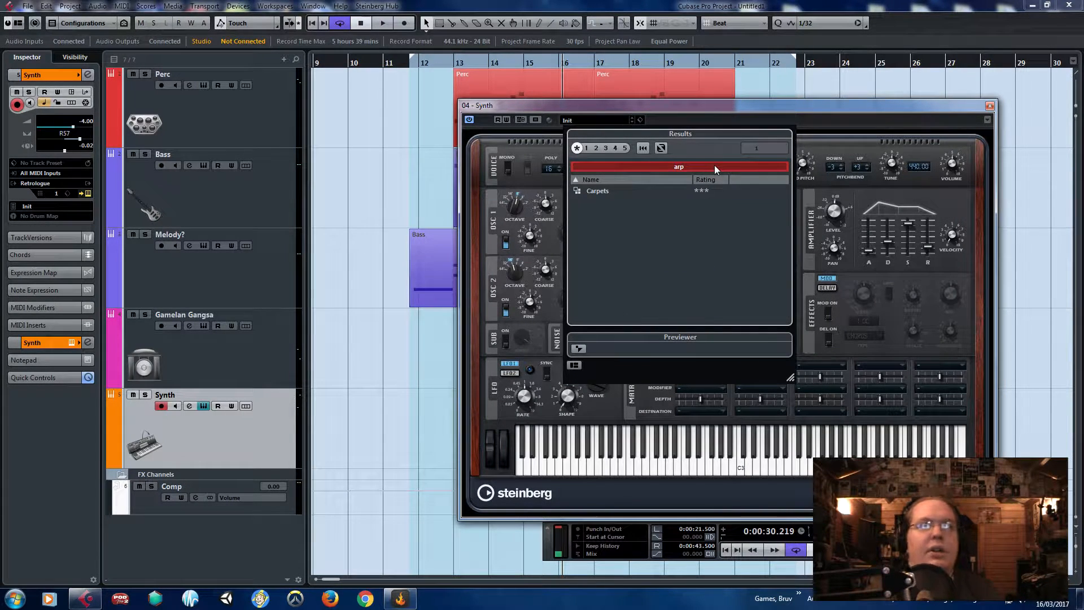
double_click(641, 191)
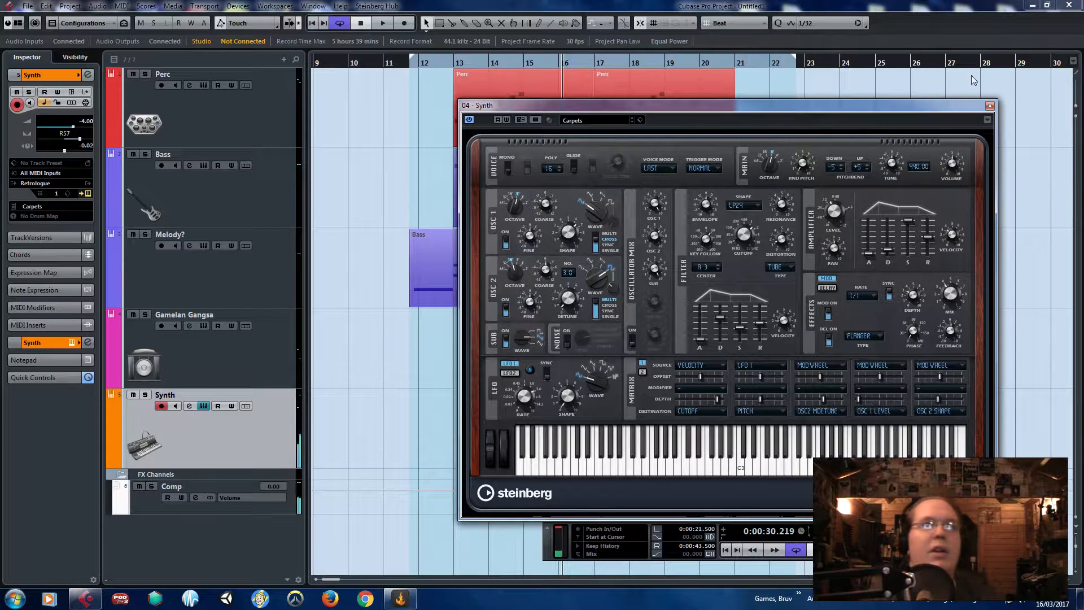
click(990, 106)
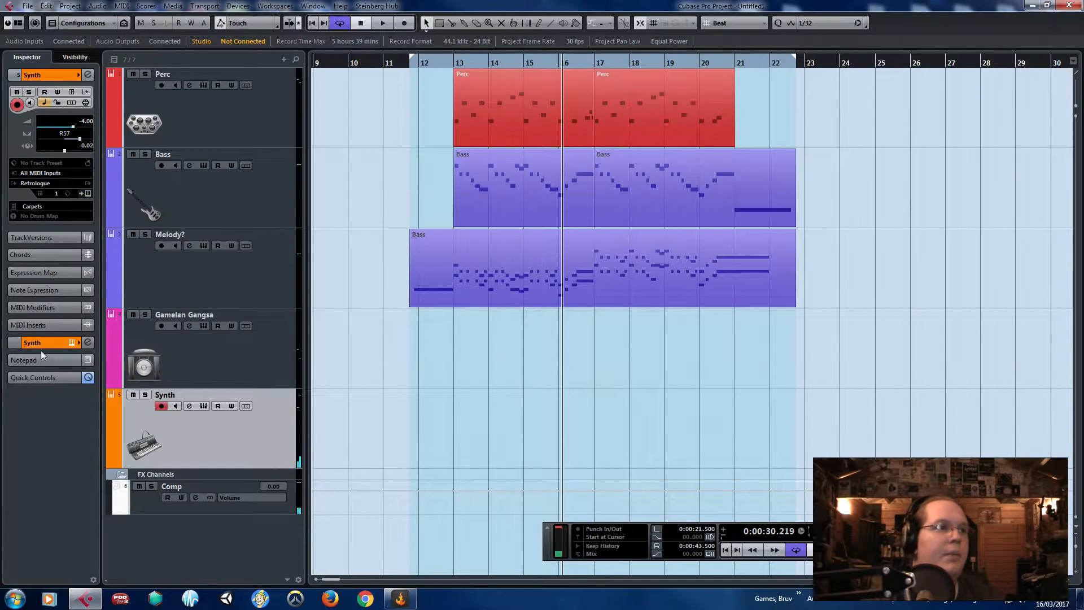
- Add the Arpache SX arpeggiator as the Synth track's first MIDI insert and close its window
click(39, 310)
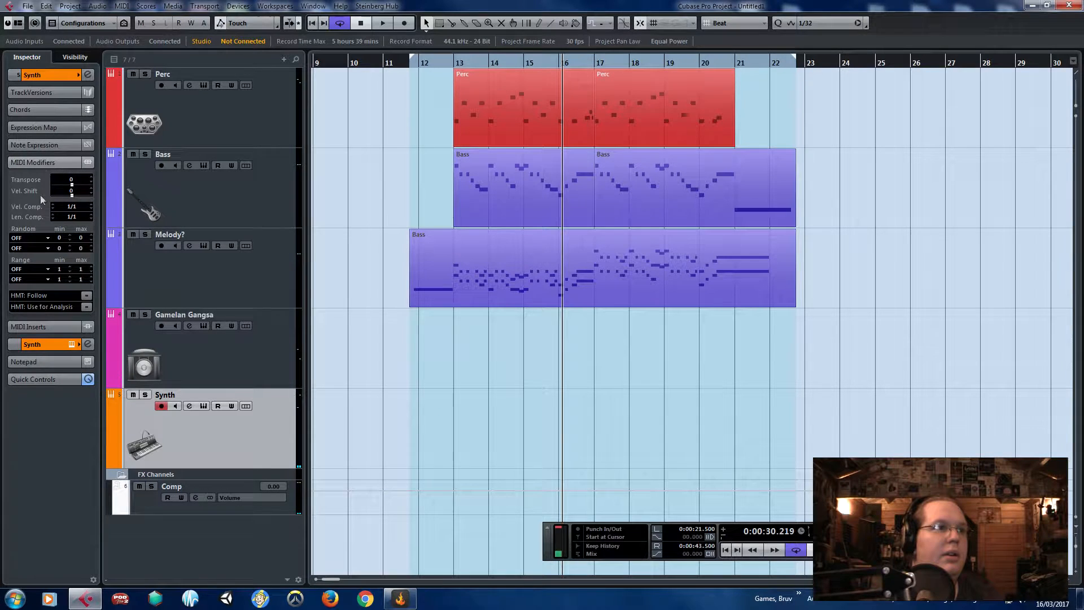
click(41, 324)
click(17, 204)
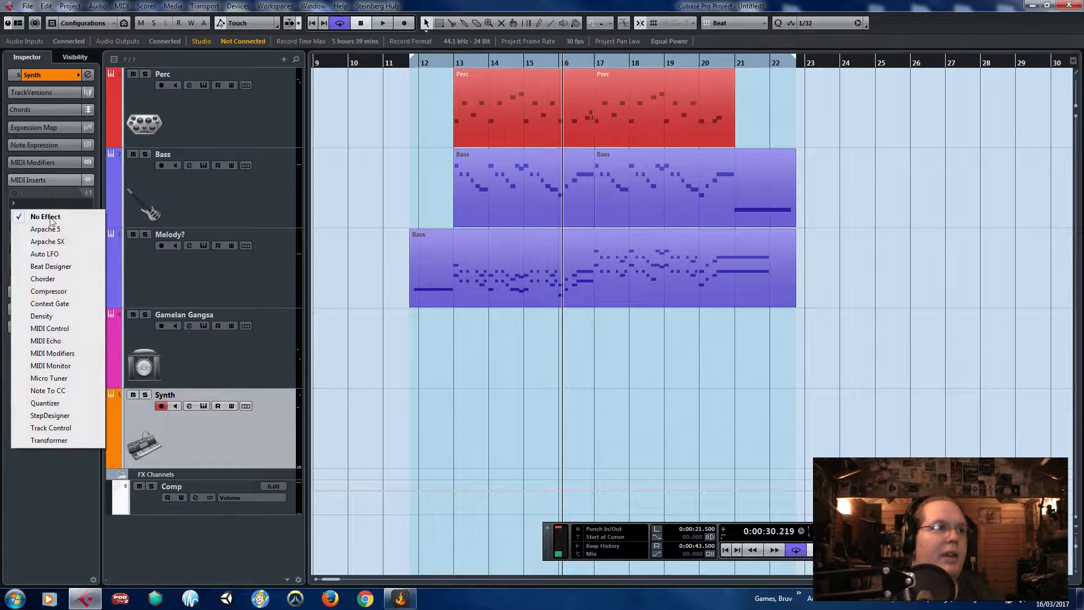
click(47, 242)
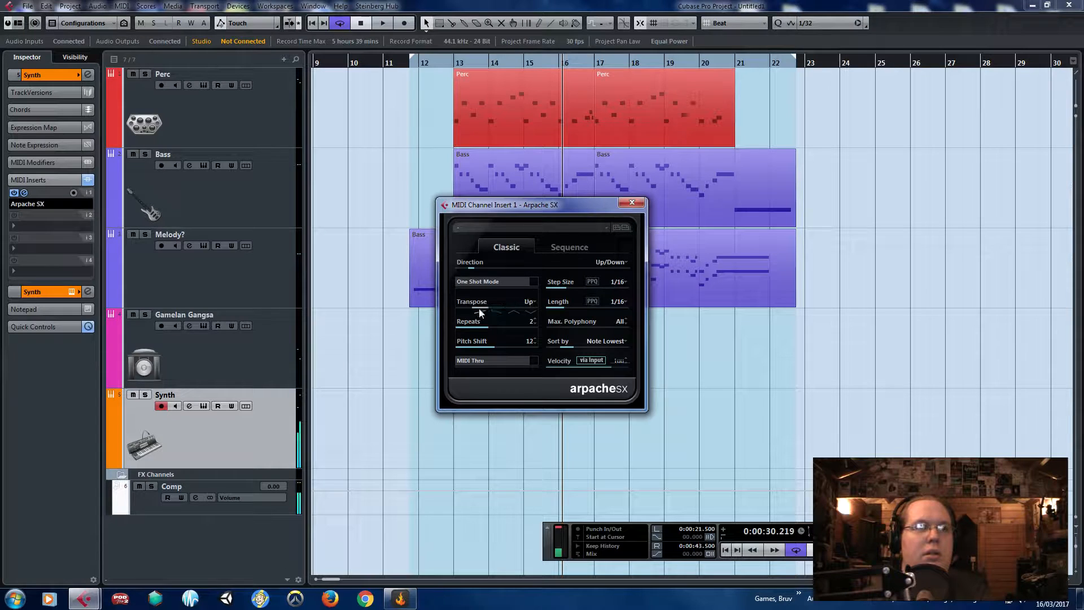
click(632, 203)
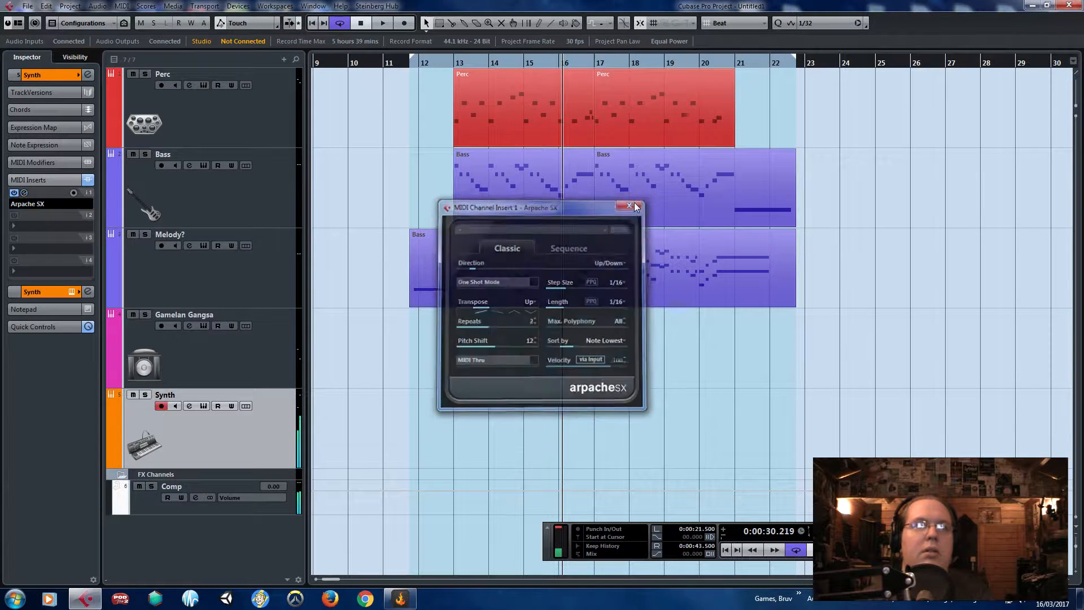
- Copy the Melody? part onto the Synth track and open the copy in the Key Editor
click(551, 299)
drag(569, 306, 509, 409)
double_click(509, 409)
- Delete the copied part's notes that lie before beat 4 of bar 18
click(240, 391)
key(Delete)
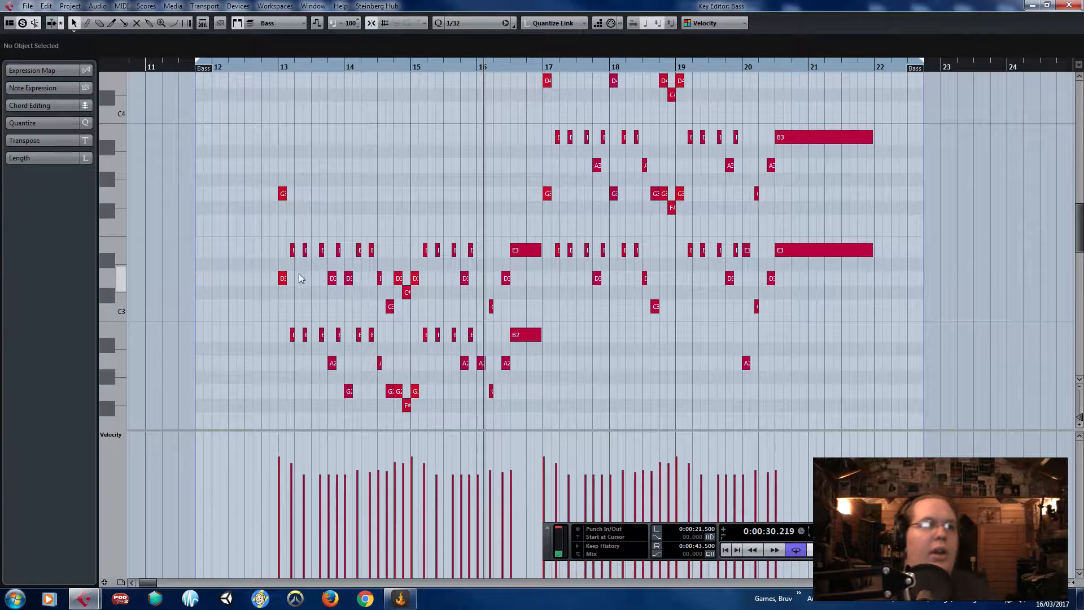
drag(243, 121, 616, 429)
key(Delete)
scroll(601, 405, up, 2)
drag(505, 123, 641, 376)
scroll(645, 344, up, 3)
drag(600, 205, 668, 396)
key(Delete)
- Copy the D4/G3 pair to bar 17 as one-bar B3 and E3 notes, and duplicate them at bar 18 with three-beat length
drag(688, 230, 662, 134)
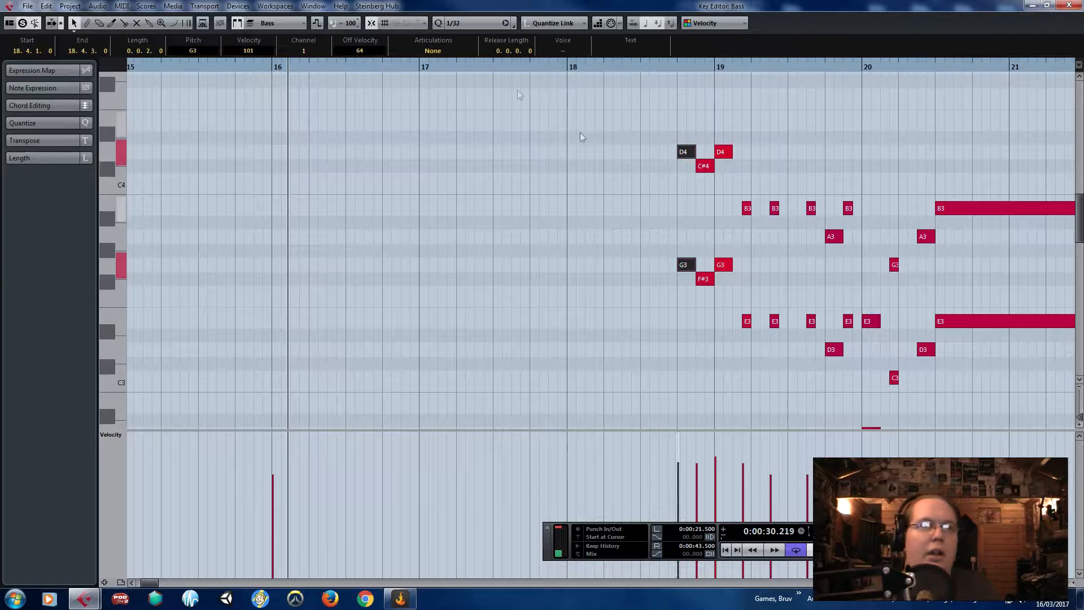
click(419, 67)
key(ctrl+v)
scroll(435, 269, up, 1)
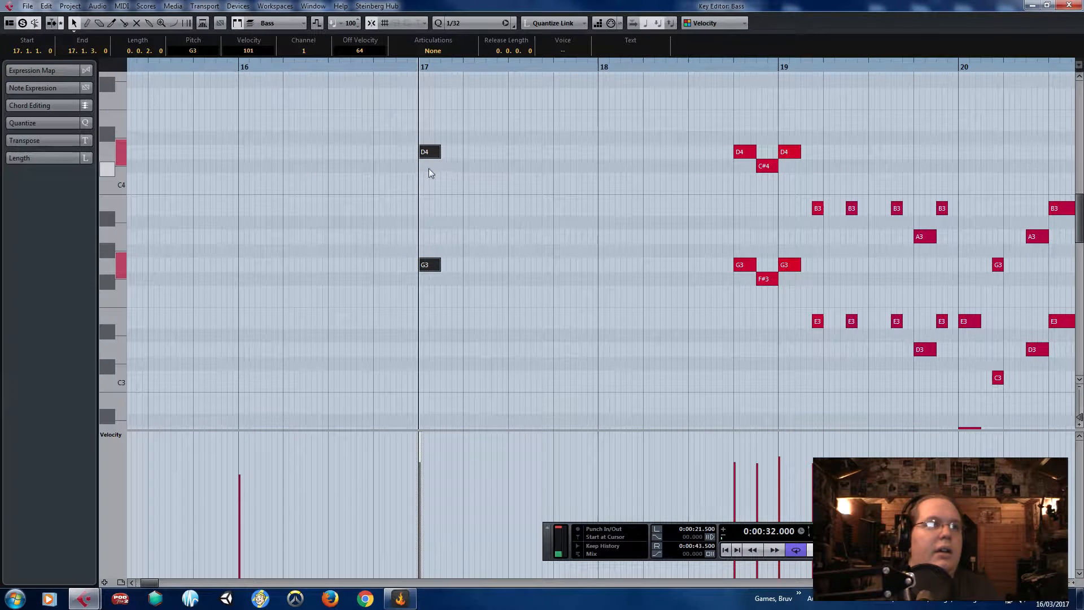
drag(429, 152, 591, 212)
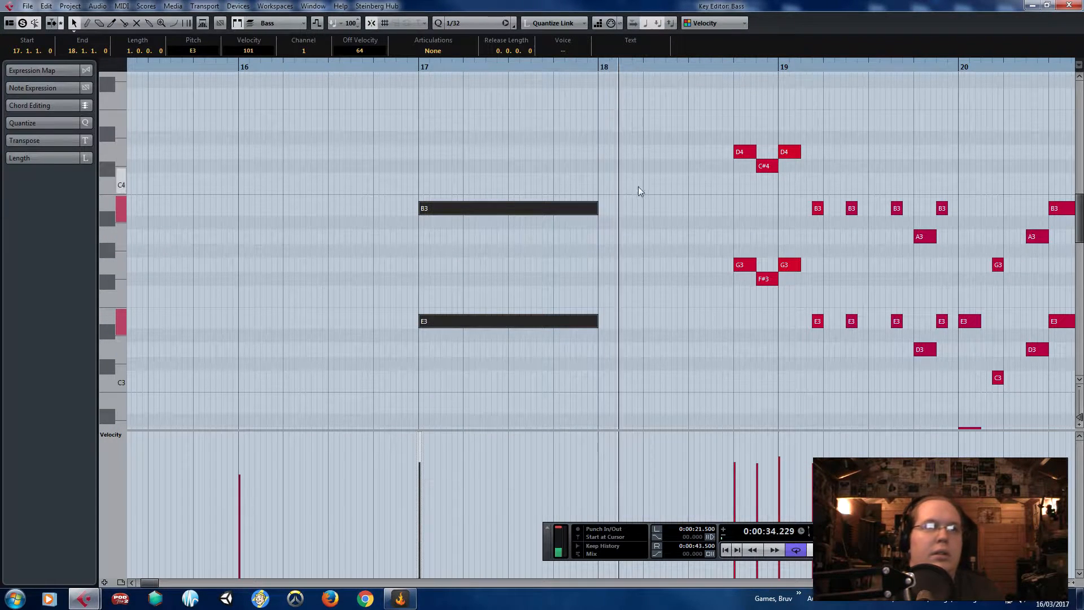
key(alt+d)
drag(777, 203, 734, 212)
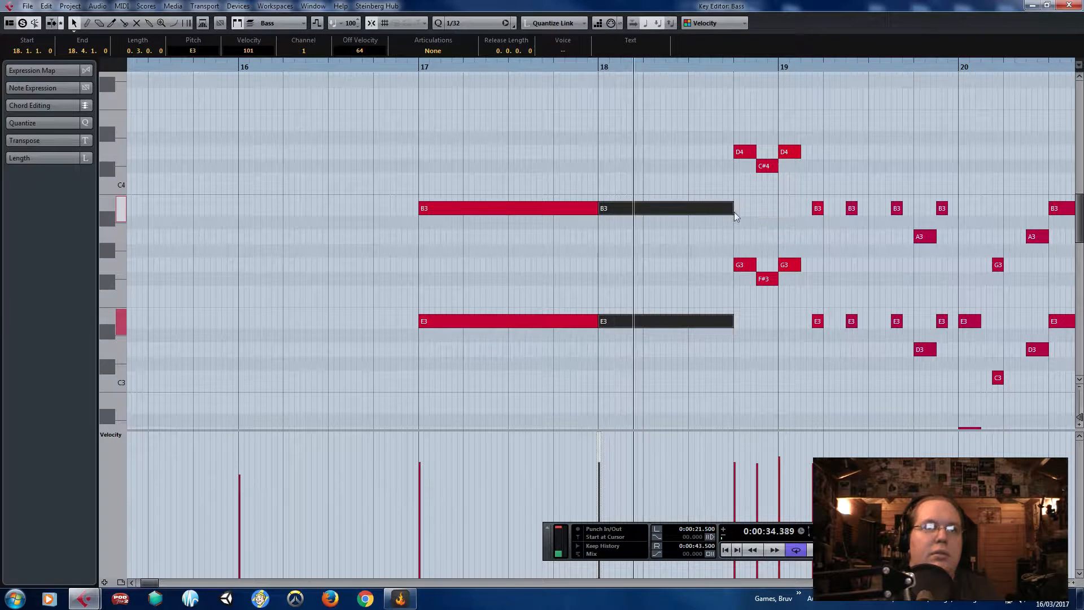
- Delete all remaining melody notes from bar 19 to the end of the part
click(918, 122)
drag(920, 122, 1080, 126)
scroll(446, 148, down, 1)
scroll(377, 164, up, 1)
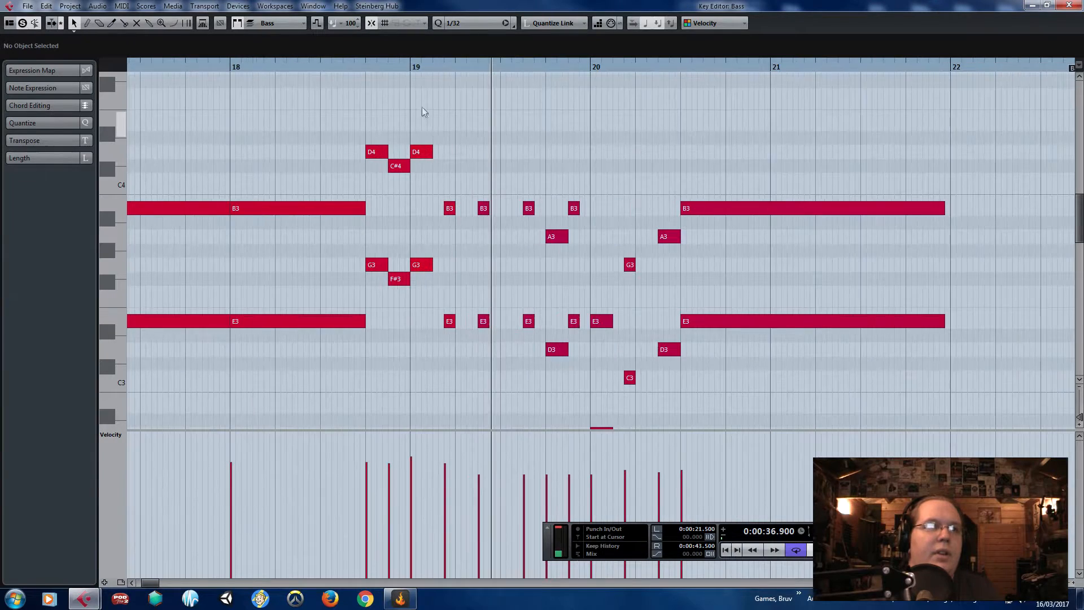
drag(429, 235, 664, 425)
key(Delete)
key(Delete)
key(Delete)
- Duplicate the bar 18 B3/E3 pair to the start of bar 19 and play from beat 4 of bar 18
scroll(616, 248, up, 1)
scroll(509, 317, left, 3)
mouse_move(472, 353)
mouse_down()
mouse_move(443, 235)
mouse_move(507, 76)
mouse_up()
key(ctrl+d)
drag(623, 149, 665, 156)
click(556, 64)
key(space)
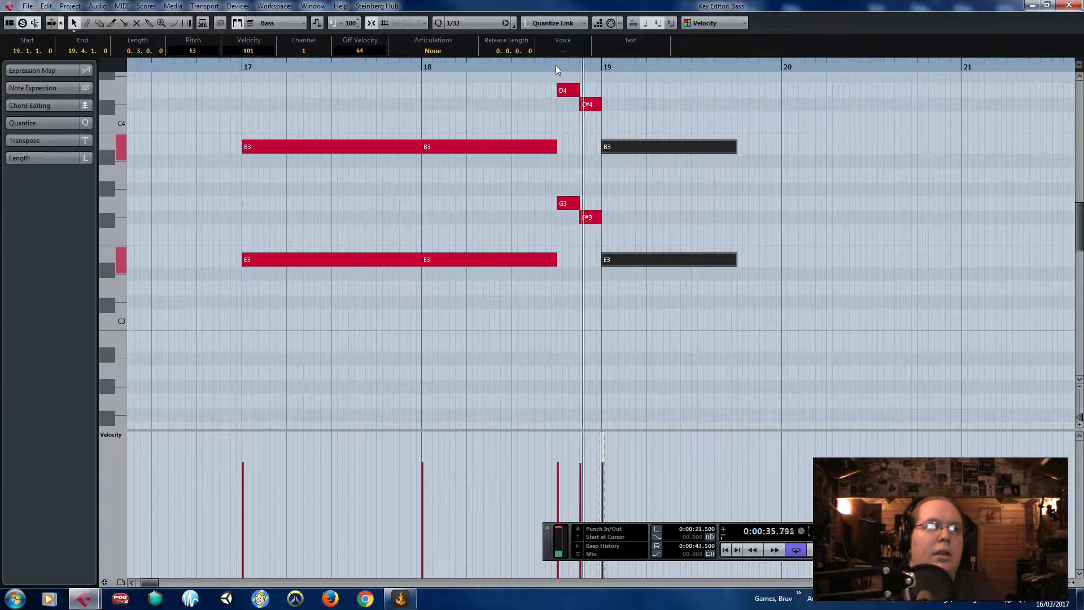
- Duplicate the B3/E3 pair to bar 20, changing it to F#3 and B2 with a length of one bar
click(731, 145)
drag(733, 130, 740, 264)
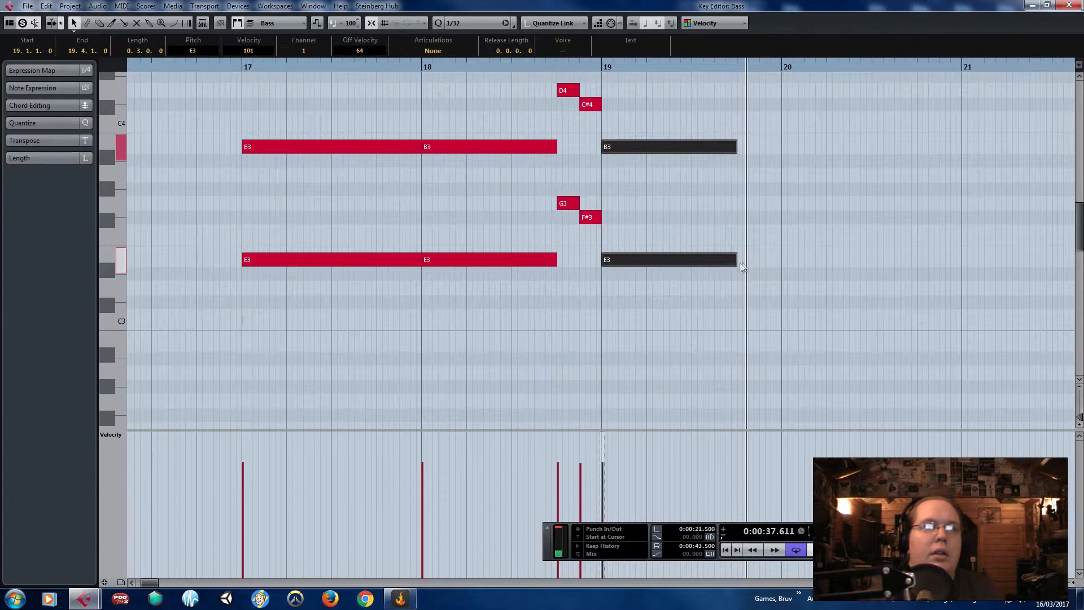
key(alt+d)
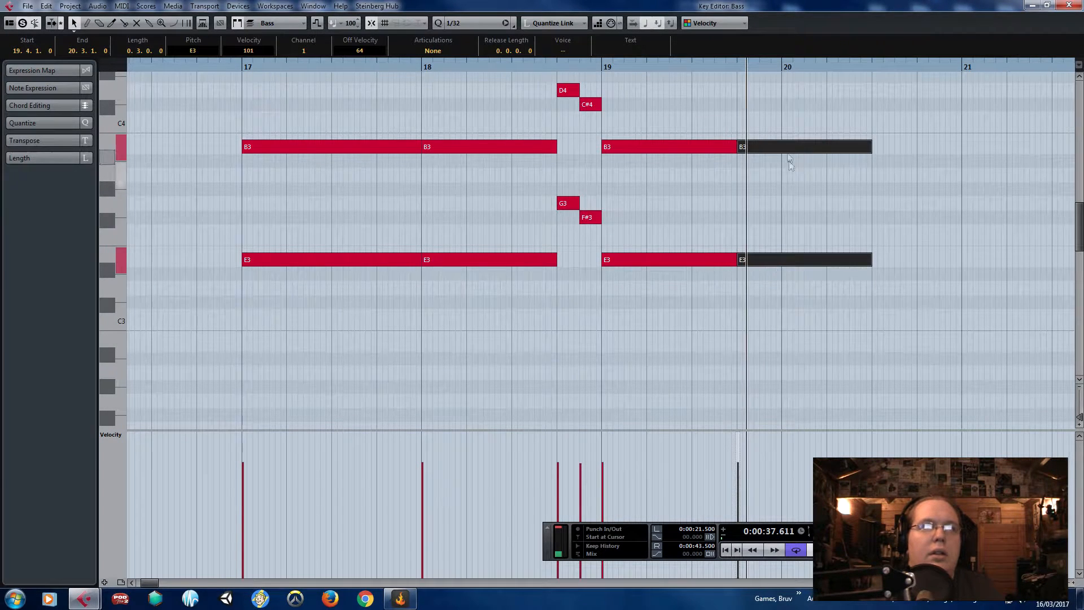
drag(799, 152, 835, 222)
drag(916, 222, 955, 233)
click(957, 235)
drag(939, 177, 931, 431)
drag(758, 300, 696, 105)
- Lengthen the B3/E3 pair at bar 19 to one full bar and play the passage from bar 17
drag(736, 139, 779, 151)
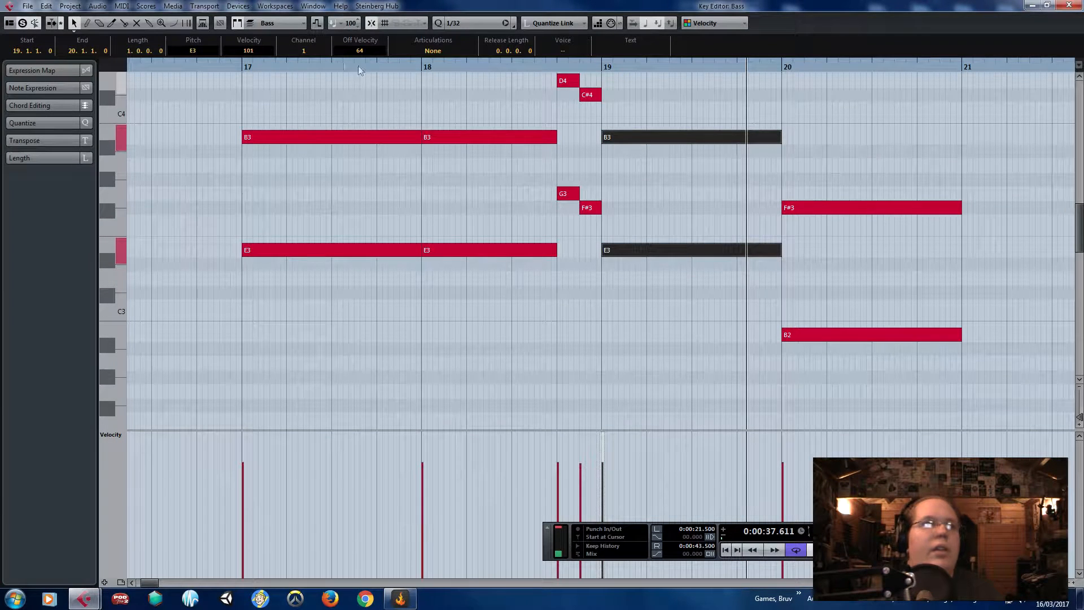
click(272, 62)
click(378, 188)
scroll(373, 176, up, 2)
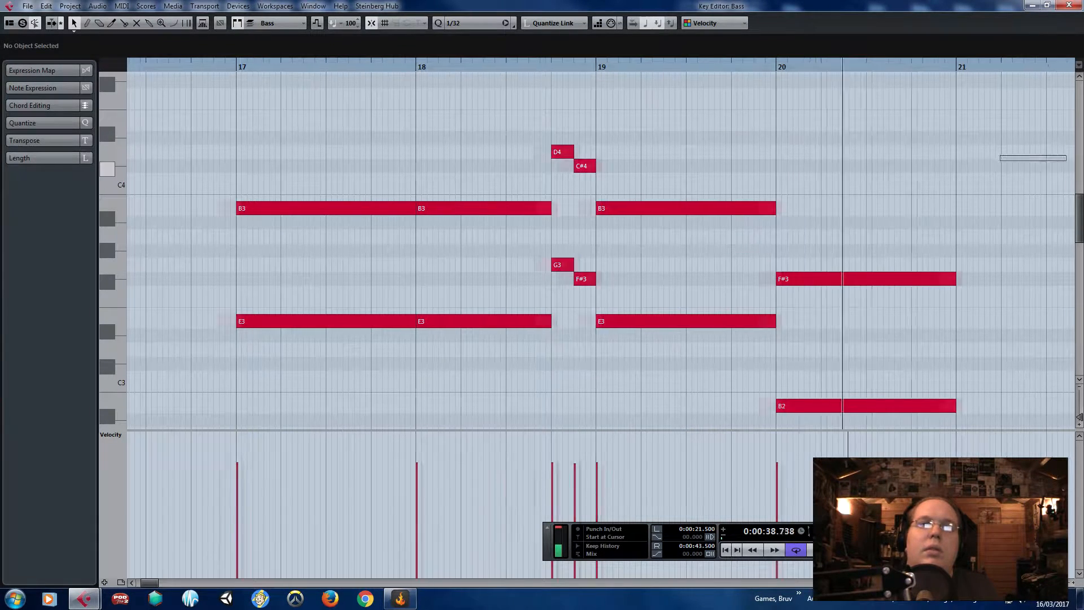
- Move the bar 20 pair to A3 and D3 and play from bar 20
drag(773, 322, 754, 434)
drag(710, 360, 709, 299)
click(680, 66)
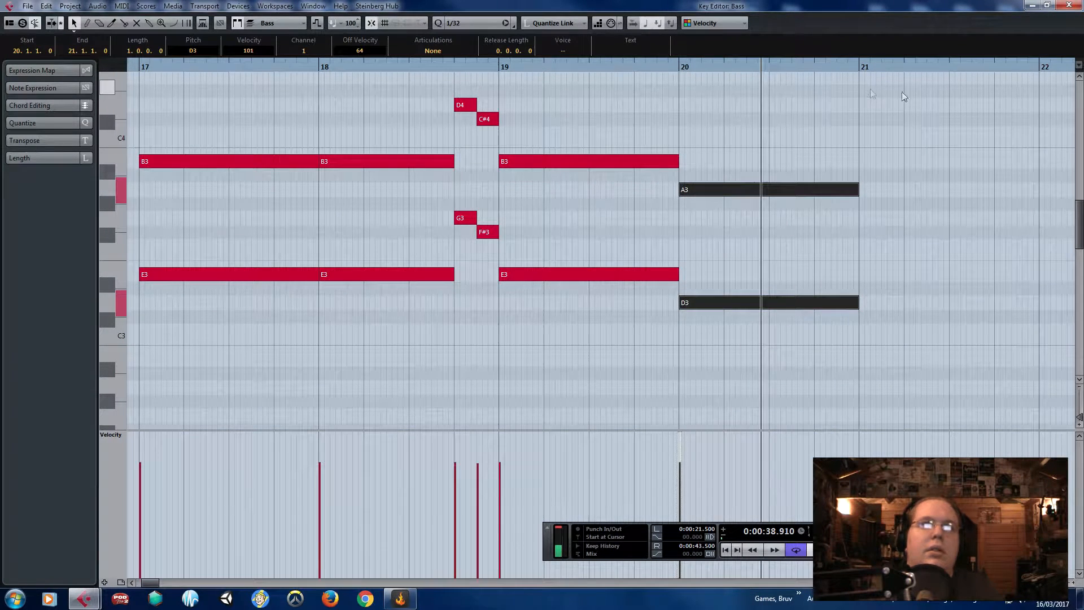
- Delete the A3/D3 pair at bar 20 and close the Key Editor
key(Delete)
scroll(554, 191, down, 2)
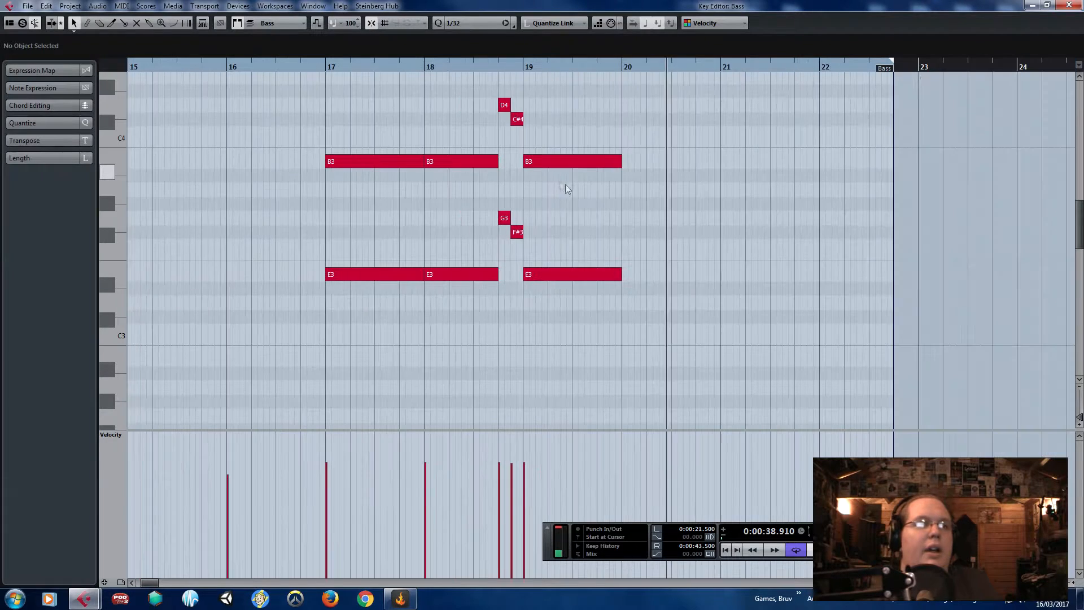
click(1070, 5)
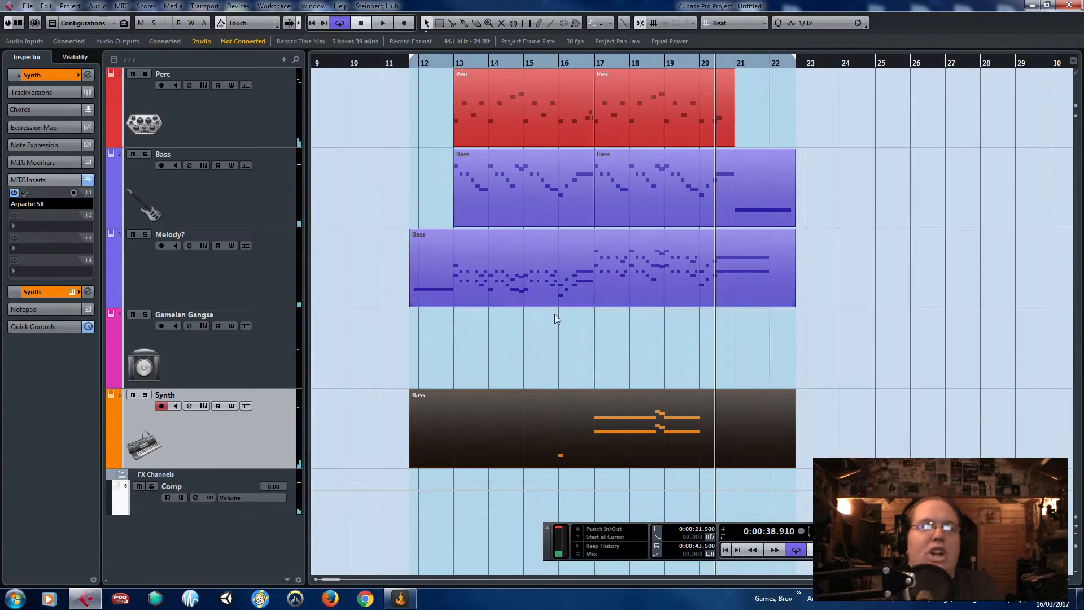
- Reopen the Synth part, raise the sustained notes from bar 17 onward by one octave, and play from bar 17
scroll(648, 349, up, 2)
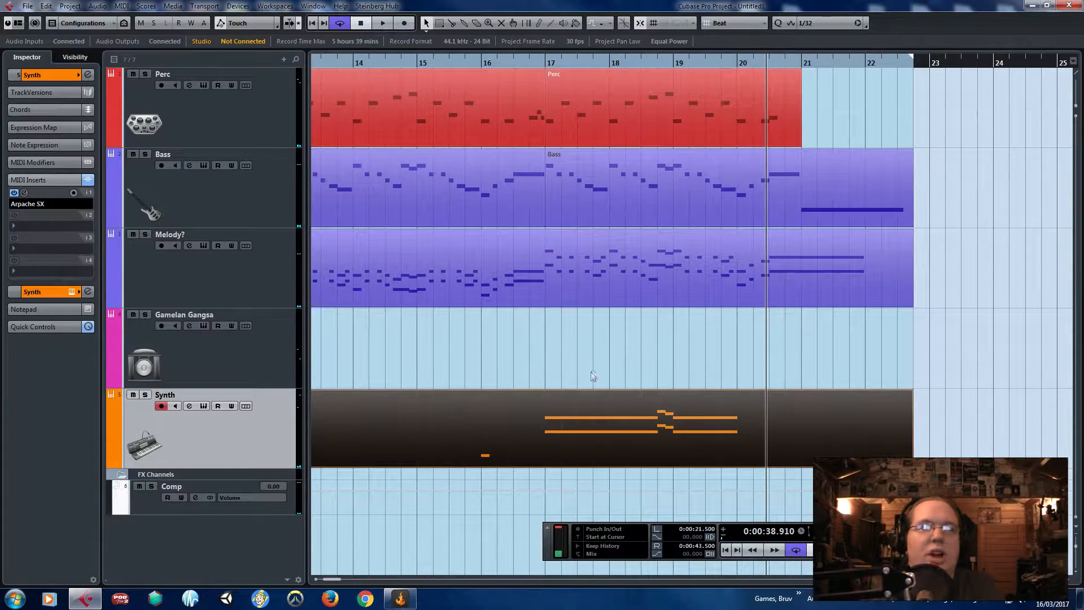
double_click(540, 424)
drag(722, 298, 520, 68)
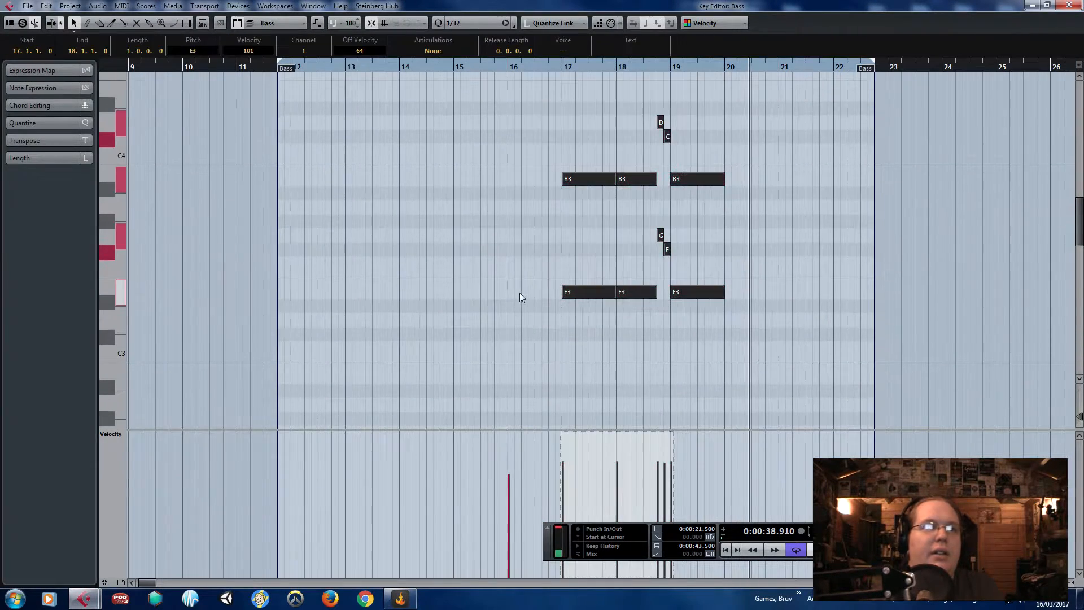
scroll(572, 311, up, 2)
scroll(592, 363, up, 2)
drag(592, 363, 590, 165)
click(569, 67)
key(space)
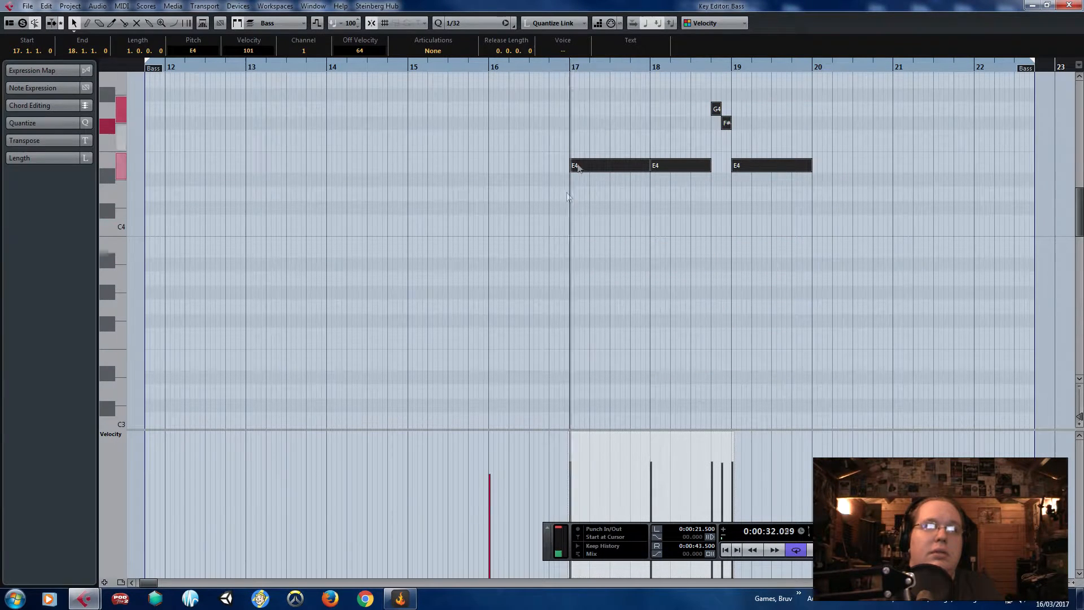
- Delete the upper harmony notes, keeping only the lower E4, G4 and F#4 line, and replay from bar 17
scroll(549, 248, up, 3)
click(538, 238)
drag(514, 123, 835, 235)
key(Delete)
drag(575, 72, 566, 67)
scroll(729, 299, up, 2)
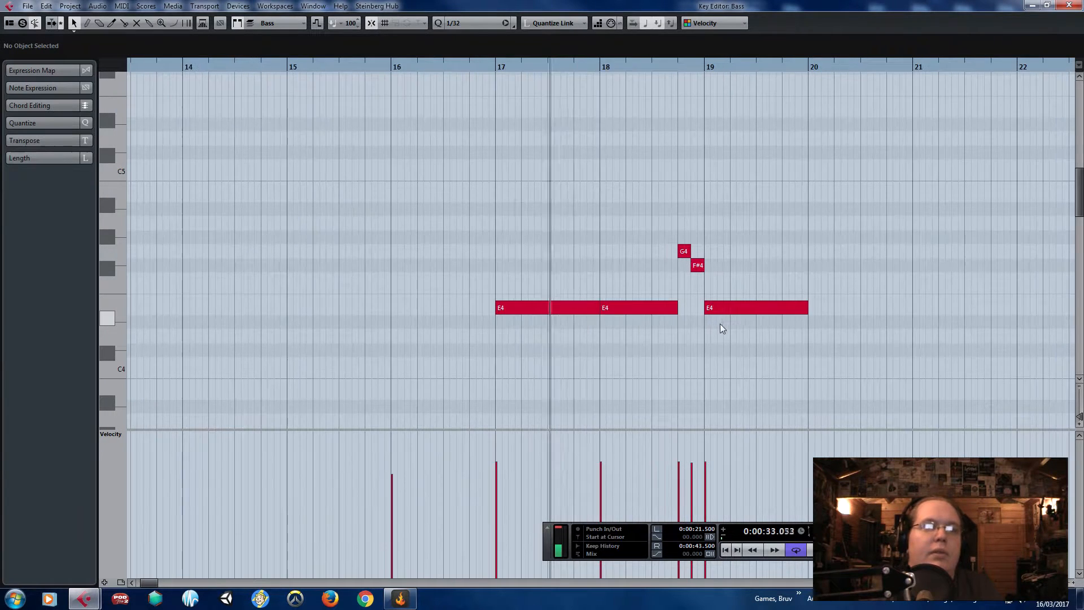
- Close the Key Editor, stop playback and delete the copied part from the Synth track
drag(854, 169, 447, 315)
click(1078, 4)
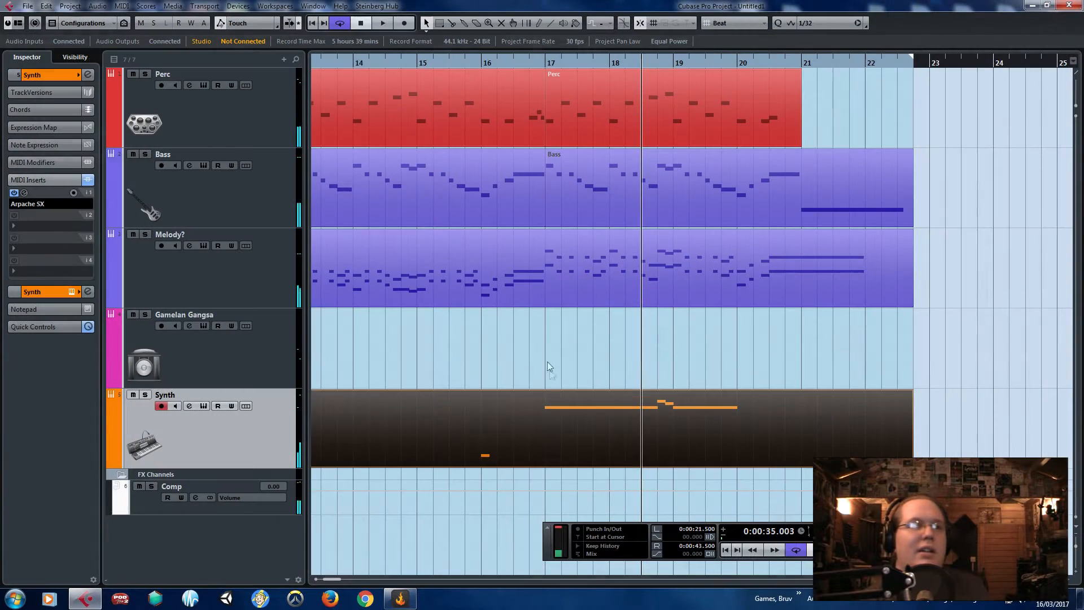
key(g)
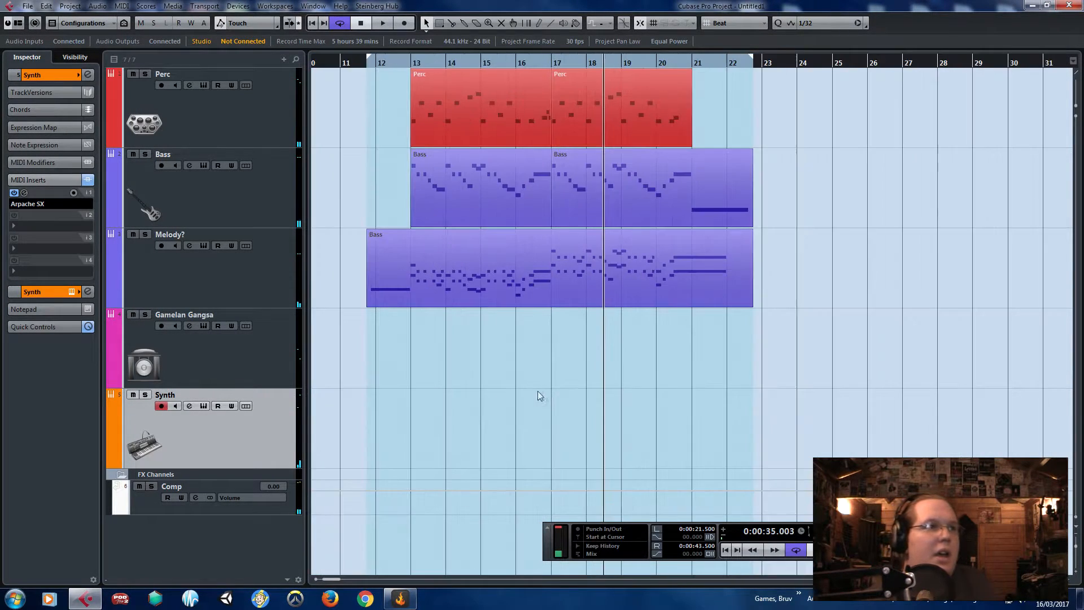
- Replace the Synth track's instrument with Padshop
click(62, 76)
click(31, 184)
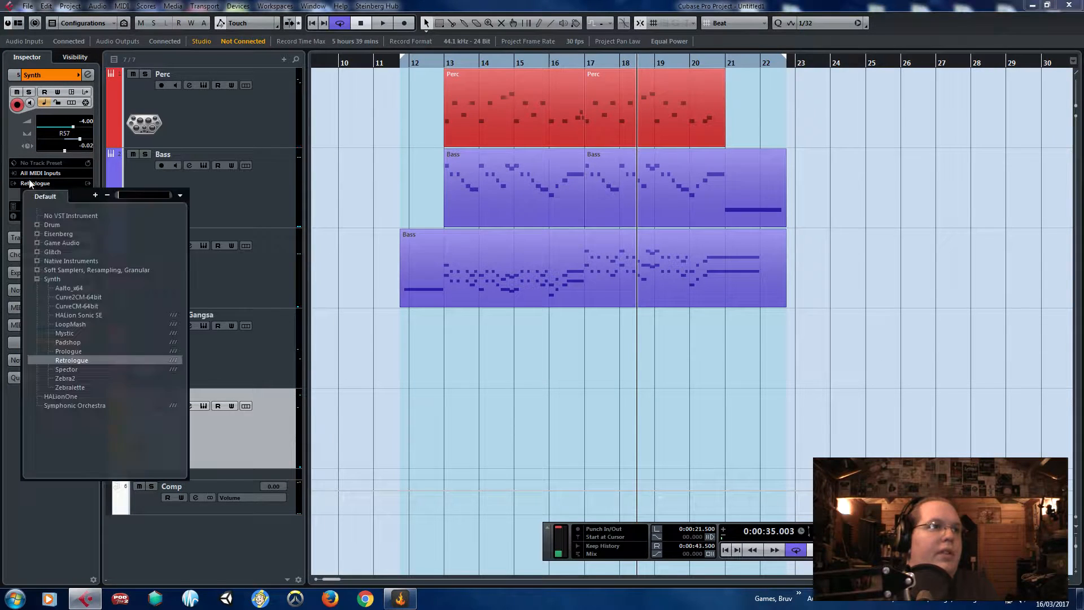
click(74, 345)
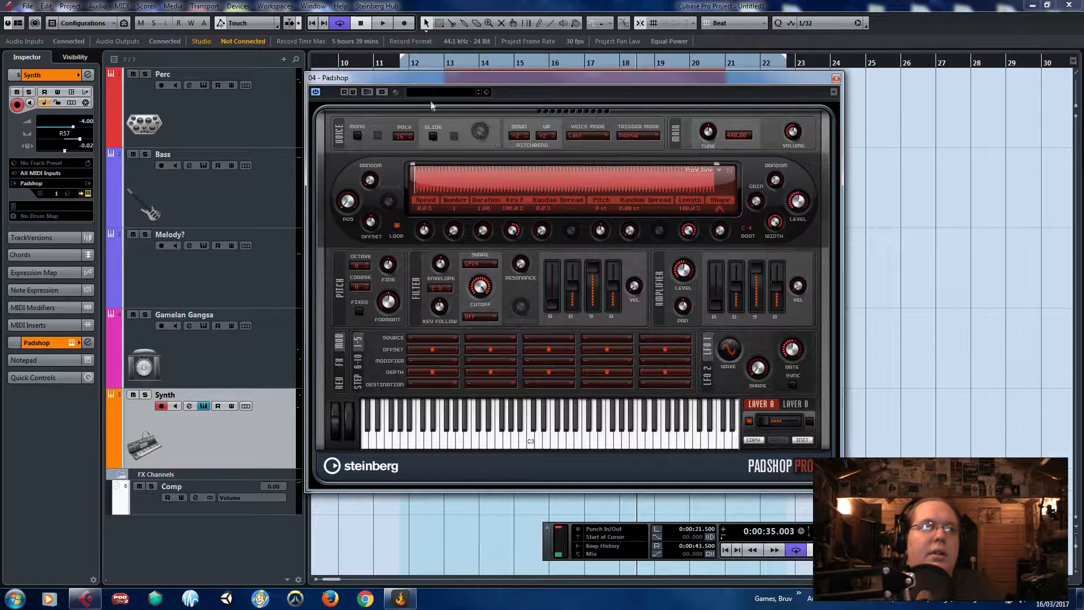
- Search the Padshop presets for "odd", "weird" and "wei", load the Lightweight preset and close the instrument window
click(447, 94)
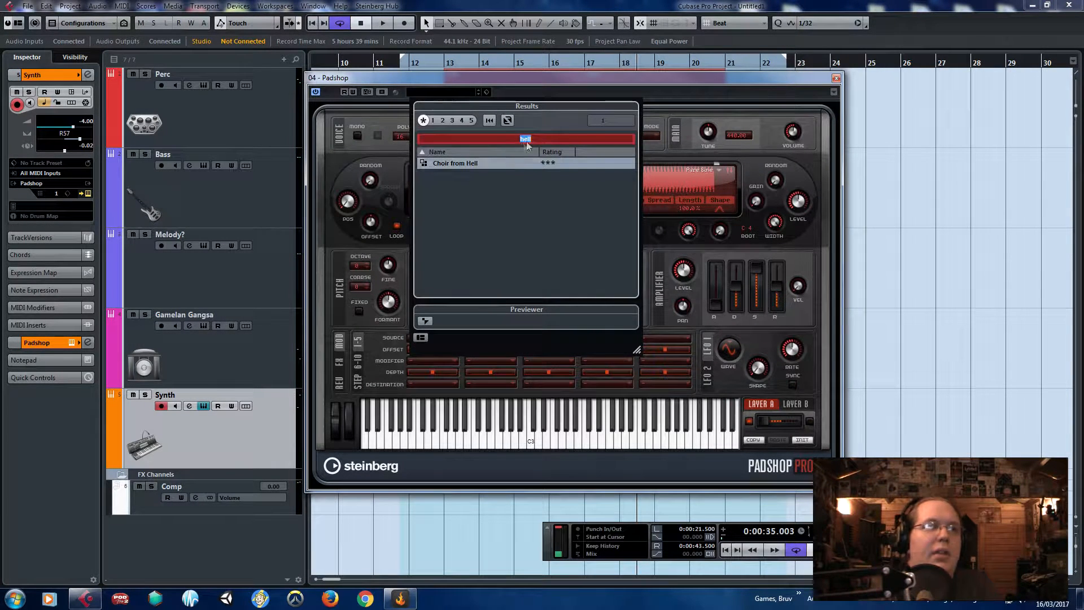
key(BackSpace)
text(odd)
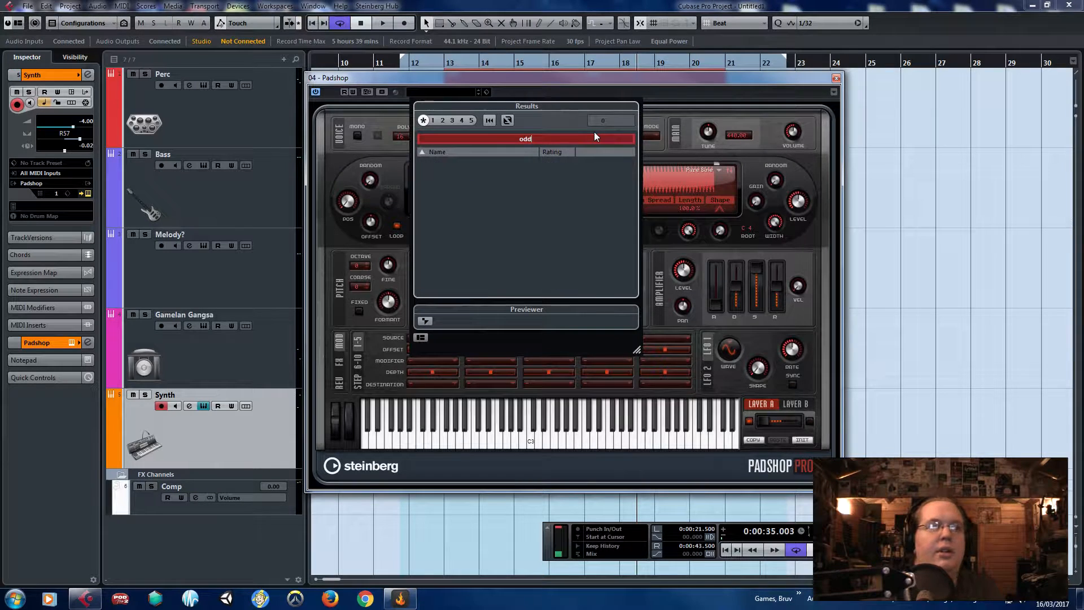
text(eir)
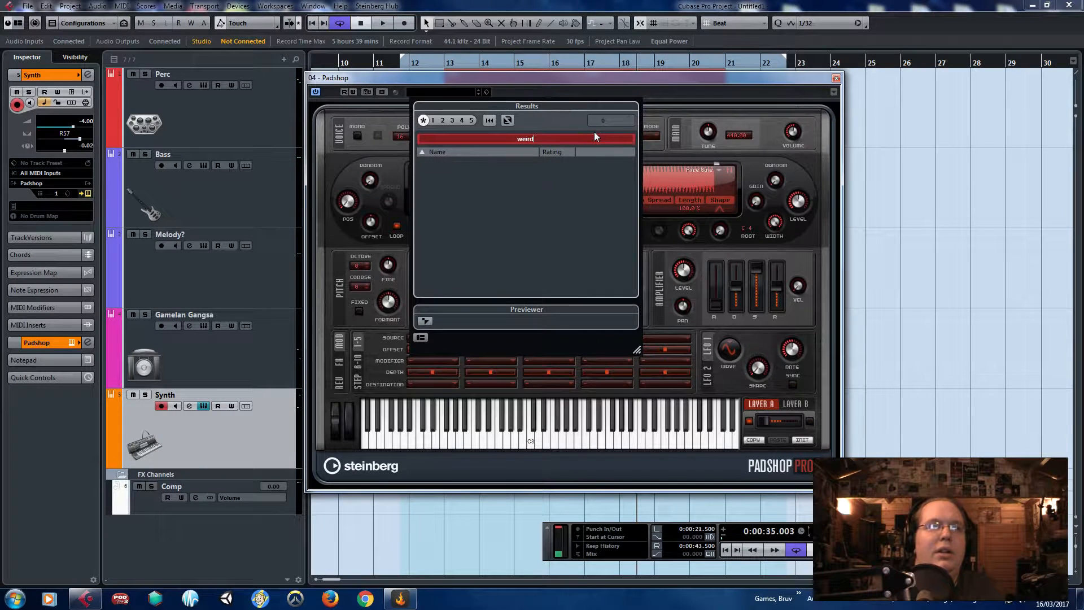
key(BackSpace)
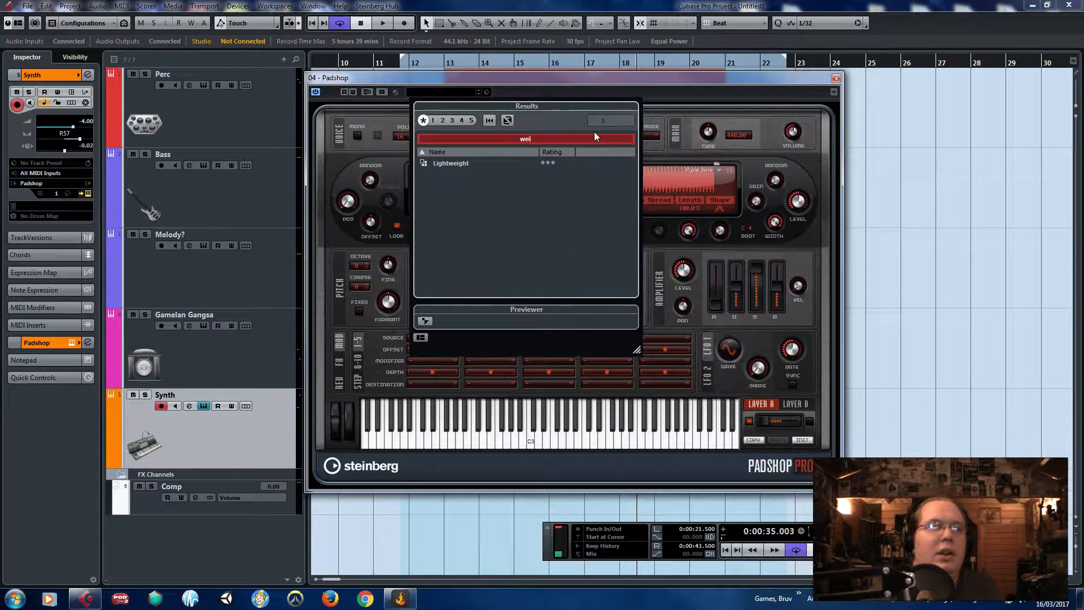
double_click(460, 164)
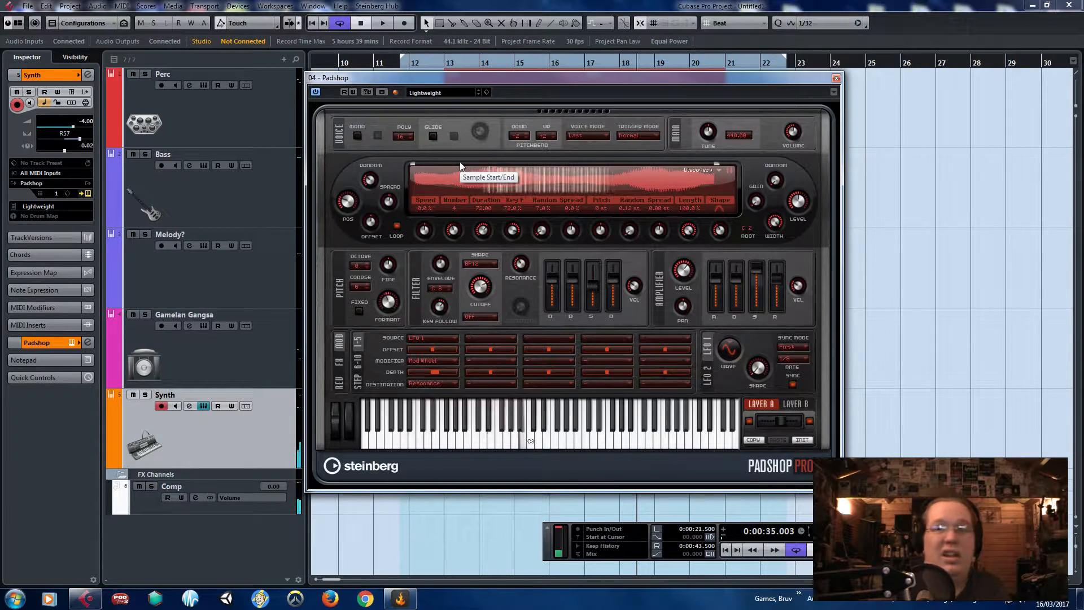
click(836, 78)
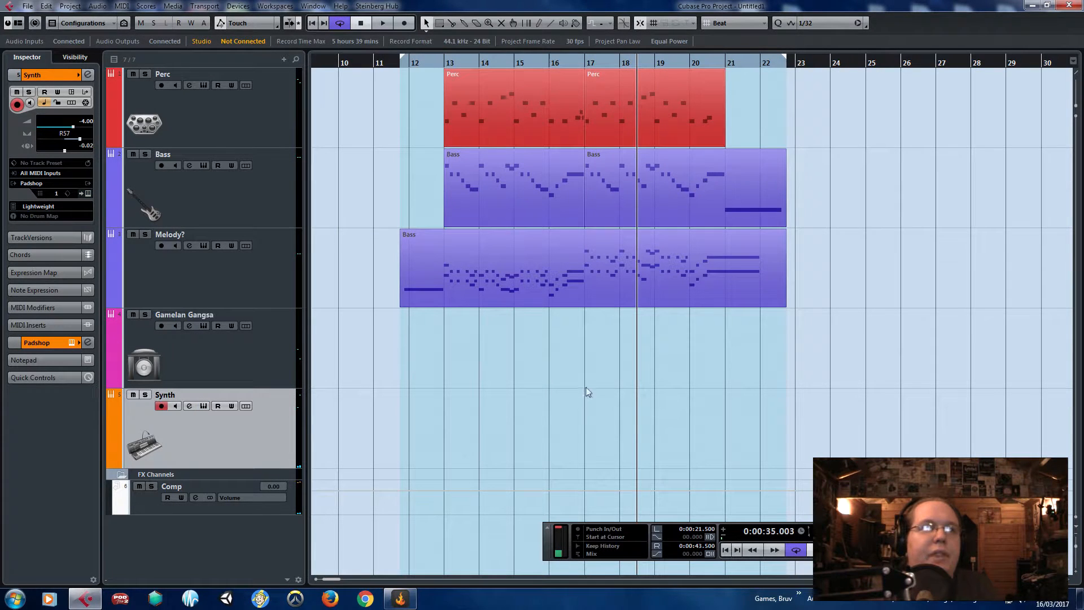
- Copy the second Bass part onto the Synth track at bar 13 and extend its end to about 22.3
click(686, 182)
key(ctrl+c)
key(ctrl+v)
drag(733, 446, 551, 444)
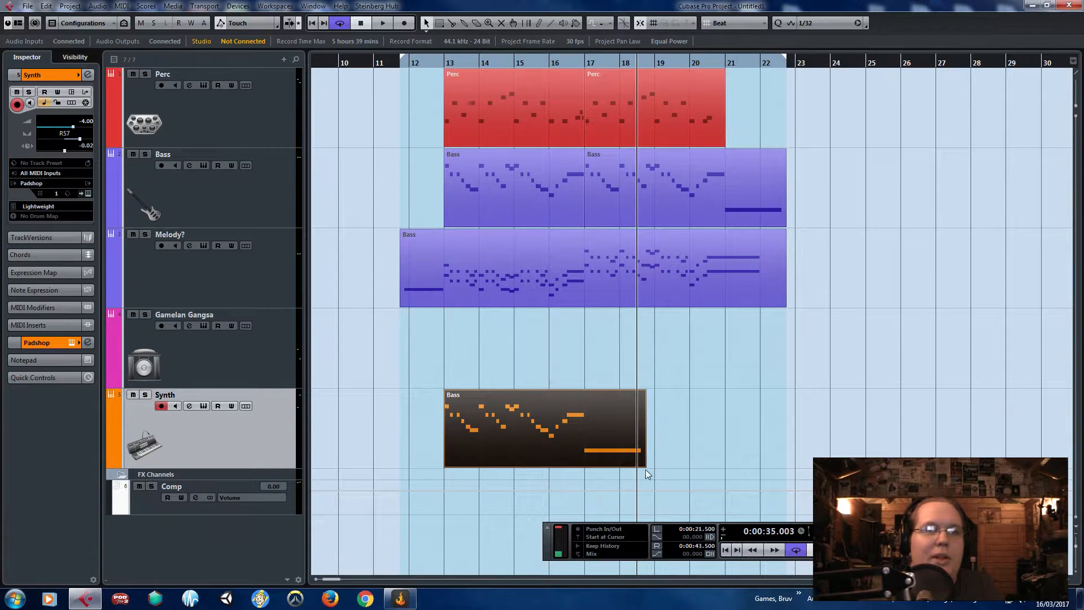
drag(661, 467, 779, 473)
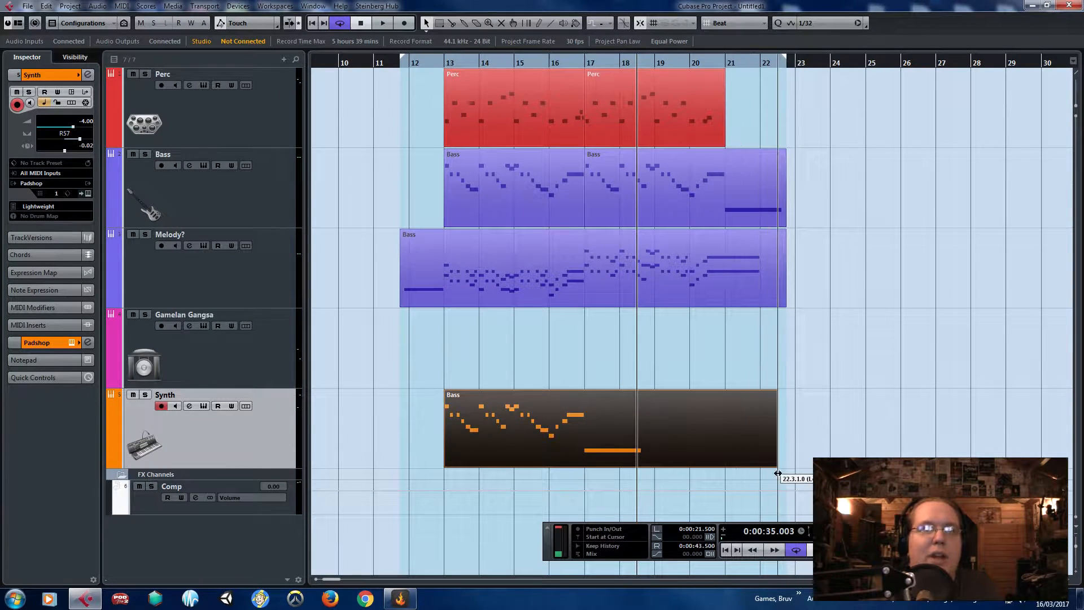
- Open the Synth part for note editing and delete every note except the sustained E1 at bar 17
double_click(709, 421)
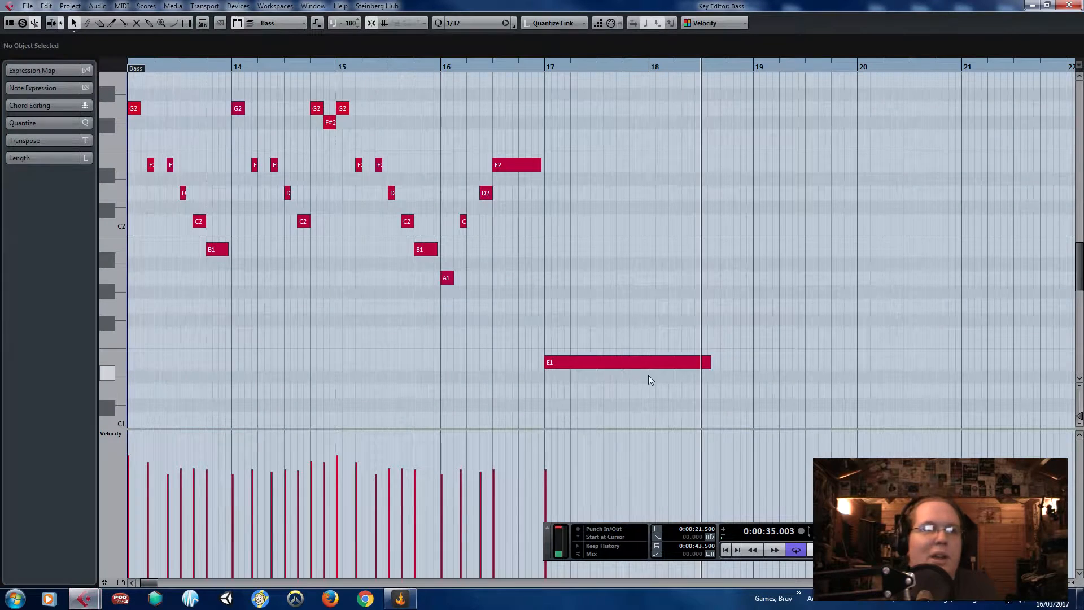
scroll(650, 378, down, 3)
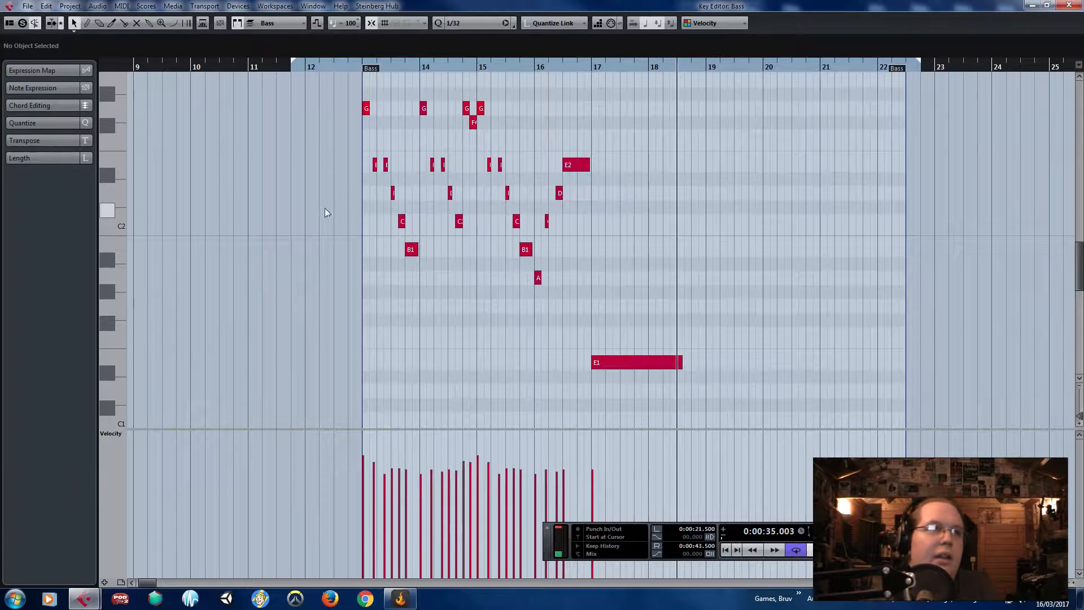
scroll(432, 246, up, 3)
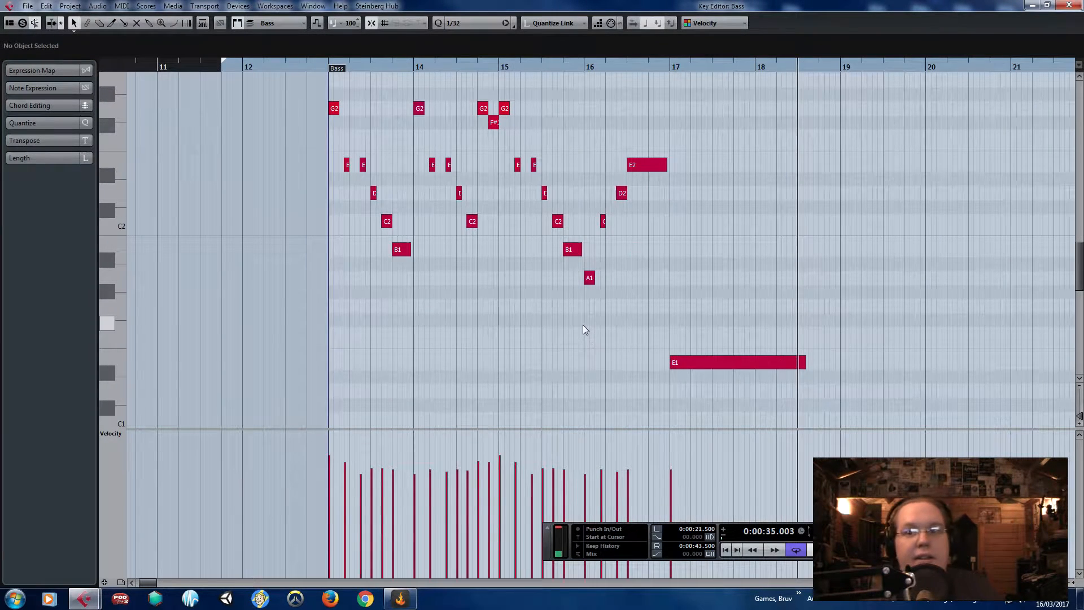
drag(711, 290, 232, 62)
key(Delete)
scroll(640, 268, down, 4)
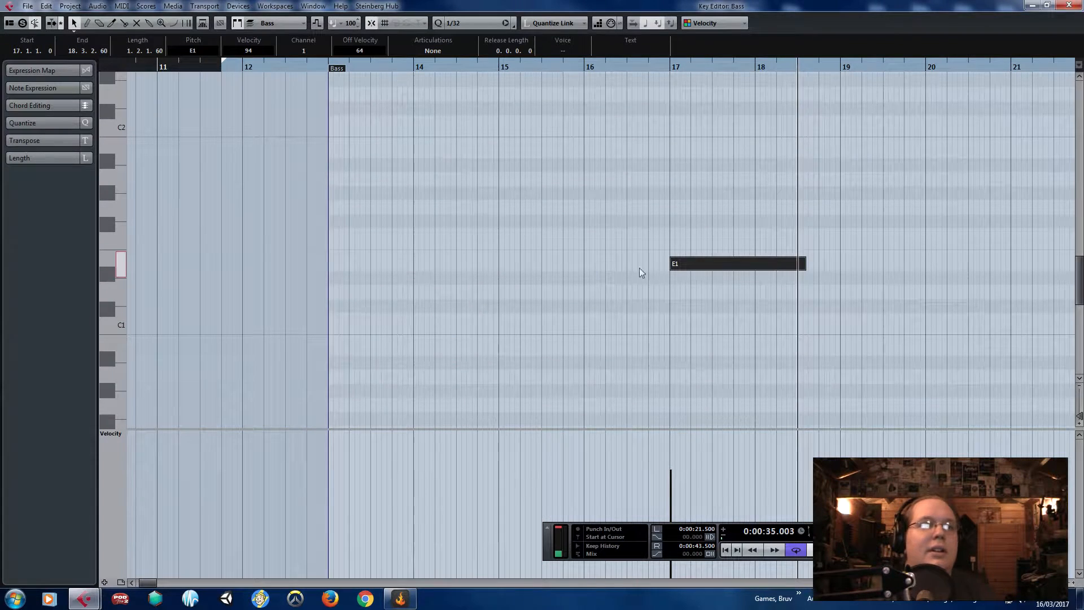
- Move the sustained E1 note to bar 13, raise it to E4 and lengthen it to just past bar 16
drag(712, 264, 369, 128)
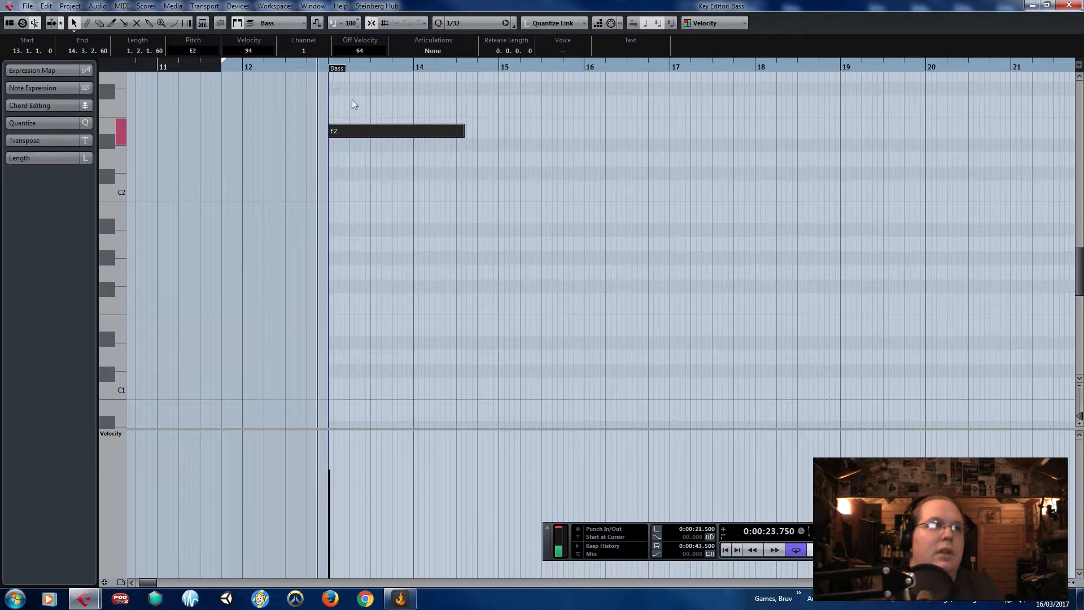
scroll(474, 236, up, 3)
drag(463, 273, 600, 277)
scroll(428, 276, up, 1)
drag(364, 345, 363, 148)
scroll(363, 148, up, 3)
drag(369, 285, 364, 107)
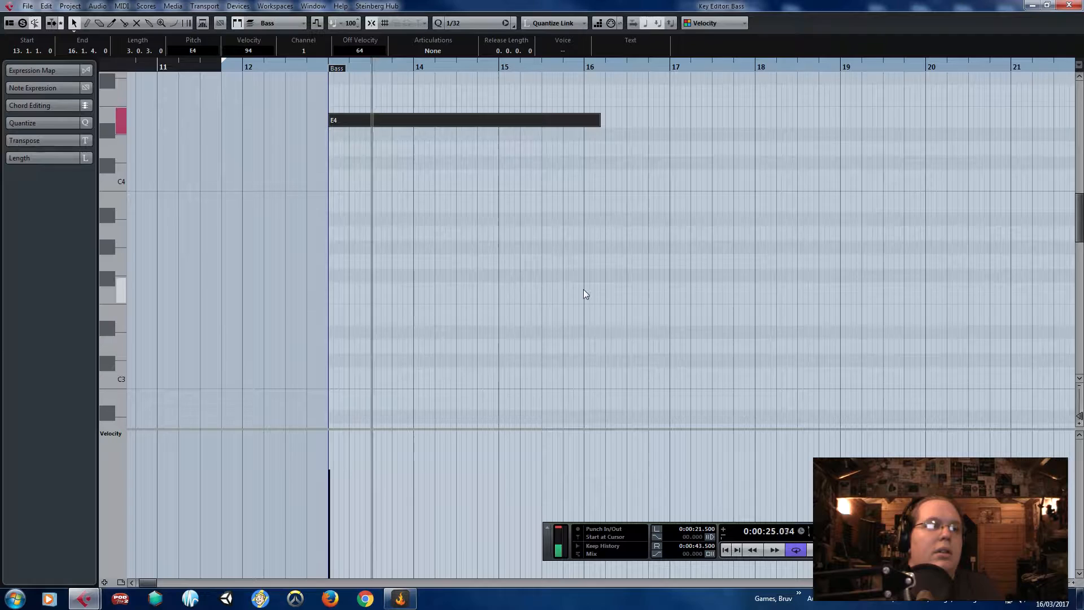
- Shorten the E4 note to end just before bar 15 and place a copy on D4 at bar 15
scroll(576, 287, up, 2)
drag(620, 120, 504, 146)
key(alt+d)
scroll(779, 220, down, 1)
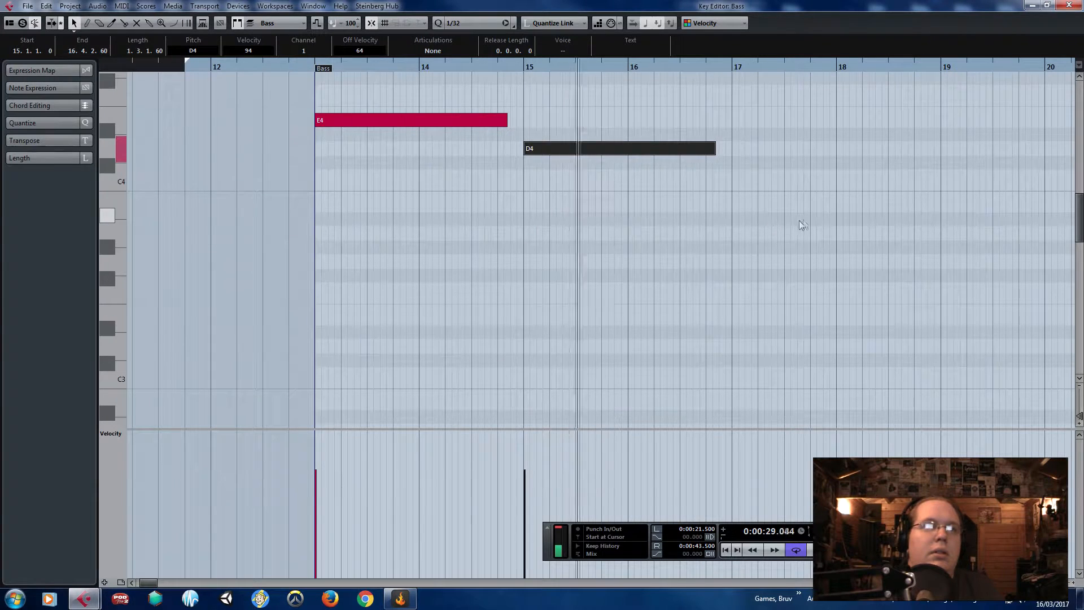
- Duplicate the E4 and D4 notes to bars 17 and 19, lowering the copies to C4 and A#3
drag(802, 219, 1006, 182)
drag(906, 213, 455, 99)
key(alt+d)
drag(717, 121, 754, 185)
key(space)
key(space)
drag(839, 113, 1073, 121)
scroll(755, 232, up, 3)
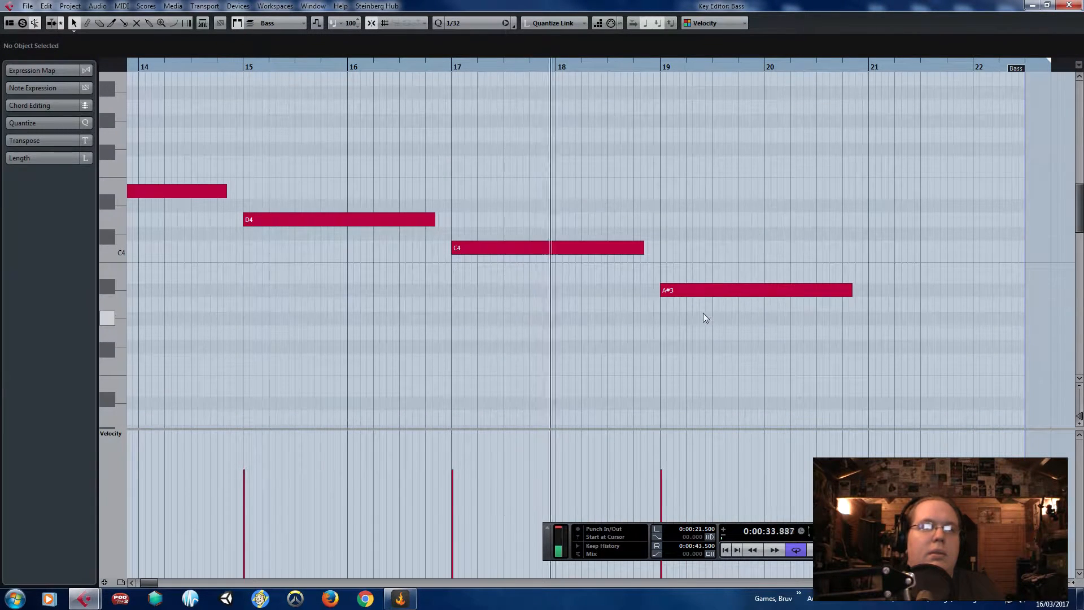
- Raise the A#3 note at bar 19 to D4
ctrl+scroll(703, 313, up, 1)
drag(679, 294, 676, 214)
ctrl+scroll(652, 328, down, 1)
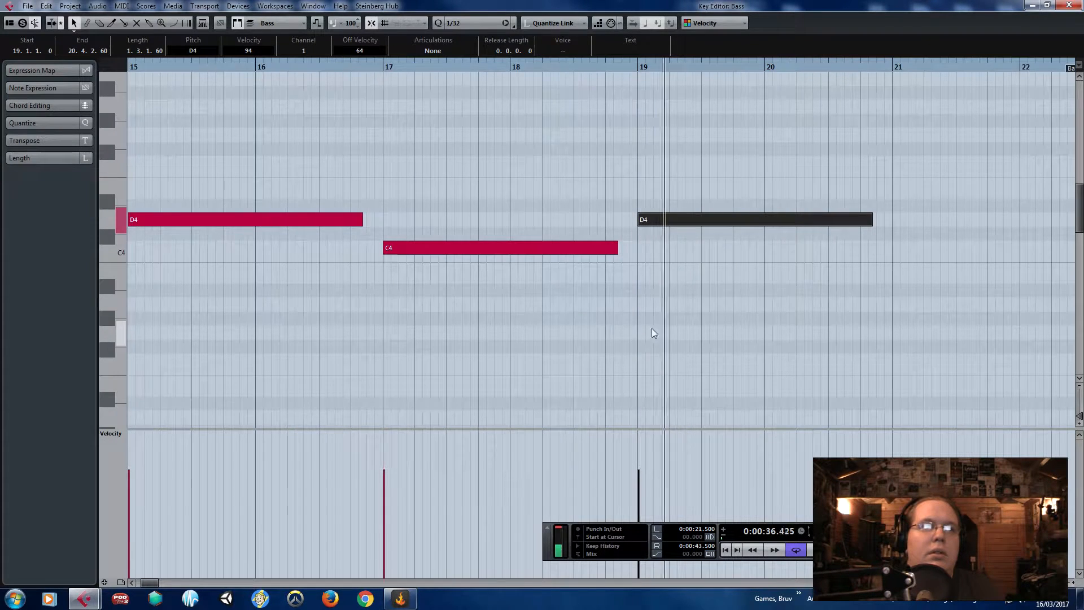
ctrl+scroll(785, 296, down, 1)
ctrl+scroll(859, 232, up, 1)
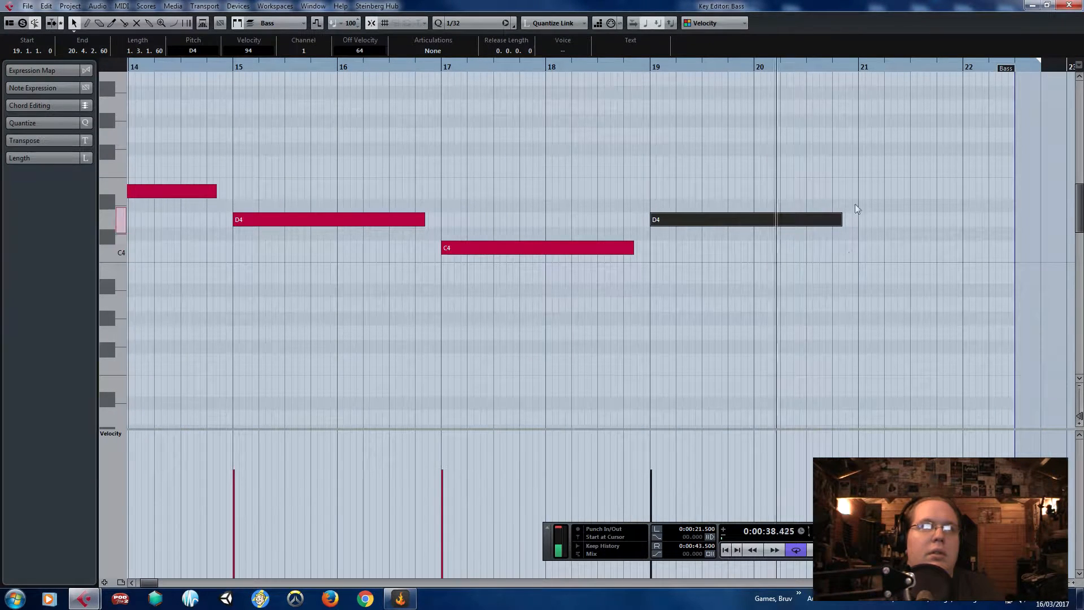
- Duplicate the last D4 as an E3 note starting at bar 21, shorten it to under one bar, and close the Key Editor
key(alt+d)
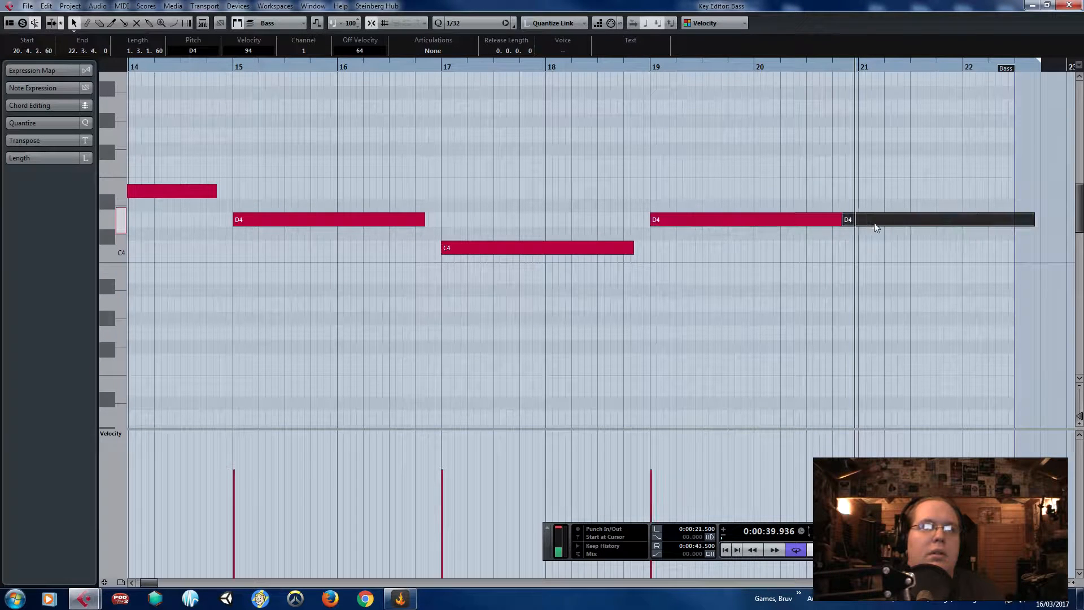
drag(1034, 220, 950, 389)
drag(885, 389, 859, 388)
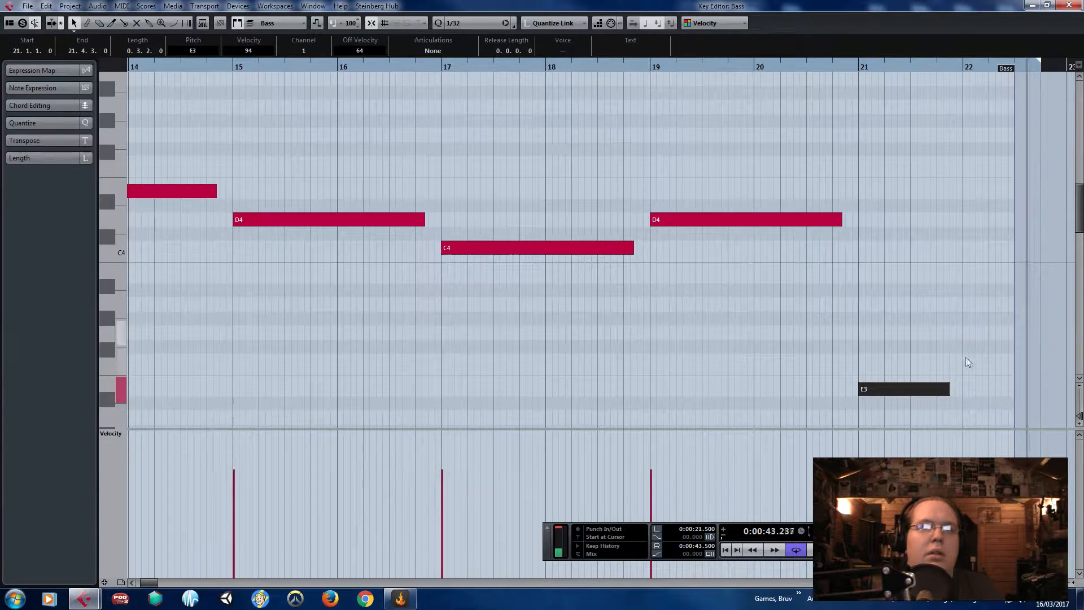
click(1070, 6)
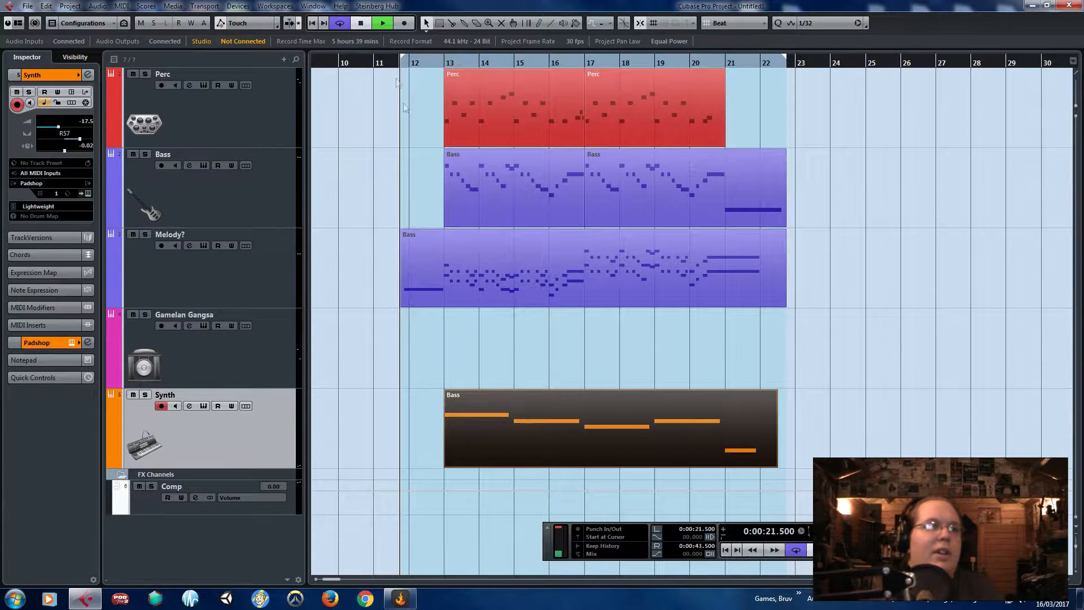
- Solo the Synth track and add a Flanger in its first audio insert slot
click(406, 151)
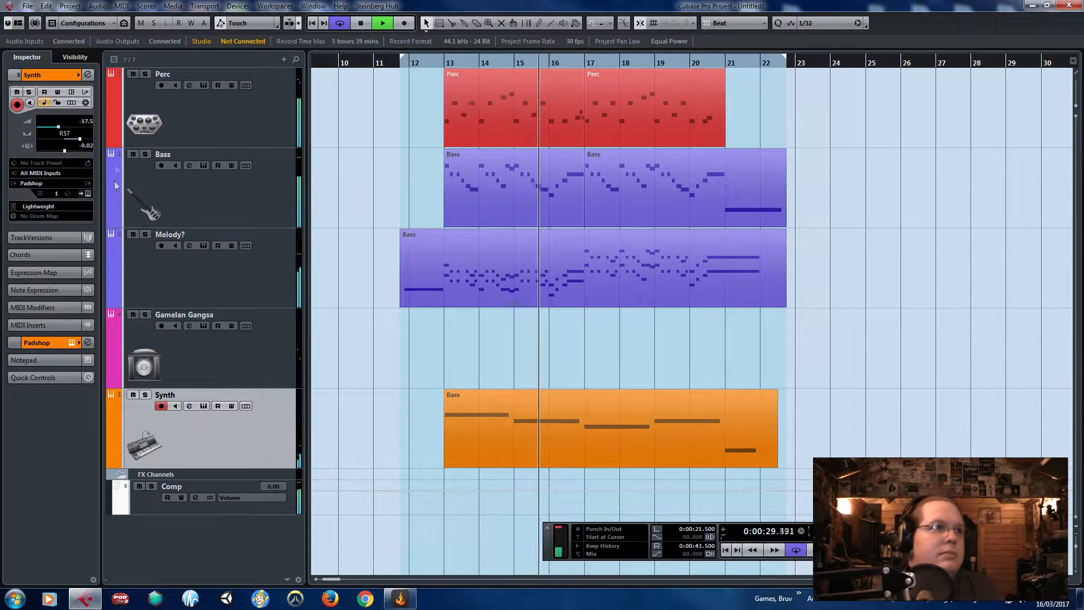
key(s)
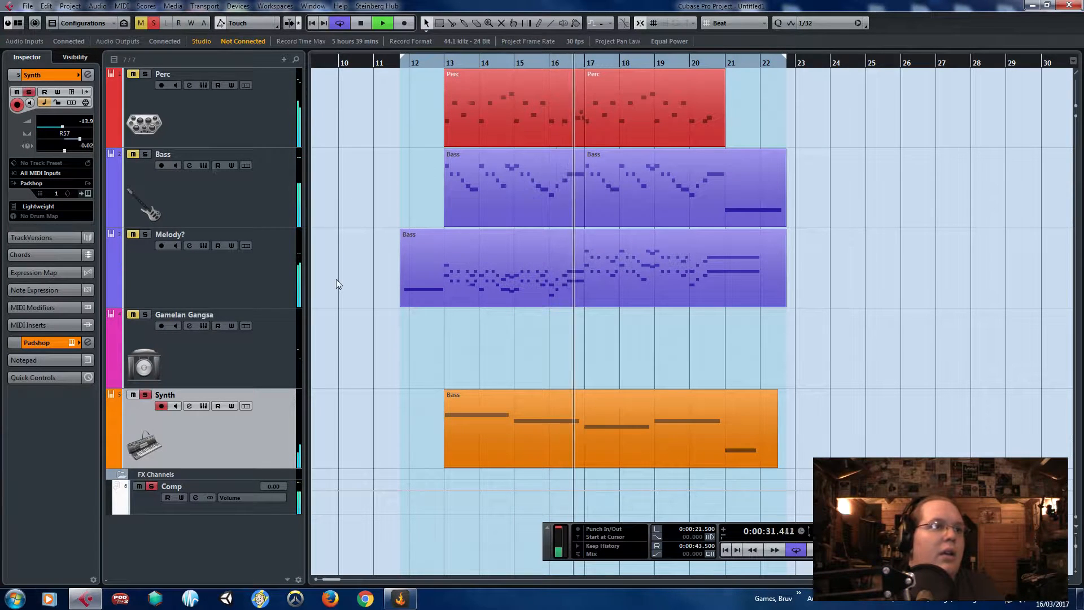
click(46, 343)
click(45, 216)
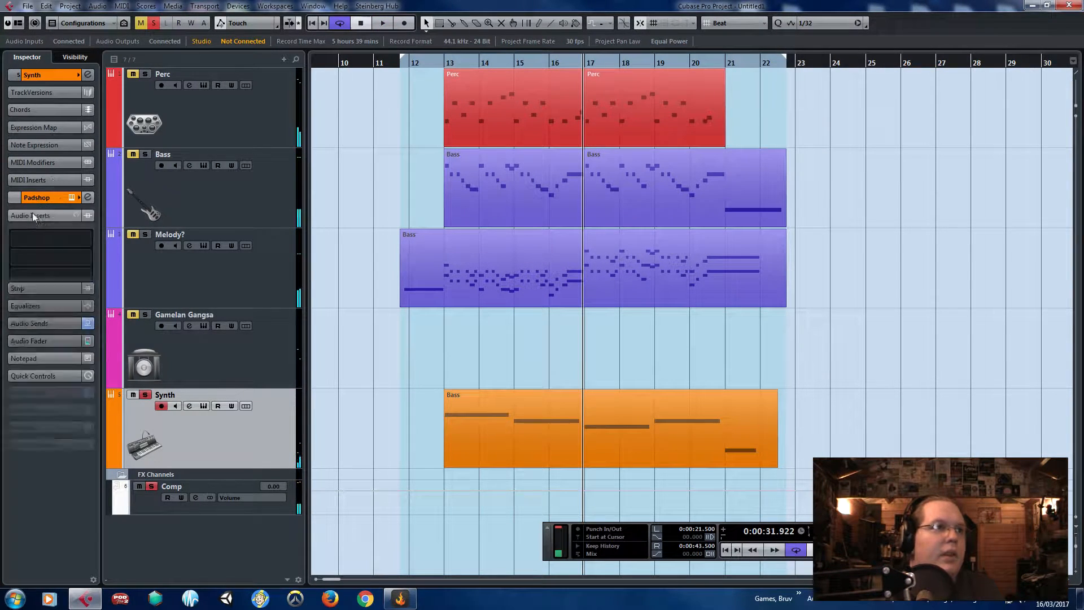
click(85, 240)
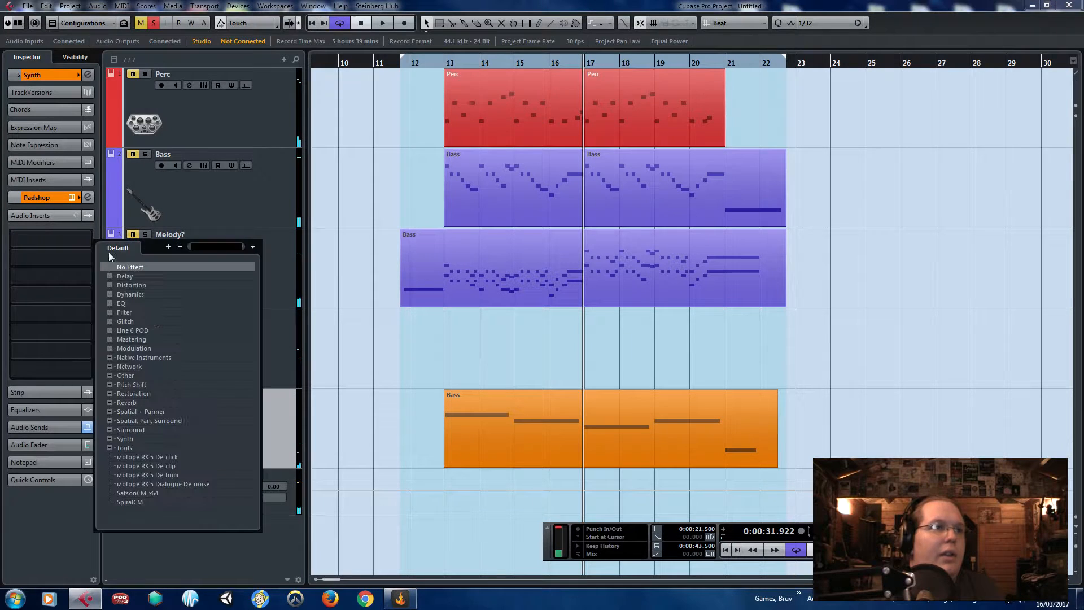
click(110, 349)
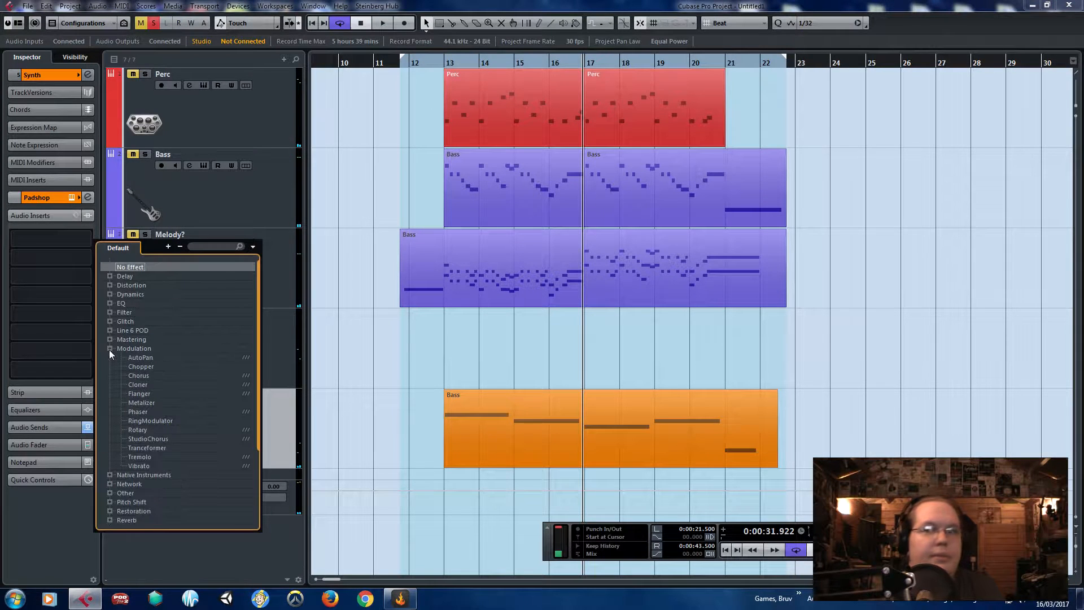
click(140, 394)
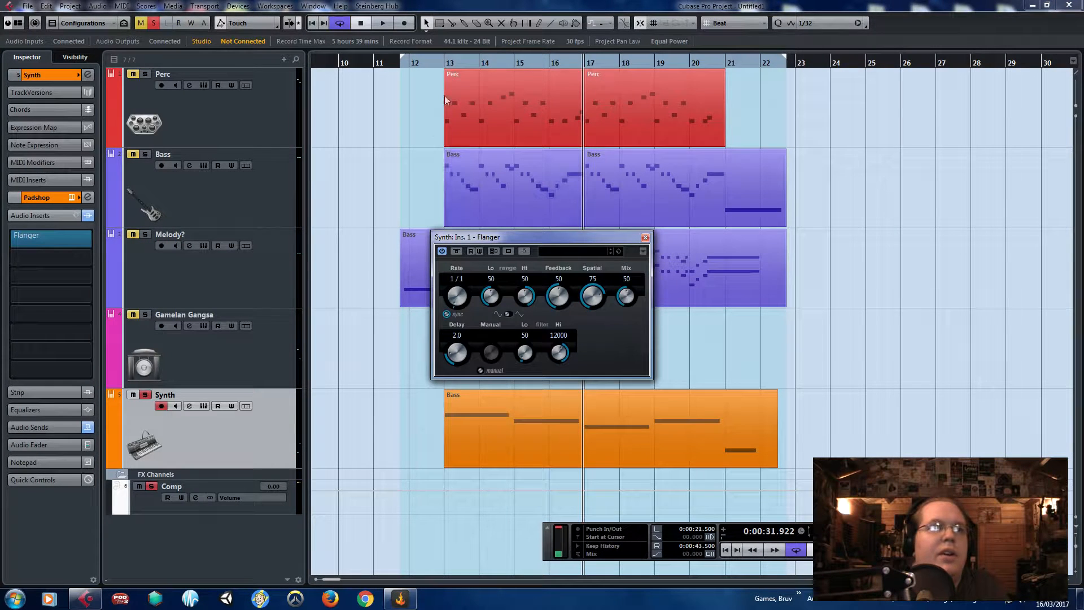
- During playback, set the Flanger to rate 1/4 D, range 74 to 86, feedback 67, spatial 32 and mix 64
key(space)
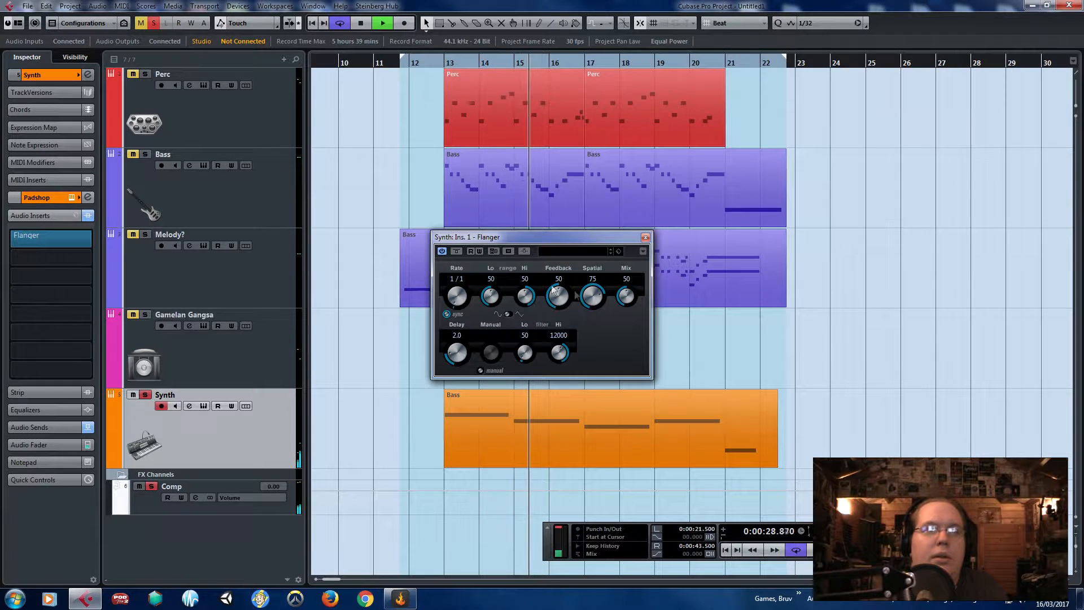
click(456, 279)
click(467, 327)
click(458, 281)
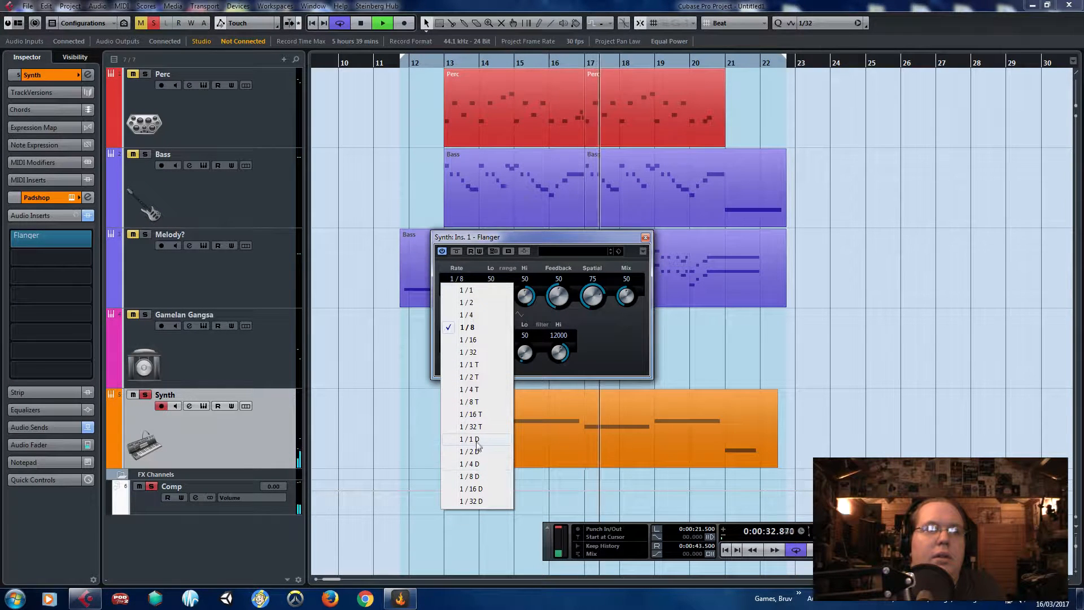
click(471, 464)
drag(492, 274, 593, 356)
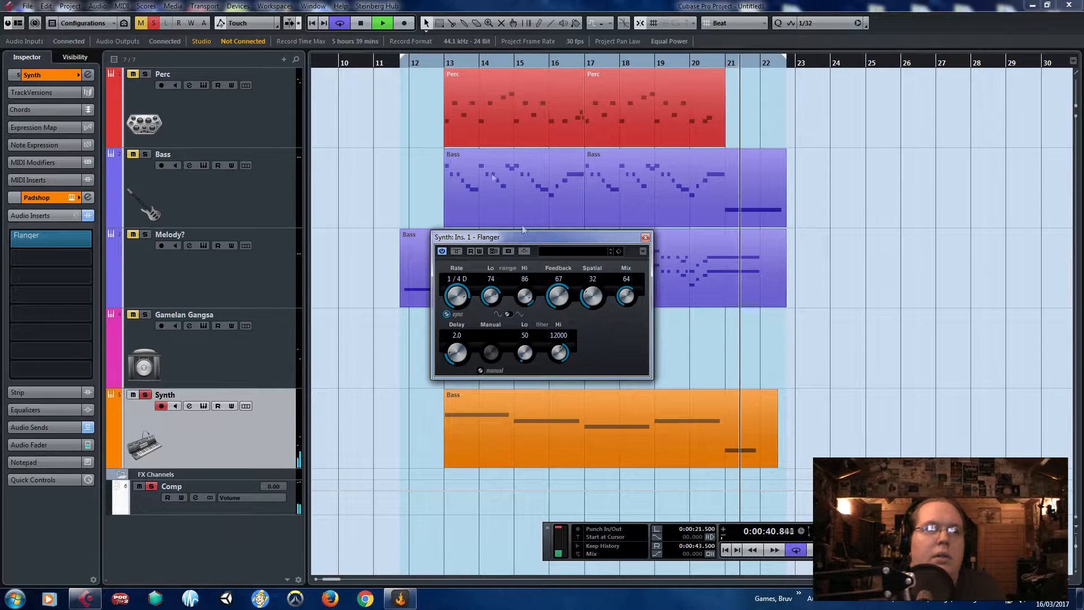
- Turn off all solos and close the Flanger window to hear the full mix
click(467, 134)
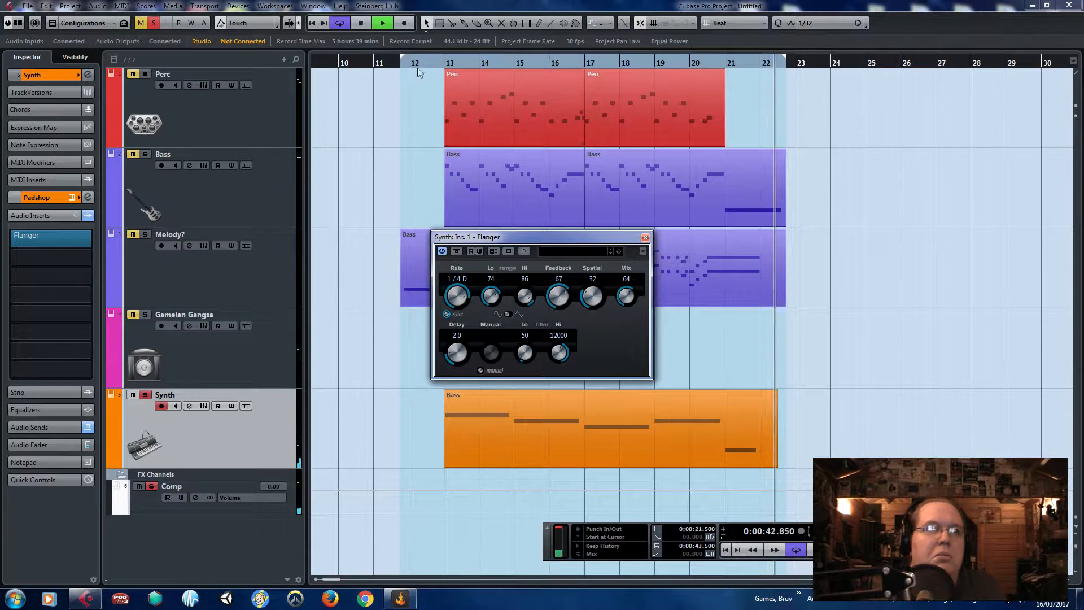
click(154, 23)
click(646, 237)
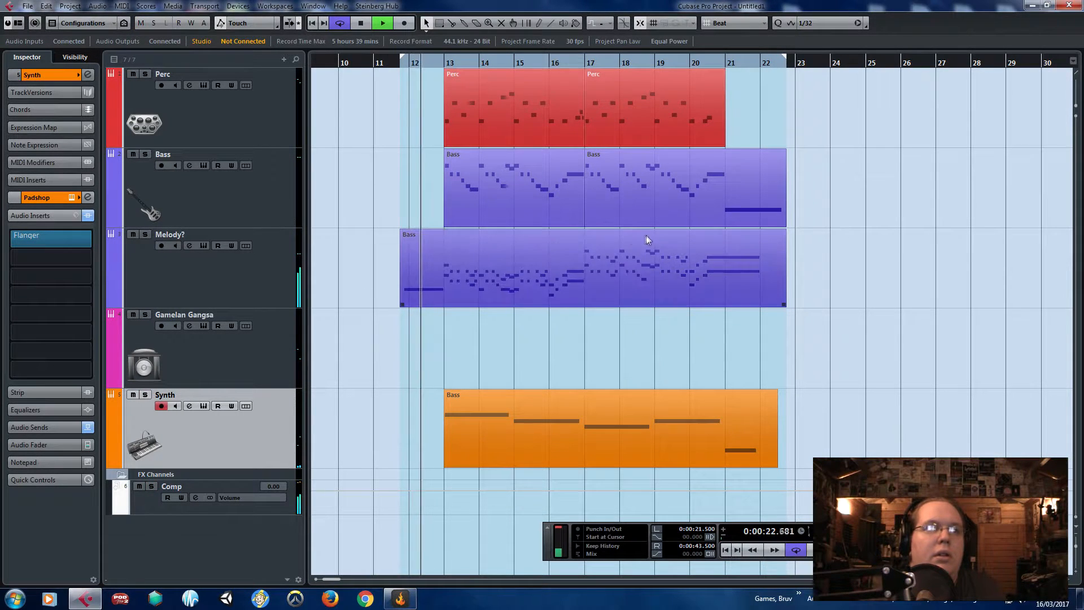
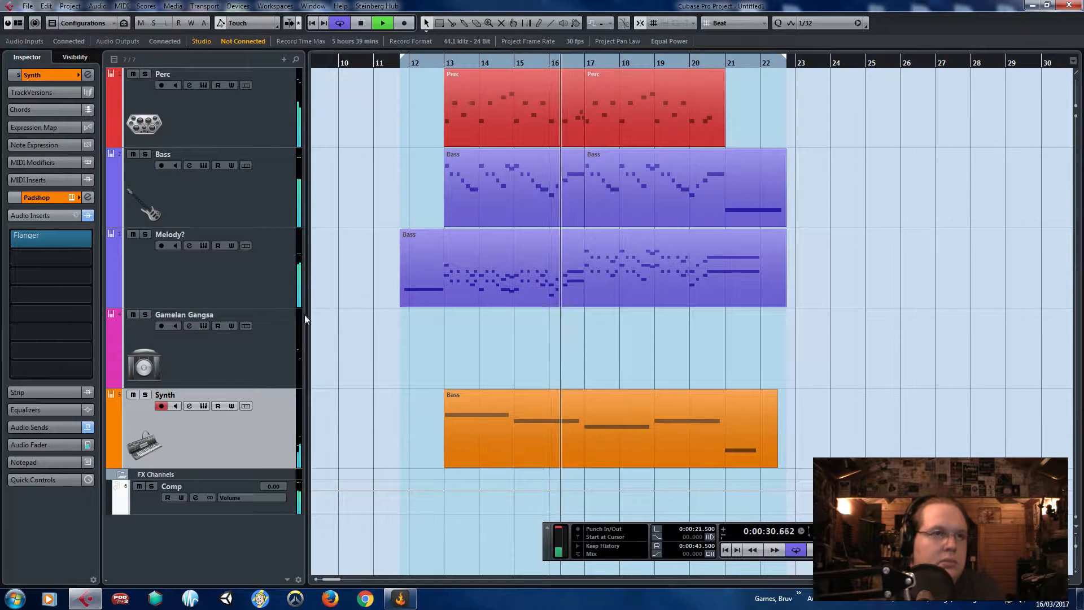
- Open the Melody? track's Kontakt instrument, toggle the switch on the toy robot's box in Record Player Music Box, and close the instrument window
click(257, 216)
click(255, 250)
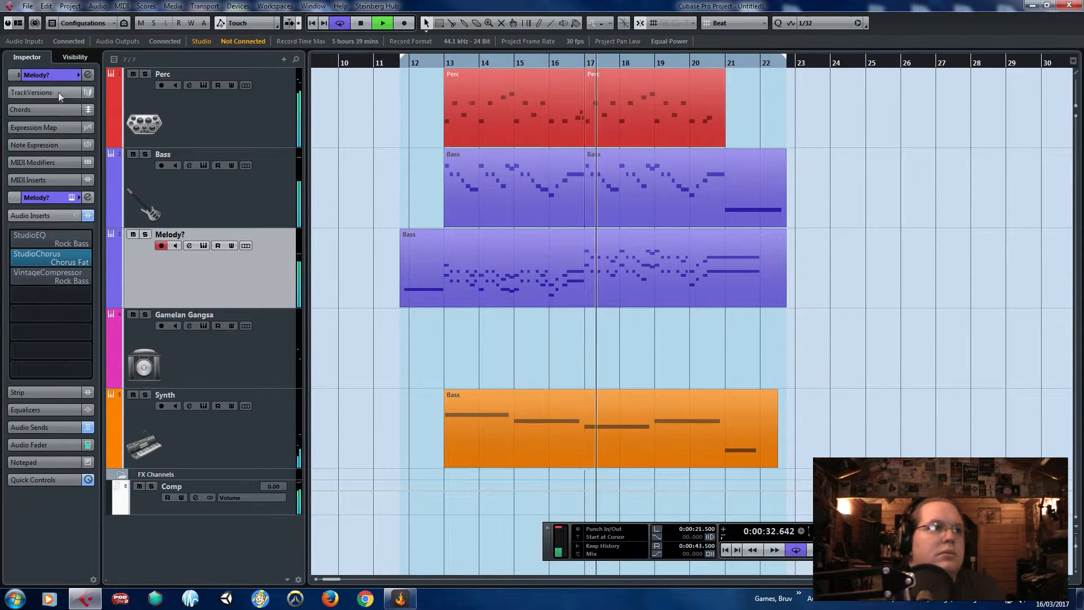
click(52, 75)
click(88, 193)
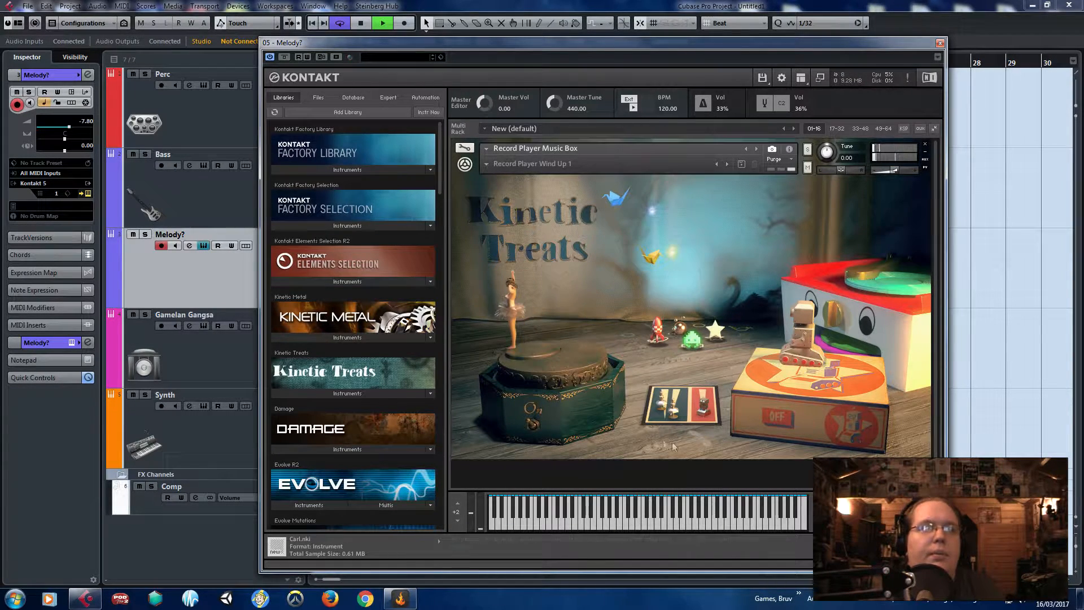
click(768, 413)
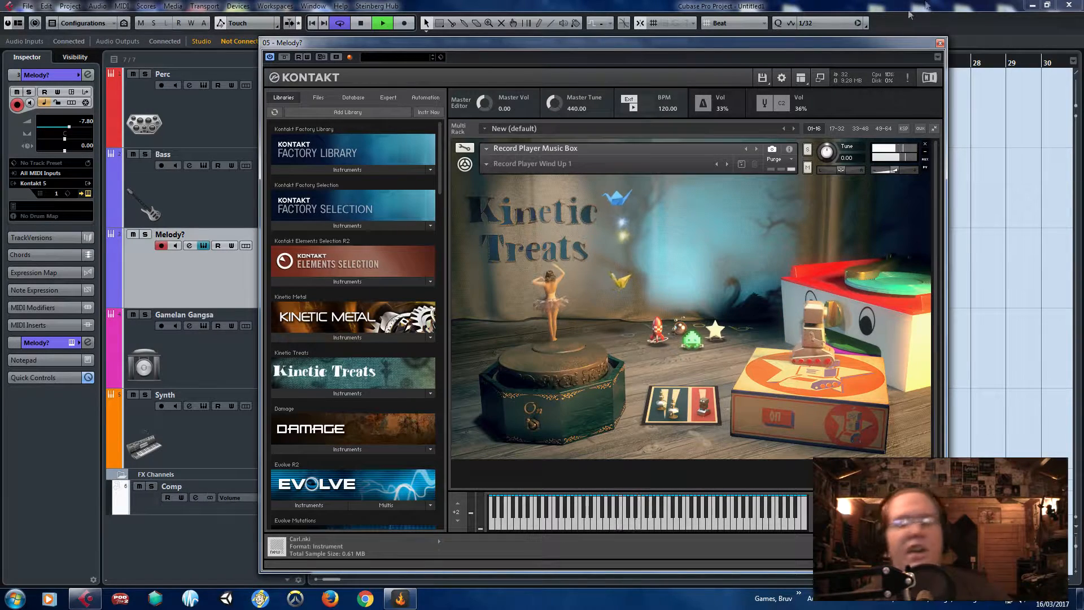
click(941, 43)
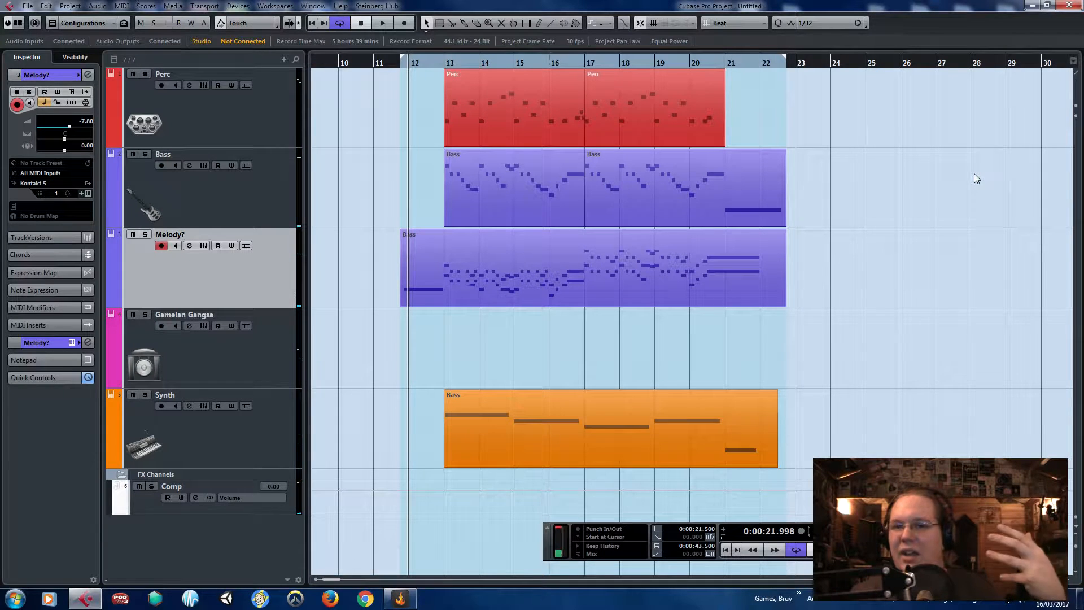
- Save the project under the name Stuff in the Jingle Stream folder
scroll(850, 217, down, 3)
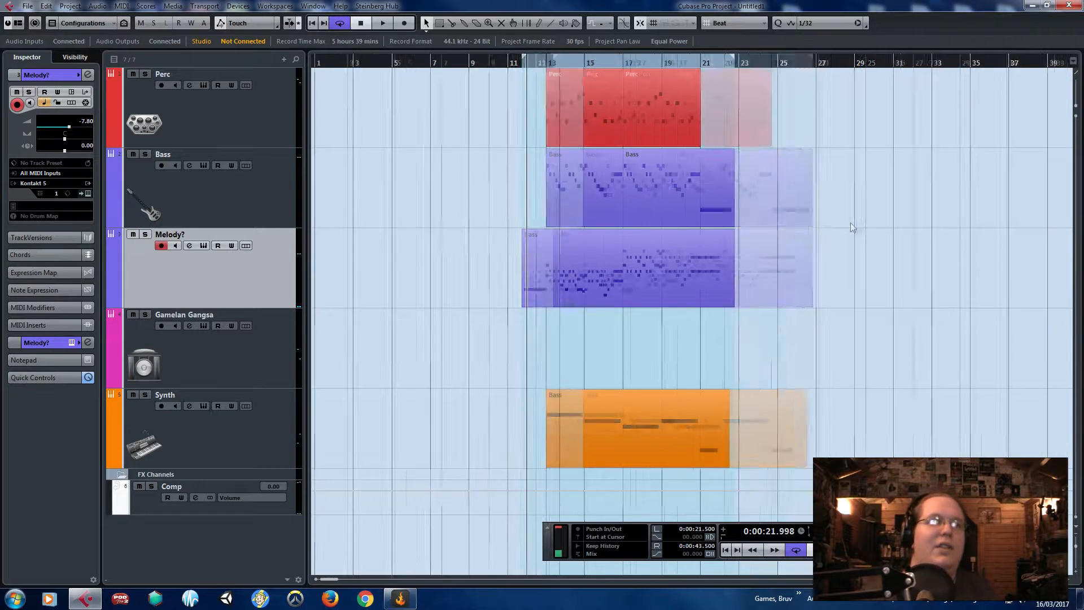
scroll(949, 358, down, 3)
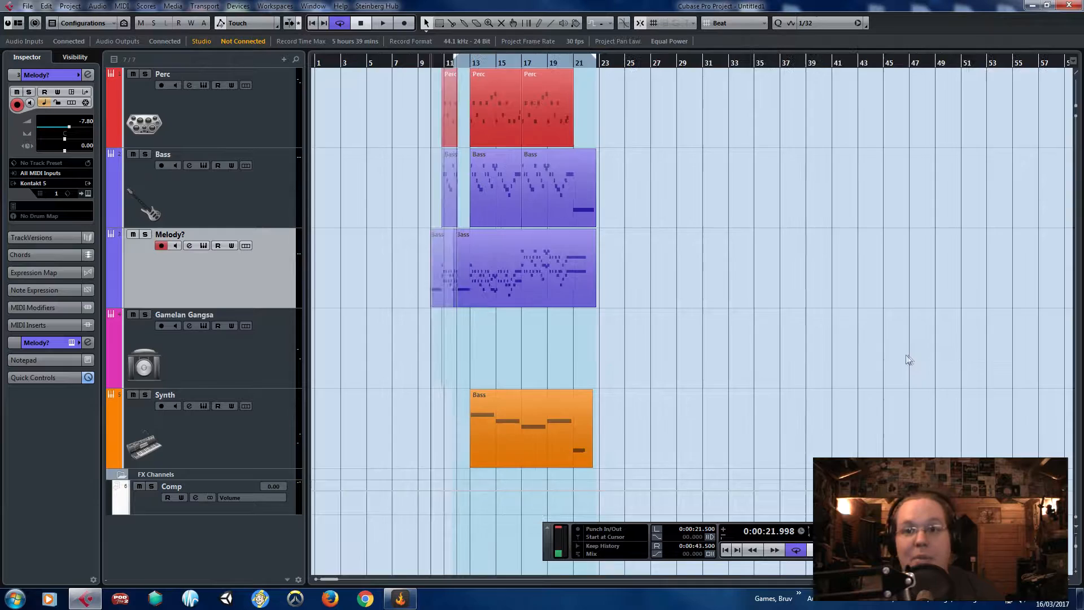
key(ctrl+shift+s)
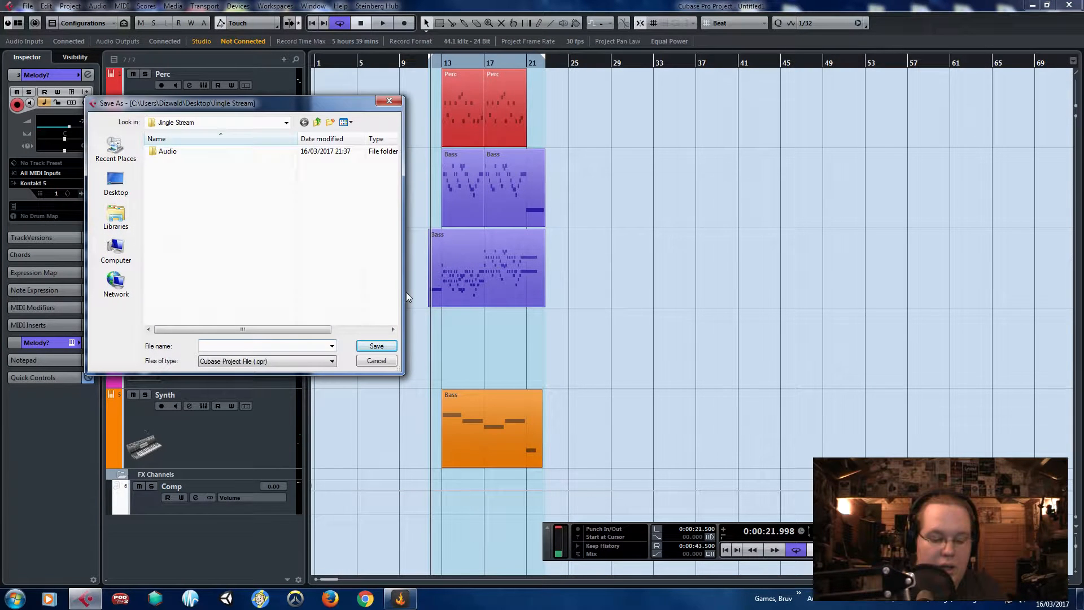
text(Stuff)
key(Return)
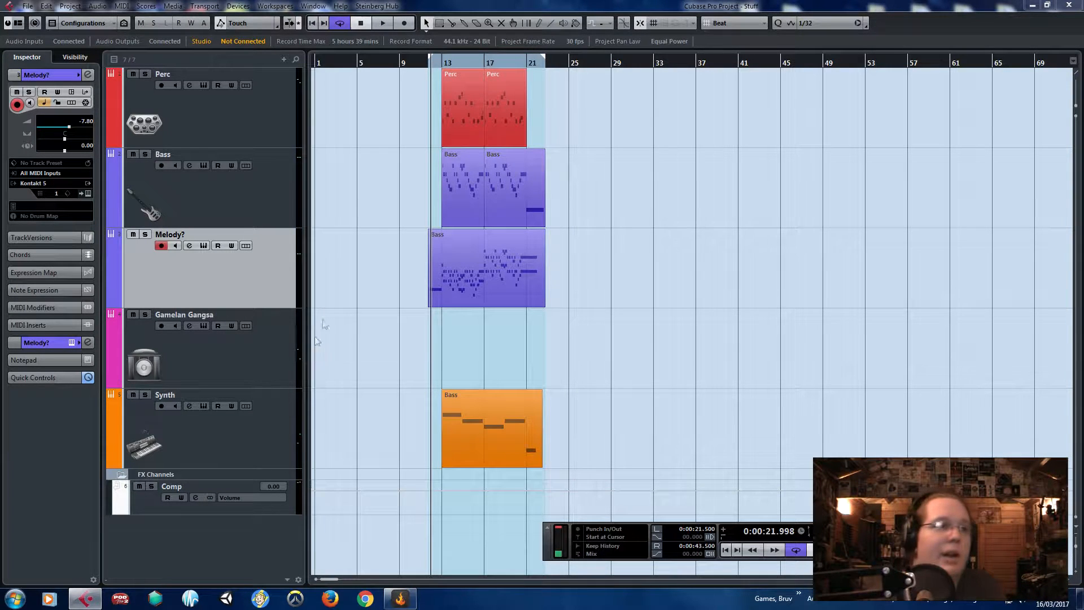
- Add a Tempo track directly below the Perc track
scroll(483, 412, up, 5)
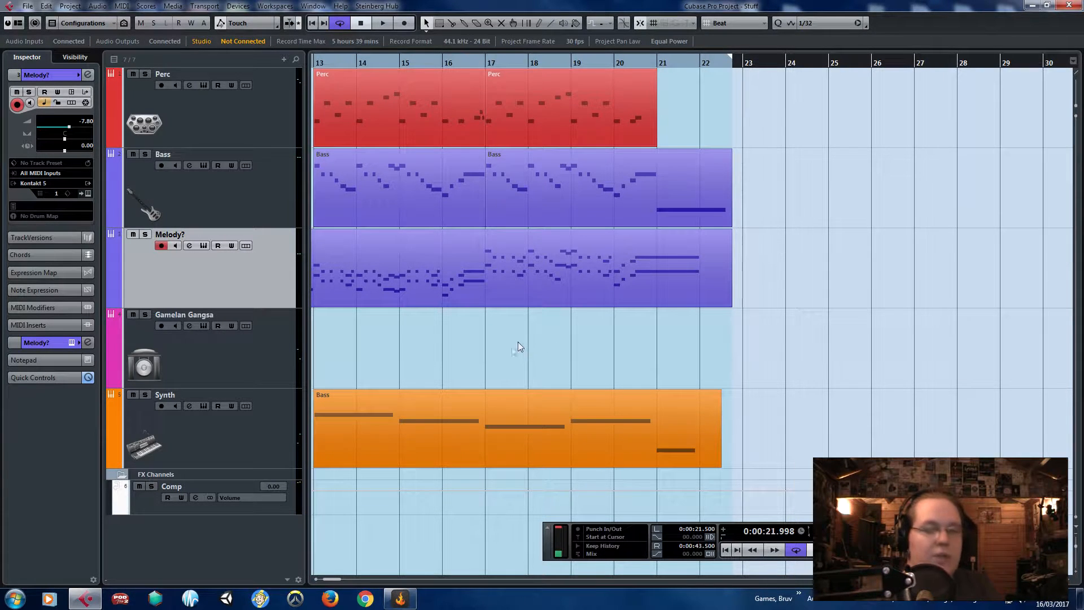
scroll(517, 341, down, 2)
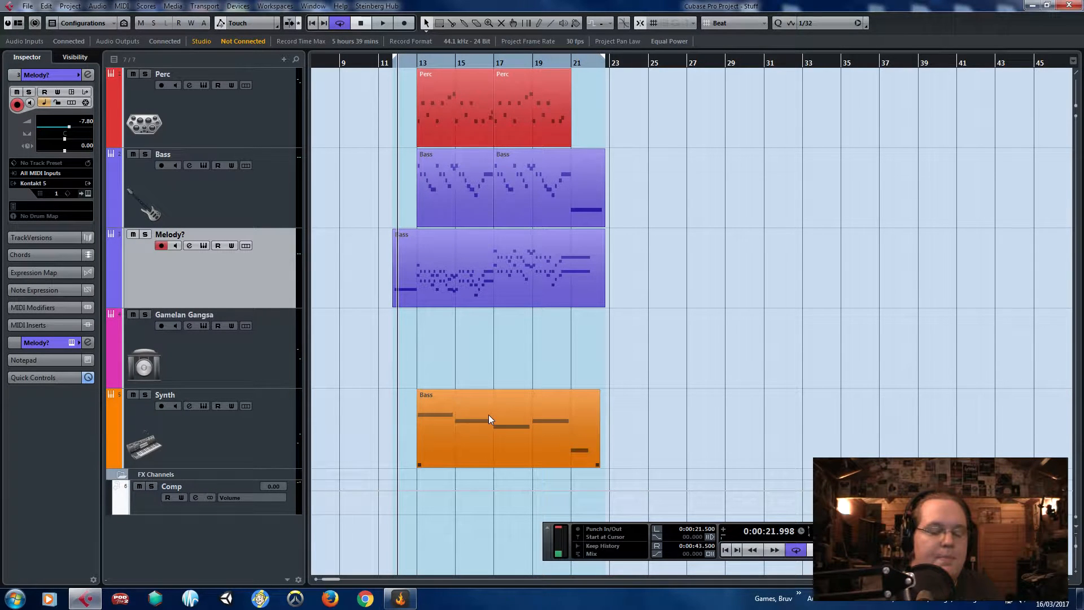
key(space)
key(g)
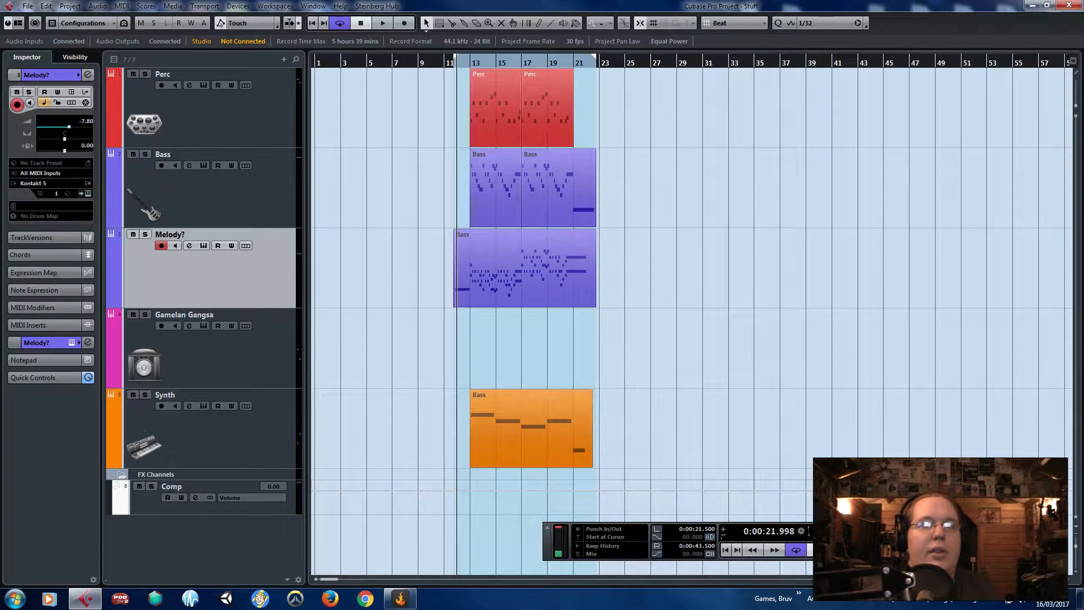
right_click(261, 115)
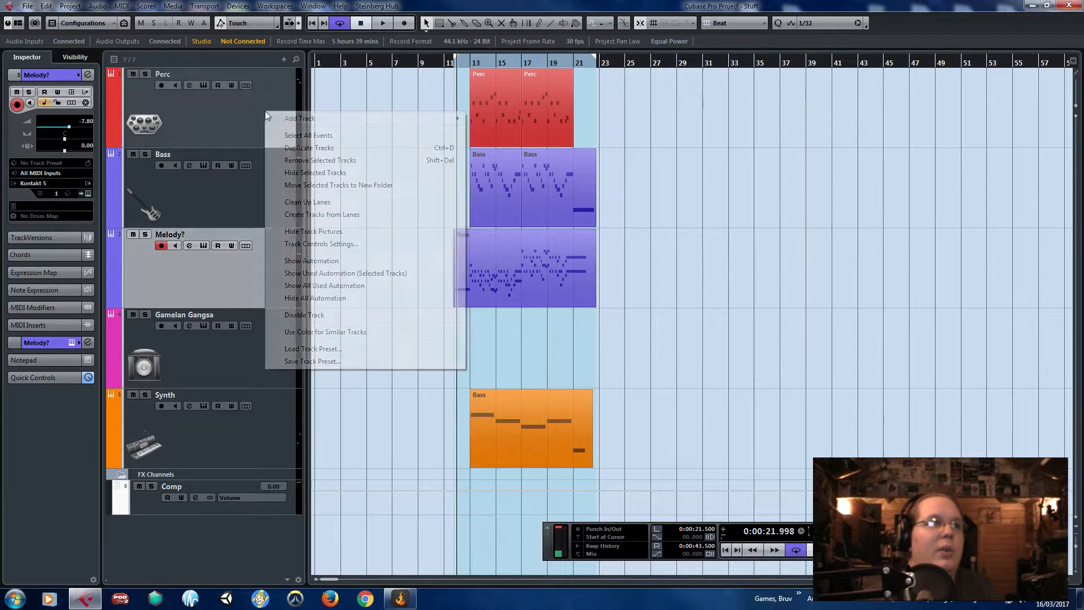
mouse_move(351, 117)
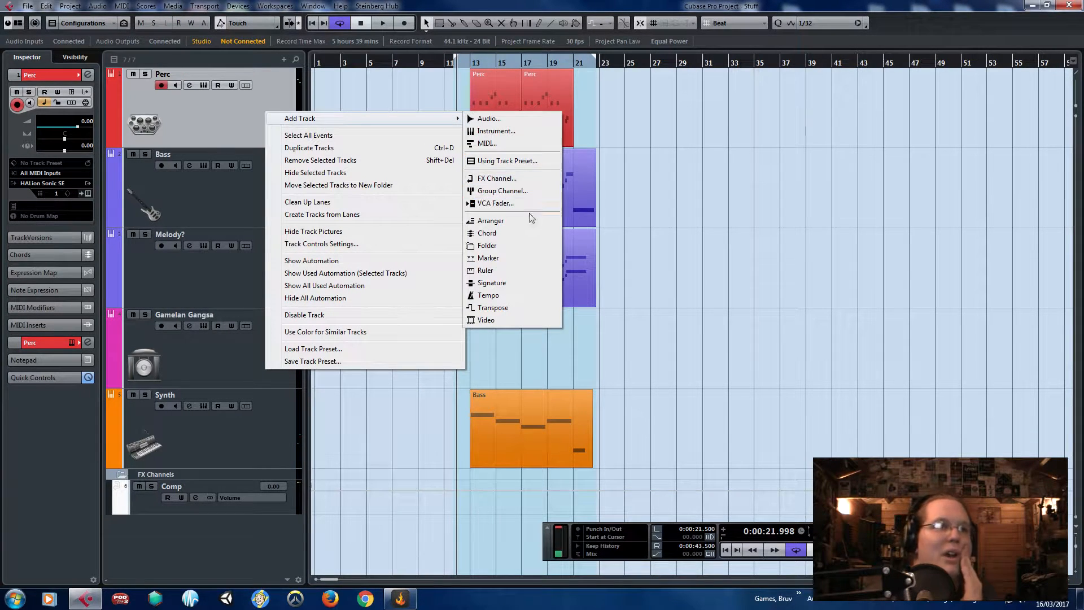
click(491, 294)
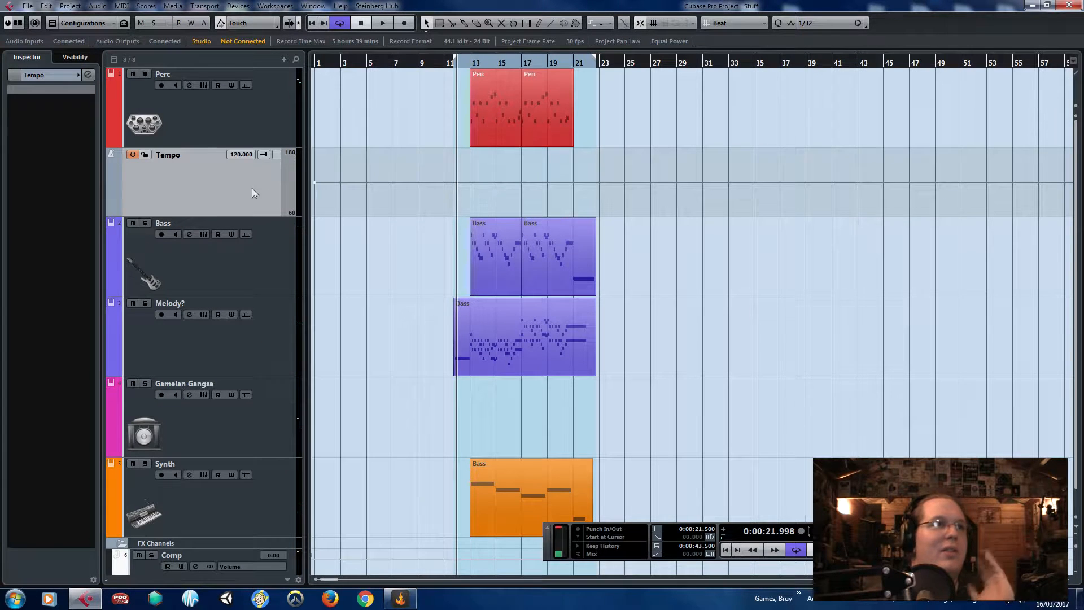
- Move the Tempo track above Perc and add a tempo change to 145 starting at bar 25
drag(251, 188, 247, 78)
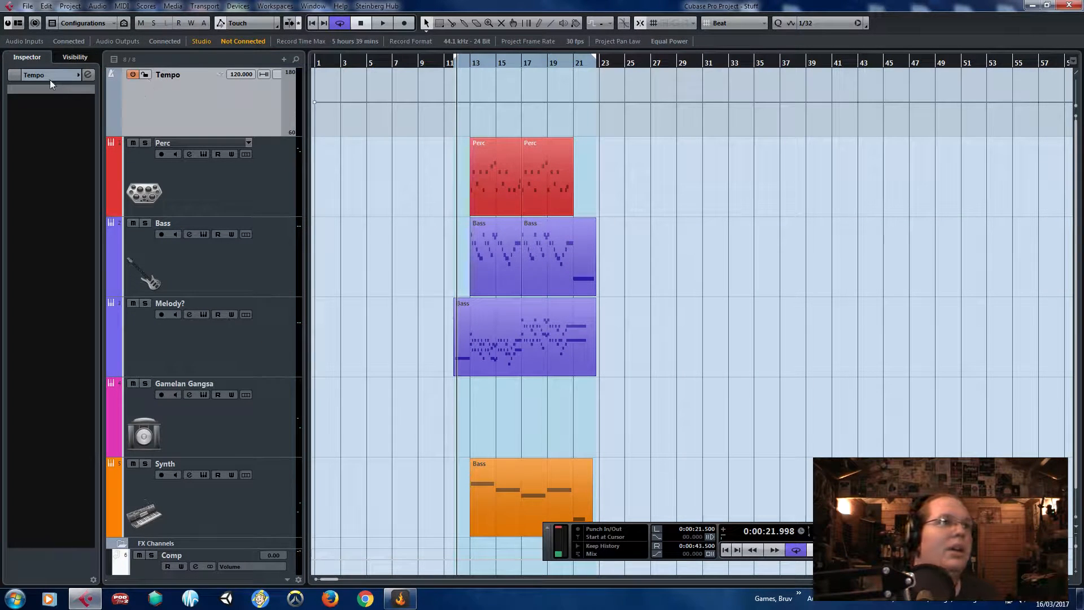
click(134, 75)
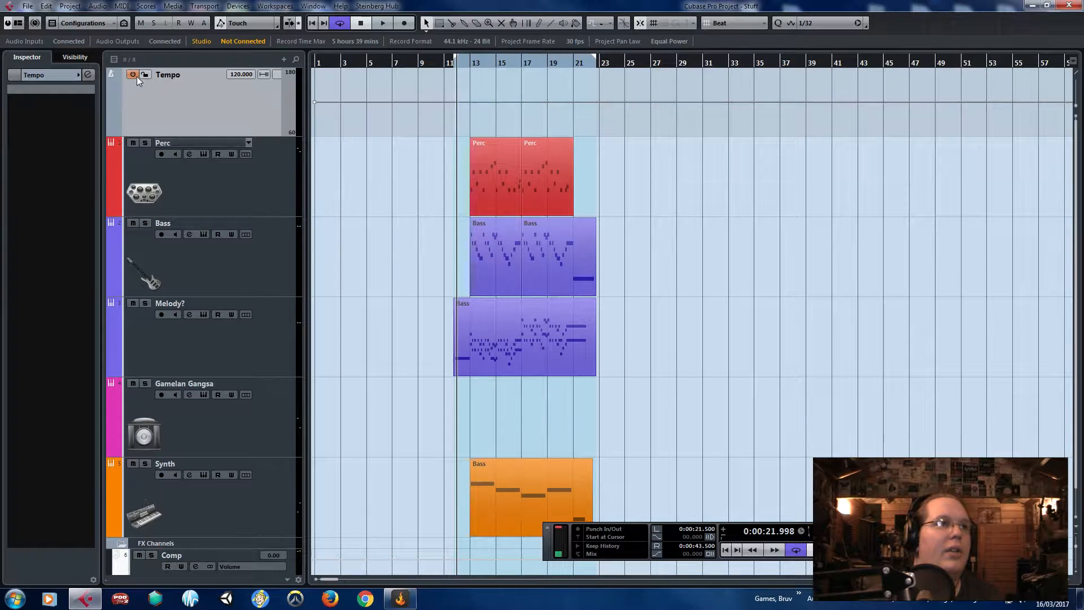
click(605, 104)
drag(637, 104, 626, 91)
scroll(732, 260, up, 3)
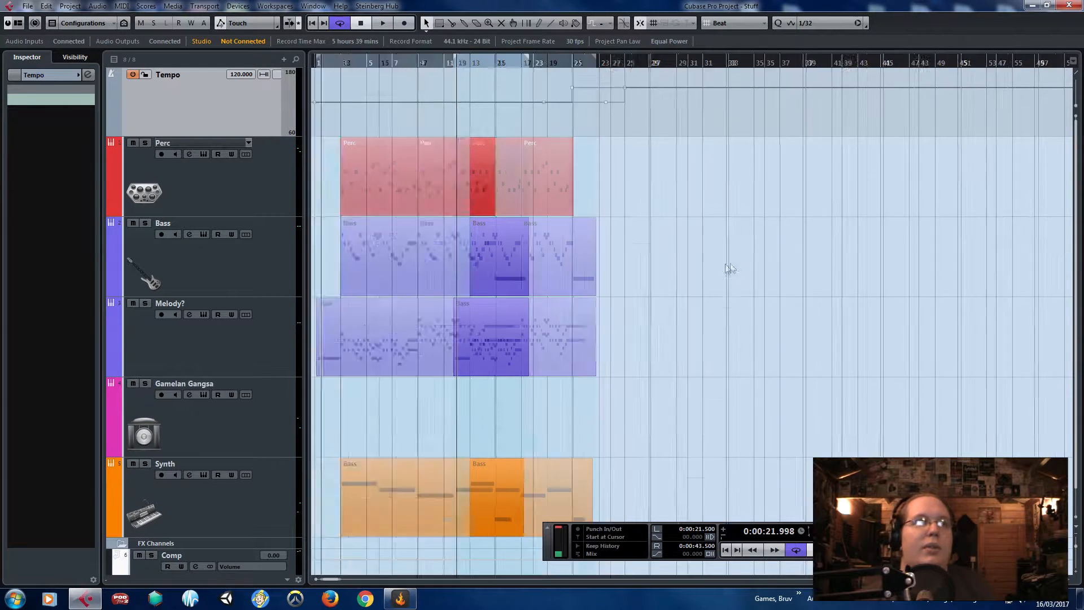
scroll(579, 244, down, 2)
- Copy the second Perc part to bar 29 and set the cycle range to bars 29–33
click(284, 191)
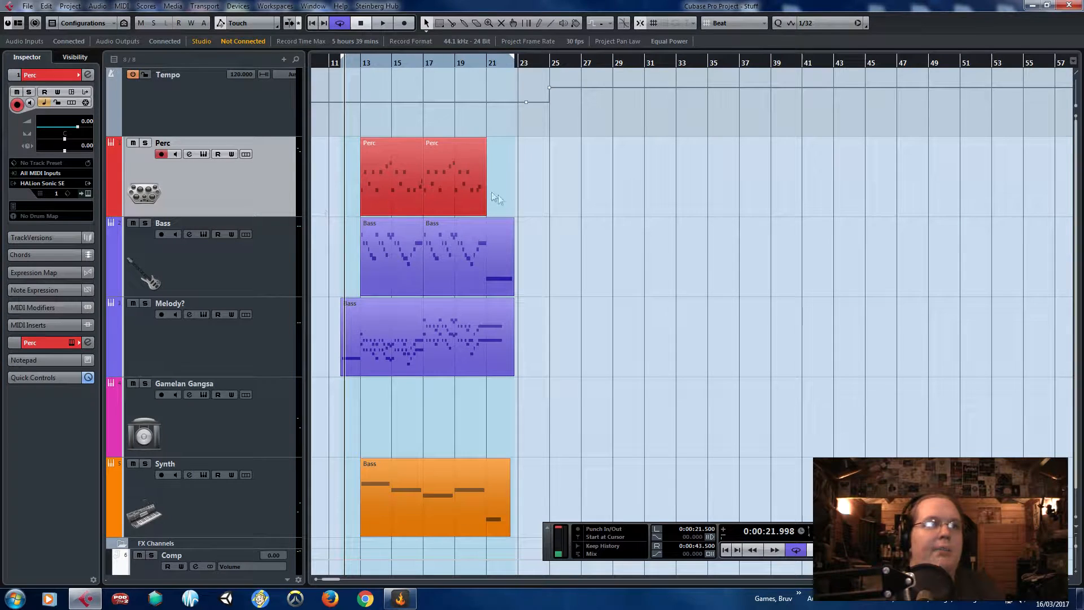
click(433, 195)
click(614, 62)
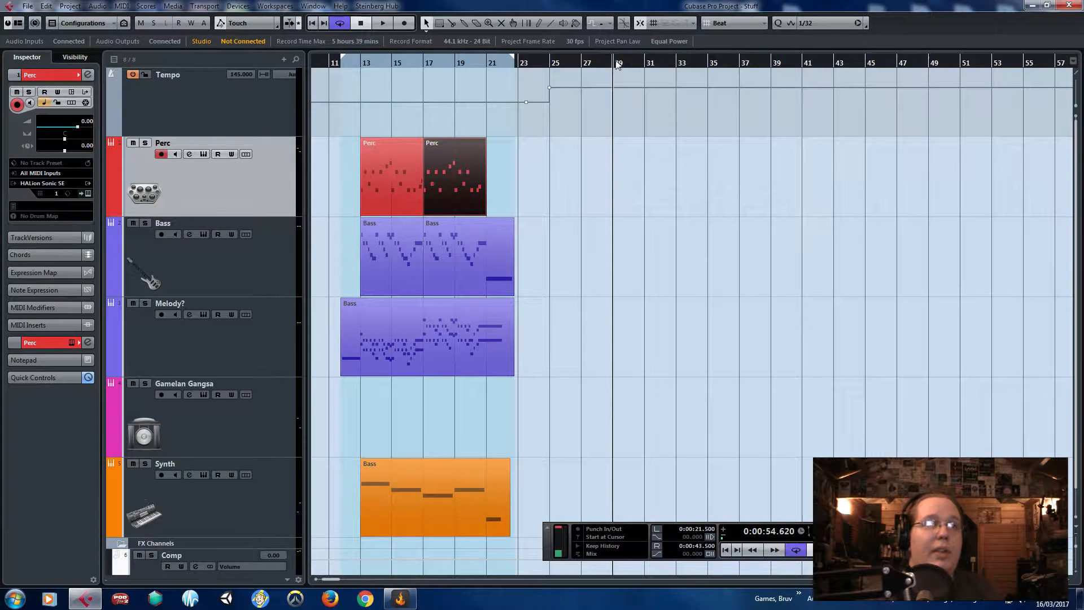
key(ctrl+v)
drag(614, 60, 668, 61)
scroll(631, 220, up, 3)
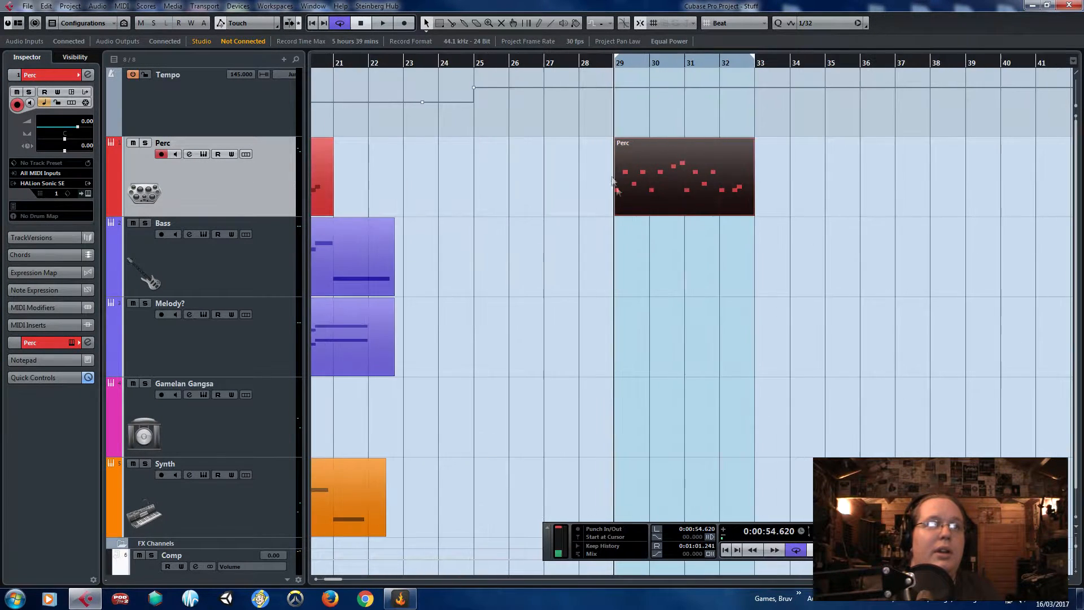
- Listen to the copied Perc part at bar 29 in the Key Editor, then close the editor
double_click(662, 190)
drag(304, 144, 228, 92)
click(210, 67)
key(space)
scroll(269, 143, up, 2)
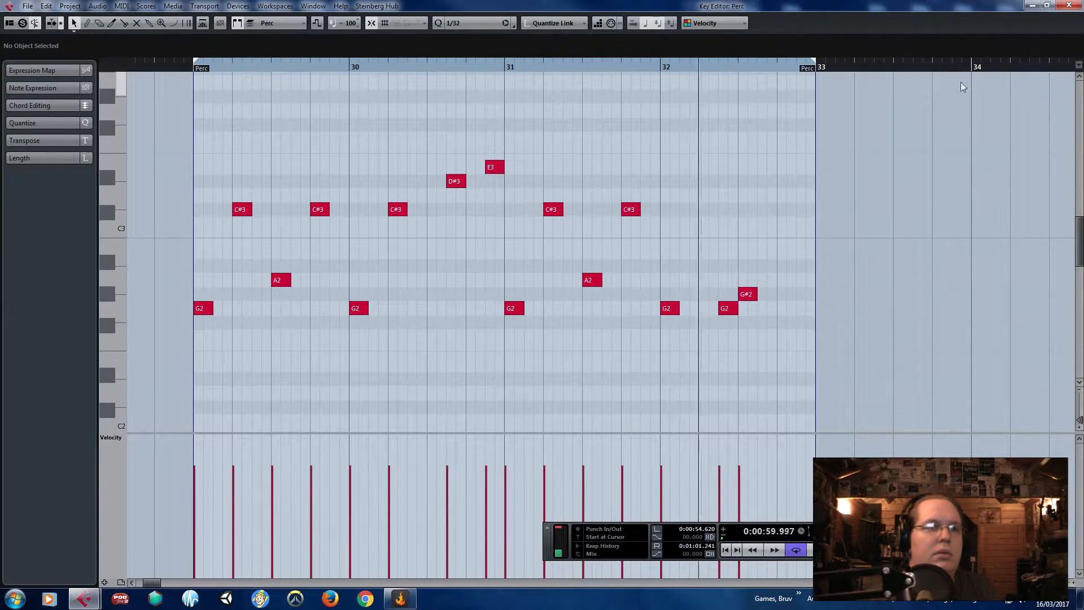
click(1069, 5)
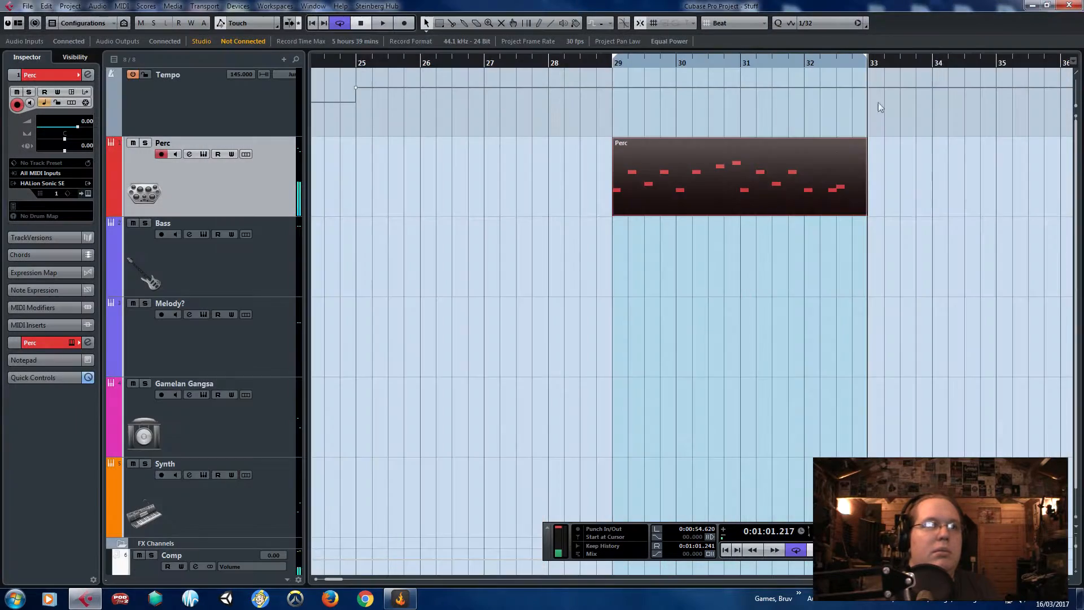
- Reopen the copied Perc part in the Key Editor and raise the C#3 note just before bar 30 to D#3, slightly later
double_click(820, 194)
drag(613, 174, 352, 156)
drag(495, 129, 131, 102)
scroll(257, 178, up, 1)
drag(360, 210, 387, 182)
- Replace the D#3 and E3 notes before bar 31 with a run of four F3 notes and play the part
drag(523, 183, 549, 143)
drag(563, 167, 562, 139)
click(500, 64)
key(space)
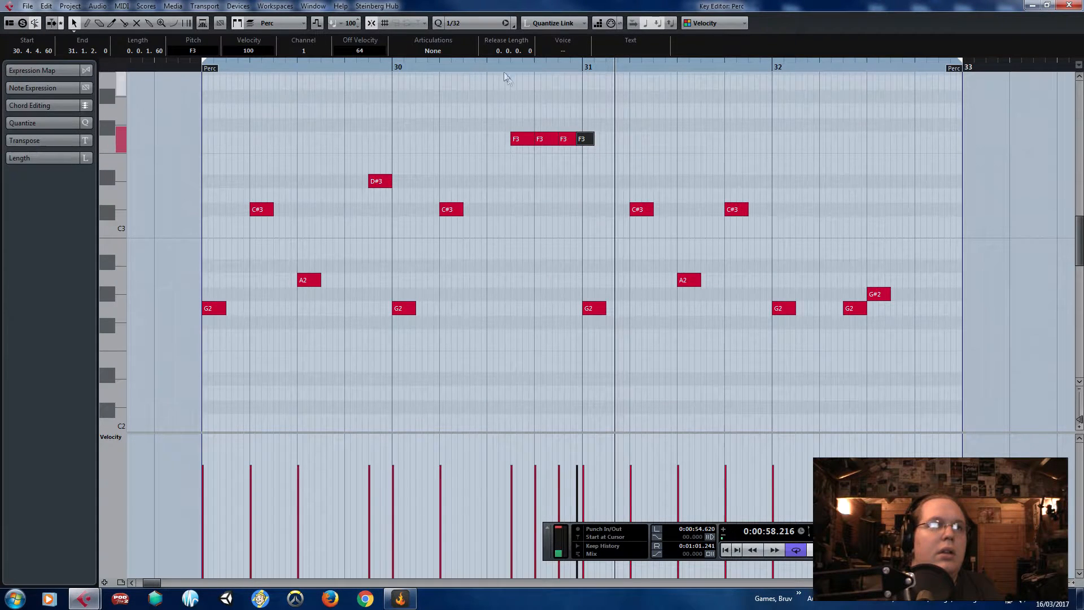
- Trim the last F3 note to end at bar 31 and raise the second note of the run to F#3
scroll(567, 158, up, 2)
click(580, 140)
drag(579, 139, 611, 141)
drag(452, 66, 478, 66)
drag(528, 141, 528, 125)
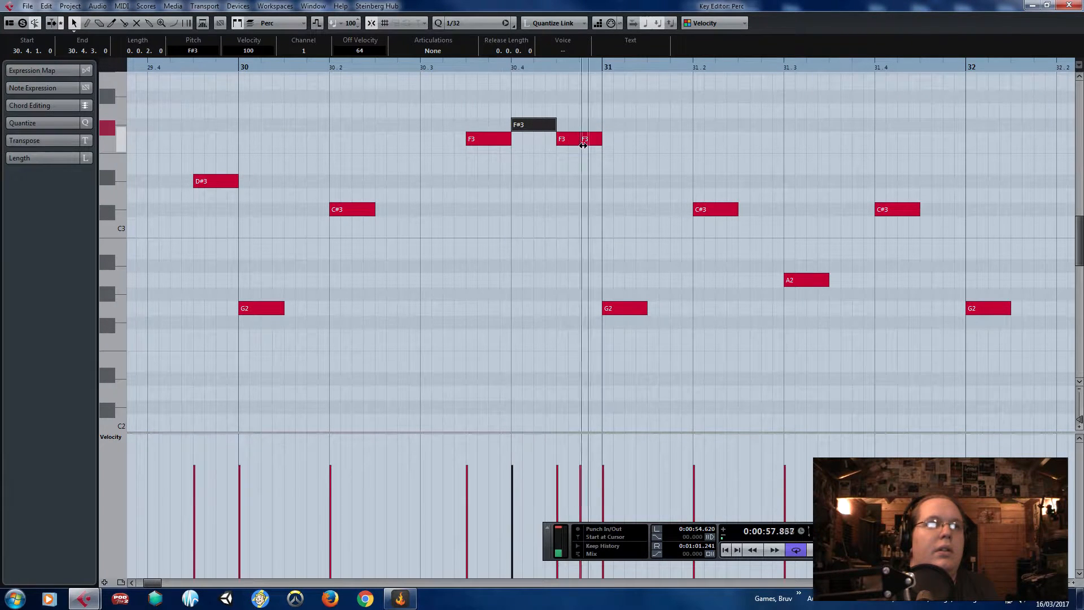
- Lower the last G2 note to D2 and raise both A2 notes to A#2, play the part, and close the editor
scroll(568, 203, down, 2)
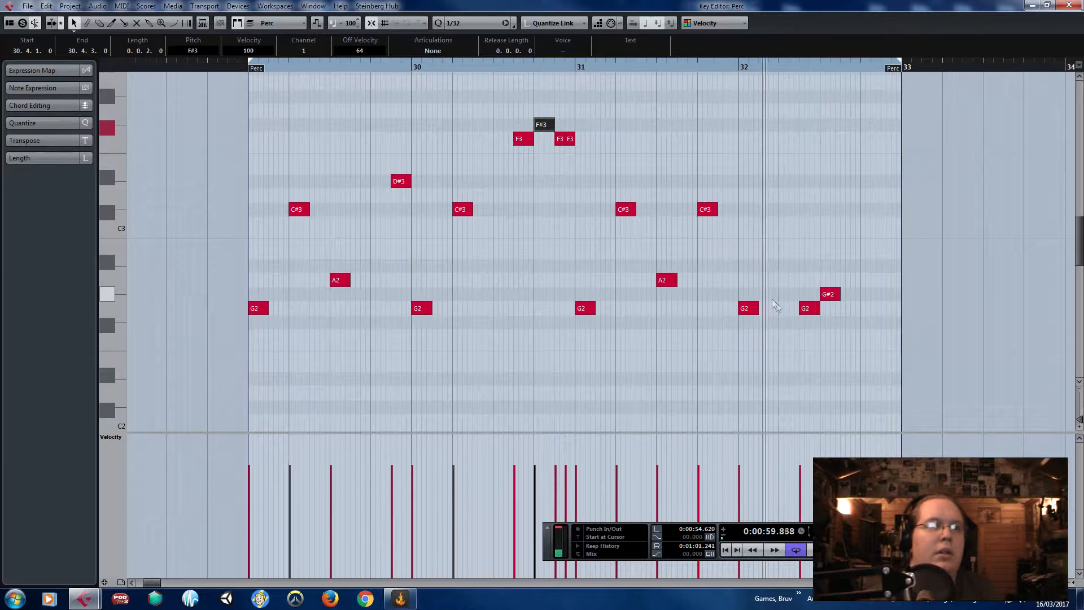
drag(808, 311, 809, 403)
drag(341, 281, 341, 266)
click(240, 66)
key(space)
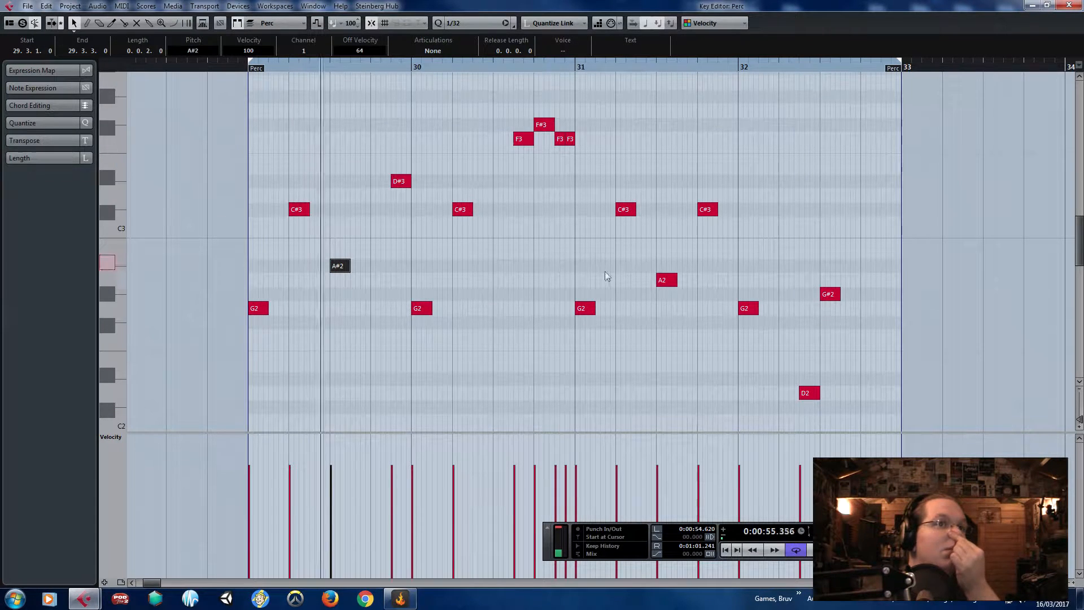
drag(666, 280, 667, 266)
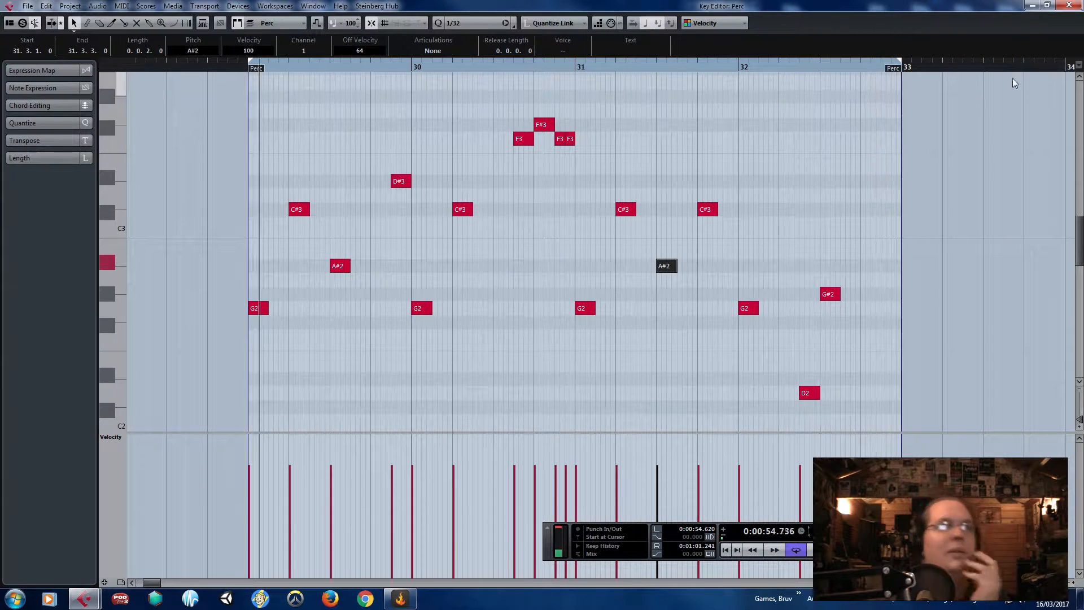
key(space)
click(1069, 5)
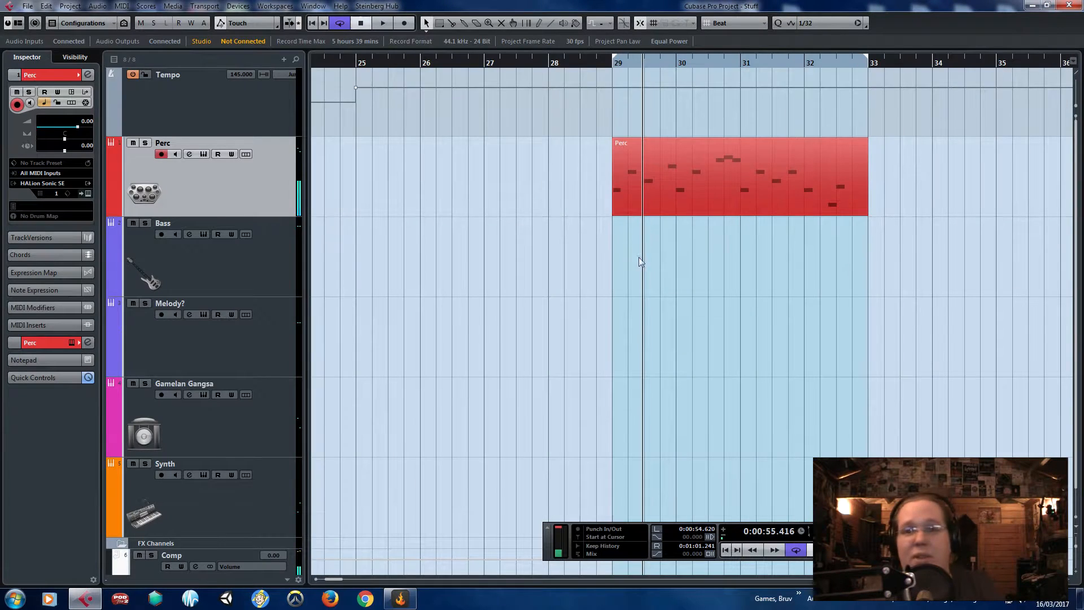
- Add one instrument track using the HALion Sonic SE synth
scroll(639, 258, down, 4)
scroll(735, 324, up, 2)
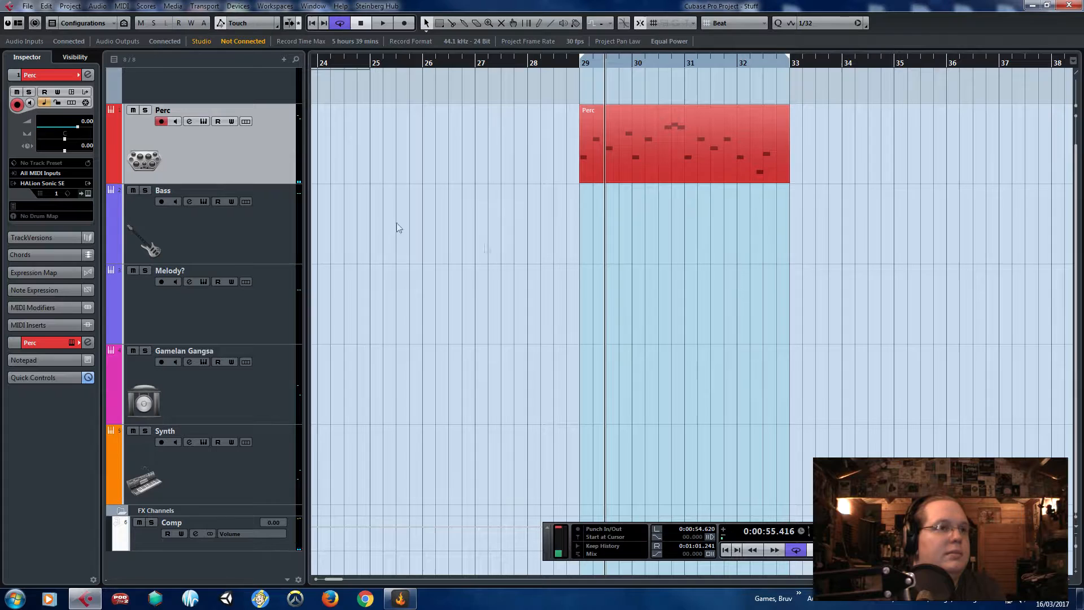
right_click(209, 567)
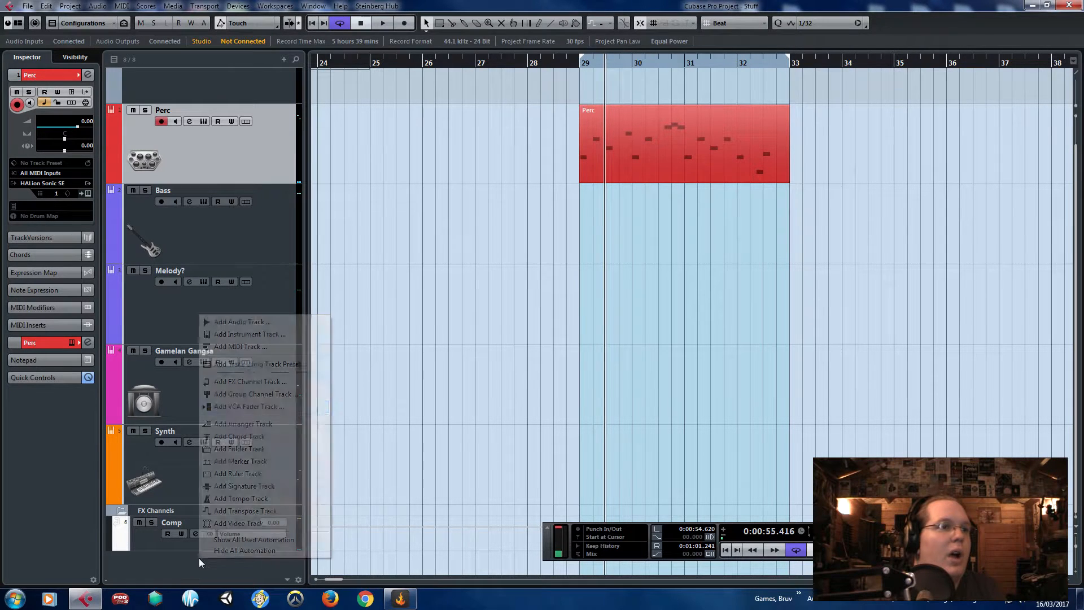
click(244, 334)
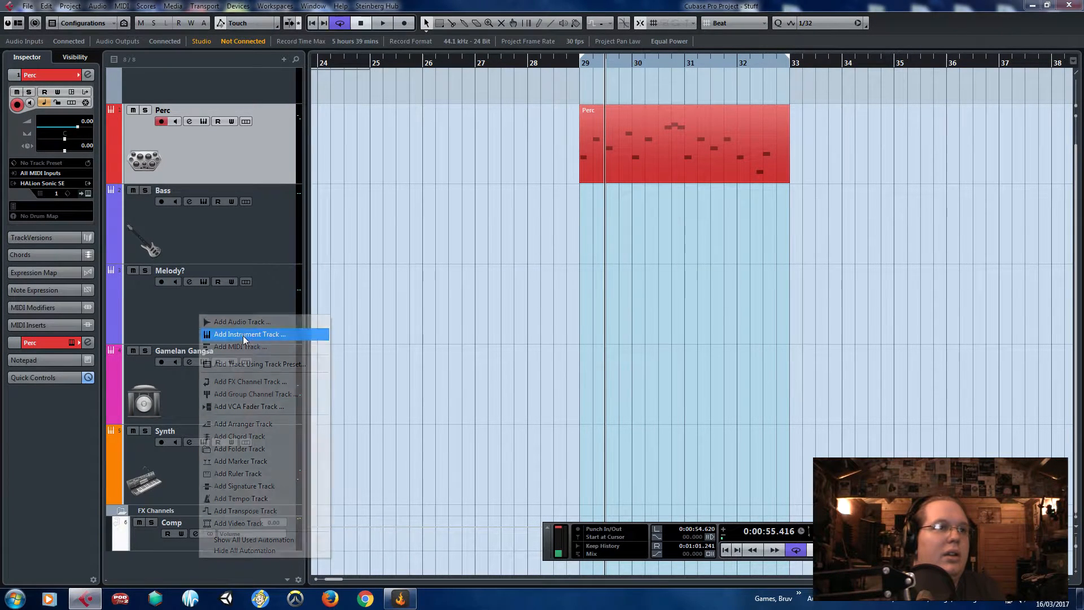
click(520, 316)
click(478, 394)
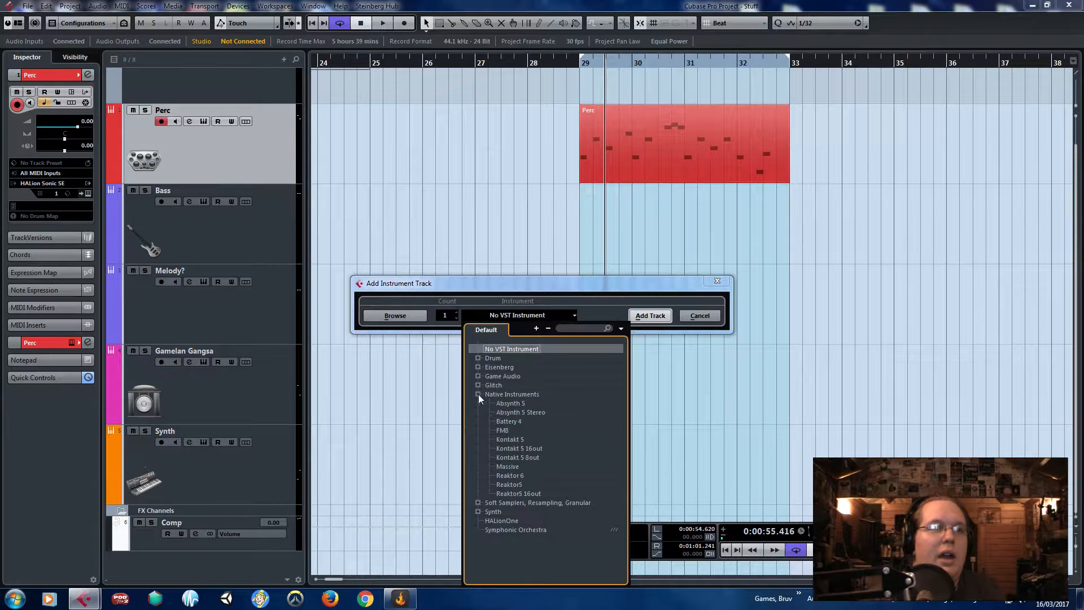
click(477, 394)
click(477, 412)
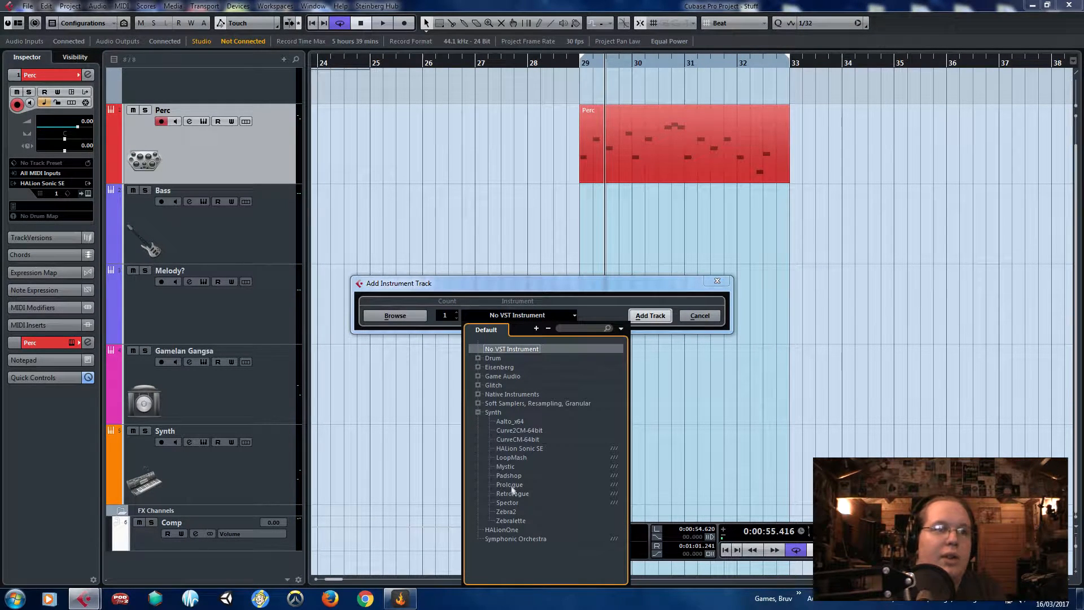
click(515, 448)
click(650, 315)
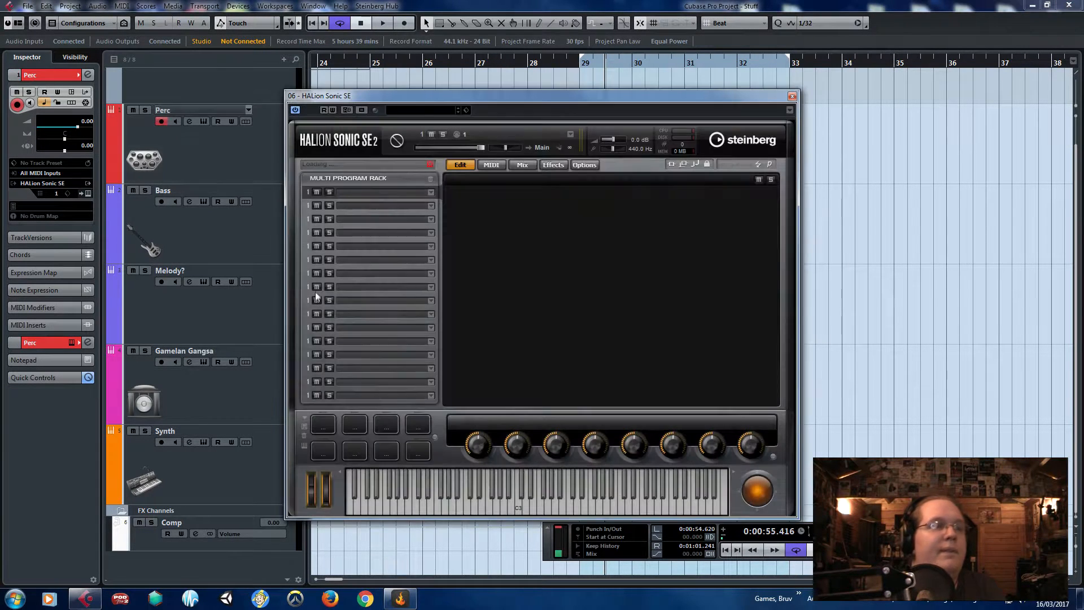
- Search the sound library for "organ" and try An Organic, Angels & Pipes NoteExp and Classic Rock Drawbars in the first slot
click(432, 193)
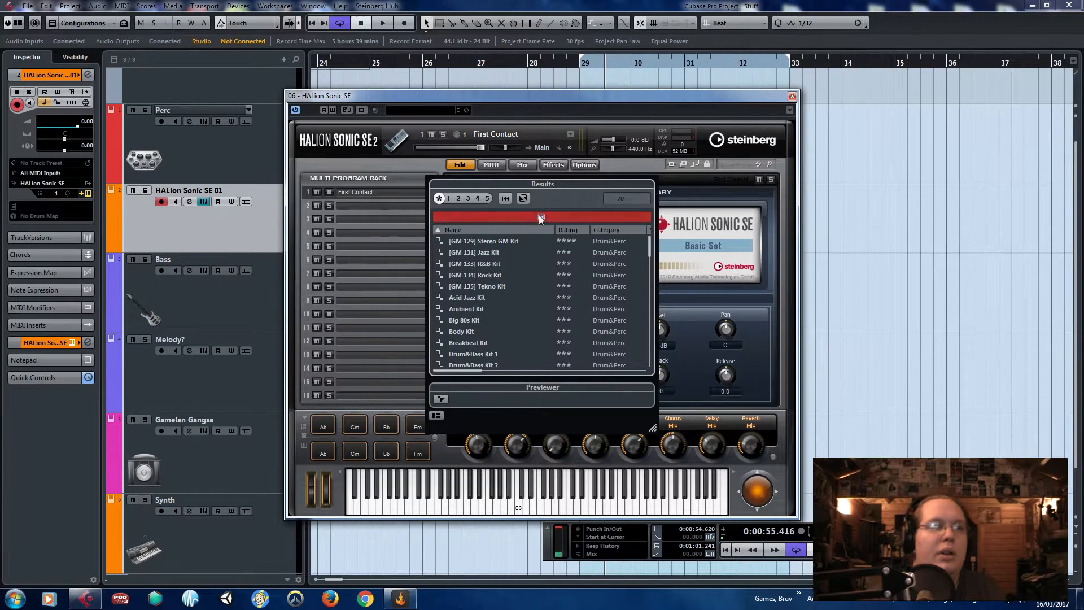
text(organ)
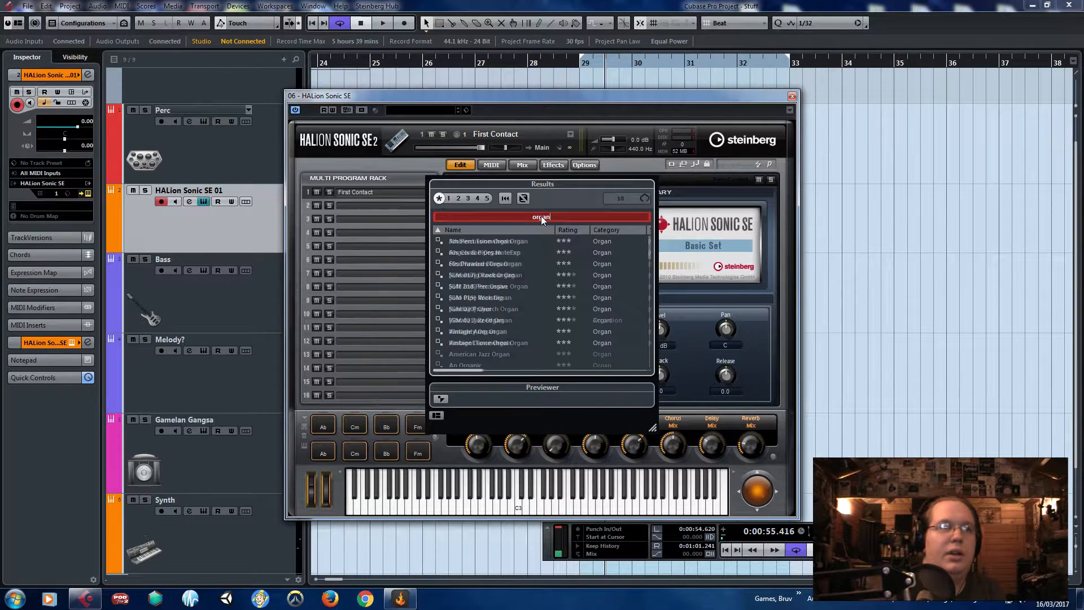
scroll(520, 334, down, 1)
click(460, 343)
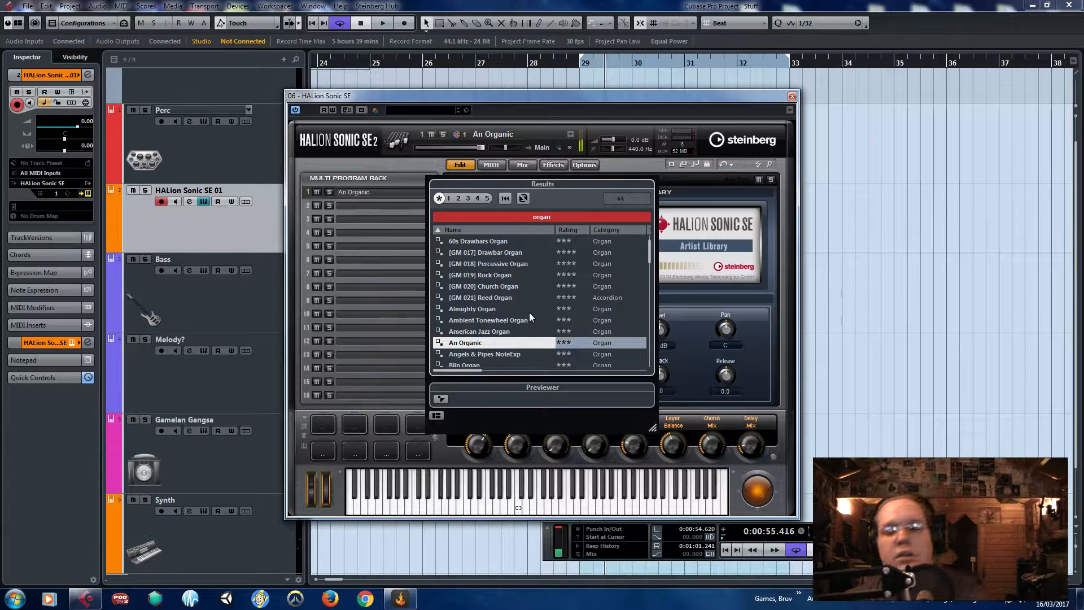
key(Down)
scroll(562, 323, down, 3)
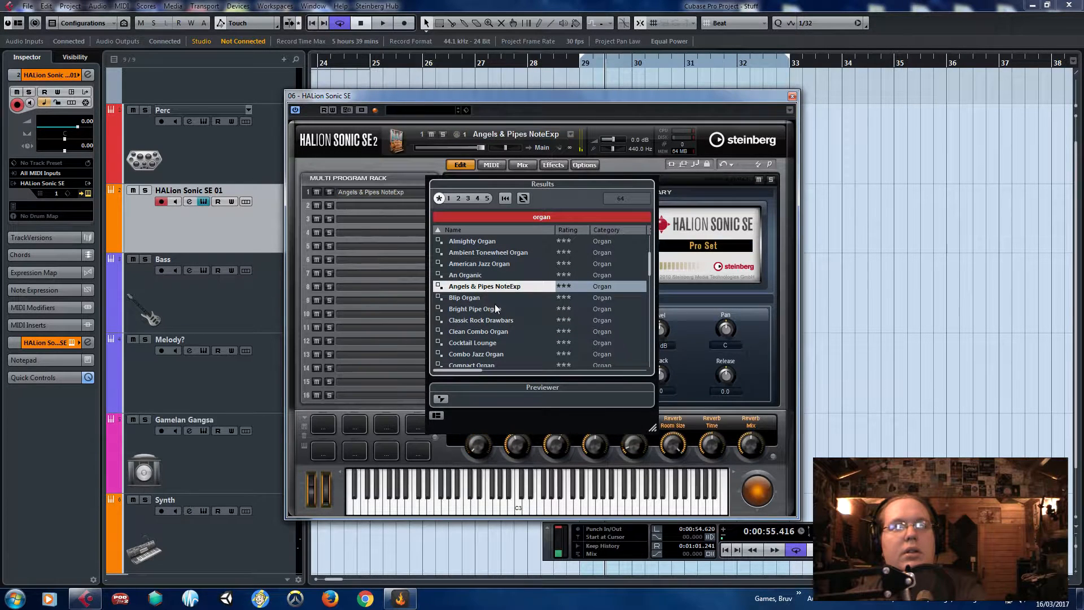
double_click(488, 320)
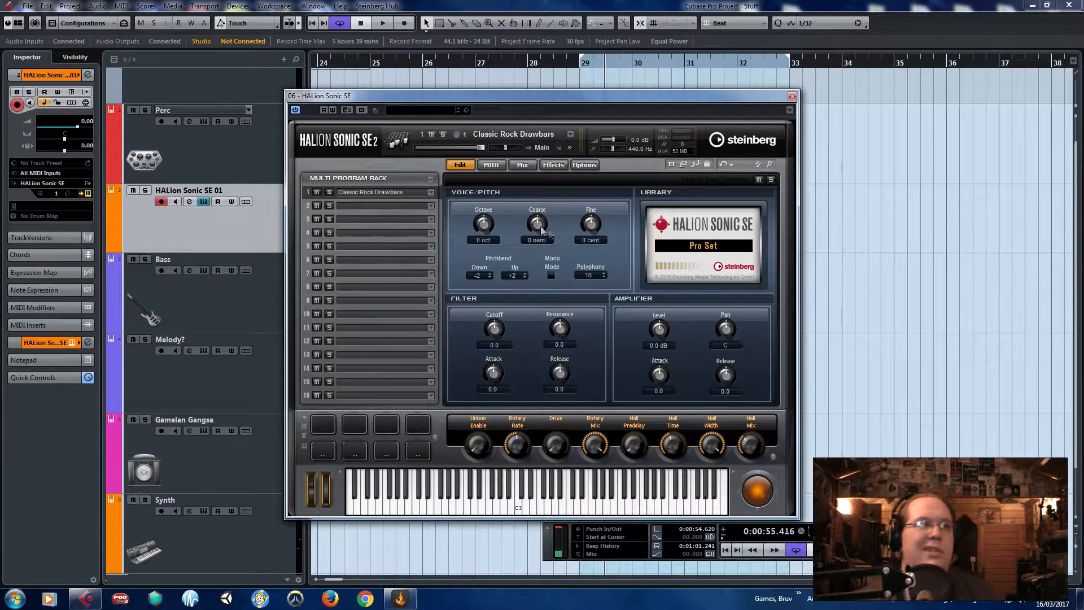
- Try the Synth Comp version of Fizz Organ, then search for "hamm" and try Hammer Lead
click(430, 194)
scroll(525, 316, down, 5)
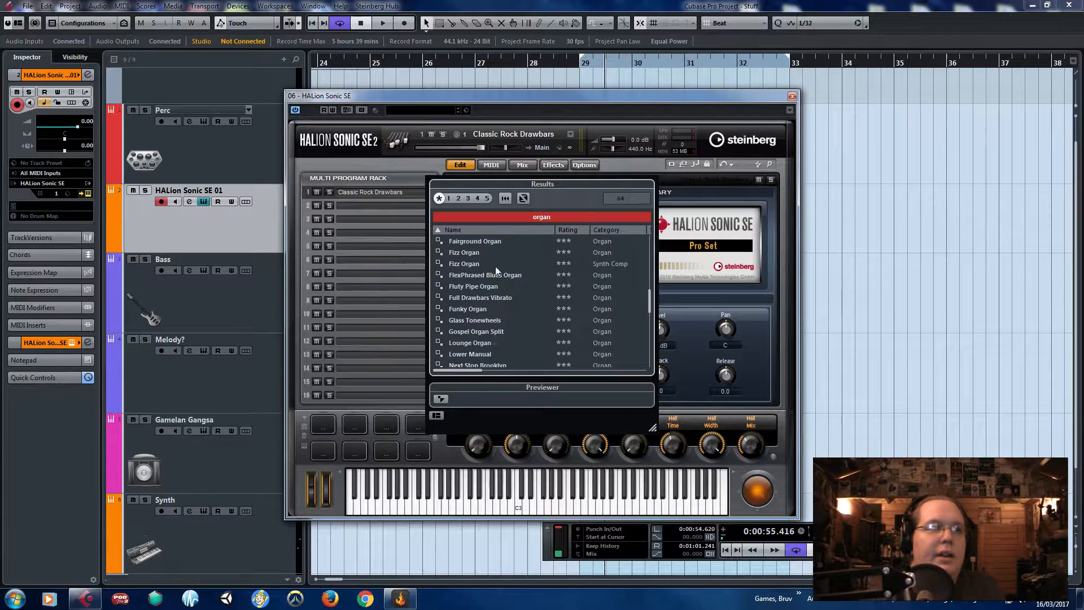
double_click(489, 265)
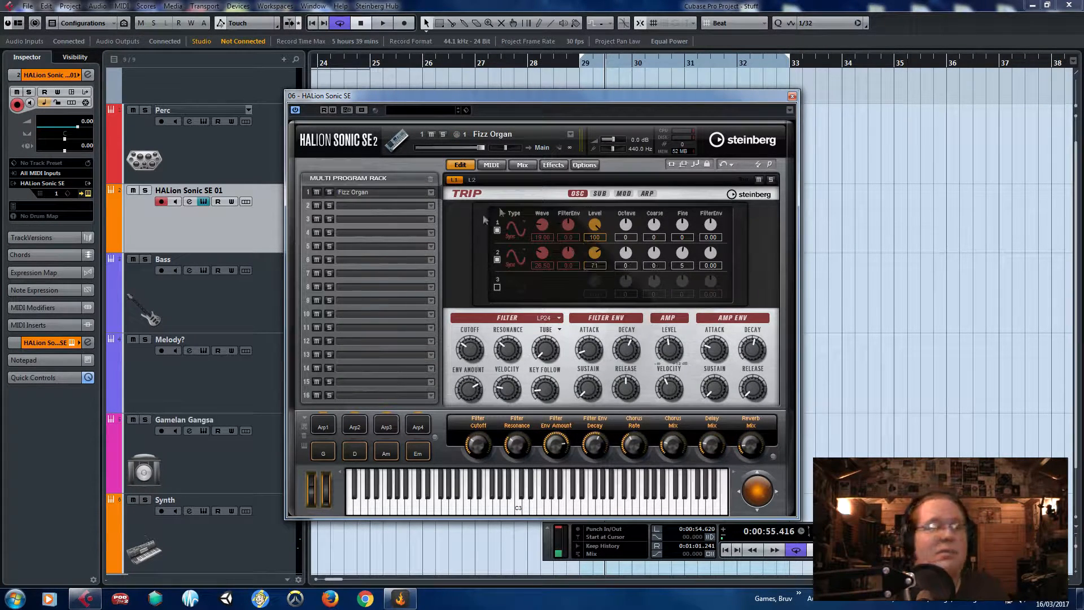
click(432, 196)
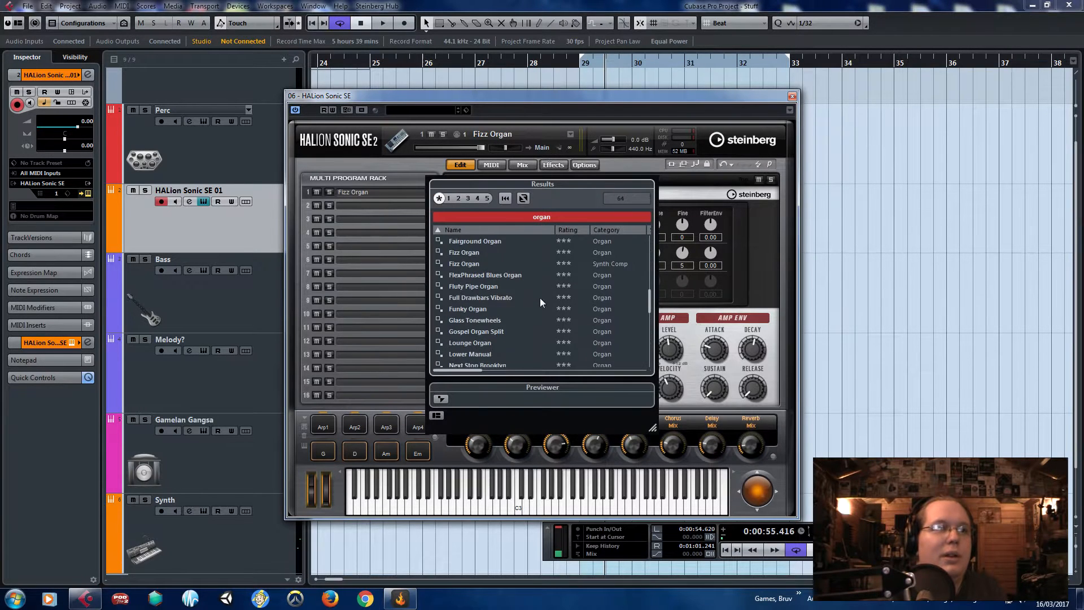
text(hamm)
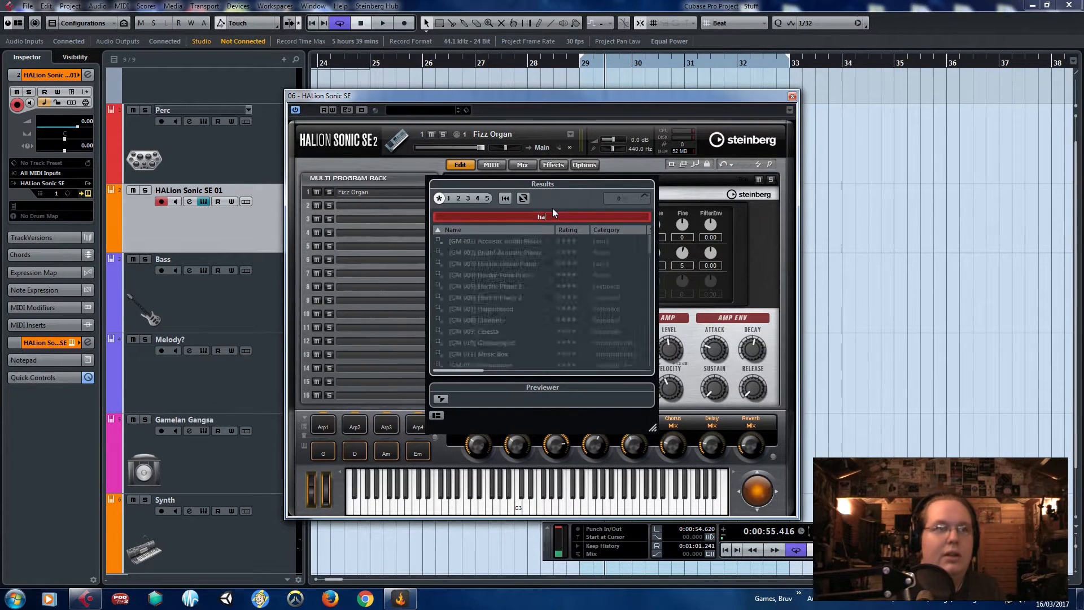
double_click(502, 242)
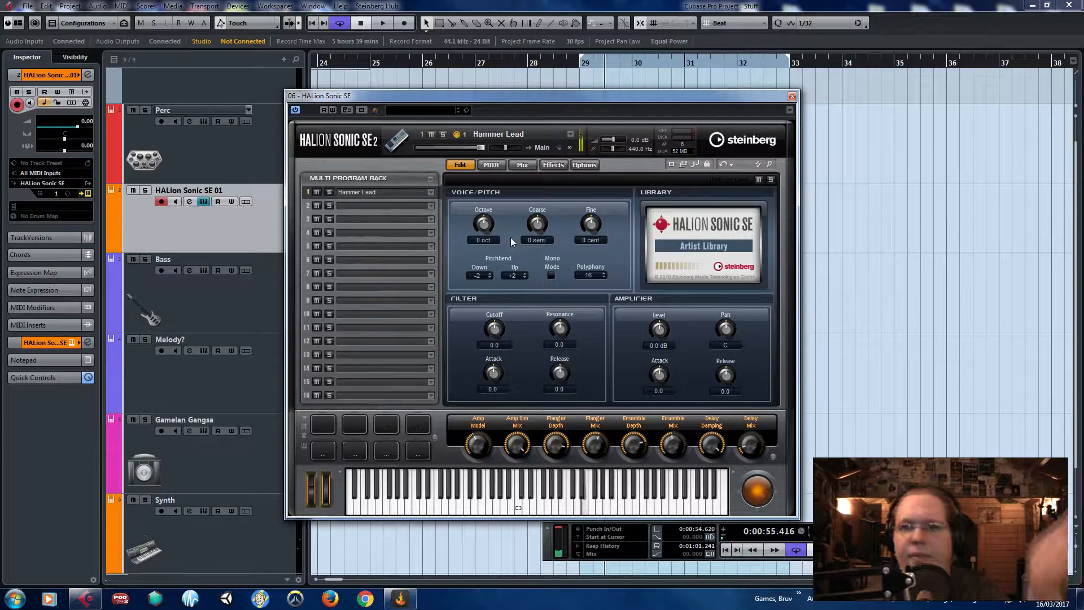
- Search the sound library for "orga" and load [GM 021] Reed Organ into the first slot
click(431, 192)
click(562, 218)
key(BackSpace)
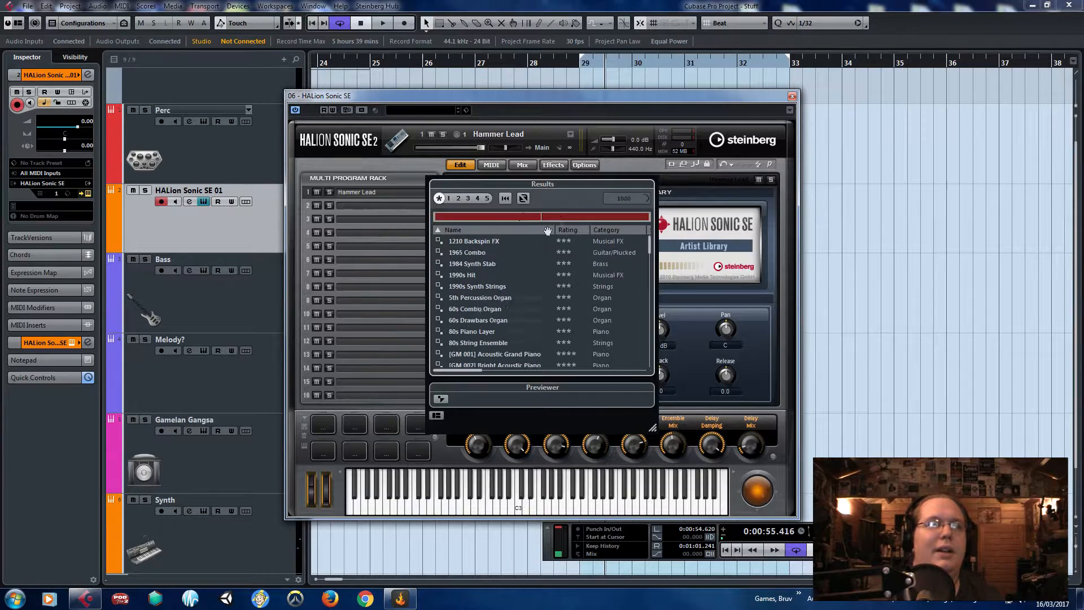
text(orga)
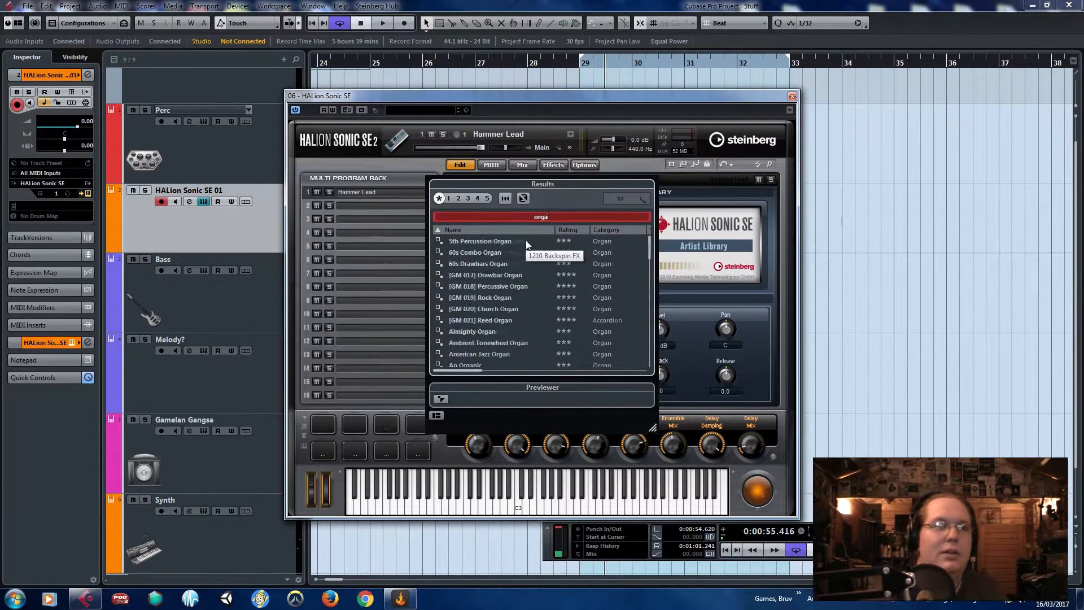
double_click(515, 320)
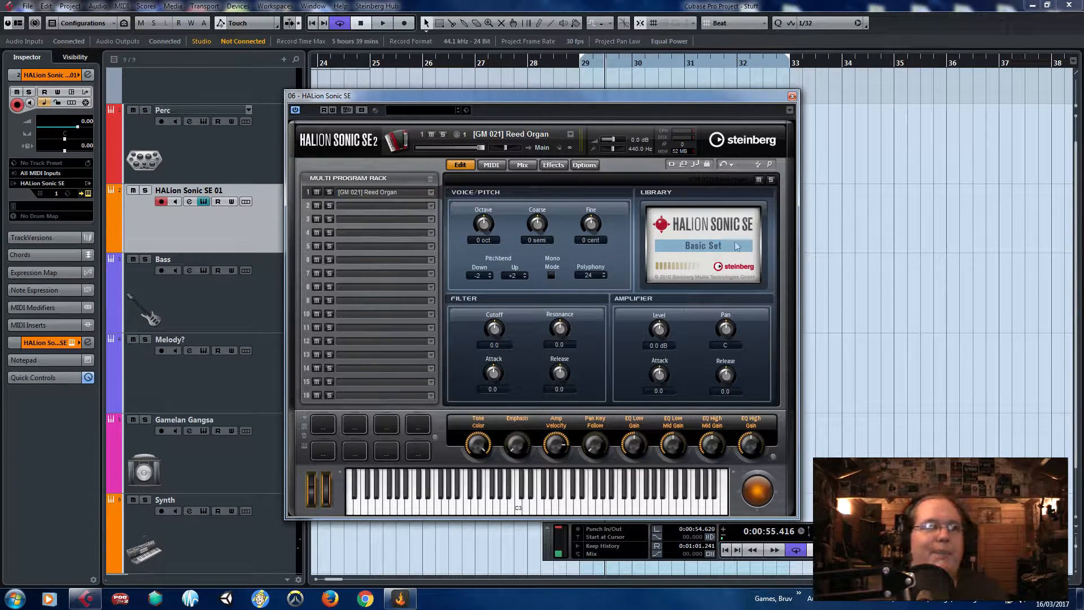
- Close the instrument window and rename the new HALion Sonic SE track as Organ
click(791, 98)
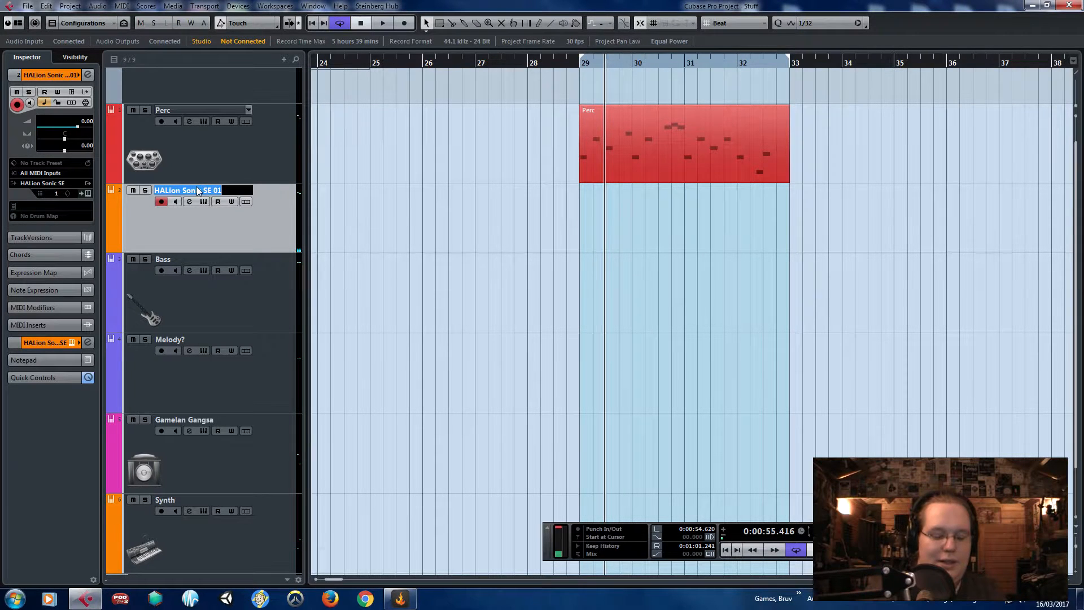
key(Return)
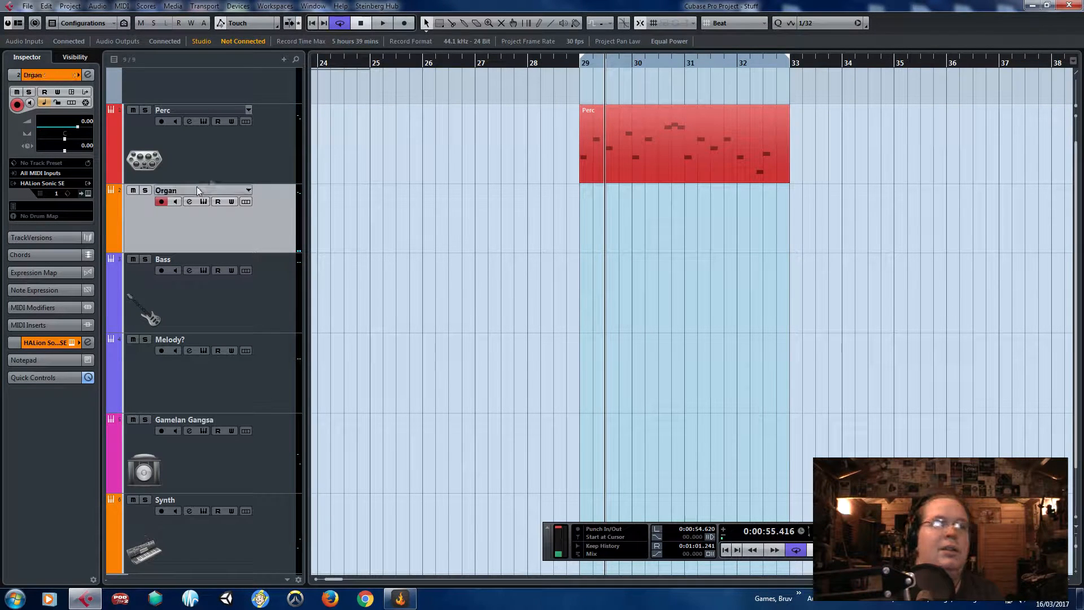
- Create an Organ part over bars 29 to 32 and open it for note editing
double_click(649, 212)
double_click(631, 212)
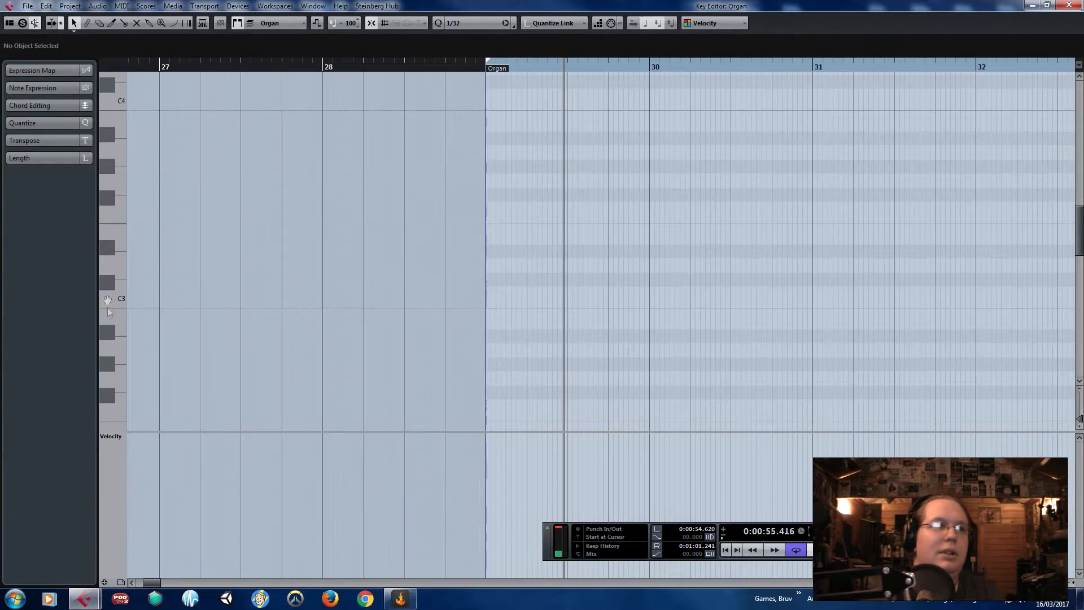
scroll(162, 118, up, 3)
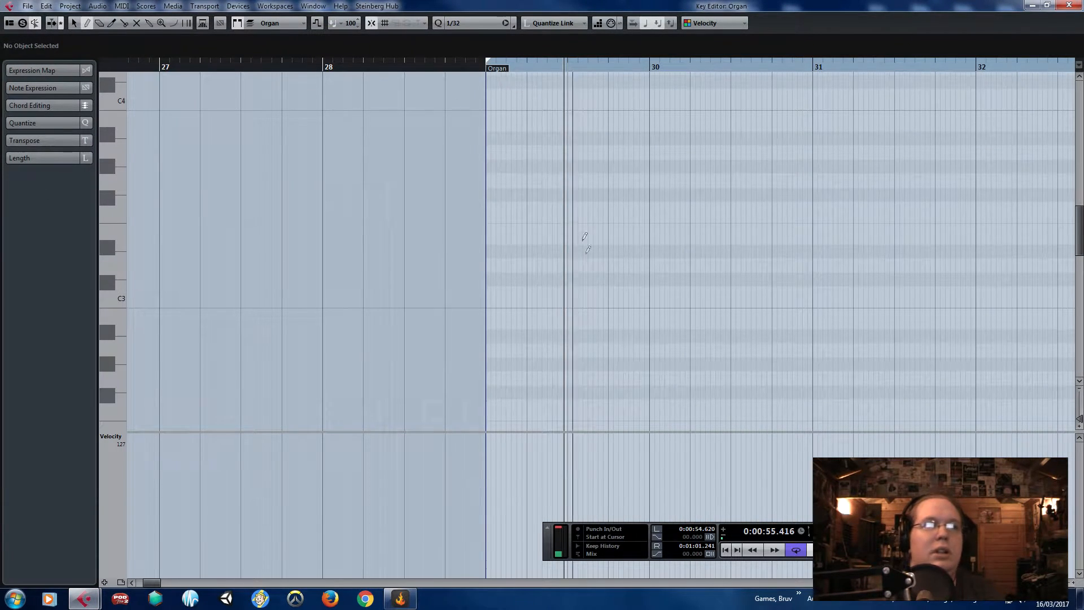
- Enter a half-beat C3 at the start of bar 29, followed directly by a half-beat E3
mouse_move(493, 293)
mouse_down()
mouse_move(525, 295)
mouse_move(494, 299)
mouse_move(522, 237)
mouse_move(533, 236)
mouse_up()
key(1)
scroll(510, 323, up, 4)
key(ctrl+d)
click(446, 66)
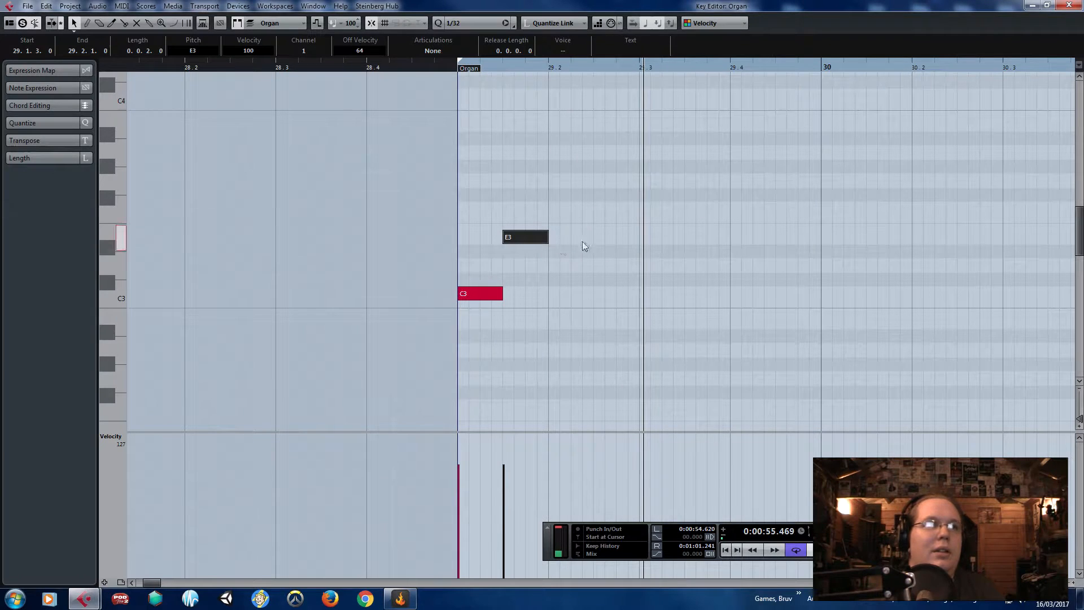
- Duplicate the C3 and E3 pair and rearrange the copies as C3 at 29.2.3 and G3 at 29.3
drag(622, 201, 439, 328)
key(ctrl+d)
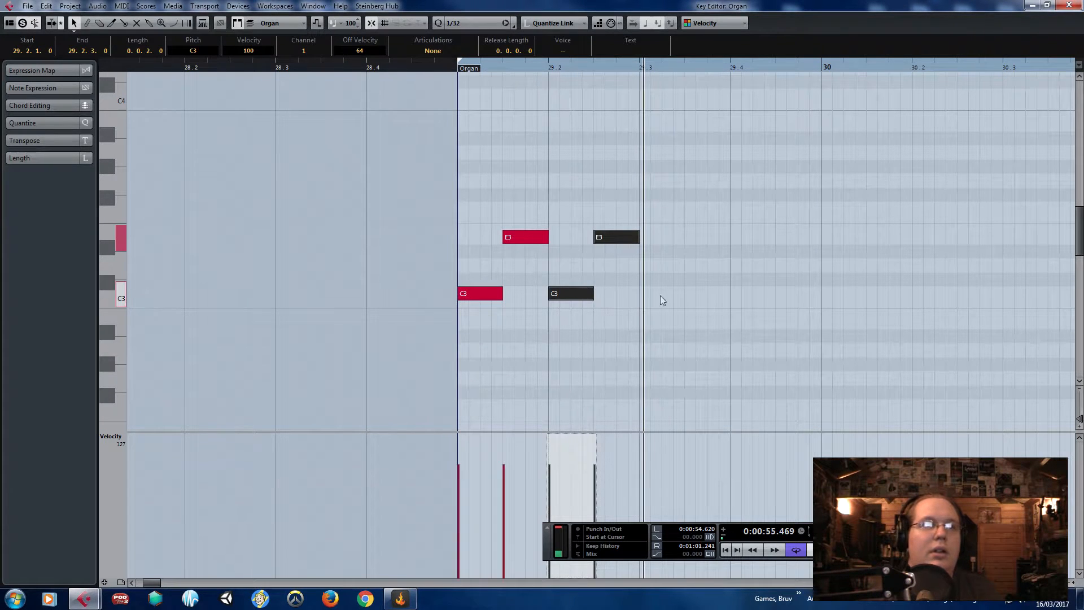
drag(587, 300, 655, 297)
drag(673, 236, 660, 179)
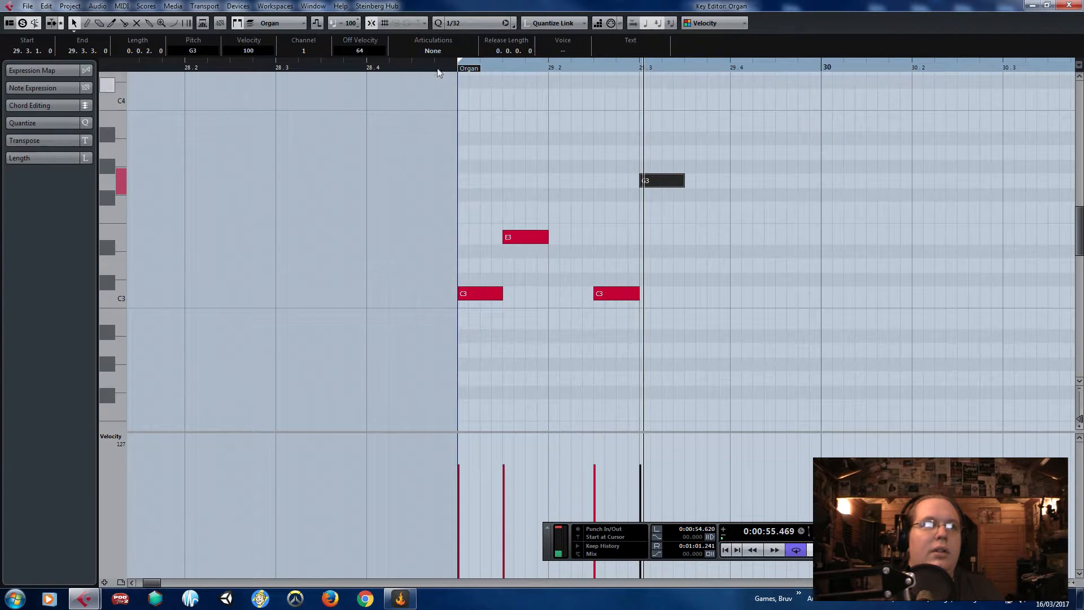
scroll(697, 181, up, 2)
scroll(697, 181, down, 3)
- Copy the four-note phrase to the start of bar 30 and play the part from bar 29
key(ctrl+a)
key(ctrl+d)
drag(713, 297, 819, 300)
scroll(822, 301, down, 2)
click(1040, 357)
scroll(1040, 357, right, 3)
click(380, 68)
key(space)
scroll(695, 244, up, 2)
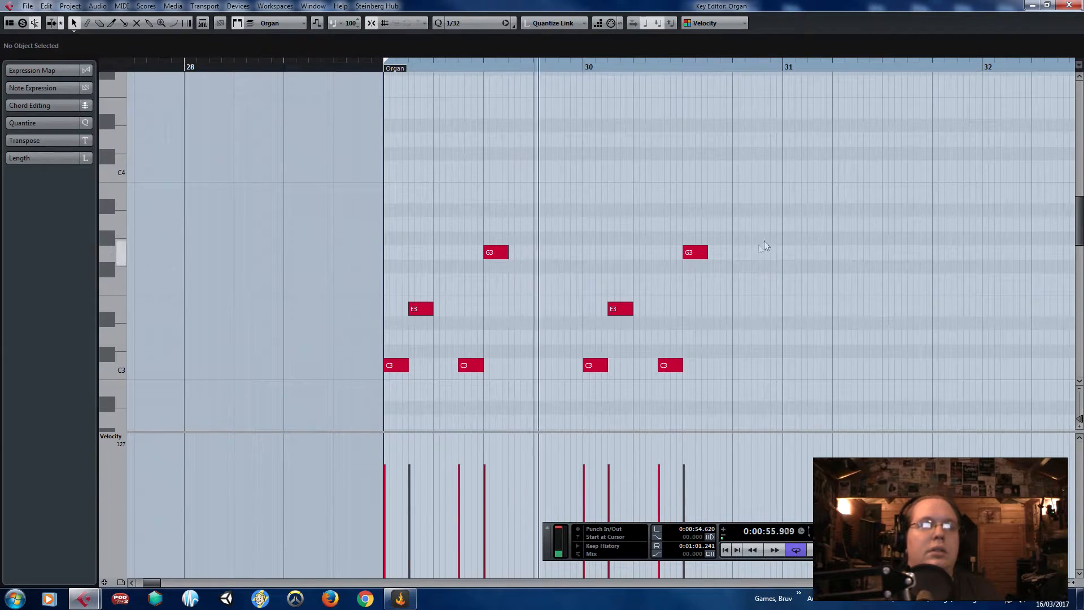
- Duplicate bar 30's G3 as an F3 on beat 4 and play back the phrase
scroll(767, 245, up, 1)
scroll(763, 244, down, 1)
key(space)
scroll(734, 309, up, 1)
key(Left)
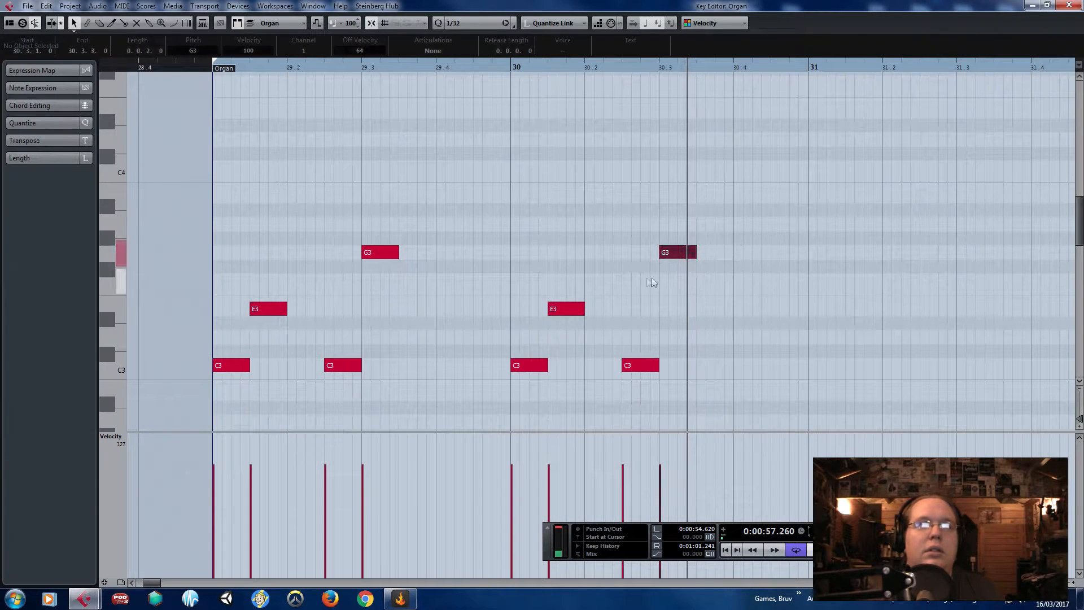
key(ctrl+d)
drag(714, 252, 754, 277)
click(501, 67)
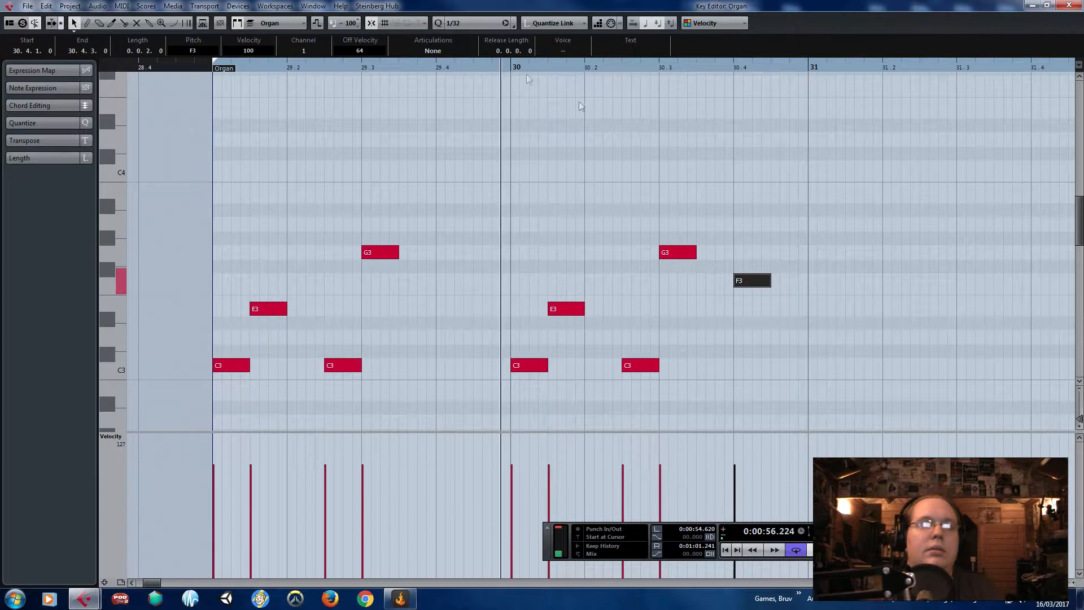
key(space)
scroll(729, 186, down, 1)
drag(908, 182, 359, 418)
key(space)
- Add stacked C4 and F4 notes on beat 2 of bar 29
click(822, 237)
key(ctrl+d)
drag(367, 256, 453, 97)
key(ctrl+d)
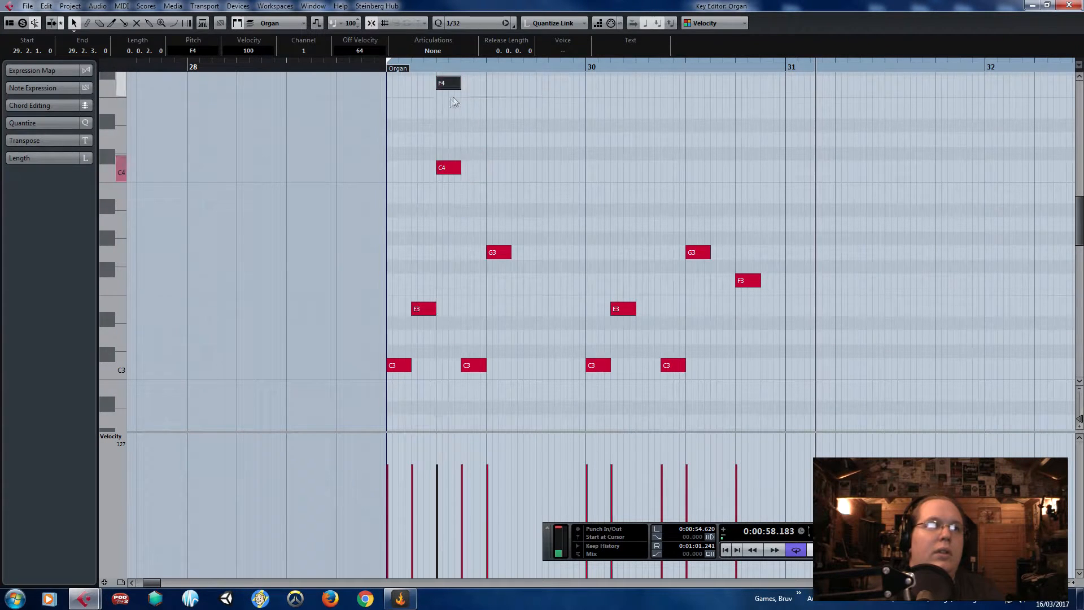
- Turn the stacked notes into a quarter-beat C4 and G4 pair at 29.1.3, auditioning it from bar 29
scroll(390, 97, up, 3)
click(382, 68)
drag(384, 74, 387, 90)
key(space)
key(space)
drag(513, 328, 442, 188)
click(380, 68)
key(space)
key(space)
click(502, 220)
key(g)
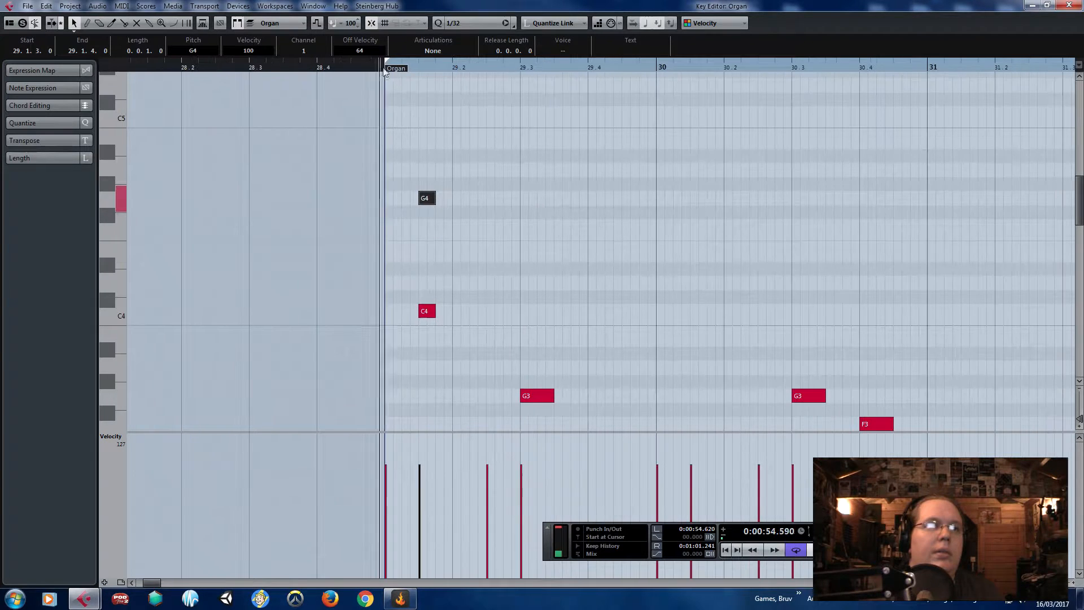
- Lower the C4 and G4 pair's velocity to 86 and copy it onto the following off-beats of bar 29
drag(472, 112, 373, 314)
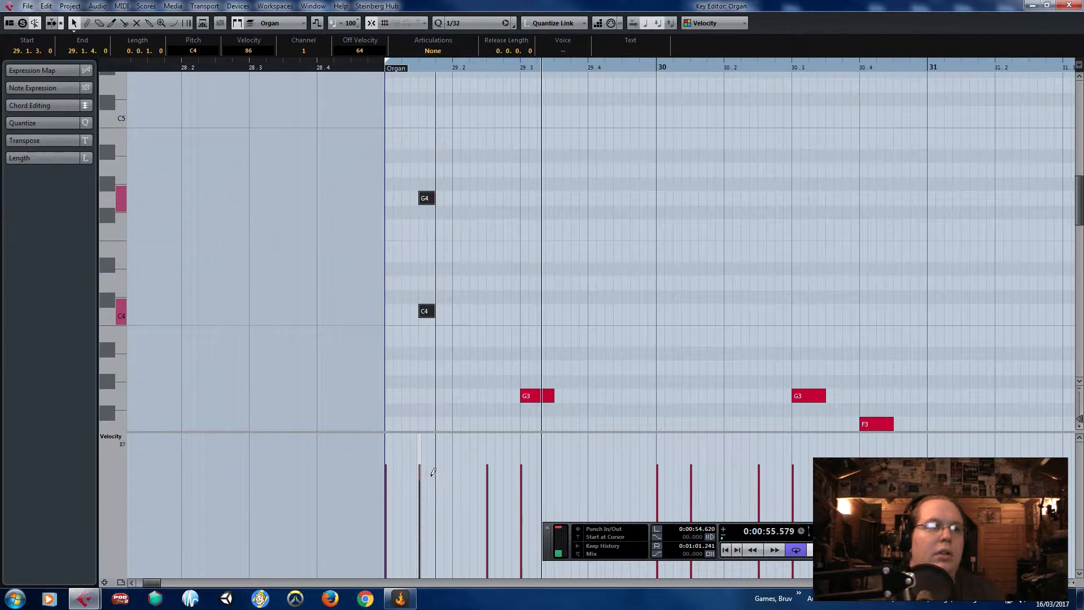
drag(454, 199, 504, 199)
drag(617, 119, 374, 319)
key(alt+d)
drag(510, 203, 561, 203)
- Copy bar 29's four off-beat C4 and G4 pairs onto the off-beats of bar 30 and listen to the result
drag(714, 133, 403, 318)
key(alt+d)
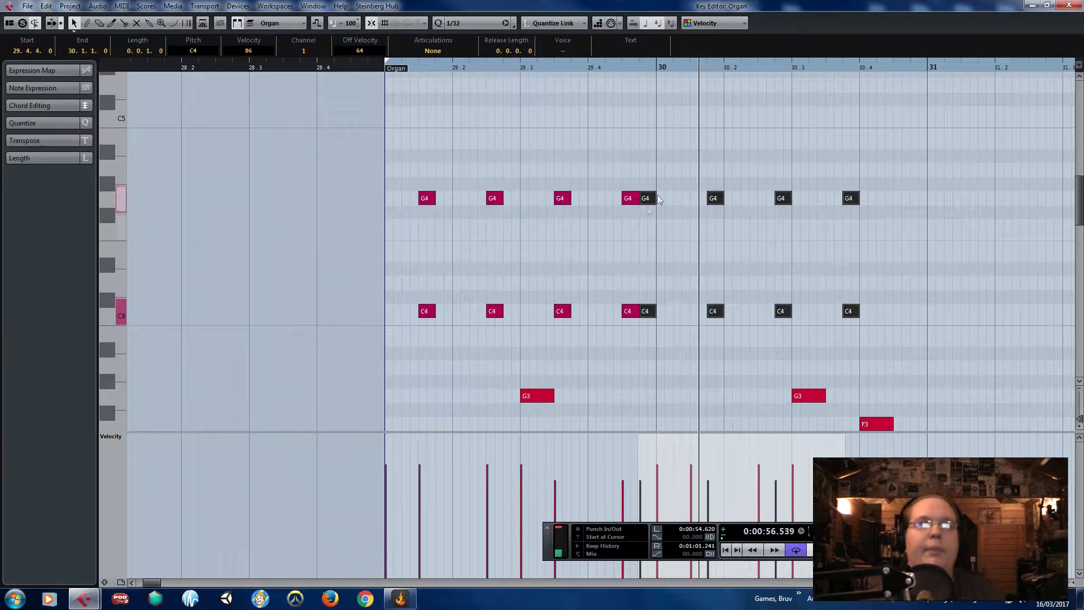
drag(649, 202, 700, 201)
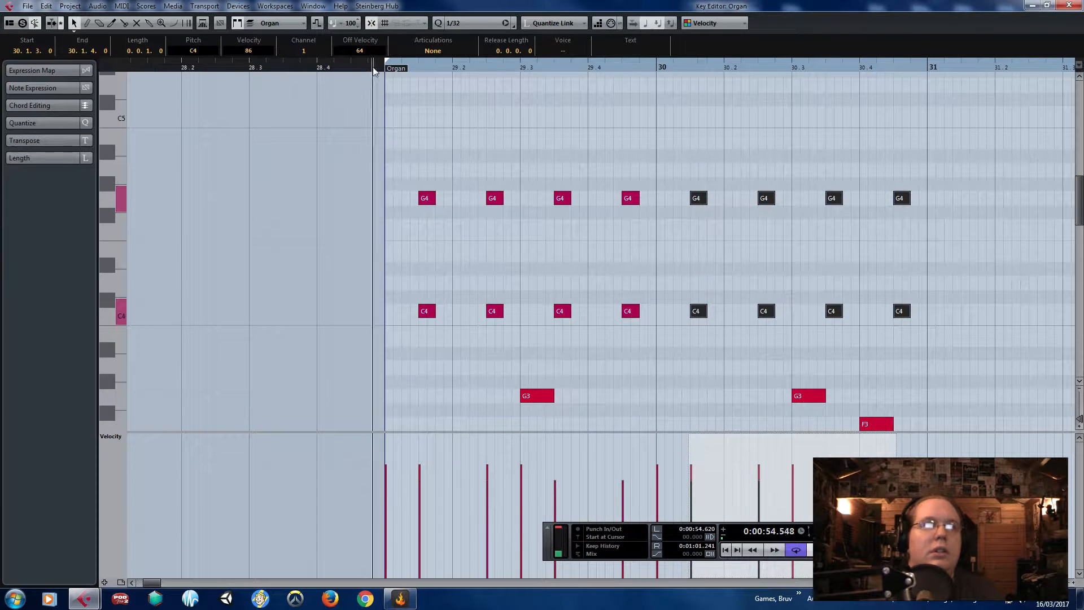
scroll(614, 262, down, 1)
click(980, 264)
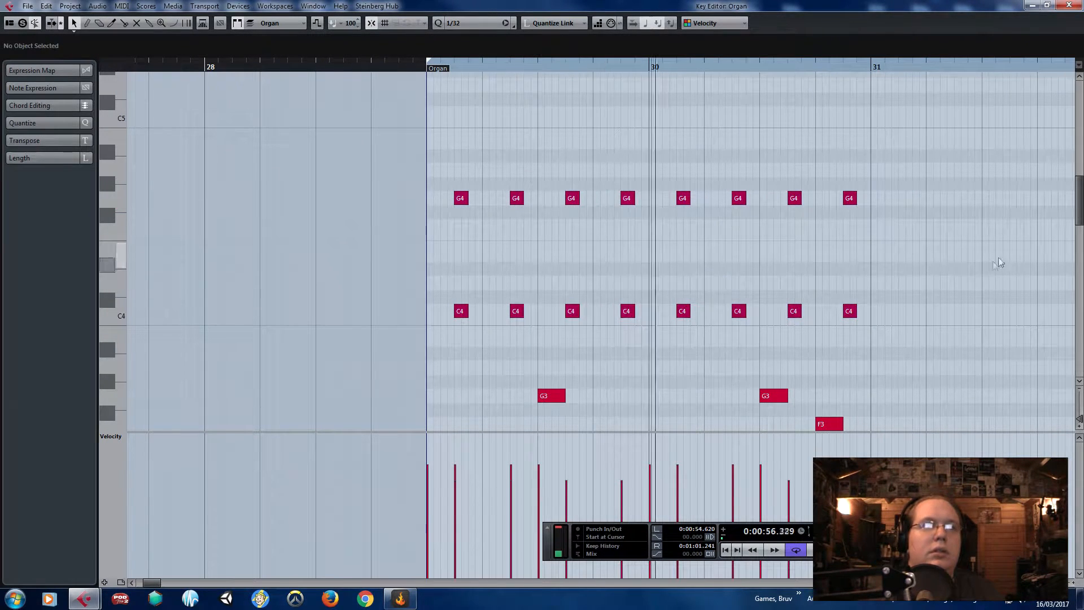
drag(1065, 223, 1077, 226)
scroll(792, 207, down, 3)
key(space)
- Duplicate all the notes of bars 29 and 30 so that the copy starts at bar 31
drag(766, 387, 171, 18)
scroll(525, 218, down, 5)
key(ctrl+d)
scroll(567, 375, up, 2)
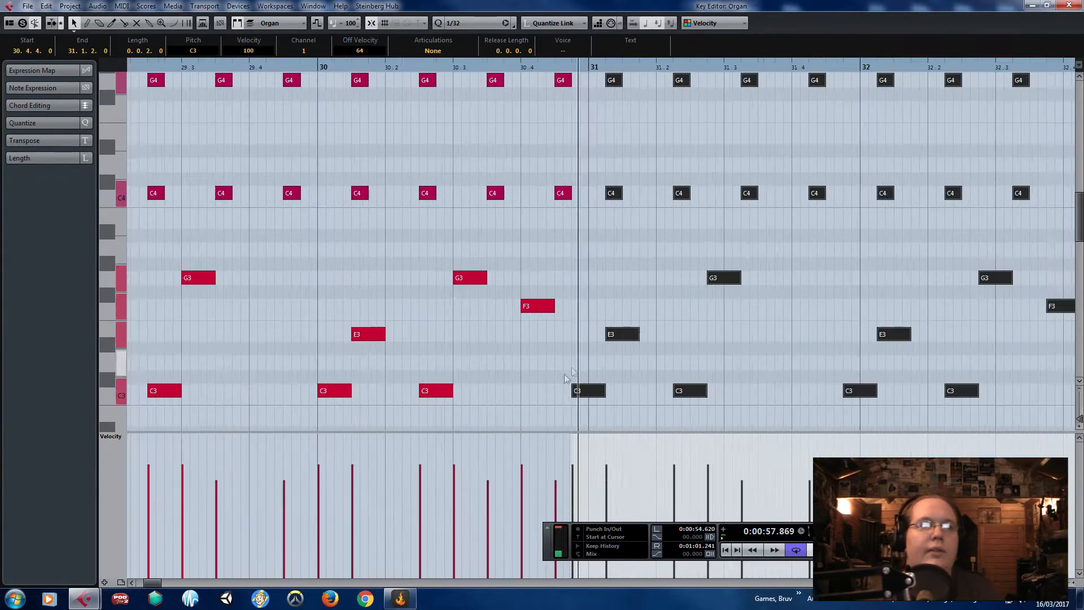
drag(592, 399, 609, 400)
key(space)
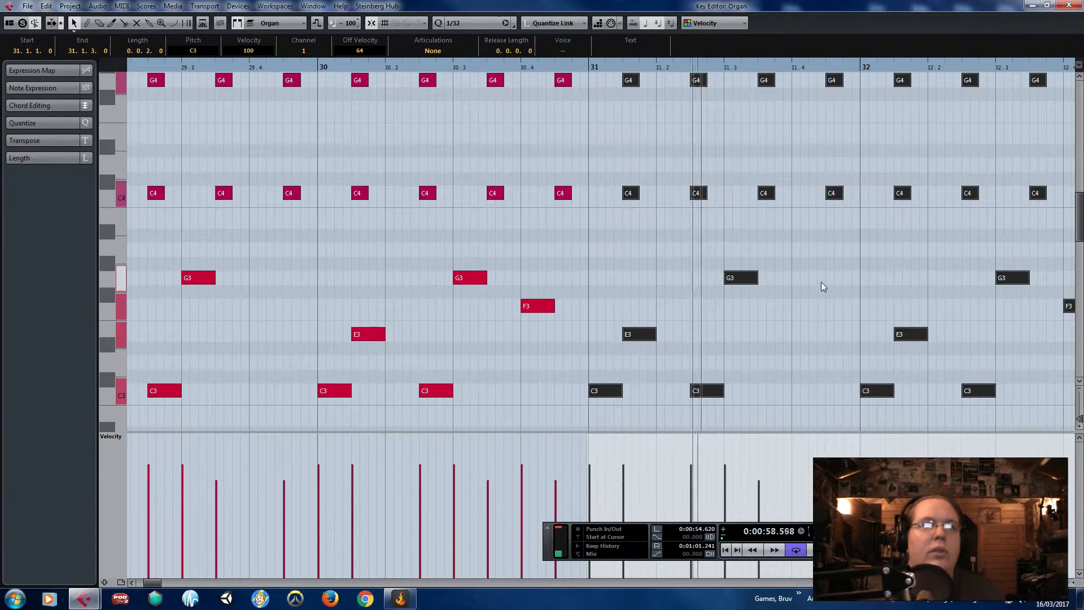
- Remove the C3 and E3 notes from bar 32 and place the F3 on its first beat
scroll(834, 283, down, 3)
scroll(968, 332, up, 2)
drag(1007, 366, 1075, 373)
key(space)
scroll(799, 332, up, 1)
drag(780, 321, 1010, 360)
key(Delete)
scroll(844, 228, right, 3)
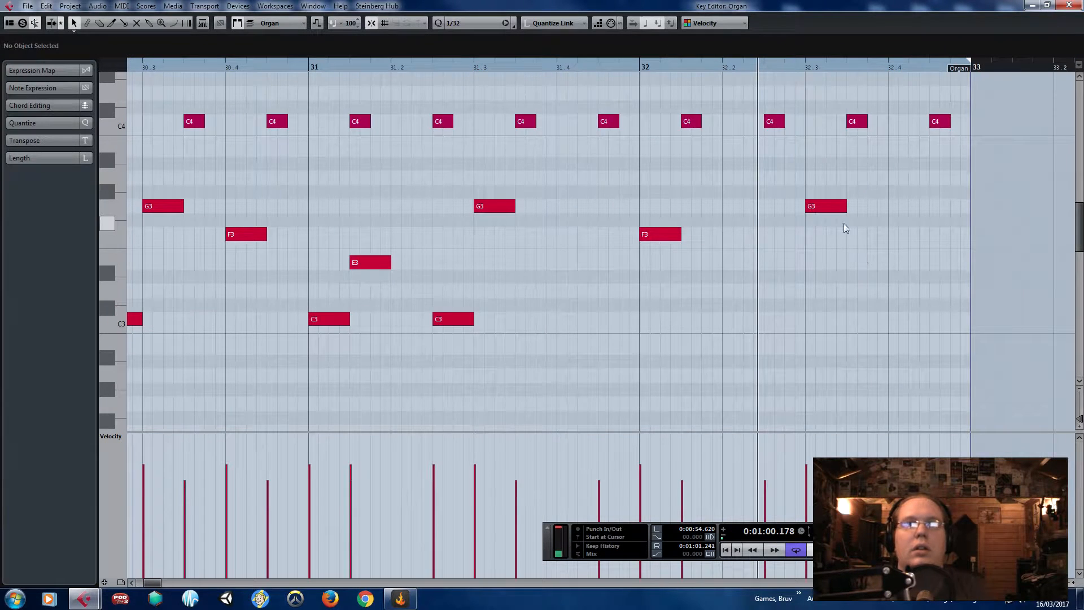
- Lengthen bar 32's F3 and G3 notes to about one and a half beats each
scroll(847, 227, up, 3)
scroll(838, 350, down, 1)
drag(905, 398, 637, 322)
drag(680, 378, 775, 383)
- Raise bar 32's off-beat pairs to F4 and C5 for the first two and G4 and D5 for the last two, checking by playback
drag(1017, 288, 673, 149)
drag(690, 266, 698, 187)
scroll(790, 254, up, 1)
drag(995, 317, 820, 108)
drag(857, 255, 861, 232)
scroll(815, 221, down, 3)
click(664, 82)
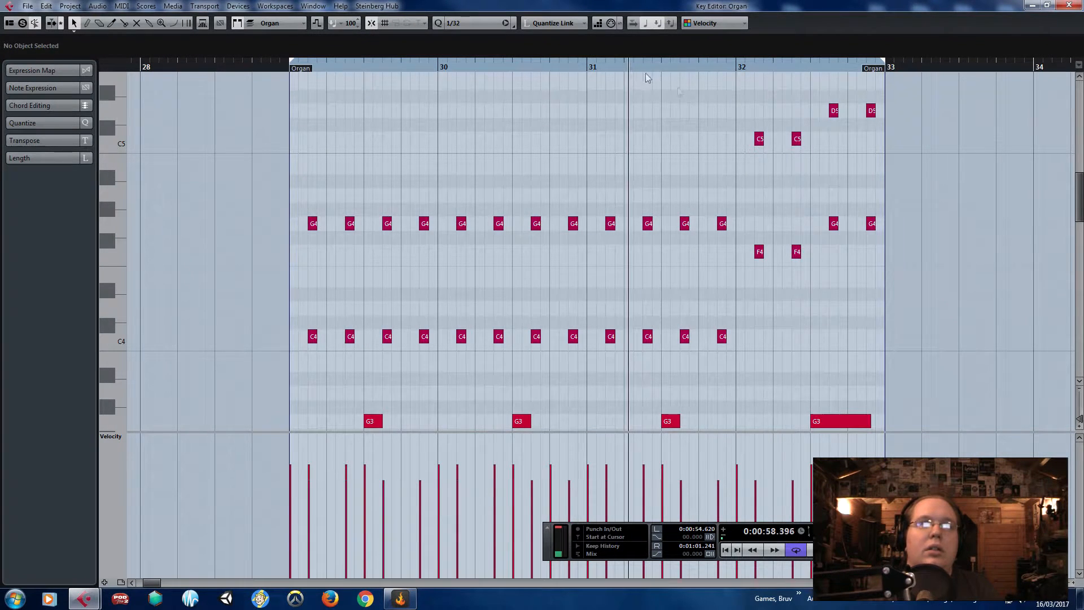
scroll(830, 243, up, 3)
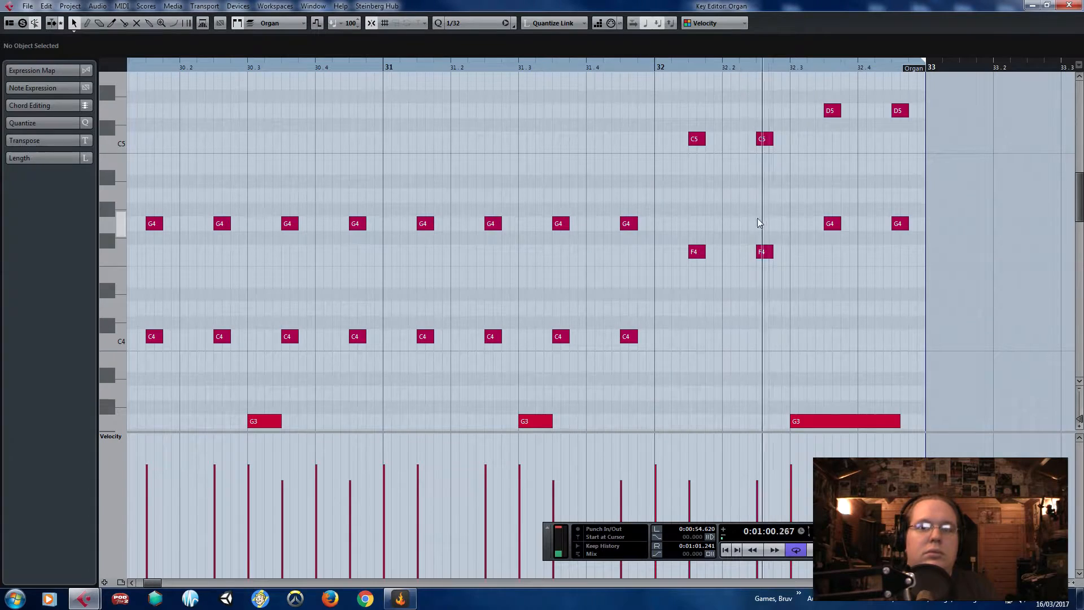
- Close the note editor and duplicate the Perc and Organ parts of bars 29 to 32 to bar 33
click(1066, 5)
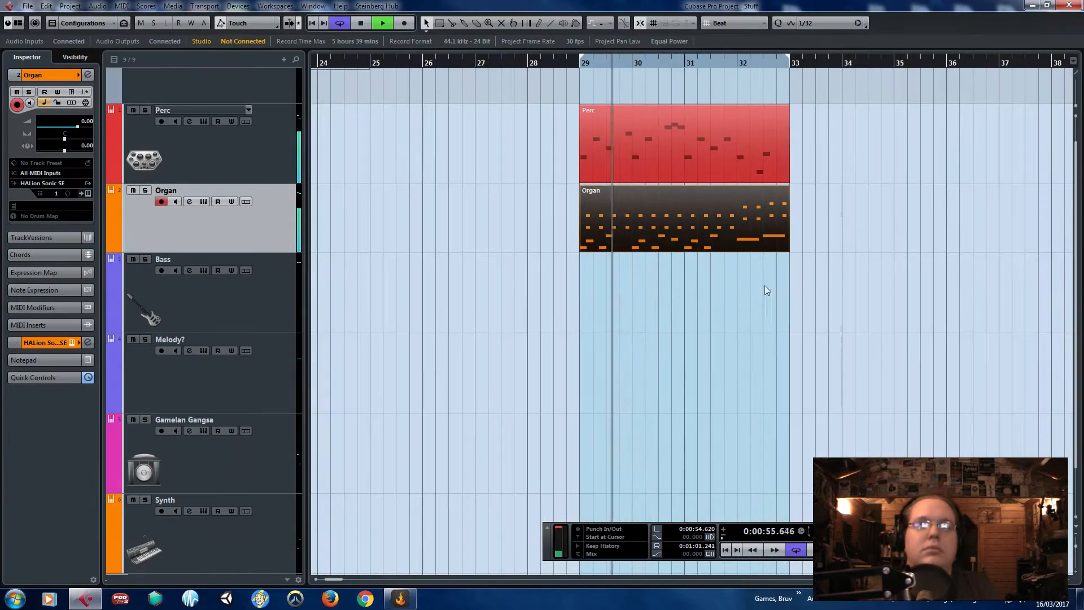
scroll(754, 296, down, 3)
drag(880, 320, 769, 141)
key(ctrl+d)
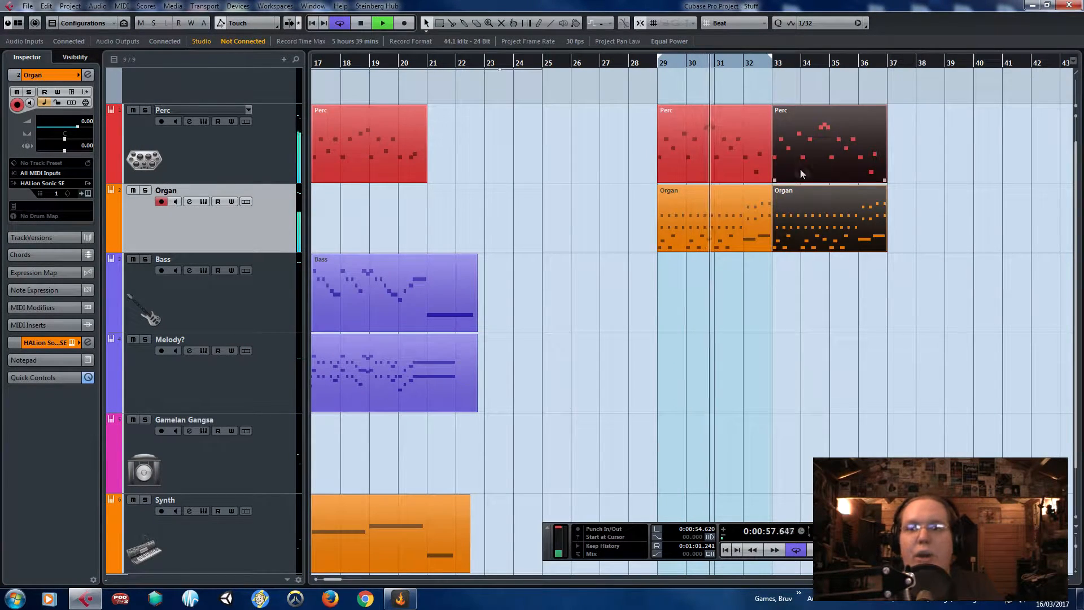
- Extend the loop range to bar 37 and listen to the duplicated Perc and Organ parts
key(h)
mouse_move(786, 58)
mouse_down()
mouse_move(949, 93)
mouse_move(987, 113)
mouse_up()
scroll(835, 183, right, 5)
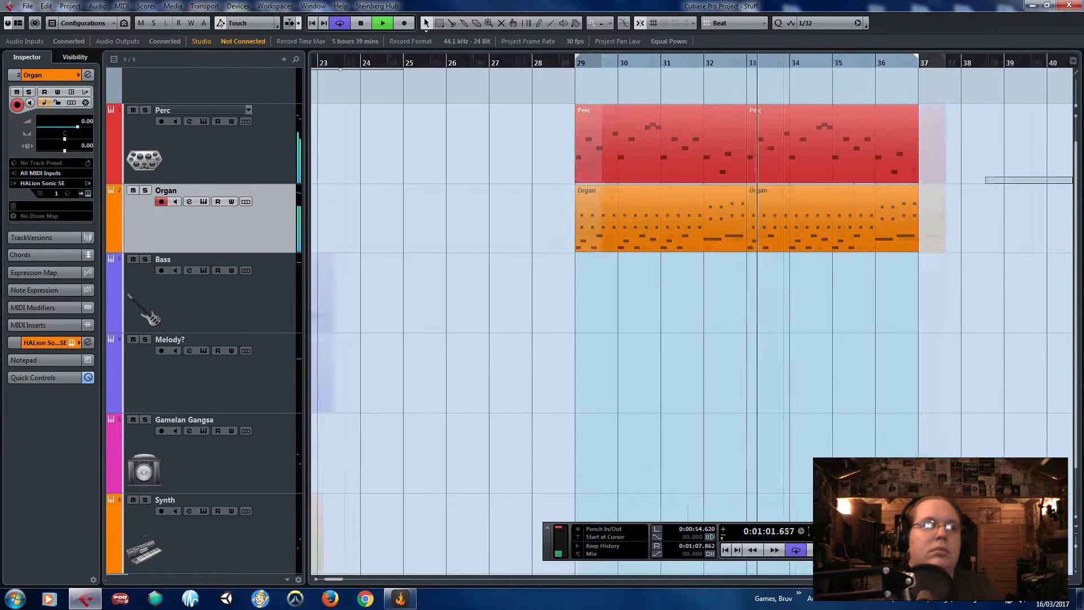
scroll(551, 333, up, 1)
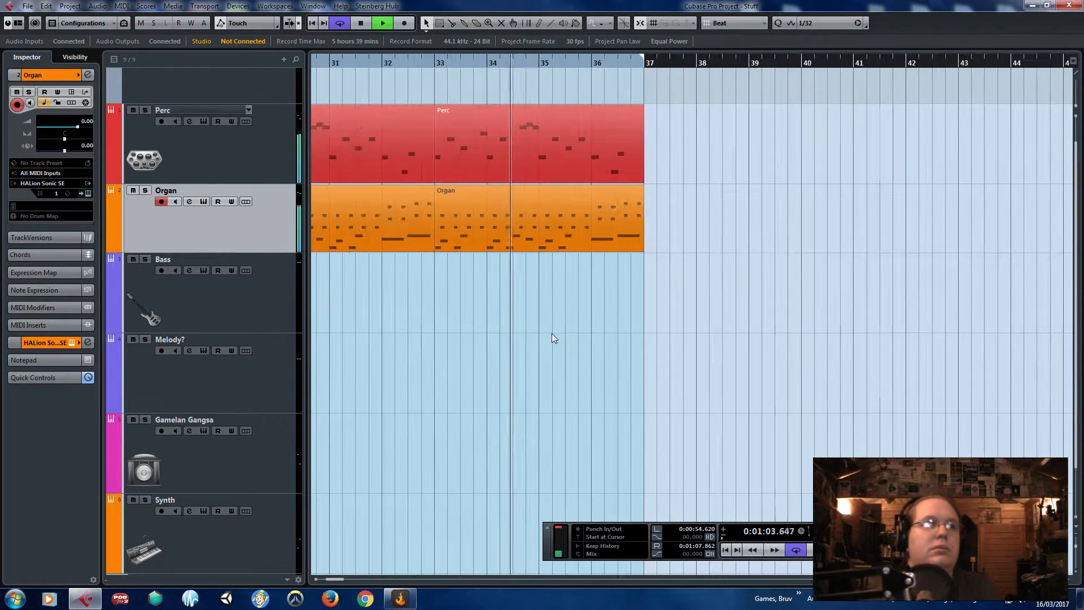
scroll(497, 294, left, 1)
drag(551, 297, 664, 305)
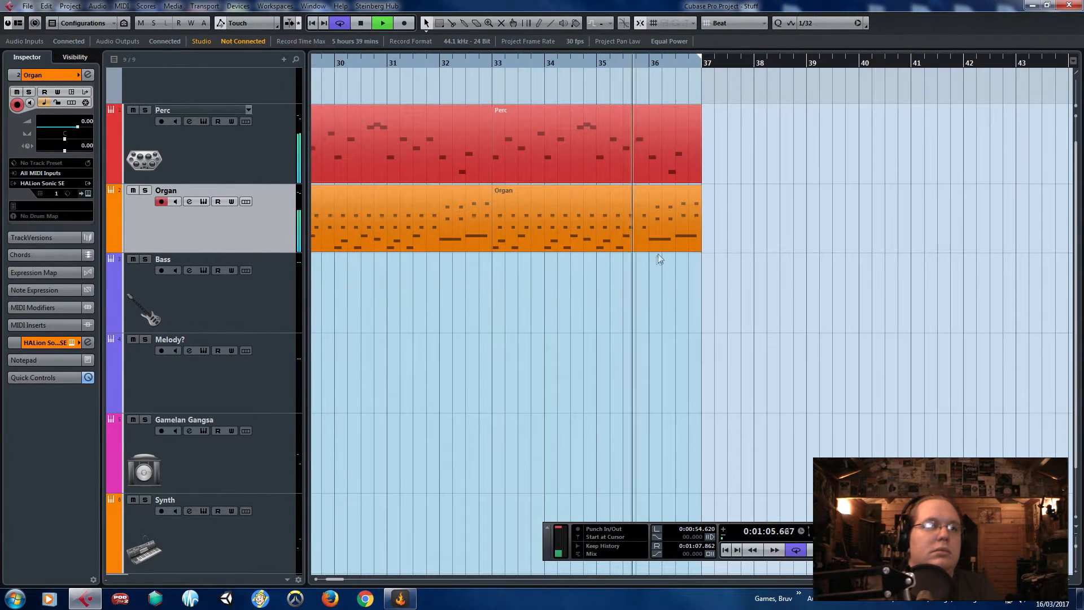
- Stop playback and open the second Organ part, starting at bar 33, for note editing
click(668, 238)
key(space)
double_click(668, 234)
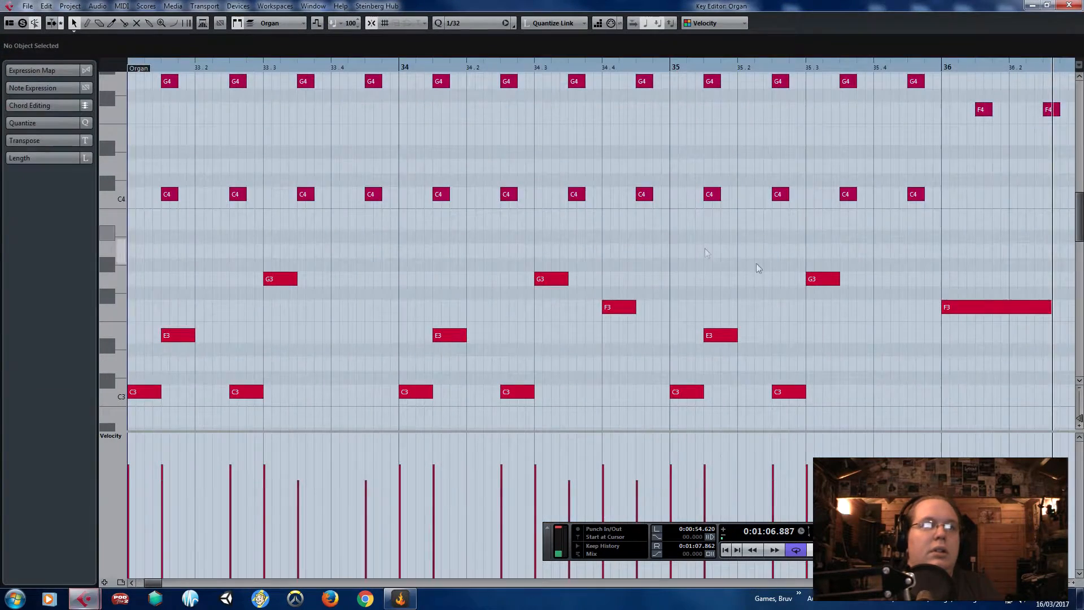
scroll(904, 255, down, 2)
scroll(738, 240, right, 3)
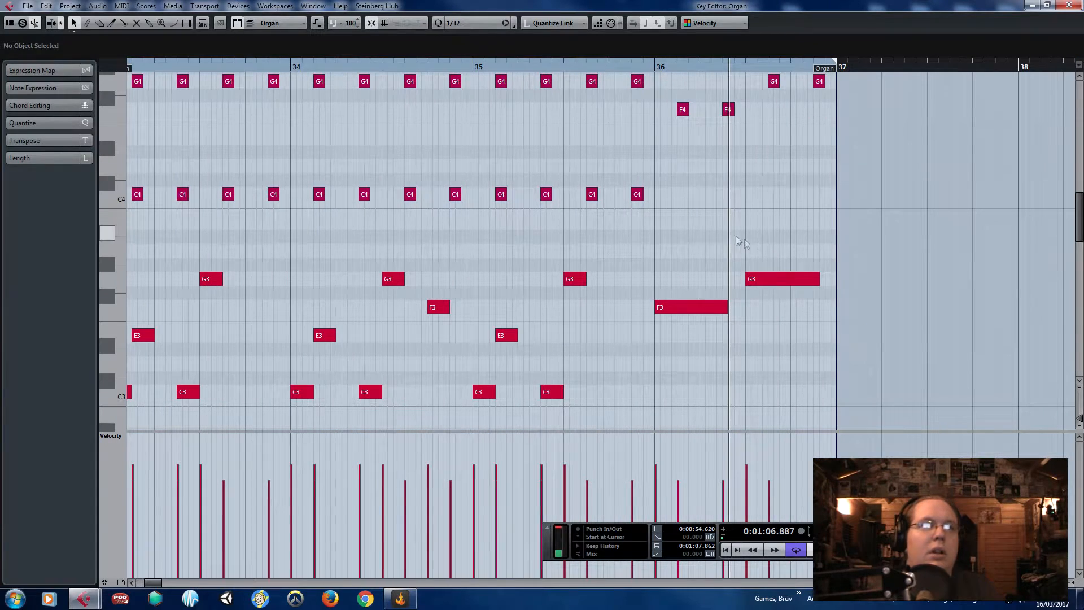
- Play back the second Organ part from just before bar 34 to review its phrase
click(469, 62)
key(space)
scroll(294, 90, down, 1)
scroll(478, 193, up, 3)
scroll(404, 161, down, 2)
click(202, 63)
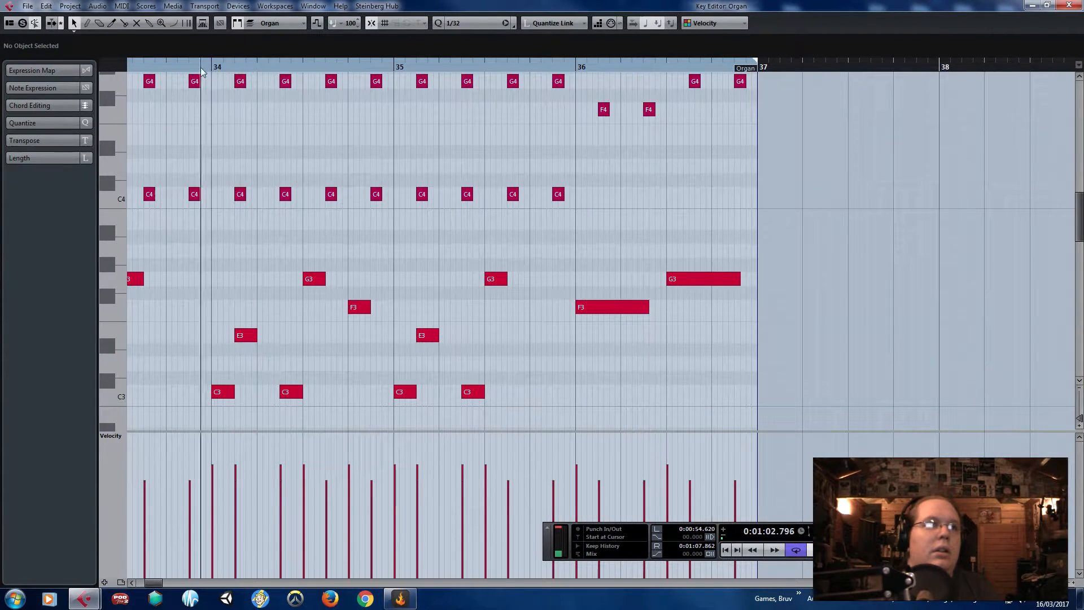
scroll(250, 210, up, 2)
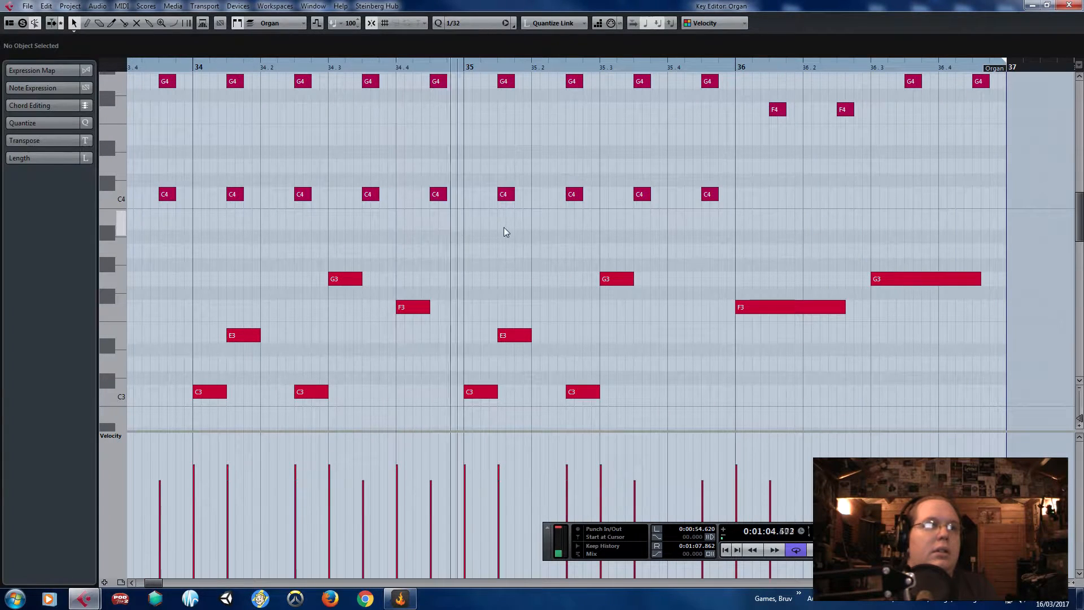
scroll(598, 274, up, 4)
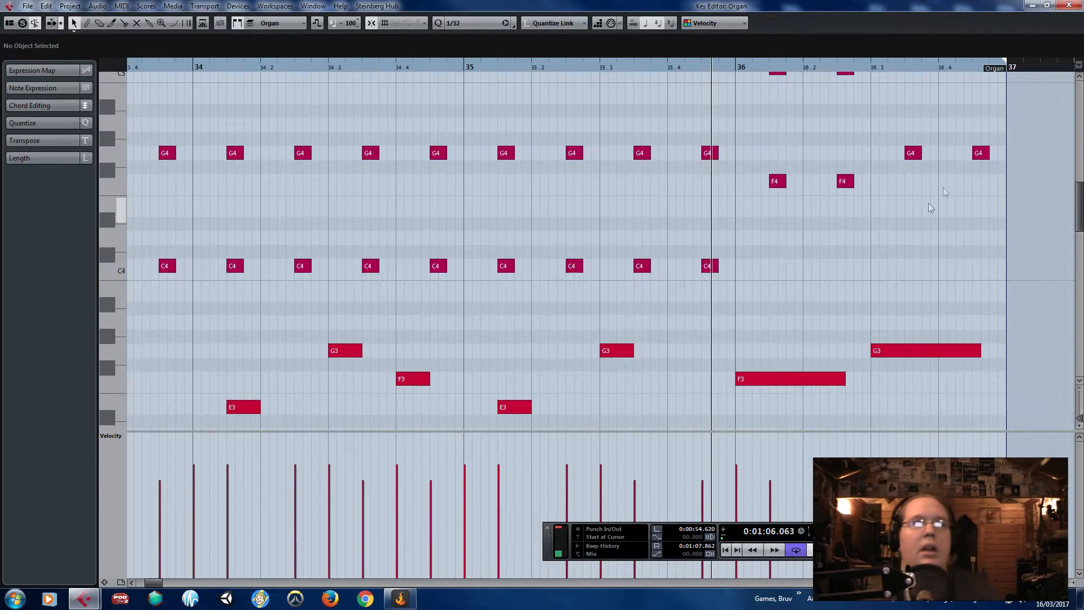
- Delete the off-beat note pairs from bars 35 and 36 of the second Organ part
drag(999, 291, 805, 113)
key(Delete)
scroll(744, 181, down, 4)
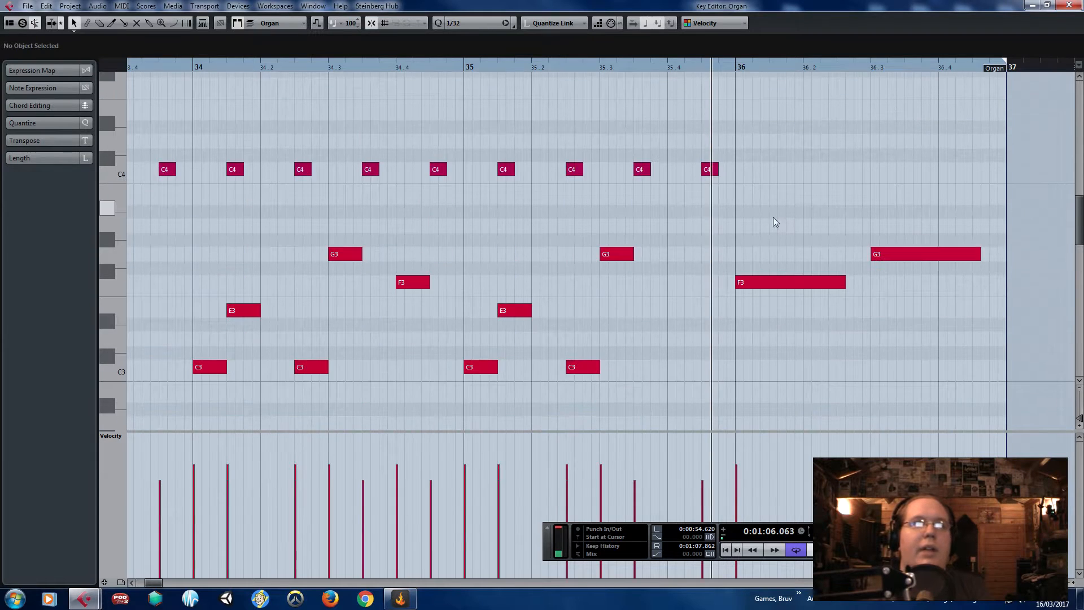
drag(750, 145, 514, 100)
key(Delete)
- Delete the lower notes of bars 35 and 36, keeping only the C3 at the start of bar 35
scroll(524, 110, down, 4)
drag(545, 153, 983, 366)
key(Delete)
drag(554, 304, 509, 285)
key(Delete)
- Change bar 35's opening note to A3, copy it to beat 2 and play from bar 35
drag(483, 357, 545, 215)
key(alt+d)
click(464, 67)
key(space)
- Add copied notes in bar 35 as G3 on beat 3, F3 at 35.3.3 and G3 on beat 4
key(alt+d)
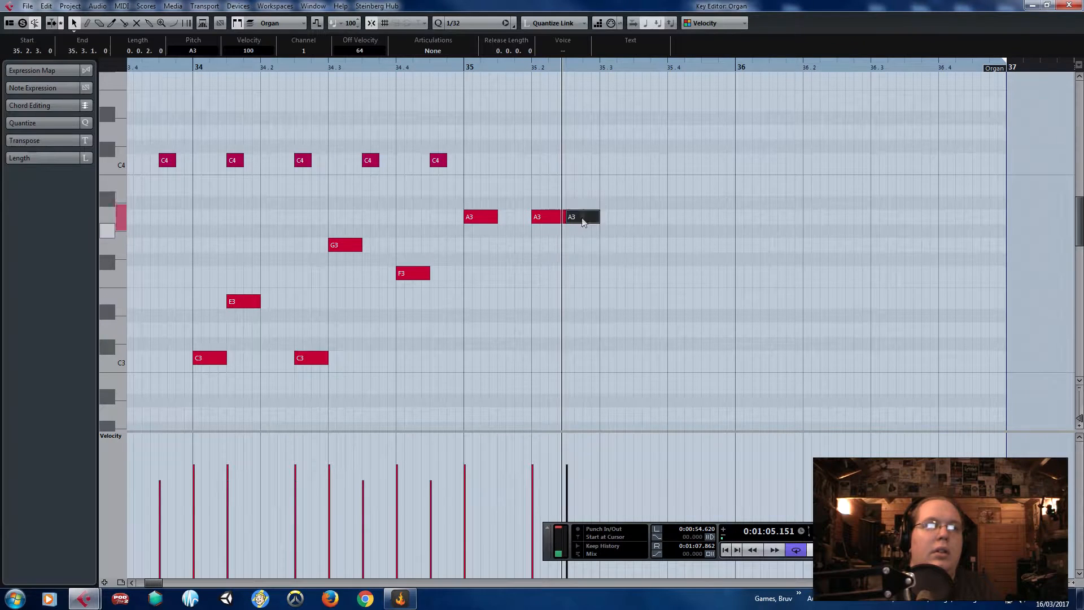
drag(619, 245, 686, 245)
key(alt+d)
key(alt+d)
click(714, 168)
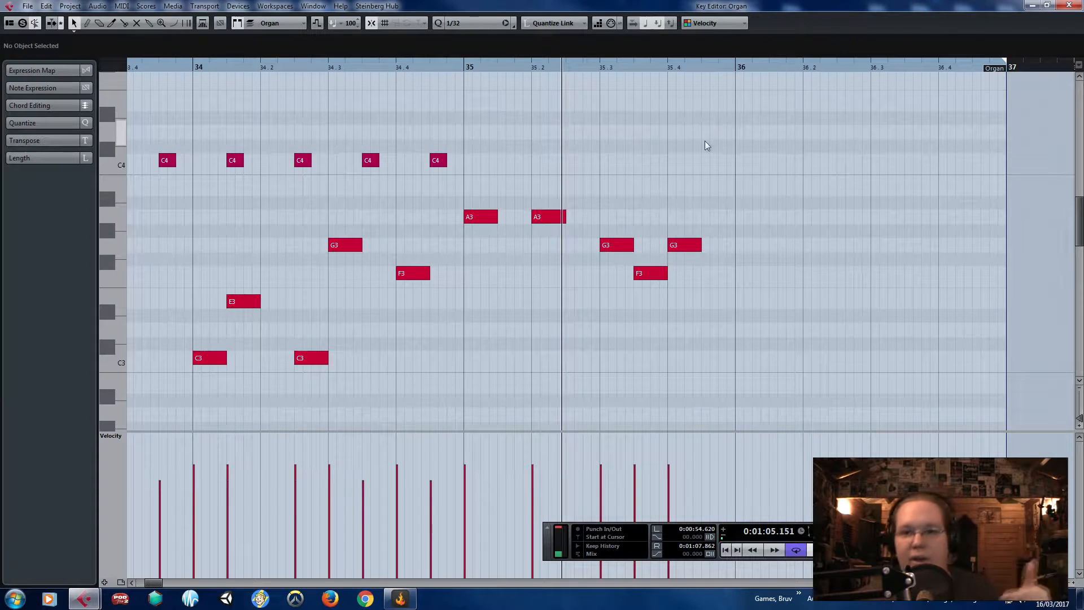
- Listen from bar 35 and add F3, E3, B2 and C3 at 36.1, 36.1.3, 36.2 and 36.3
click(463, 67)
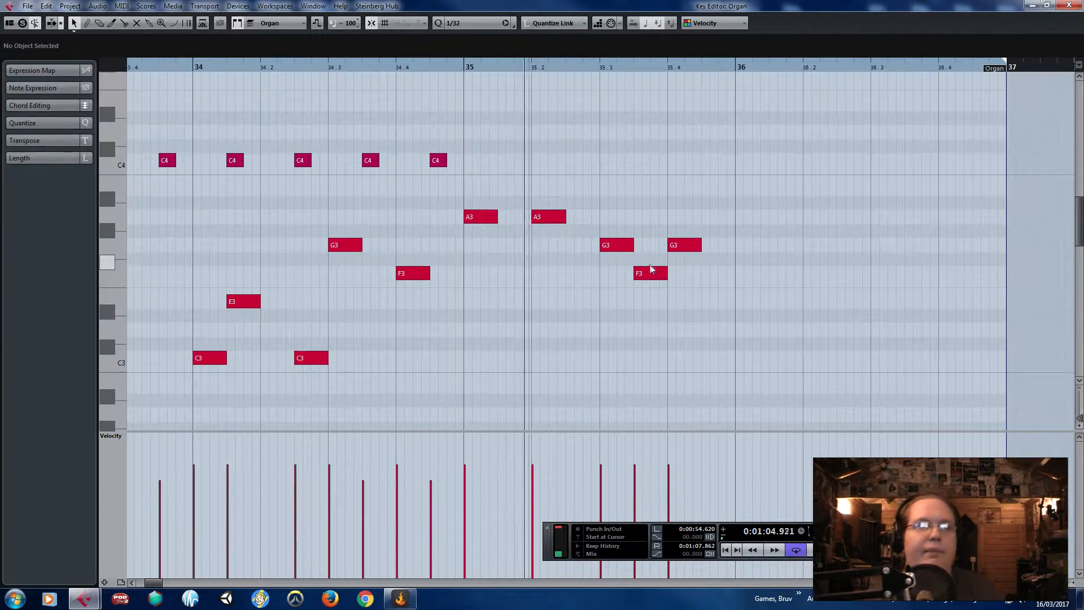
drag(725, 250, 782, 292)
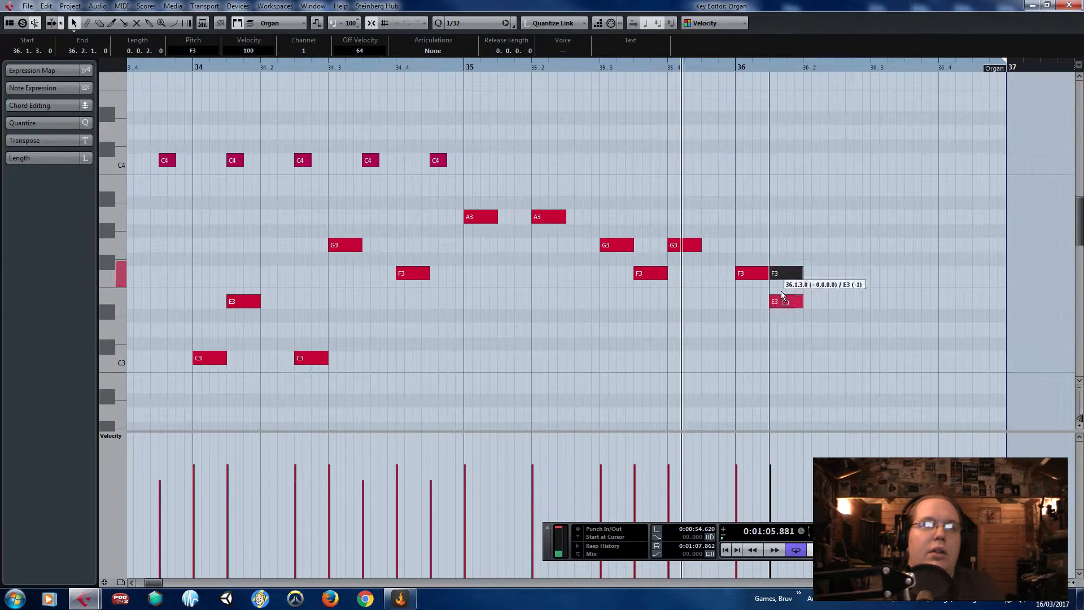
drag(823, 332, 885, 359)
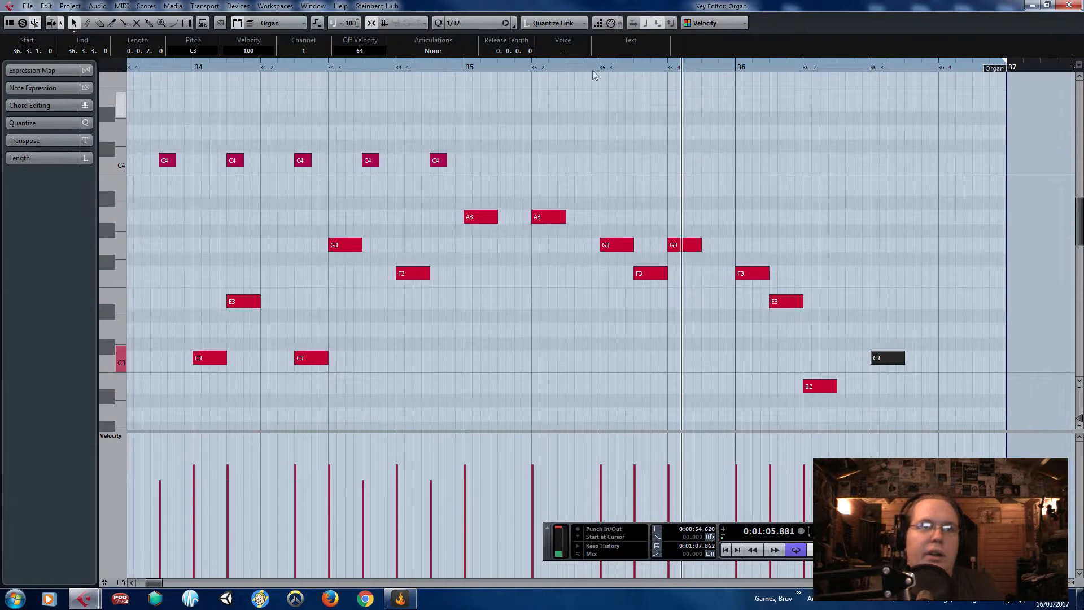
- Change the B2 on beat 2 of bar 36 to D3 and play back from bar 35
click(459, 64)
key(space)
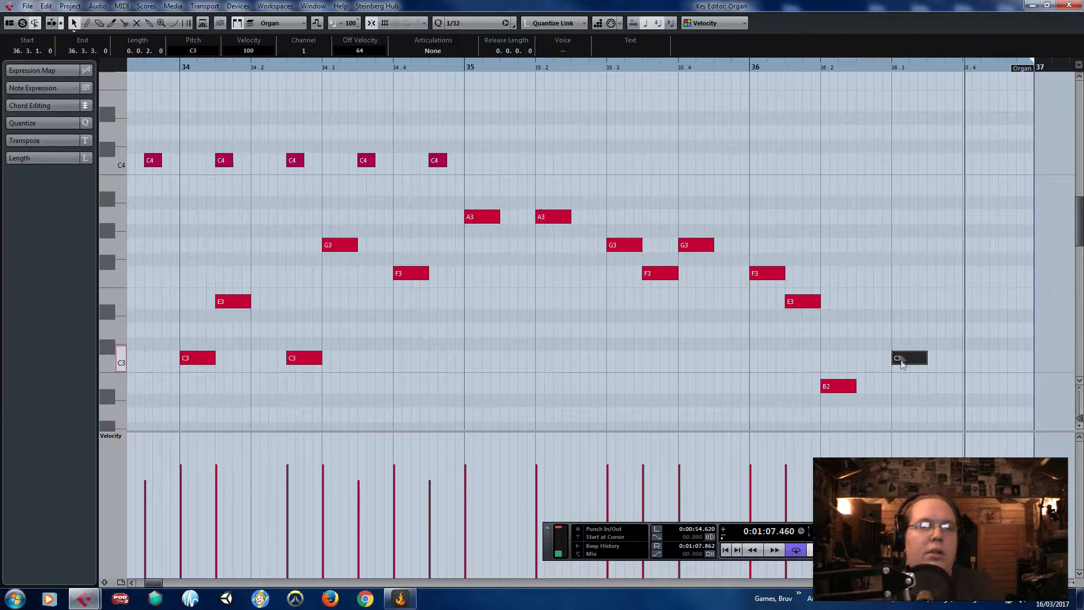
drag(838, 391, 839, 335)
click(922, 358)
click(460, 66)
key(space)
click(719, 162)
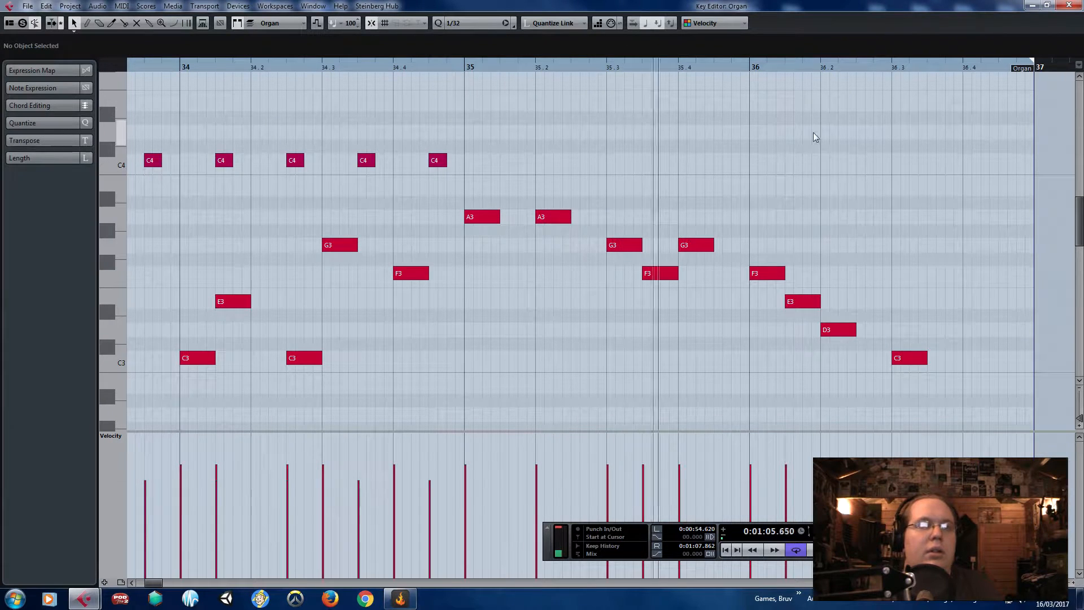
key(space)
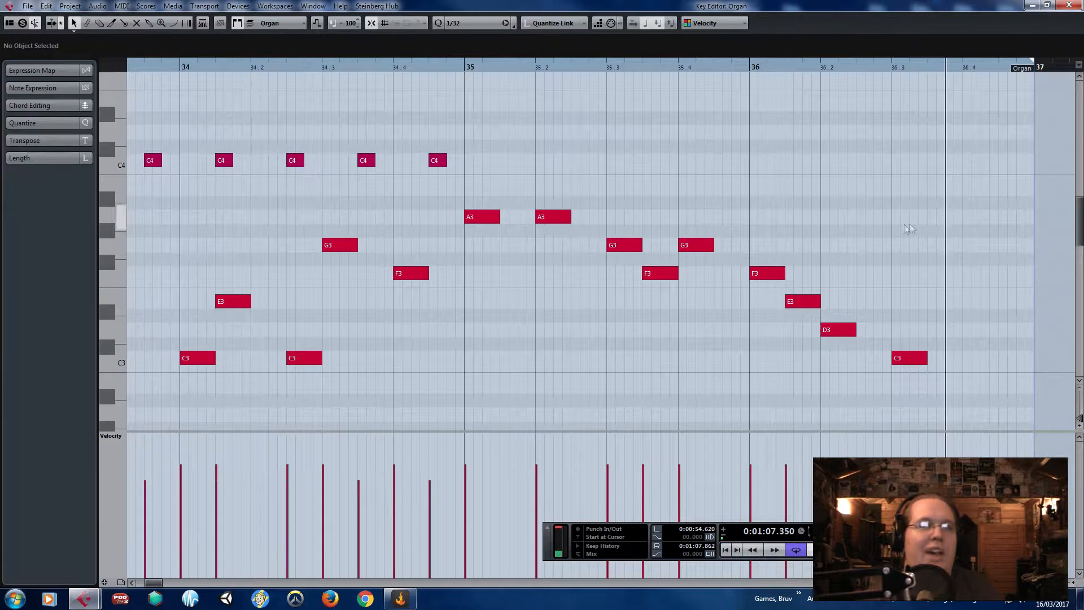
- Copy the off-beat C4 and G4 notes from the first half of the part across bars 35 and 36
scroll(883, 232, down, 2)
scroll(790, 217, up, 2)
drag(671, 90, 194, 242)
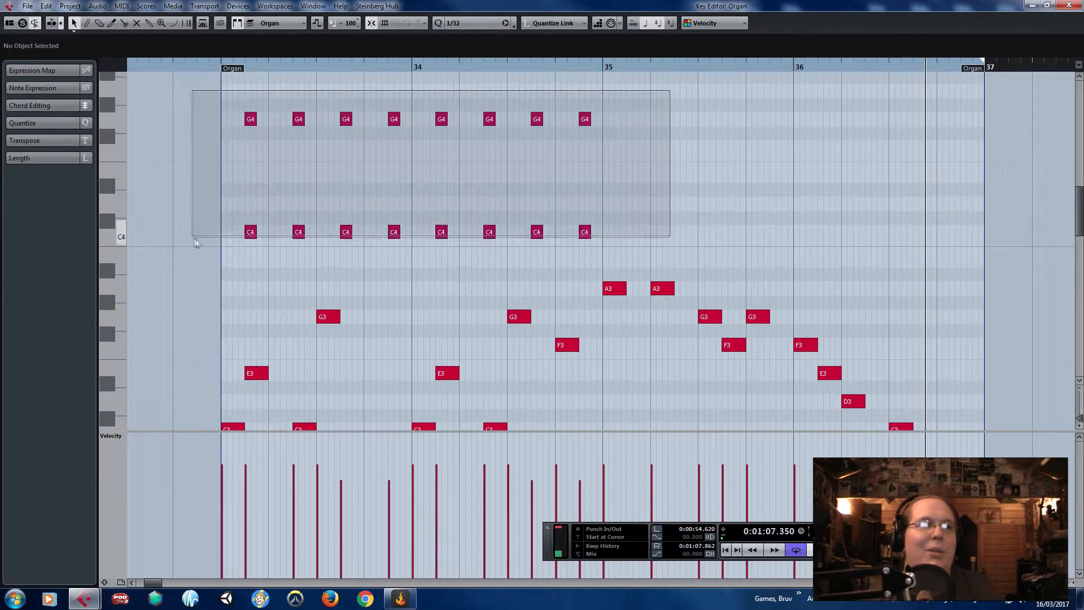
key(alt+d)
scroll(575, 119, up, 2)
drag(575, 120, 640, 120)
key(space)
scroll(607, 242, down, 2)
drag(1055, 296, 1073, 293)
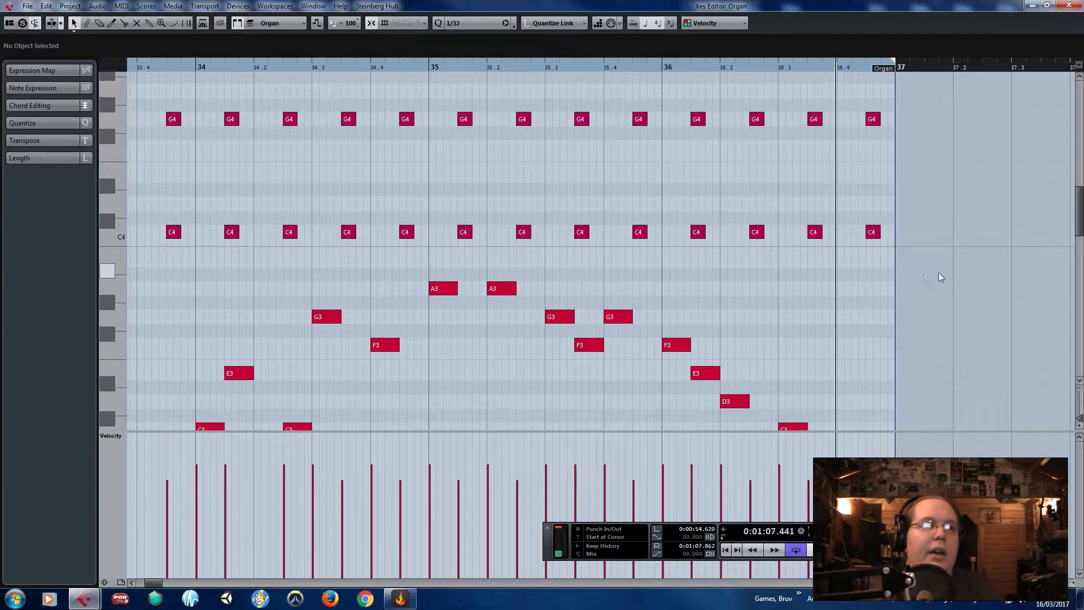
- Transpose the off-beat C4 and G4 notes of bars 35 and 36 up to A4 and E5
drag(944, 261, 460, 93)
drag(464, 232, 467, 94)
scroll(537, 278, up, 2)
scroll(593, 279, down, 2)
scroll(632, 288, up, 2)
scroll(666, 265, up, 3)
- Lower the E5 notes of bars 35 and 36 an octave to E4 and play from bar 35
drag(960, 129, 468, 175)
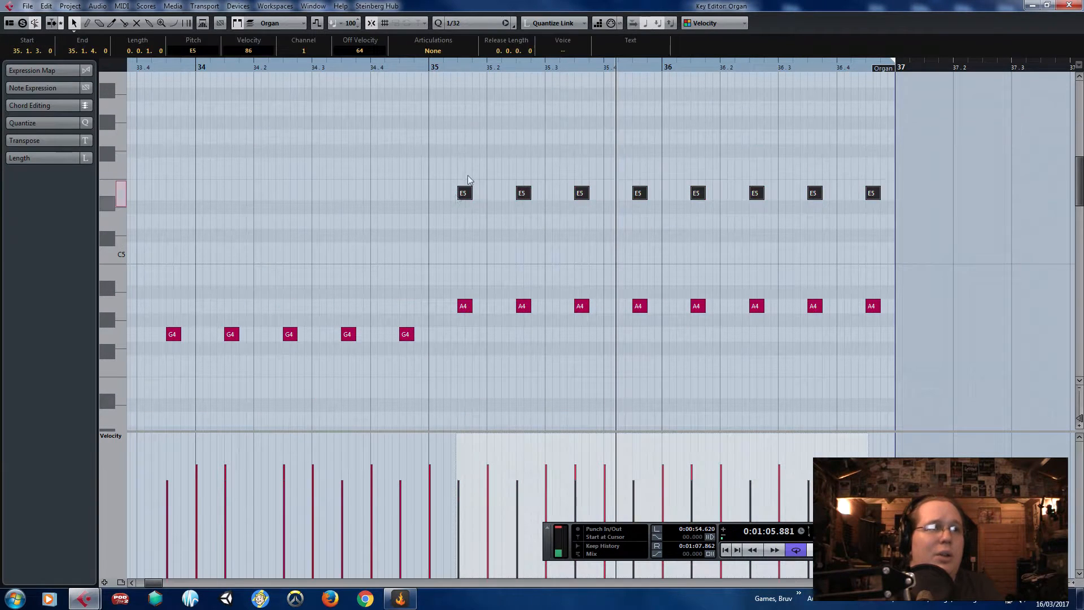
scroll(466, 180, down, 2)
drag(468, 122, 468, 320)
click(427, 72)
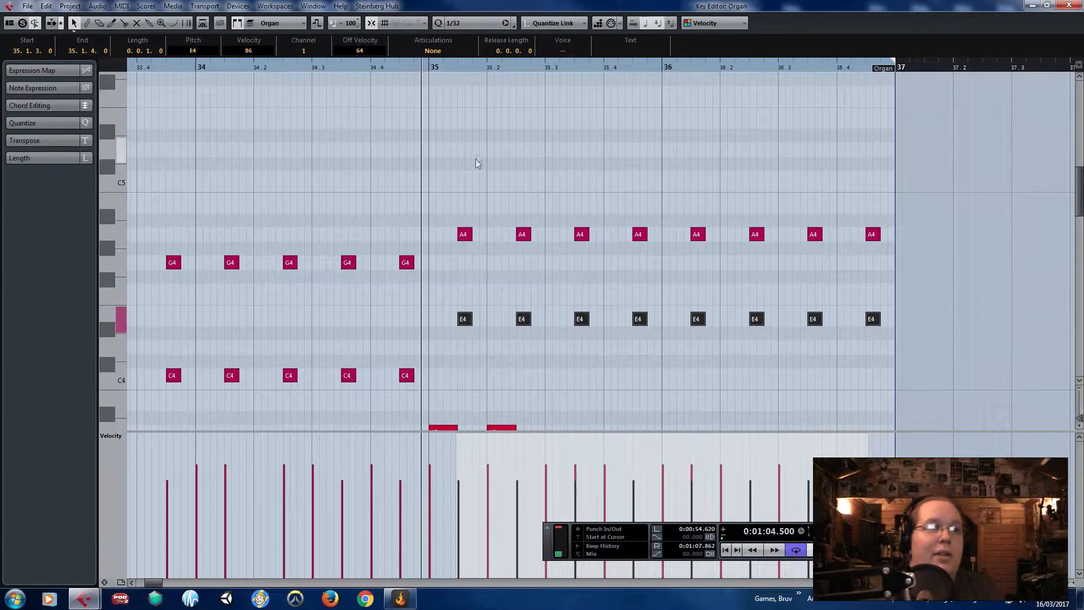
- Lower the last two off-beat chords of bar 35 to G4 and D4, and delete the off-beat chords of bar 36
scroll(477, 164, down, 2)
drag(564, 119, 636, 276)
click(431, 72)
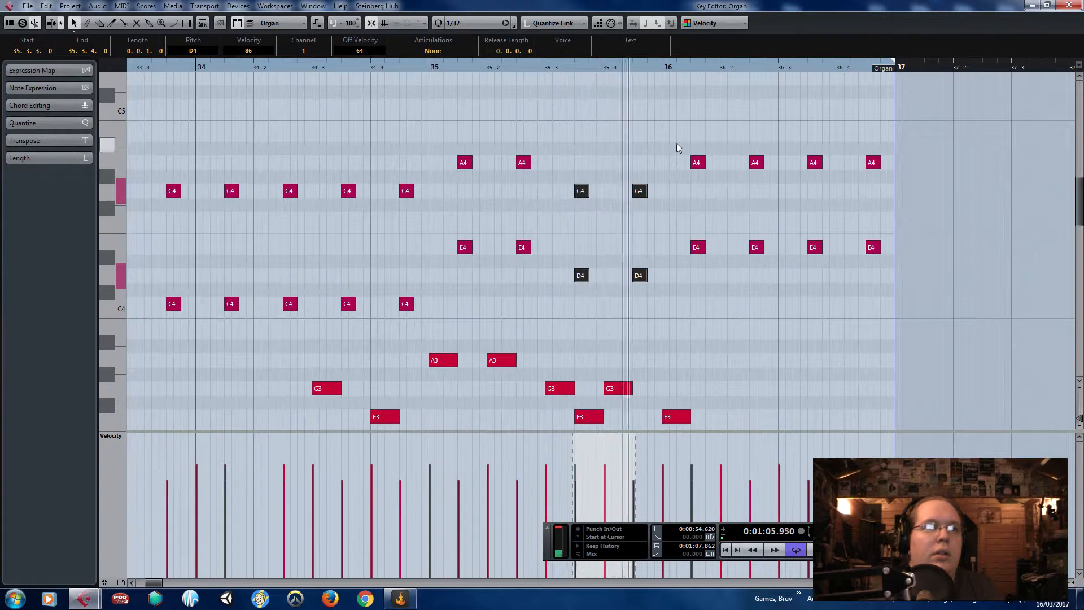
scroll(774, 215, down, 3)
drag(926, 270, 691, 119)
key(Delete)
- Copy bar 36's descending F3, E3, D3, C3 run up to C4, B3, A3 and G3 at the same positions
scroll(802, 364, down, 3)
drag(878, 398, 683, 236)
drag(695, 301, 705, 166)
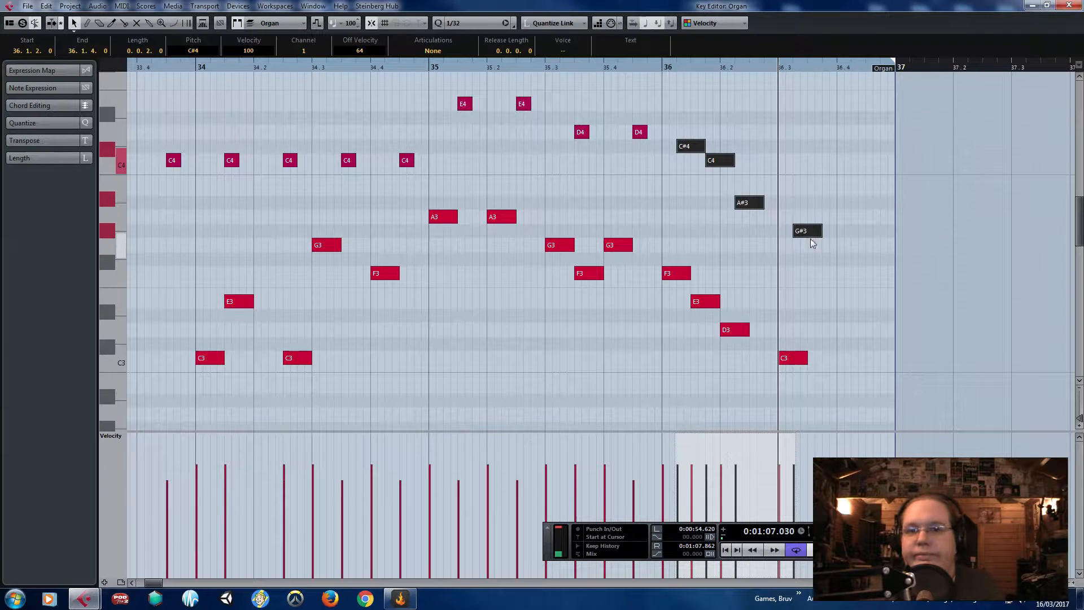
drag(812, 239, 797, 253)
scroll(643, 278, up, 5)
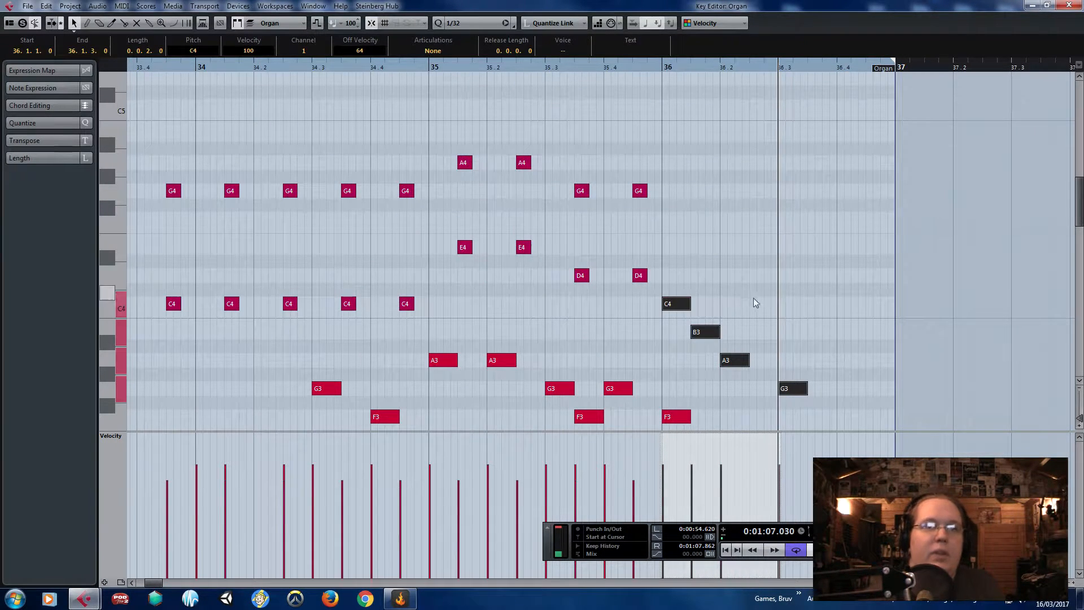
- Add another copy of bar 36's descending run as F4, E4, D4 and C4, and play back from bar 35's second half
key(ctrl+d)
drag(820, 306, 678, 226)
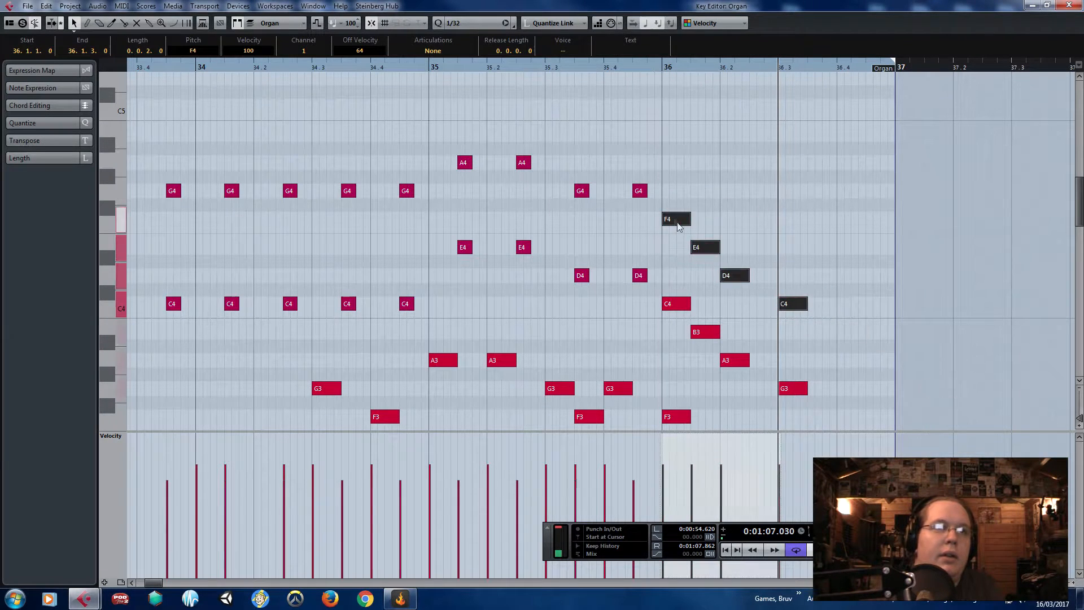
click(561, 66)
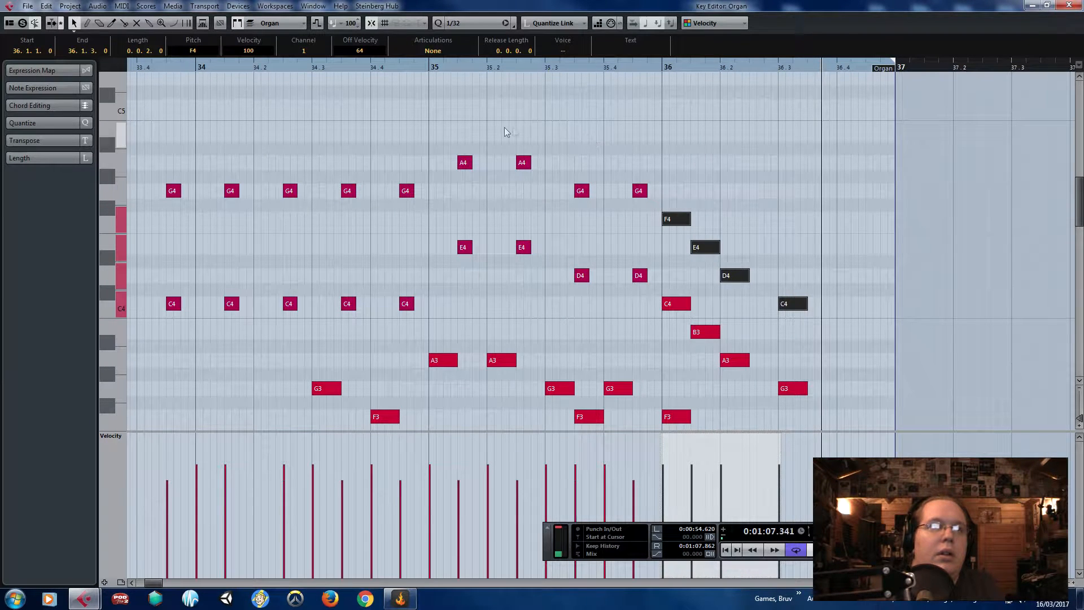
- Lengthen the A4/E4 chord at 35.2.3 and the G4/D4 chord at 35.4.3 to 0.0.2.0 and play from bar 35
drag(505, 136, 524, 250)
click(428, 71)
drag(490, 128, 545, 163)
click(425, 67)
key(space)
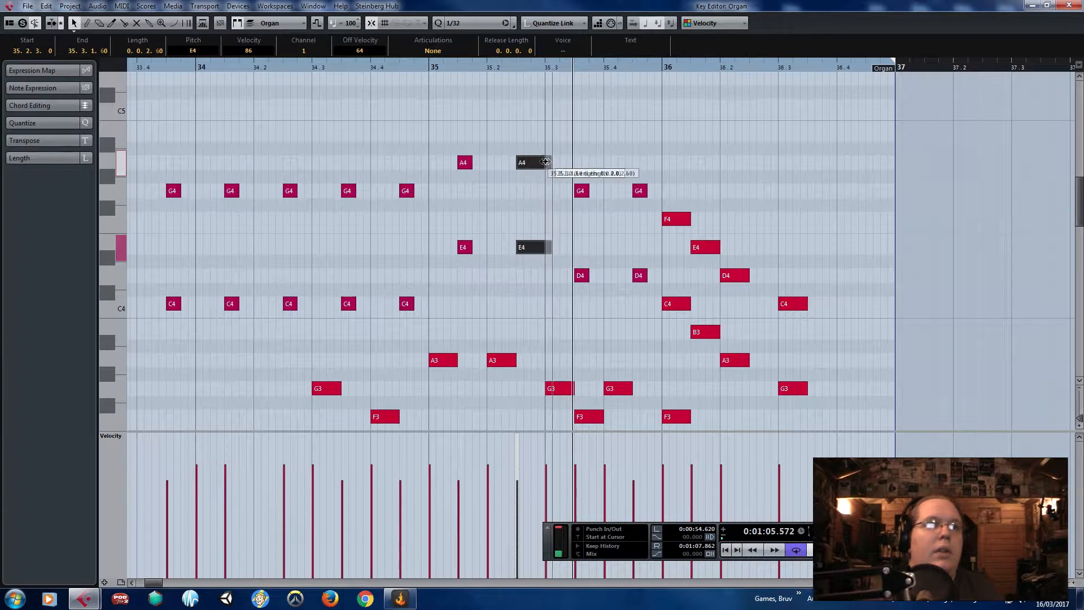
drag(643, 172, 659, 276)
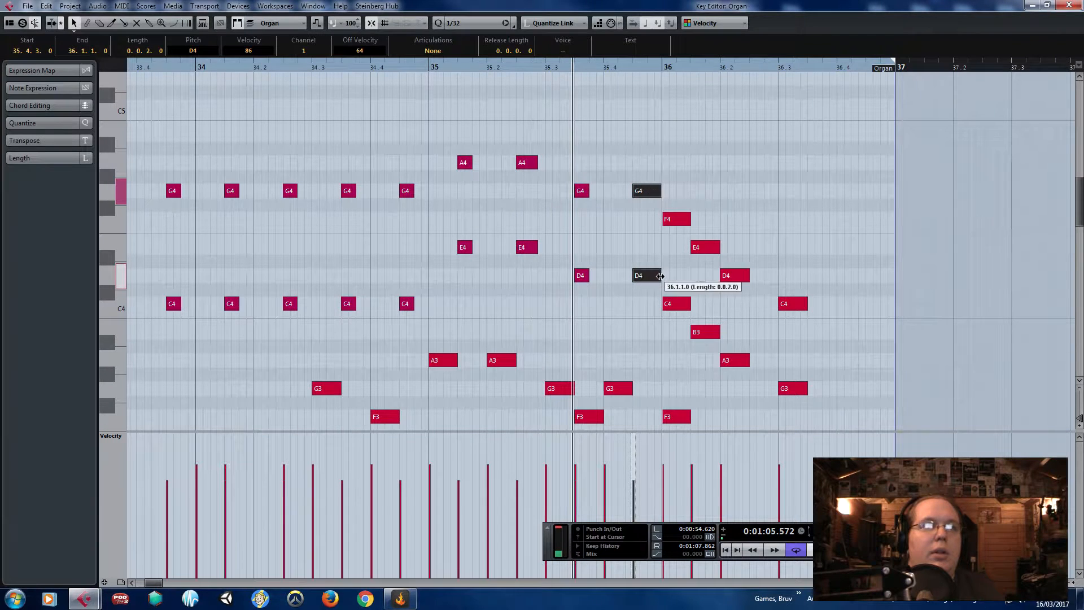
drag(534, 285, 522, 161)
drag(537, 163, 545, 163)
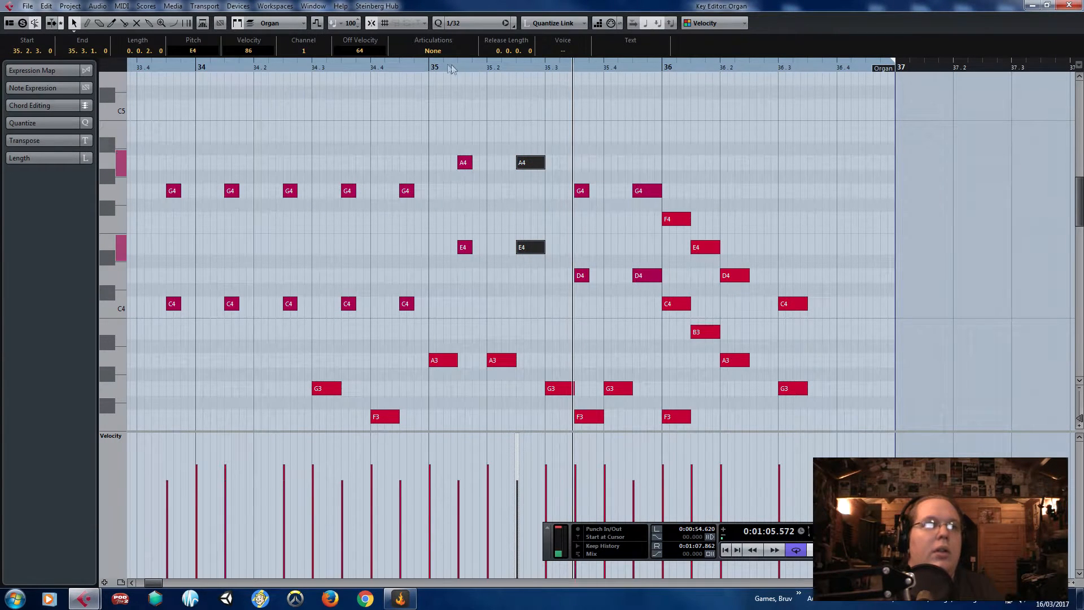
drag(422, 62, 435, 68)
key(space)
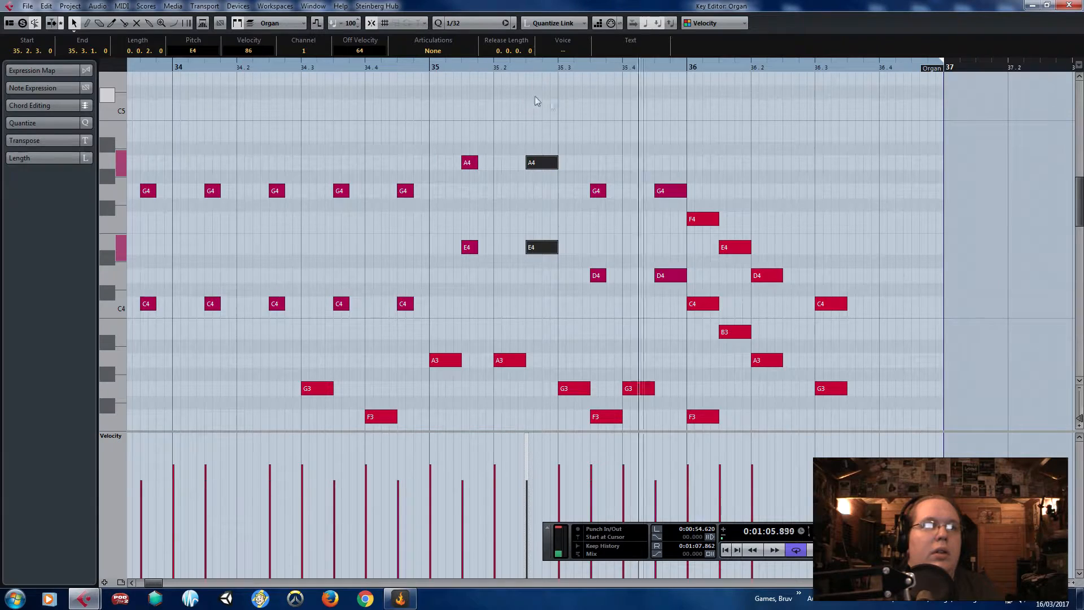
key(space)
scroll(808, 219, down, 1)
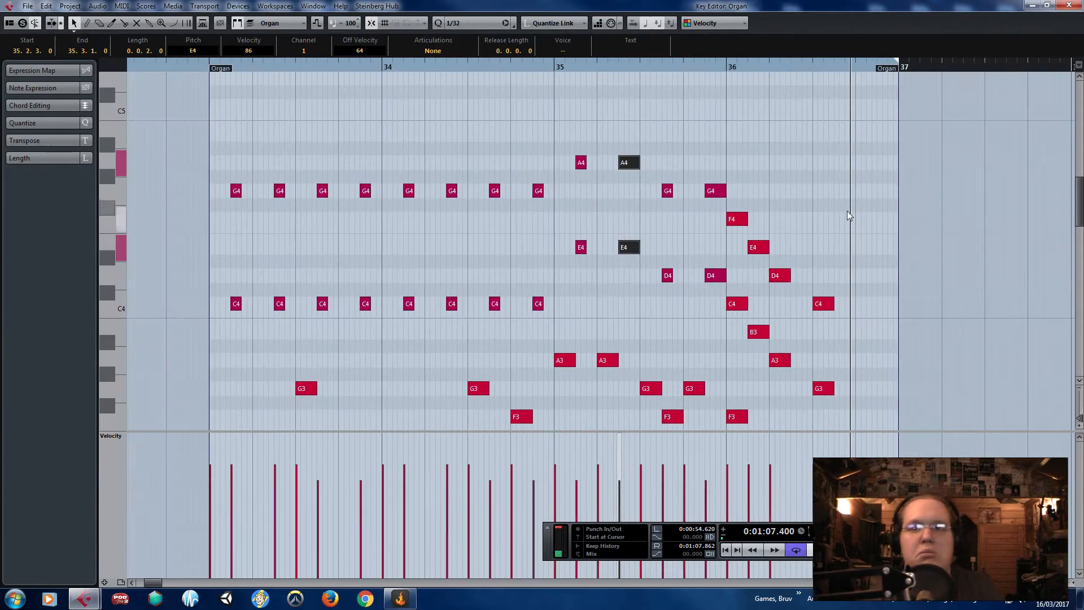
- Reopen the second Organ part and copy its closing top line G4, F4, E4, D4, C4 starting at 35.4.3
click(1069, 5)
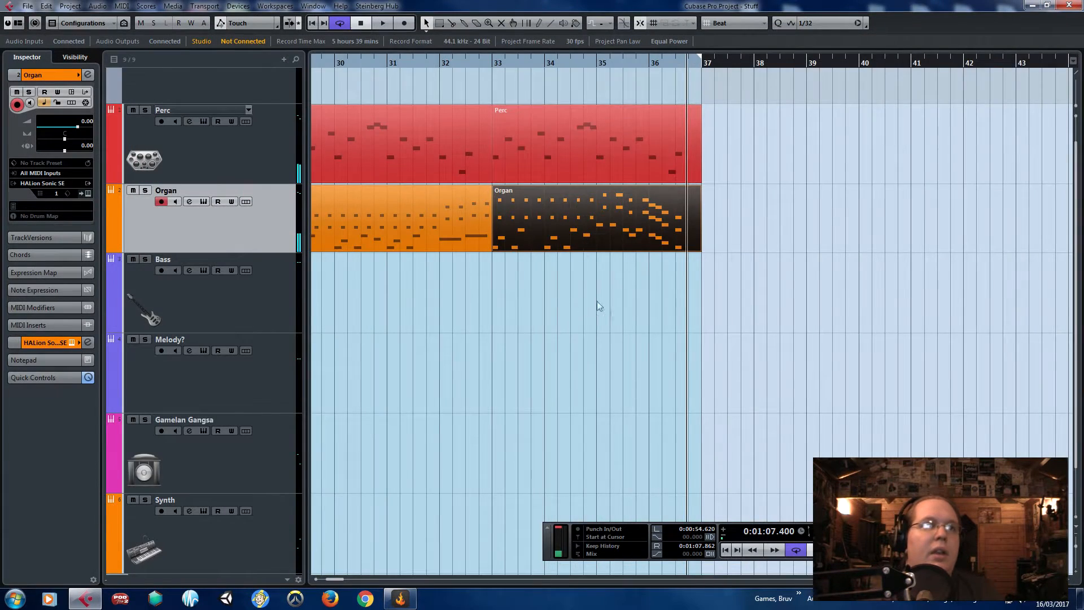
key(h)
double_click(687, 211)
drag(794, 132, 754, 309)
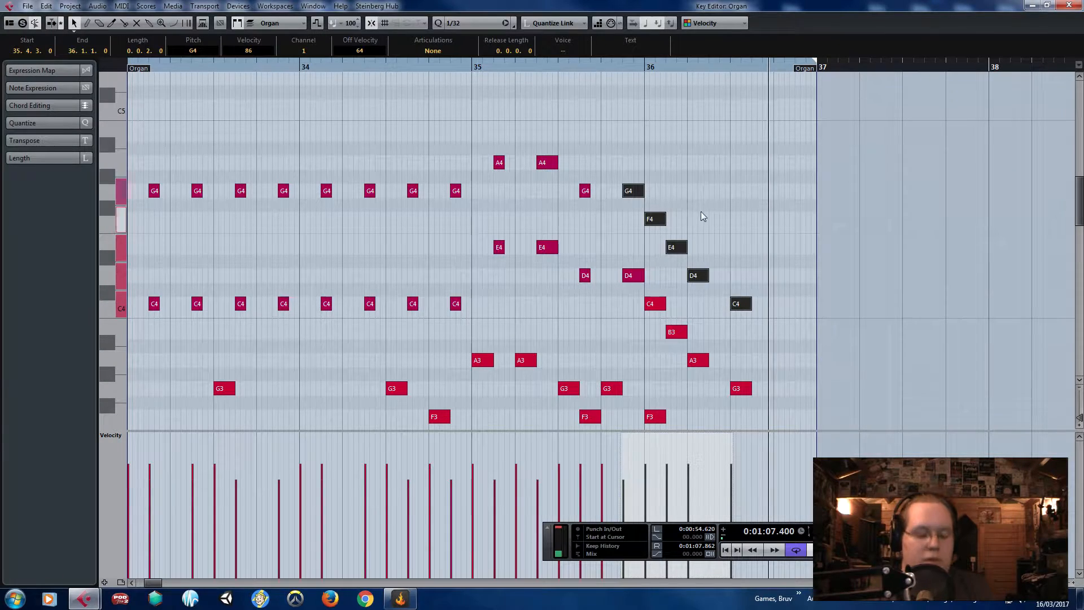
- Open the second Perc part and delete all of its notes in bar 36
click(1069, 5)
double_click(705, 155)
drag(735, 225, 667, 339)
key(Delete)
drag(706, 303, 714, 390)
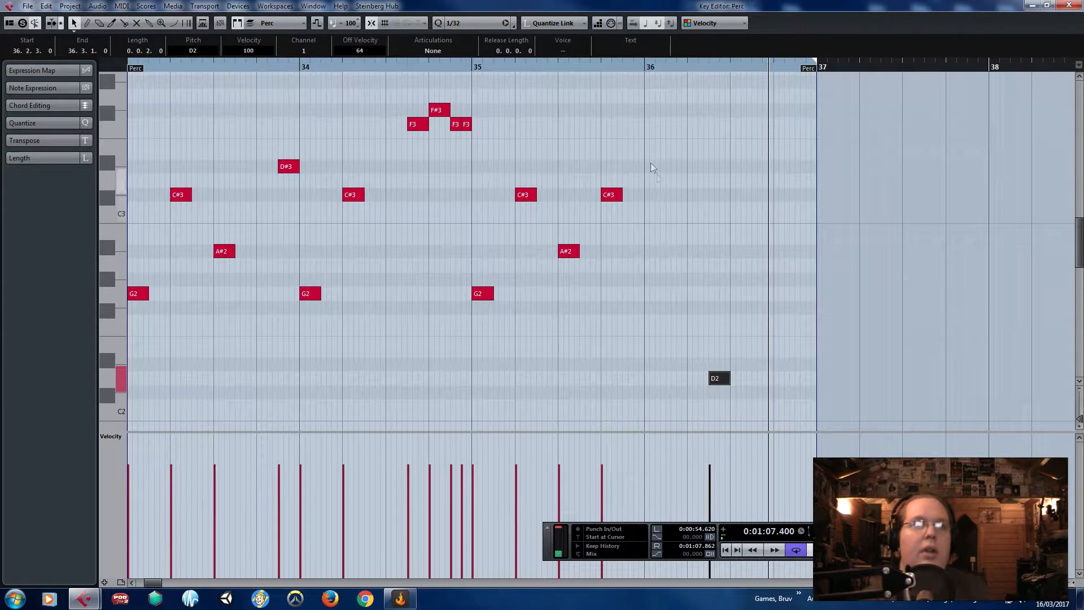
key(Delete)
- Paste the copied run at beat 4 of bar 35 in the Perc part and transpose it down to F#3, E3, D#3, C#3, B2
click(479, 71)
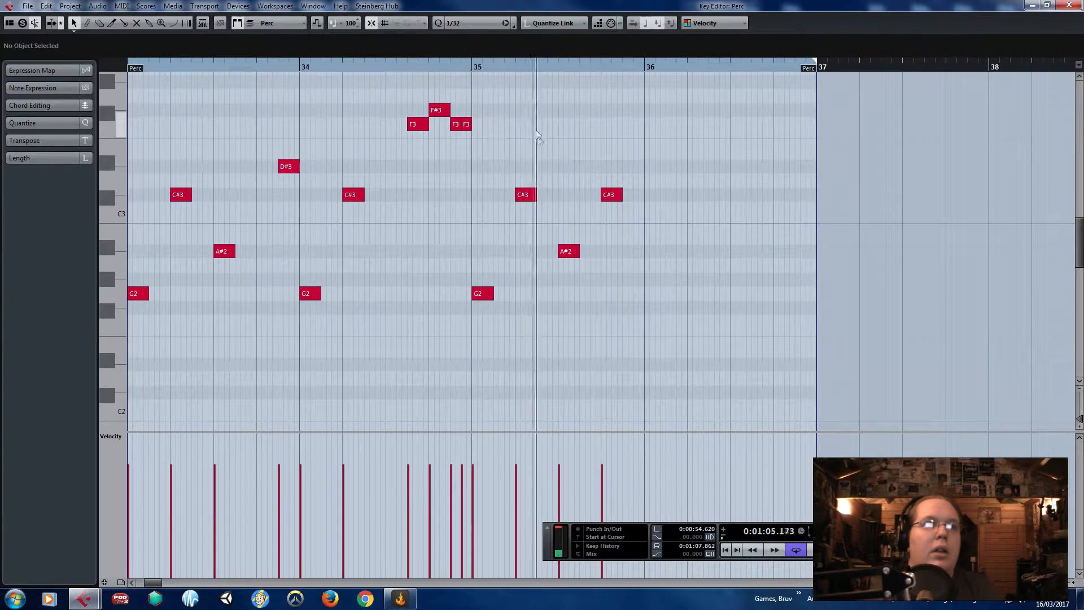
key(space)
click(597, 72)
key(ctrl+v)
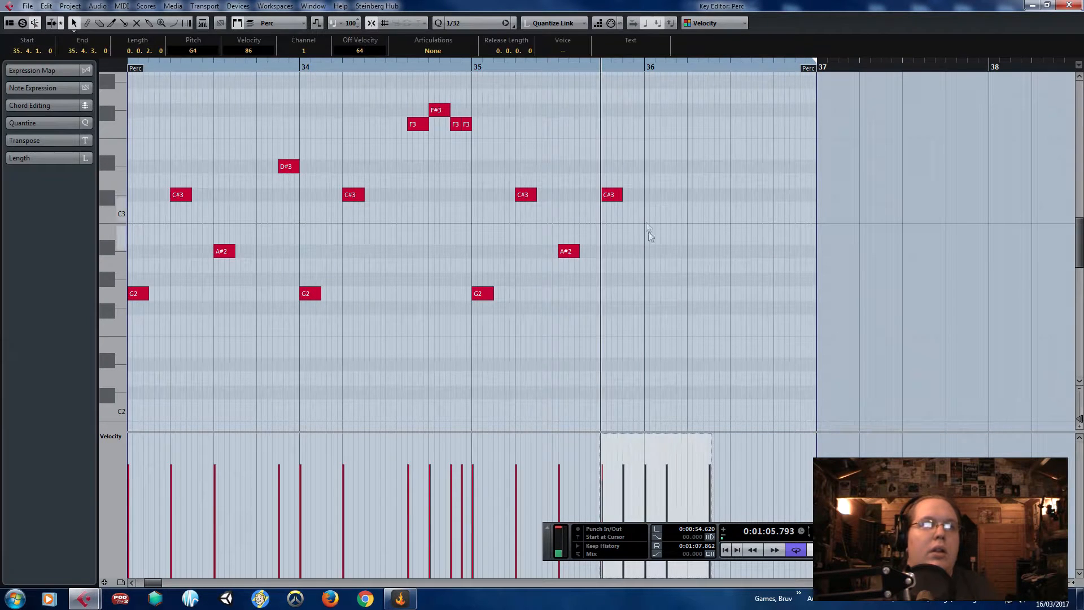
scroll(628, 206, down, 5)
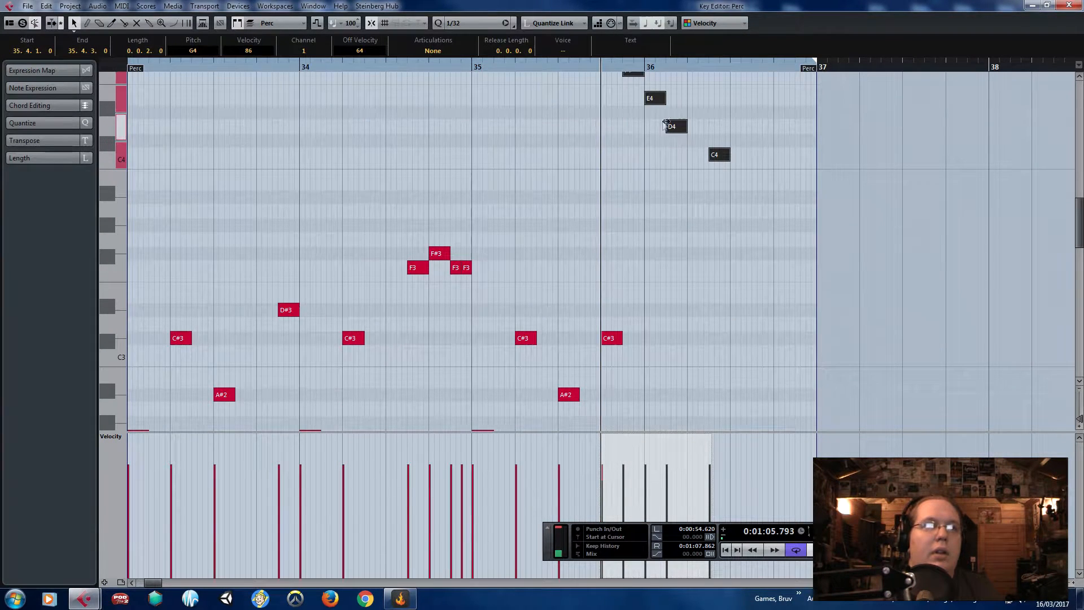
drag(676, 132, 660, 315)
click(679, 273)
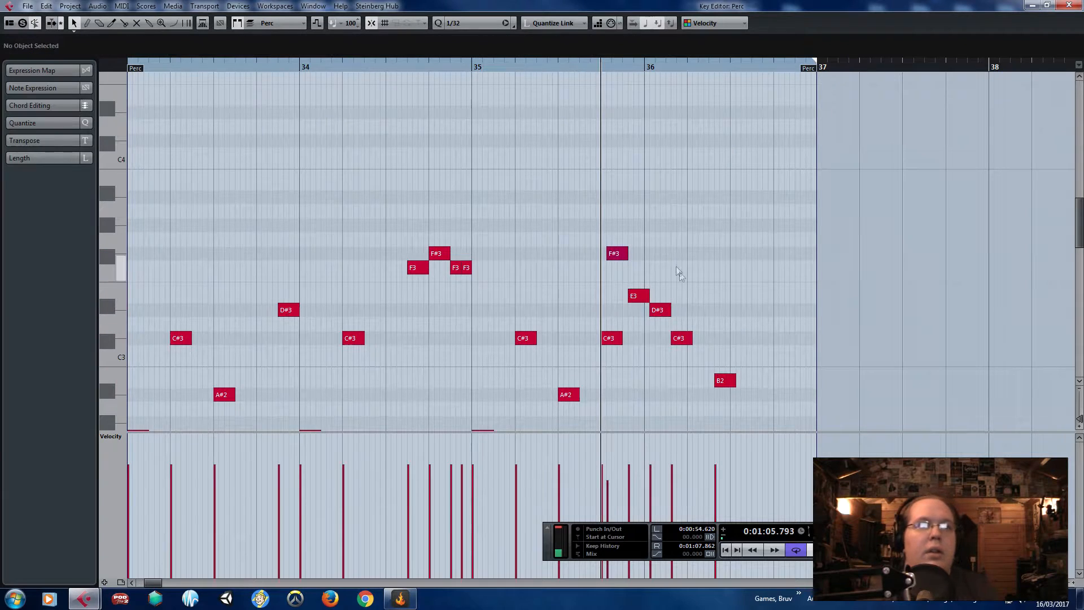
- Shift the pasted five-note run slightly earlier so it starts exactly on 35.4.1
drag(607, 216, 662, 309)
drag(735, 339, 677, 405)
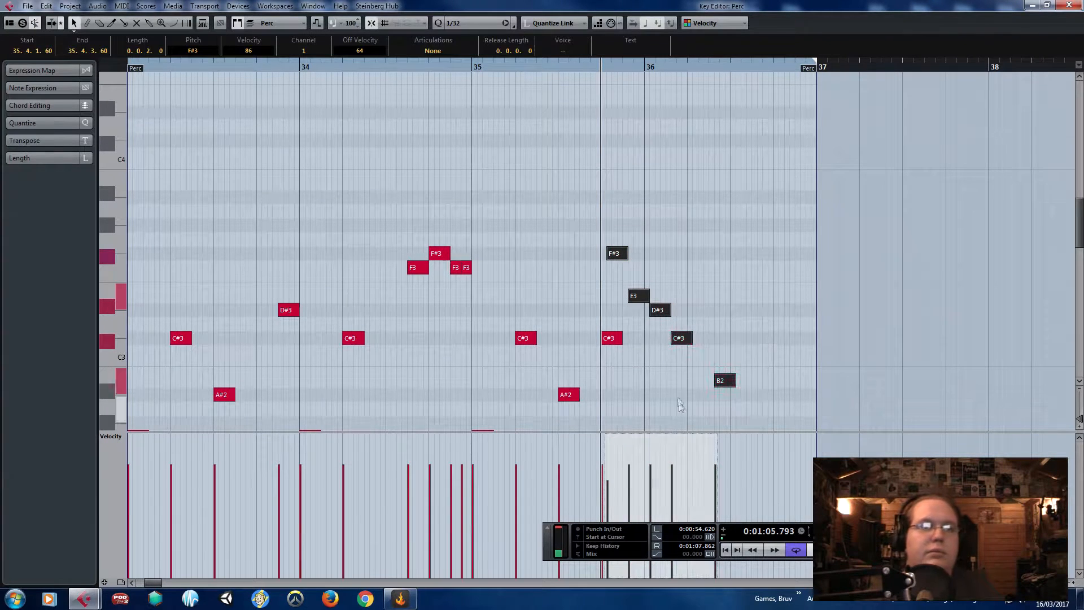
click(678, 328)
drag(597, 204, 682, 305)
drag(760, 317, 664, 414)
drag(681, 338, 682, 339)
click(685, 298)
- Move the C#3 under the run's first note to 35.3.4 and raise the run's E3 to F#3
click(613, 256)
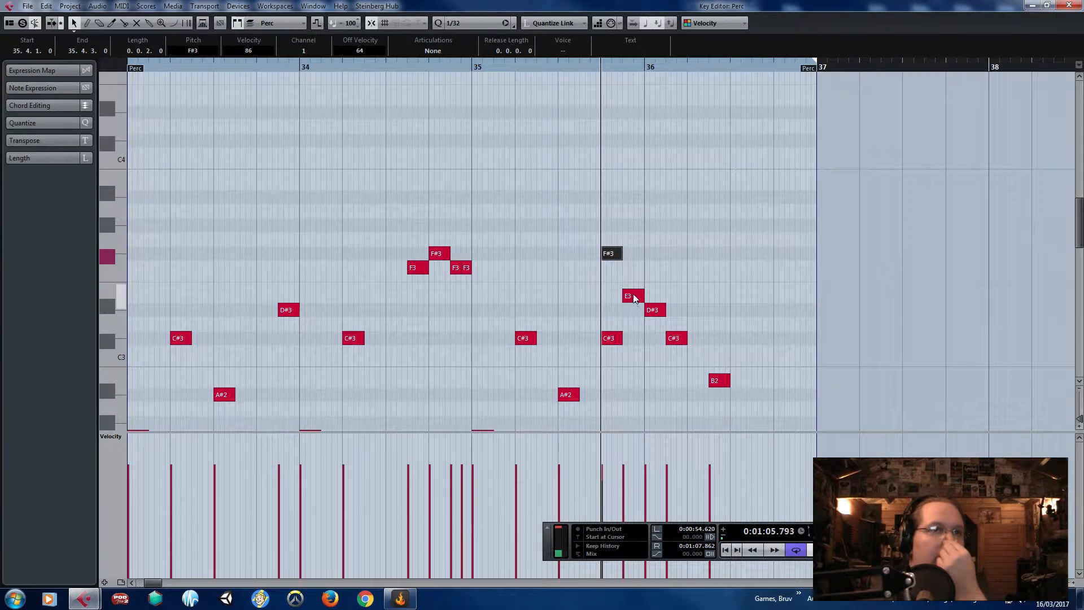
drag(602, 312, 627, 340)
key(Delete)
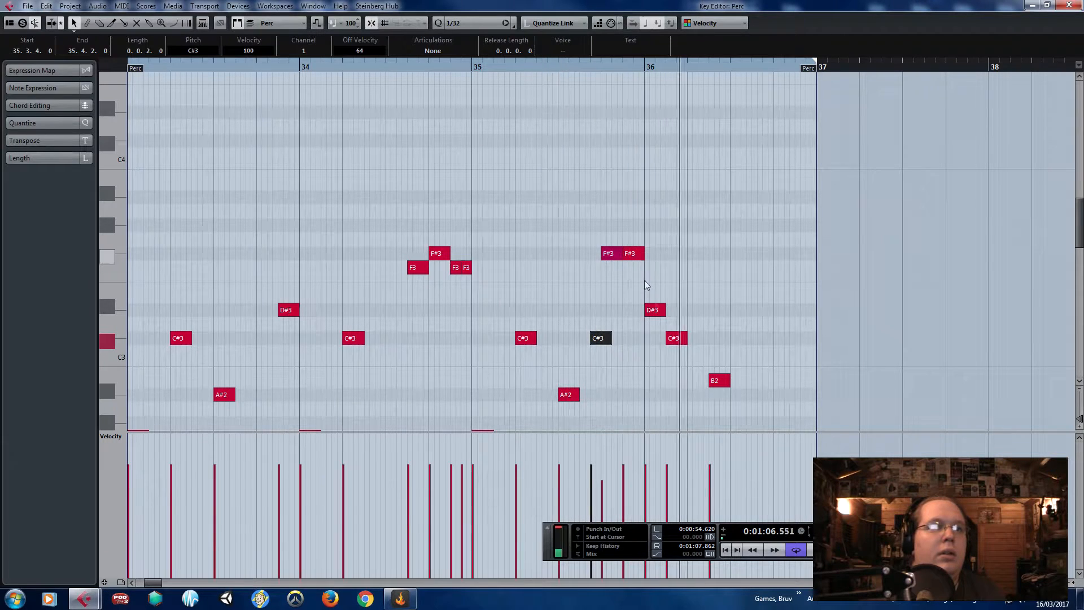
- Shift the whole closing percussion run later so it starts at 35.4.3 and ends with the note at 36.3.1
scroll(709, 354, down, 5)
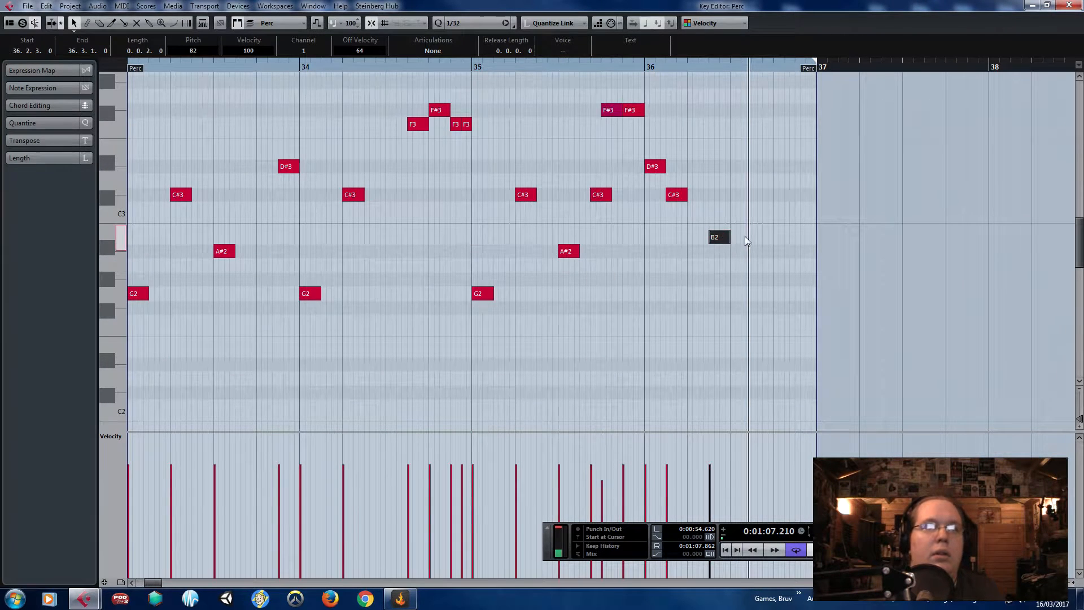
key(Delete)
drag(780, 297, 651, 113)
click(621, 151)
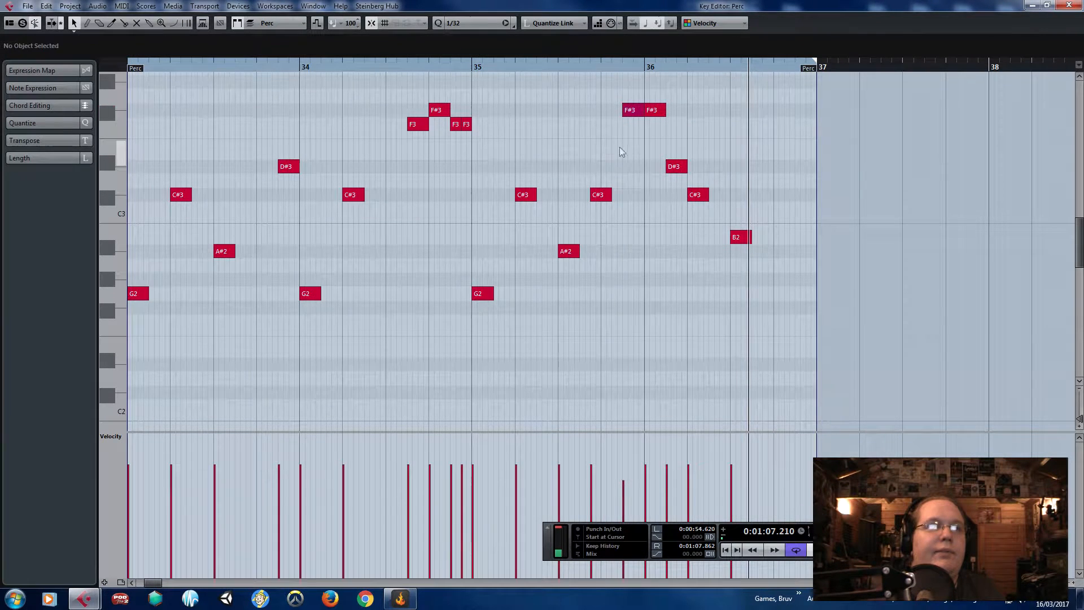
- Lower the last percussion note at 36.3.1 to G2 and listen to bars 35 and 36
drag(473, 68, 602, 215)
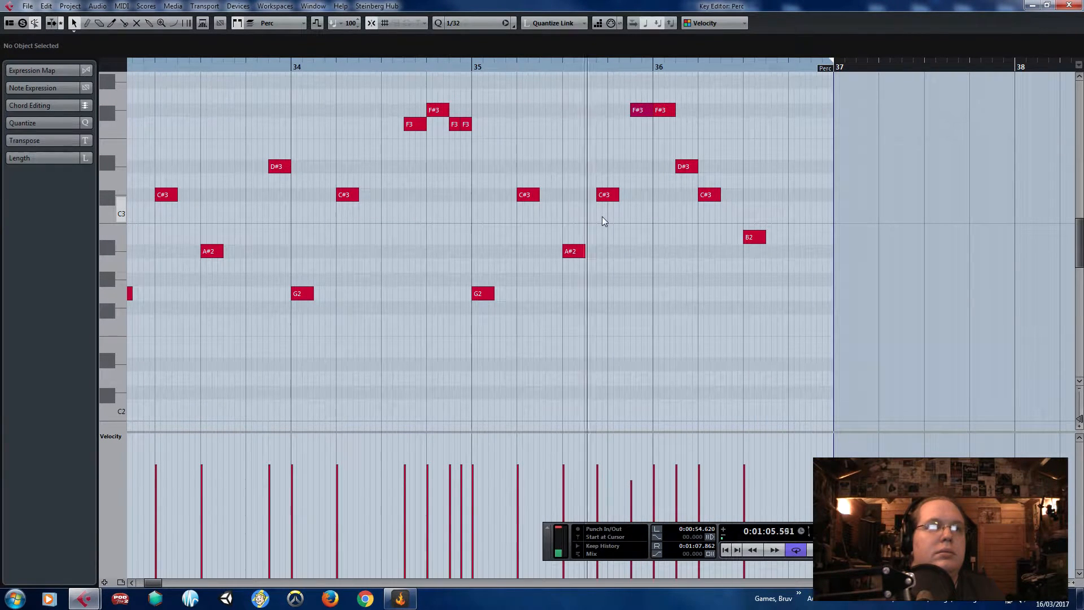
drag(757, 241, 759, 271)
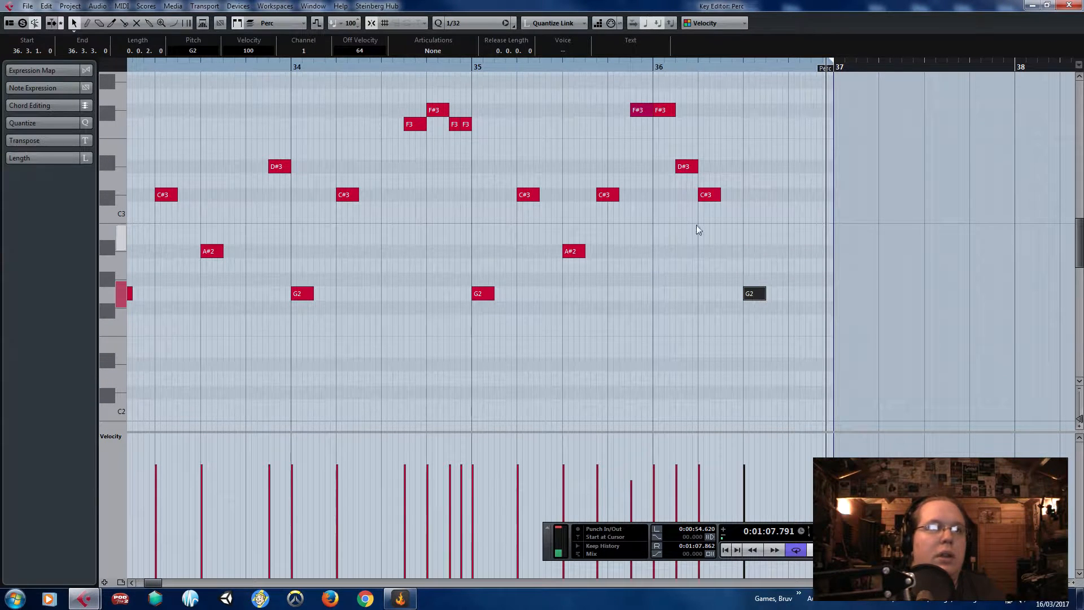
click(408, 66)
scroll(585, 201, up, 2)
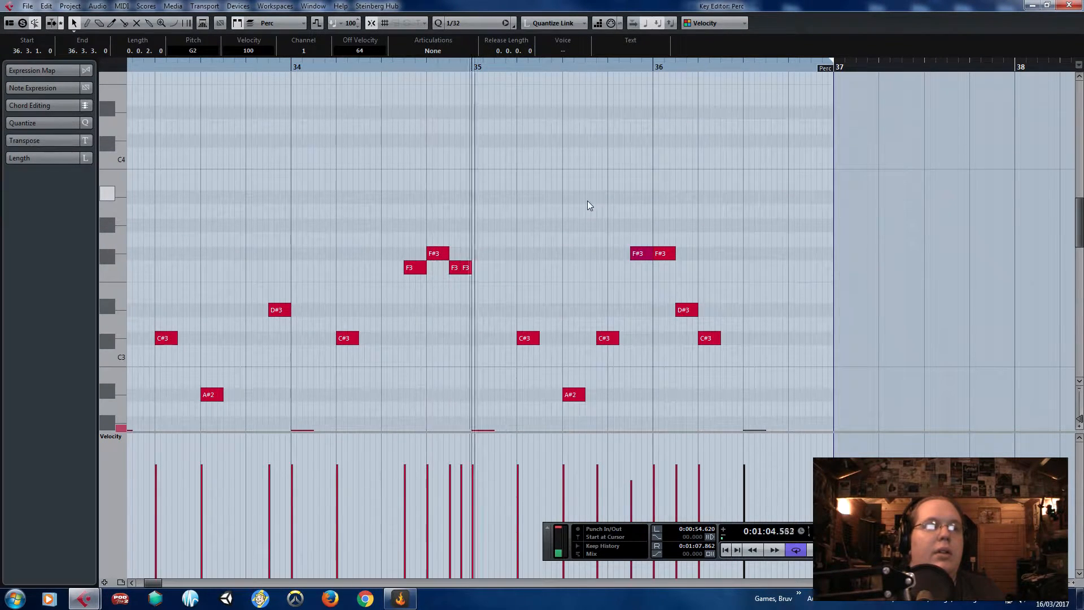
scroll(587, 201, down, 1)
click(745, 181)
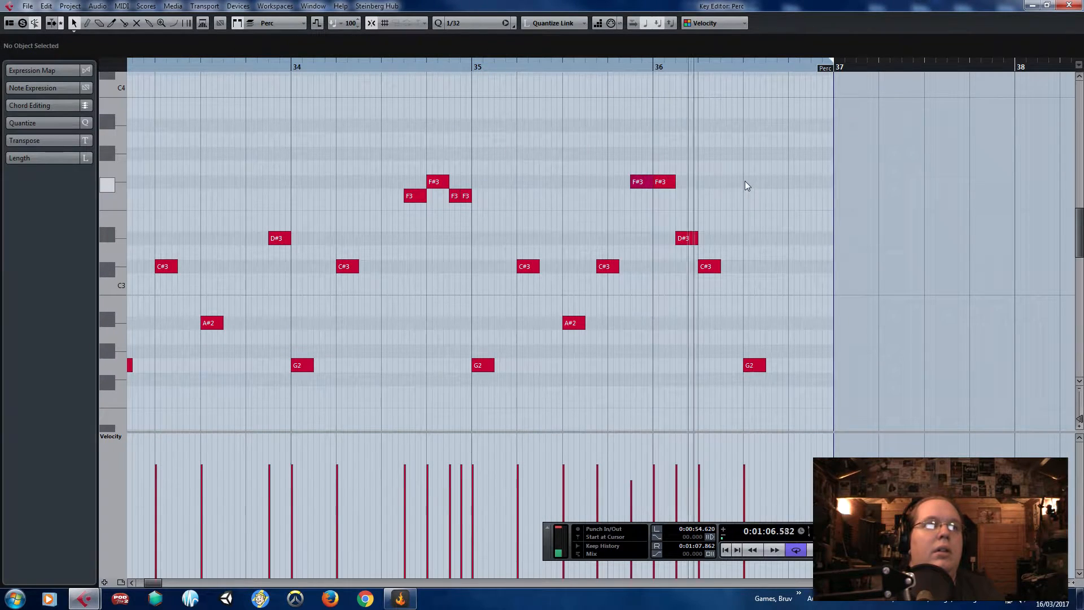
- Return to the project and glue the Organ parts and the Perc parts into single parts covering bars 29 to 36
click(1069, 5)
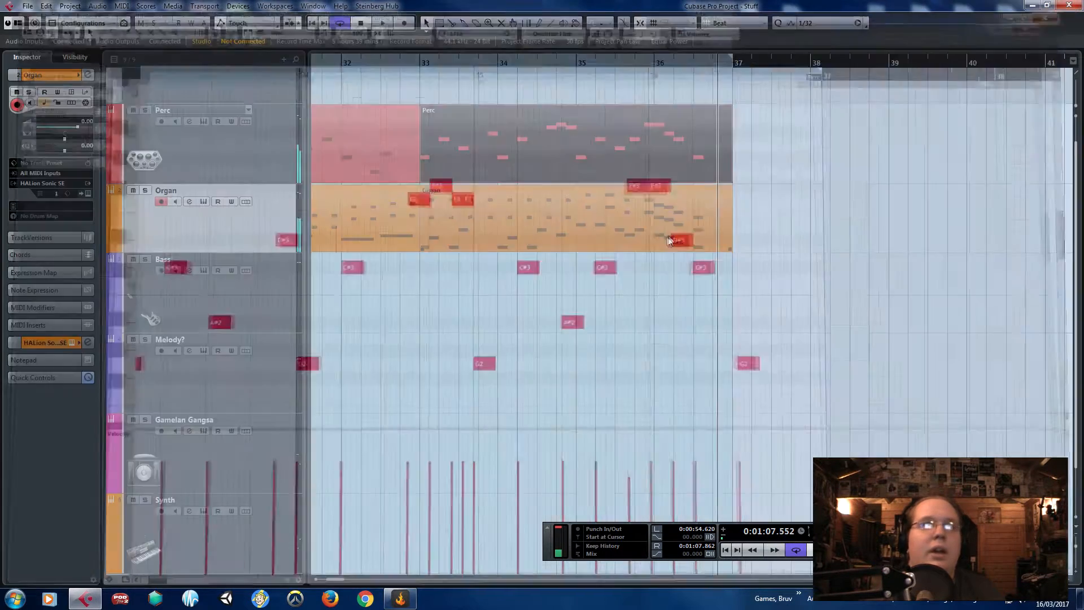
click(511, 228)
right_click(598, 289)
click(643, 294)
click(503, 220)
click(476, 156)
drag(588, 259, 720, 246)
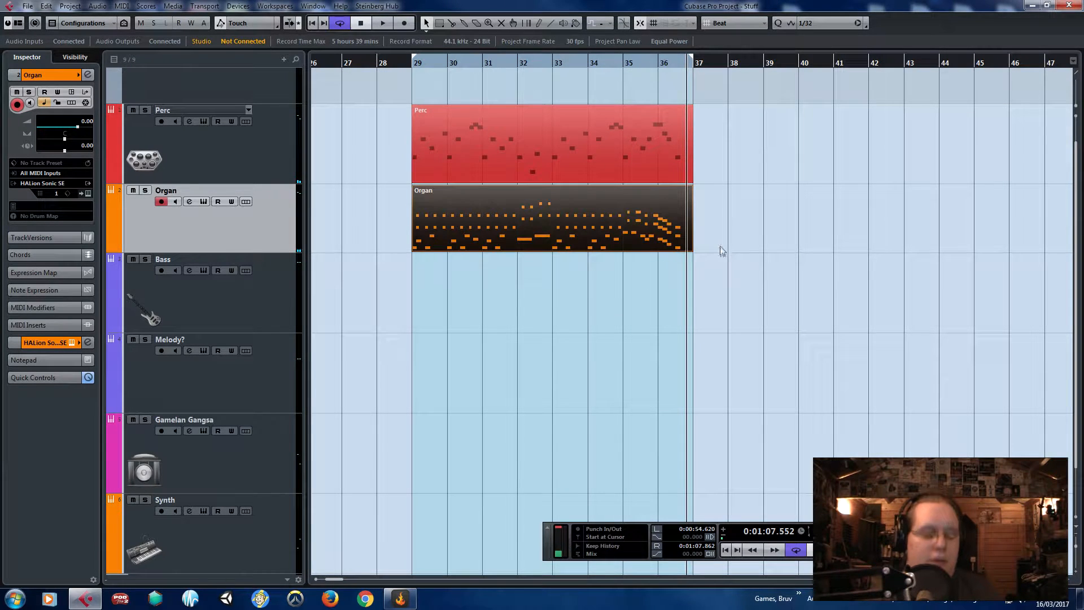
- Duplicate the Organ part, move the copy onto the Bass track at bar 29, and open it for note editing
key(ctrl+d)
drag(791, 224, 515, 283)
double_click(515, 283)
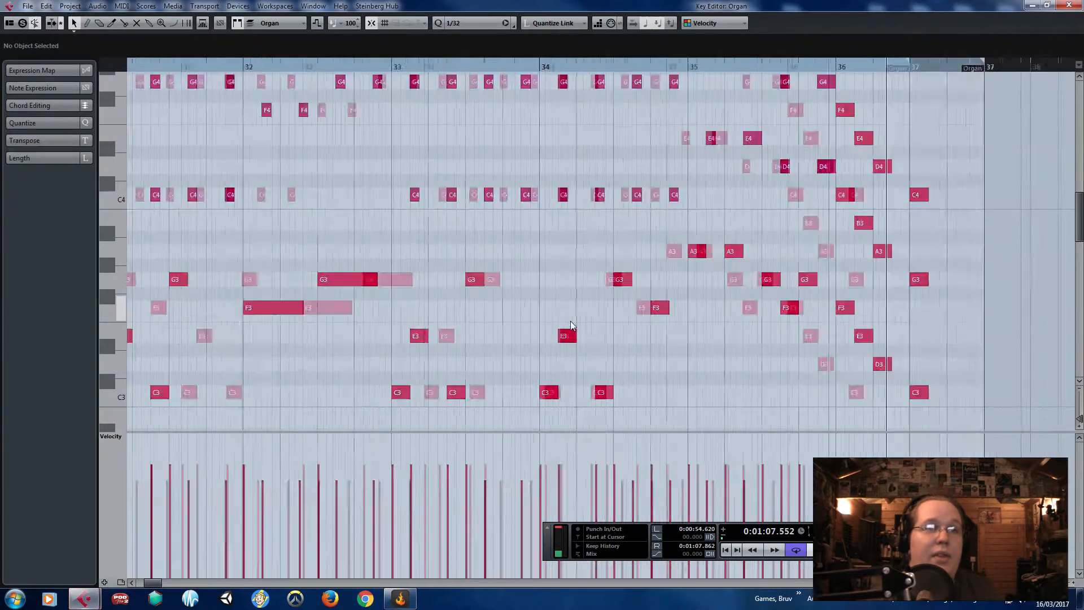
- Delete the upper chord and melody notes across bars 29 to 36 of the copied part, keeping only the lowest line
drag(818, 105, 554, 217)
key(Delete)
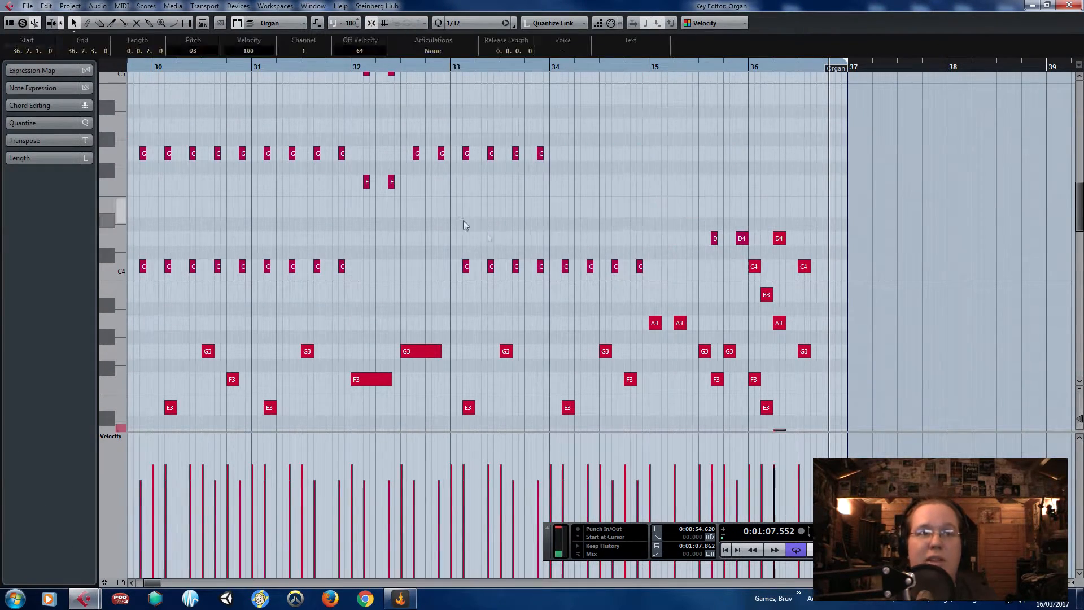
drag(463, 220, 669, 293)
key(Delete)
drag(677, 192, 806, 268)
key(Delete)
scroll(807, 268, down, 2)
drag(864, 234, 761, 195)
key(Delete)
key(Delete)
scroll(679, 220, up, 1)
scroll(655, 251, up, 3)
drag(643, 276, 158, 87)
key(Delete)
- Transpose all the remaining bass notes down one octave so the line starts on C2, and listen to it
scroll(499, 222, down, 4)
scroll(692, 290, down, 2)
drag(928, 242, 298, 462)
scroll(356, 274, up, 4)
drag(434, 158, 435, 356)
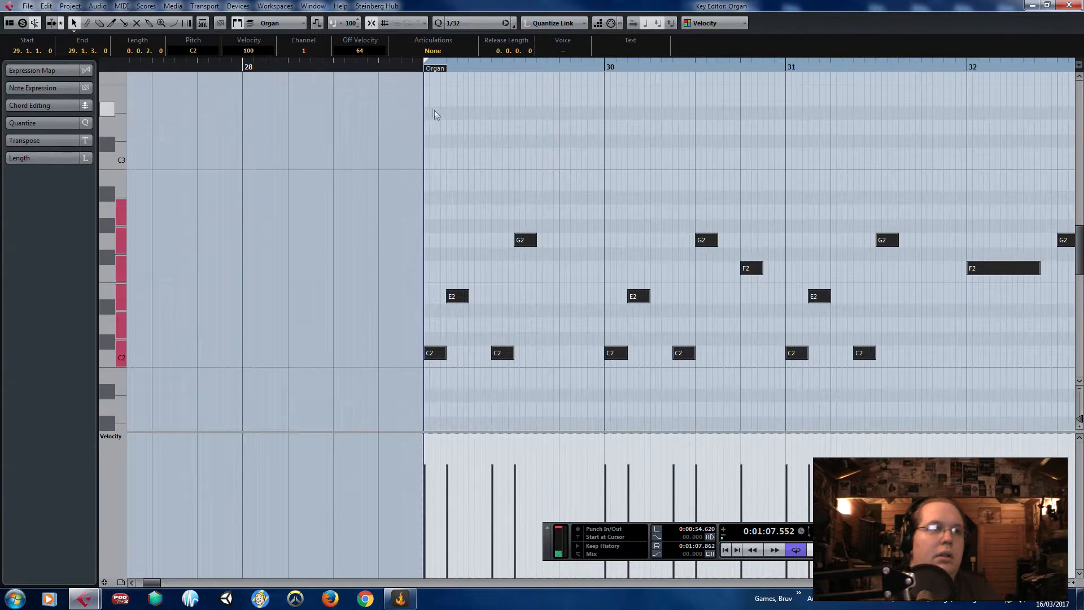
key(space)
scroll(500, 291, down, 2)
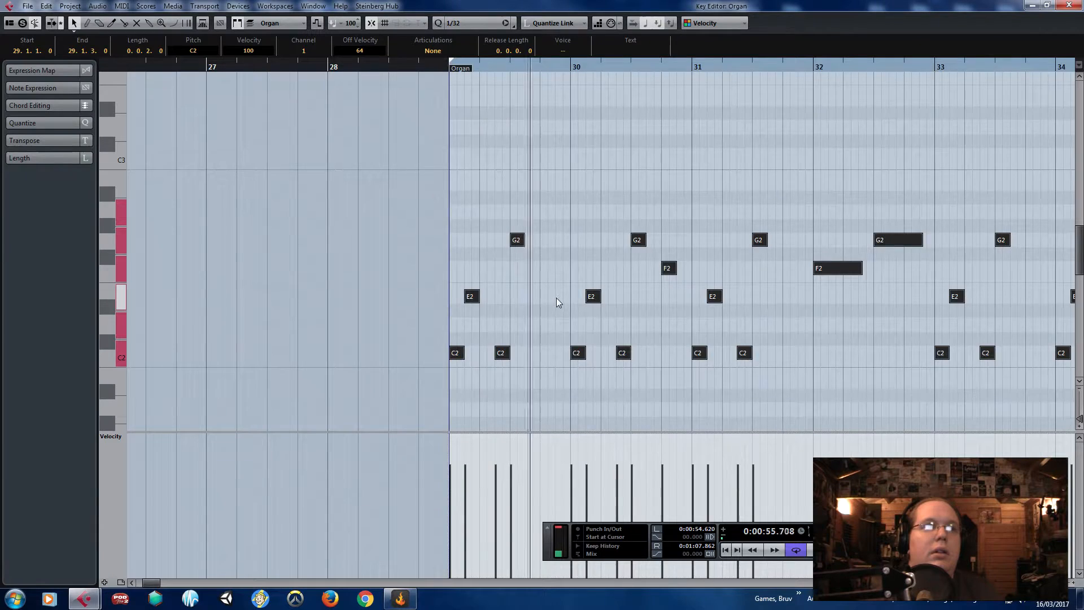
scroll(557, 297, up, 3)
- Lengthen the G2 and F2 on beats 3 and 4 of bar 30 to one full beat each and play the line
click(561, 287)
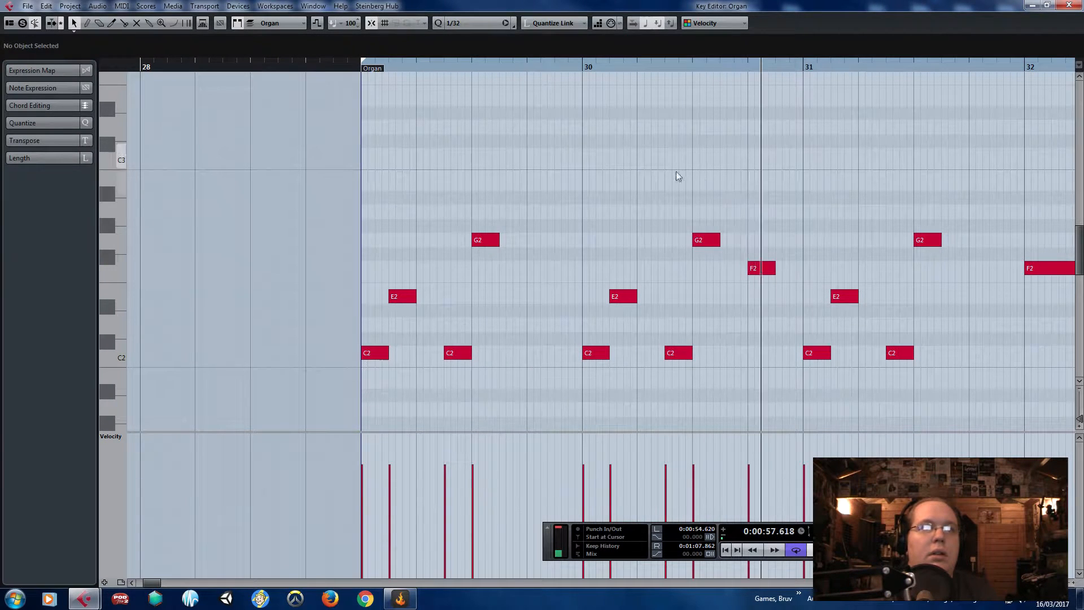
drag(676, 172, 779, 277)
key(g)
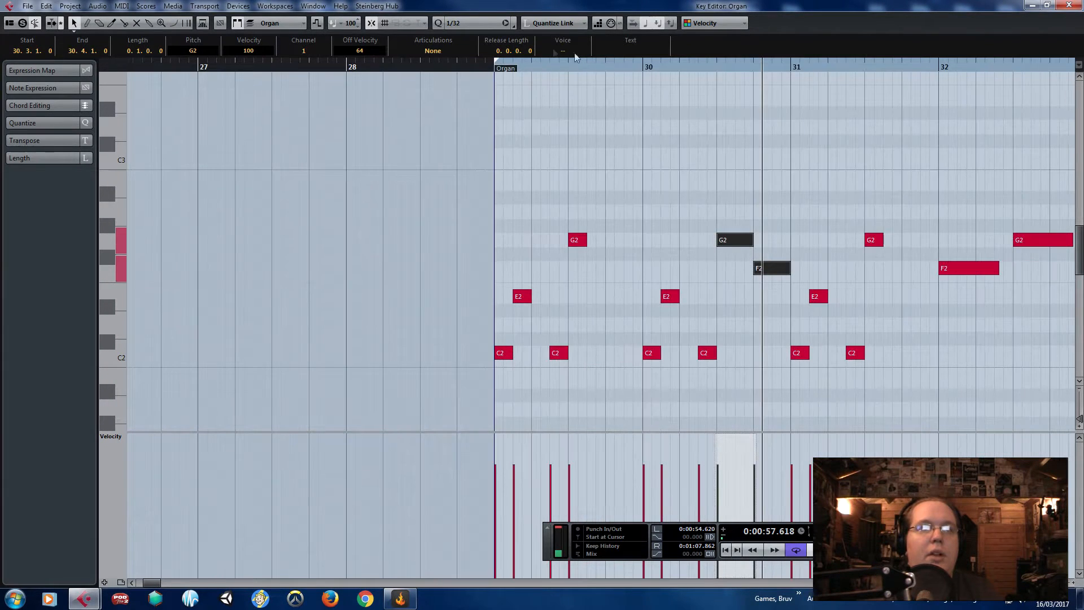
click(492, 55)
key(space)
scroll(656, 274, down, 3)
drag(813, 136, 181, 162)
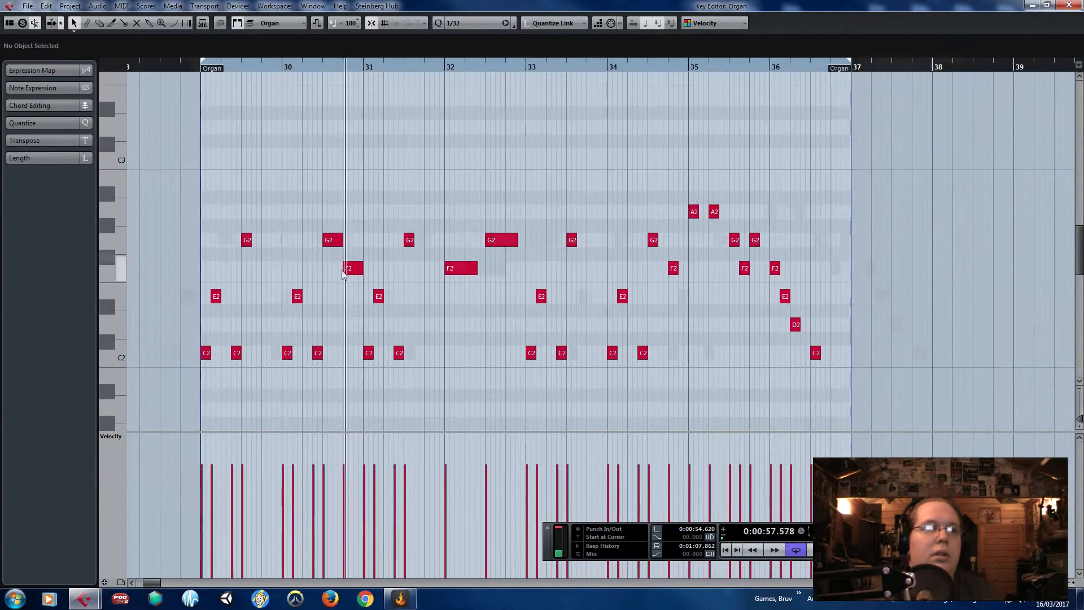
- Shorten the long F2 and G2 notes in bar 32 to half a beat each (0.0.2.0)
scroll(342, 270, up, 2)
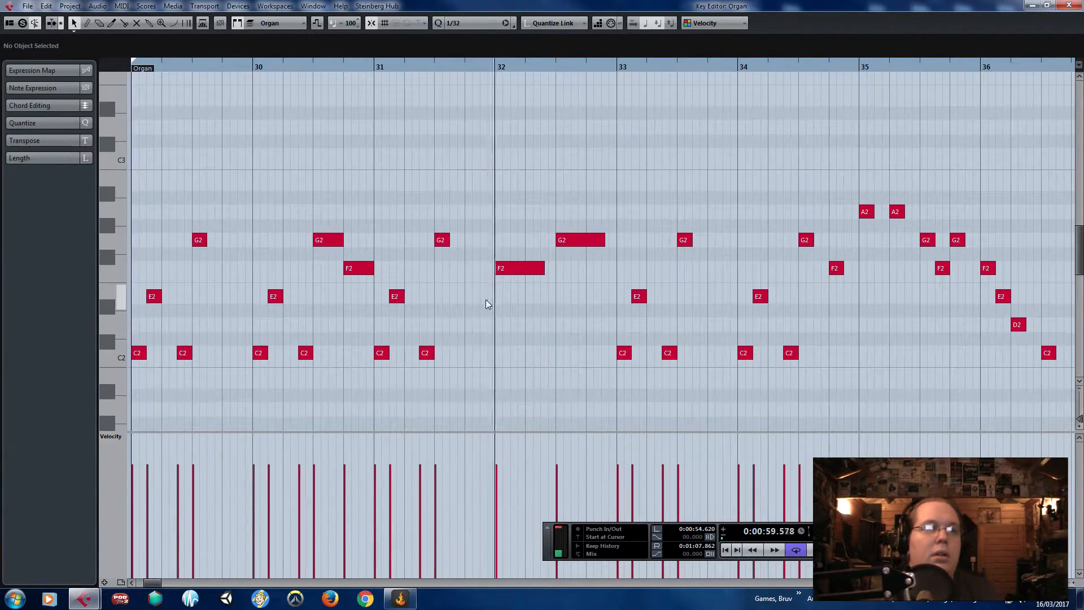
scroll(511, 203, up, 2)
drag(510, 203, 655, 285)
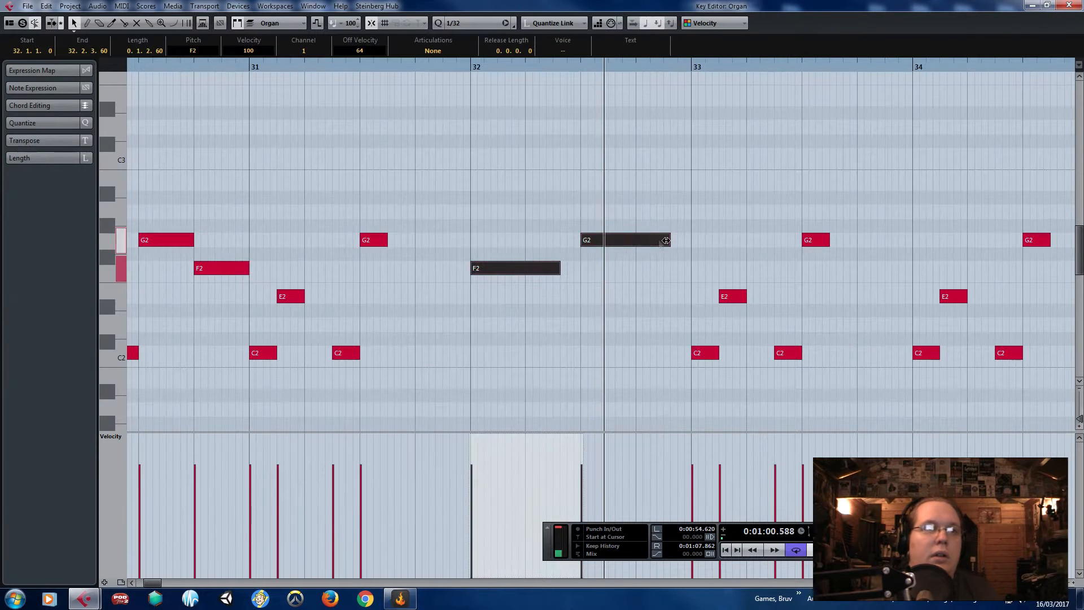
drag(660, 242, 609, 242)
- Copy notes to fill bar 32 with F2 at 32.1.4, 32.2.3 and 32.3.4 and D2 at 32.4.3, and listen to the phrase
scroll(524, 270, up, 2)
click(398, 70)
drag(419, 270, 468, 277)
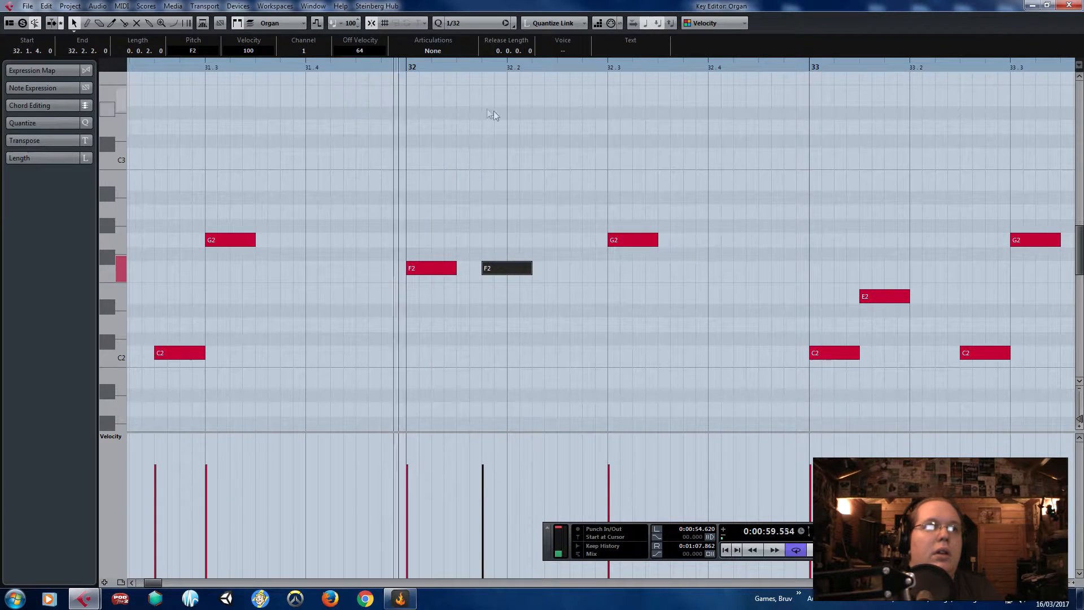
drag(528, 270, 589, 275)
click(644, 246)
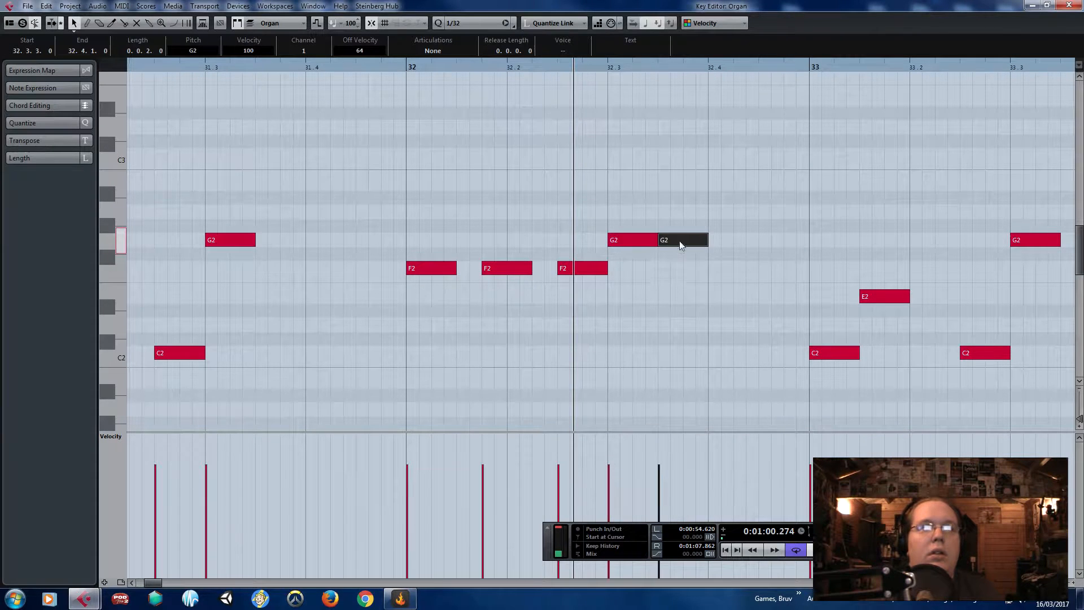
drag(736, 299, 771, 333)
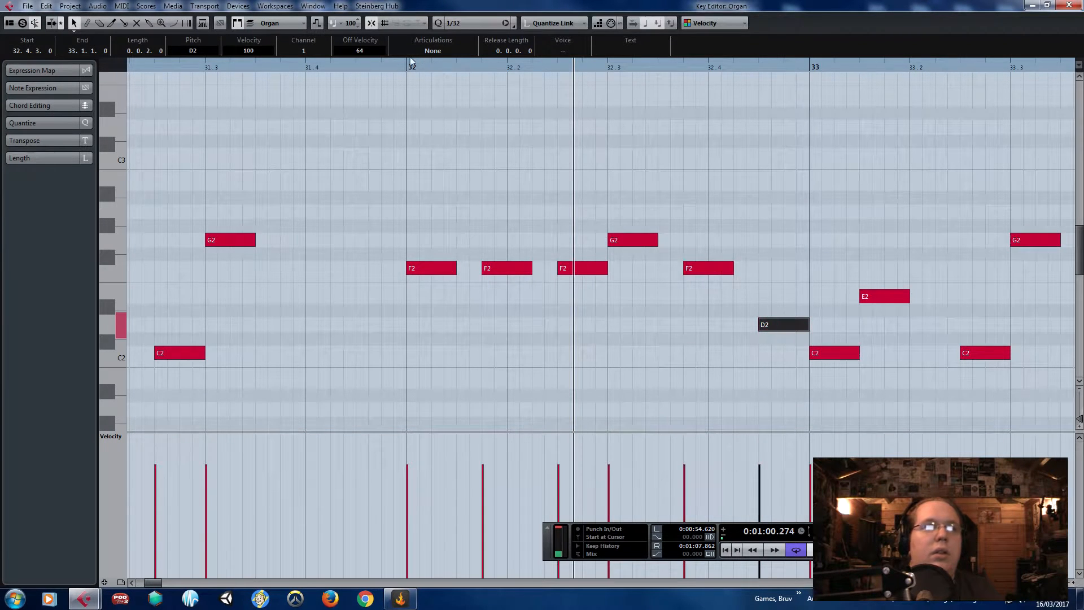
drag(397, 63, 402, 68)
key(space)
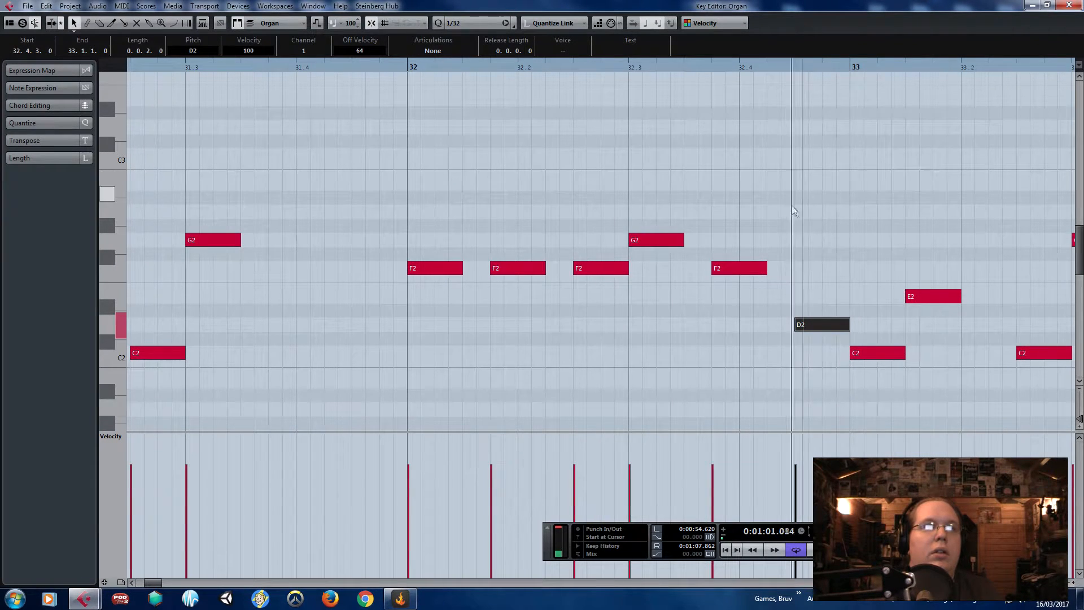
scroll(795, 275, down, 3)
scroll(661, 424, down, 2)
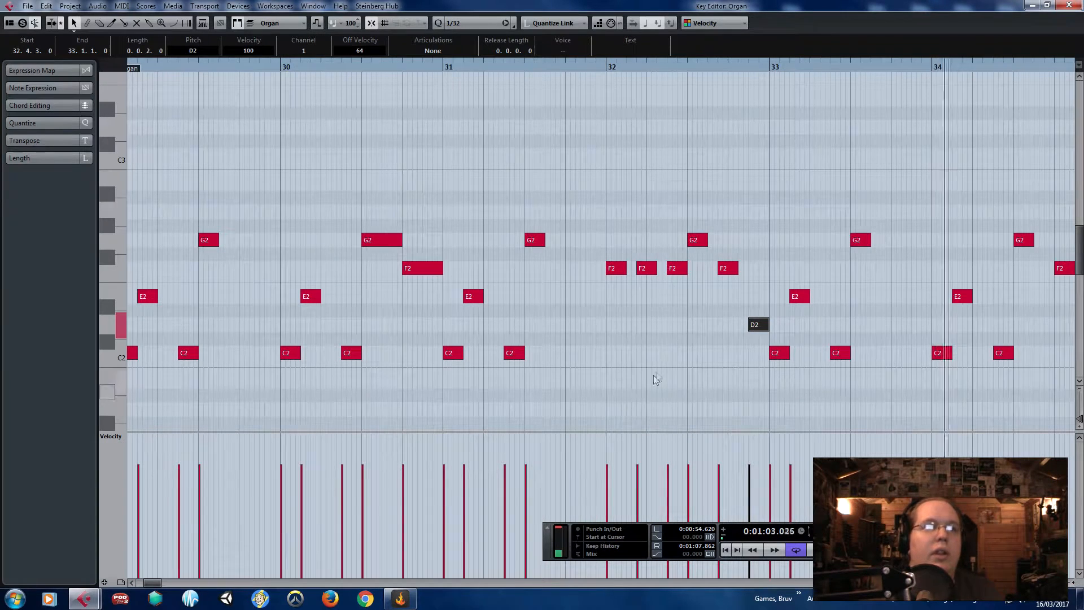
- Vary the velocities of the bass notes across bars 29 to 36, accenting some and softening others
click(638, 470)
click(608, 450)
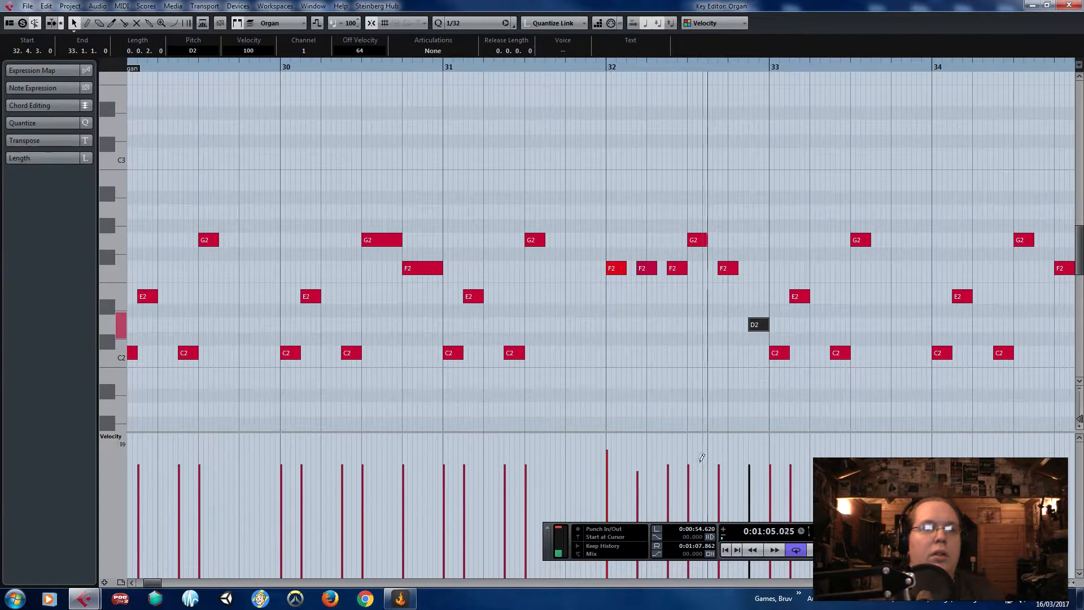
scroll(607, 361, down, 2)
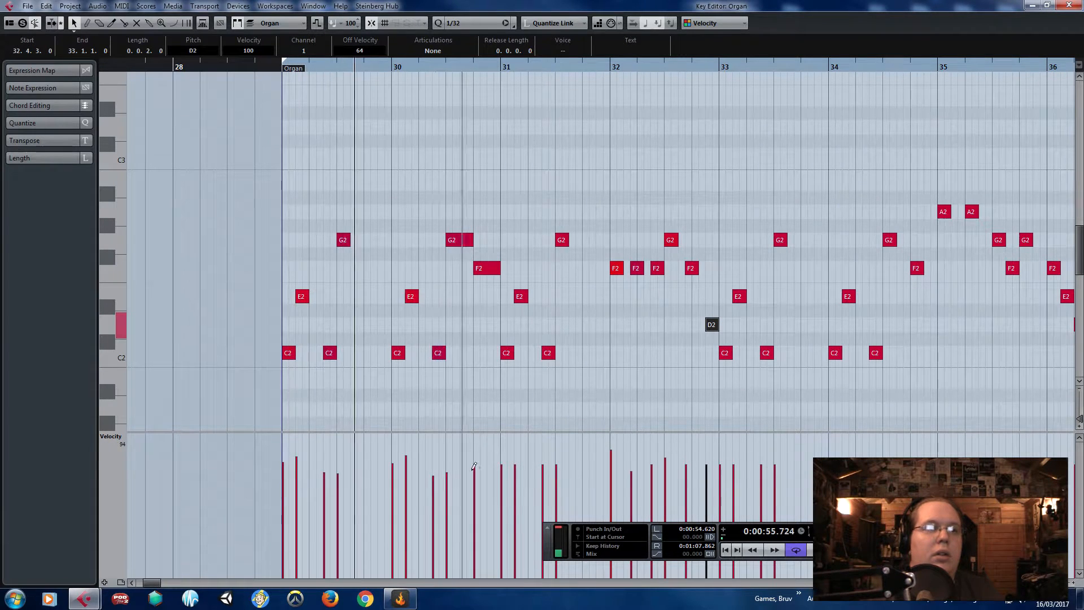
scroll(493, 452, down, 2)
drag(743, 454, 902, 466)
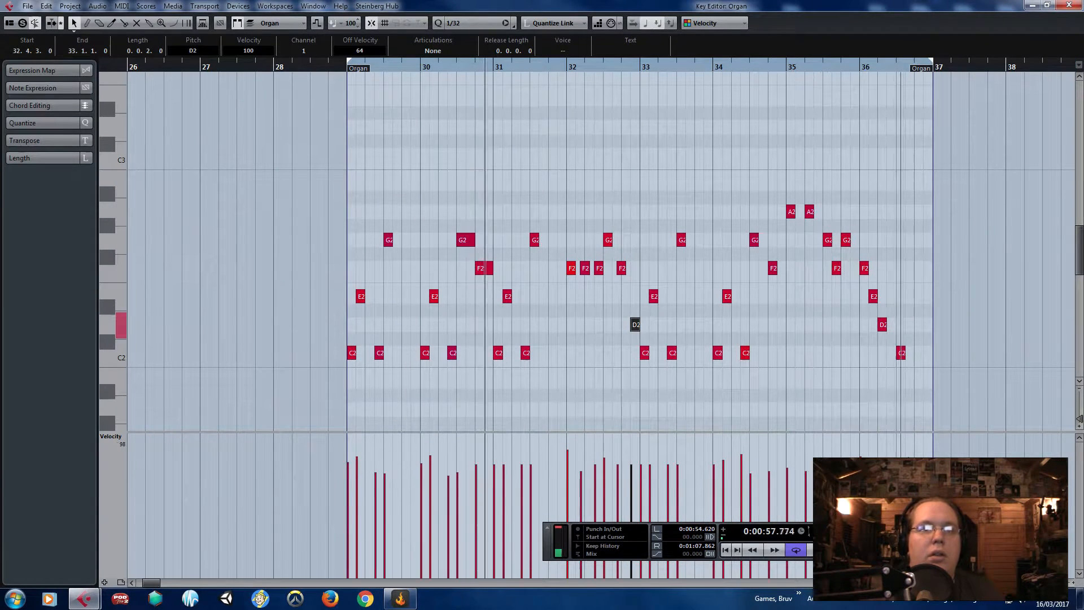
- Lengthen the G2 and F2 on beats 3 and 4 of bar 34 to one full beat each
click(798, 408)
scroll(697, 374, up, 2)
drag(839, 215, 924, 269)
click(931, 305)
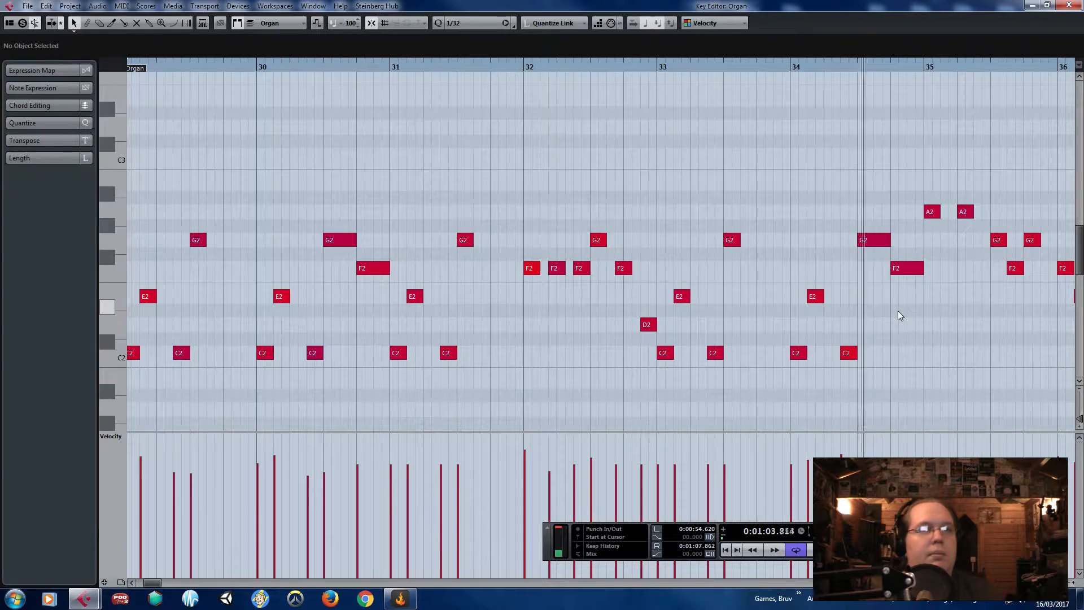
scroll(897, 311, down, 1)
scroll(1051, 119, right, 2)
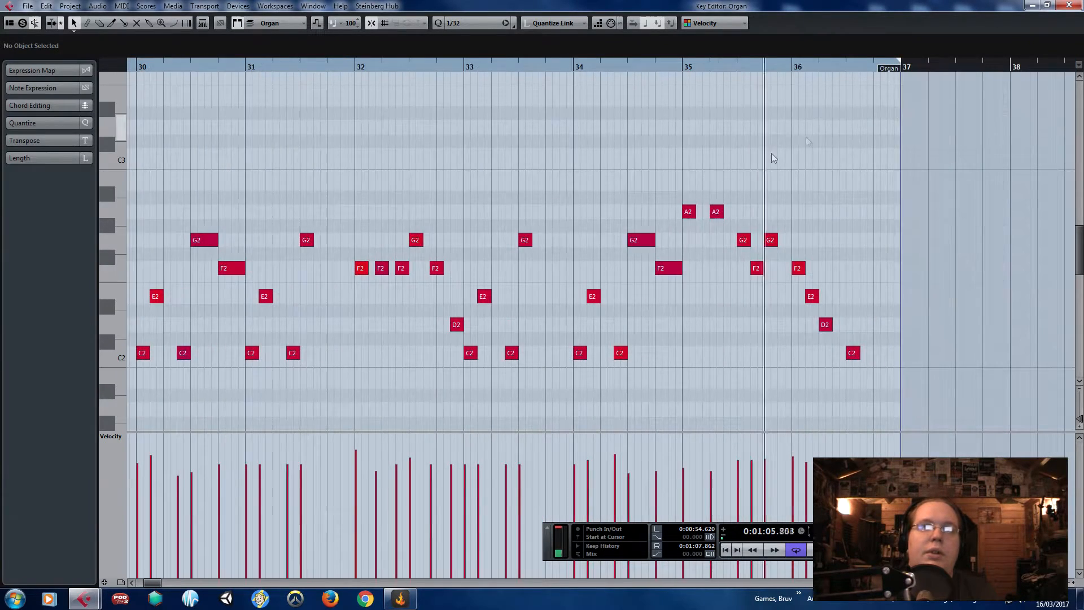
- Try alternating octaves in bar 35, with A2 copies at 35.1.3 and 35.2.3 and A1 at 35.1.1 and 35.2.1, and listen
scroll(711, 184, up, 2)
scroll(726, 215, up, 1)
drag(728, 212, 850, 218)
drag(782, 213, 657, 409)
click(643, 66)
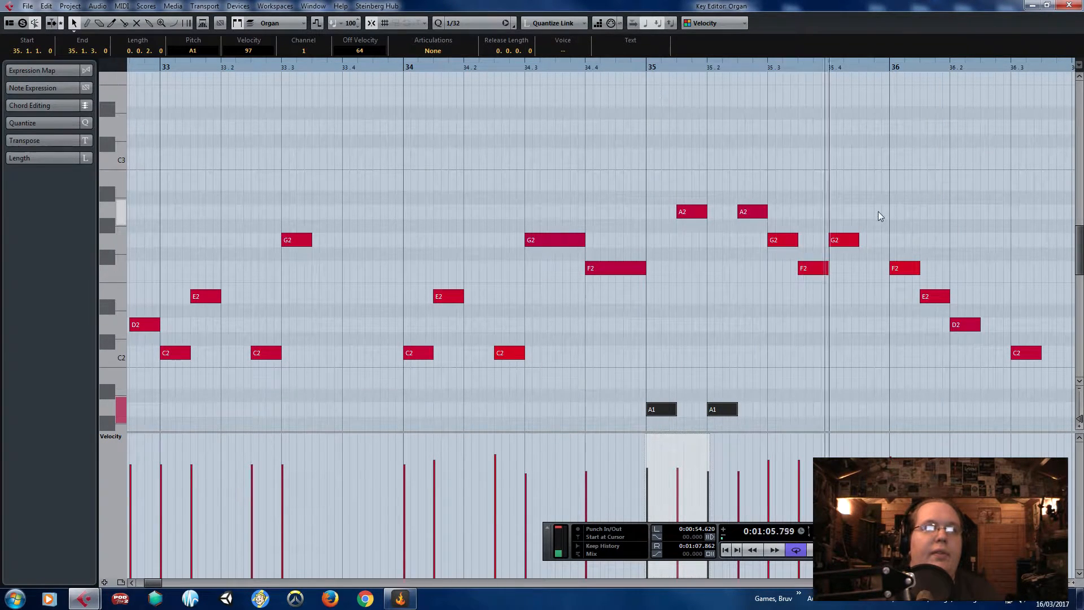
scroll(876, 210, down, 2)
drag(422, 70, 394, 73)
scroll(547, 205, down, 2)
scroll(507, 240, up, 3)
key(space)
scroll(540, 203, down, 2)
- Copy the beat 3 G2 notes of bars 29, 31 and 33 to beat 4 of each bar, one octave lower at G1
drag(561, 197, 511, 246)
scroll(416, 163, left, 4)
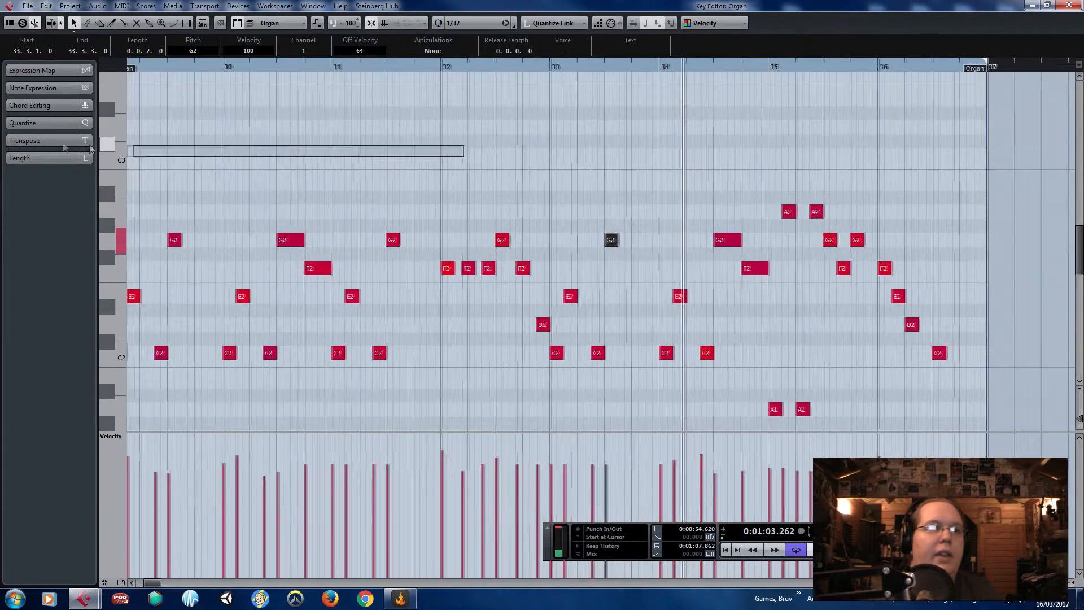
drag(527, 188, 557, 248)
drag(372, 199, 341, 253)
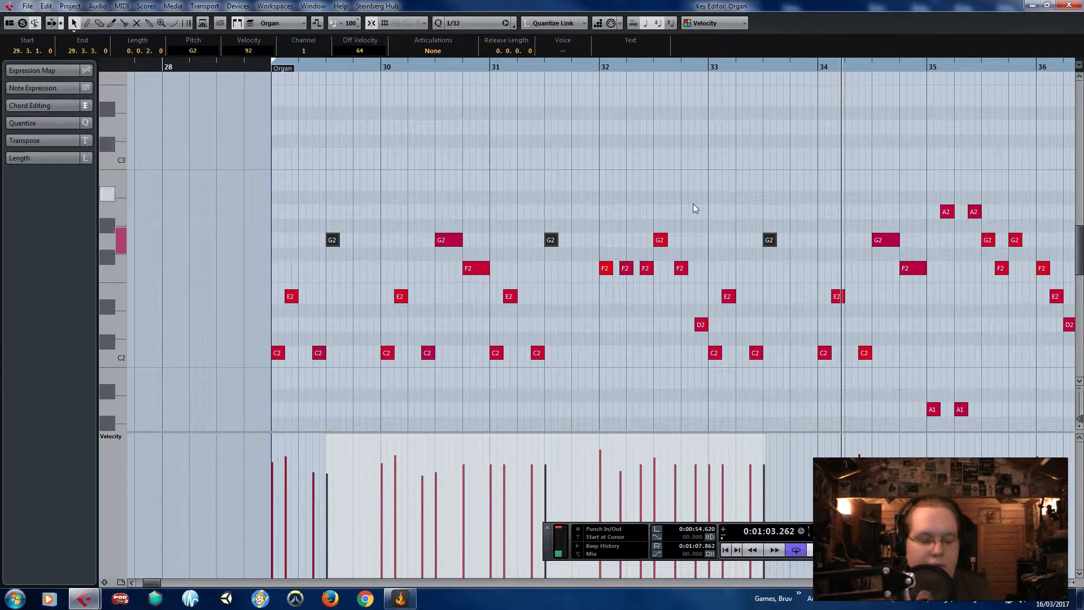
key(ctrl+v)
drag(847, 244, 359, 423)
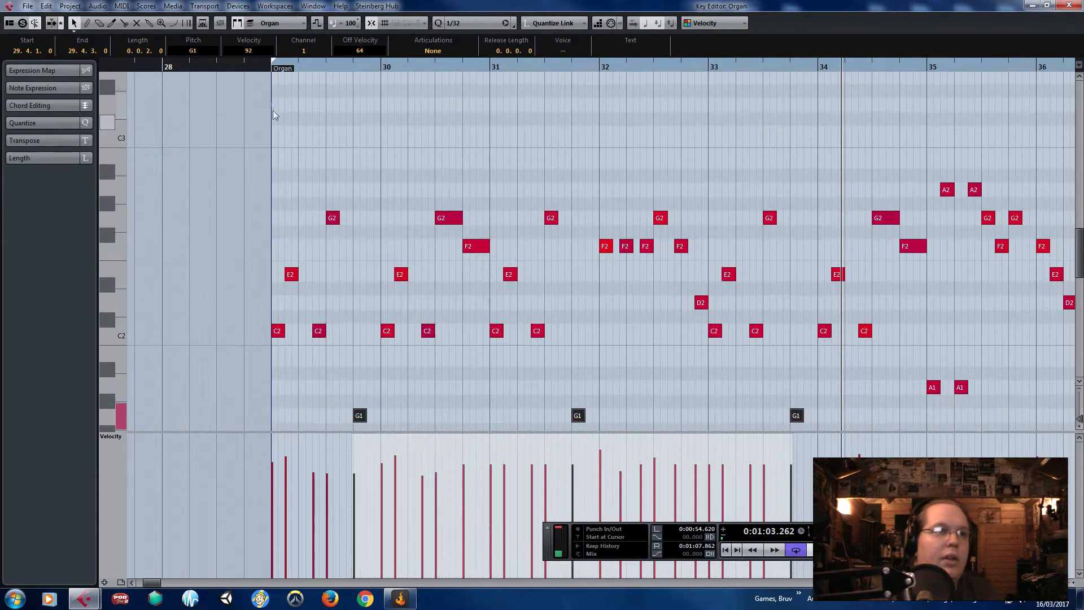
- Try C2 for the three added beat 4 notes in bars 29, 31 and 33, settle on B1, and listen through
scroll(393, 231, up, 1)
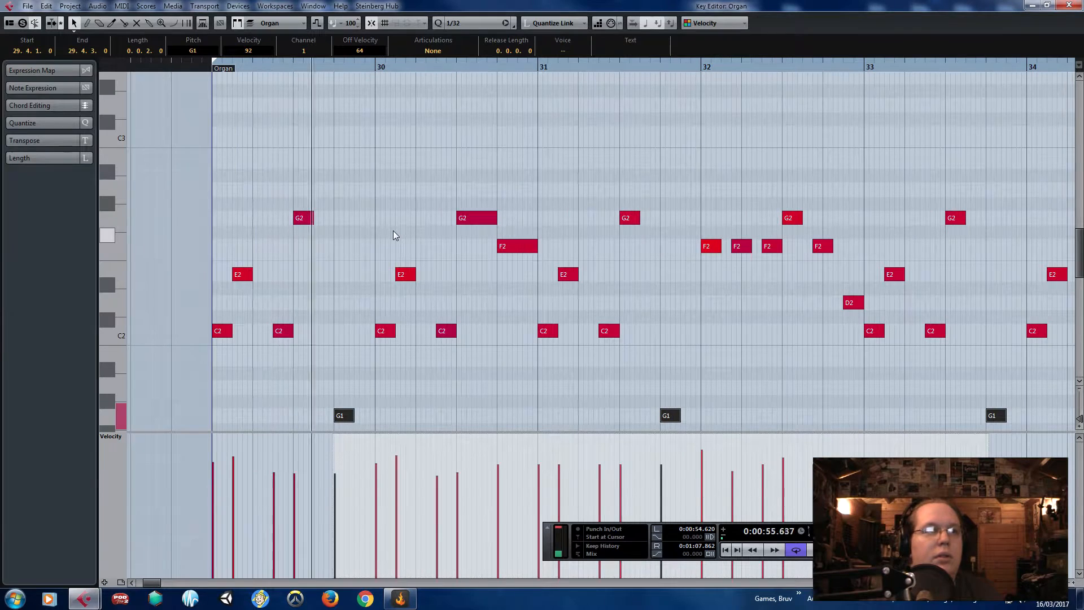
scroll(391, 226, down, 1)
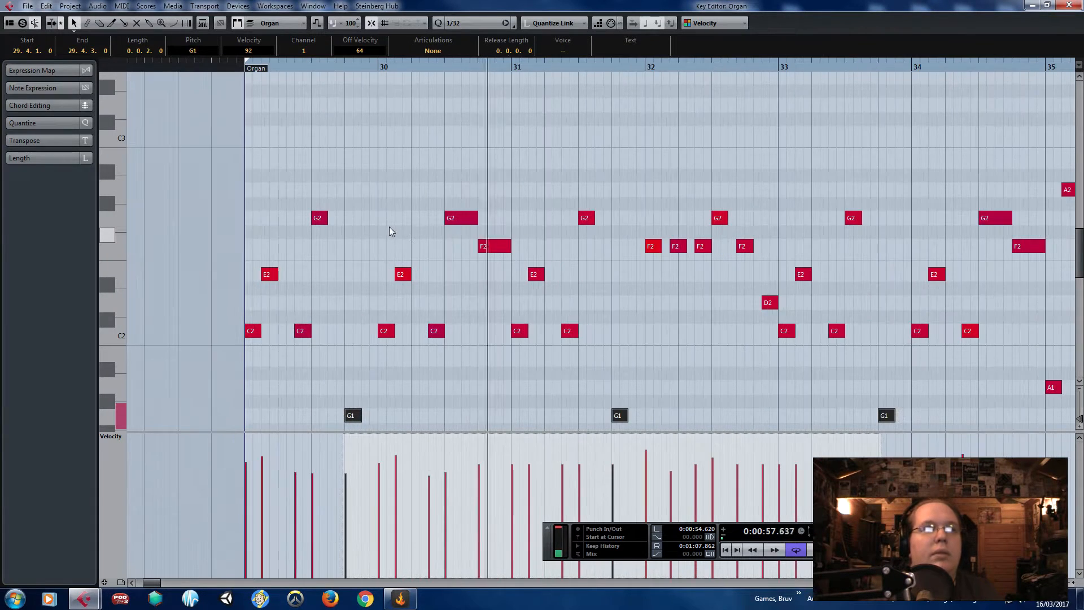
scroll(567, 362, up, 1)
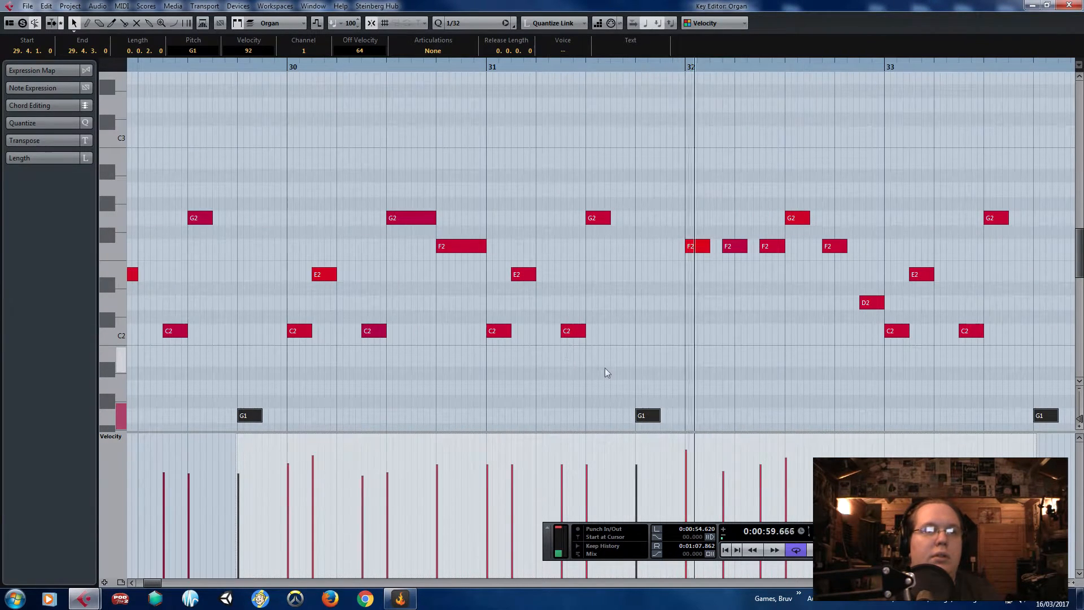
drag(654, 350, 652, 333)
click(487, 70)
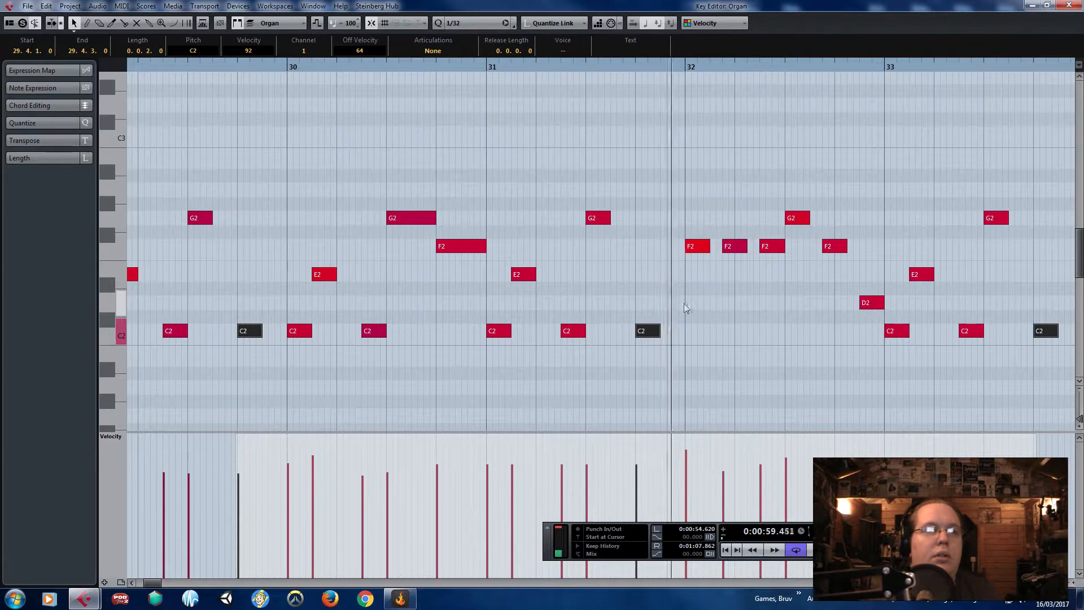
drag(654, 362, 654, 362)
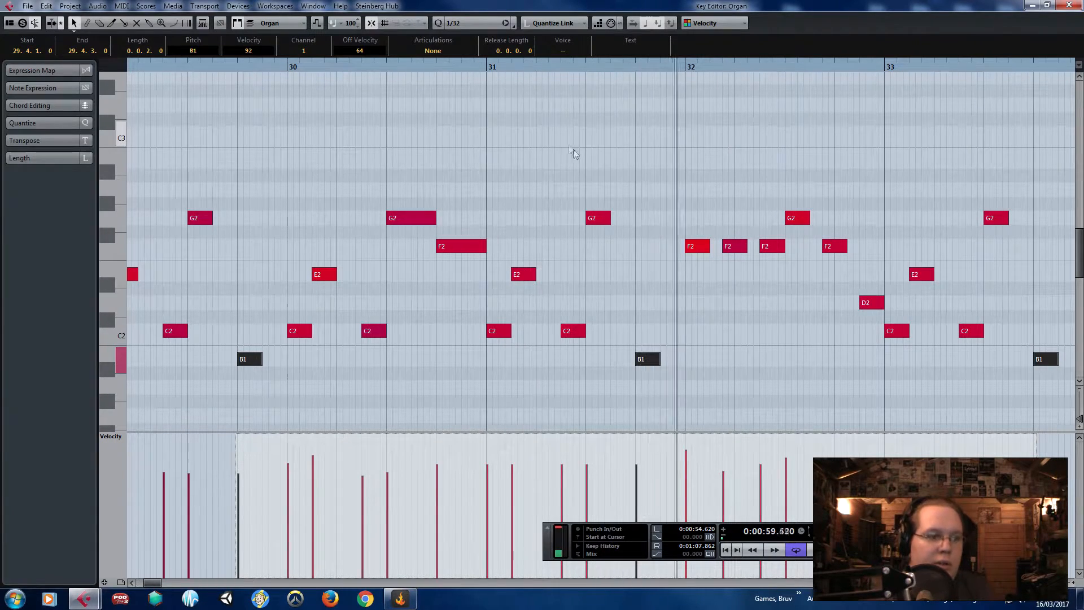
scroll(634, 305, down, 3)
scroll(638, 329, up, 3)
scroll(638, 330, down, 3)
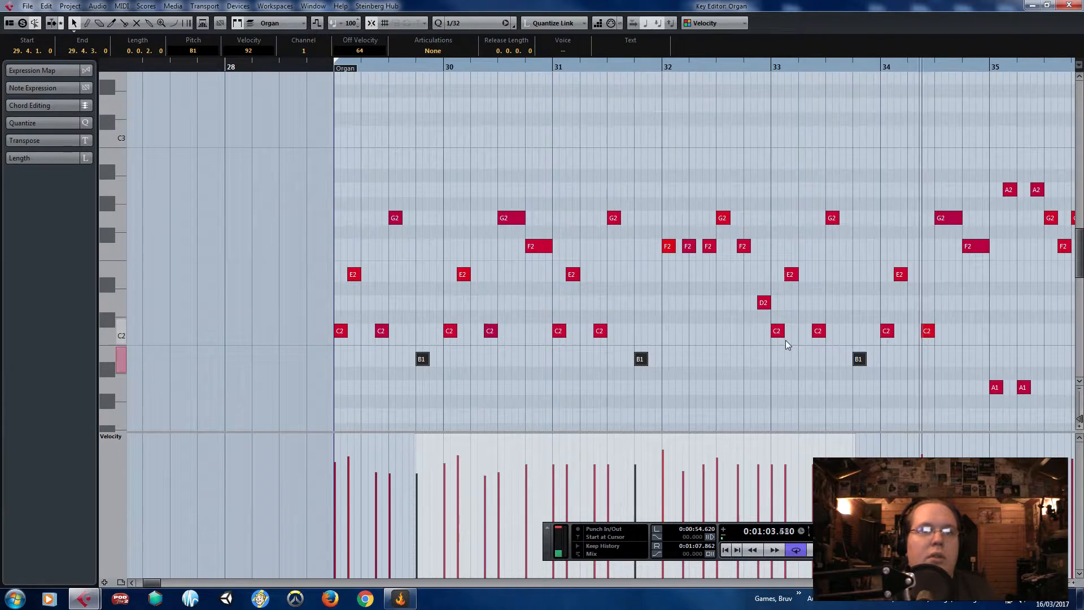
scroll(791, 344, down, 2)
scroll(940, 356, up, 2)
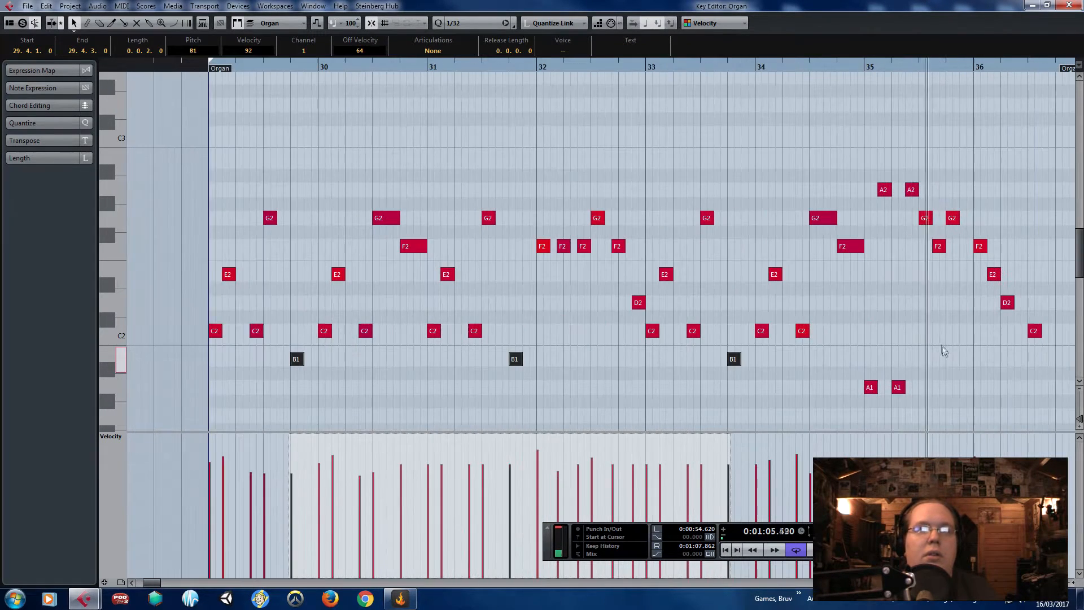
- Move the two A2 notes in bar 35 back to 35.1.1 and 35.2.1 and delete the A1 notes below them
click(950, 342)
drag(947, 153, 884, 192)
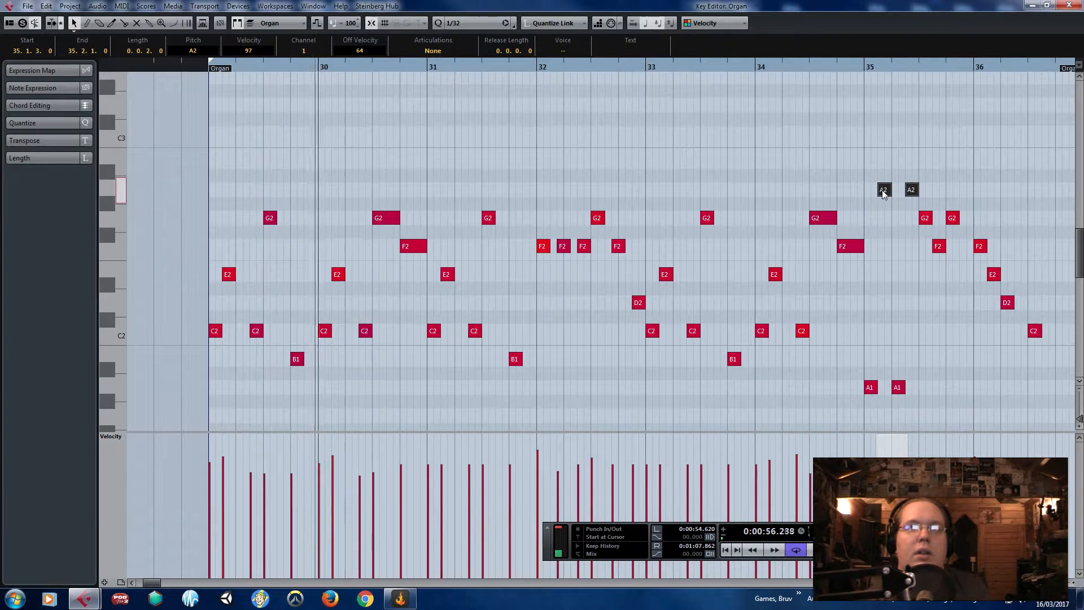
key(ctrl+Left)
key(ctrl+Left)
key(ctrl+Left)
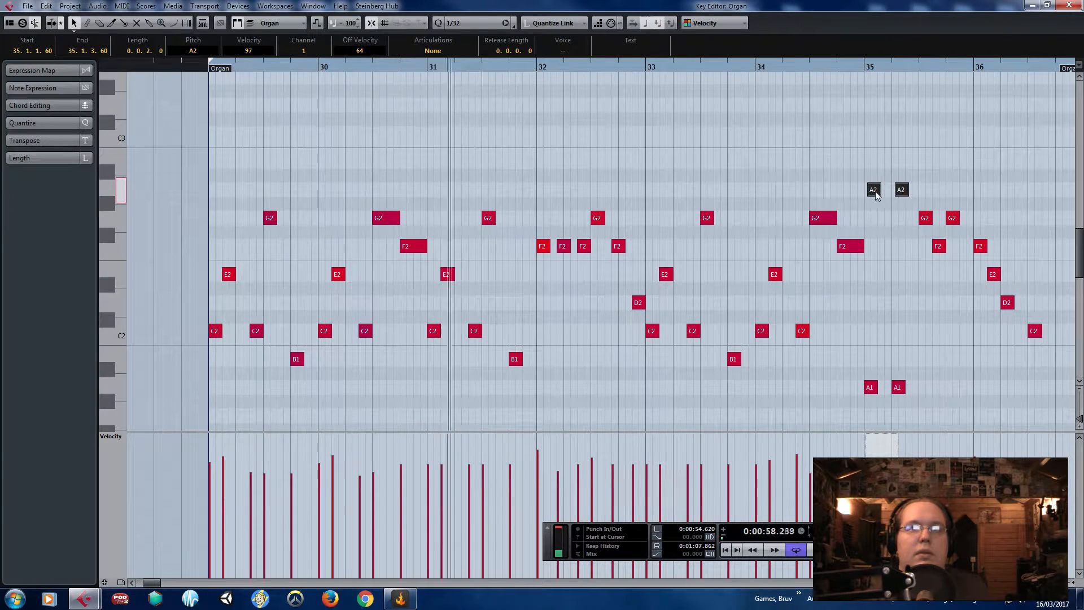
key(ctrl+Left)
drag(862, 350, 924, 428)
key(Delete)
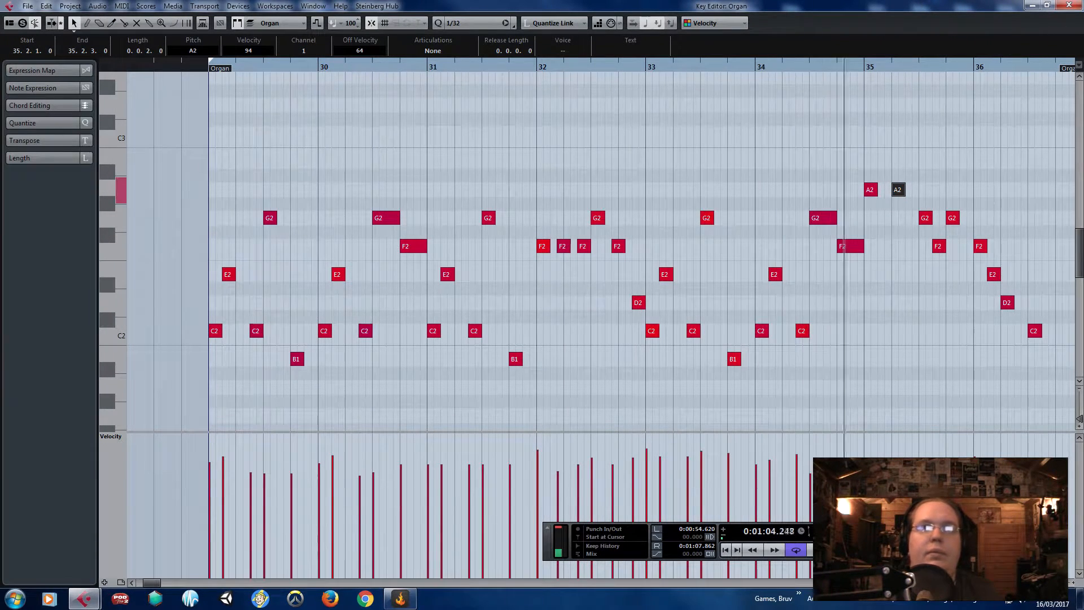
- Close the note editor and bring the earlier Bass, Melody and Synth parts before bar 23 into view in the project
click(1063, 9)
click(561, 409)
drag(530, 440, 499, 449)
scroll(568, 408, up, 2)
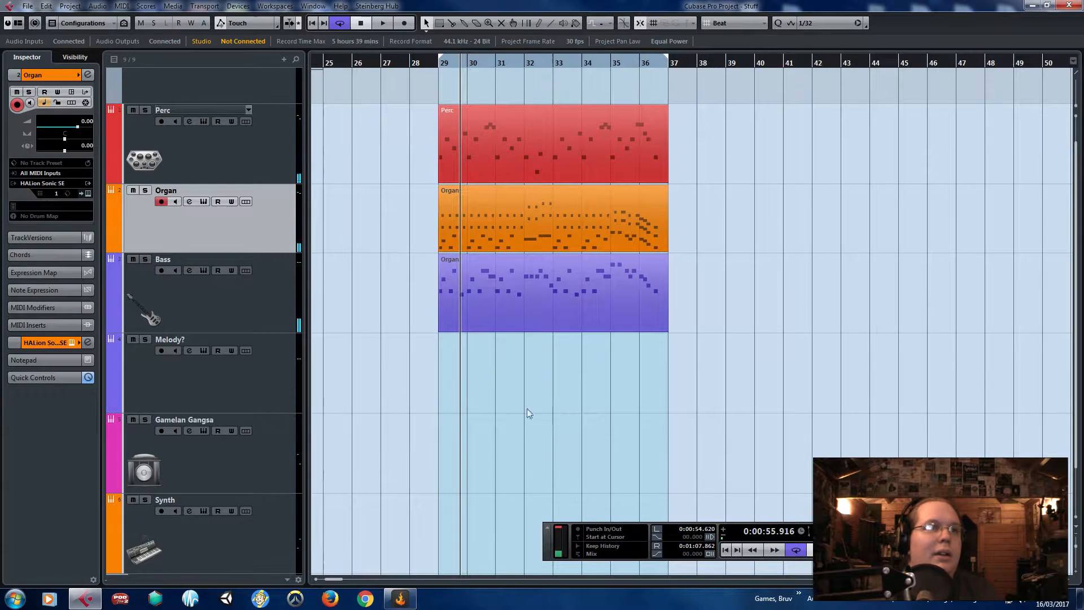
scroll(562, 436, left, 3)
scroll(597, 420, down, 2)
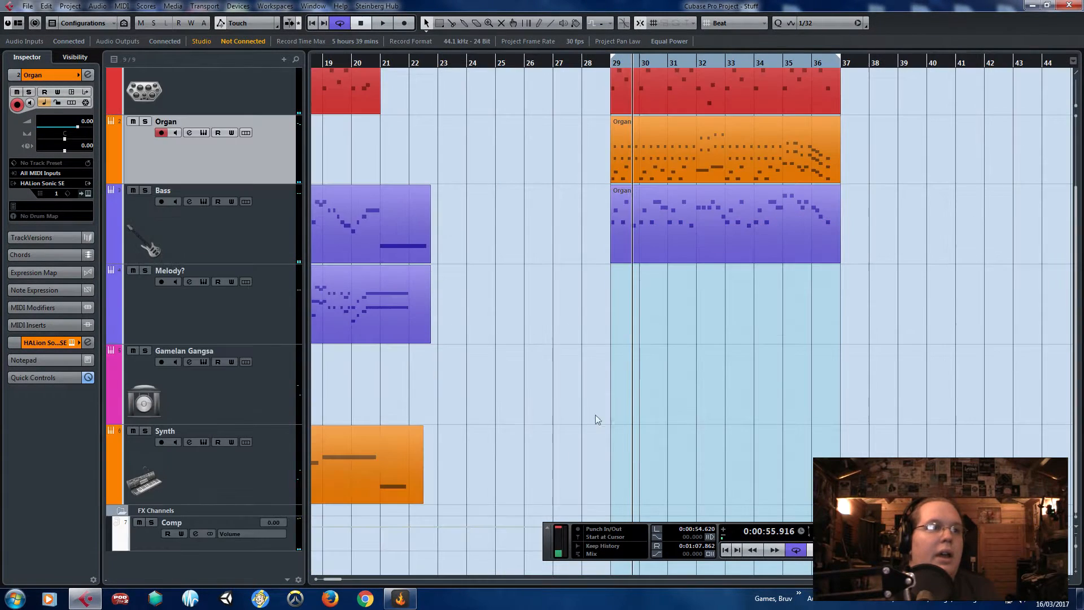
- Duplicate the Bass track together with its parts
click(214, 480)
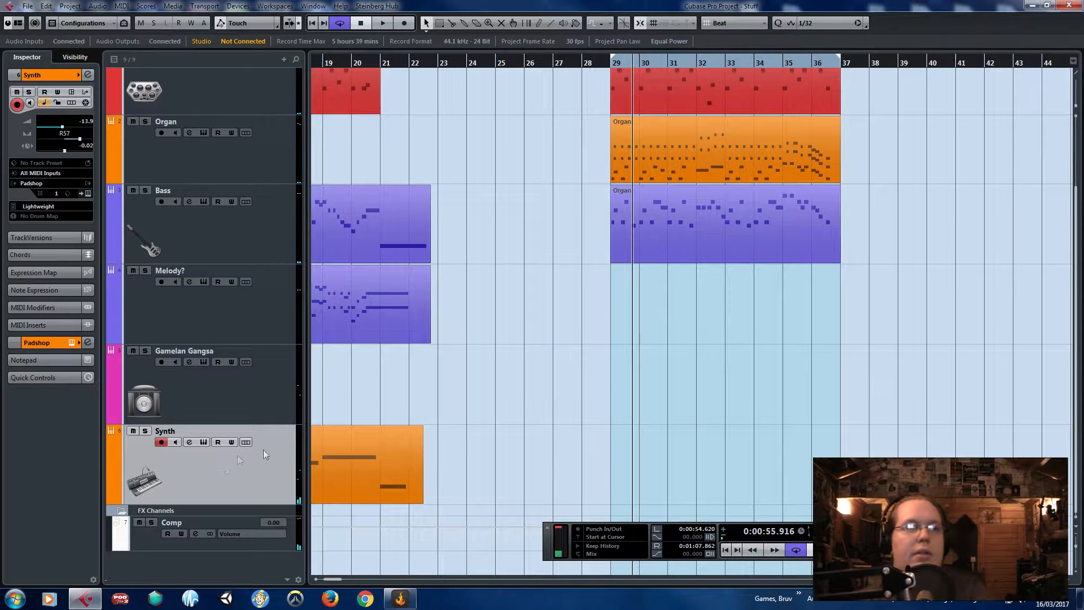
scroll(634, 347, up, 3)
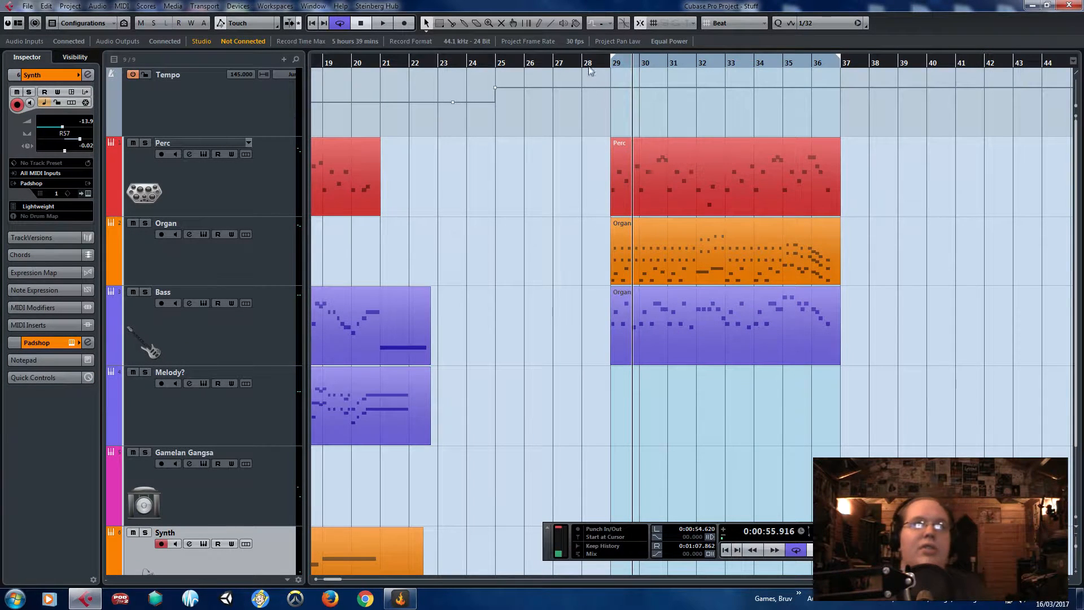
scroll(601, 246, up, 2)
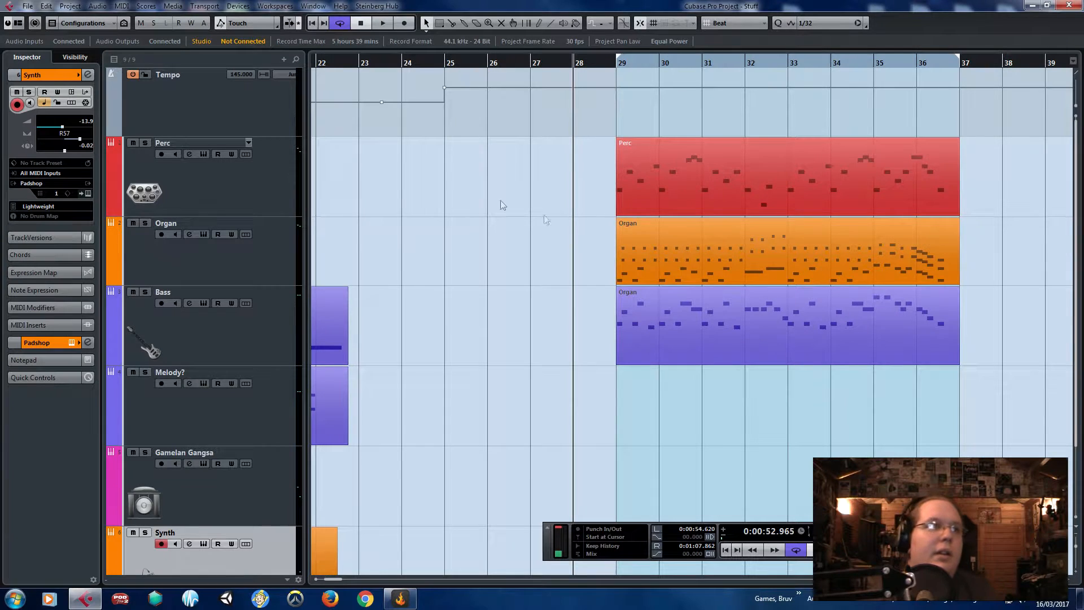
right_click(271, 180)
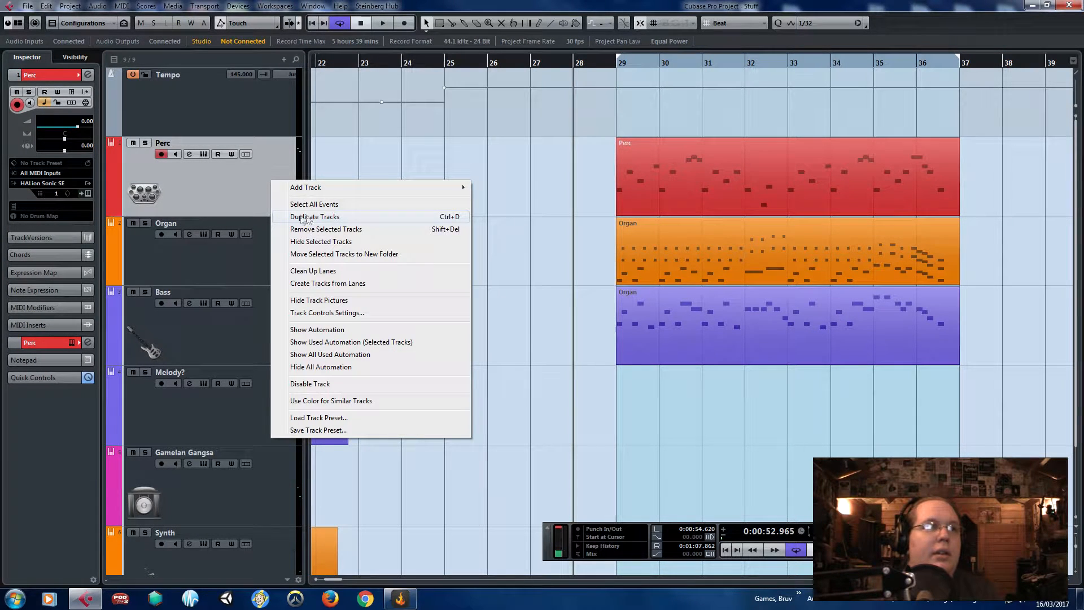
click(150, 266)
click(193, 349)
key(ctrl+d)
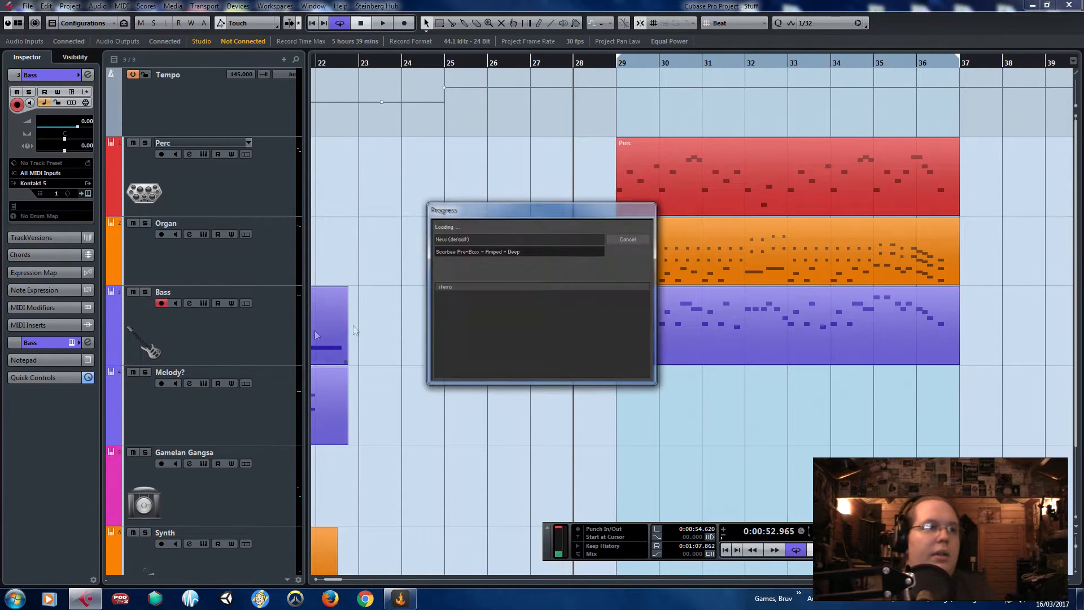
- Delete the parts before bar 23 on the duplicated Bass track, keeping its part at bar 29
scroll(449, 397, down, 5)
drag(440, 397, 425, 412)
key(Delete)
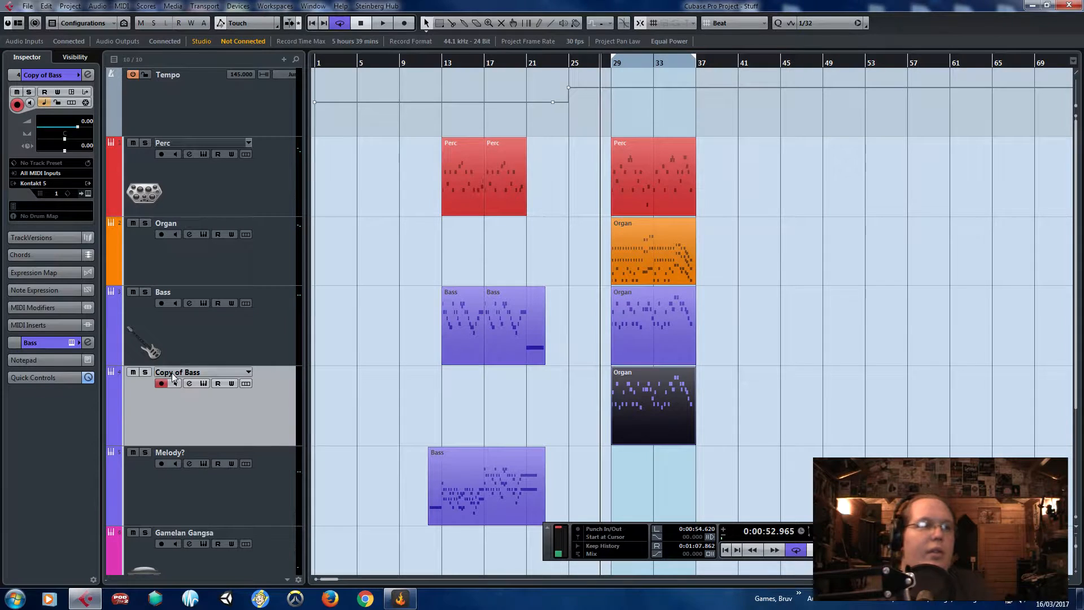
- Rename the duplicated track as Drums and reorder the tracks as Perc, Drums, Bass, Organ
key(Return)
drag(187, 369, 266, 273)
drag(267, 430, 282, 322)
scroll(672, 379, up, 4)
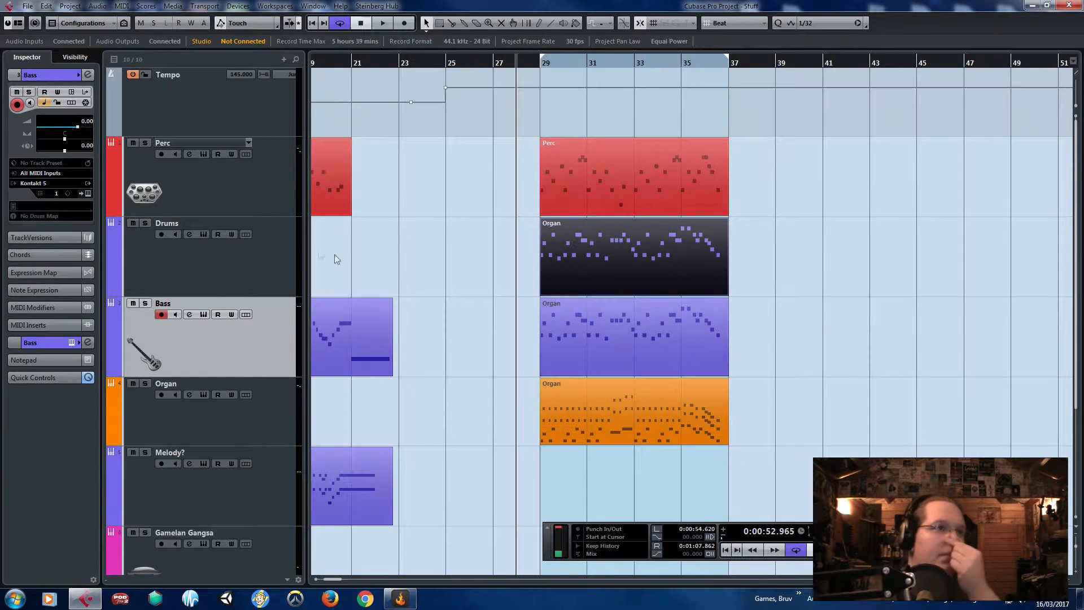
- Open the Drums track's Kontakt instrument and remove the Scarbee Pre-Bass - Amped - Deep patch
click(246, 257)
click(87, 193)
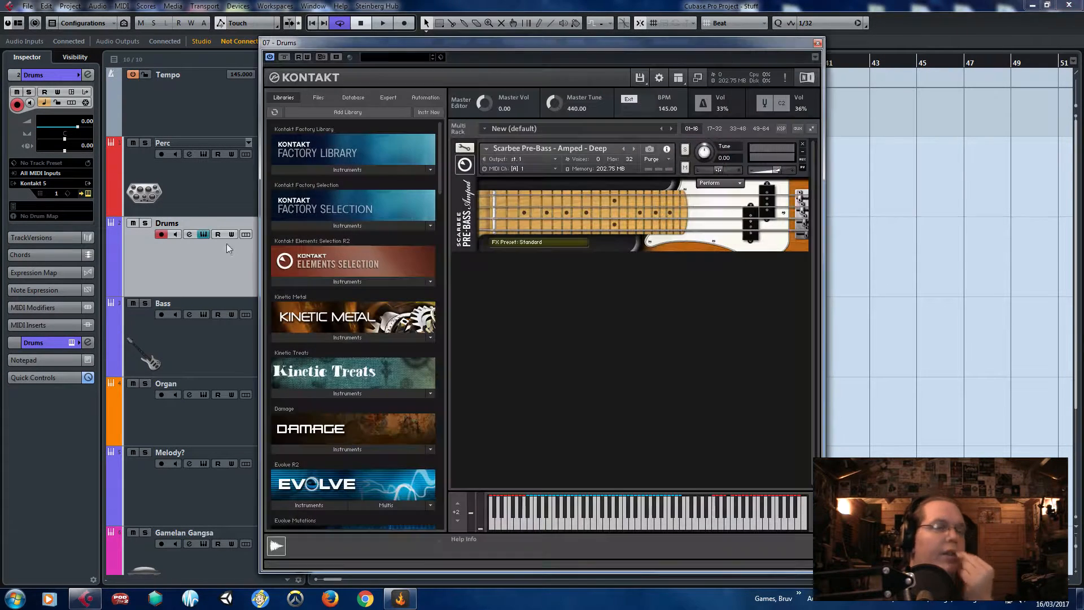
click(802, 145)
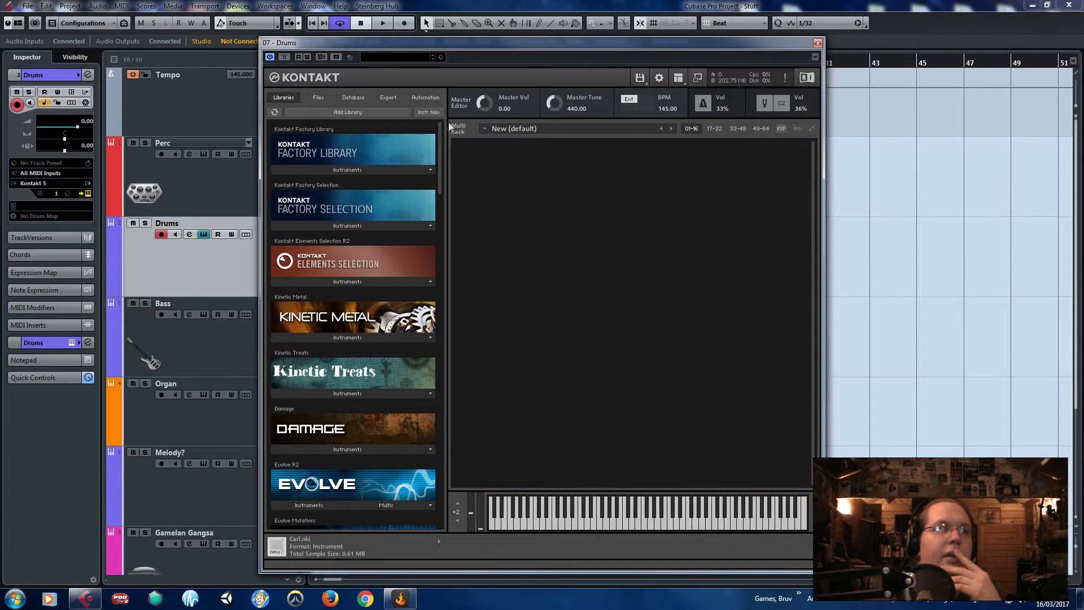
- Load Abbey Road - Early 60s Kit Vintage from the Abbey Road 60s Drums Vintage library and close Kontakt
scroll(460, 418, down, 15)
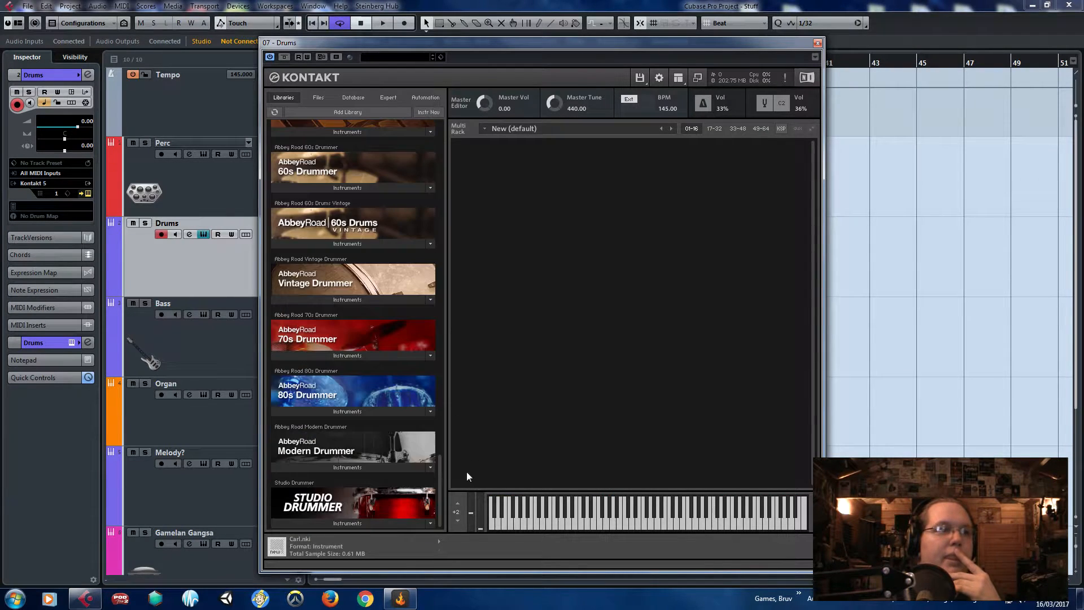
scroll(452, 435, up, 4)
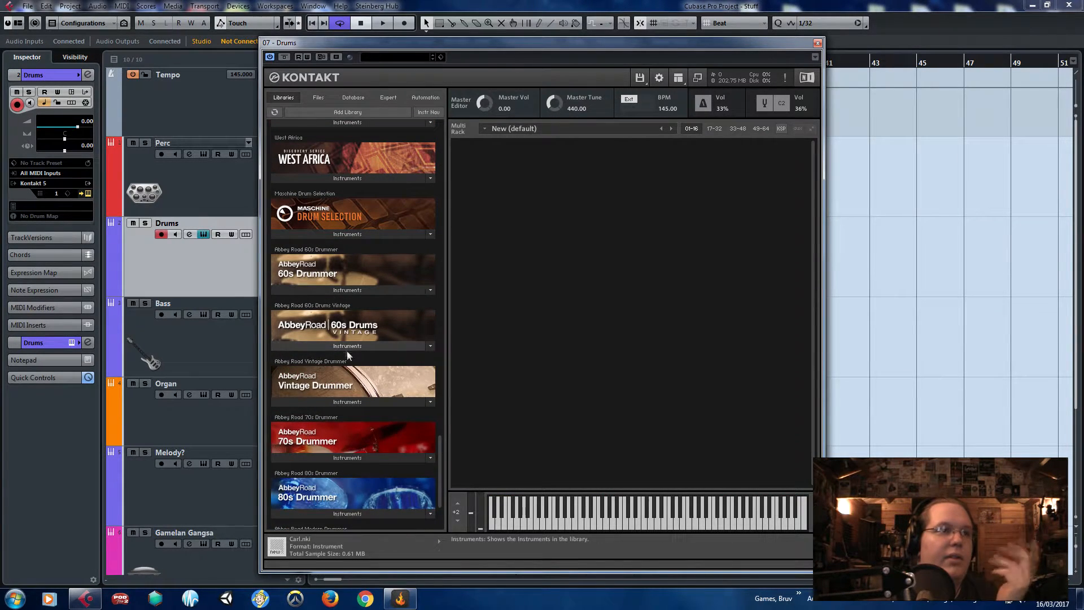
click(347, 346)
click(353, 360)
drag(344, 369, 766, 182)
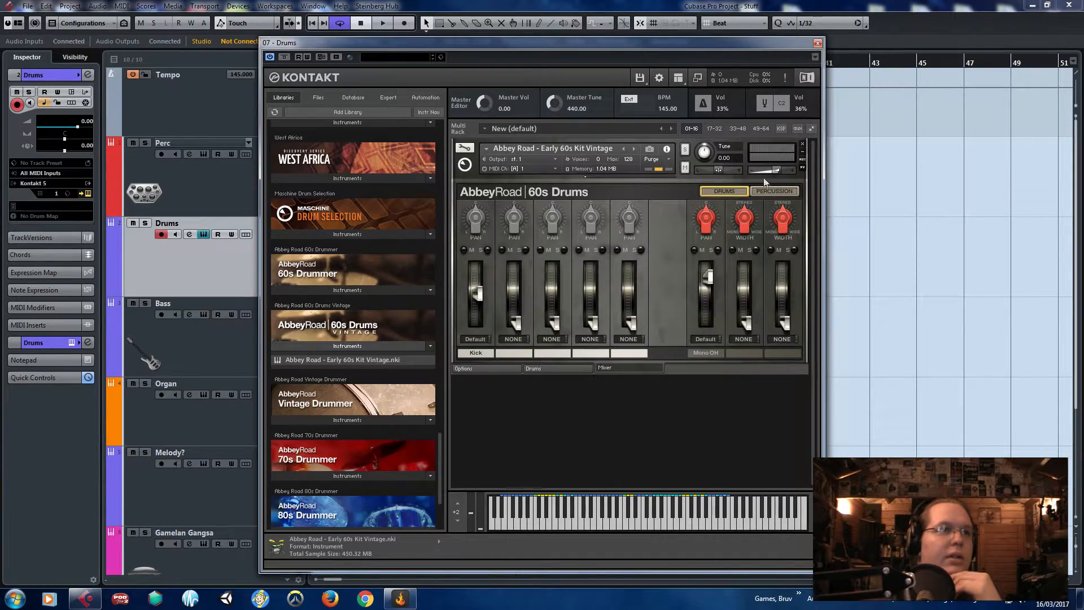
click(817, 44)
- Open the Drums part at bar 29 for note editing and delete every note except the first C2 and E2
double_click(612, 252)
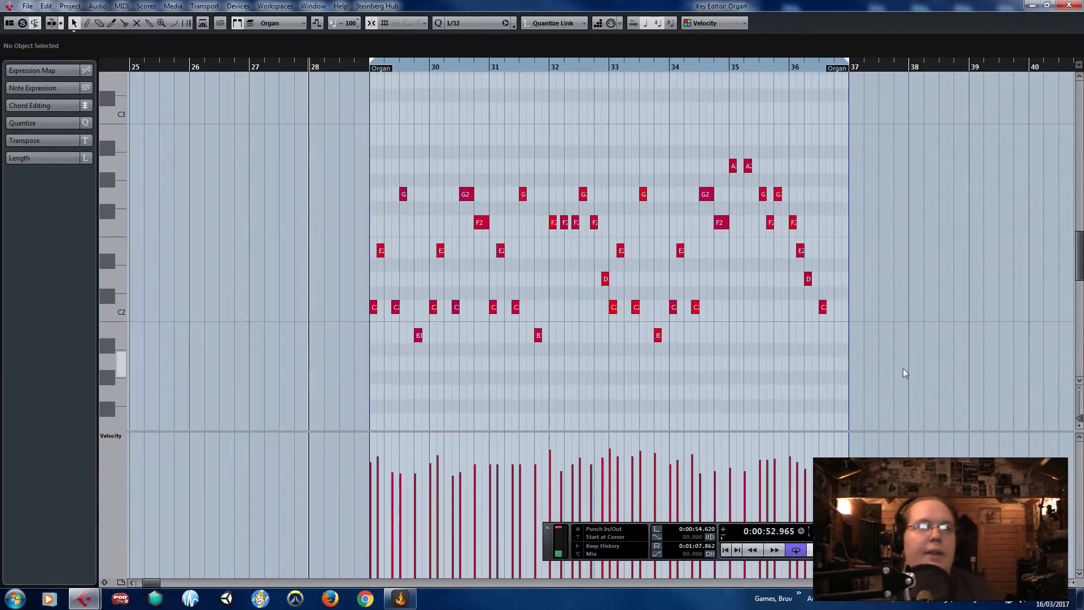
drag(905, 373, 394, 156)
key(Delete)
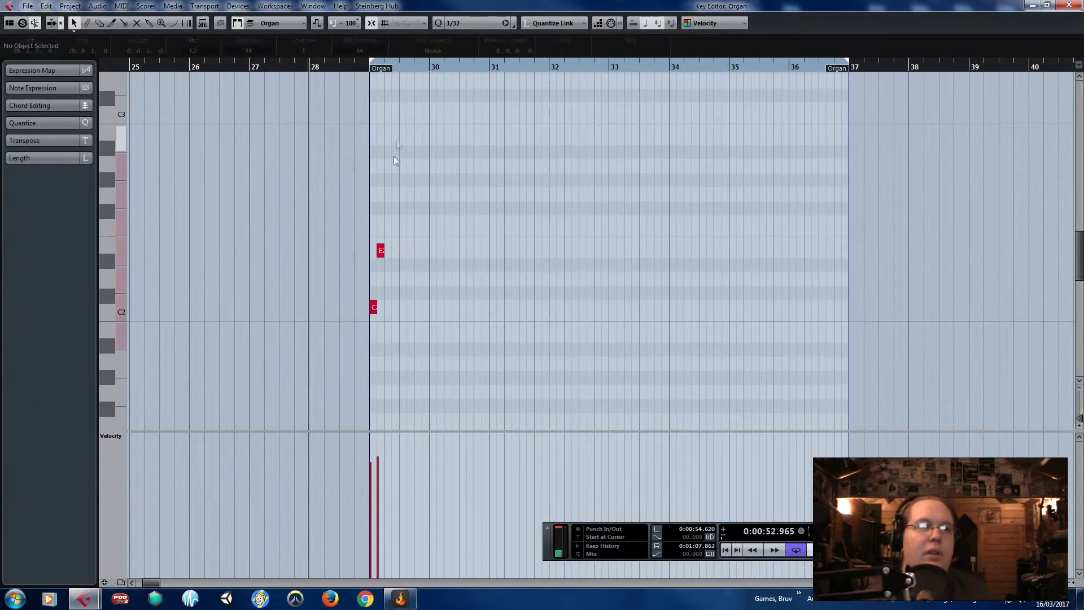
- Move the C2 note at the start of bar 29 down to C1 and delete the remaining E2 note
scroll(355, 275, up, 3)
scroll(390, 267, down, 2)
drag(414, 235, 416, 326)
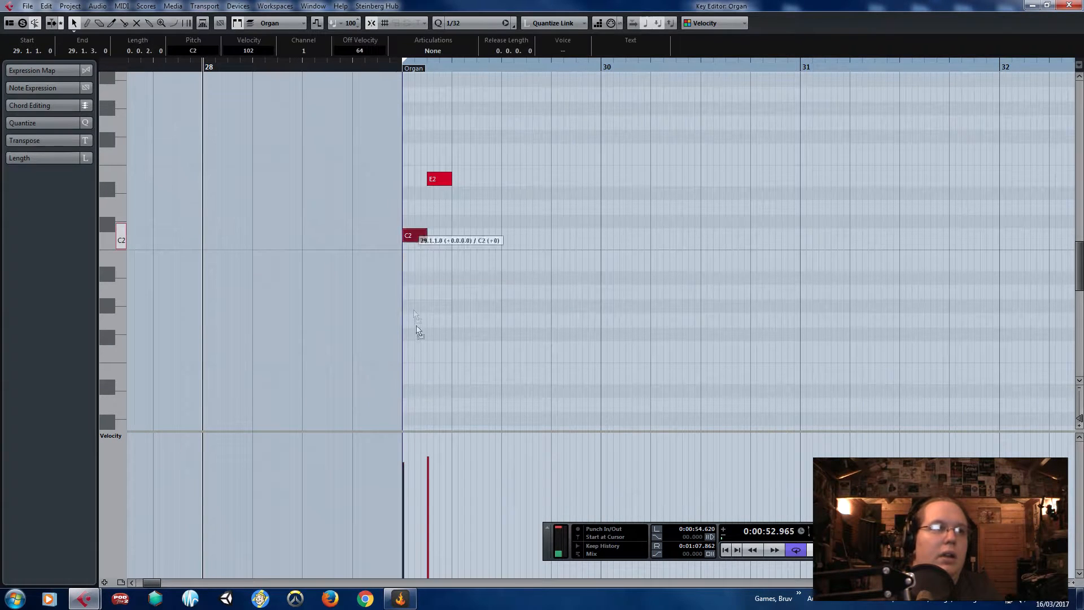
key(Delete)
drag(410, 120, 418, 152)
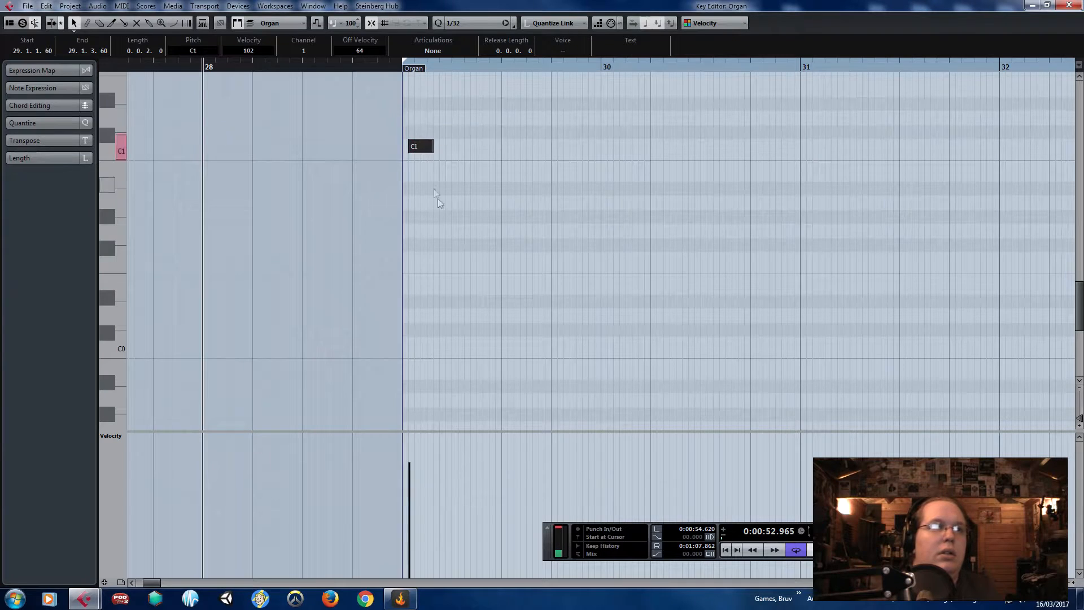
- Copy the C1 note to D1 on beat 2 of bar 29 and play back the result
scroll(432, 303, up, 5)
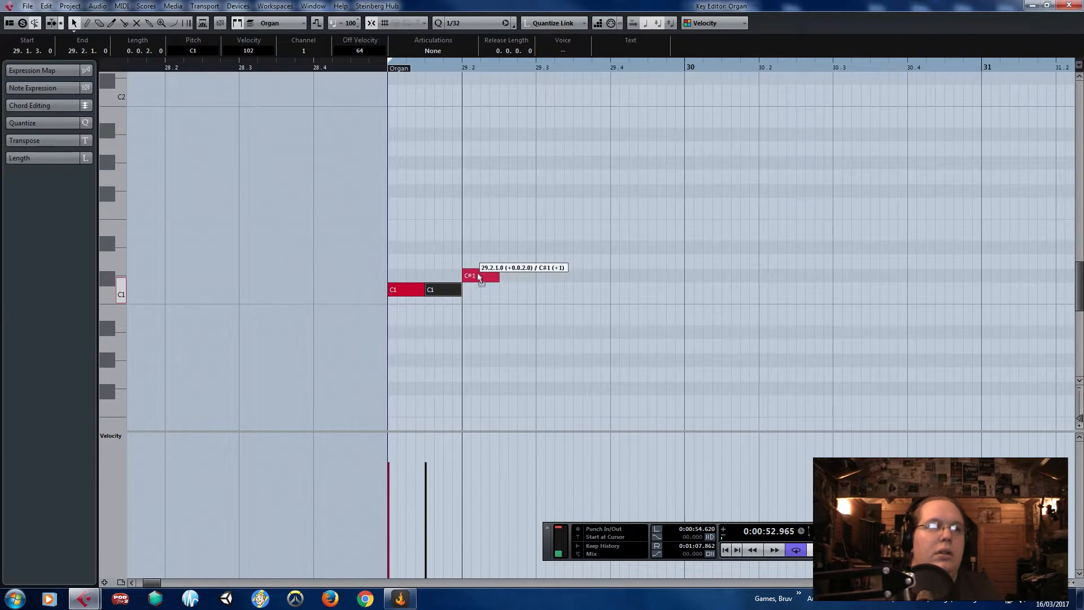
drag(476, 261, 476, 262)
click(384, 70)
key(space)
key(space)
- Add F#1 notes on all four beats of bar 29
mouse_move(581, 177)
mouse_down()
mouse_move(460, 283)
mouse_move(405, 184)
mouse_up()
key(alt+d)
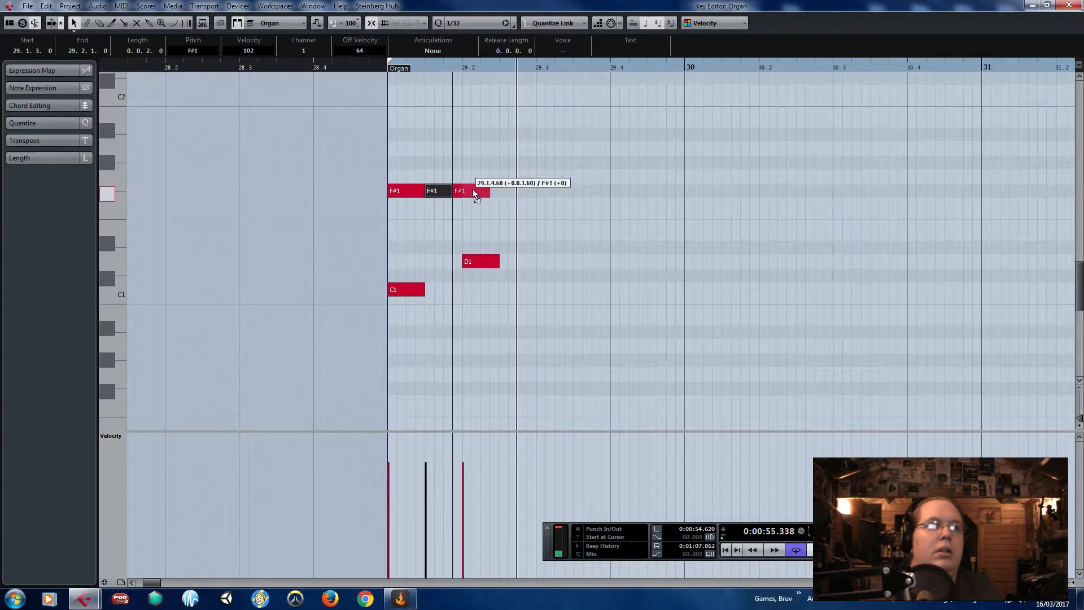
drag(474, 194, 483, 193)
drag(544, 166, 410, 194)
key(ctrl+d)
drag(515, 191, 551, 191)
- Add an A#1 note at 29.1.3 by copying the first F#1, and play the bar
drag(430, 140, 395, 200)
key(ctrl+d)
drag(447, 141, 447, 139)
click(388, 66)
key(space)
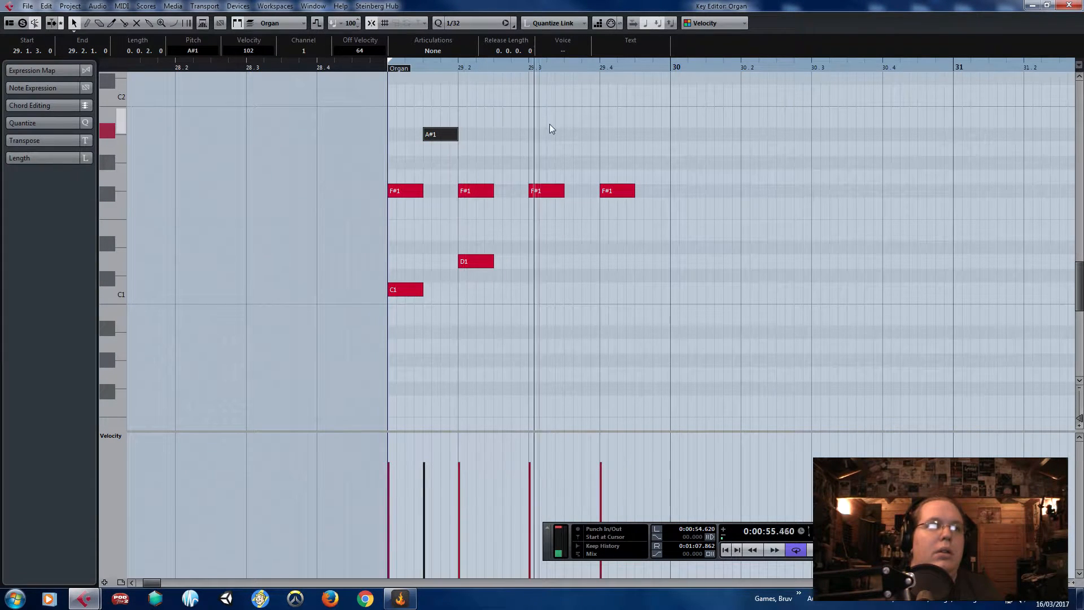
- Add an E1 note above the D1 on beat 2 of bar 29 and copy both notes to beat 4
click(485, 266)
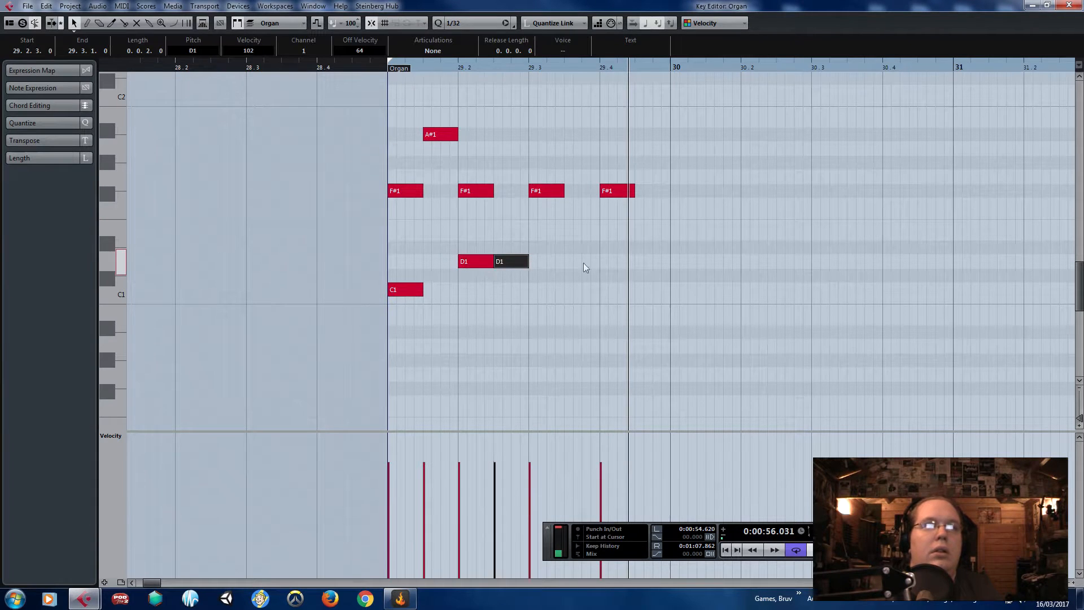
drag(603, 269, 475, 240)
shift+click(472, 263)
key(ctrl+d)
click(591, 134)
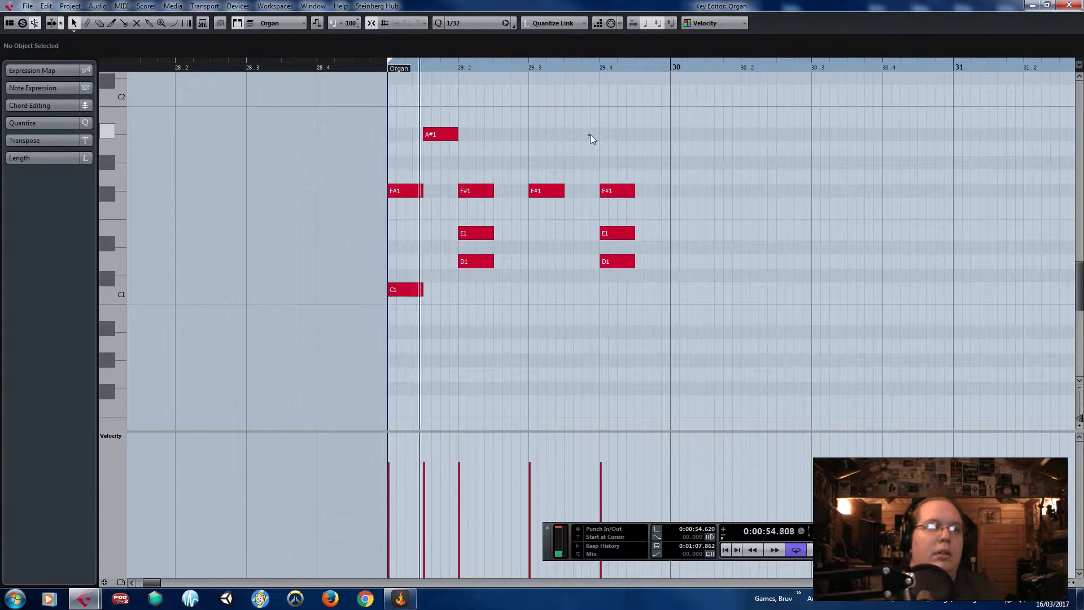
- Copy the first C1 note to 29.3.3 and listen to the bar
click(410, 290)
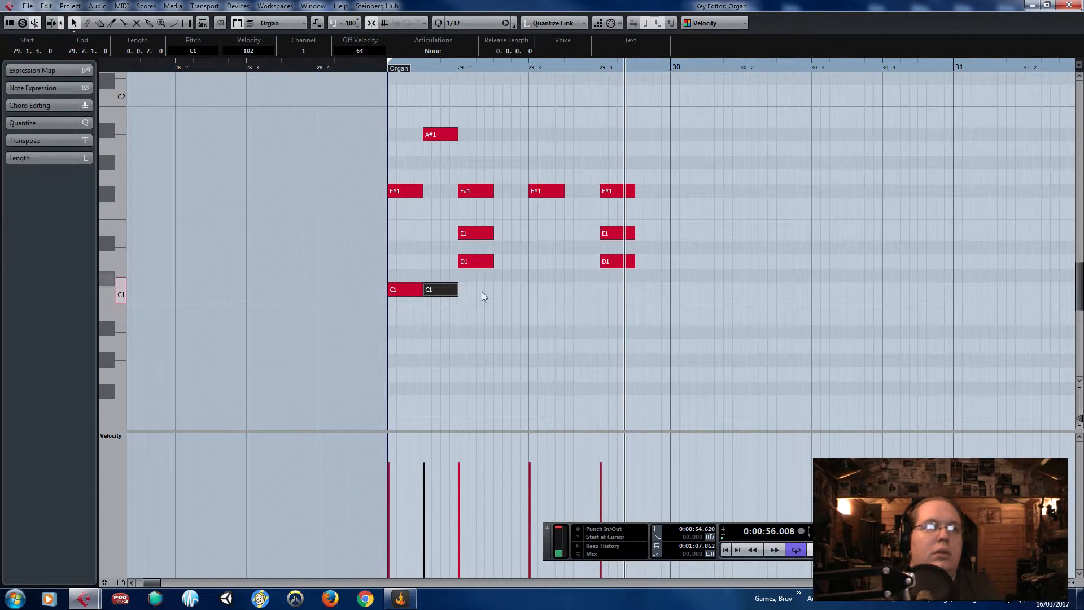
drag(504, 295, 584, 294)
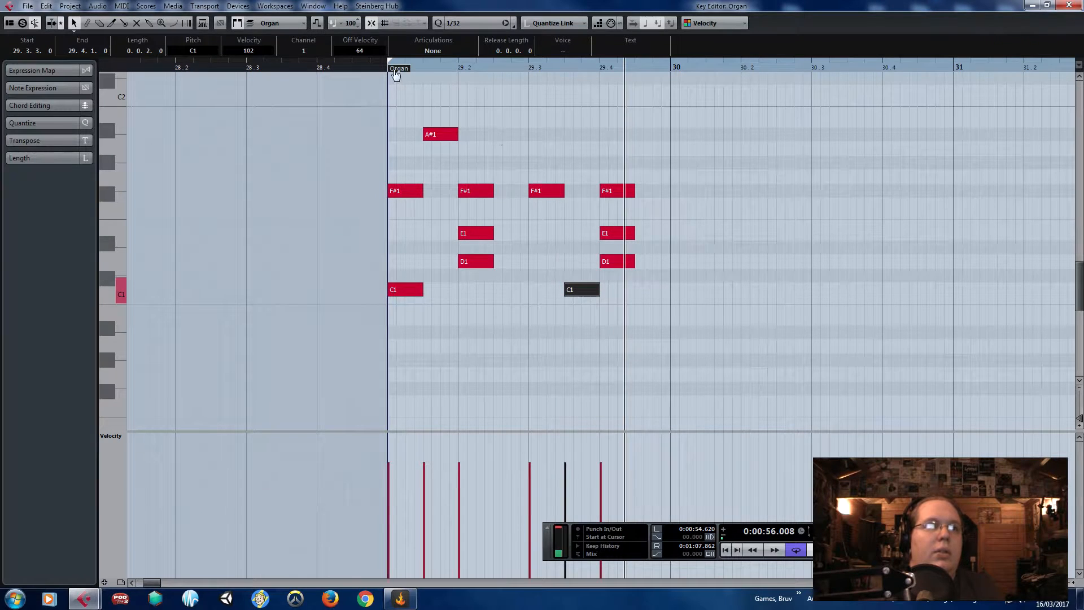
key(space)
- Copy the whole bar 29 drum pattern to bar 30 and delete the A#1 note from the copy
drag(781, 79, 359, 298)
key(ctrl+d)
drag(654, 290, 689, 292)
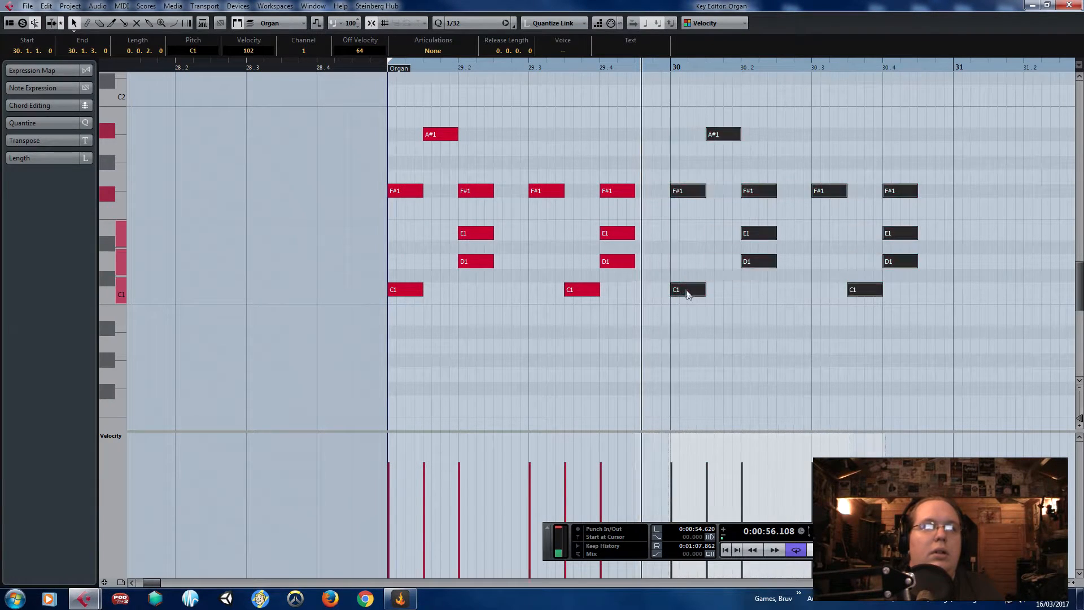
click(695, 346)
drag(730, 94, 706, 140)
key(Delete)
- Add C1 notes at 30.1.3 and 30.2.3 and play the pattern
drag(696, 258, 725, 290)
key(ctrl+d)
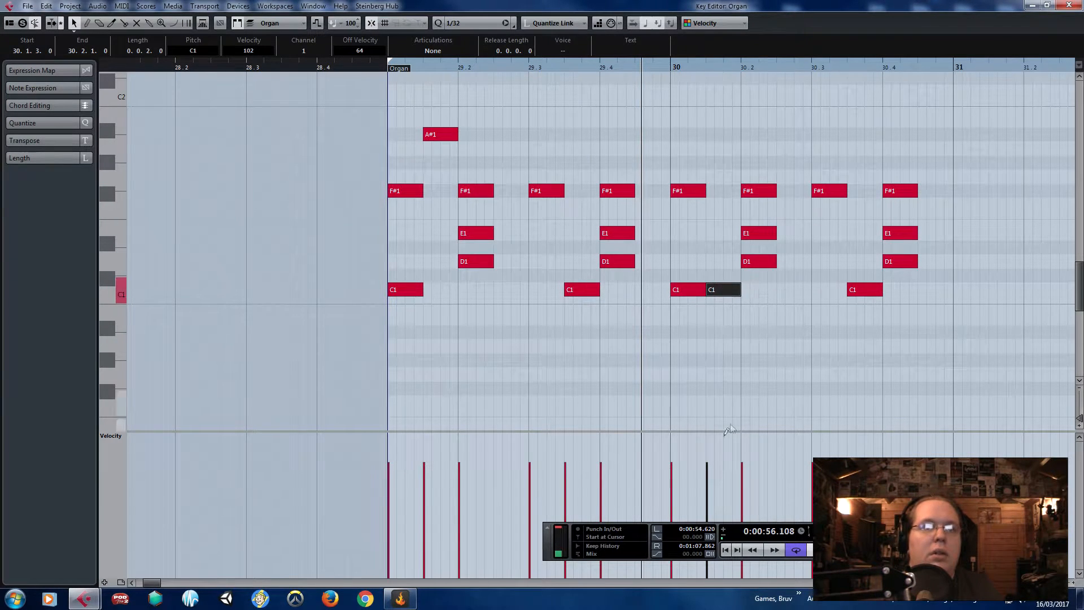
key(space)
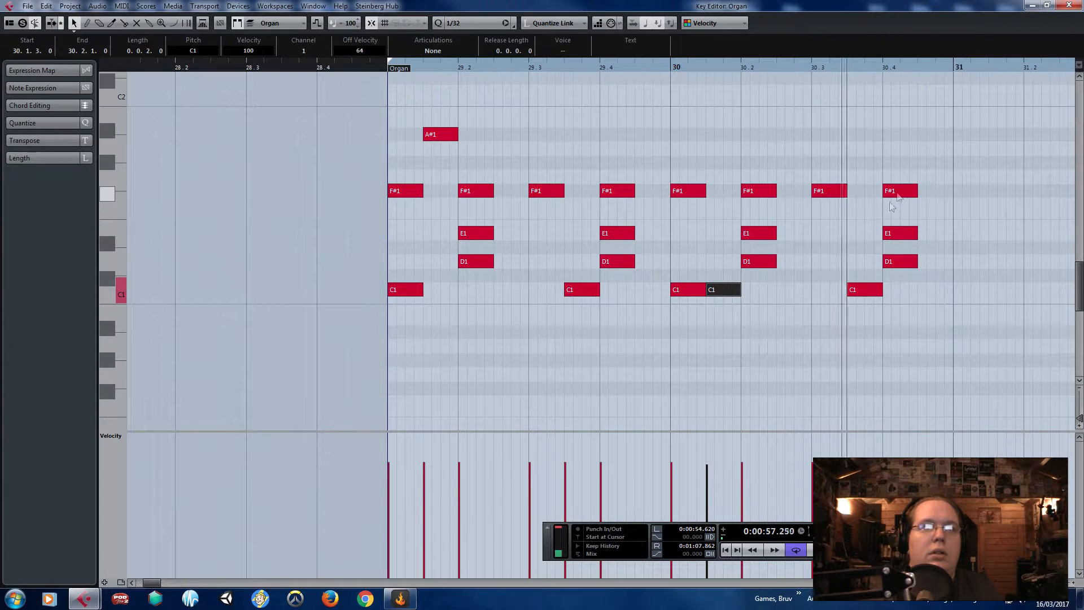
drag(806, 293, 807, 294)
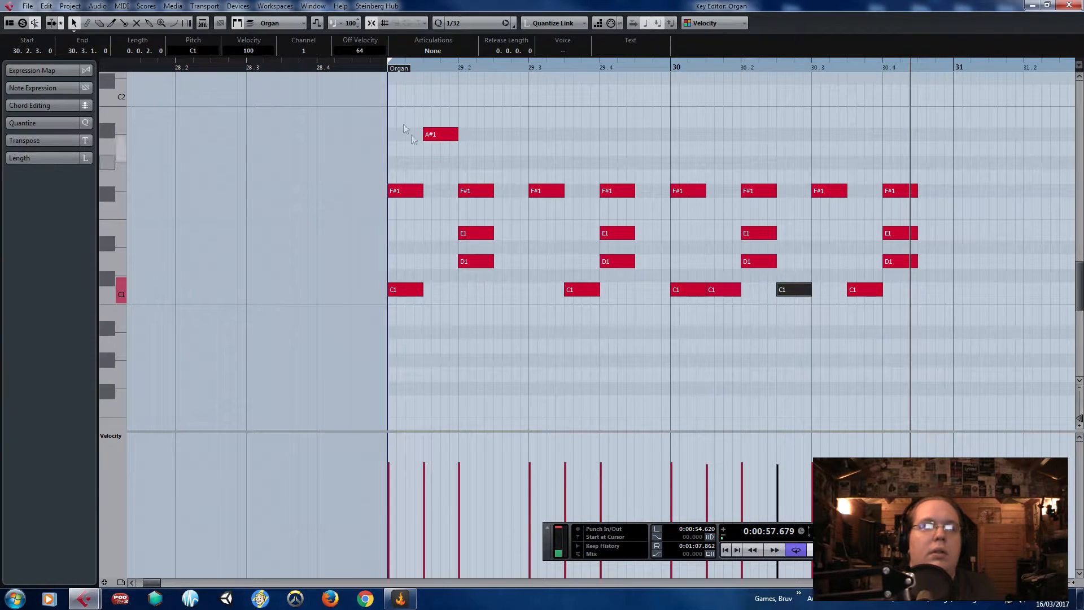
- Extend the start of the drum part back to bar 28 and paste a copy of bar 29's first C1 note there
drag(401, 76, 143, 97)
drag(229, 220, 124, 241)
drag(428, 259, 527, 297)
click(270, 65)
drag(269, 84, 260, 90)
key(ctrl+v)
- Build a flam around beat 2 of bar 28 with E1 at 28.1.4.99 and D#1 at 28.2.1.29, then listen
drag(279, 295, 308, 268)
key(ctrl+d)
drag(311, 230, 310, 226)
key(ctrl+d)
click(297, 233)
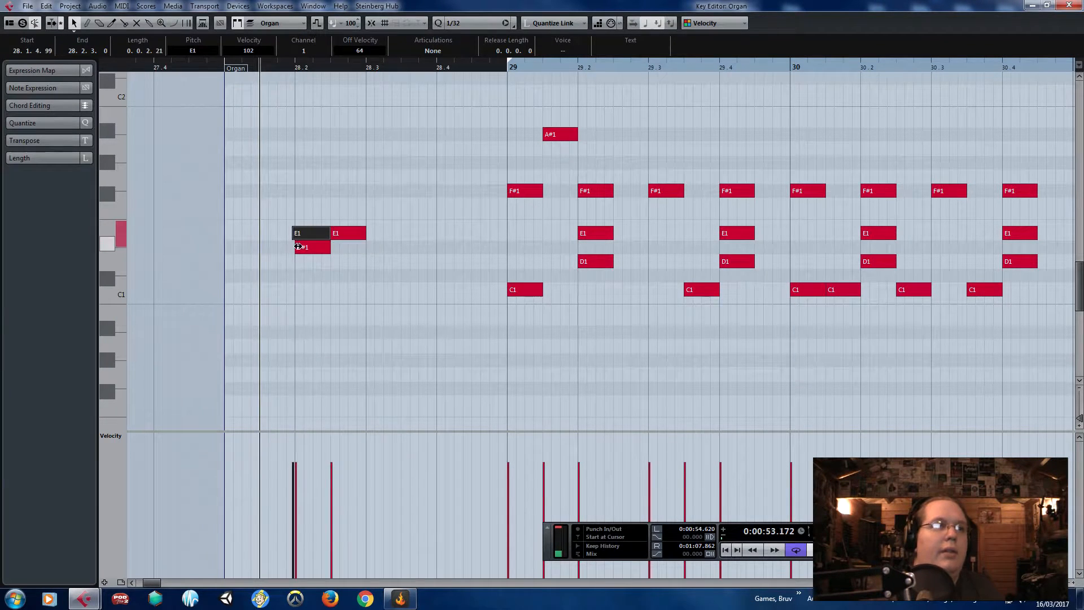
drag(297, 247, 302, 247)
key(space)
key(space)
scroll(323, 267, up, 1)
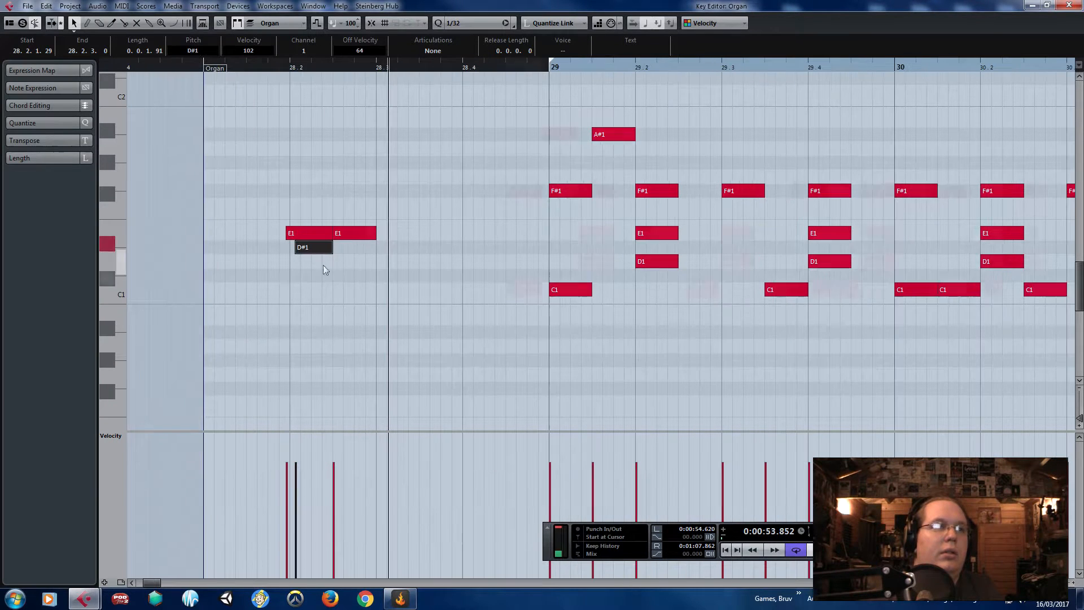
- Add a higher B1 note following the E1 and D#1 flam in bar 28 and play the fill
drag(364, 192, 365, 110)
key(ctrl+d)
drag(399, 145, 439, 189)
click(290, 68)
click(264, 69)
drag(260, 69, 257, 69)
key(space)
key(space)
- Place short A1 notes at 28.2.3.60, 28.3.1 and 28.3.2 and listen to the fill
drag(322, 95, 434, 150)
click(443, 194)
drag(344, 121, 301, 121)
click(278, 69)
key(h)
mouse_move(401, 148)
mouse_down()
mouse_move(353, 148)
mouse_move(394, 158)
mouse_up()
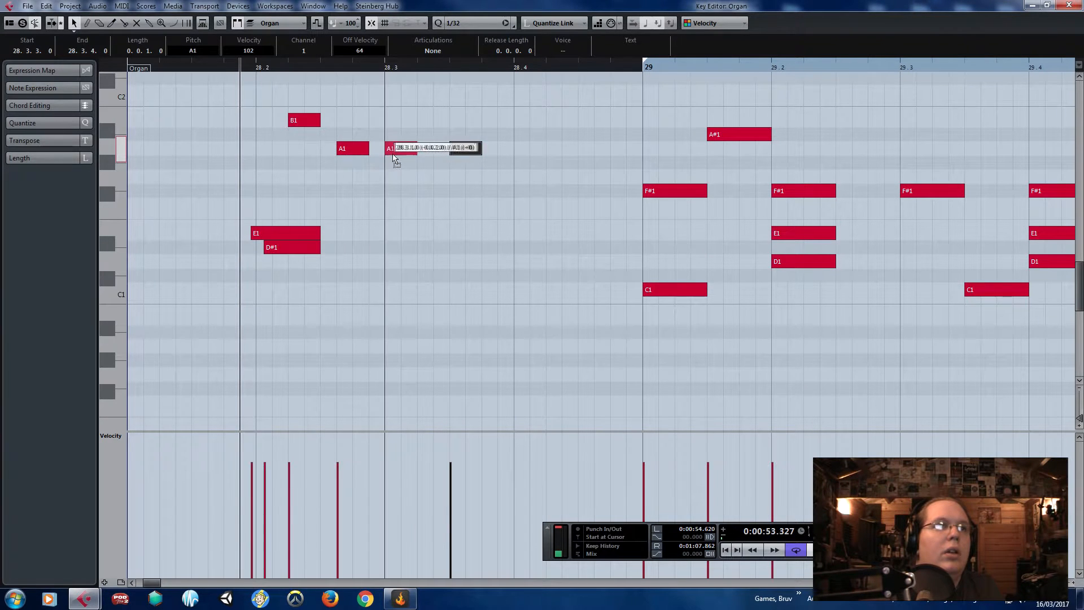
key(space)
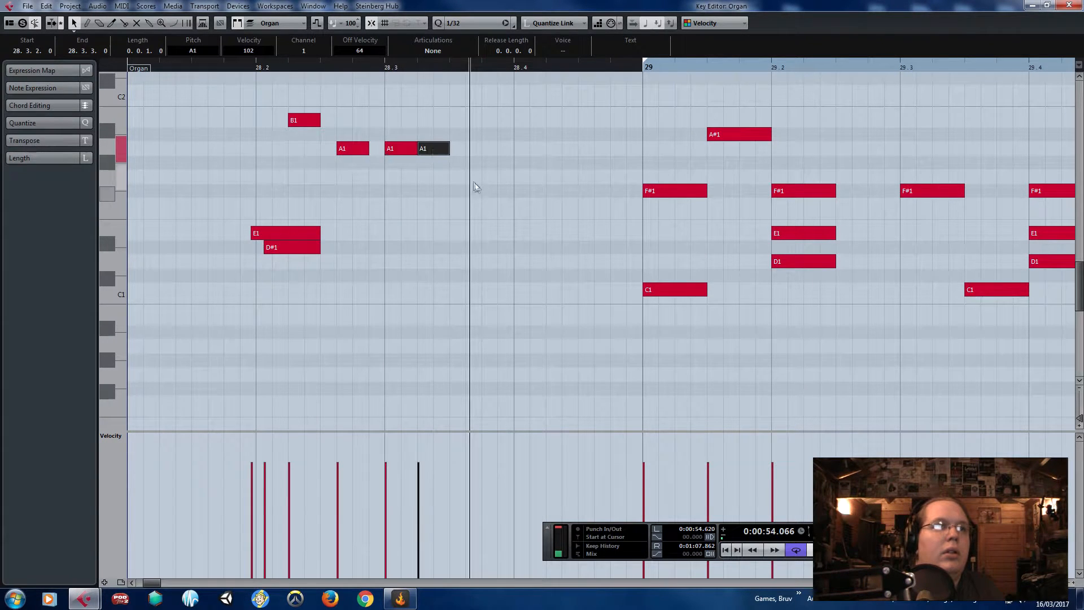
- Move the fill's last A1 note down to C1, adjust its timing to midway between 28.3.2 and 28.3.3, and listen
drag(441, 195, 467, 293)
click(239, 68)
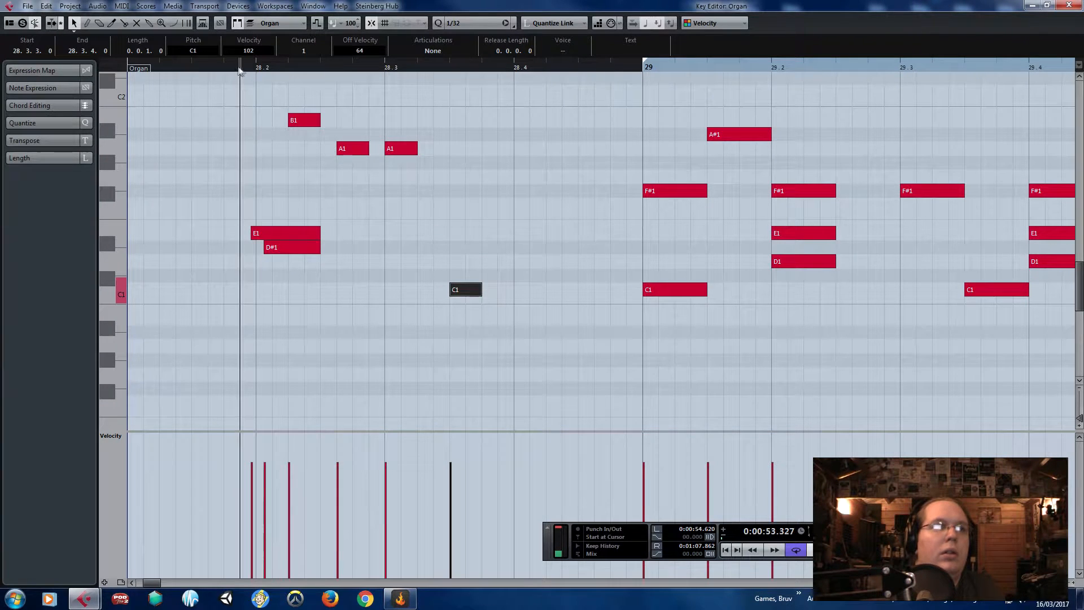
drag(448, 293, 431, 293)
click(252, 69)
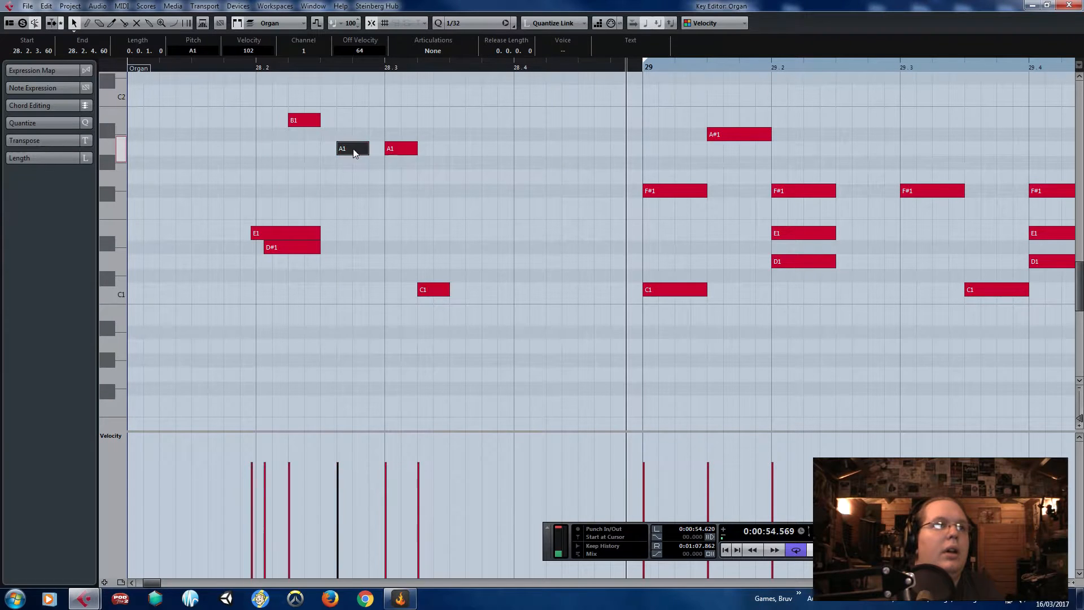
click(297, 100)
click(222, 69)
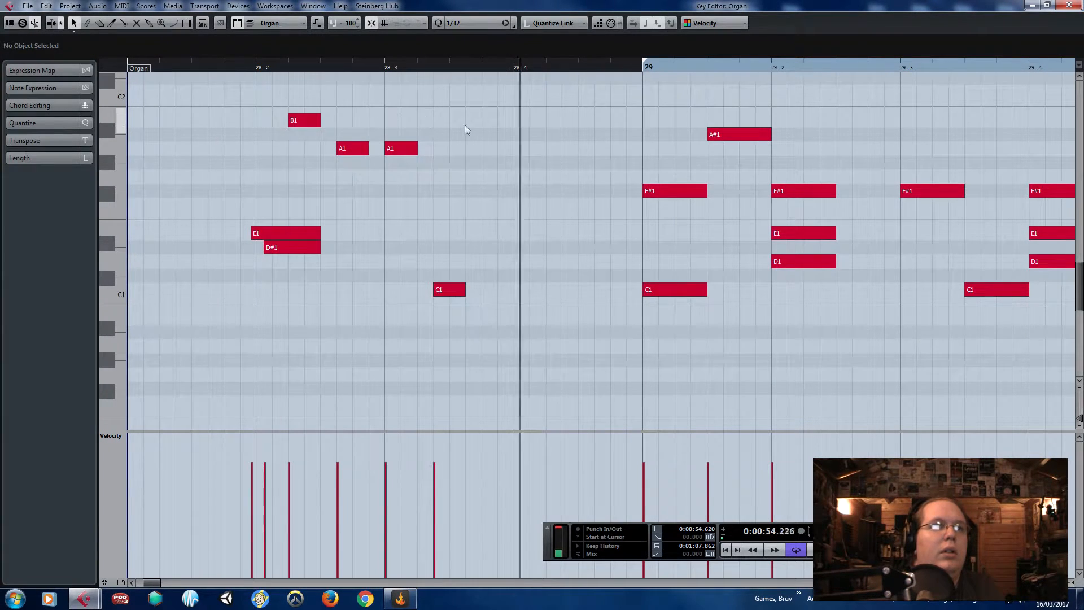
drag(509, 92, 504, 165)
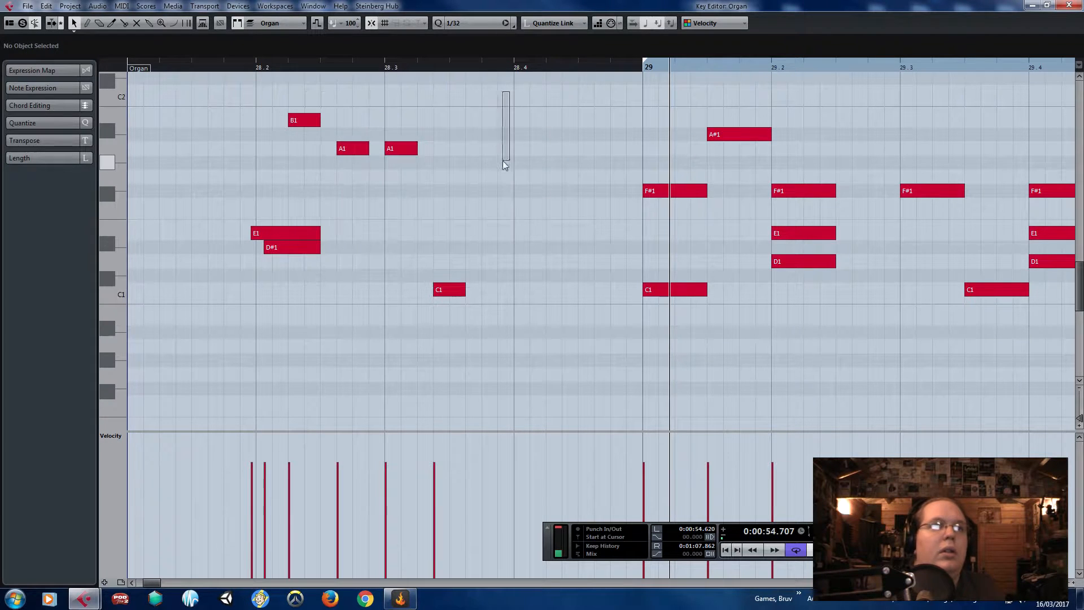
- Shift the whole bar 28 drum fill later so its C1 lands on 28.4, and listen
scroll(229, 107, down, 2)
drag(219, 100, 395, 331)
drag(373, 289, 427, 290)
click(267, 116)
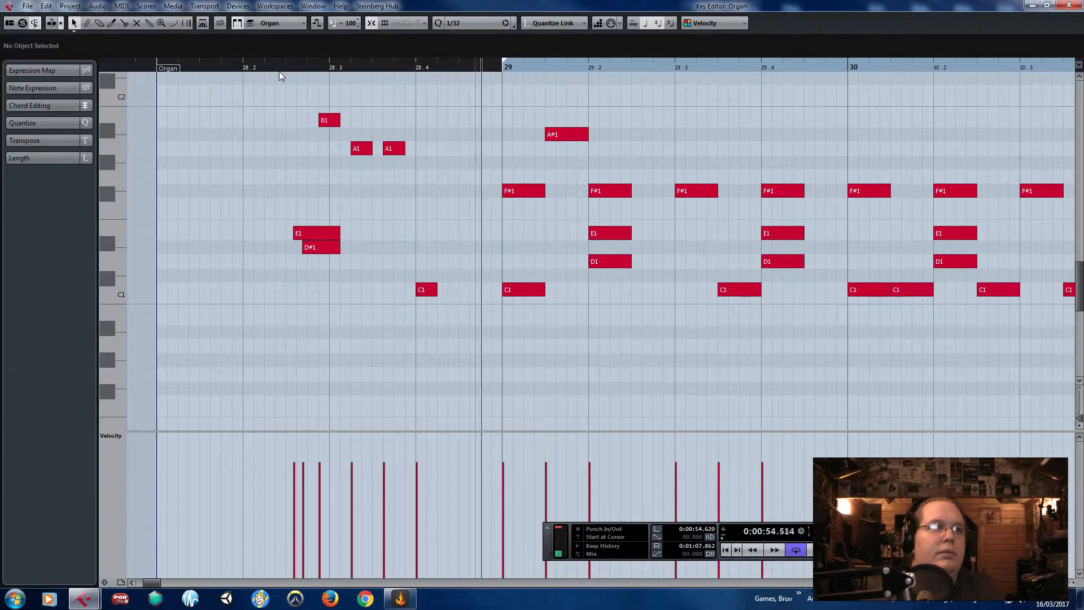
- Shift the bar 28 fill one beat earlier so its C1 lands on 28.3, and play it into bar 29
drag(449, 360, 279, 107)
drag(420, 291, 335, 291)
click(146, 66)
key(space)
scroll(297, 265, down, 2)
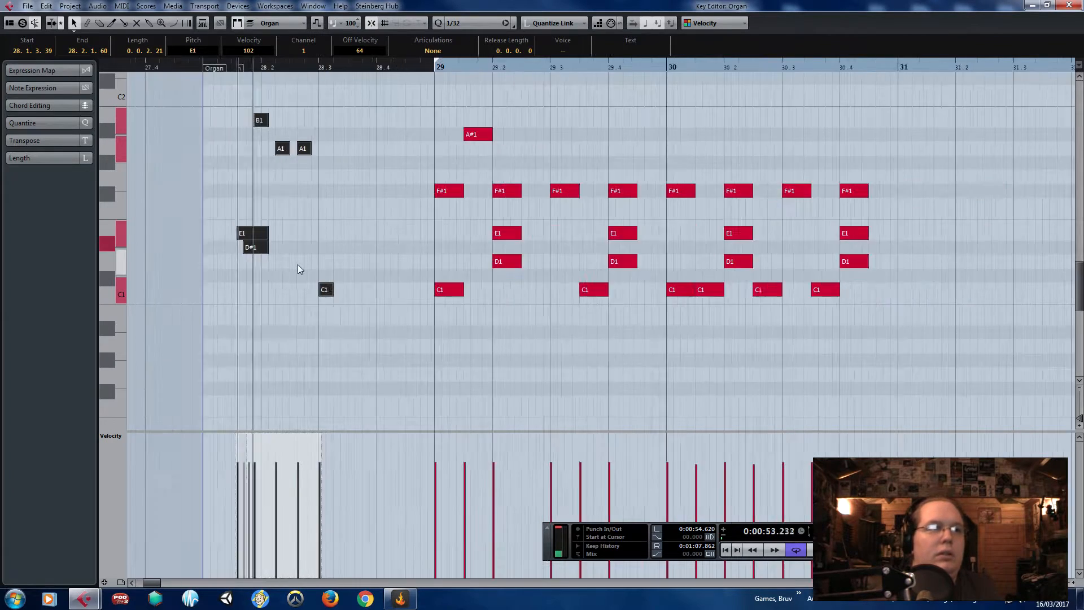
scroll(298, 265, down, 1)
click(366, 364)
scroll(363, 370, up, 4)
scroll(364, 364, down, 4)
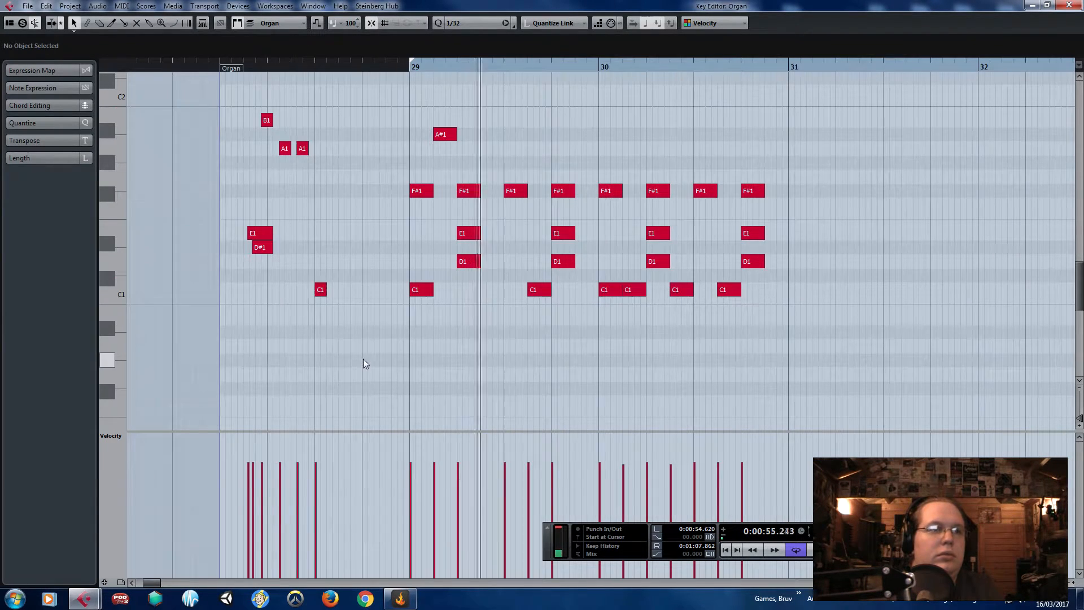
- Add two short E1 notes at 28.4.3 and 28.4.4 leading into bar 29, and play the fill
scroll(330, 298, up, 2)
drag(267, 124, 266, 122)
key(ctrl+d)
click(390, 66)
drag(454, 234, 467, 242)
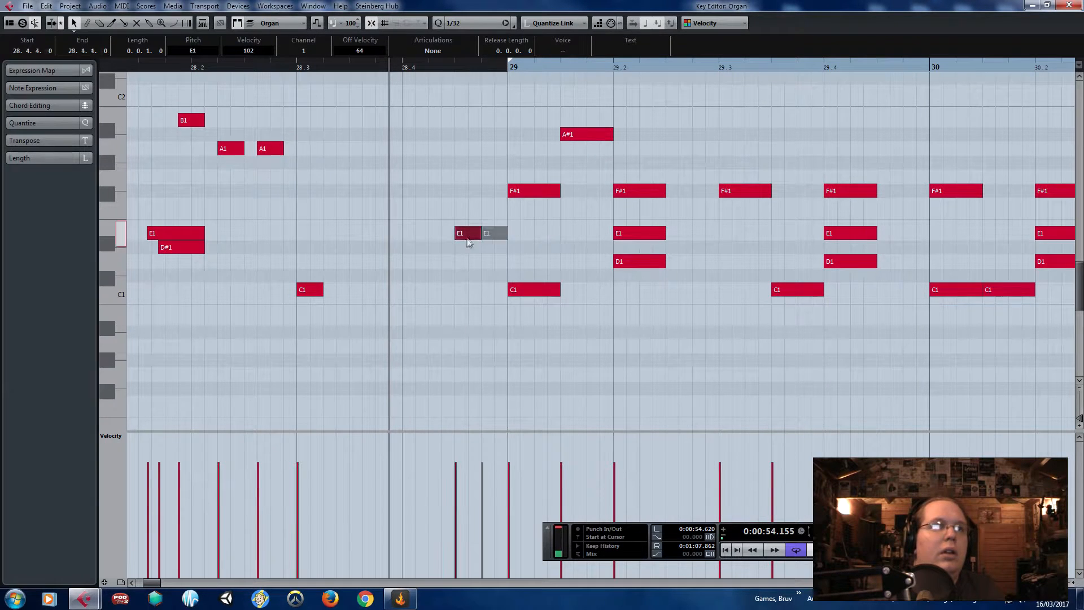
scroll(470, 309, down, 2)
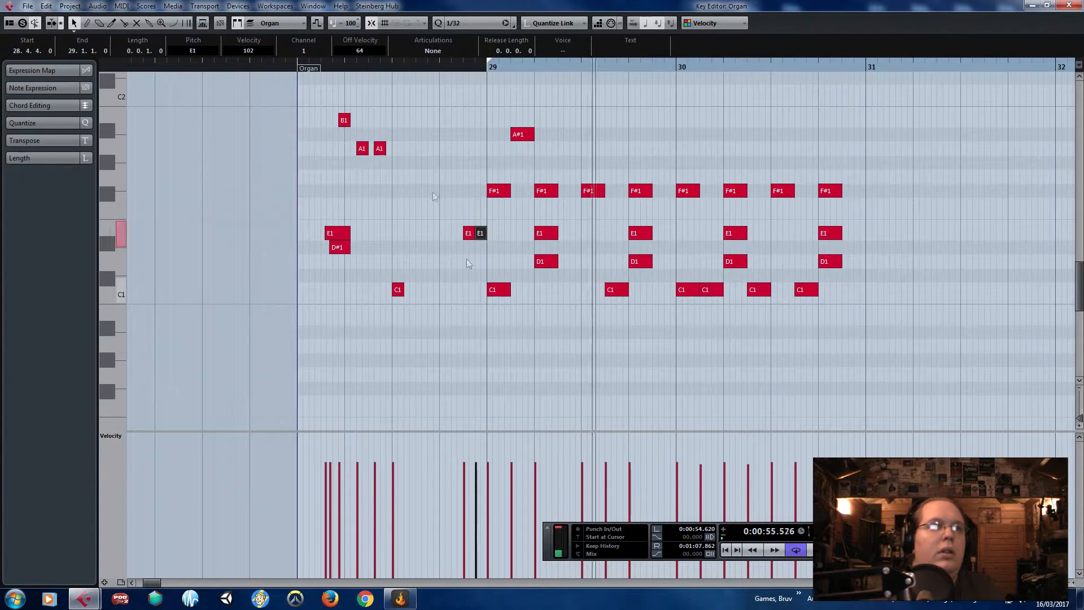
click(282, 71)
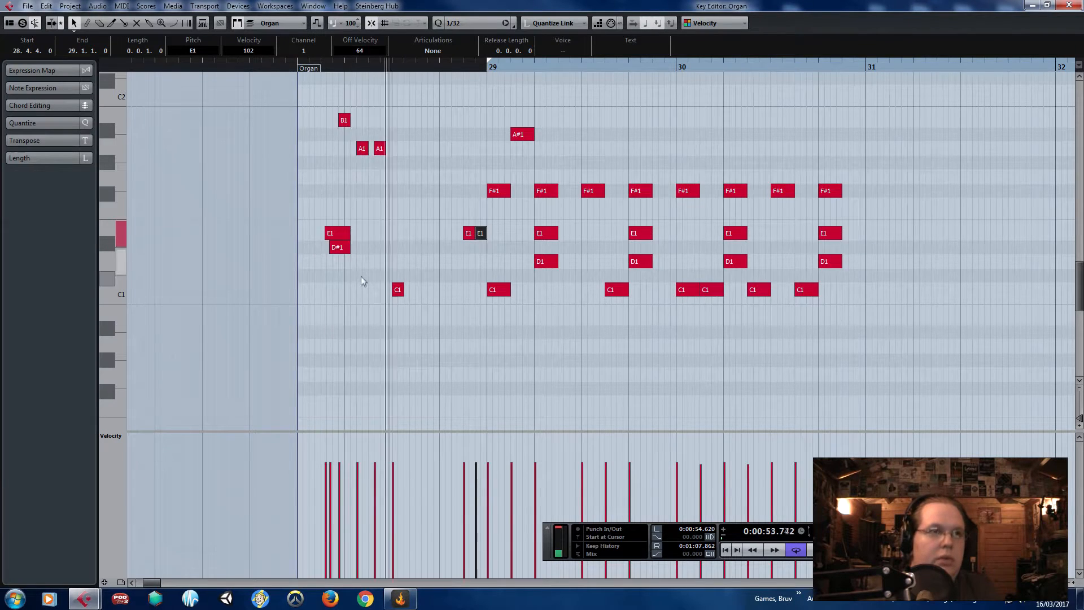
- Move the fill from the flam through C1 one beat later, starting at 28.2.3.39, and listen
scroll(361, 276, up, 2)
drag(475, 346, 247, 105)
drag(445, 289, 545, 296)
click(370, 68)
key(space)
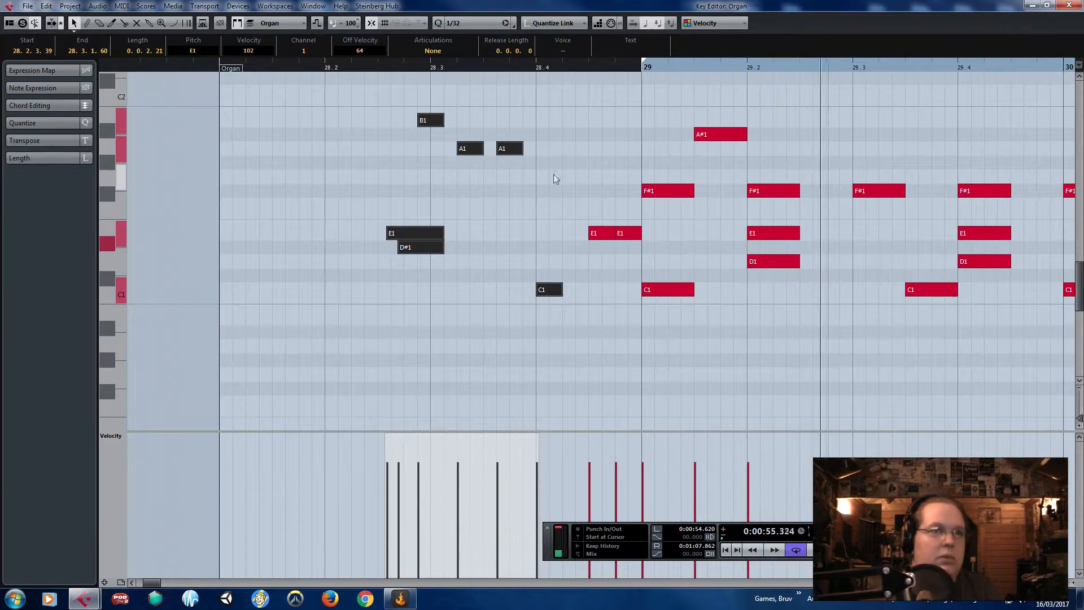
- Place the two short E1 notes at 28.4.1 and 28.4.3, shift the preceding fill half a beat earlier to 28.2.1.39, and listen
drag(600, 241, 538, 233)
drag(559, 334, 489, 274)
drag(306, 120, 487, 291)
click(279, 66)
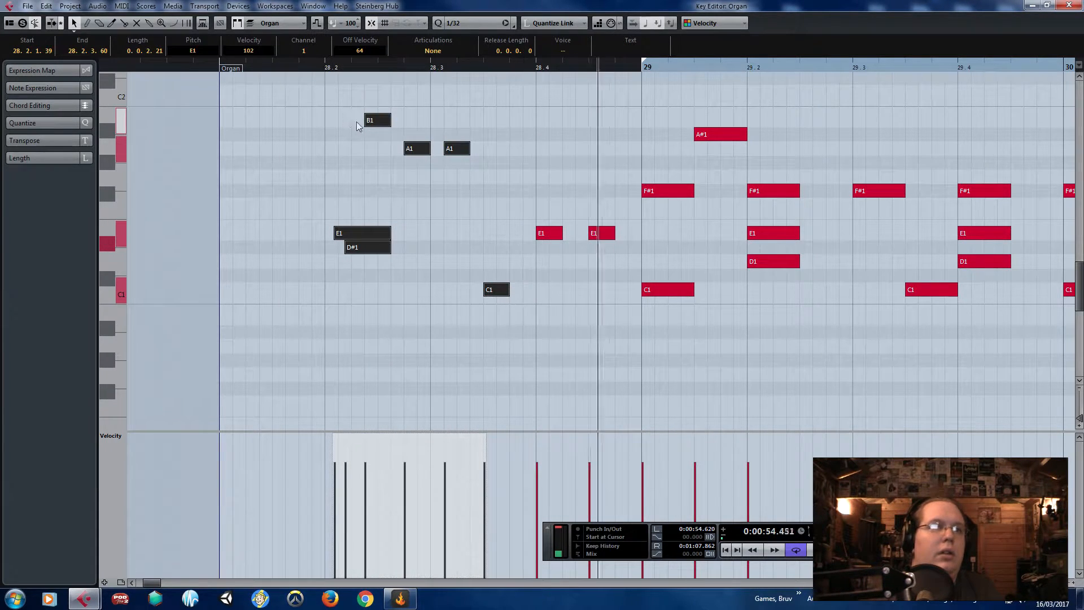
- Retime the two short E1 notes to 28.4.2 and 28.4.3.60 and play the fill
click(600, 237)
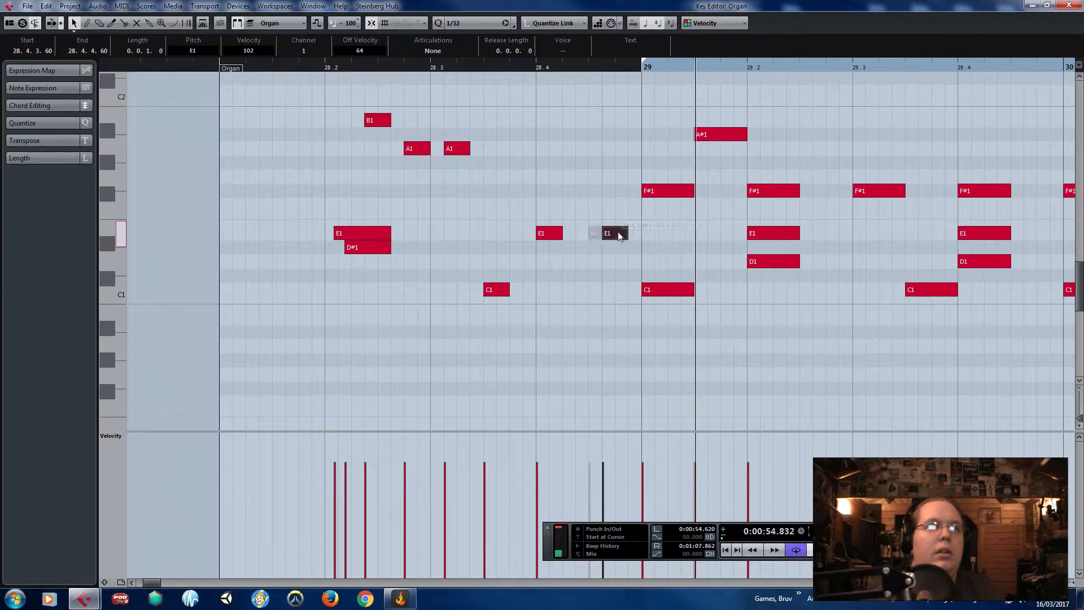
drag(553, 236, 579, 236)
key(space)
click(556, 169)
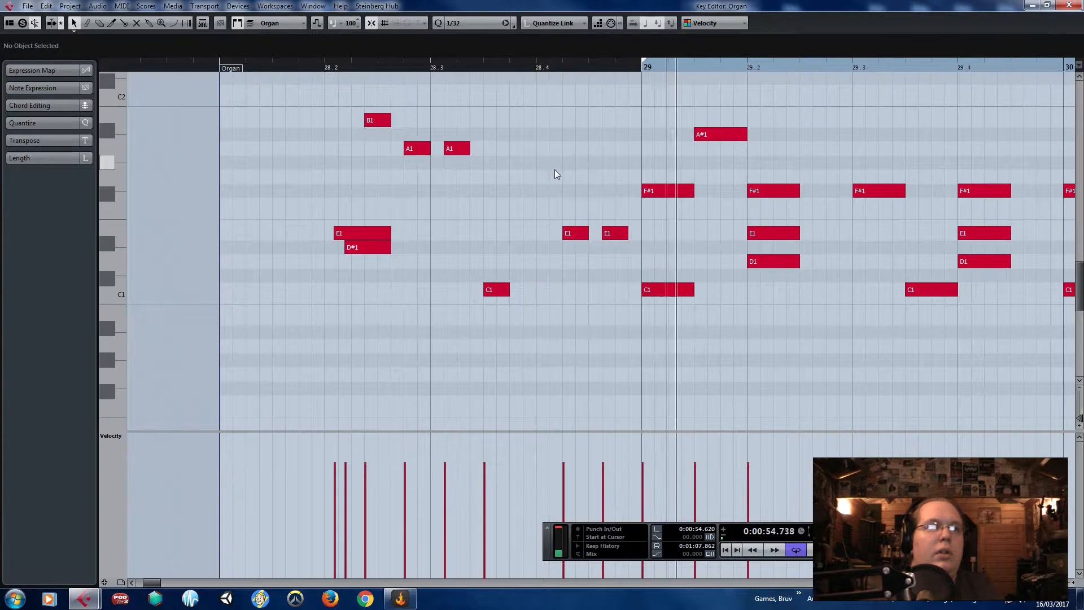
scroll(432, 169, down, 1)
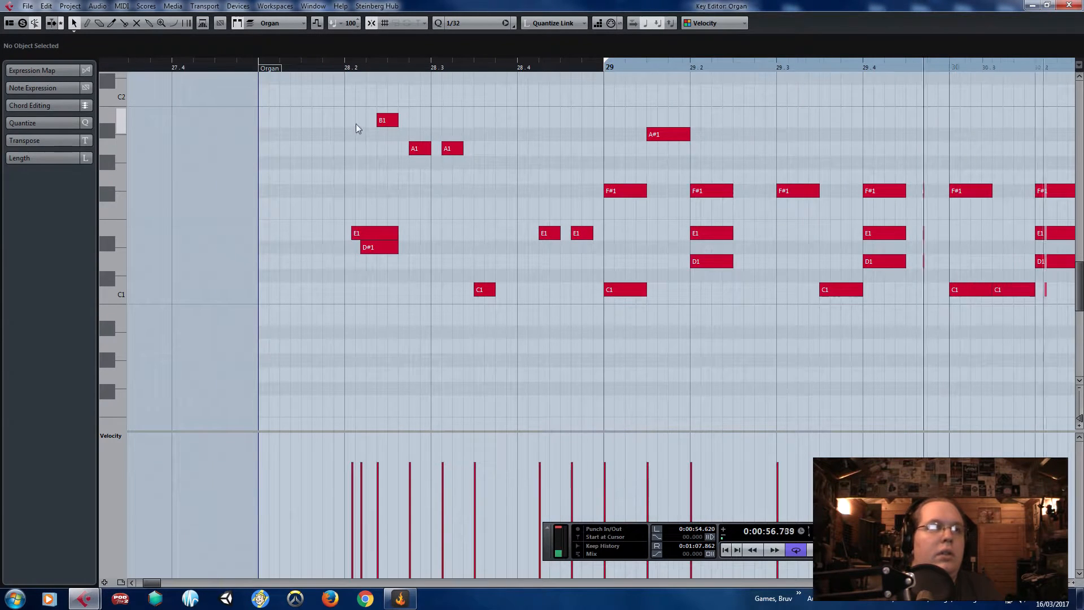
- Try deleting the two short E1 notes at the end of bar 28
scroll(356, 127, down, 1)
drag(544, 242, 544, 242)
key(Delete)
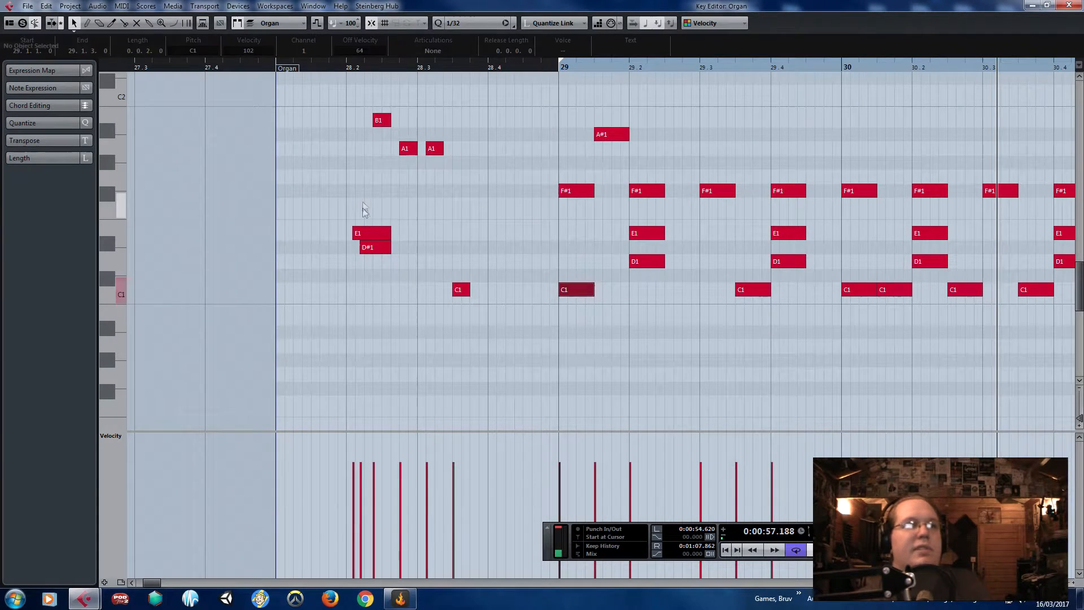
- Respace the fill with the flam before 28.3, B1 at 28.3.1, A1s at 28.3.3 and 28.3.4, C1 at 28.4 and one E1 at 28.4.3, then listen
scroll(379, 187, up, 2)
drag(299, 121, 592, 290)
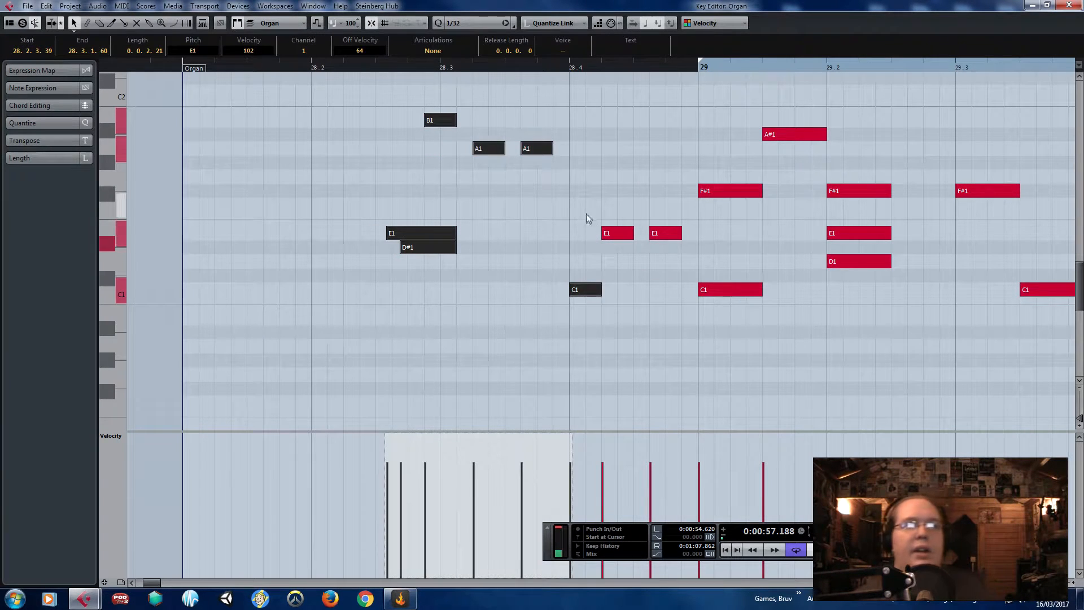
mouse_move(671, 235)
mouse_down()
mouse_move(685, 234)
mouse_move(640, 231)
mouse_move(661, 231)
mouse_up()
drag(407, 173, 394, 233)
drag(432, 121, 448, 120)
mouse_move(536, 151)
mouse_down()
mouse_move(554, 156)
mouse_move(526, 154)
mouse_up()
click(340, 68)
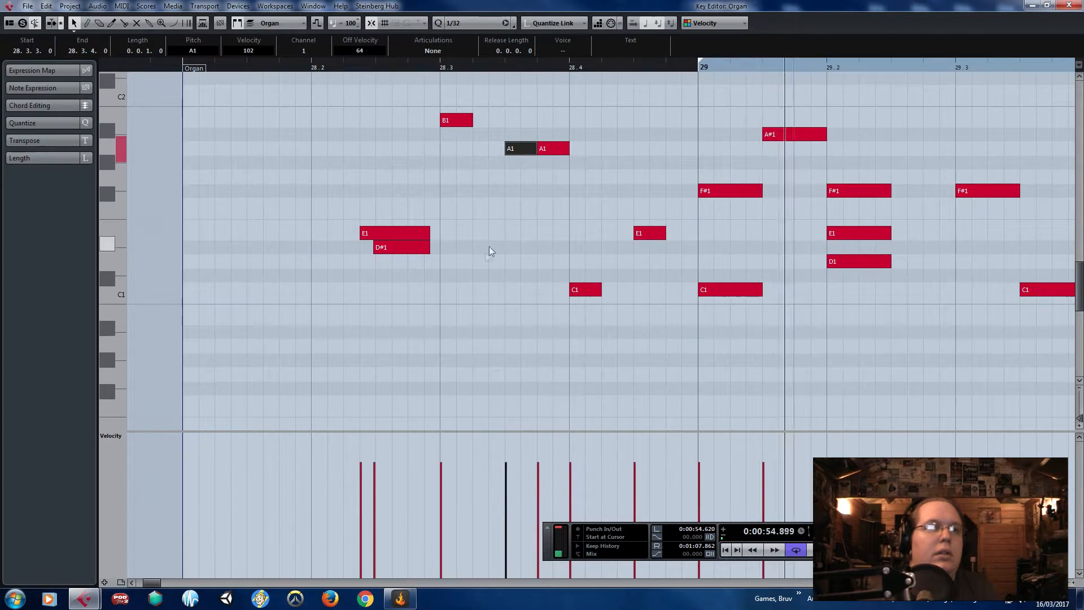
- Duplicate the drum pattern of bars 29 and 30 into bars 31 and 32 and listen
scroll(479, 265, down, 4)
scroll(790, 240, up, 2)
scroll(917, 221, down, 2)
drag(993, 130, 679, 393)
key(ctrl+d)
scroll(935, 283, up, 1)
drag(918, 263, 941, 265)
scroll(902, 277, down, 4)
scroll(967, 272, up, 4)
key(space)
click(978, 247)
- In bar 32, raise the F#1s on beats 1 and 3 to C2 and D2, and move the last two C1s to 32.3.1 and 32.3.4
scroll(974, 248, up, 3)
scroll(904, 266, up, 1)
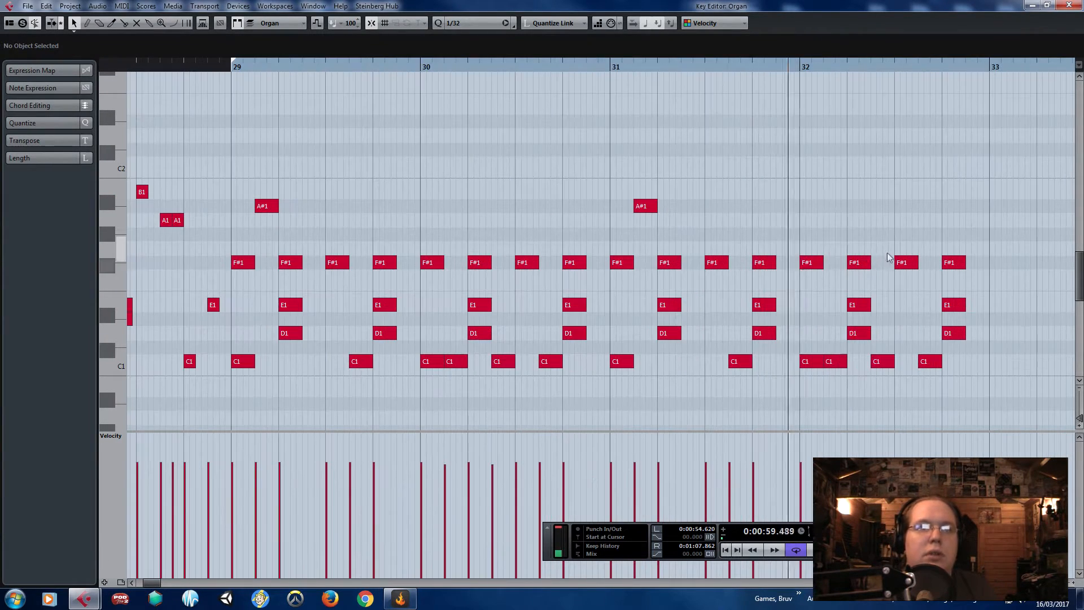
drag(813, 262, 821, 175)
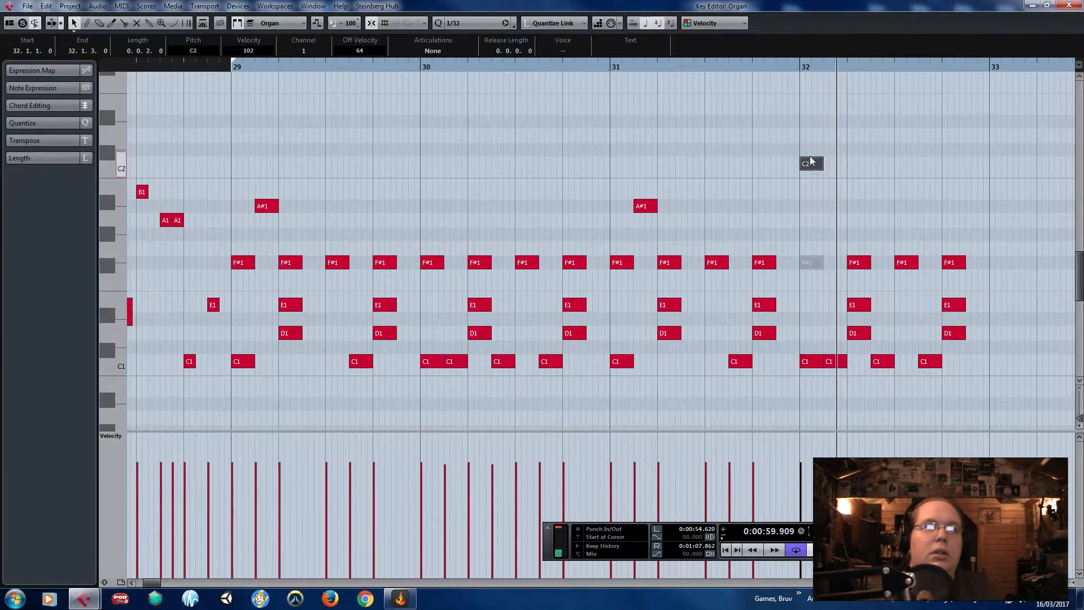
drag(906, 263, 907, 137)
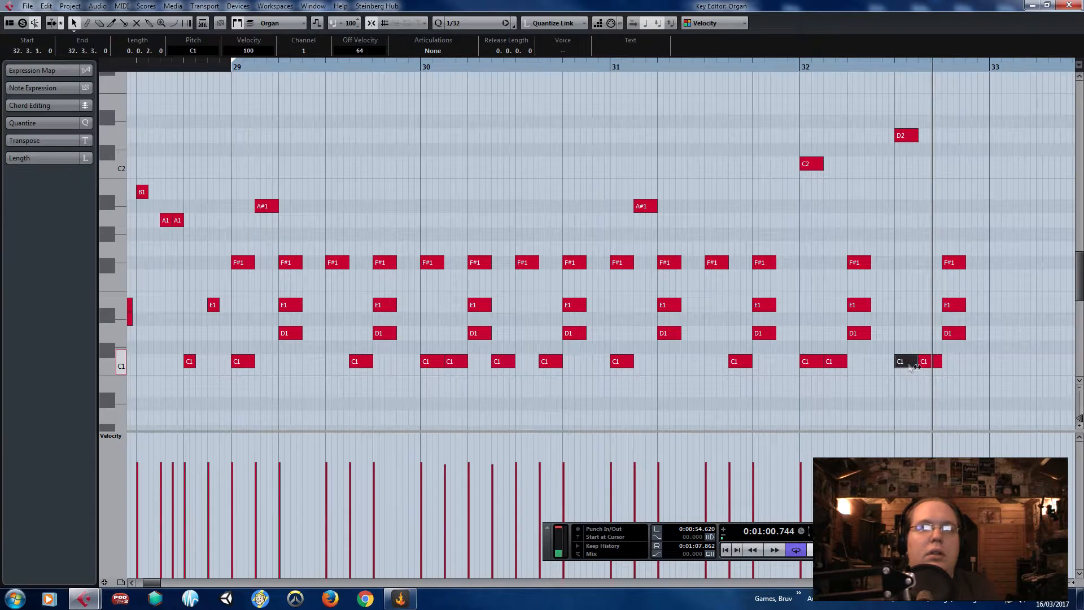
drag(944, 370, 943, 371)
scroll(942, 371, up, 1)
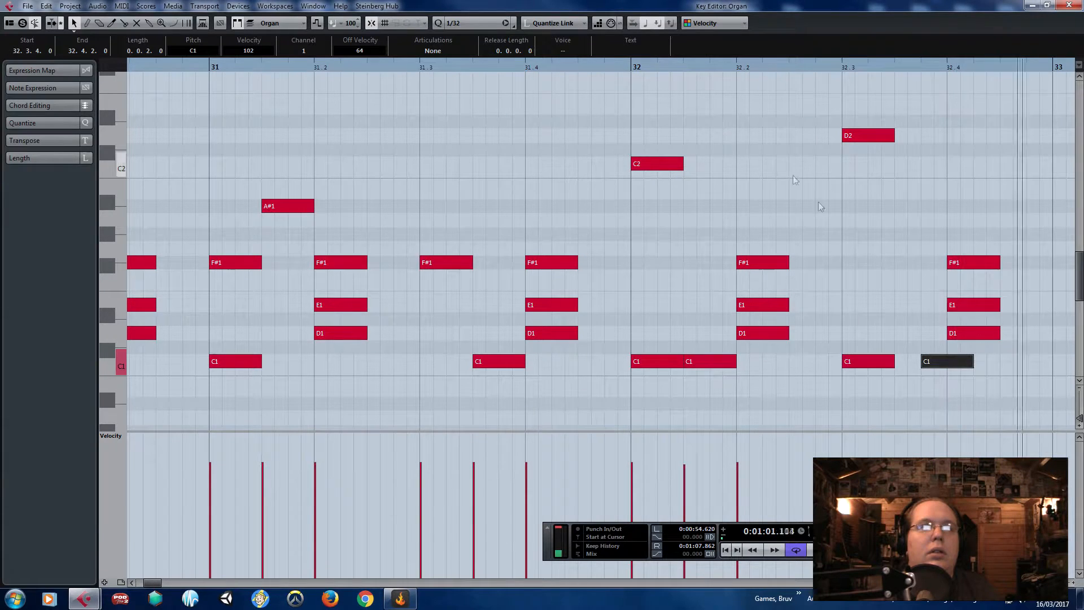
- Duplicate all drum notes of bars 29 to 32 into bars 33 to 36
scroll(862, 320, down, 3)
drag(968, 387, 423, 106)
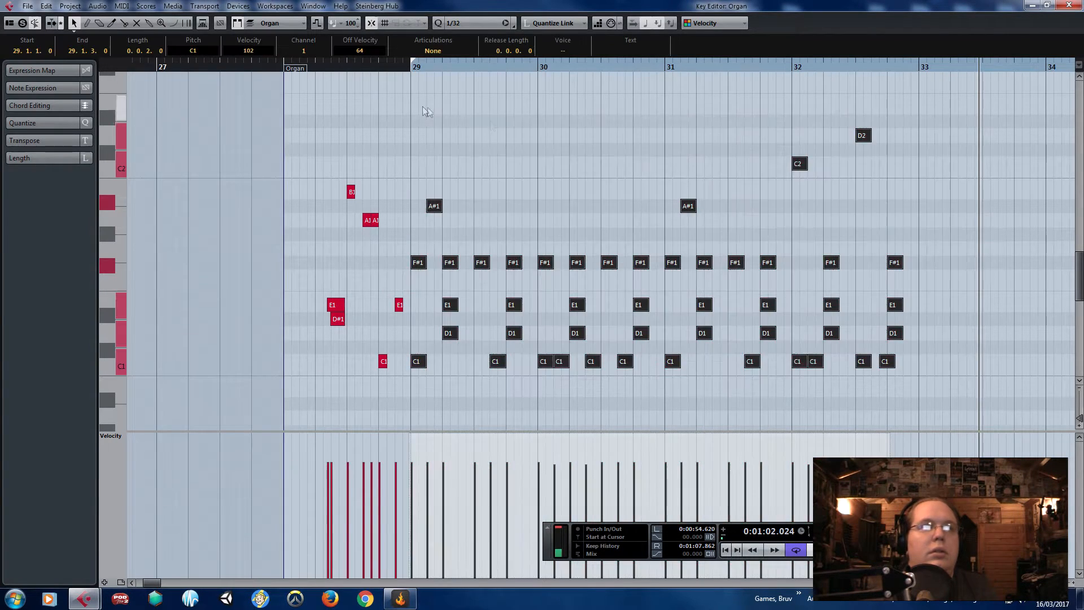
key(alt+d)
scroll(946, 248, up, 1)
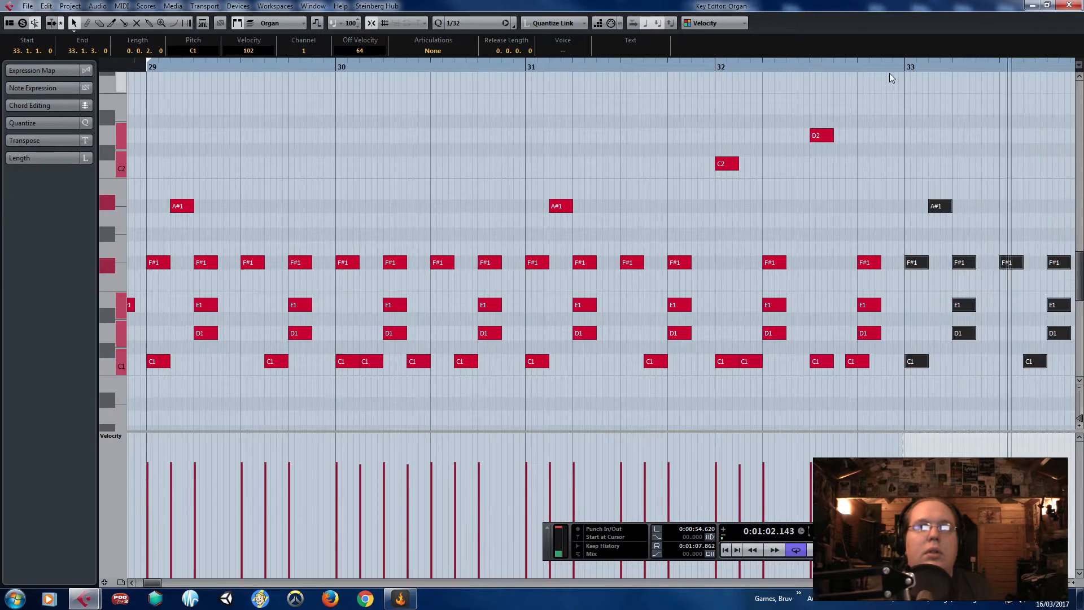
scroll(890, 73, down, 2)
drag(985, 89, 604, 117)
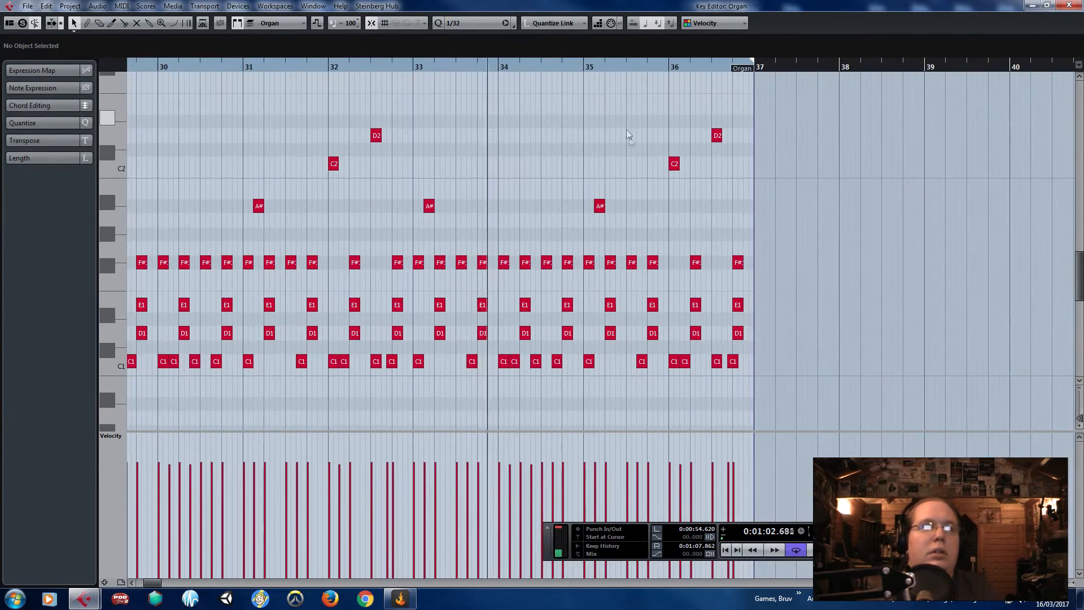
- Raise the F#1 at 35.1 to C#2, replace the C2 and C1 at 36.1 with a single B1, and listen
scroll(650, 153, up, 3)
drag(493, 262, 496, 151)
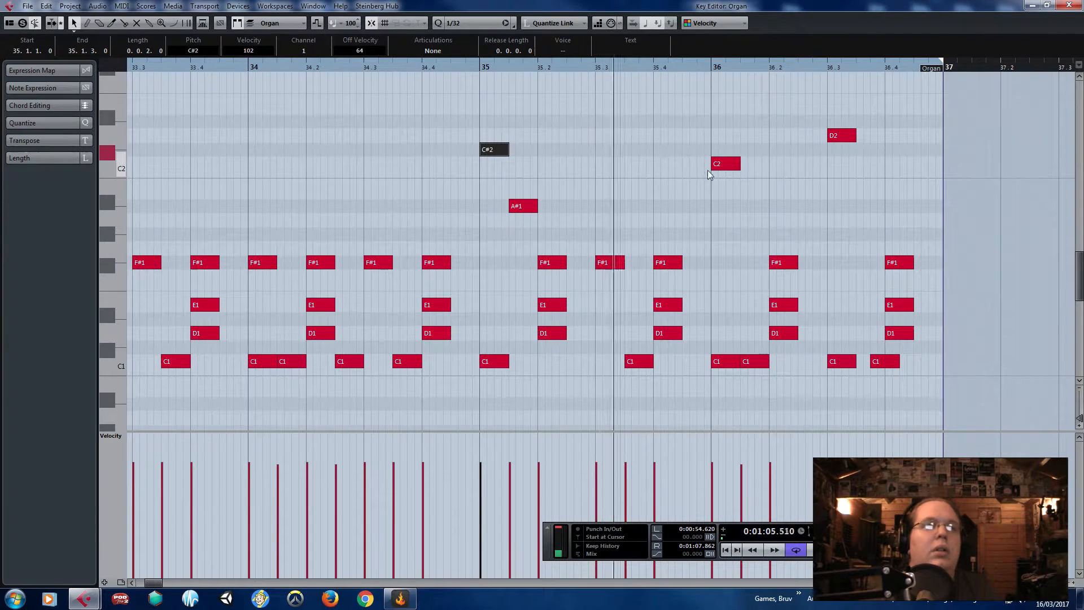
drag(734, 364, 729, 192)
key(Delete)
drag(699, 69, 654, 69)
key(space)
- Turn the E1 and D1 hit at 36.2 into a flam, starting E1 slightly before the beat and D1 slightly after
mouse_move(753, 358)
mouse_down()
mouse_move(756, 191)
mouse_move(757, 360)
mouse_up()
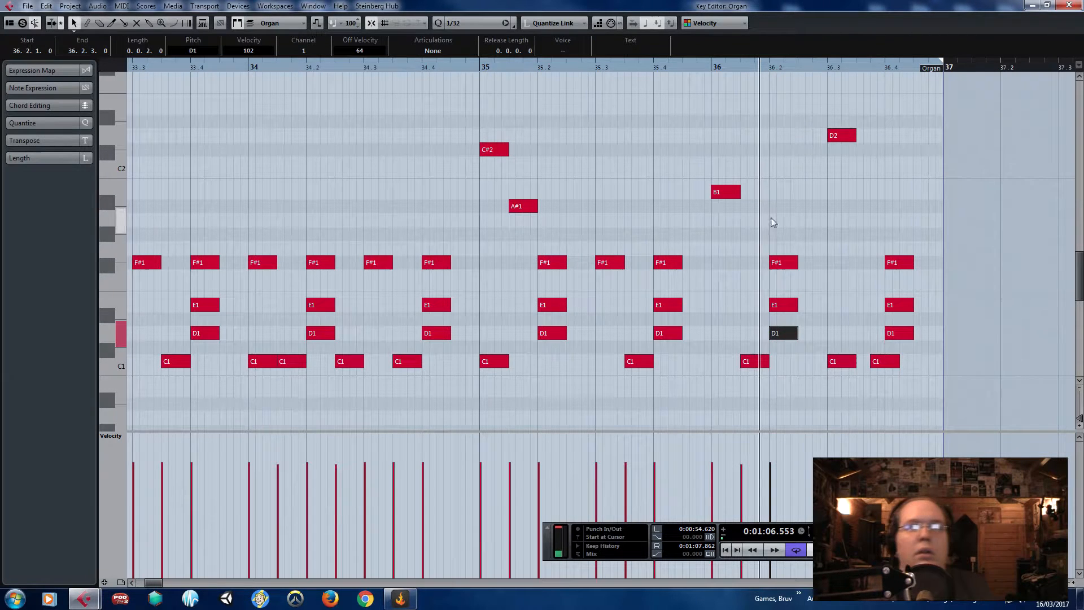
click(771, 334)
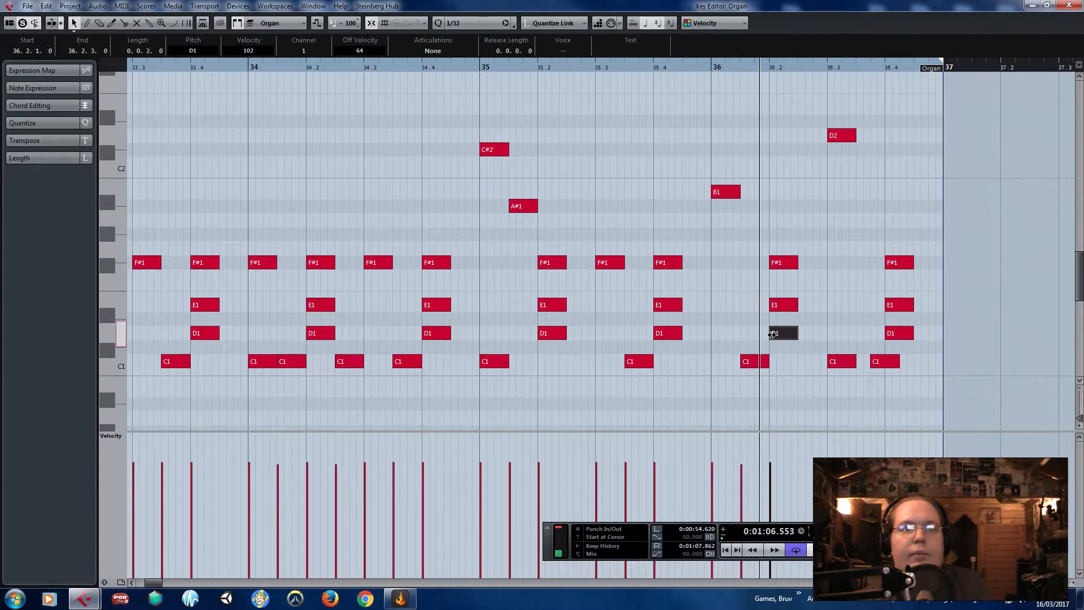
drag(778, 333, 773, 335)
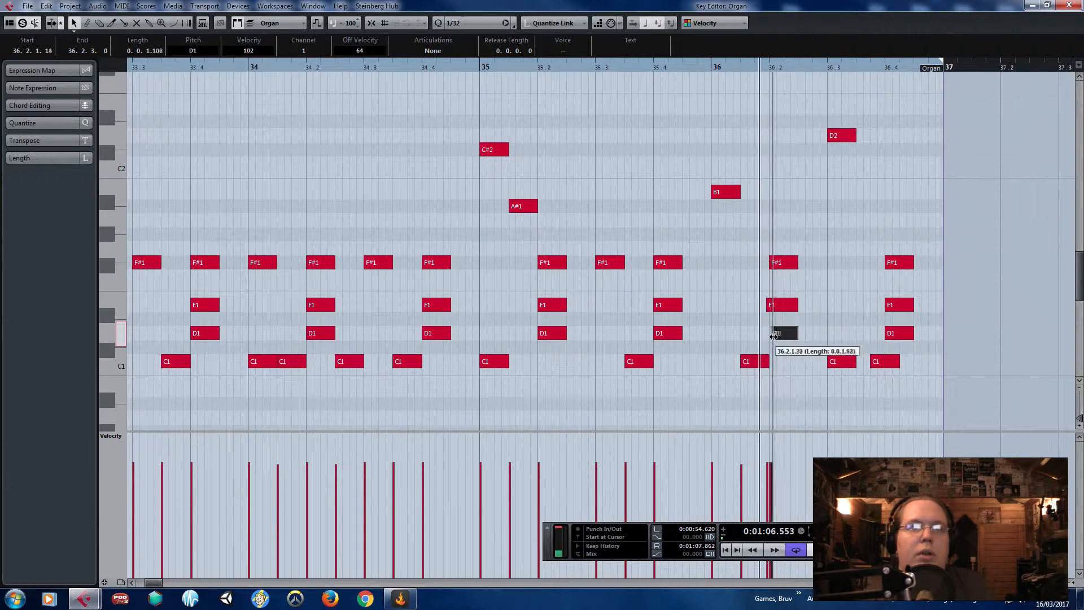
- Lower the D2 at 36.3 to A1, delete the F#1 at 36.2 and all notes after beat 3 of bar 36, and listen
click(788, 263)
click(840, 362)
drag(842, 137, 872, 398)
key(Delete)
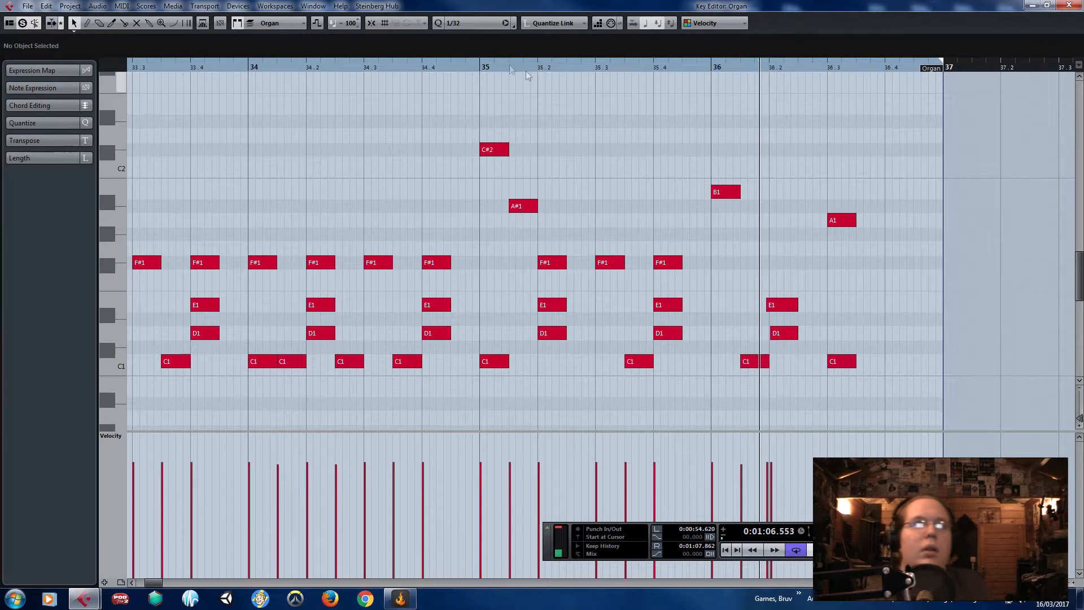
click(473, 66)
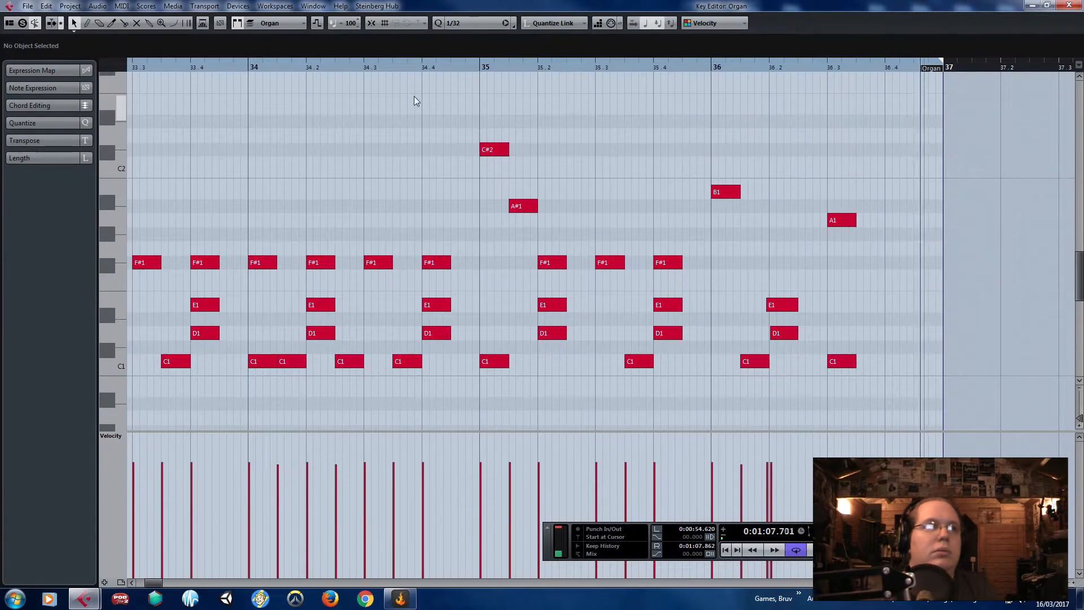
key(space)
- Close the Key Editor and play the full arrangement from just before the bar 28 fill past bar 37 with looping turned off
click(1069, 5)
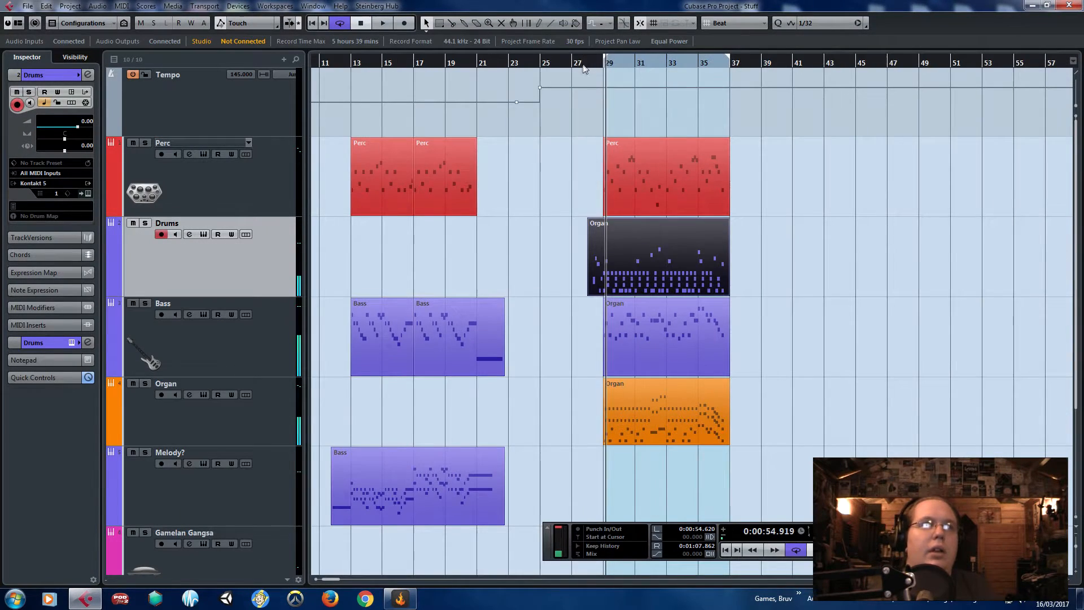
click(584, 66)
key(space)
scroll(655, 132, up, 2)
key(KP_Divide)
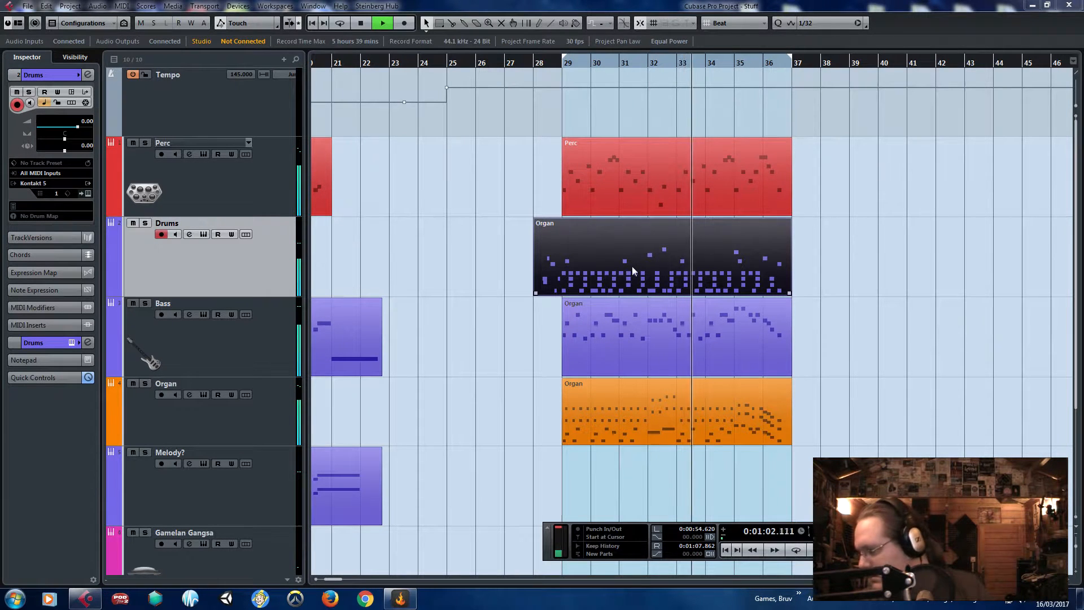
click(795, 299)
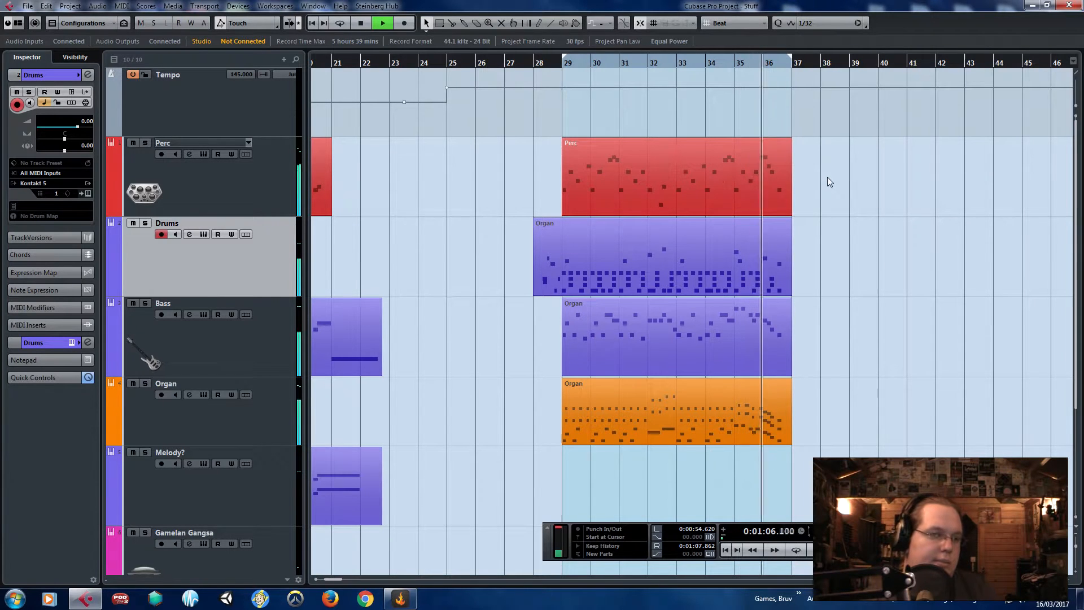
click(786, 192)
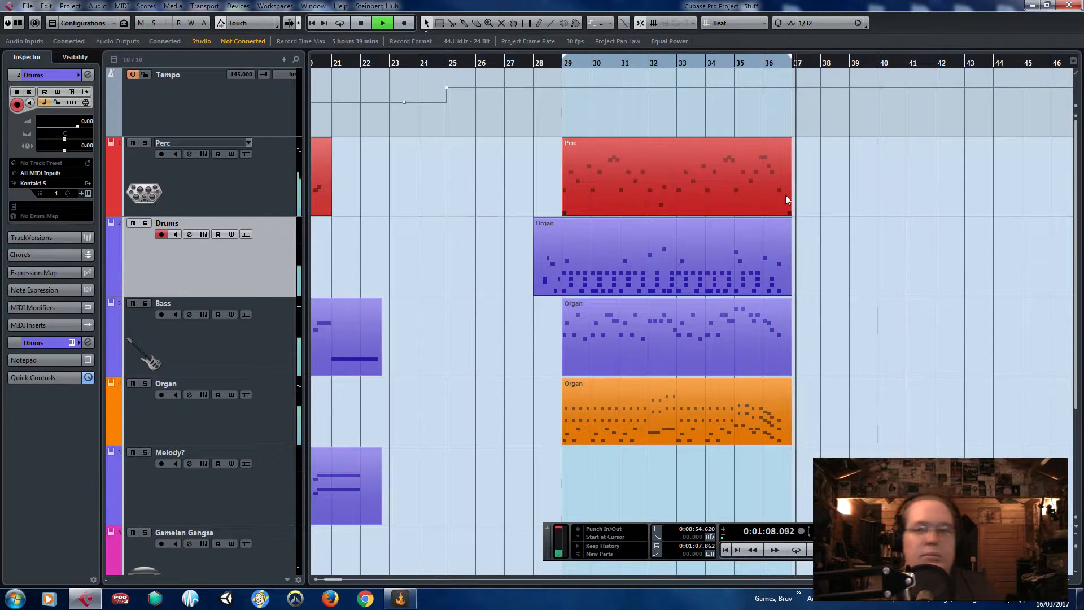
key(space)
click(881, 289)
key(g)
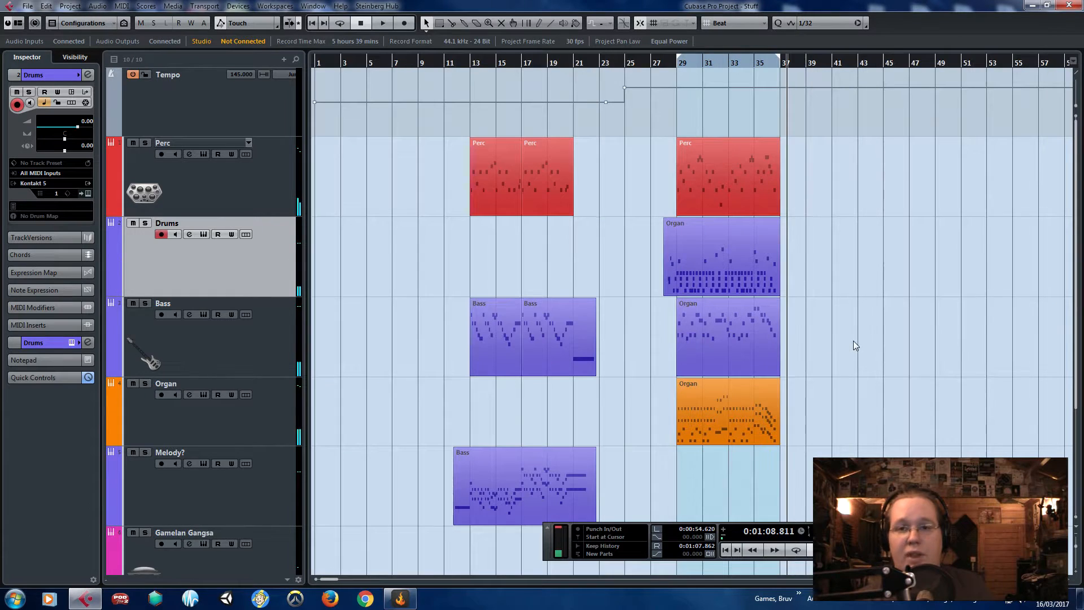
scroll(848, 354, up, 3)
scroll(687, 333, down, 2)
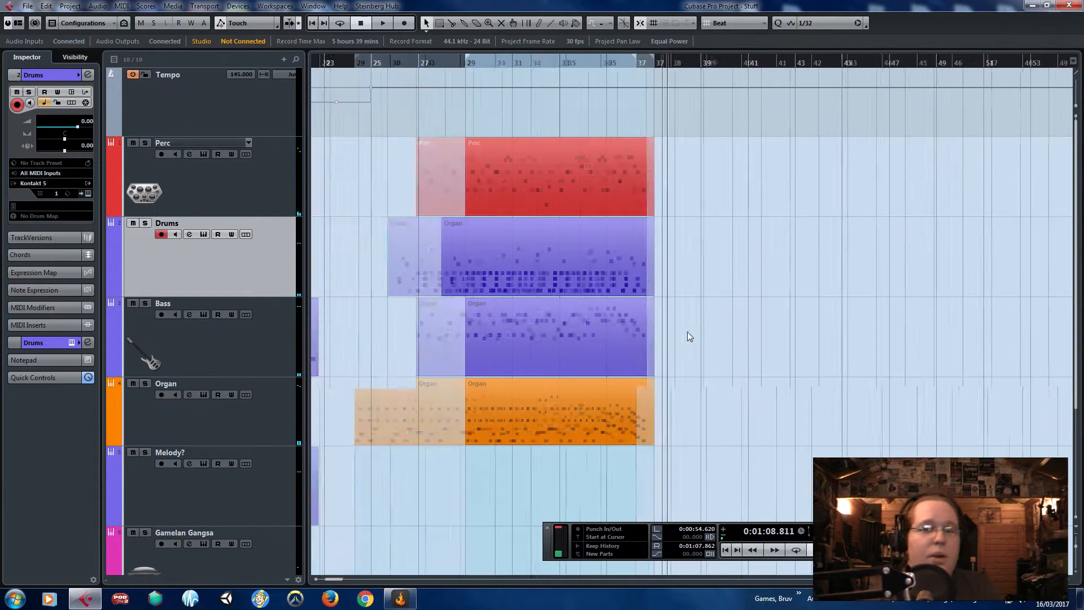
click(649, 343)
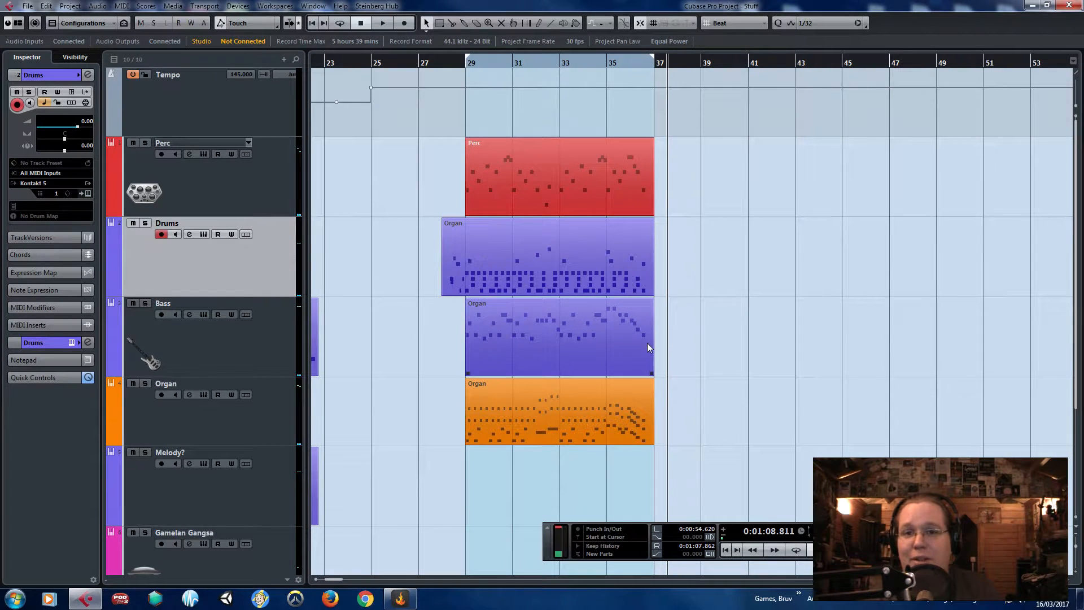
scroll(646, 344, down, 2)
click(707, 405)
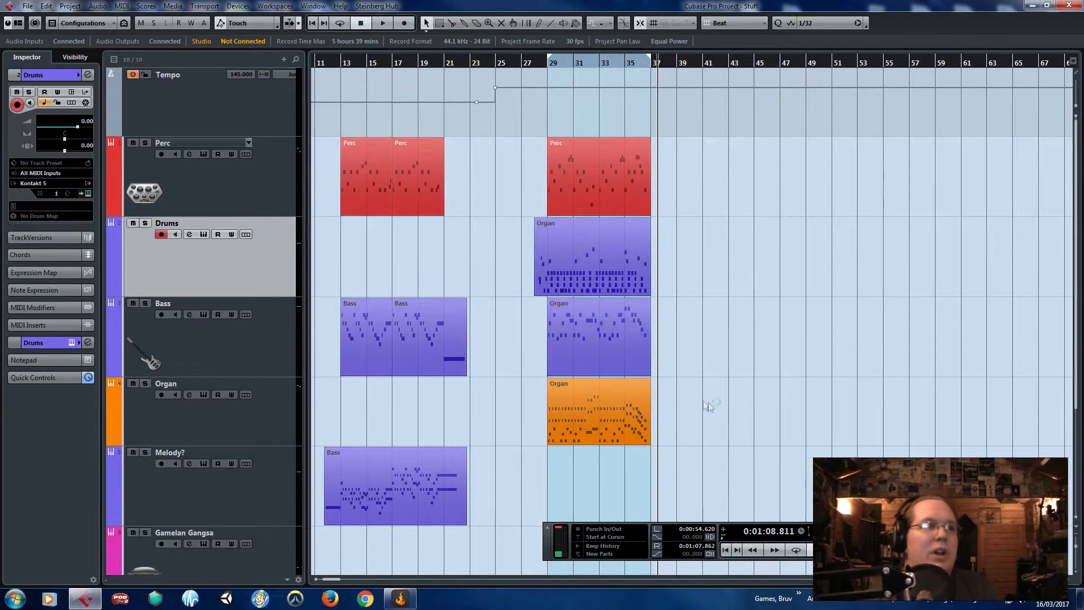
- Add two tempo points after bar 38, the second at about 39.3 and slightly lower in tempo
scroll(709, 404, up, 3)
scroll(709, 404, down, 2)
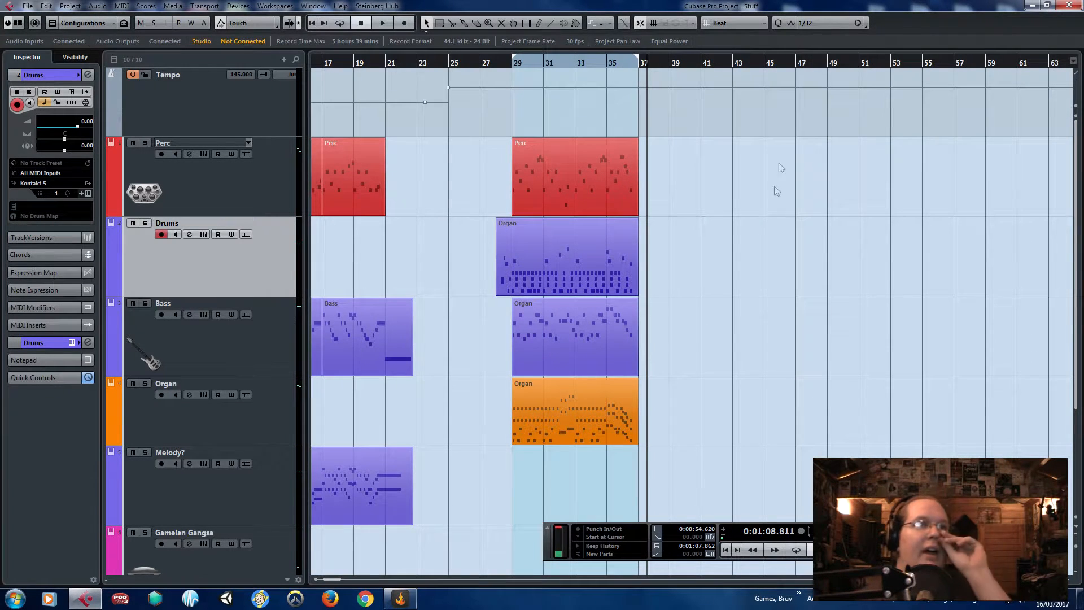
click(680, 89)
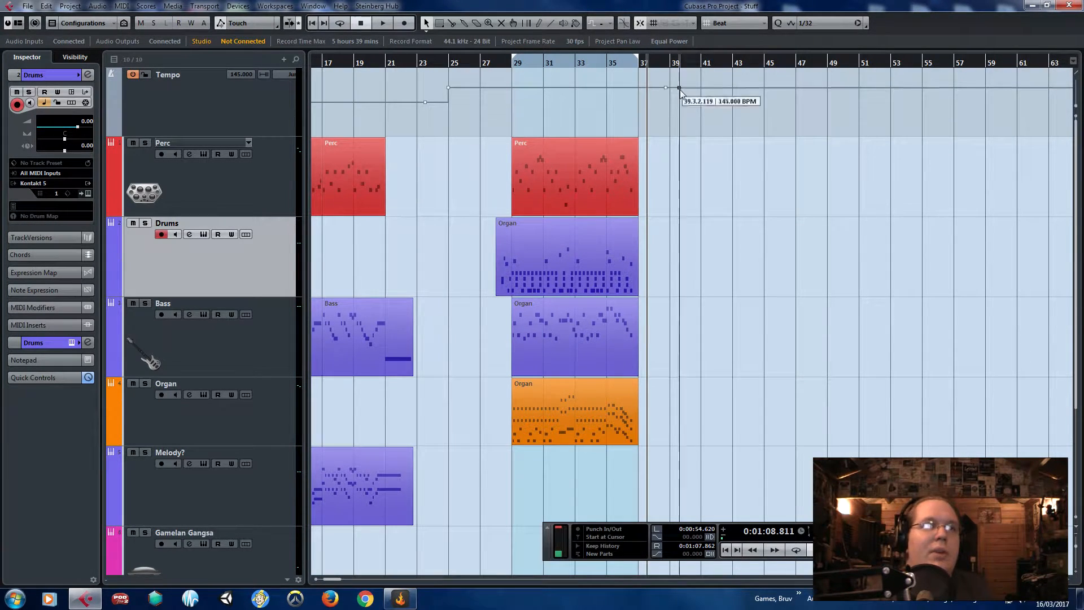
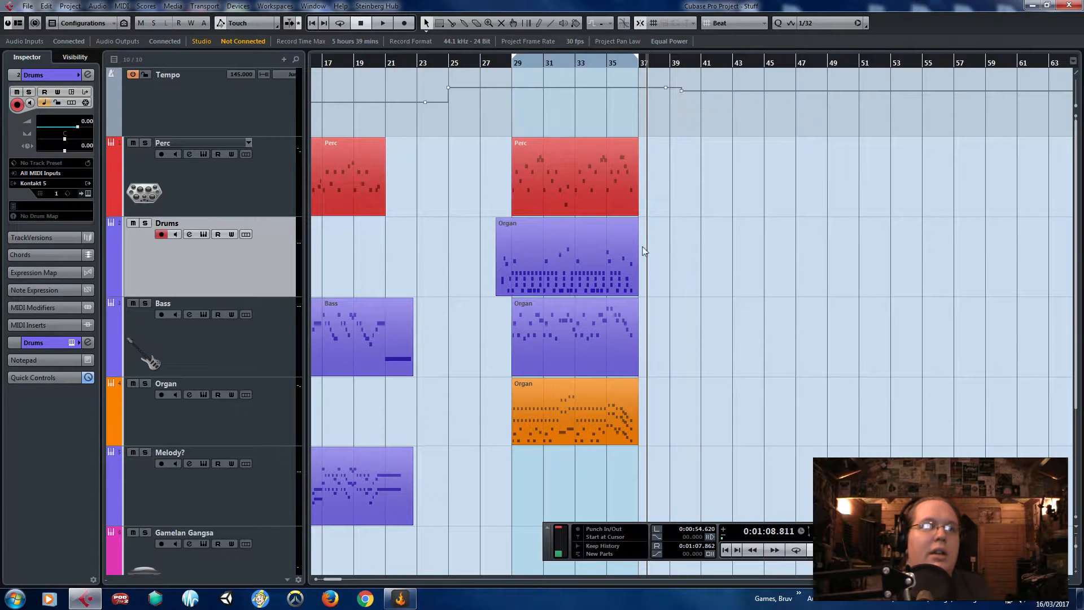
- Copy the drum part that leads into bar 29 to bar 41 on the Drums track
click(536, 255)
drag(628, 248, 834, 249)
scroll(755, 313, up, 2)
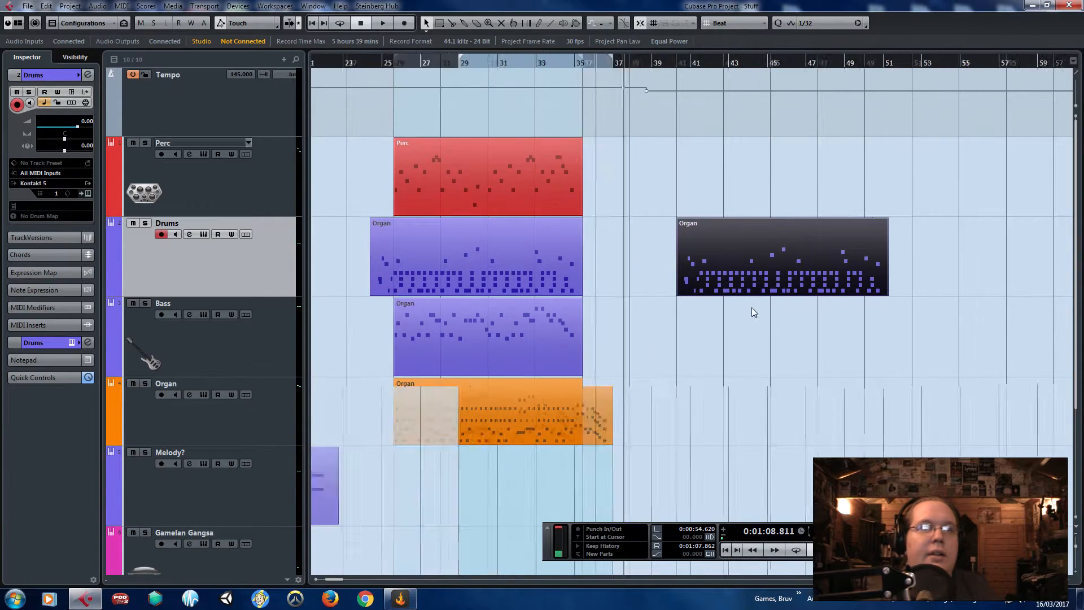
scroll(613, 396, down, 5)
- Colour the Perc, Bass and Melody? parts of the earlier section with Color 2
drag(378, 179, 488, 456)
click(577, 26)
click(577, 27)
click(599, 66)
key(1)
- Colour the four parts of the bar 29 section with Color 8 and give the copied drum part a blue colour
drag(609, 392, 544, 166)
click(576, 27)
click(599, 133)
key(1)
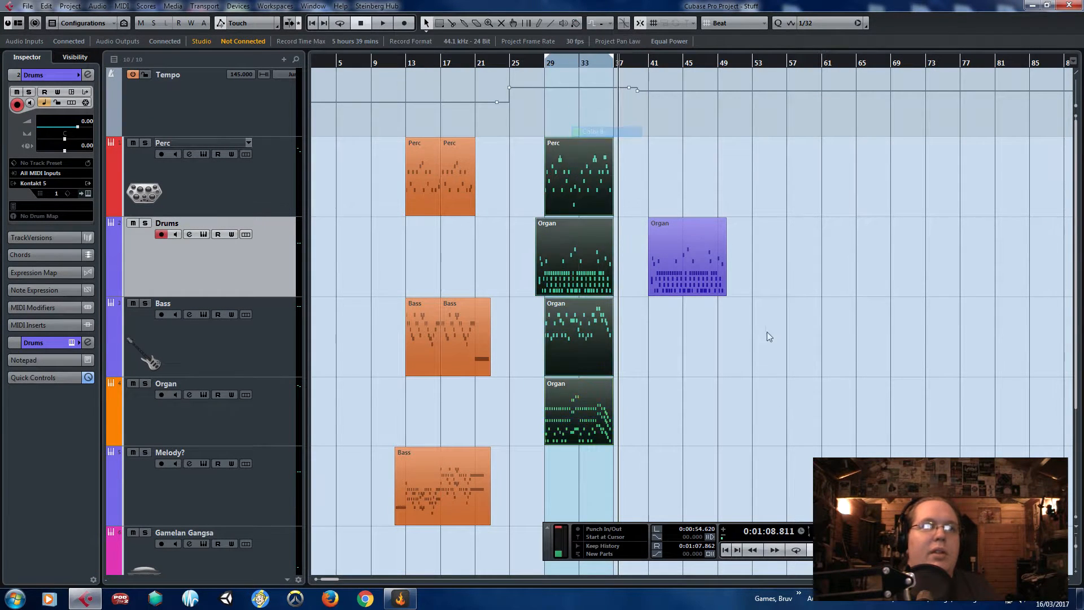
drag(768, 335, 689, 237)
click(576, 26)
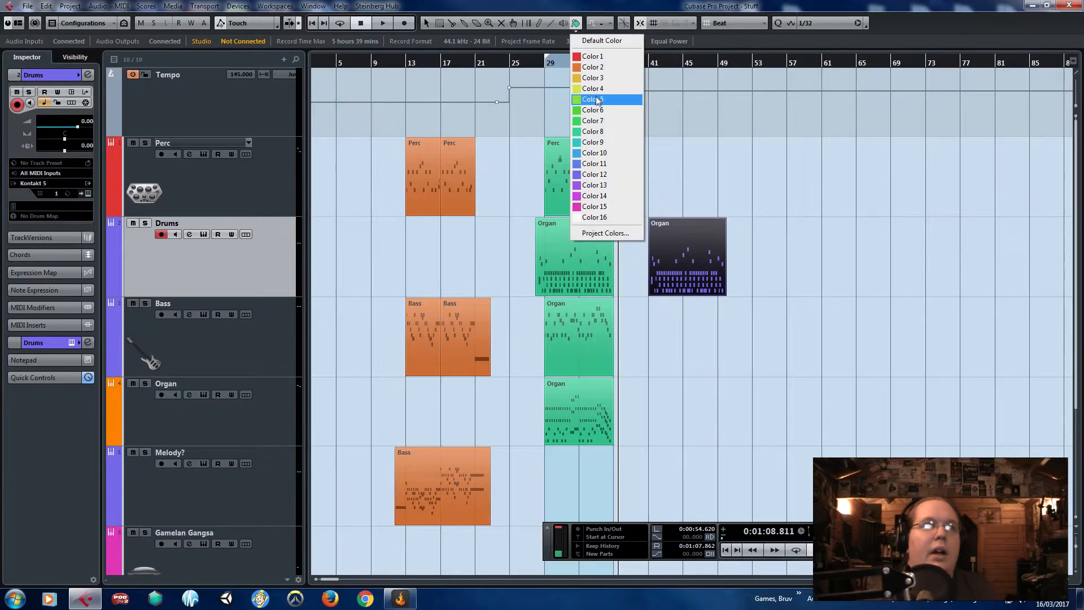
click(596, 158)
- Open the copied drum part for note editing and delete all notes before bar 42 and after beat 3 of bar 42
scroll(676, 263, up, 5)
double_click(629, 252)
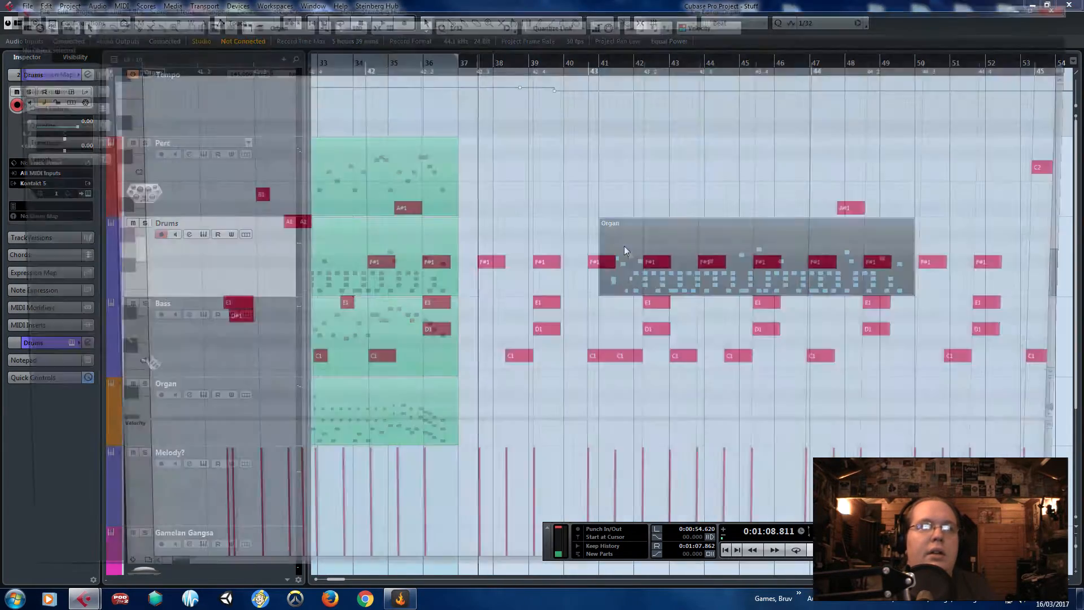
drag(335, 144, 429, 373)
key(Delete)
scroll(645, 304, down, 5)
scroll(661, 311, up, 5)
scroll(676, 317, down, 2)
scroll(813, 325, down, 2)
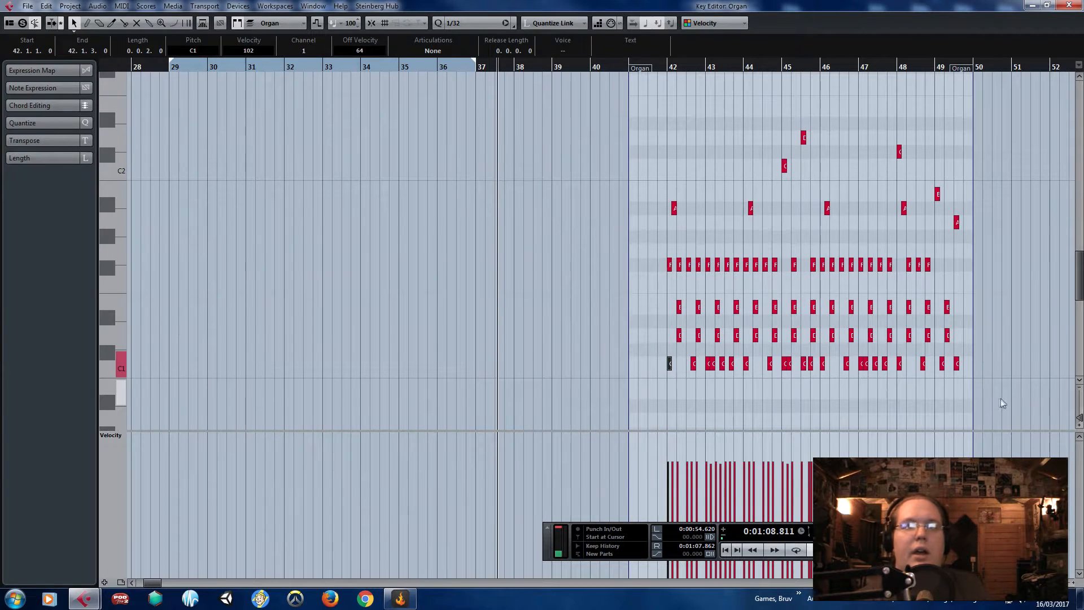
drag(1003, 403, 709, 138)
key(Delete)
- Raise the F#1 and A#1 hits in bar 42 to D2 and listen
scroll(698, 183, up, 4)
drag(572, 162, 585, 132)
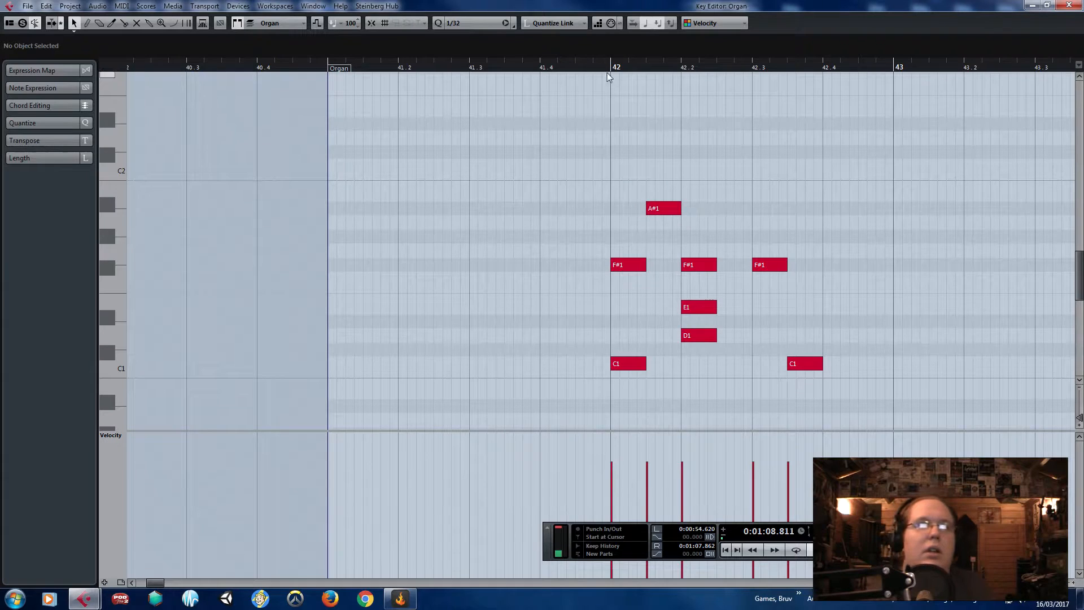
scroll(860, 279, up, 1)
drag(518, 266, 517, 141)
drag(545, 209, 546, 139)
drag(604, 237, 734, 280)
drag(732, 266, 726, 148)
key(space)
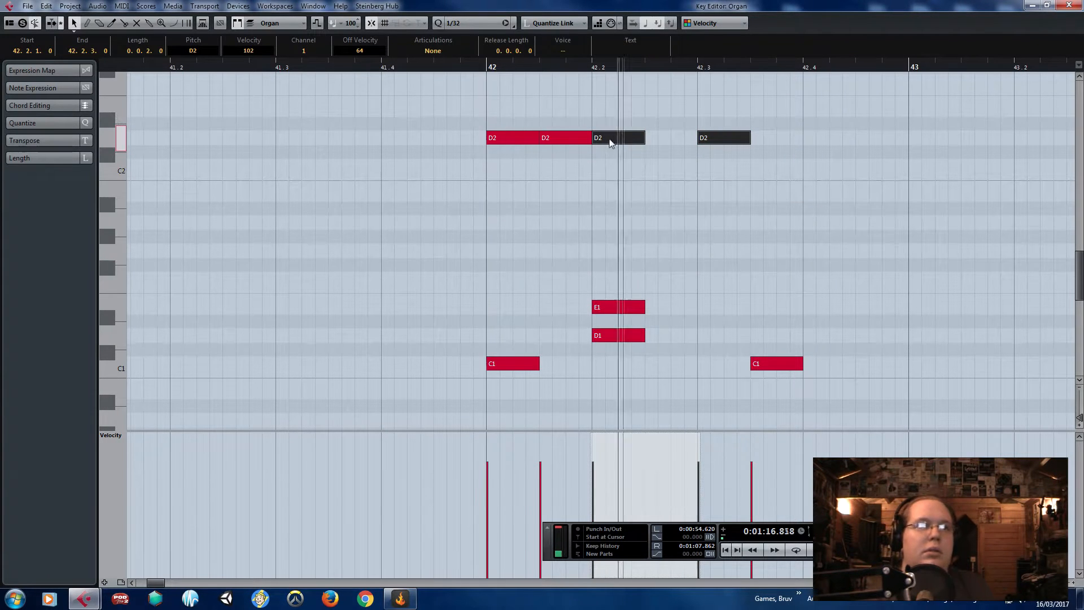
- Lower the velocity of the D2 at 42.1.3 and listen from bar 42
scroll(562, 228, up, 2)
click(559, 208)
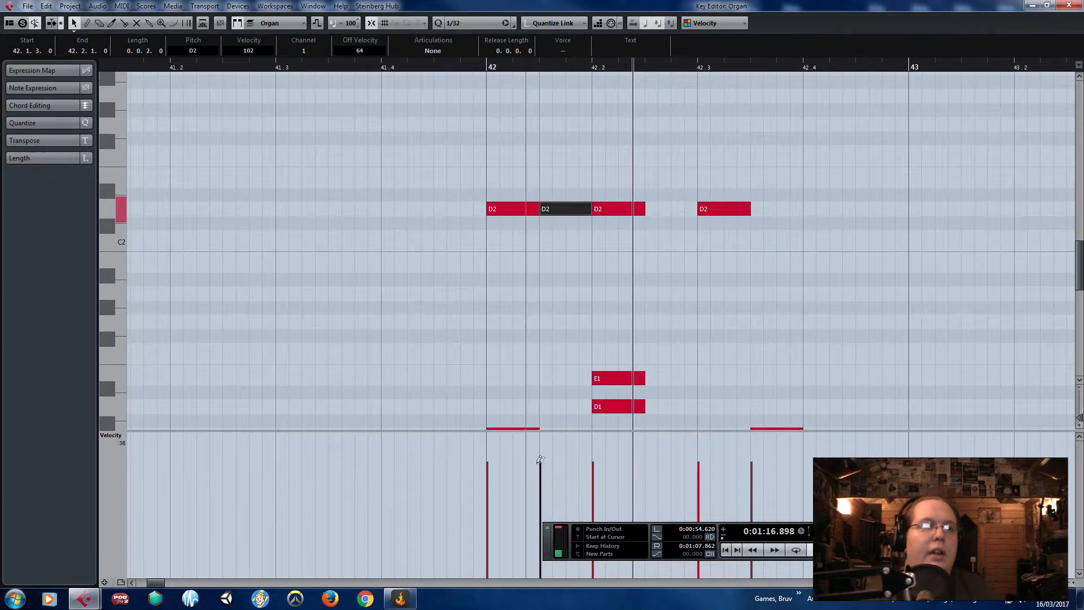
click(533, 120)
click(487, 66)
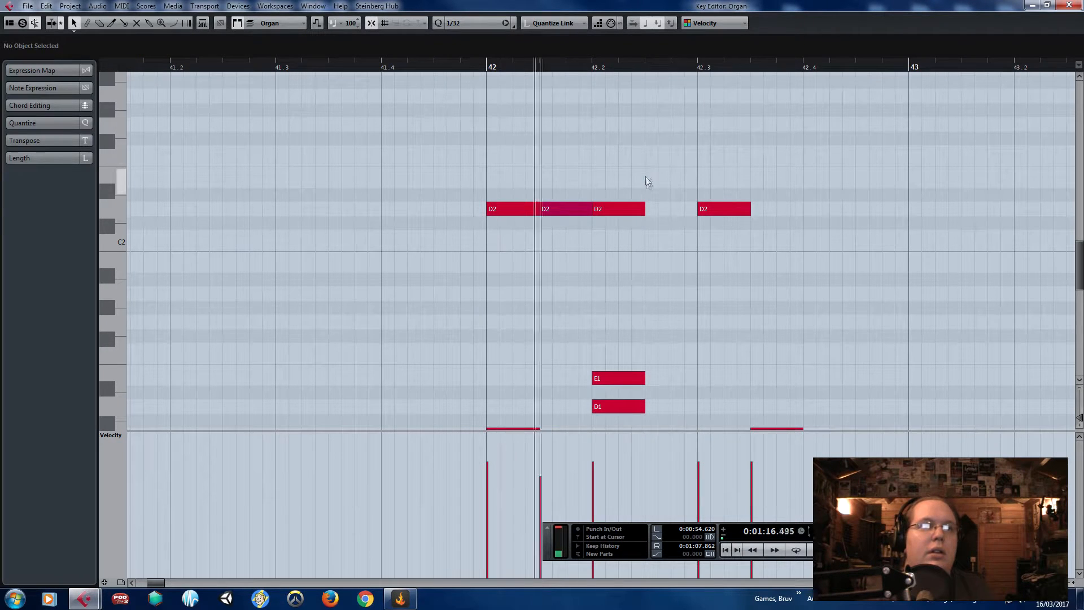
- Pair the D2 at 42.3 with a softer D2 before it at velocity 97, shorten both and shift the pair to start at 42.2.3
click(730, 210)
drag(767, 213, 708, 210)
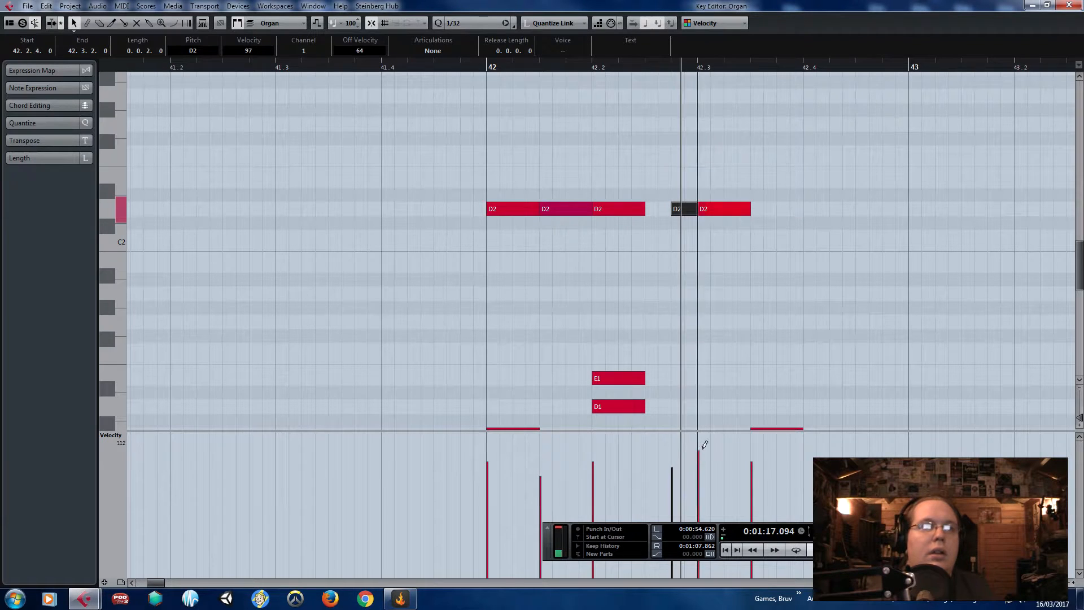
click(779, 180)
drag(780, 179, 624, 210)
mouse_move(723, 199)
mouse_down()
mouse_move(743, 217)
mouse_move(731, 215)
mouse_up()
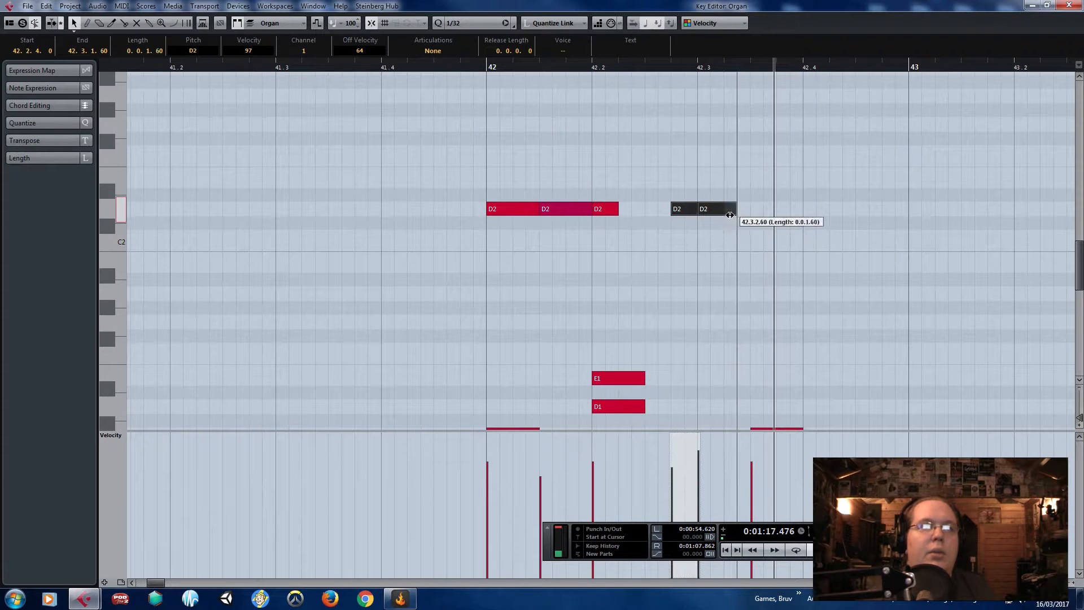
drag(666, 208, 692, 214)
click(484, 66)
key(space)
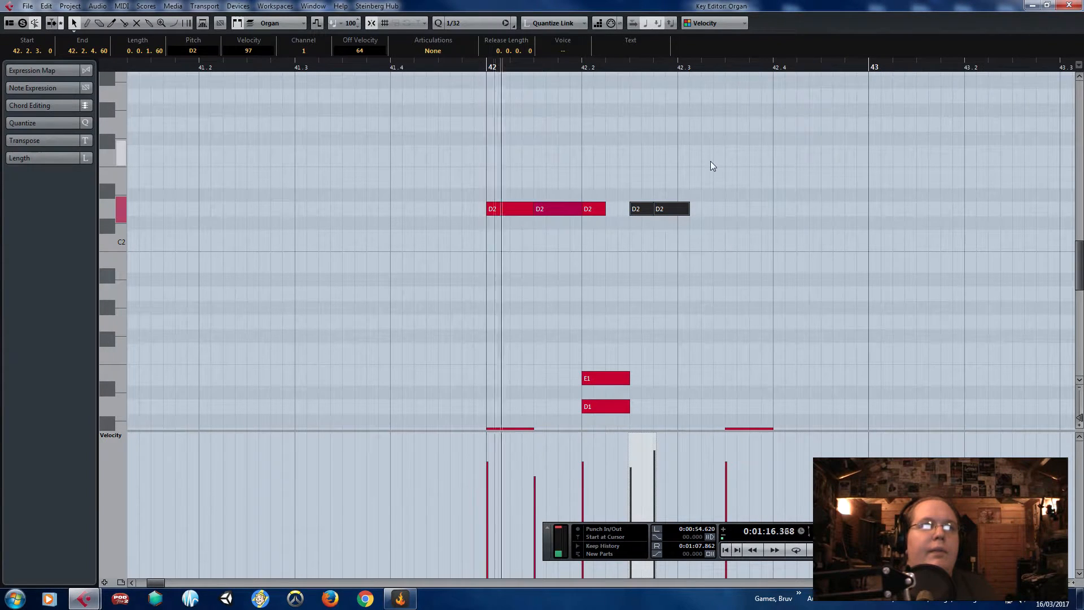
- Trim the D2 pair at 42.2.3 to a length of 0.0.1.0 and extend the D2 at 42.2.1 to meet it
key(space)
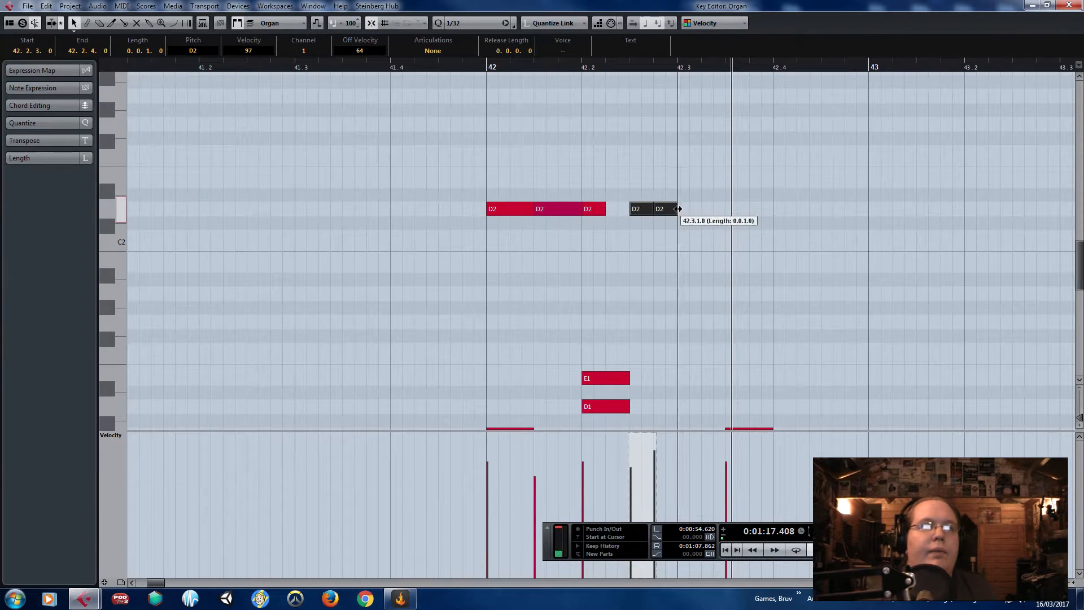
click(620, 203)
drag(604, 206, 628, 215)
- Duplicate the short D2 pair so the copy starts at 42.3.2
drag(452, 163, 717, 237)
drag(721, 193, 649, 219)
key(ctrl+d)
drag(717, 217, 716, 215)
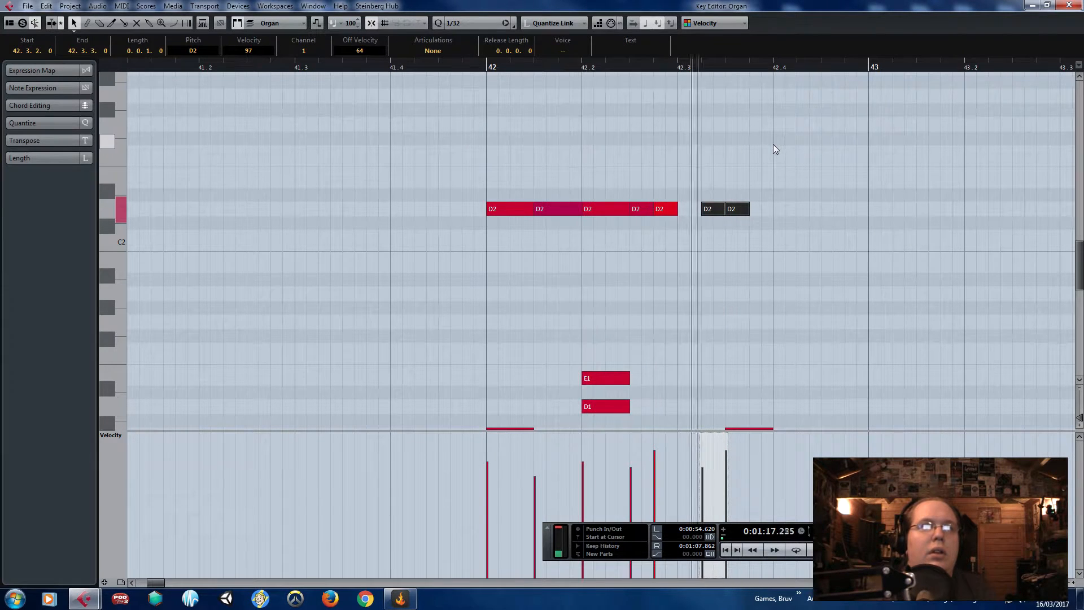
- Complete bar 42's D2 rhythm with velocity-112 hits at 42.4.1 and 42.4.3, each 0.0.2.0 long, and listen
click(781, 179)
drag(784, 177, 839, 217)
key(ctrl+d)
drag(873, 248, 758, 257)
drag(675, 212, 842, 232)
click(754, 213)
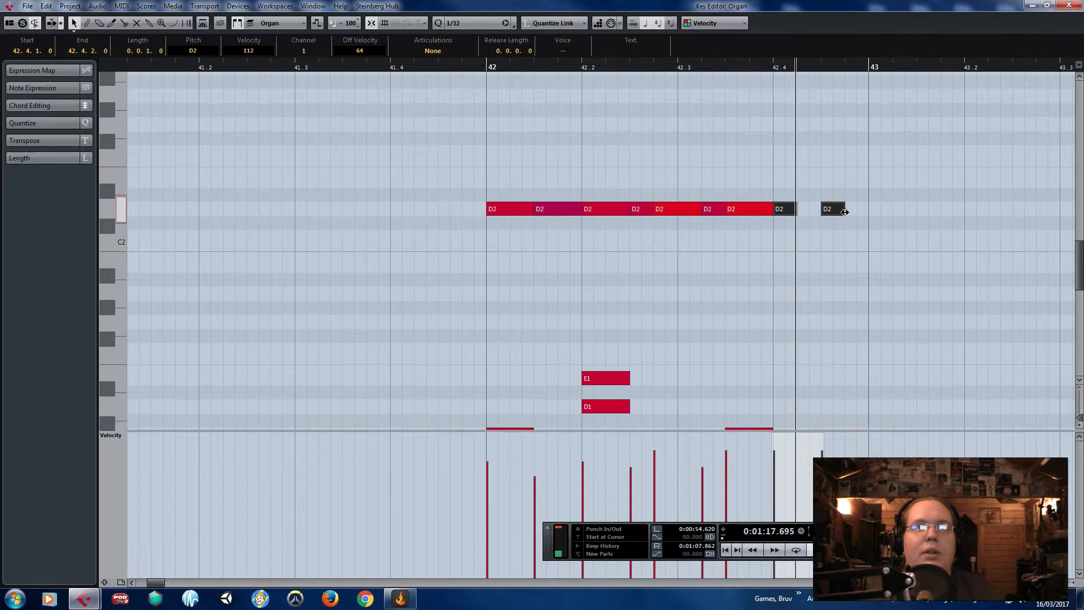
click(484, 65)
key(space)
scroll(760, 297, down, 1)
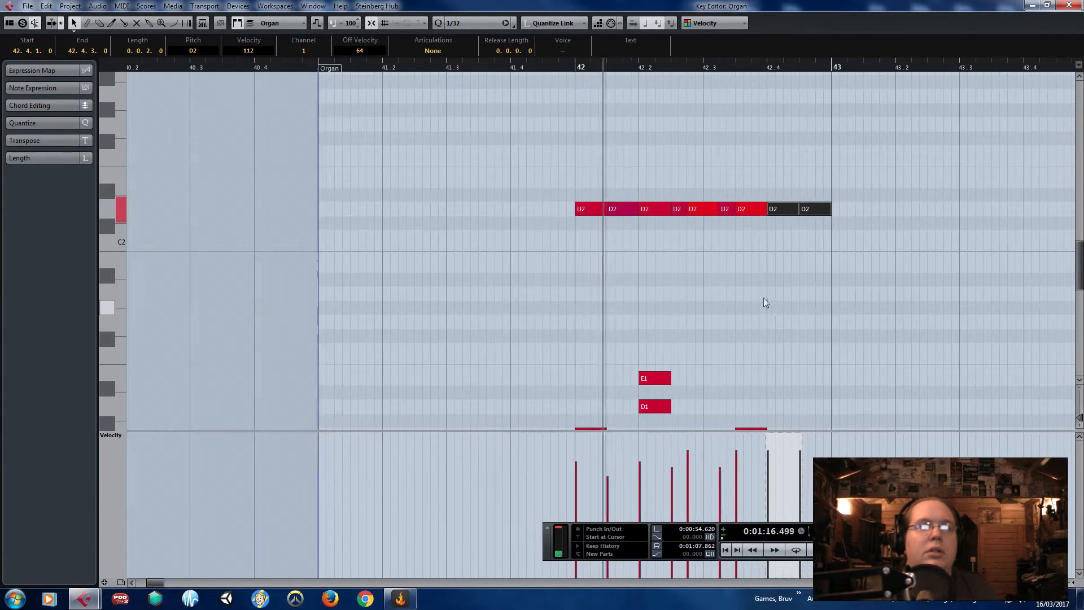
- Duplicate bar 42's full row of D2 notes into bar 43
drag(791, 288, 1028, 294)
key(space)
drag(940, 272, 557, 172)
key(ctrl+d)
scroll(816, 282, up, 2)
scroll(816, 282, down, 2)
key(space)
drag(942, 291, 1041, 286)
- Delete the two D2 notes on beat 4 of bar 43 and listen from just before bar 42
scroll(848, 281, up, 1)
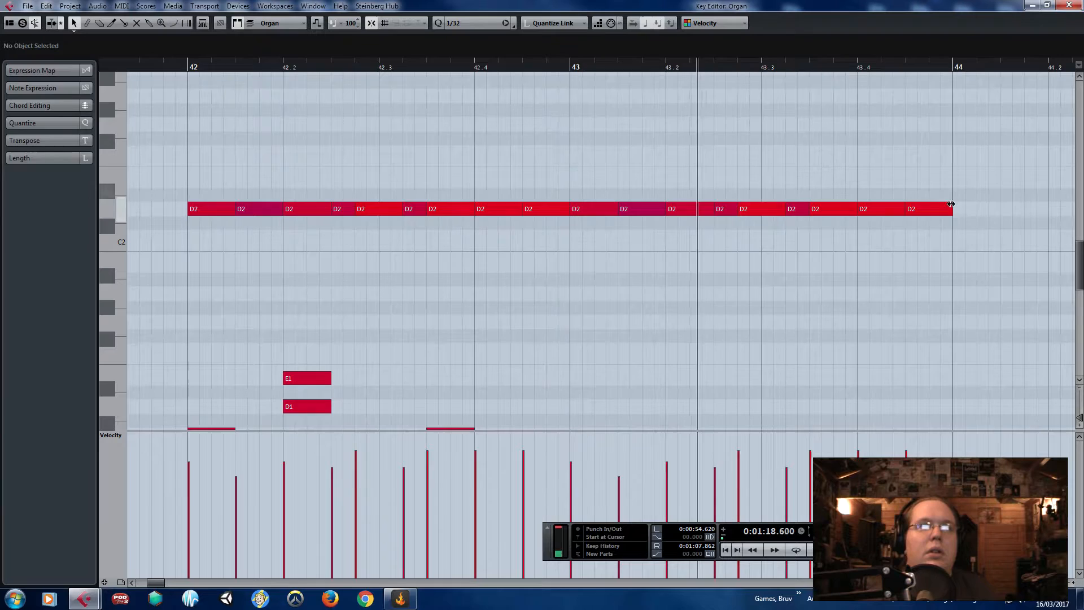
drag(873, 158, 949, 218)
key(Delete)
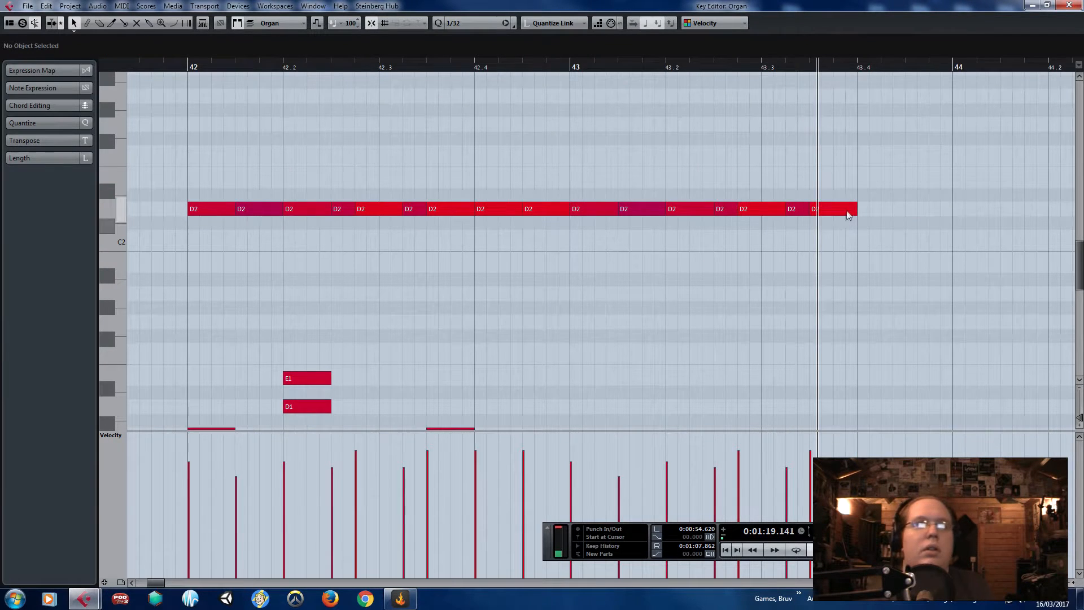
scroll(847, 215, down, 1)
scroll(504, 102, down, 2)
scroll(485, 120, up, 2)
click(463, 67)
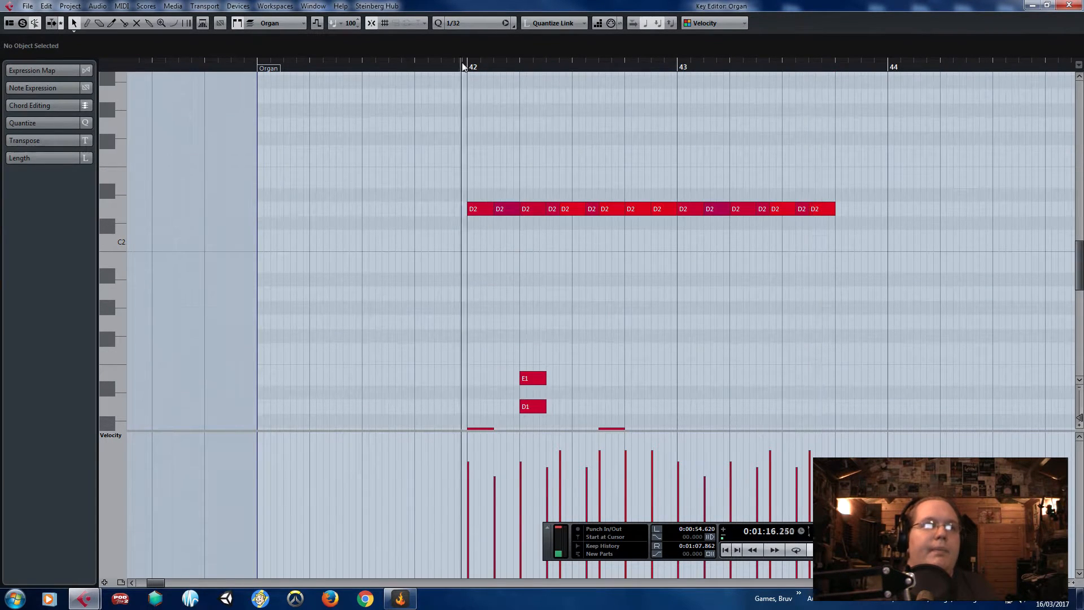
scroll(504, 182, down, 3)
scroll(525, 209, up, 1)
scroll(568, 267, up, 1)
- Add C1 kick notes at 42.1.3 and 42.2.3, lower both to velocity 88, and play from just before bar 42
drag(417, 218, 416, 277)
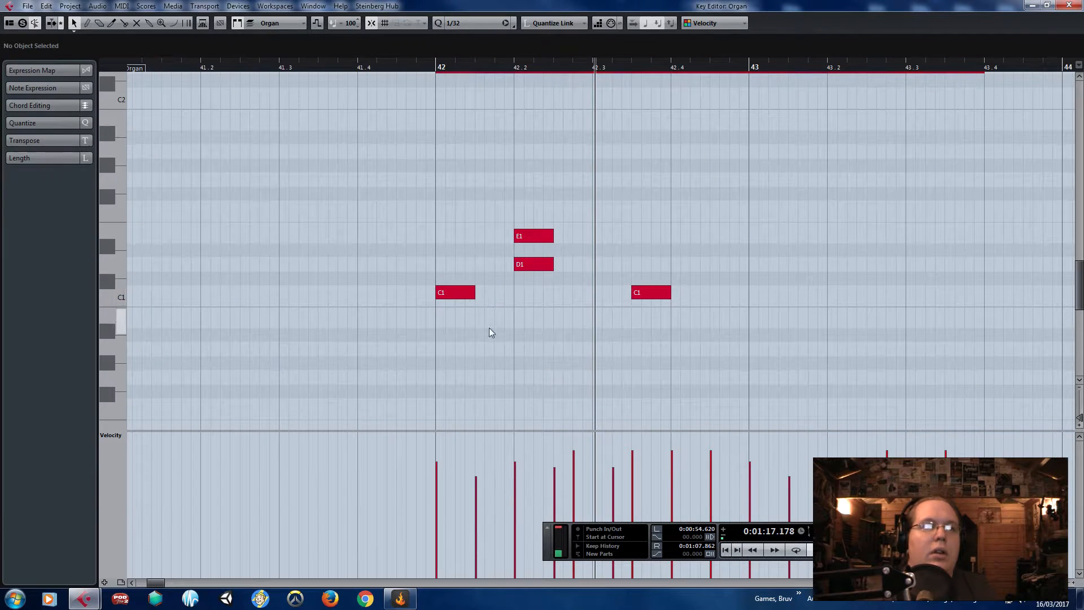
click(466, 295)
key(ctrl+d)
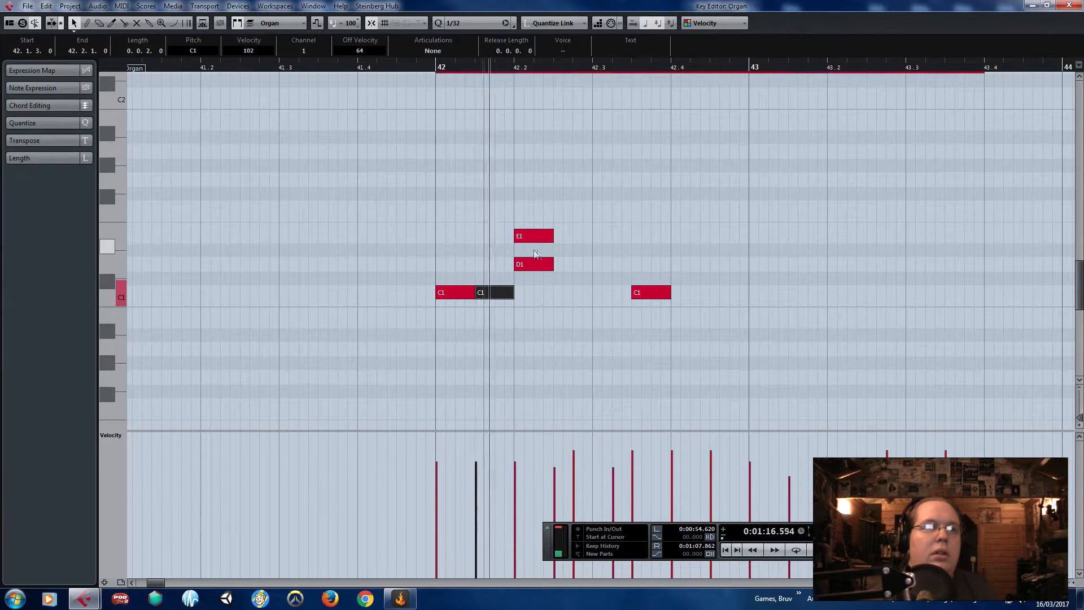
drag(569, 295, 580, 296)
shift+click(505, 293)
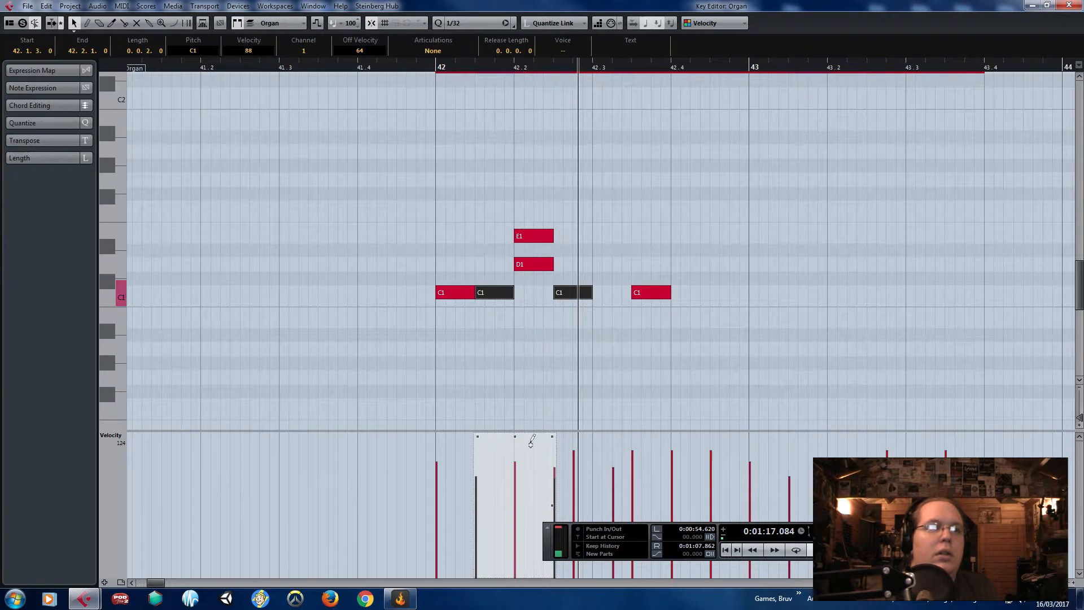
click(457, 92)
drag(433, 67, 447, 100)
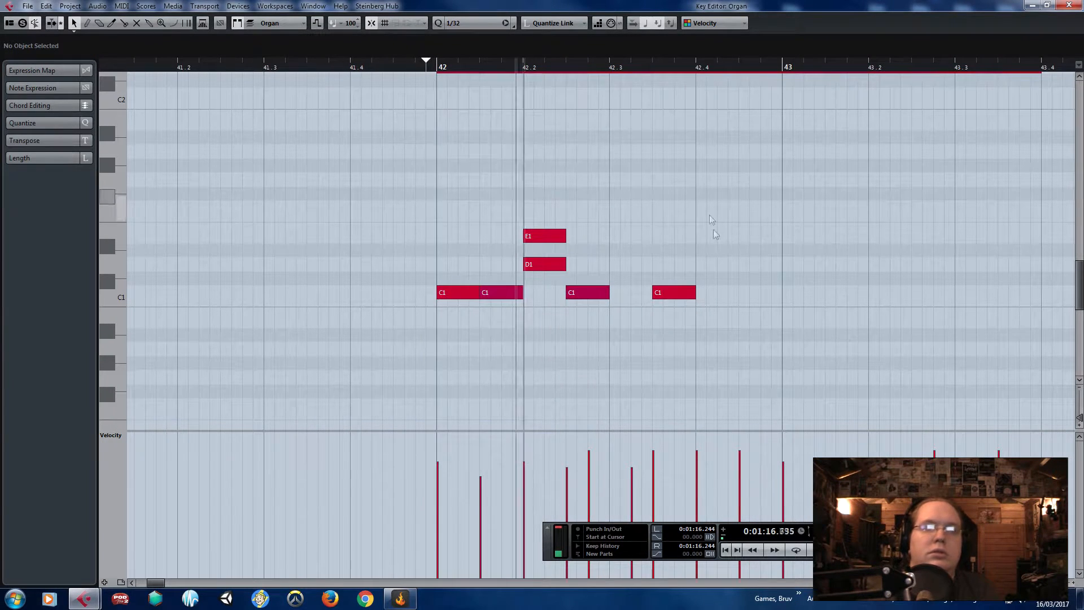
- Copy the E1 and D1 hit to 42.4.1 and duplicate bar 42's C1, D1 and E1 pattern into bar 43
drag(658, 170, 537, 260)
key(alt+d)
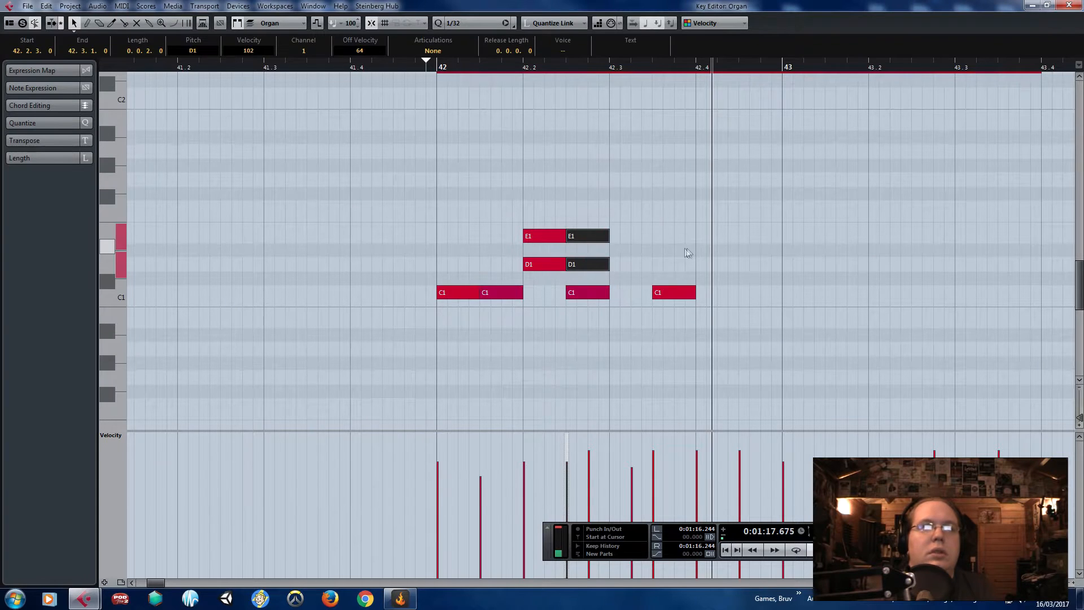
drag(603, 241, 460, 303)
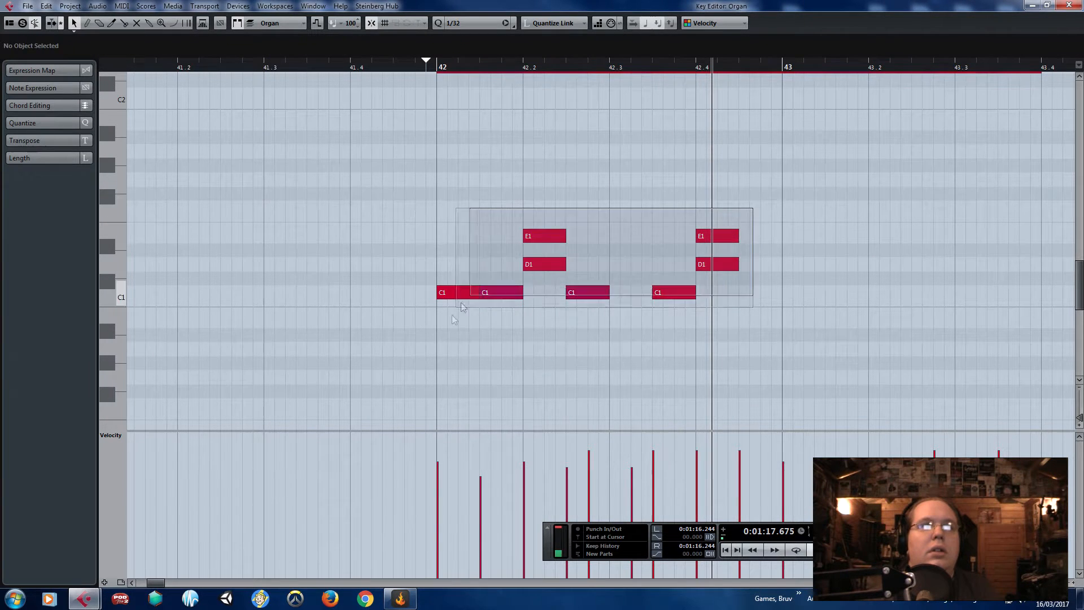
key(alt+d)
drag(789, 298, 833, 298)
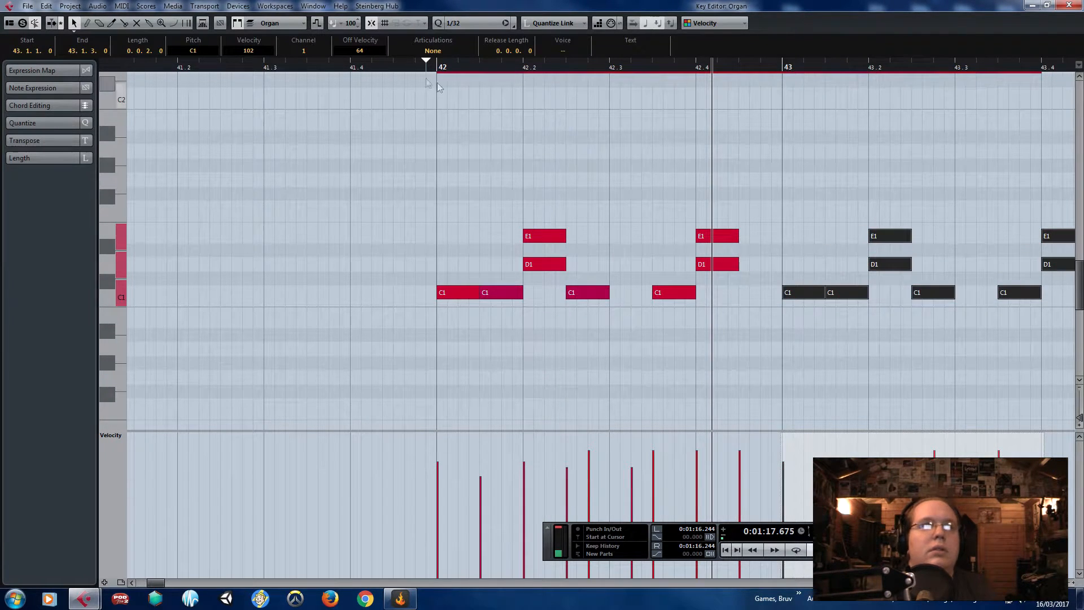
- Set the locator range from just before bar 42 to bar 44 and play the two-bar groove
click(431, 69)
key(g)
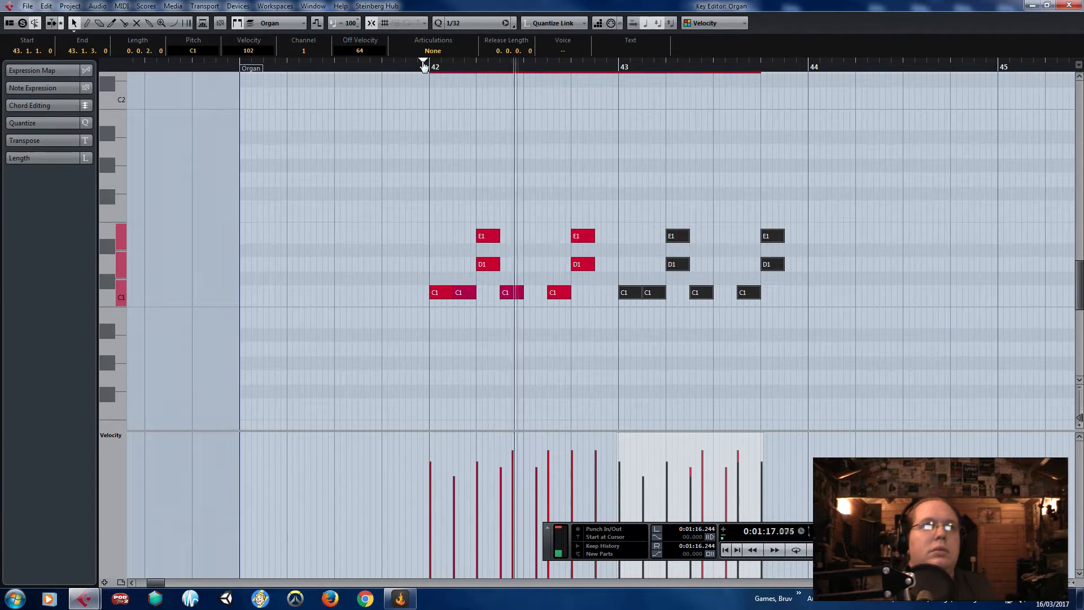
drag(425, 61, 784, 117)
key(h)
- Try moving the E1 and D1 hit at 43.4.1 to 43.4.3
drag(783, 187, 756, 281)
drag(760, 264, 796, 265)
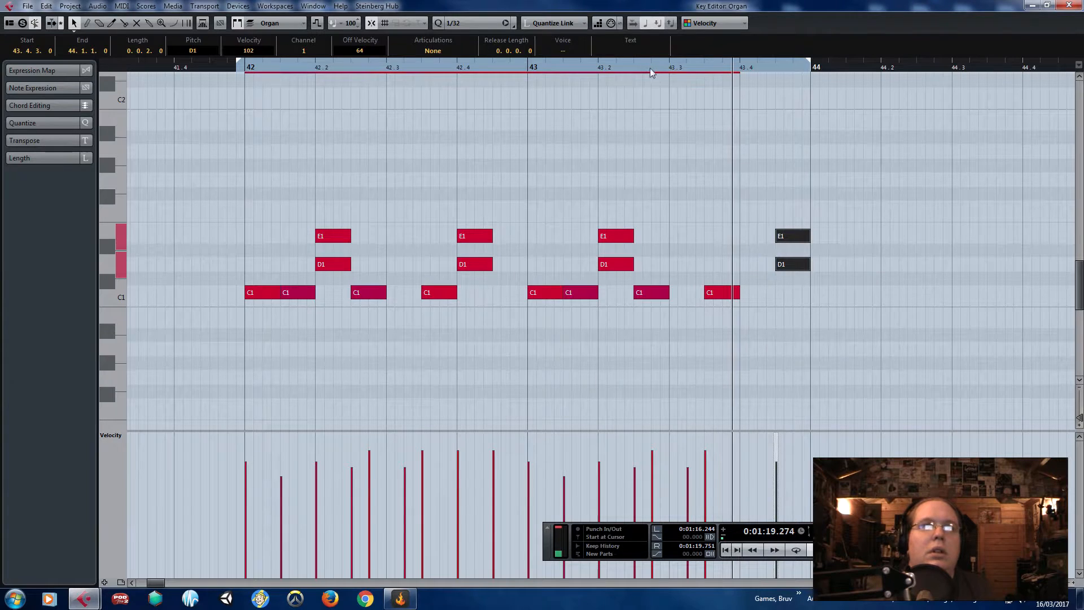
click(830, 154)
key(g)
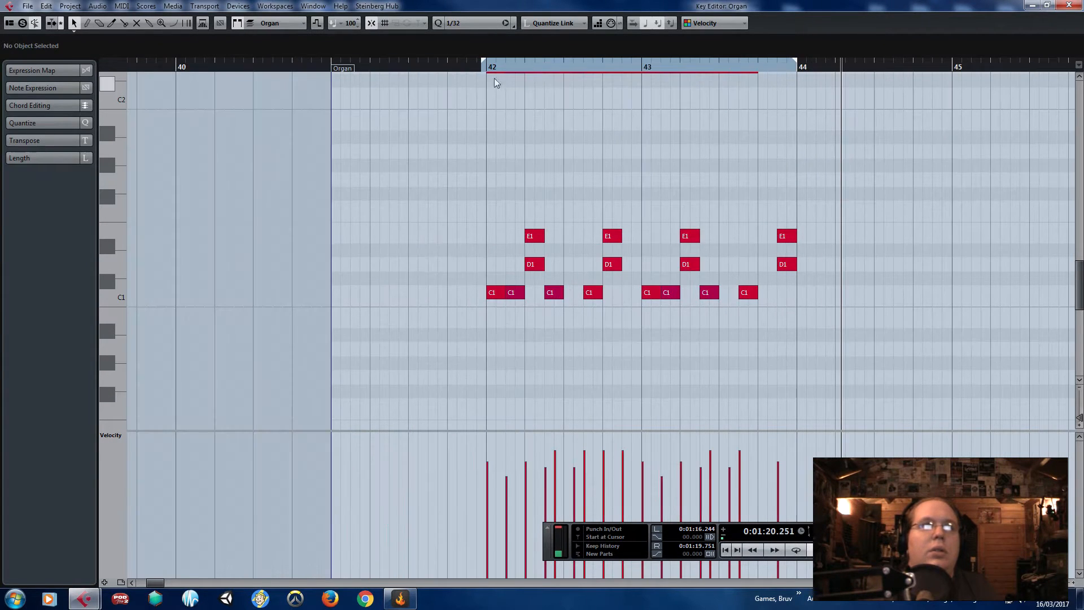
- Move the left locator to bar 42 and shift the E1 and D1 hit at 42.4.1 to 42.4.3
drag(484, 67, 488, 68)
scroll(622, 187, up, 3)
scroll(557, 291, down, 14)
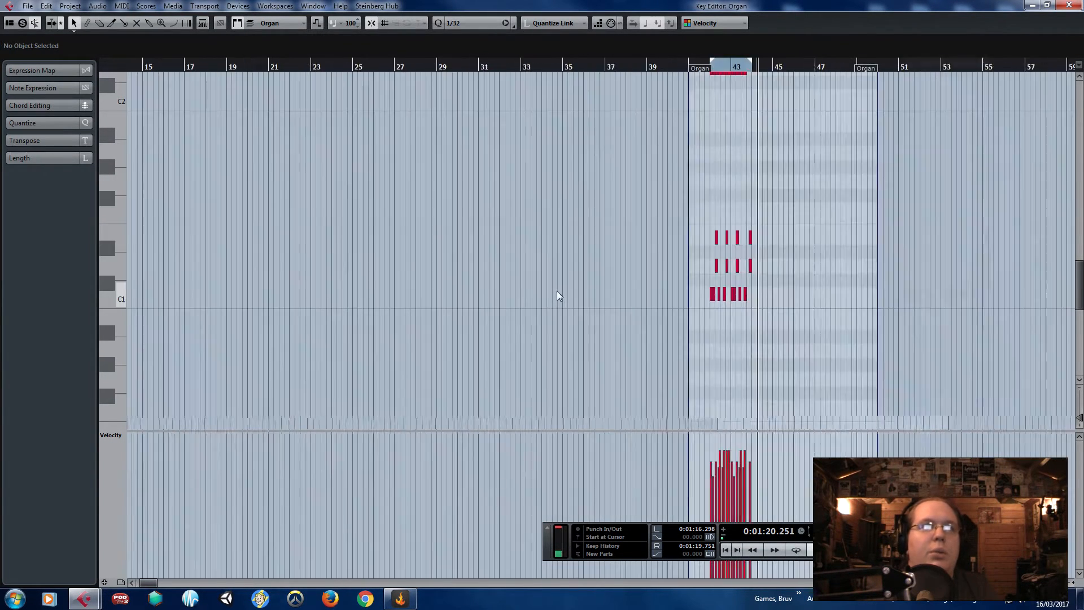
scroll(538, 224, up, 2)
scroll(538, 226, up, 6)
drag(796, 184, 865, 275)
drag(847, 239, 905, 242)
scroll(906, 242, down, 3)
- Move the last E1 and D1 hit of bar 43 back to 43.4.1 and place the playback cursor just before bar 42
drag(947, 167, 1075, 192)
drag(805, 163, 755, 261)
drag(760, 265, 737, 265)
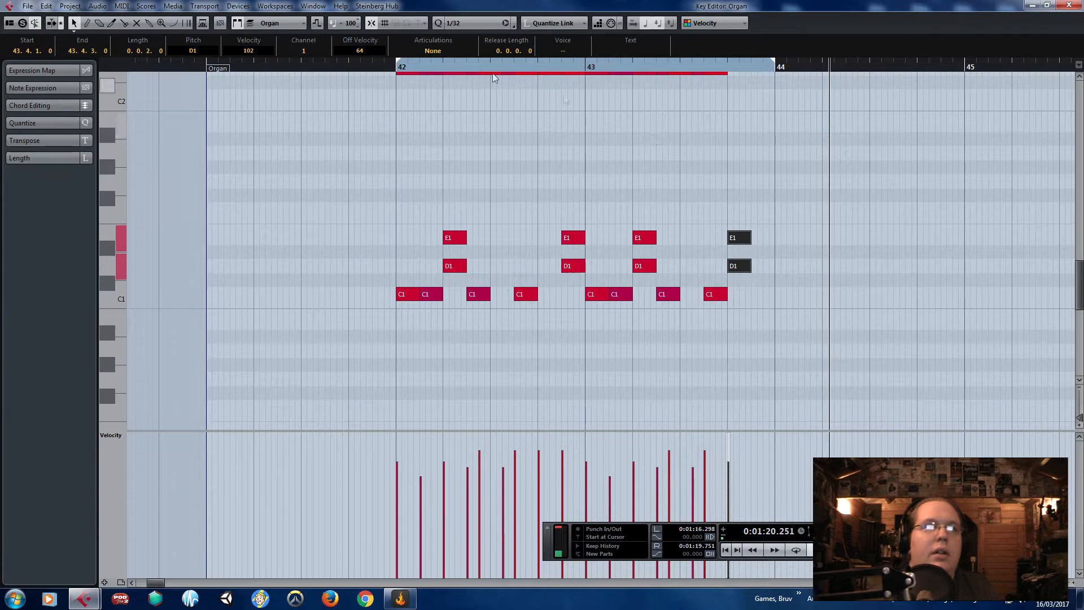
scroll(734, 192, up, 2)
click(221, 69)
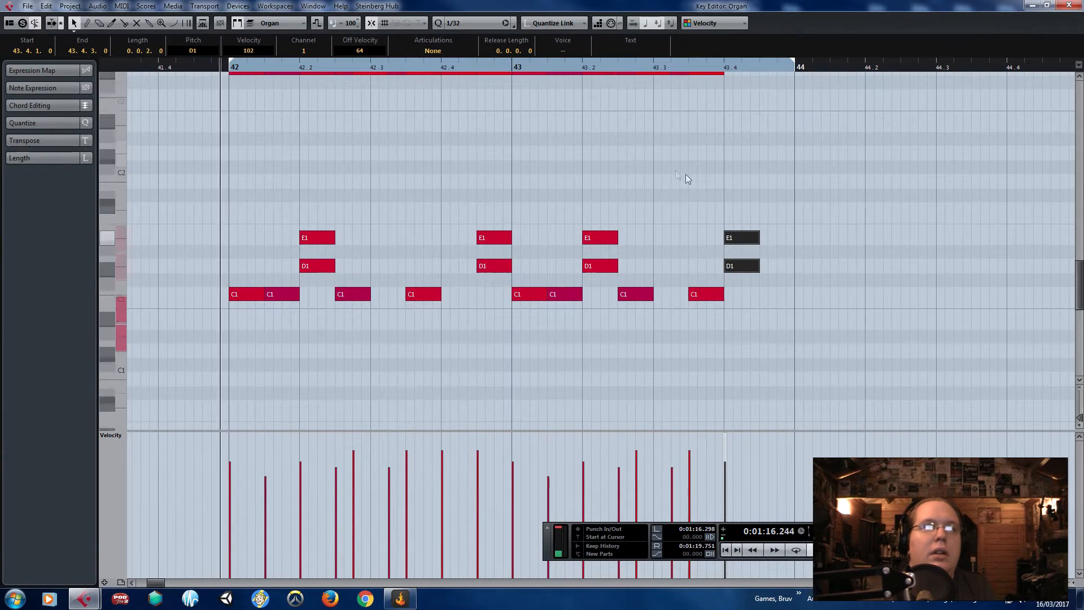
- Duplicate the whole two-bar groove of bars 42 and 43 so the copy starts at bar 44
scroll(683, 172, up, 3)
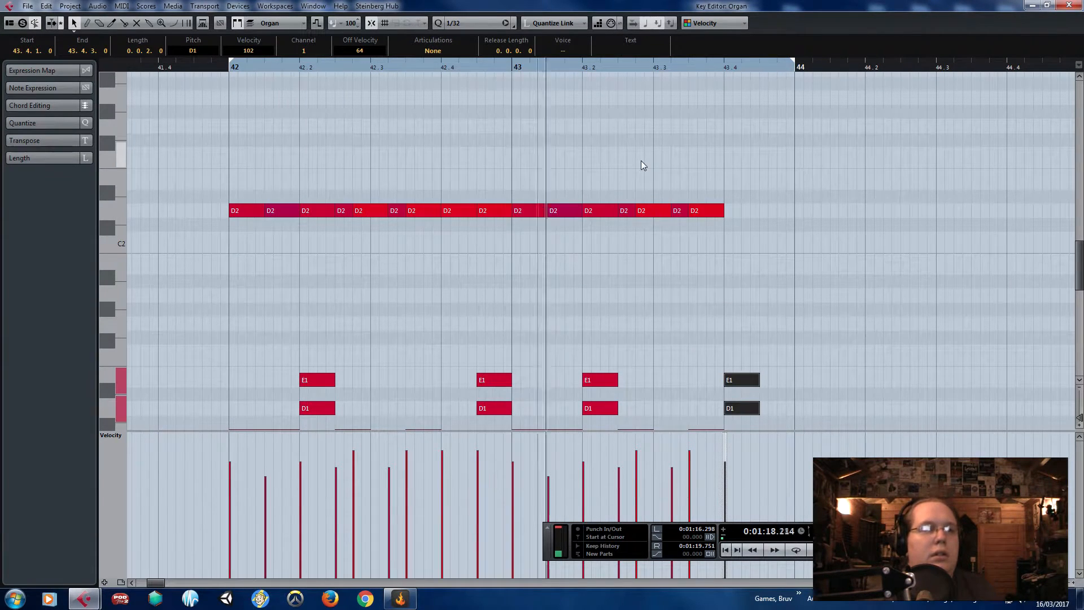
scroll(675, 187, down, 3)
key(space)
drag(847, 163, 391, 417)
key(ctrl+d)
scroll(777, 310, up, 2)
drag(706, 241, 734, 245)
scroll(760, 277, down, 2)
scroll(734, 254, up, 3)
scroll(686, 213, up, 3)
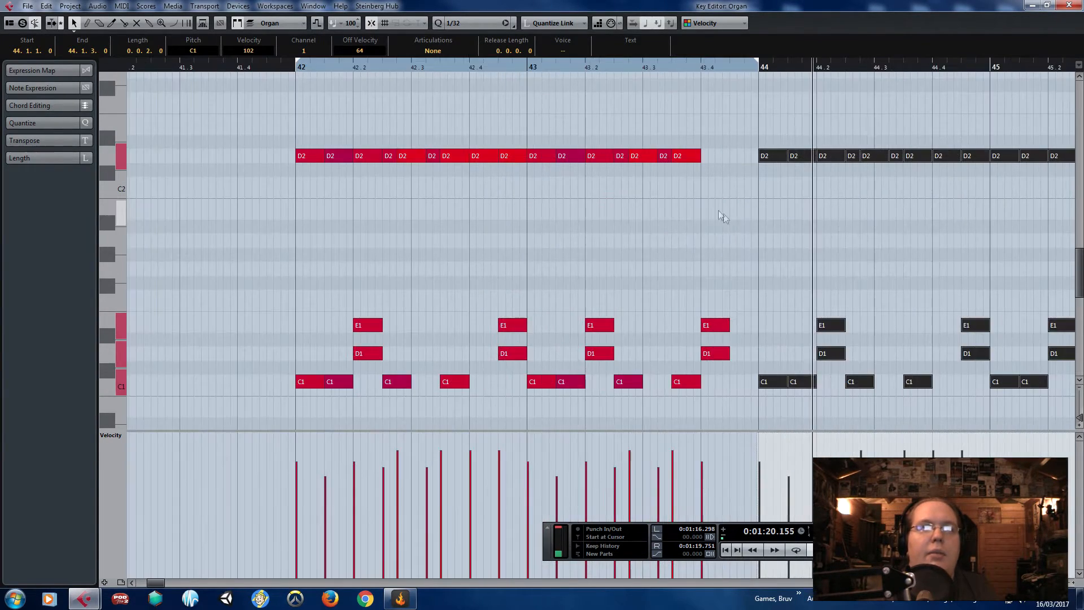
- Add a one-beat D2 note at 43.4.1 with velocity 93 and paste a copy of it at 45.4.1
click(711, 185)
click(690, 156)
key(ctrl+d)
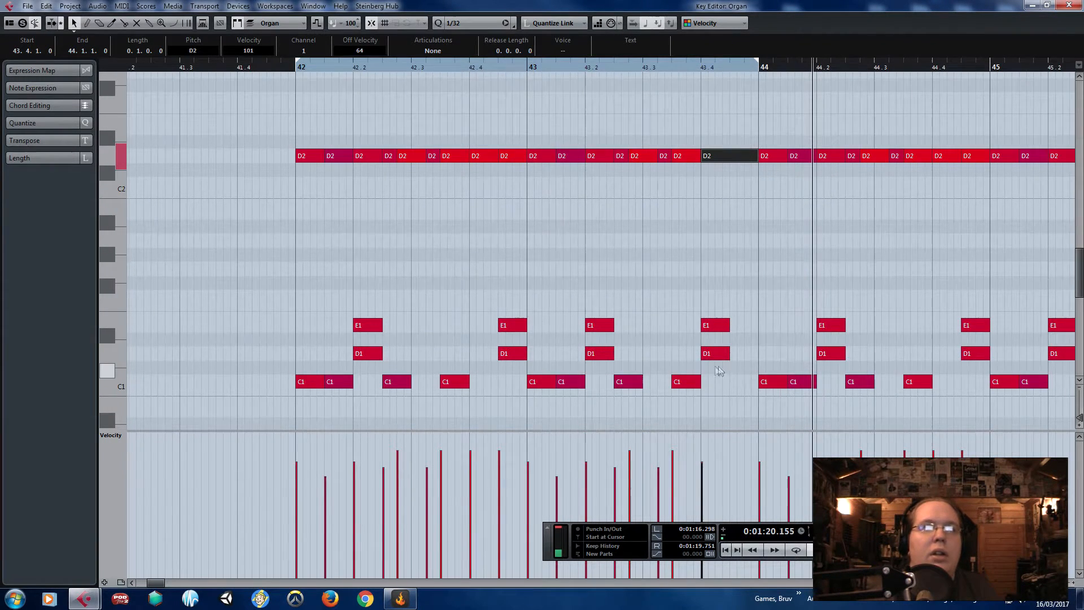
scroll(719, 370, down, 3)
key(Delete)
key(Right)
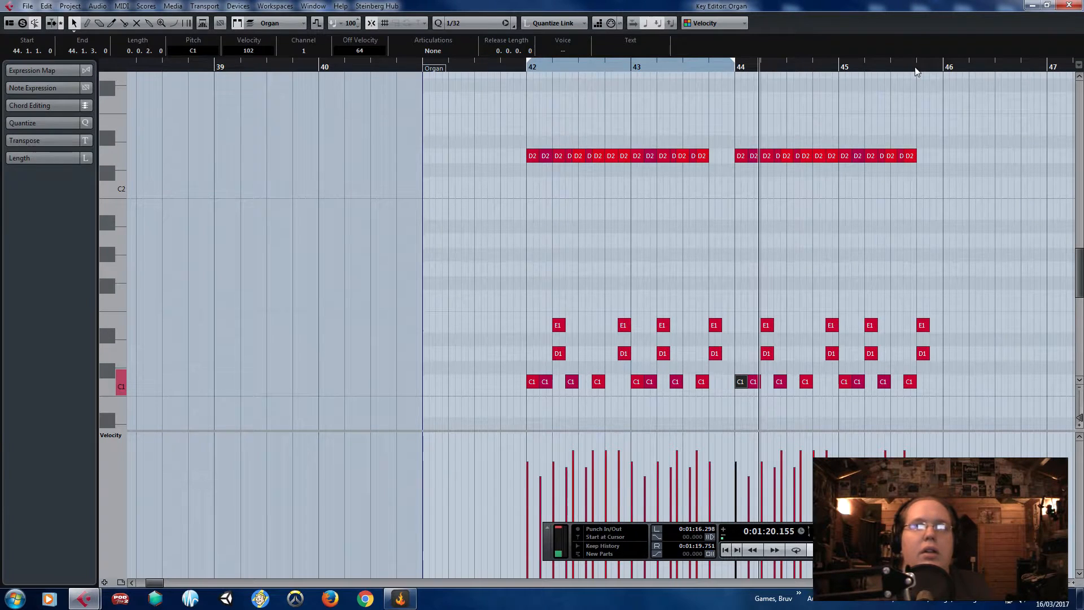
key(Left)
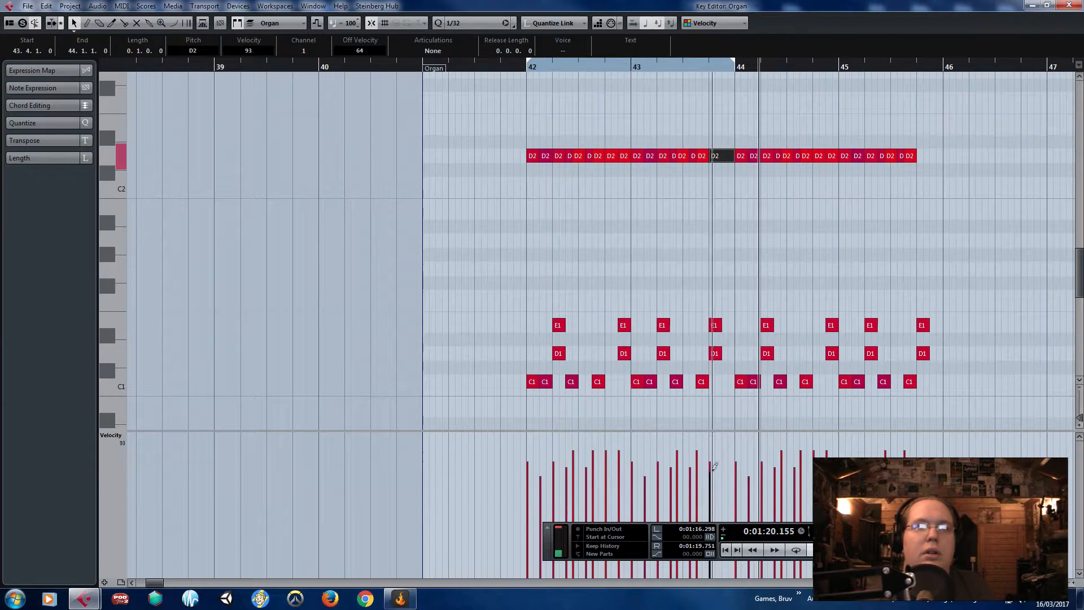
click(918, 69)
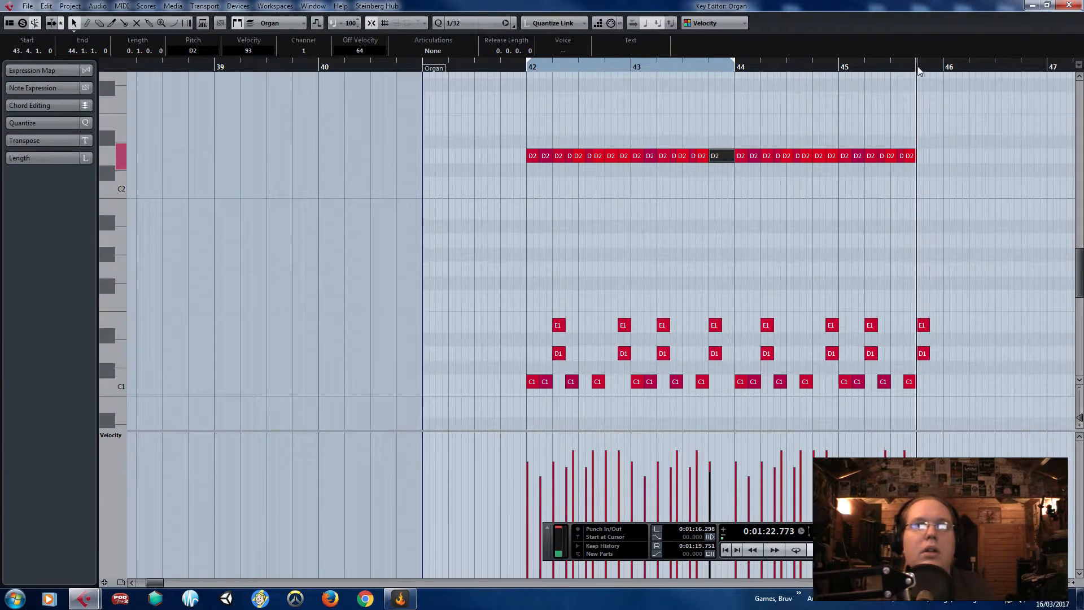
key(ctrl+v)
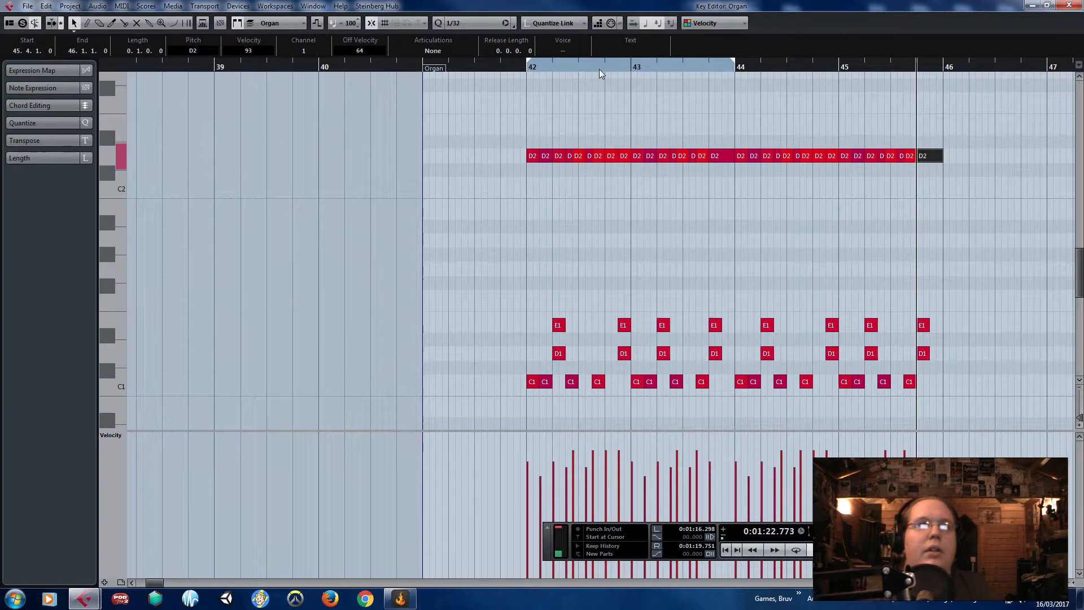
- Extend the right locator to bar 46 and play the four-bar groove from bar 42
click(521, 68)
key(space)
drag(734, 64, 945, 125)
click(976, 200)
scroll(816, 251, up, 2)
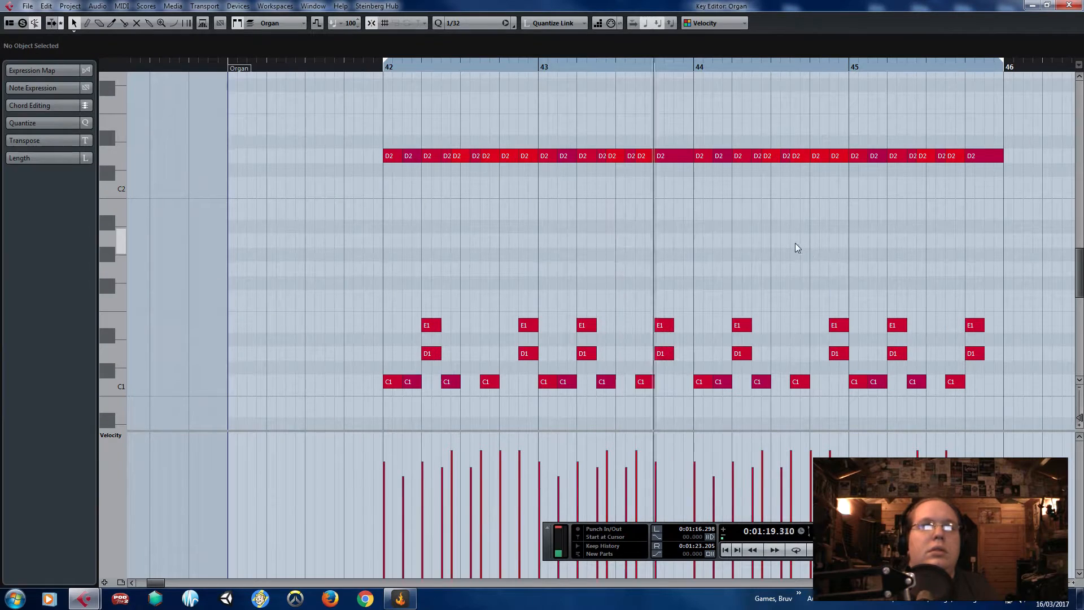
scroll(787, 240, down, 1)
scroll(937, 283, up, 1)
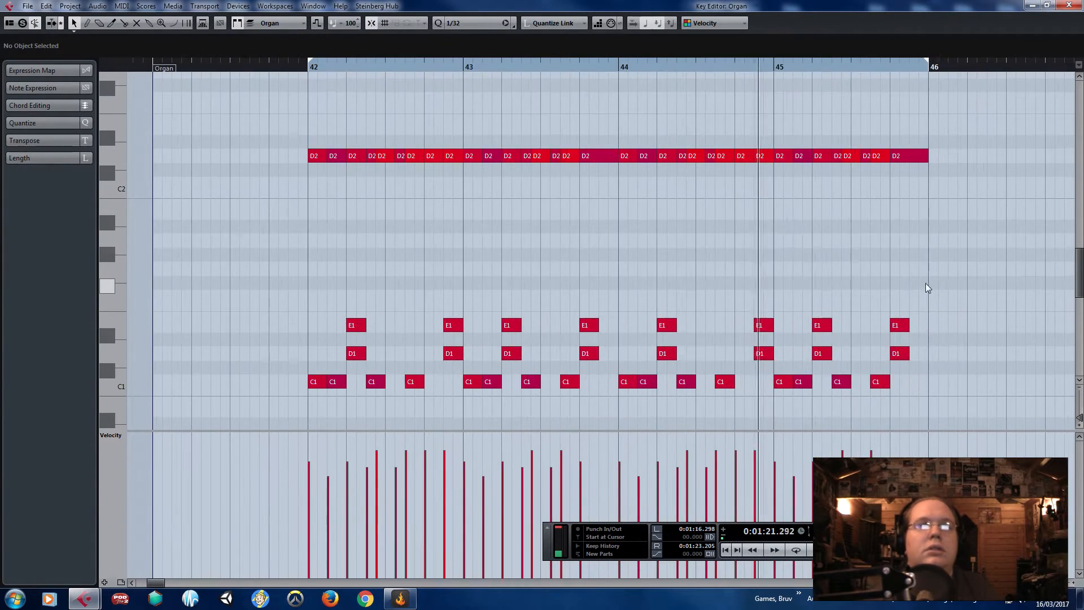
scroll(949, 272, up, 1)
scroll(908, 240, up, 2)
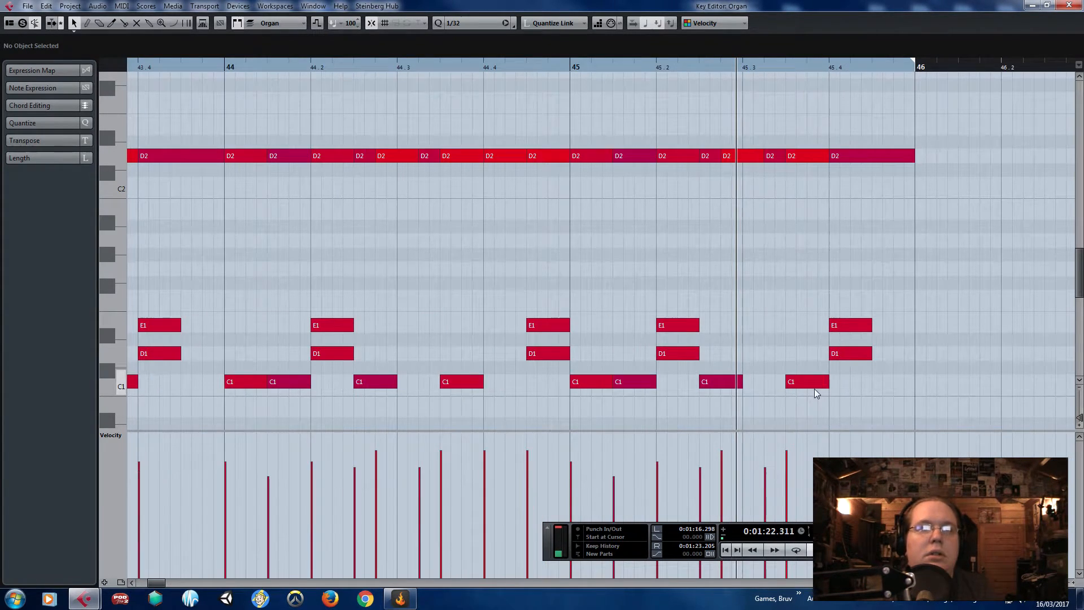
- Place E1 and D1 hits at 45.3.1 and 45.3.3, and delete the C1 note at 45.3.3
drag(829, 285, 763, 327)
key(ctrl+d)
key(ctrl+d)
key(ctrl+d)
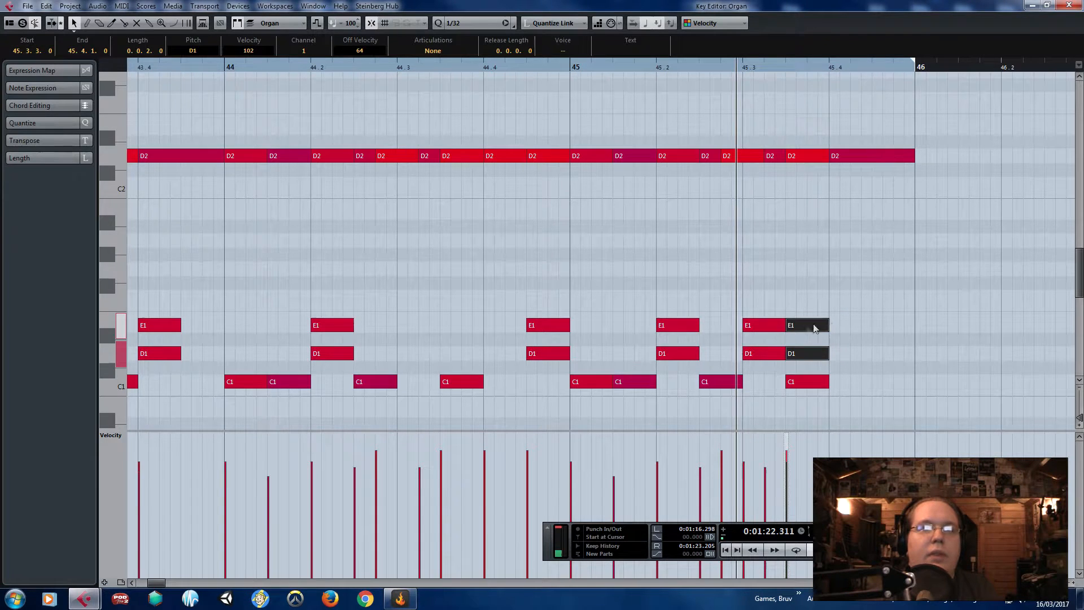
drag(830, 401, 812, 385)
key(Delete)
- Fill beat 45.4 with four E1 and D1 hits of length 0.0.1.0 at 45.4.1, 45.4.2, 45.4.3 and 45.4.4
drag(916, 301, 851, 366)
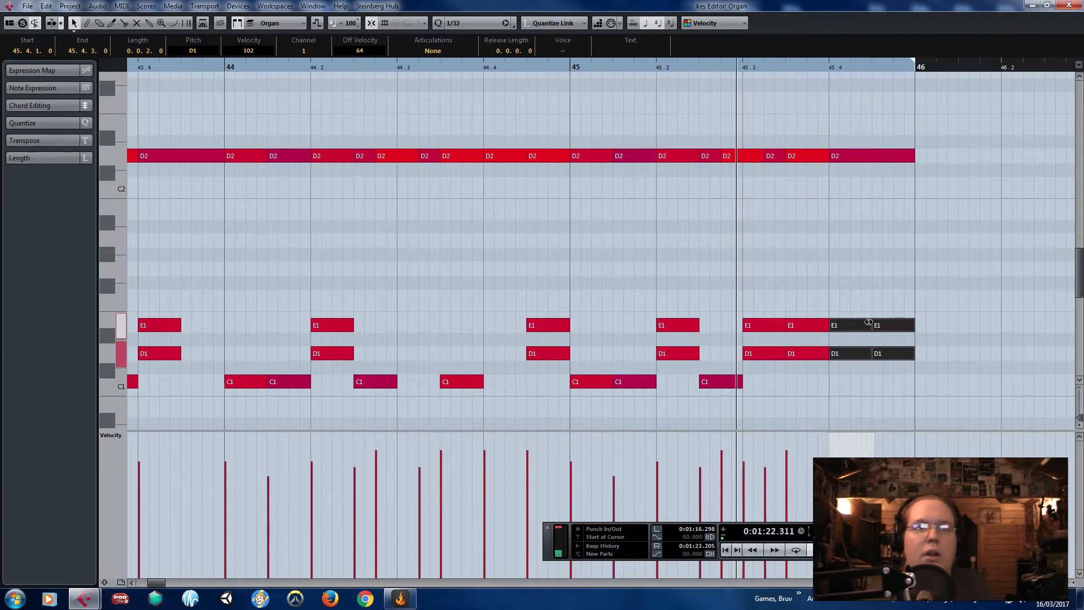
key(ctrl+d)
drag(905, 328, 861, 325)
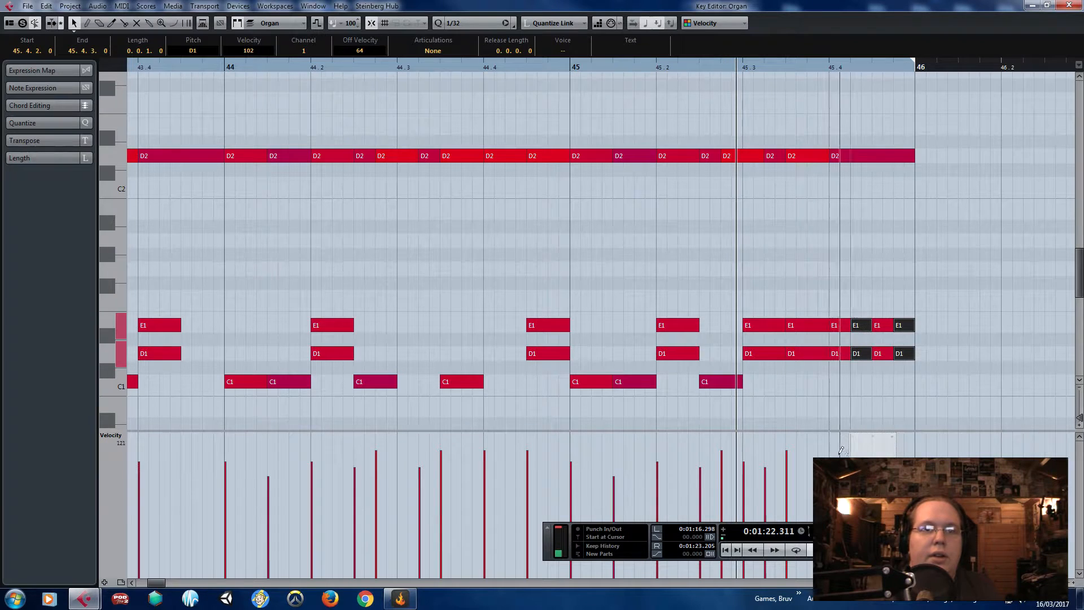
- Delete the D2 notes from 45.3.2 to the end of bar 45 and play the fill
drag(942, 109, 785, 167)
key(Delete)
click(891, 214)
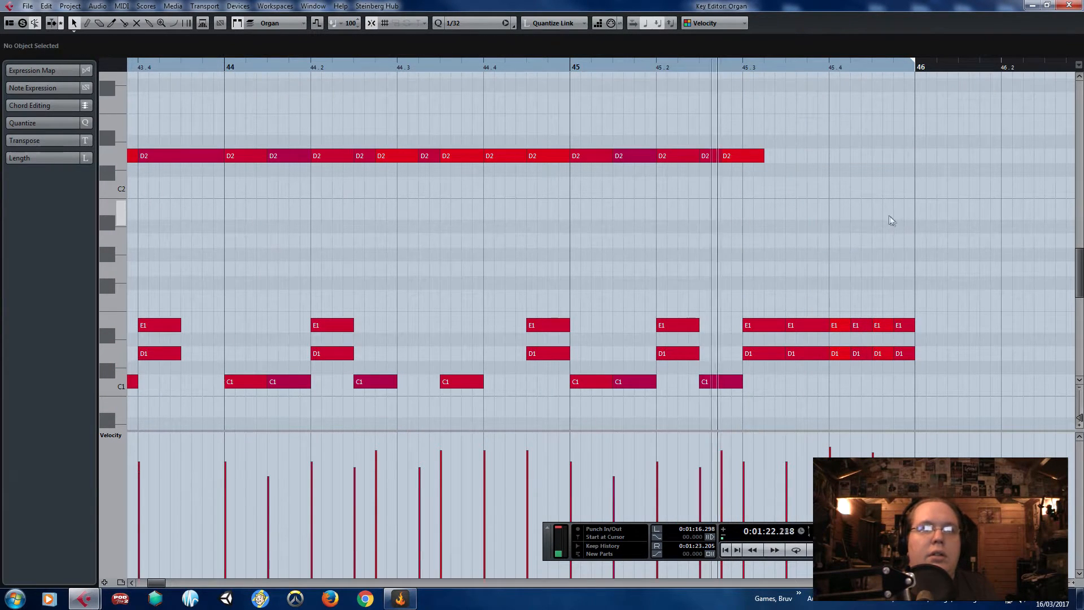
key(space)
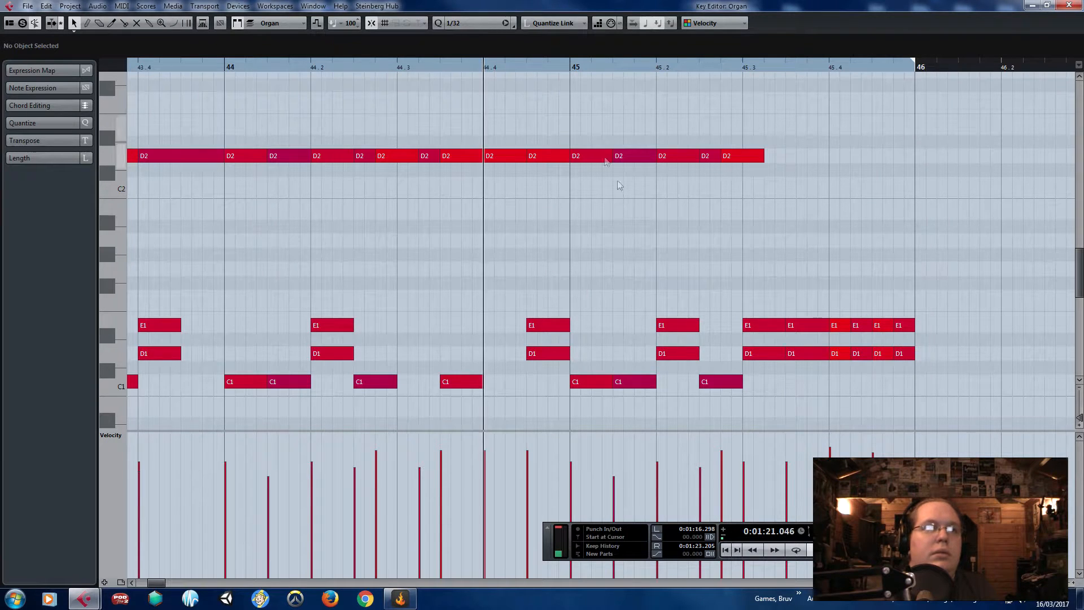
key(space)
scroll(706, 234, up, 2)
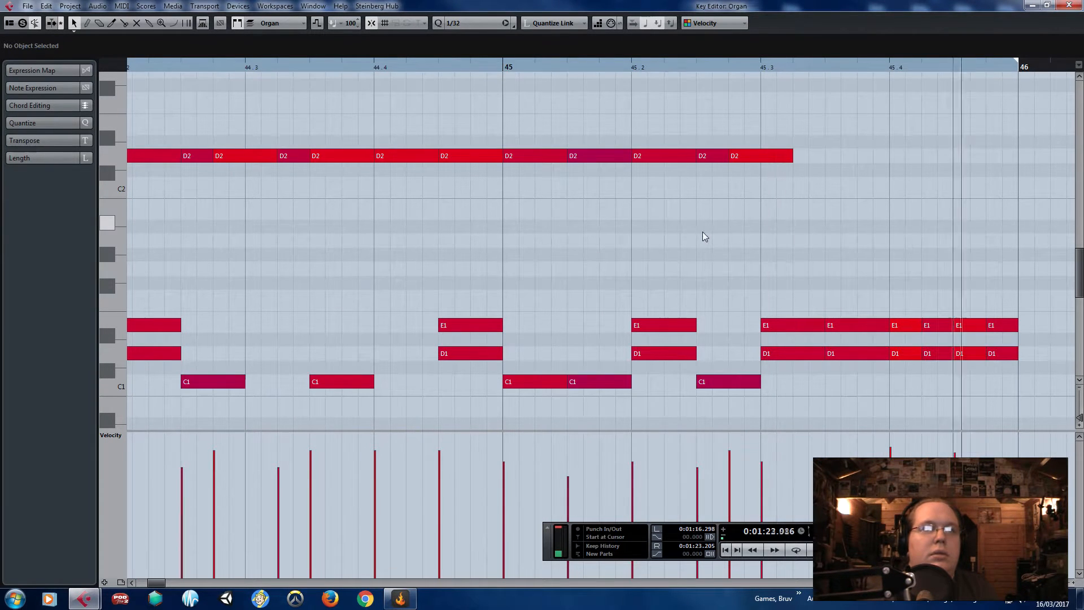
- Delete the E1 and D1 hit at 45.3.1 and listen to the end of the groove
drag(802, 280, 769, 384)
key(Delete)
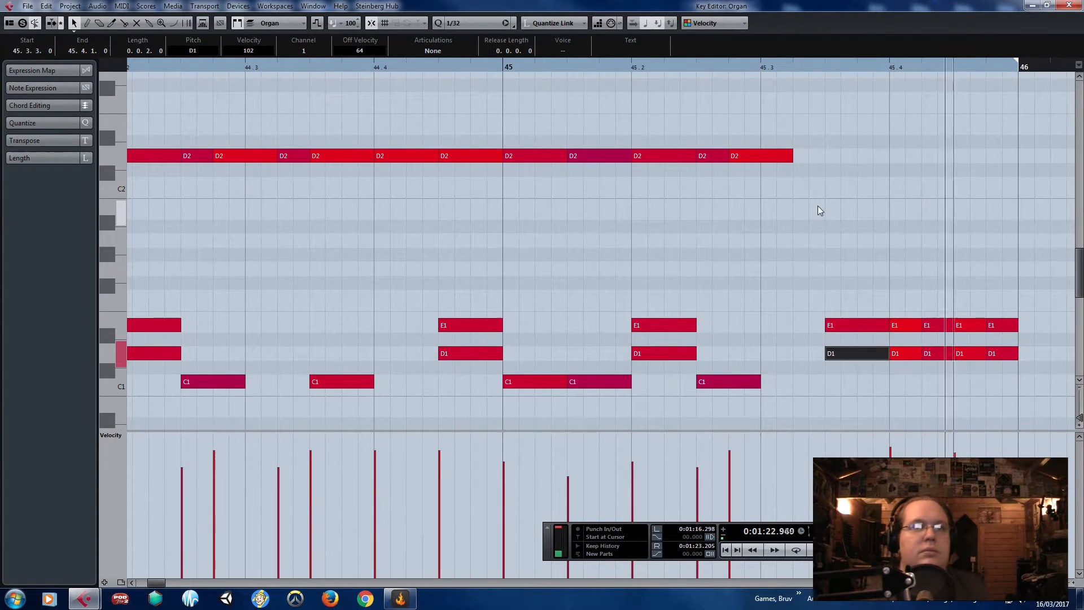
scroll(823, 210, down, 2)
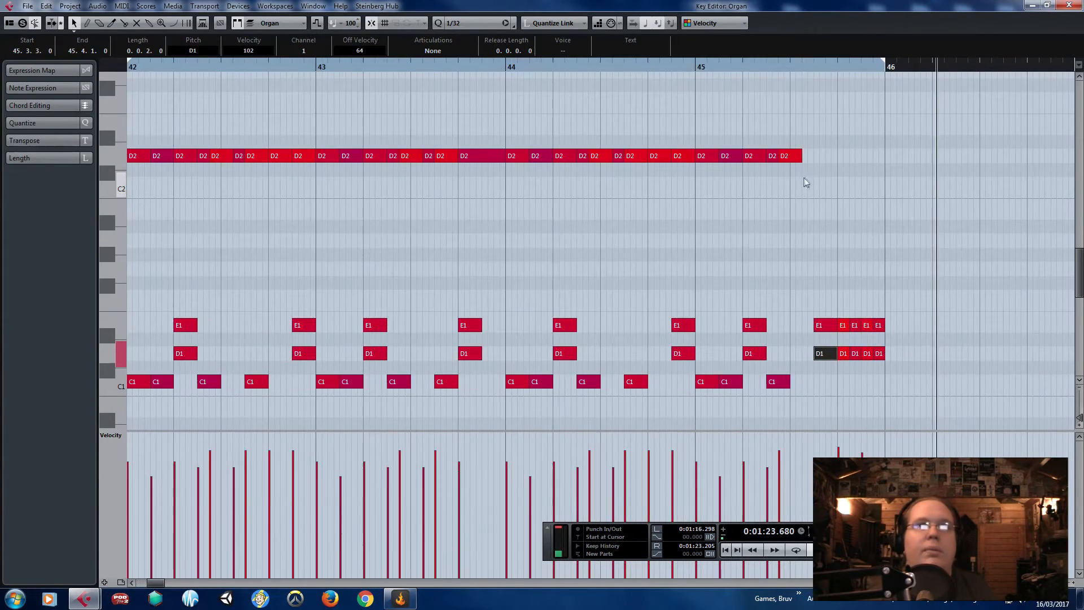
scroll(806, 182, down, 2)
- Try trimming the start of the Drums track's part to bar 42, and reopen the part in the Key Editor
key(Escape)
drag(607, 296, 638, 297)
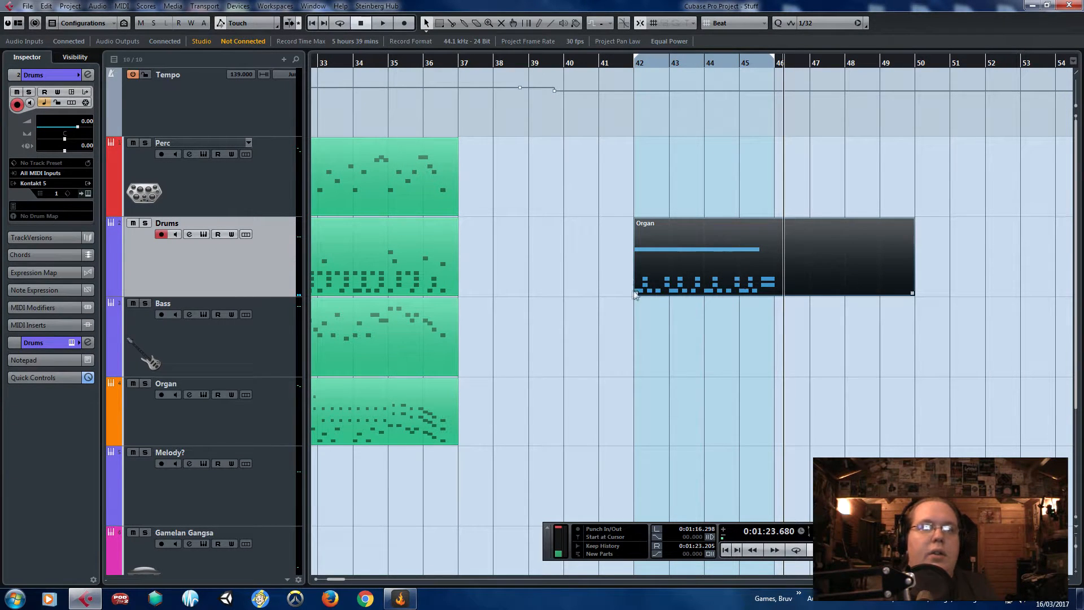
double_click(631, 292)
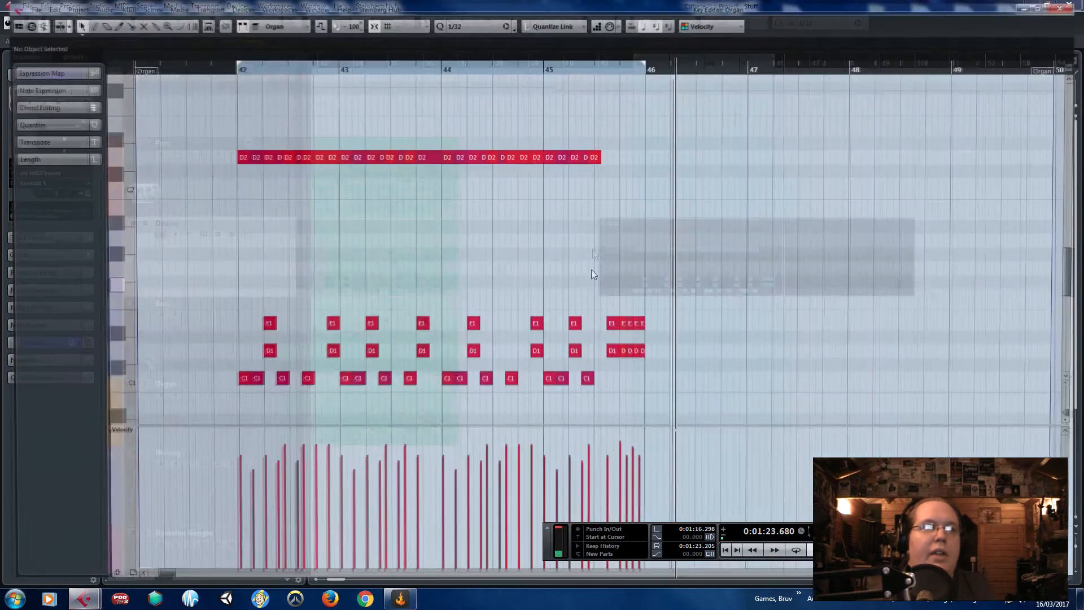
- Copy the first D2 note into bar 41 as F#1 notes at 41.3.1, 41.3.3, 41.4.1 and 41.4.3, and play them
key(Right)
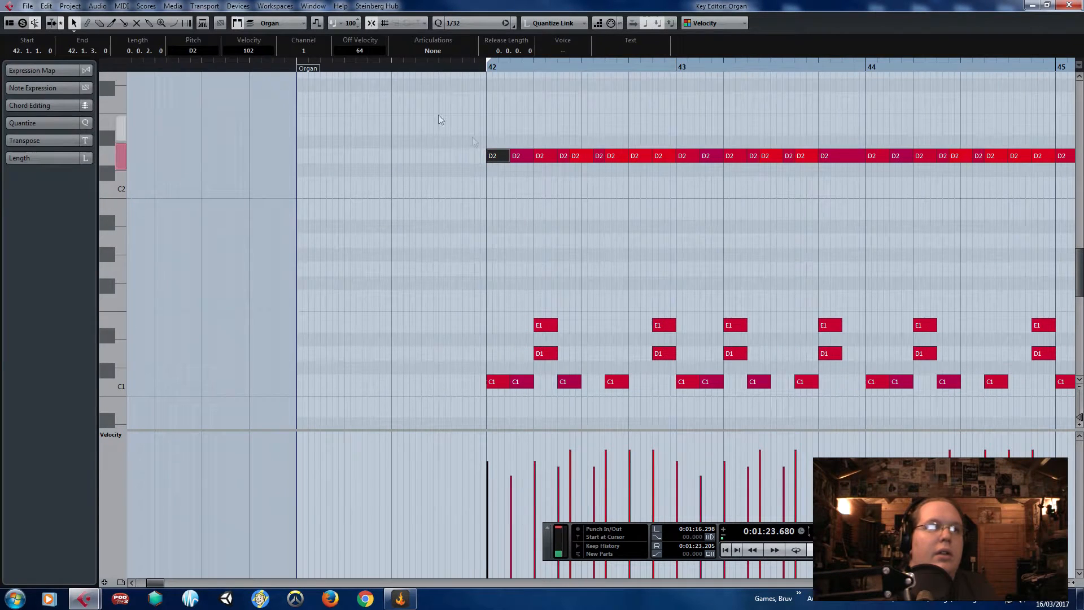
click(374, 67)
key(ctrl+v)
scroll(368, 212, up, 4)
drag(462, 216, 449, 287)
key(ctrl+d)
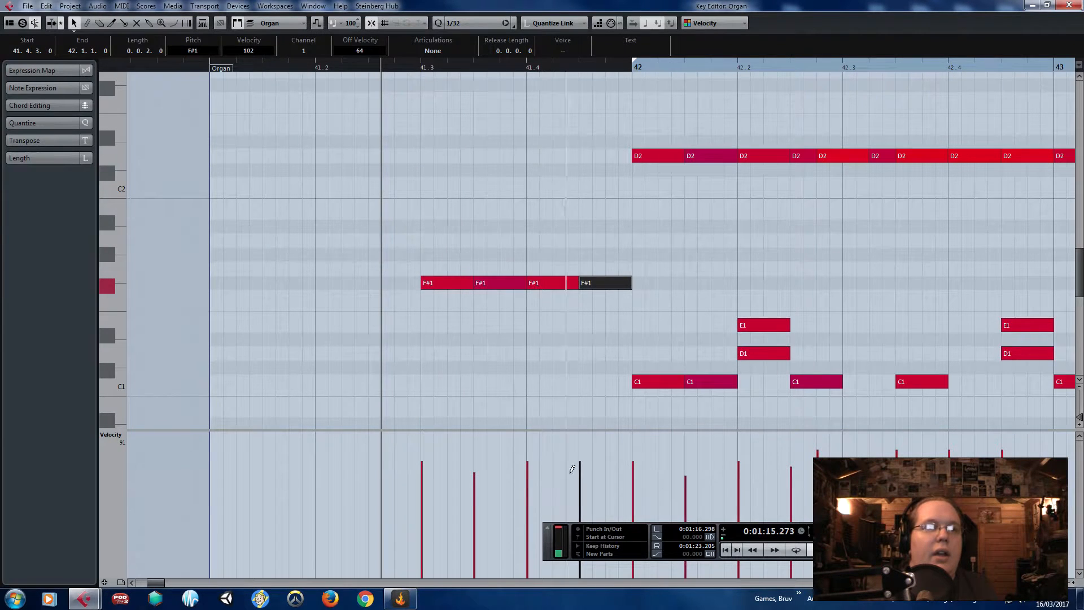
key(space)
click(534, 198)
key(space)
- Spread the four F#1 notes to 41.1.1, 41.2.1, 41.3.1 and 41.4.1, and play the count-in from bar 41
drag(437, 283, 247, 290)
drag(497, 284, 342, 287)
drag(550, 281, 446, 285)
drag(603, 284, 550, 284)
click(539, 221)
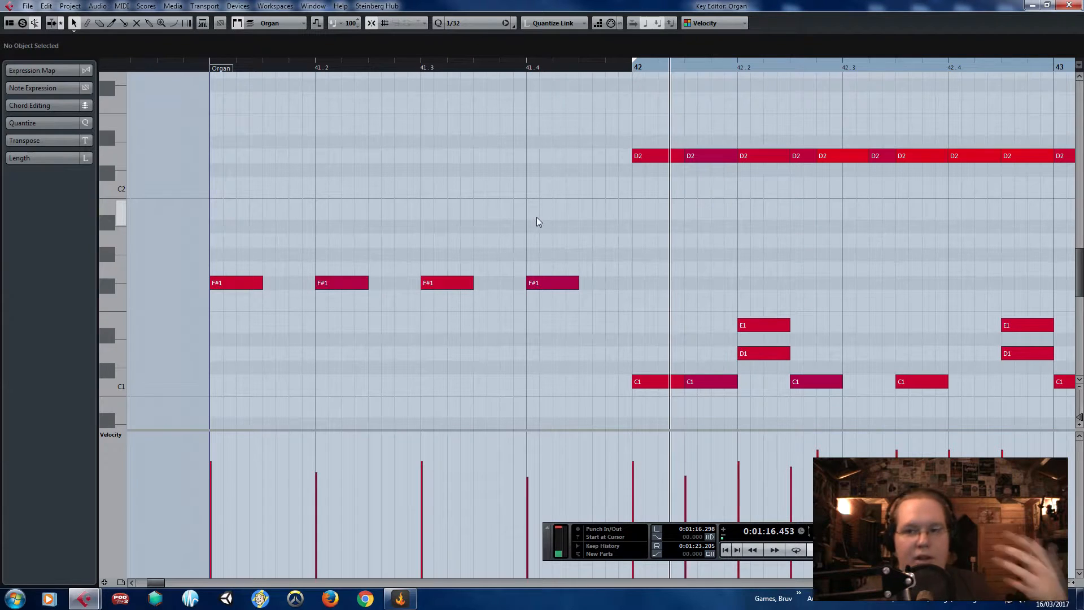
click(198, 68)
key(space)
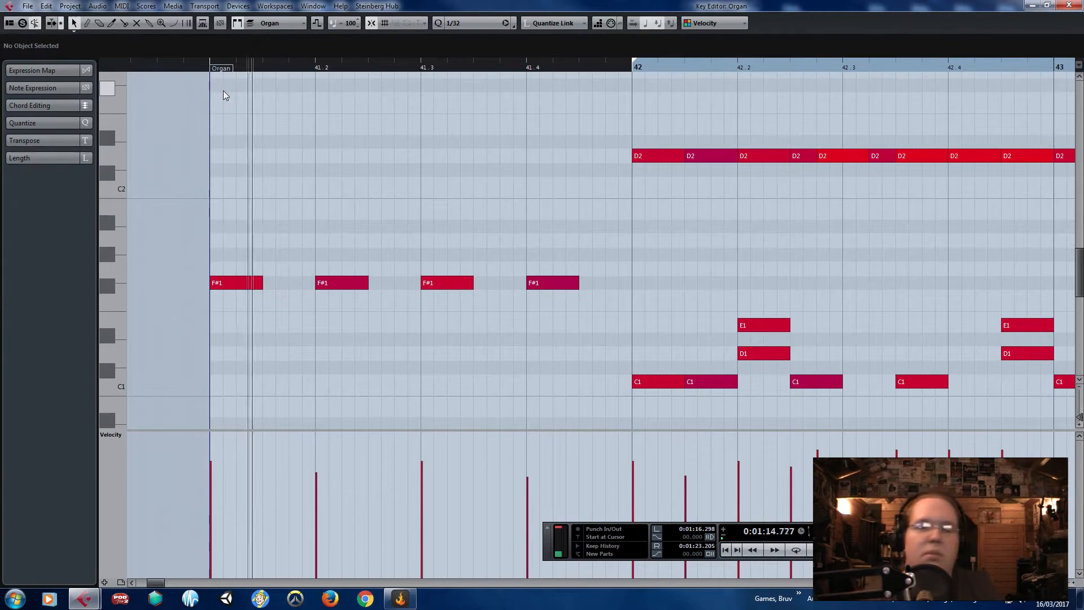
scroll(364, 170, down, 2)
scroll(410, 204, down, 3)
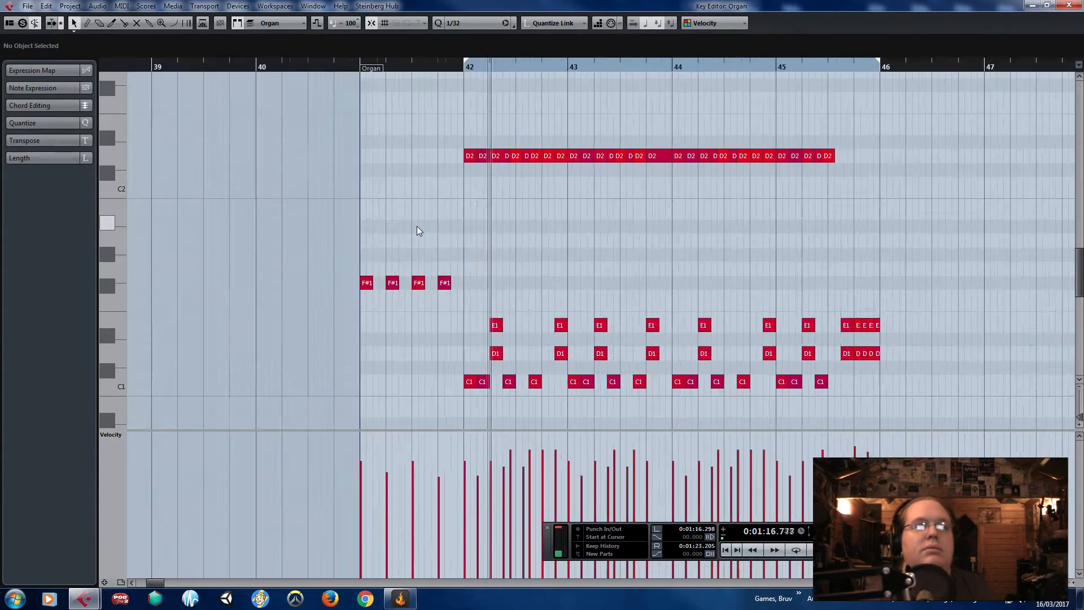
- Close the Key Editor and shorten the Drums track's part to end at bar 46
click(1070, 5)
click(720, 349)
drag(914, 292, 779, 300)
scroll(785, 318, up, 2)
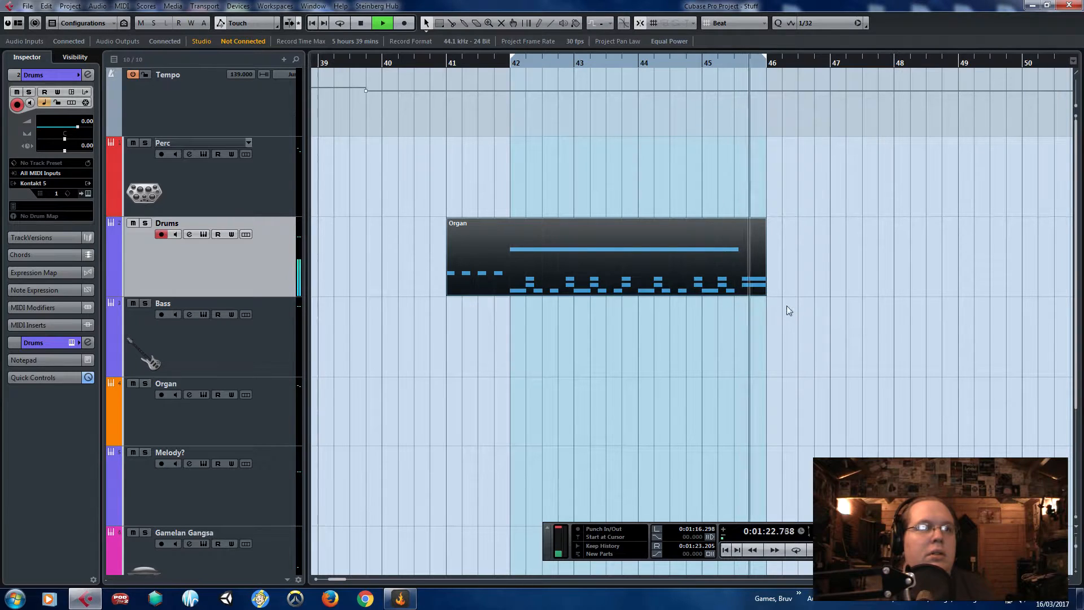
- Split the drum part at bar 42 and duplicate its four-bar groove section to bar 46
alt+click(515, 279)
key(space)
key(ctrl+d)
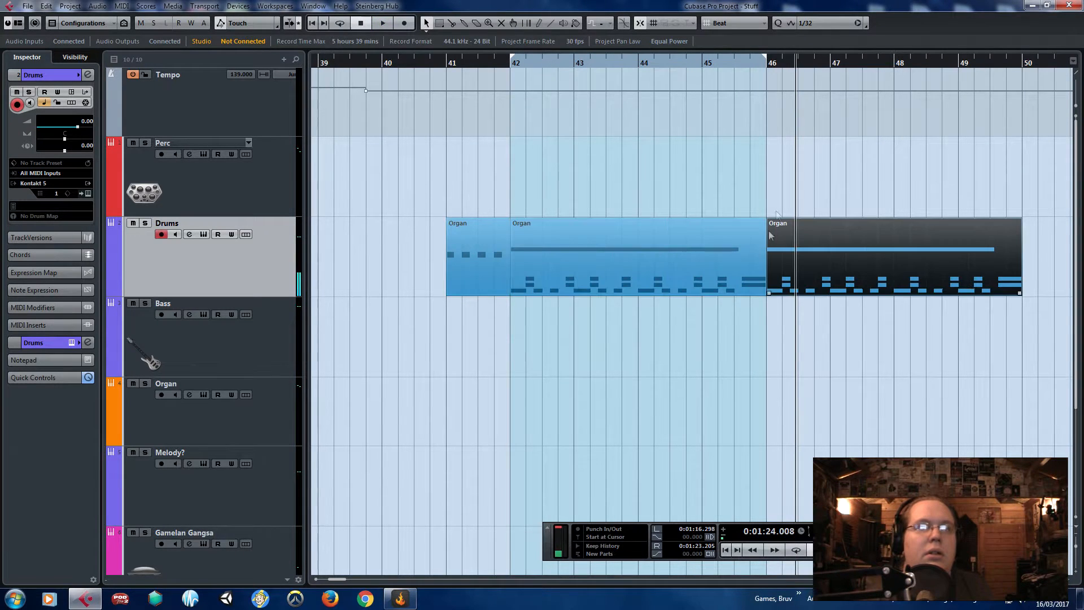
- Set the right locator to bar 50 and create a Bass track part from bar 42 to bar 50, opened in the Key Editor
drag(763, 64, 996, 110)
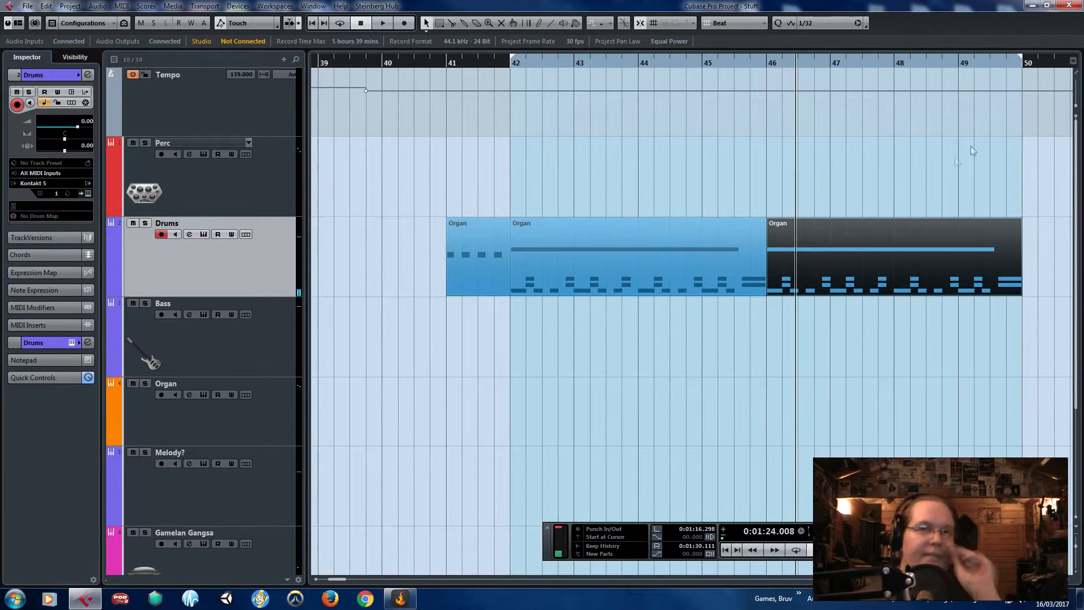
key(space)
click(666, 377)
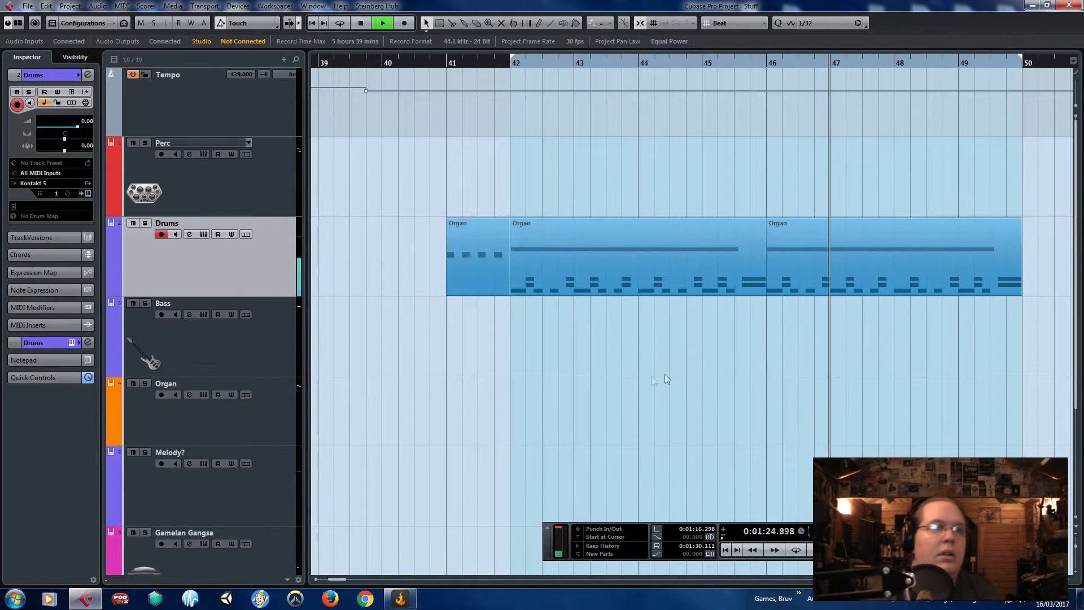
double_click(624, 378)
double_click(623, 374)
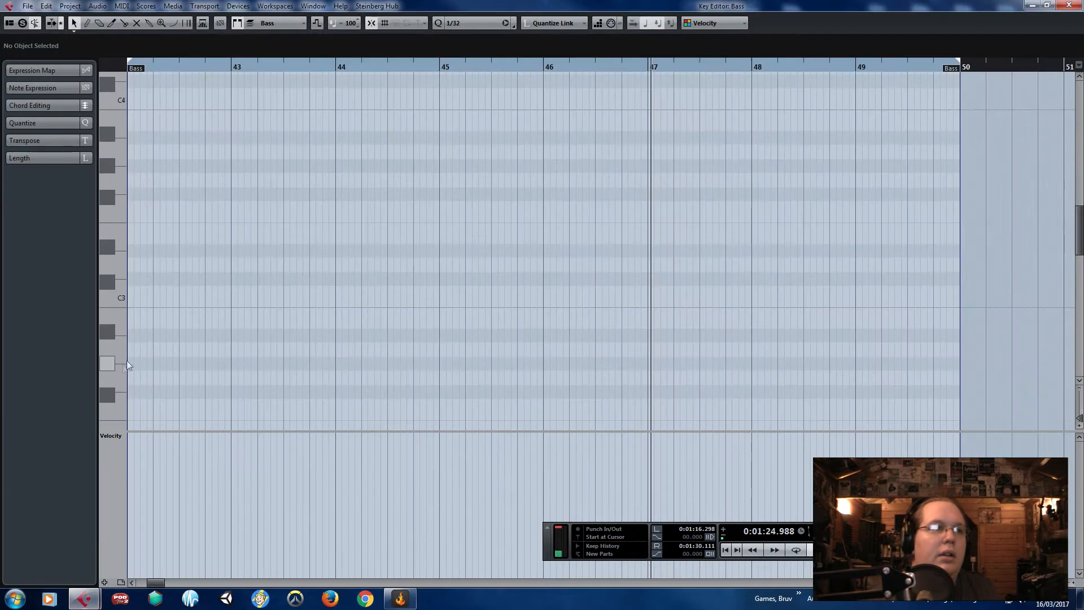
scroll(111, 376, down, 3)
scroll(109, 47, left, 2)
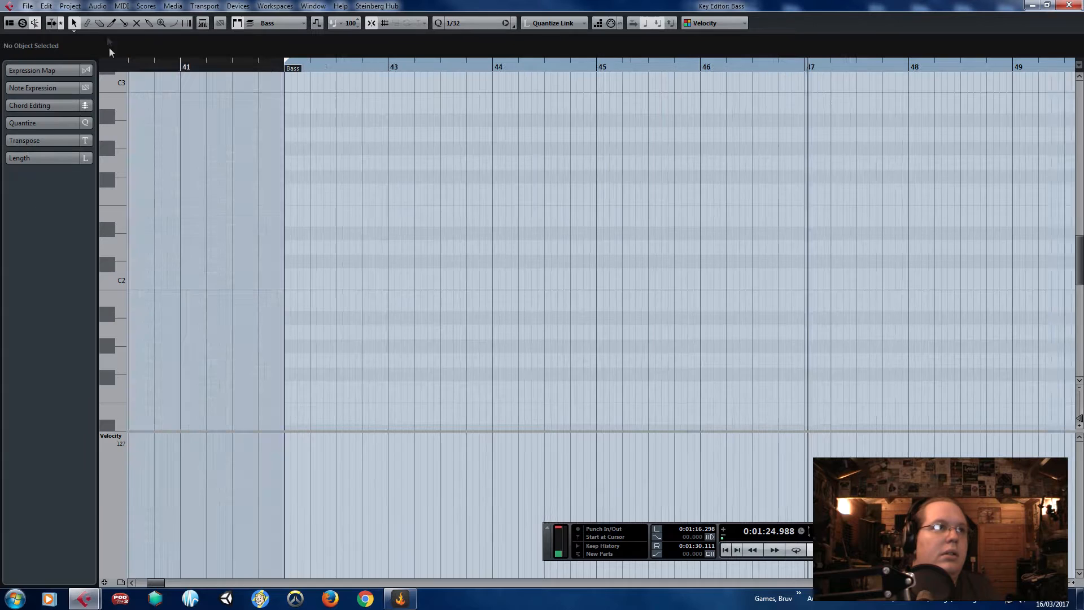
- Draw a D2 bass note of length 0.1.3.60, place it at 42.1.1 and play from bar 42
drag(289, 247, 336, 247)
key(1)
key(h)
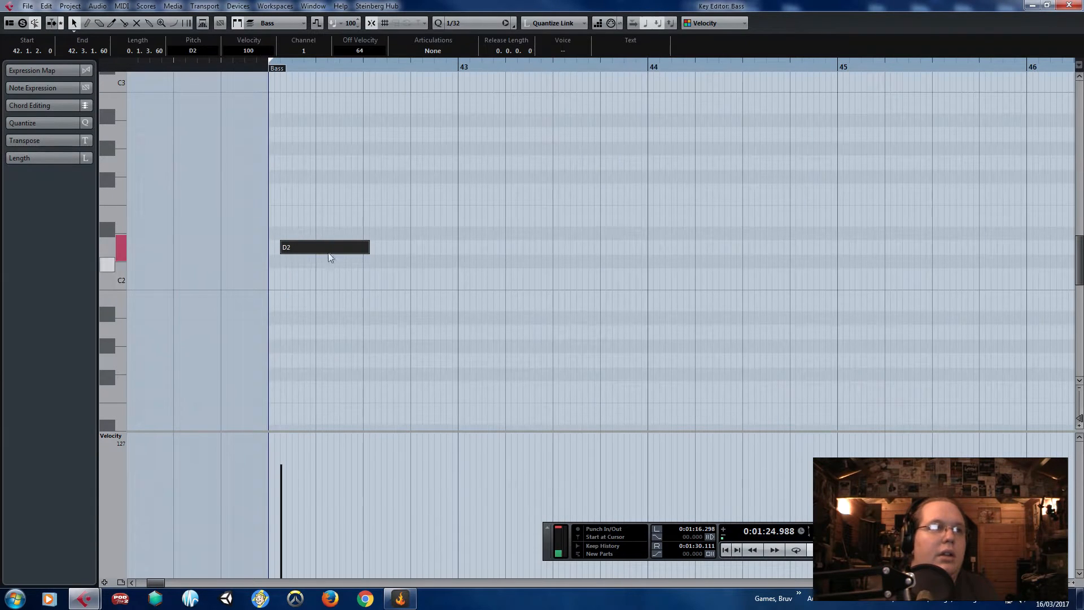
scroll(315, 228, down, 2)
click(272, 64)
key(space)
scroll(342, 253, up, 1)
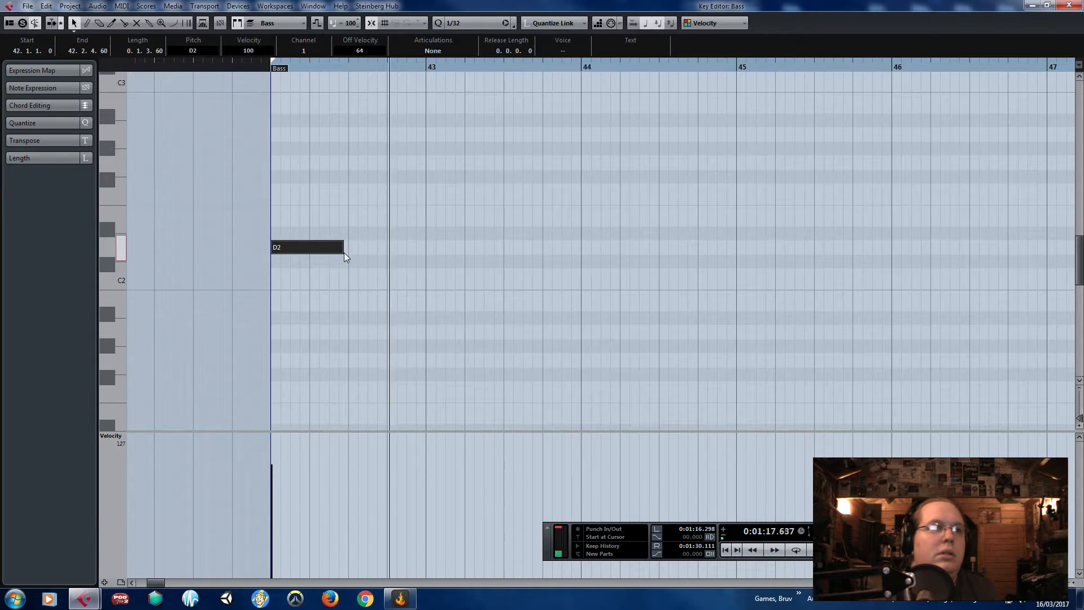
- Lengthen the first D2 note past 42.3 and add 0.0.2.0-long notes: D2 at 42.4.1, 43.1.1 and 43.2.1, C2 at 42.4.3
mouse_move(343, 254)
mouse_down()
mouse_move(526, 251)
mouse_move(444, 252)
mouse_move(461, 277)
mouse_up()
click(267, 65)
scroll(363, 252, up, 3)
key(ctrl+d)
key(ctrl+d)
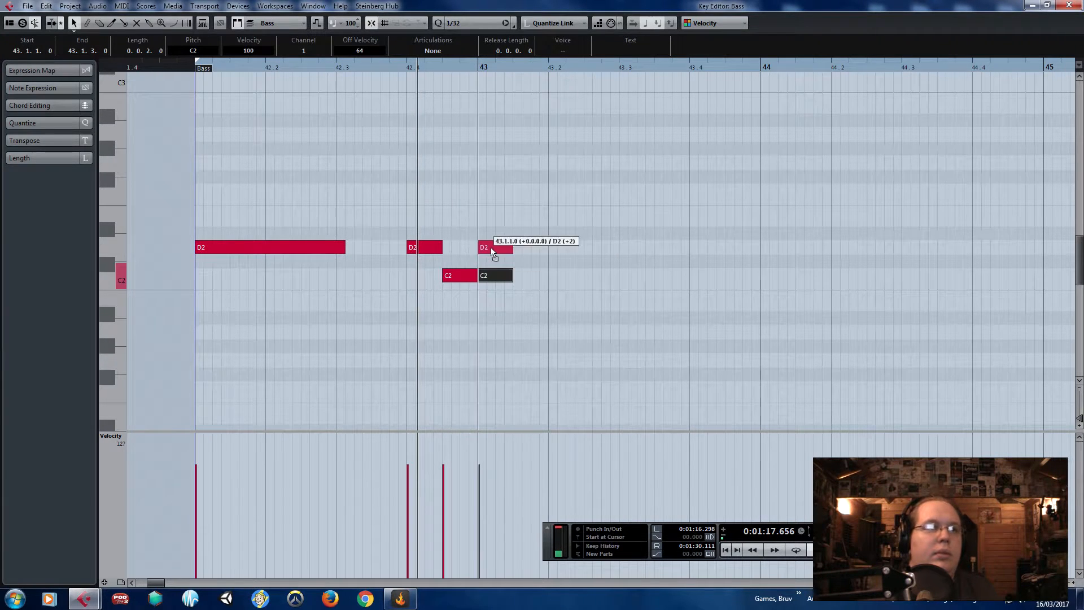
drag(556, 255, 563, 254)
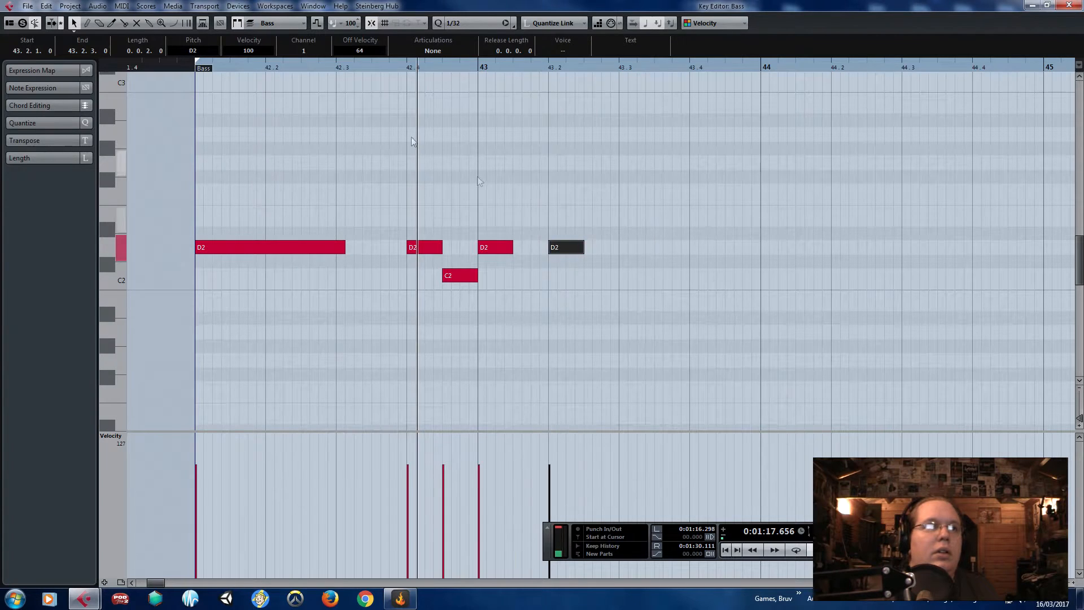
- Duplicate the D2 note at 43.2.1 to add 0.0.2.0-long notes F2 at 43.3.1 and G2 at 43.3.3
click(502, 160)
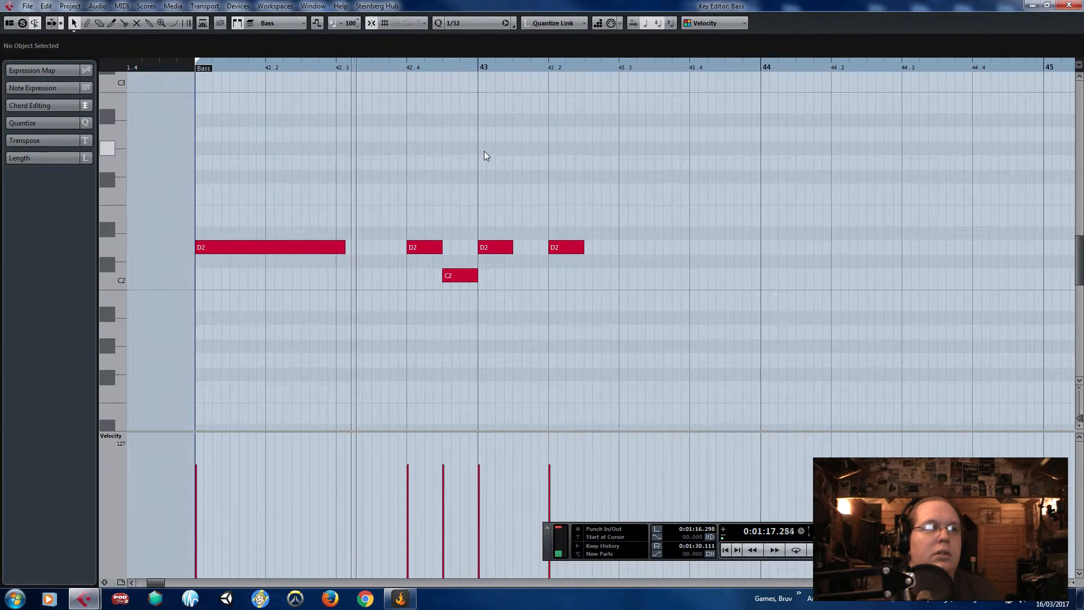
key(space)
click(574, 248)
key(ctrl+d)
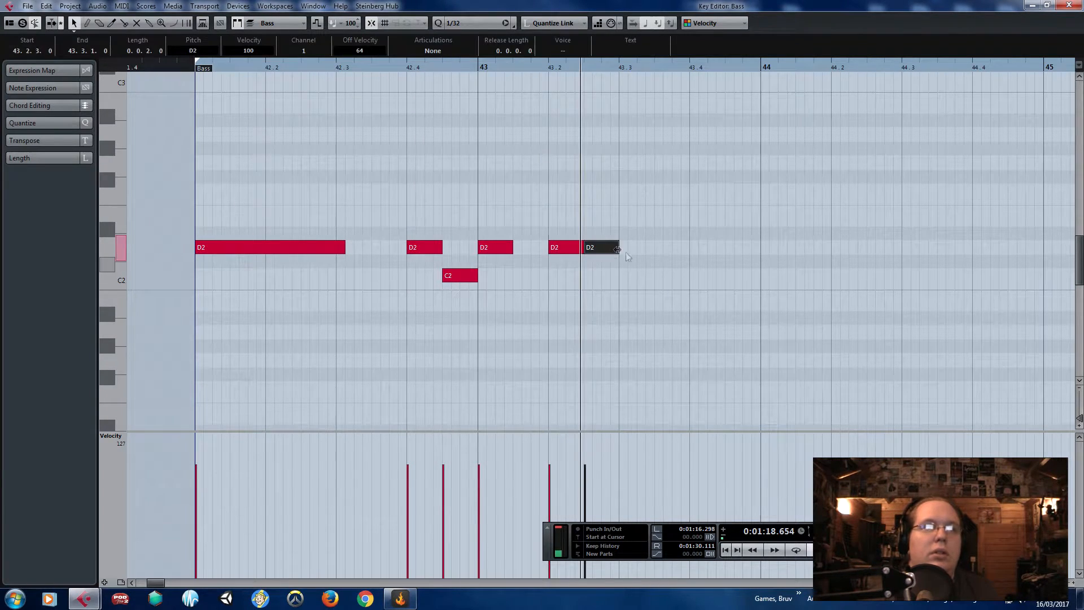
drag(605, 249, 642, 200)
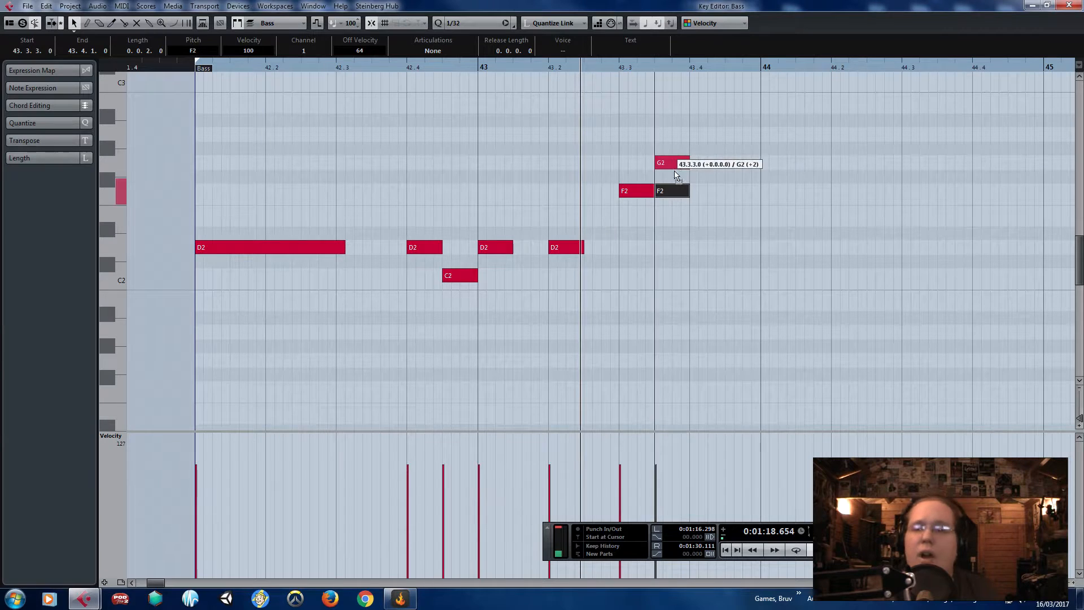
drag(677, 175, 677, 173)
click(769, 205)
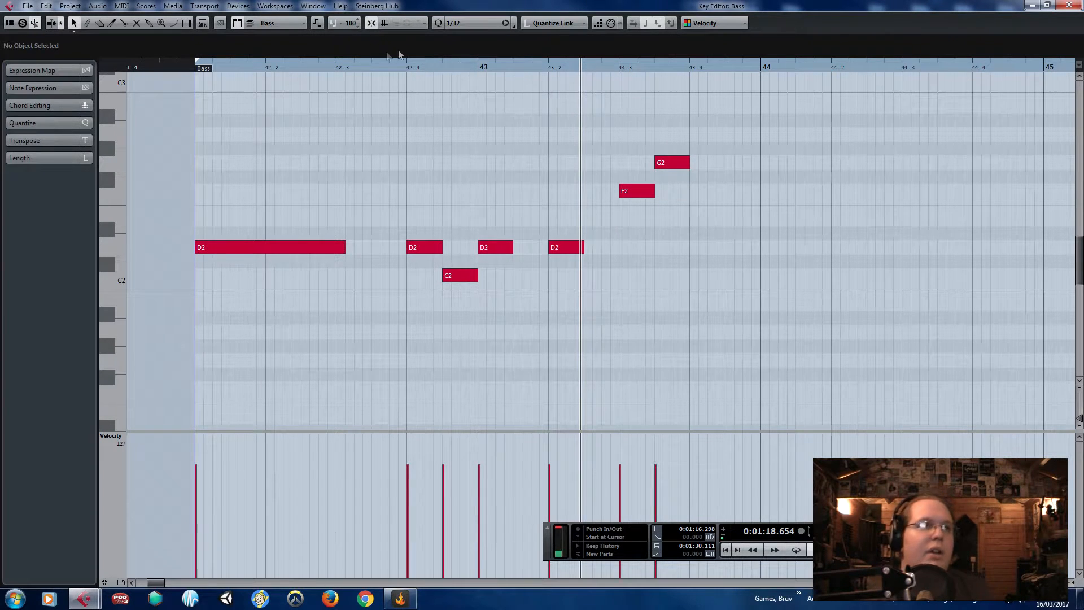
- Play the bass phrase from just before bar 42 and duplicate the whole two-bar phrase to bar 44
click(187, 69)
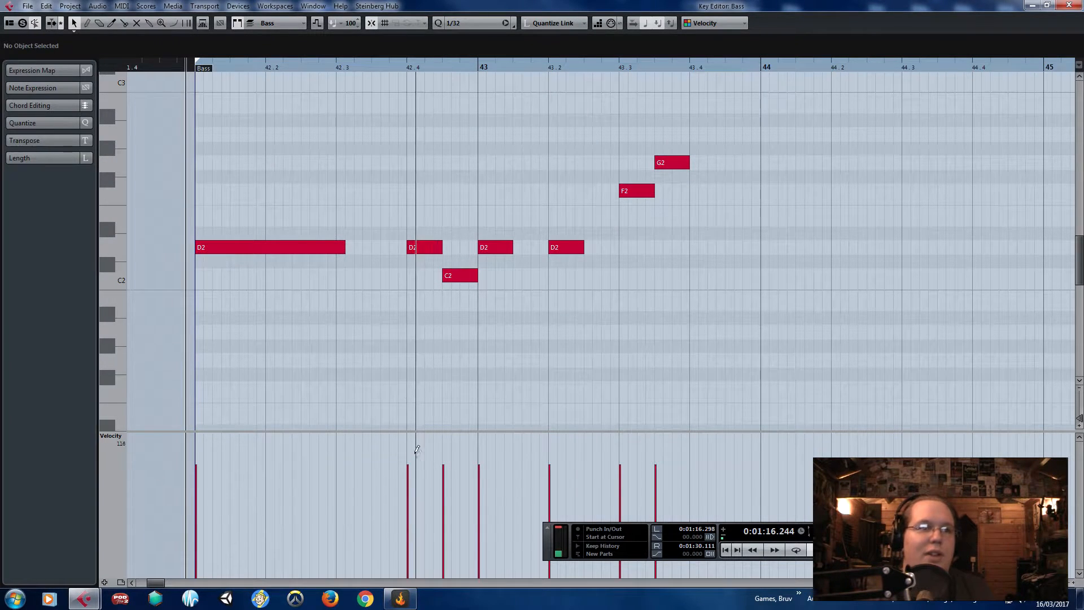
key(space)
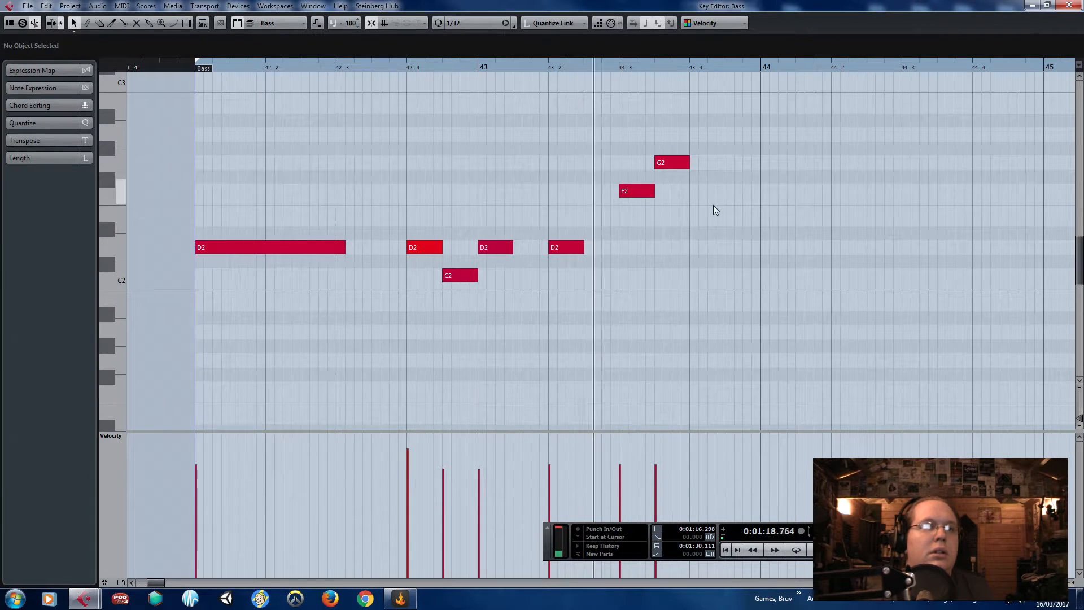
drag(840, 332, 291, 96)
key(ctrl+d)
drag(738, 252, 802, 250)
scroll(832, 295, down, 3)
key(space)
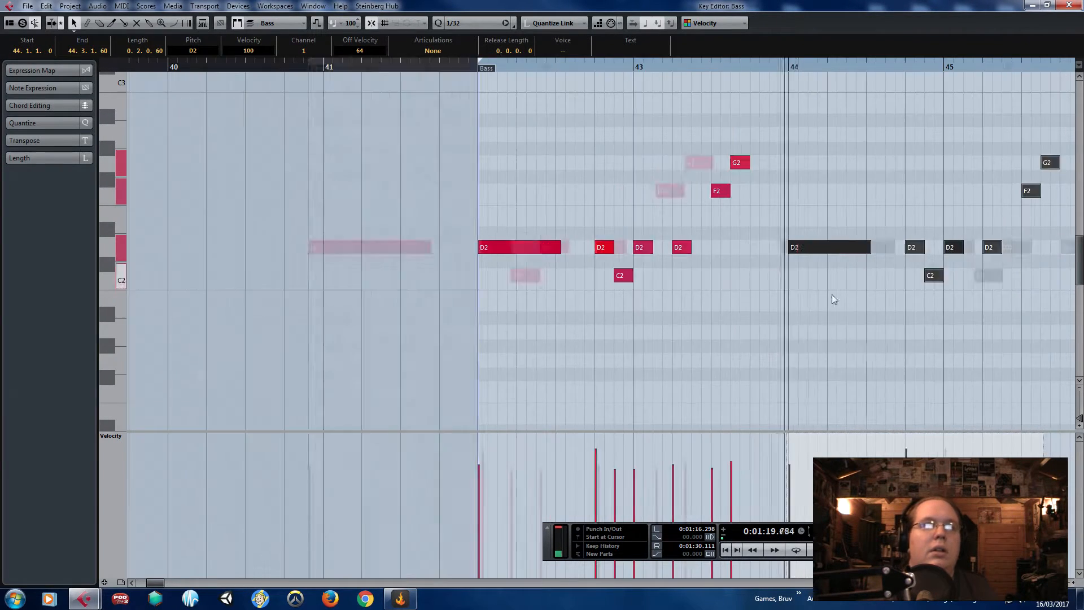
- Rework bar 45 of the copied phrase into short notes B1 at 45.1 and A1 at 45.2, and a B1 held from 45.3 to bar 46
drag(884, 345, 1075, 350)
key(h)
key(h)
key(h)
drag(858, 254, 849, 316)
click(911, 258)
drag(907, 342, 908, 342)
drag(1042, 282, 1078, 295)
drag(844, 192, 958, 304)
drag(958, 238, 863, 156)
- Play back the reworked bass phrase, replaying its ending from just before 44.4
click(396, 65)
key(space)
key(g)
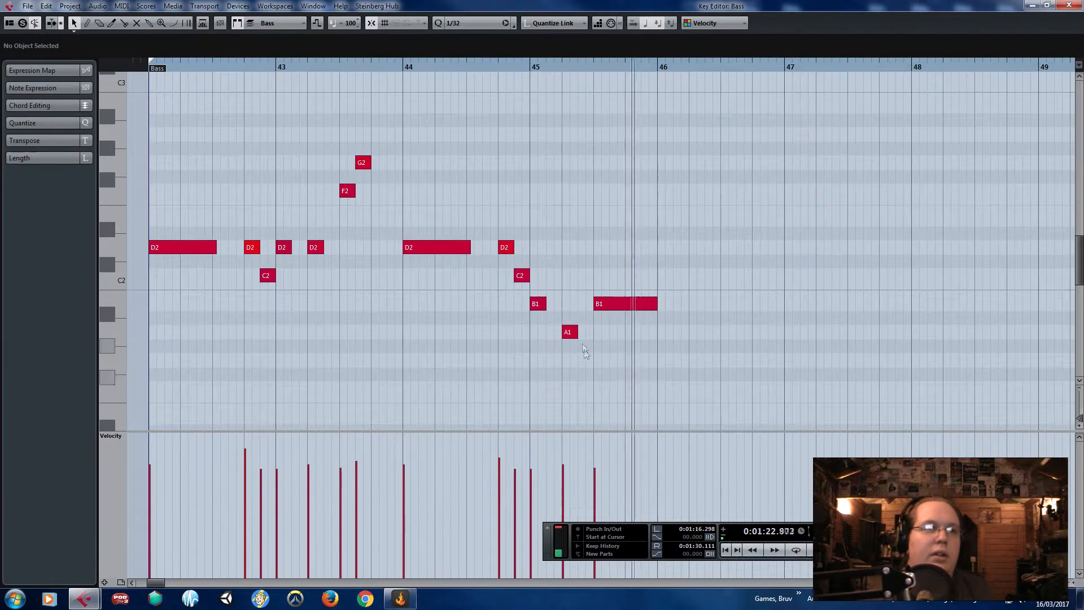
key(h)
click(425, 69)
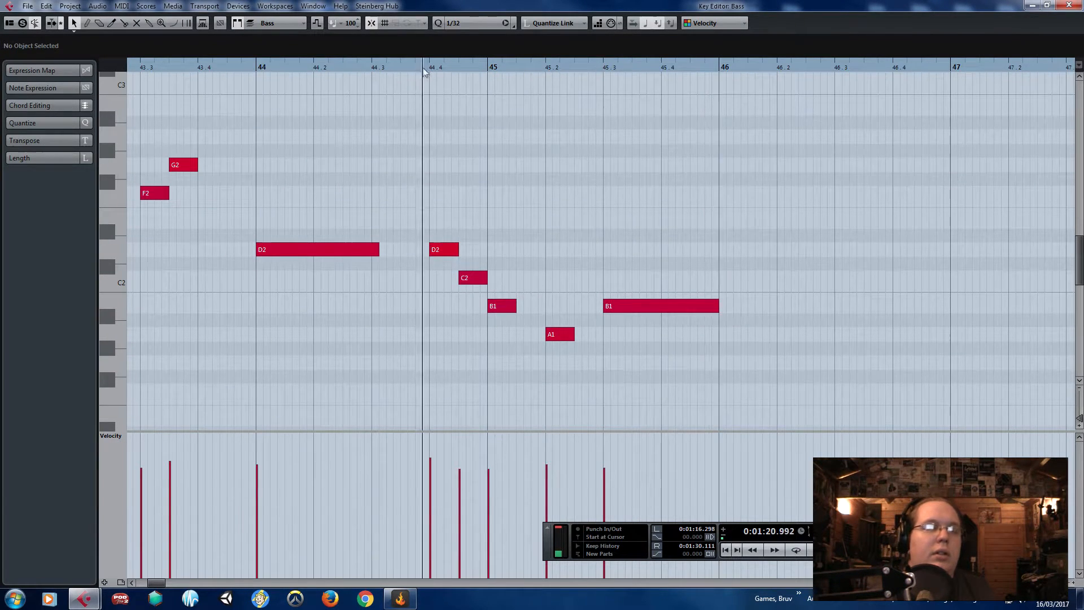
key(h)
key(h)
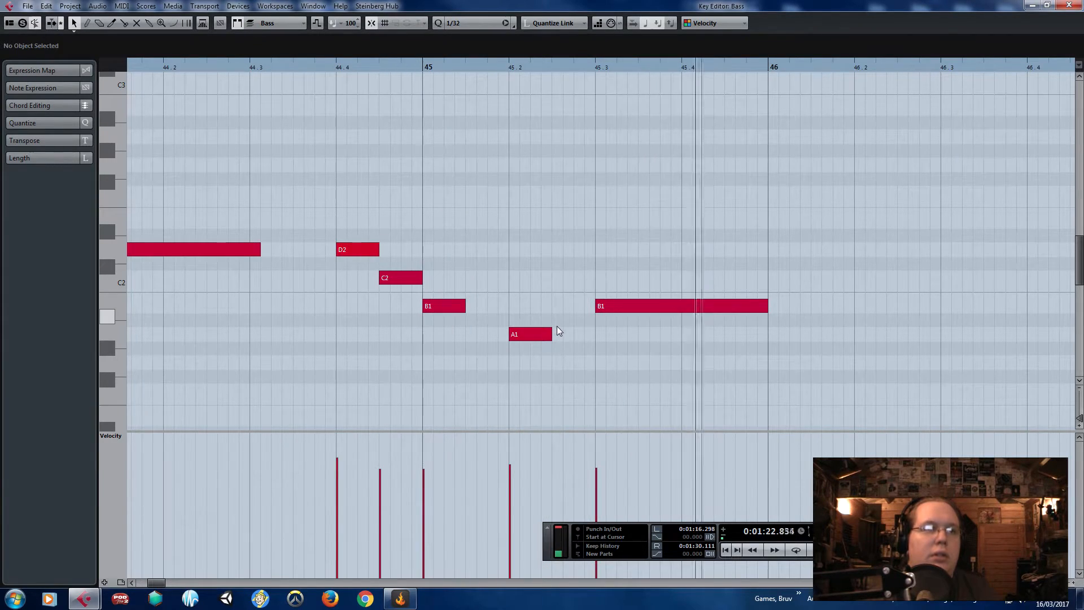
key(g)
key(g)
key(g)
- Duplicate the four-bar bass line to bar 46 and close the Key Editor
drag(721, 377, 207, 129)
key(ctrl+d)
key(h)
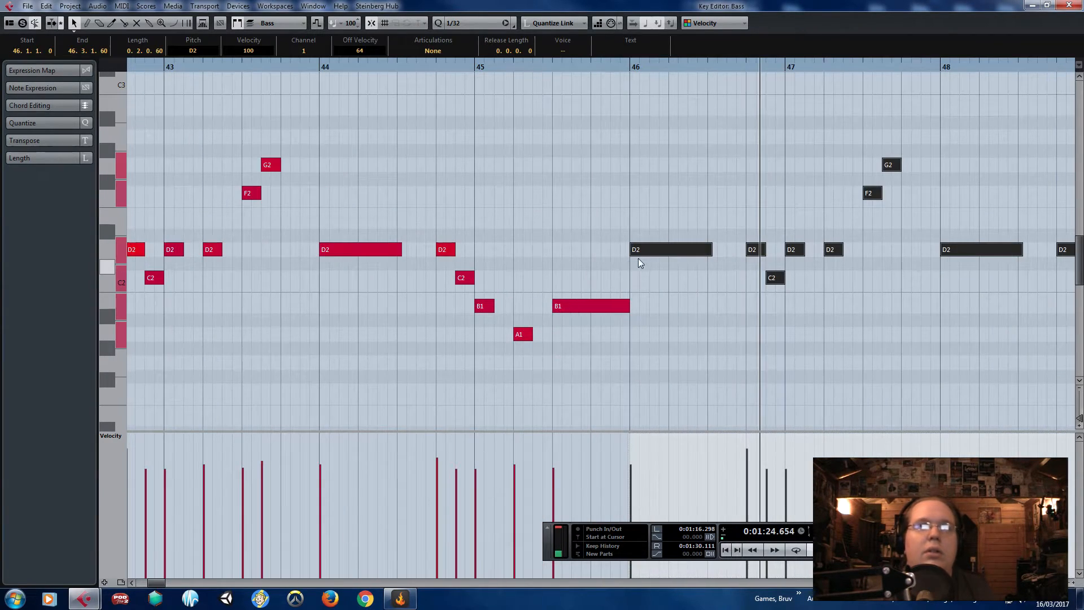
click(1066, 5)
key(g)
key(g)
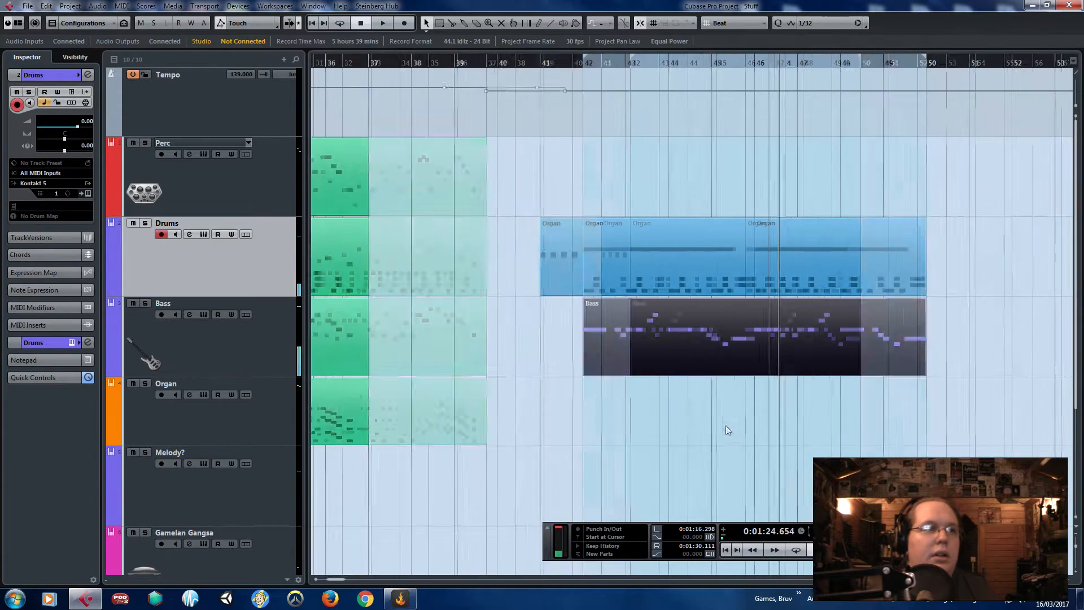
- Duplicate the Organ track and delete all parts on the Copy of Organ track
scroll(706, 429, down, 2)
scroll(680, 435, up, 2)
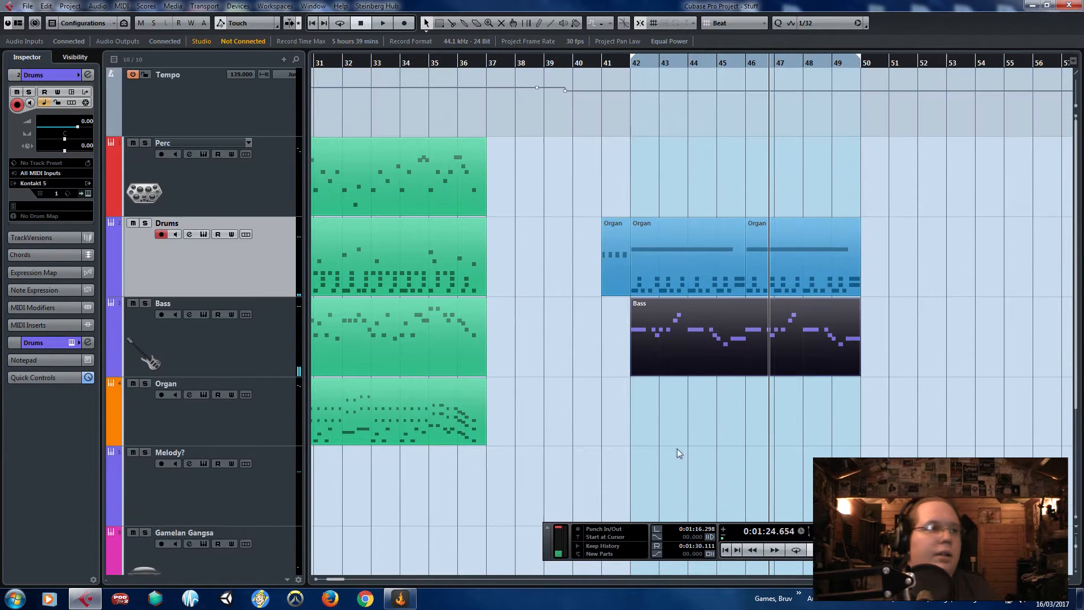
scroll(706, 435, down, 2)
click(737, 418)
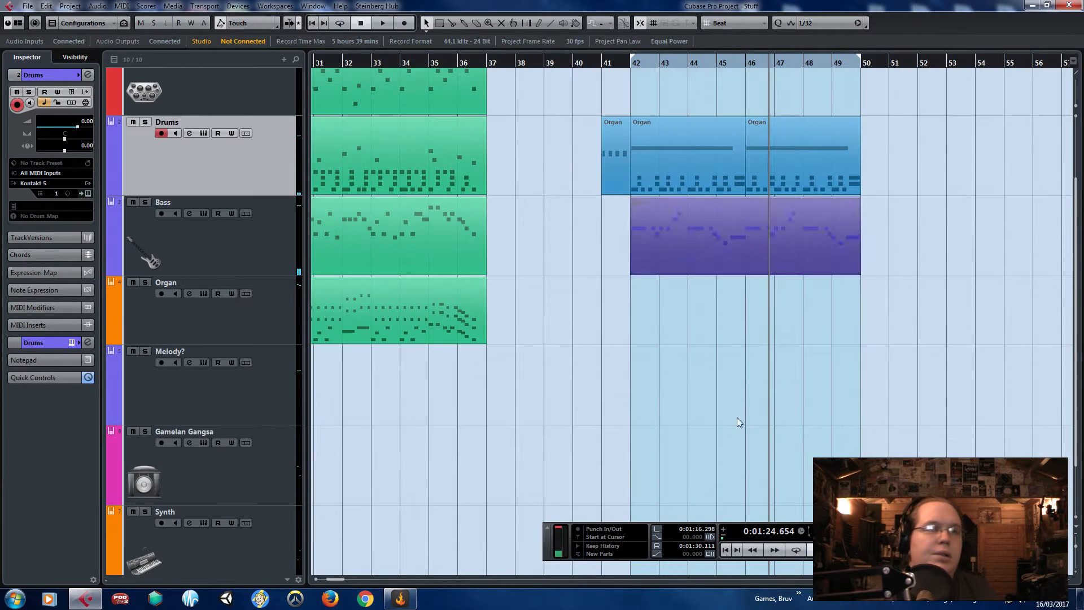
click(278, 330)
key(ctrl+d)
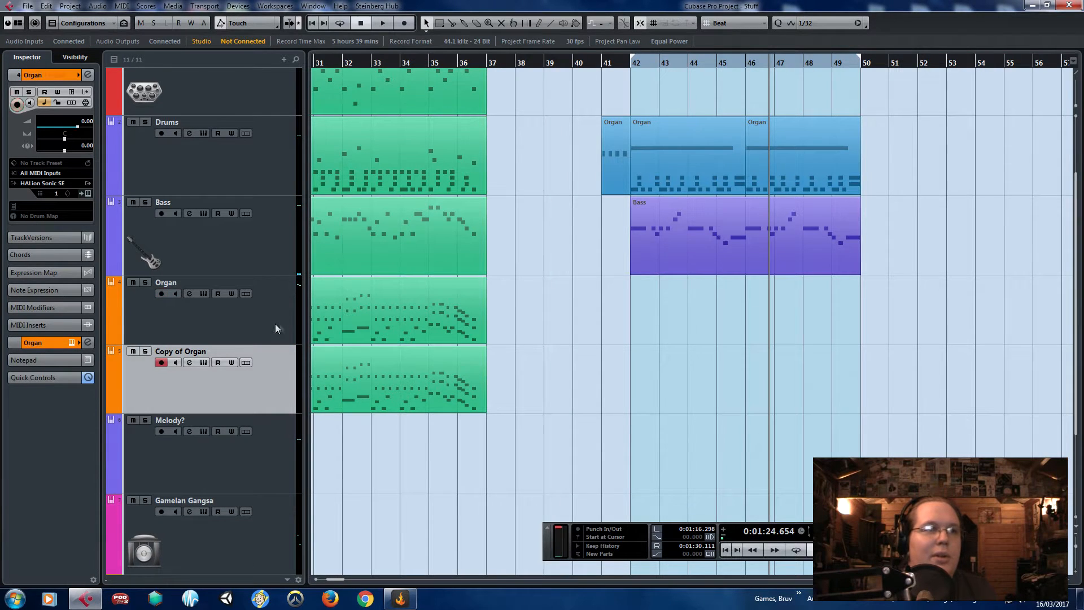
scroll(487, 405, down, 5)
drag(369, 316, 351, 386)
key(Delete)
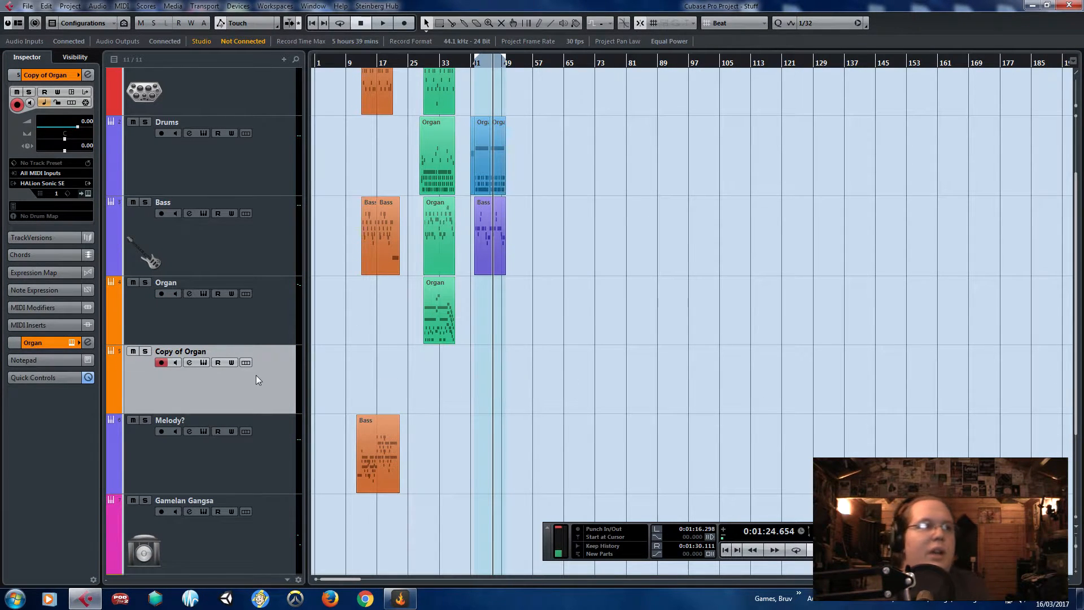
- Find koto in the HALion Sonic SE presets, load [GM 108] Koto for the Copy of Organ track and close the instrument
click(88, 193)
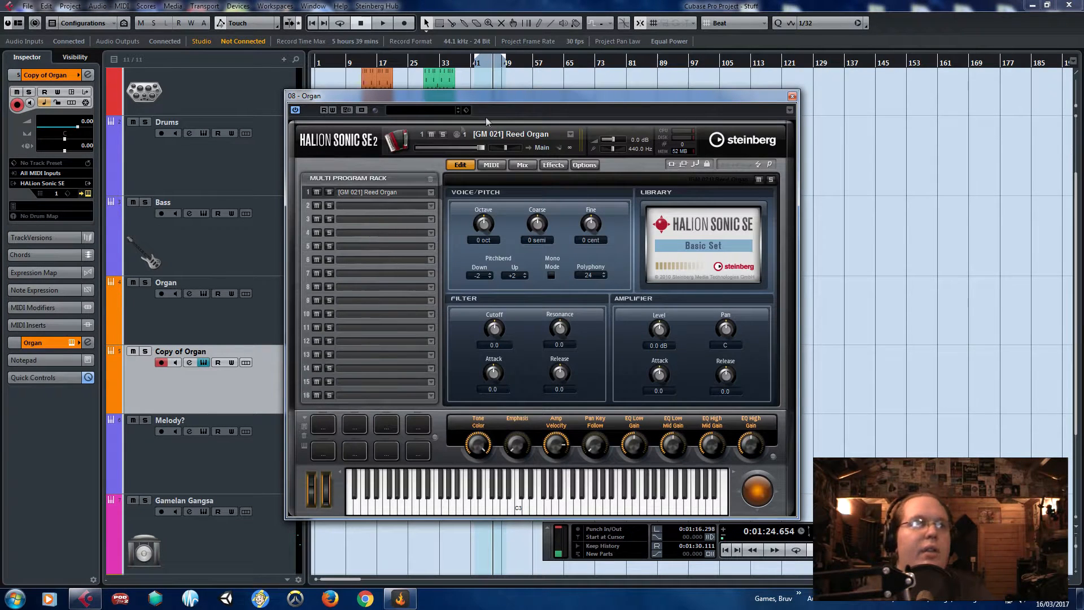
click(422, 111)
click(503, 158)
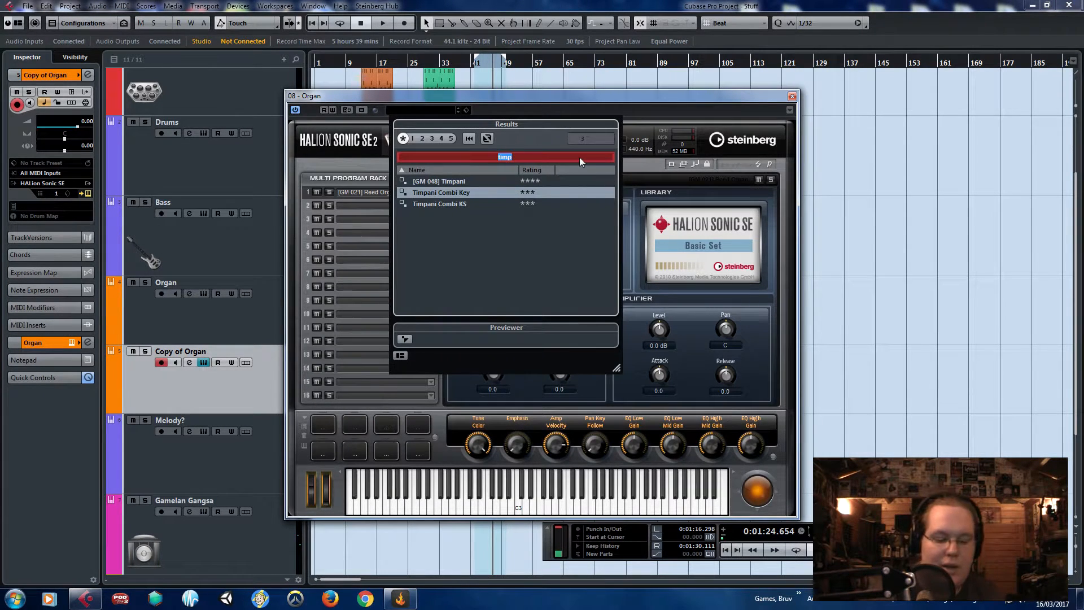
text(koto)
double_click(452, 182)
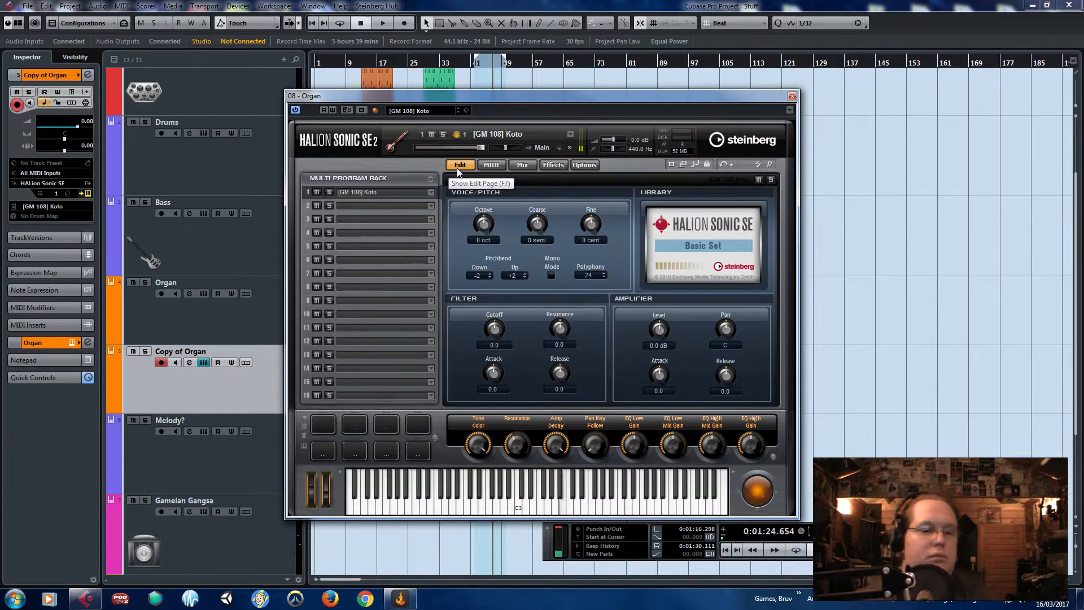
click(793, 96)
- Place a copy of the purple Bass part on the Organ track at bar 42 and open it in the Key Editor
scroll(637, 218, up, 5)
drag(394, 317, 666, 321)
click(587, 270)
key(ctrl+v)
drag(646, 373, 551, 306)
double_click(550, 306)
- Delete every note in the copied part except the first D2 and raise that note to C3
scroll(553, 245, down, 4)
drag(902, 355, 449, 106)
key(Delete)
scroll(433, 204, up, 2)
drag(401, 250, 407, 81)
- Move the copied part down to the Copy of Organ track and reopen it in the Key Editor with its note selected
click(1069, 5)
drag(556, 313, 555, 382)
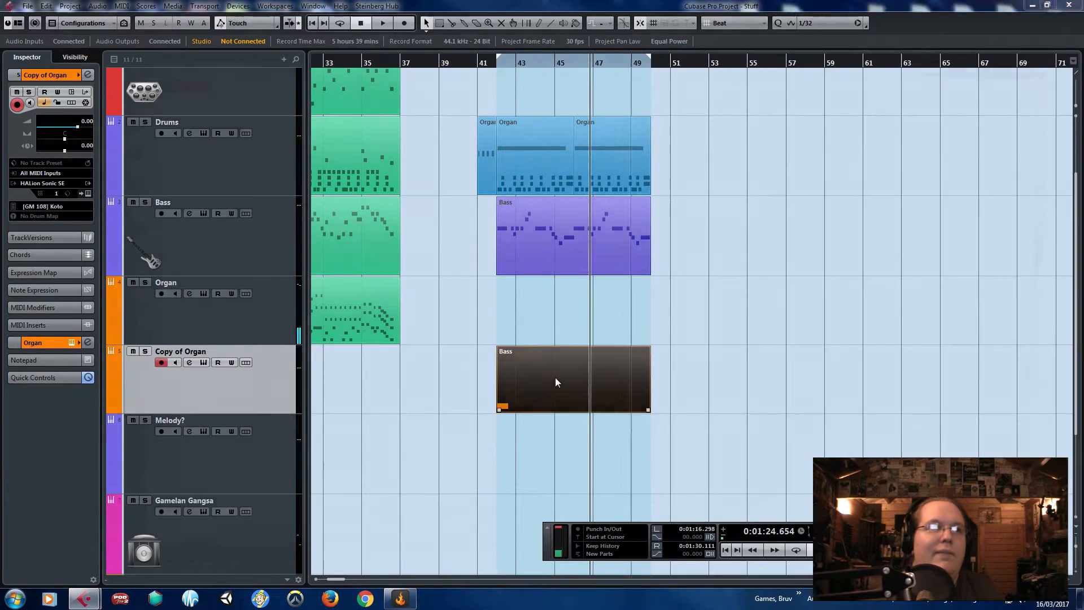
double_click(556, 381)
scroll(364, 213, up, 3)
click(274, 368)
mouse_move(274, 368)
mouse_down()
mouse_move(266, 339)
mouse_move(269, 368)
mouse_up()
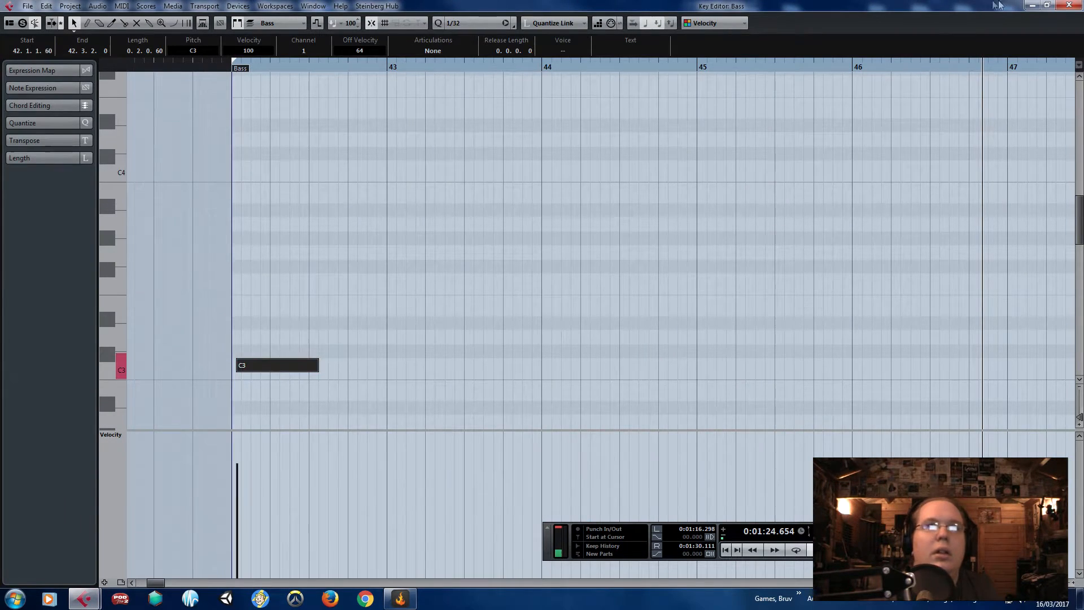
- Check the Bass part's notes for reference, move the koto note to D4 at the start of bar 42 and play it
click(1070, 5)
double_click(626, 253)
click(1070, 5)
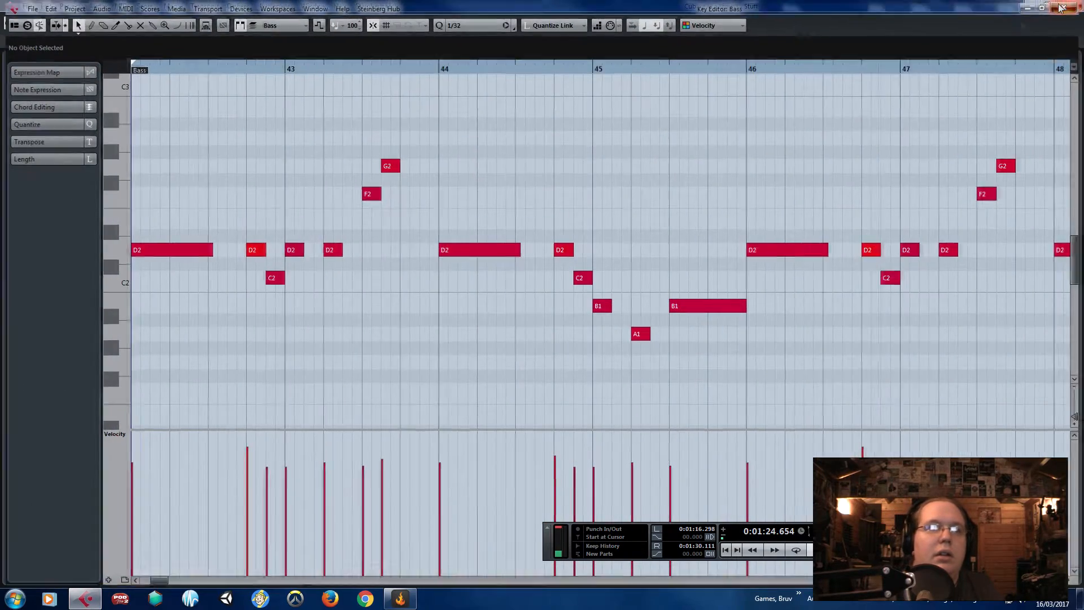
double_click(577, 385)
drag(243, 366, 232, 67)
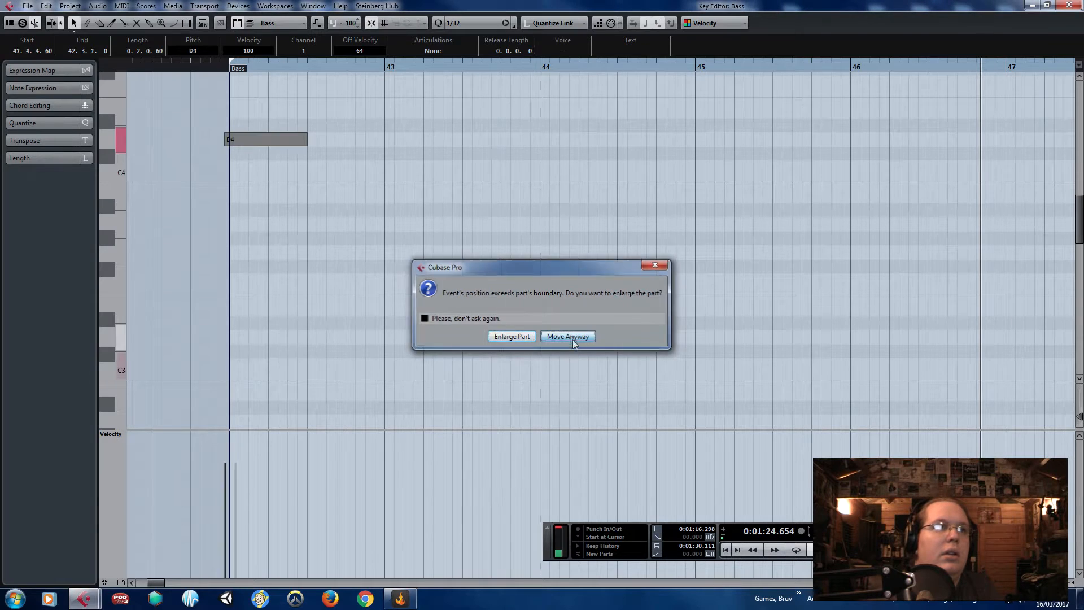
click(568, 337)
click(219, 68)
key(space)
- Add 0.0.2.0-long koto notes F#4 at 42.2.1 and F4 at 42.2.3, and play from just before bar 42
scroll(366, 292, up, 2)
drag(314, 219, 321, 144)
scroll(264, 220, up, 1)
key(alt+d)
key(ctrl+d)
key(Down)
key(space)
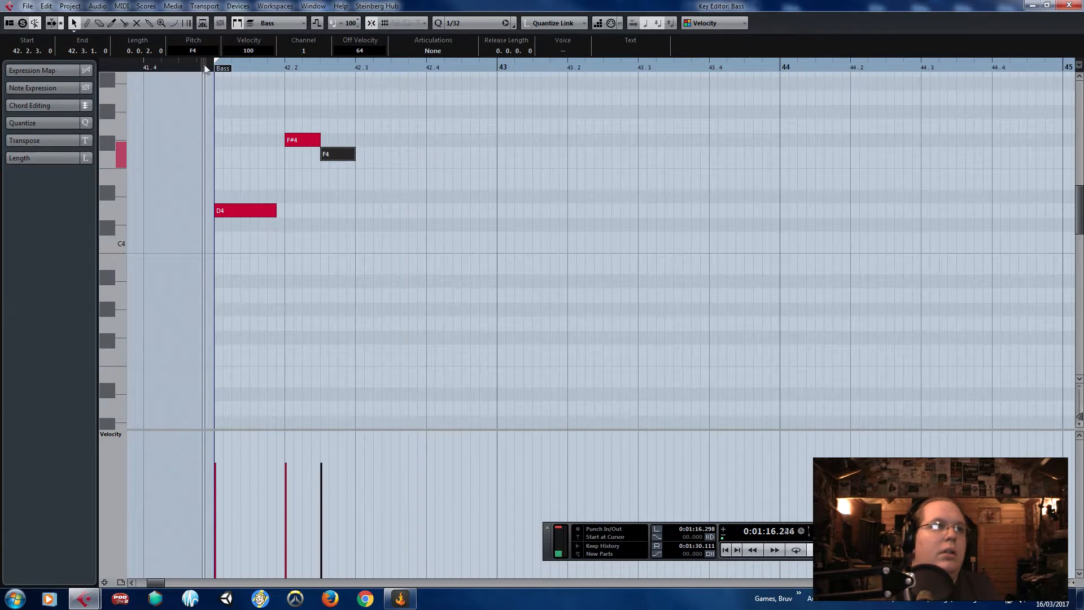
key(space)
- Shift the F#4 and F4 notes to 42.2.3 and 42.3.1, lengthen the D4 to 0.1.2.0 and play
drag(399, 169, 283, 128)
drag(344, 157, 372, 159)
drag(275, 210, 320, 212)
key(space)
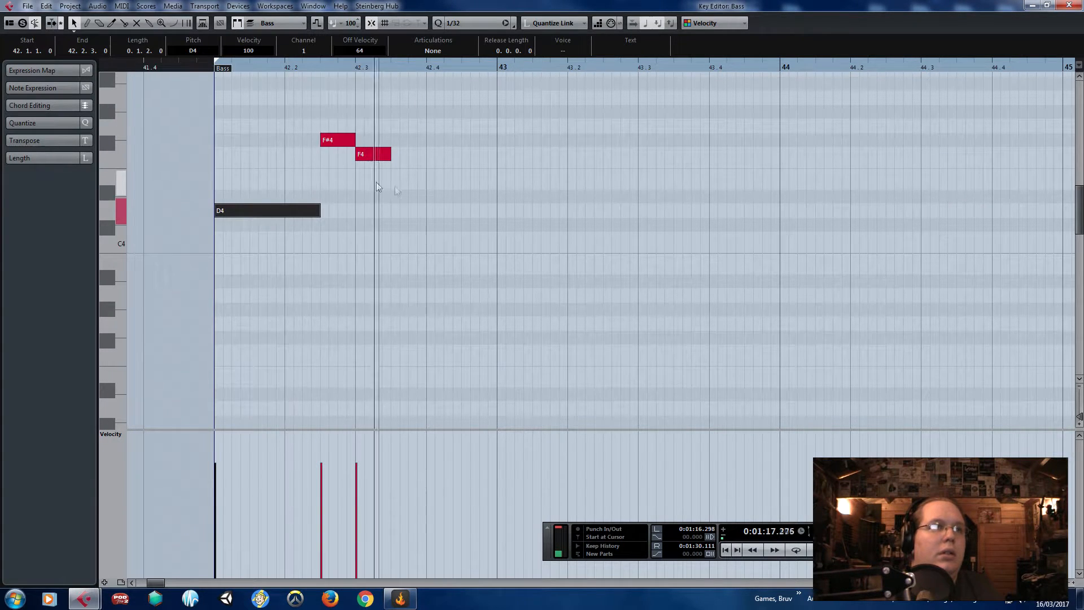
- Duplicate the three-note koto figure to bar 43 and play it back
drag(514, 270, 237, 94)
key(ctrl+d)
drag(424, 209, 529, 216)
click(483, 75)
click(480, 67)
key(space)
scroll(700, 181, up, 1)
key(space)
- Add a 0.0.2.0-long C4 at 43.4.1 by duplicating the second F4, and play the phrase
click(658, 156)
key(ctrl+d)
drag(694, 157, 740, 241)
click(443, 68)
key(space)
- Duplicate the entire two-bar koto phrase to bar 44
scroll(736, 164, down, 2)
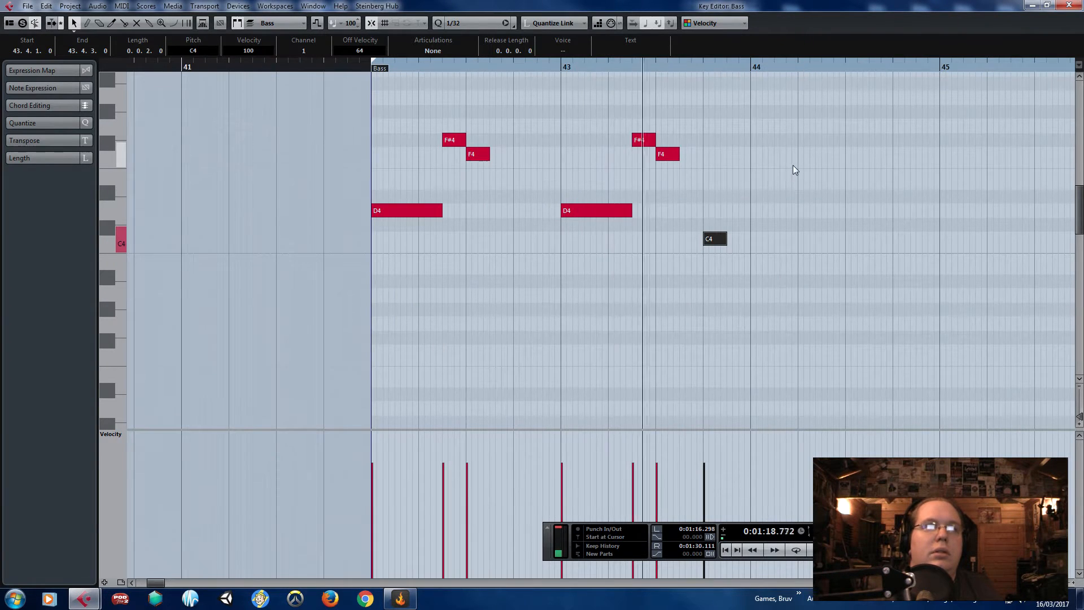
scroll(793, 165, up, 1)
scroll(793, 165, down, 2)
key(ctrl+a)
key(ctrl+d)
drag(763, 213, 781, 217)
key(g)
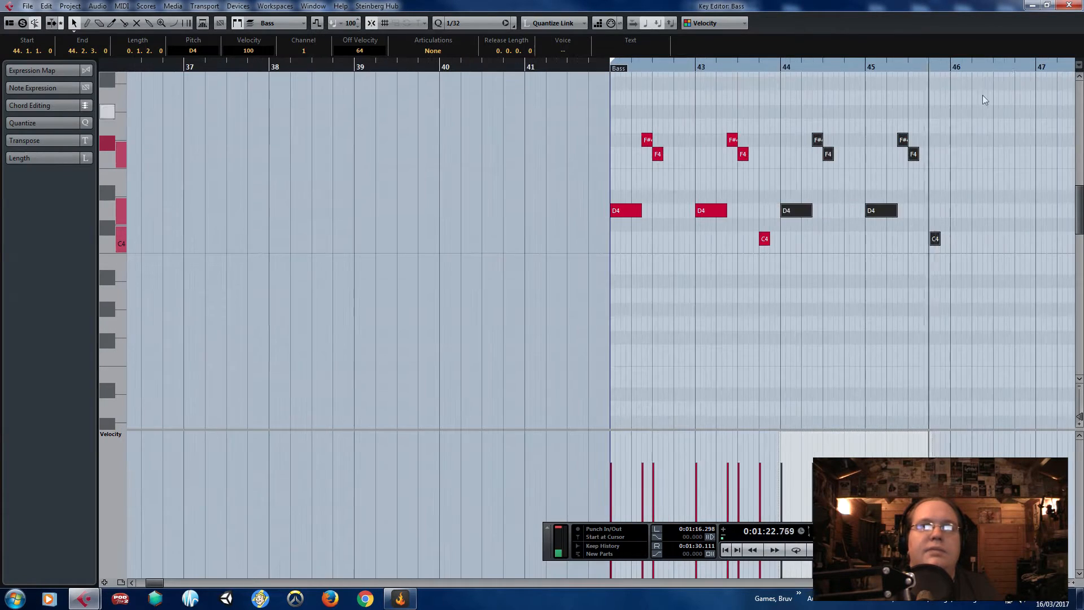
- Close the Key Editor and move the purple Bass part from bar 42 to bar 59
click(1072, 4)
click(604, 269)
key(Delete)
key(ctrl+z)
drag(618, 250, 879, 242)
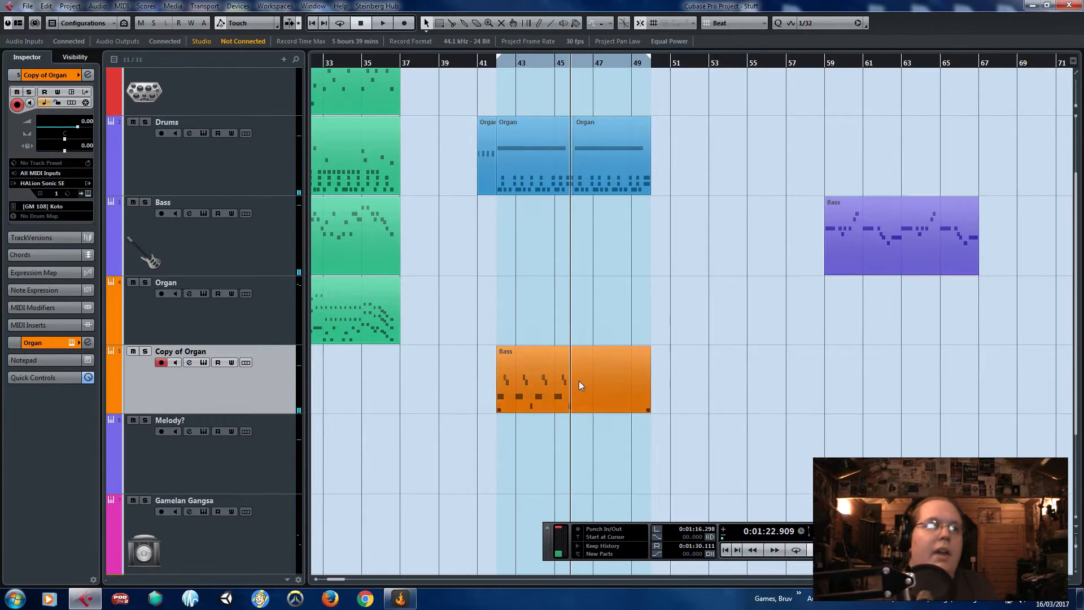
- Reopen the koto part and delete all its notes except the first D4
double_click(579, 380)
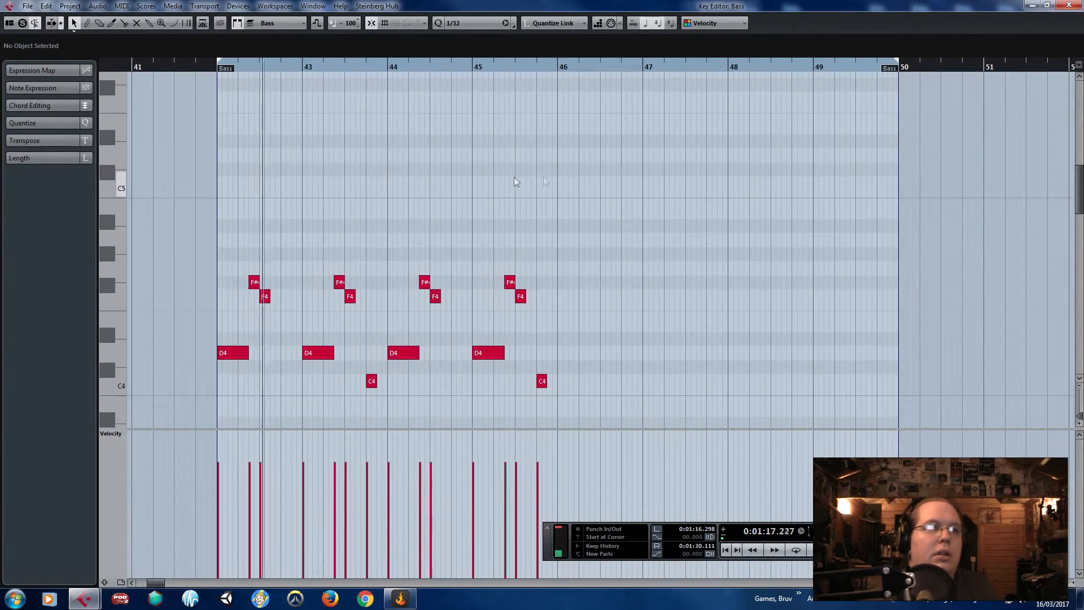
drag(667, 195, 258, 417)
key(Delete)
scroll(225, 389, up, 3)
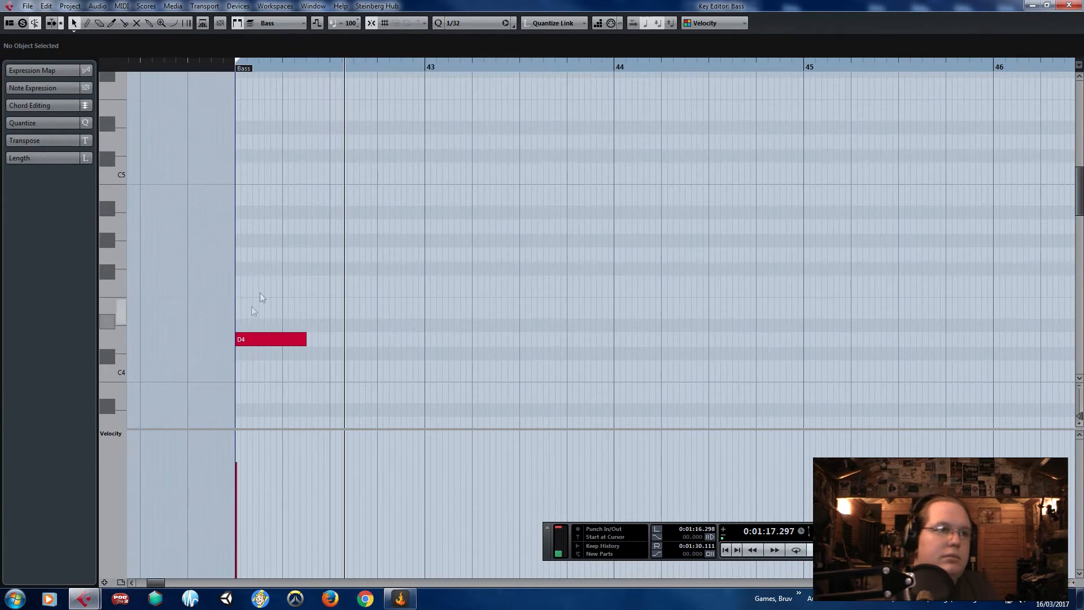
- Duplicate the D4 note and move the copy to D3 at 42.2.1
key(ctrl+d)
click(354, 310)
click(337, 340)
scroll(285, 271, down, 3)
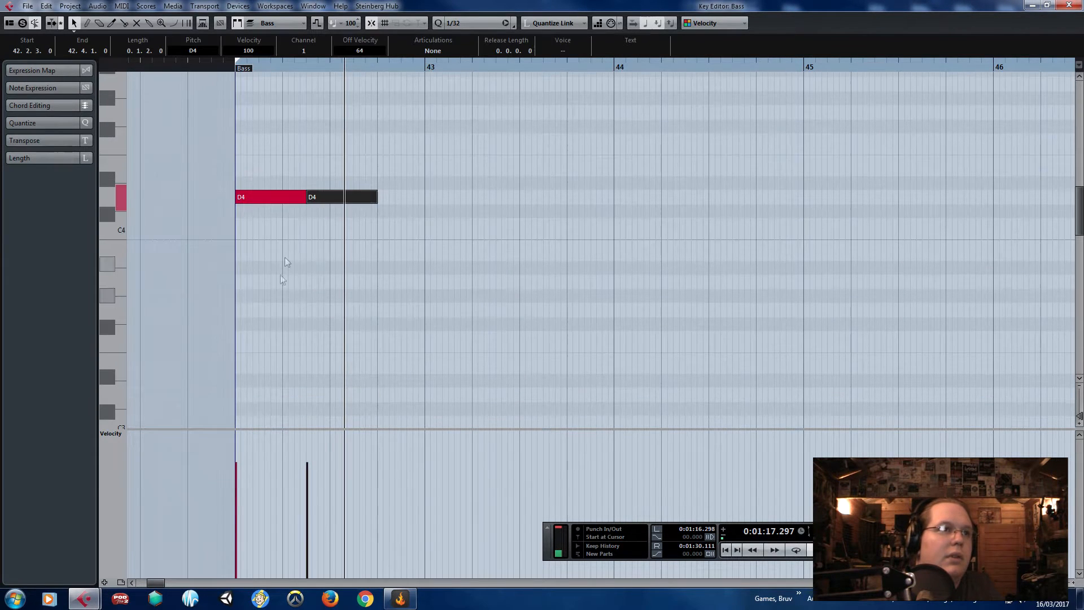
drag(338, 198, 324, 388)
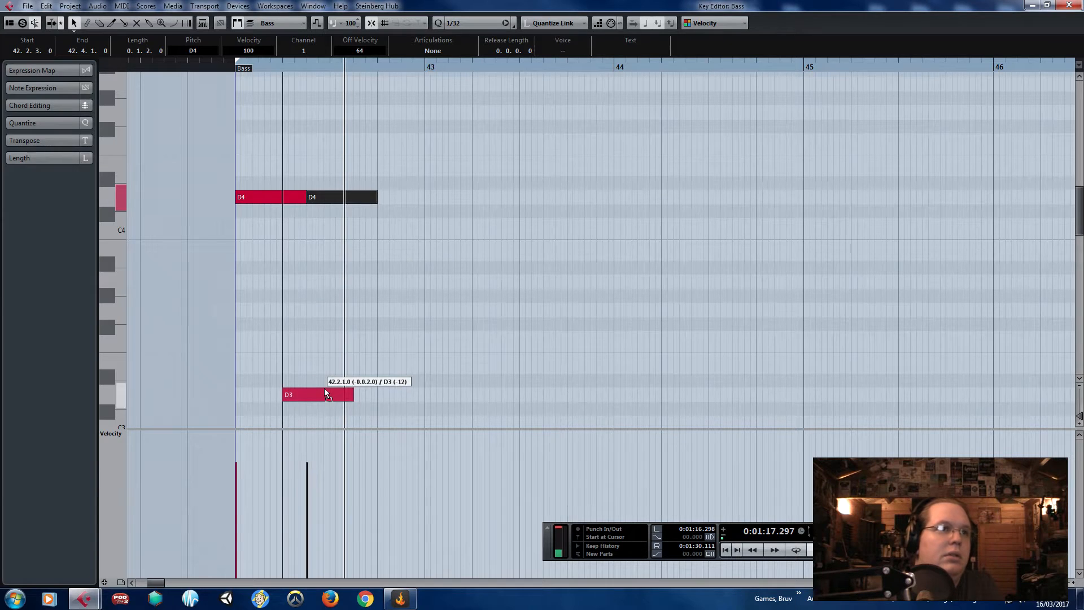
scroll(290, 283, up, 3)
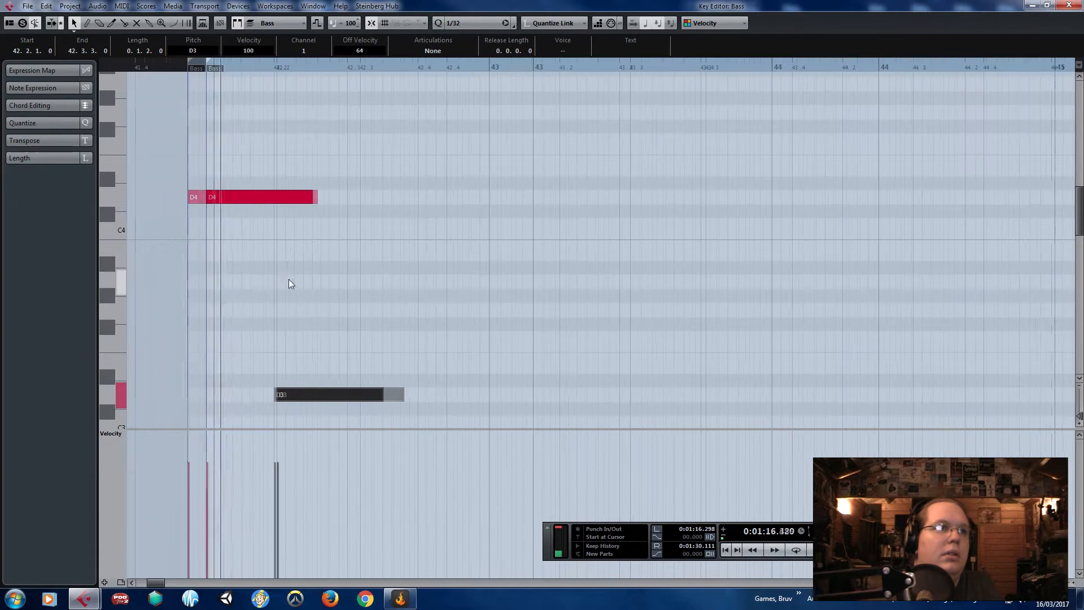
- Move the D3 note to 42.1.3 and shorten the first D4 to 0.0.2.0
drag(314, 197, 281, 228)
drag(301, 398, 258, 399)
drag(272, 199, 228, 201)
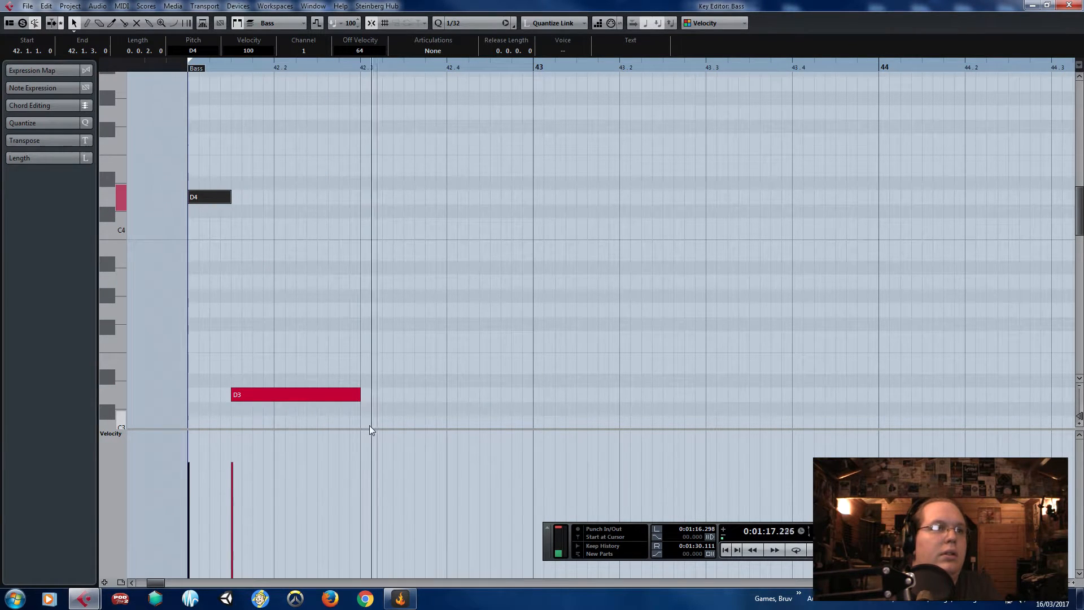
- Duplicate the D3 note into 0.1.0.0-long notes E3 at 43.1.1 and F3 at 43.2.1, and play the phrase
key(Right)
key(ctrl+d)
drag(460, 395, 648, 337)
key(ctrl+d)
key(space)
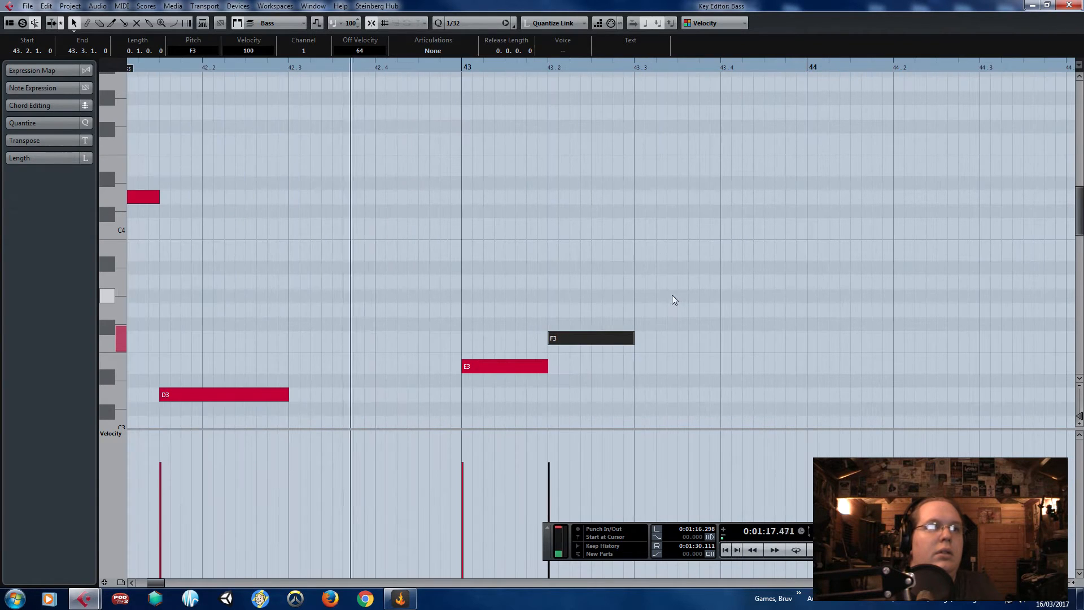
- Move the E3 note from the start of bar 43 half a beat earlier and play the phrase back
scroll(648, 303, down, 1)
key(space)
drag(535, 369, 502, 366)
key(space)
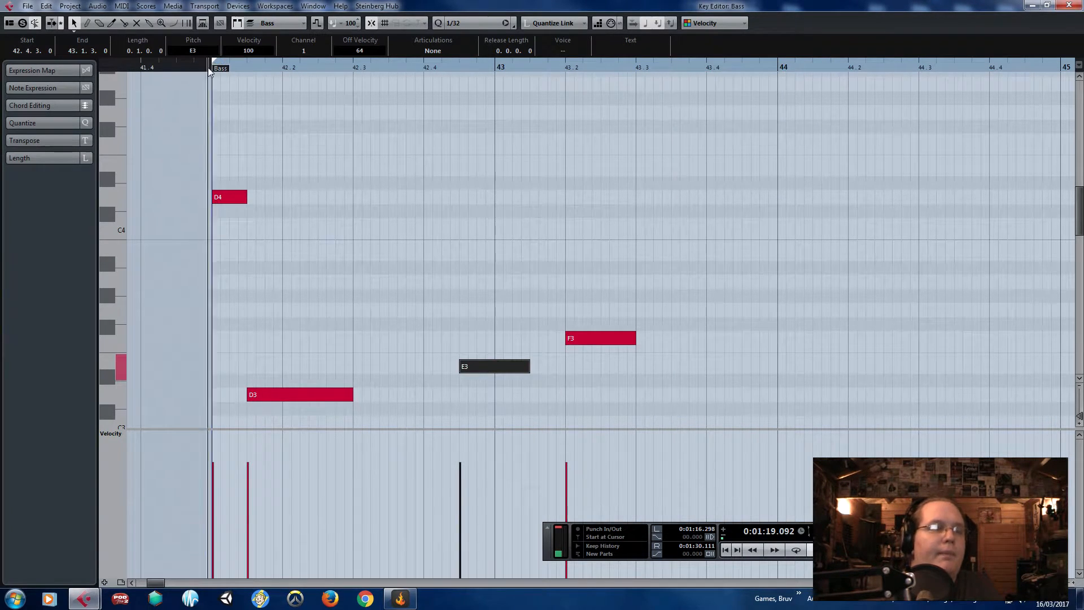
click(652, 176)
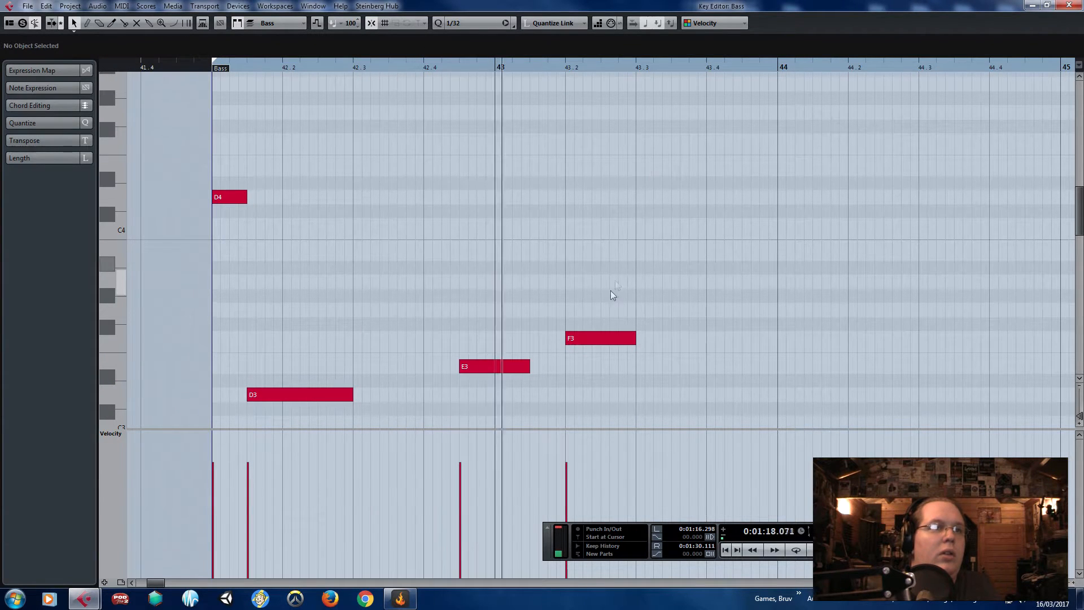
key(space)
- Add a G3 note at beat 43.4 and duplicate the whole two-bar phrase so the copy starts at bar 44
click(624, 339)
drag(682, 344, 752, 309)
drag(815, 154, 240, 402)
key(alt+d)
key(space)
click(847, 244)
scroll(819, 243, right, 11)
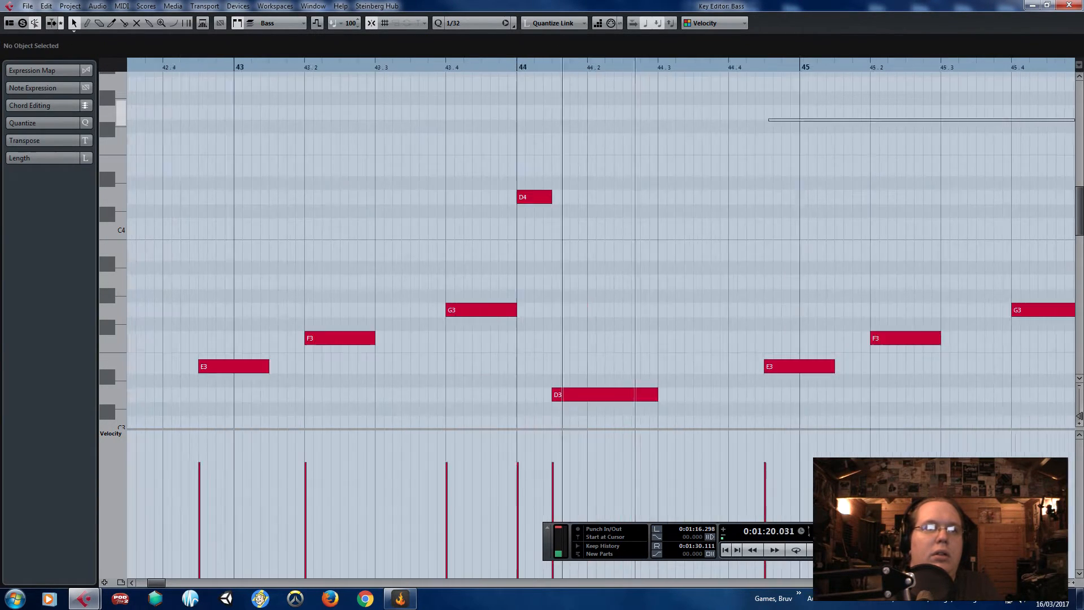
- Move the E3 note of the copied phrase down to C3 at beat 44.3
scroll(589, 248, down, 3)
drag(571, 298, 467, 363)
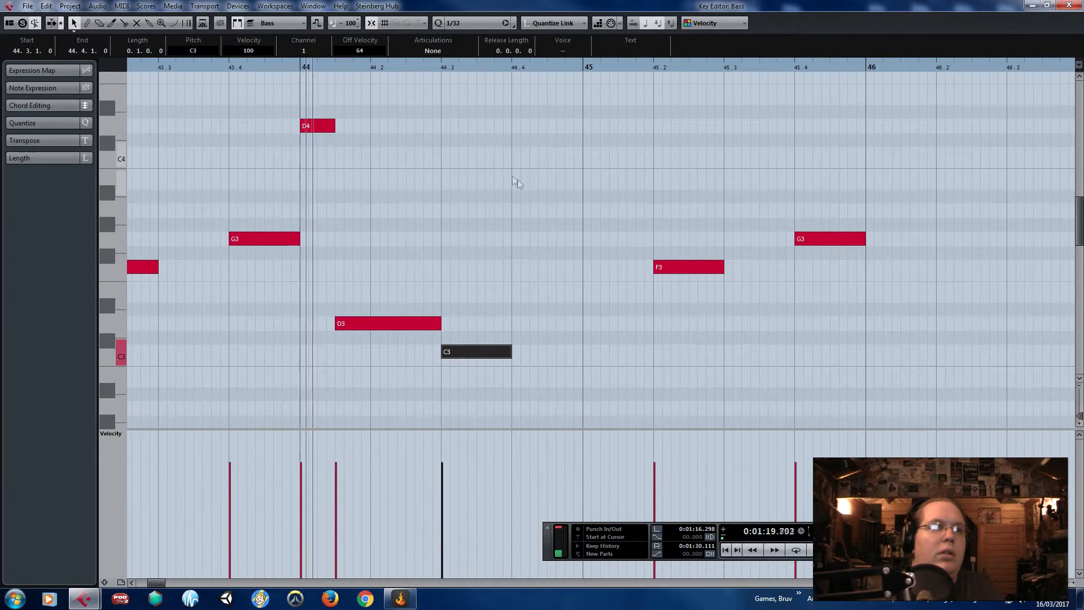
click(501, 277)
- Move the copied F3 to the start of bar 45 and the G3 after it to E3 at beat 45.2, and play back
drag(694, 270, 624, 271)
drag(815, 243, 676, 294)
click(277, 65)
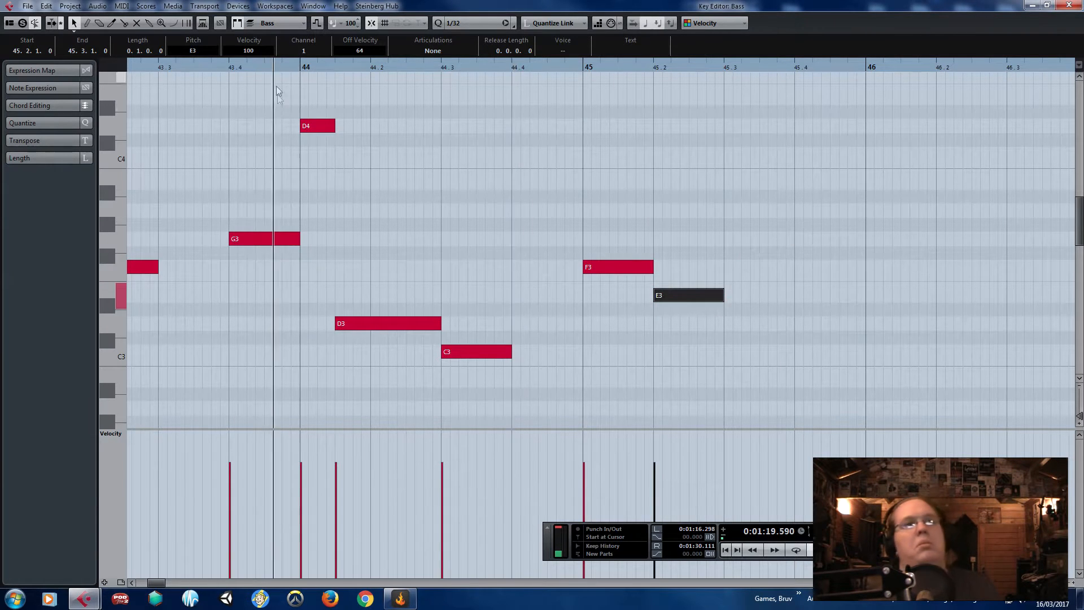
key(g)
click(462, 154)
key(h)
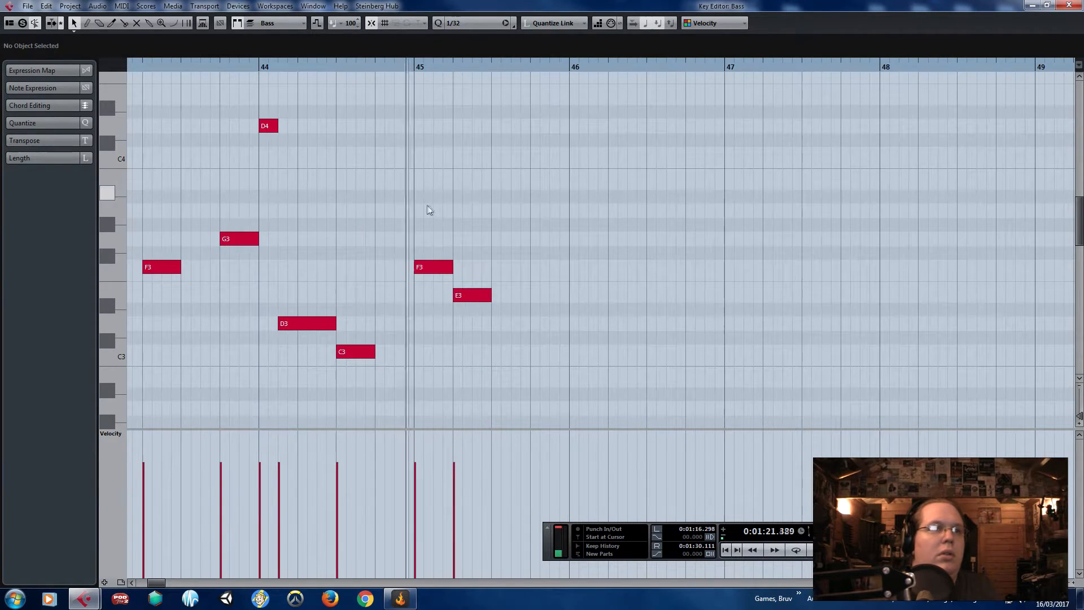
- Rework bar 45 so G3 sits on its first beat and F3 on its third, and play the phrase
click(484, 296)
drag(513, 287, 459, 240)
key(g)
key(g)
key(g)
key(h)
key(h)
click(305, 66)
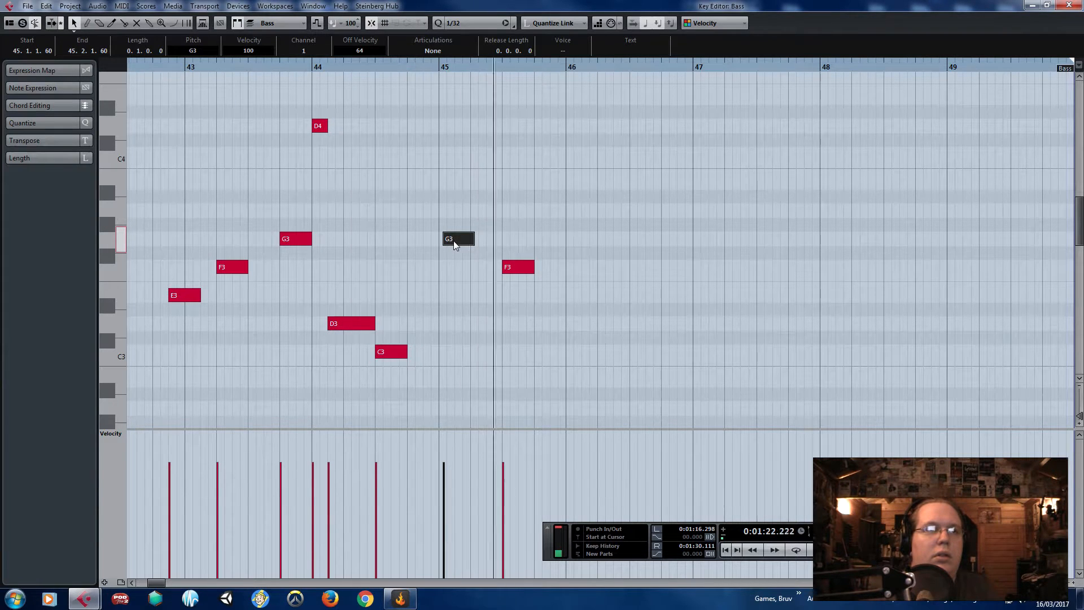
key(g)
- Duplicate the four-bar phrase so the copy starts at bar 46
drag(673, 417, 241, 79)
key(ctrl+d)
key(h)
key(h)
drag(555, 125, 582, 126)
- Listen to the phrase from bar 46, then close the note editor and play the arrangement from bar 42
click(574, 76)
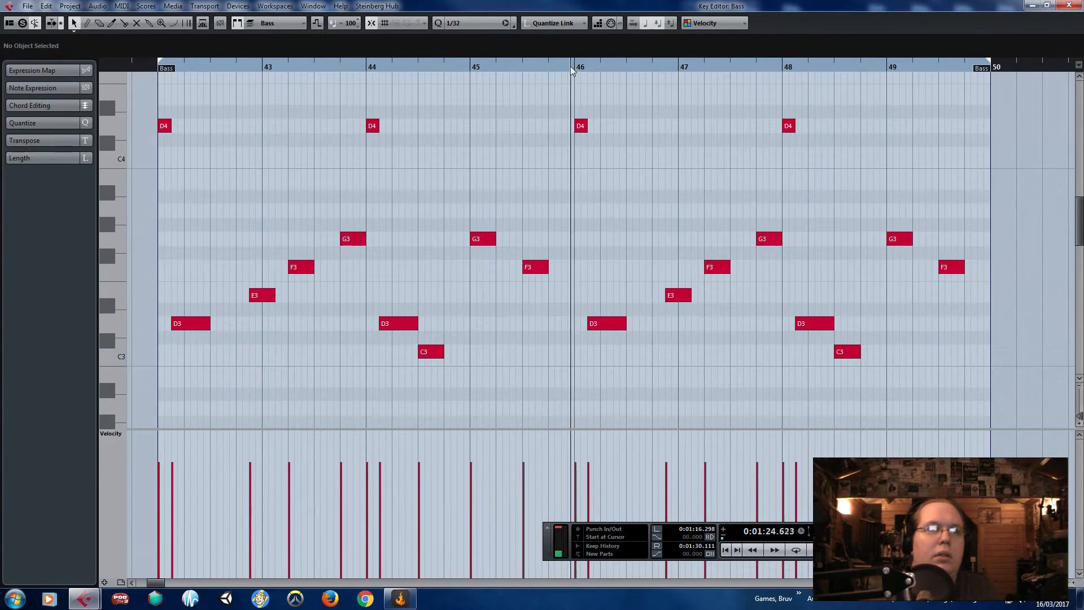
scroll(617, 116, up, 1)
scroll(619, 117, down, 2)
scroll(762, 221, up, 3)
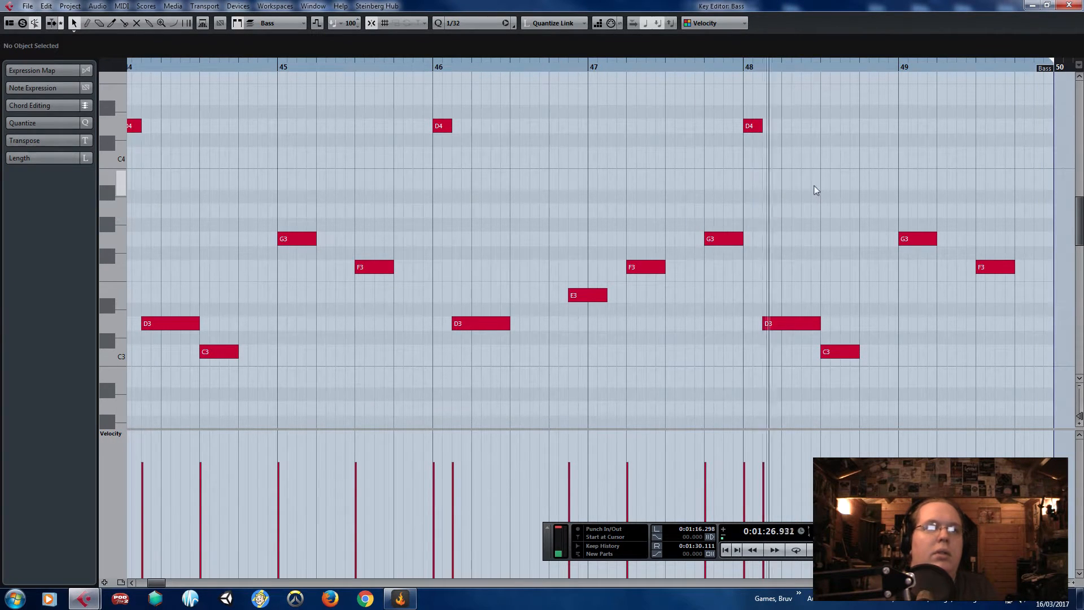
scroll(805, 191, down, 1)
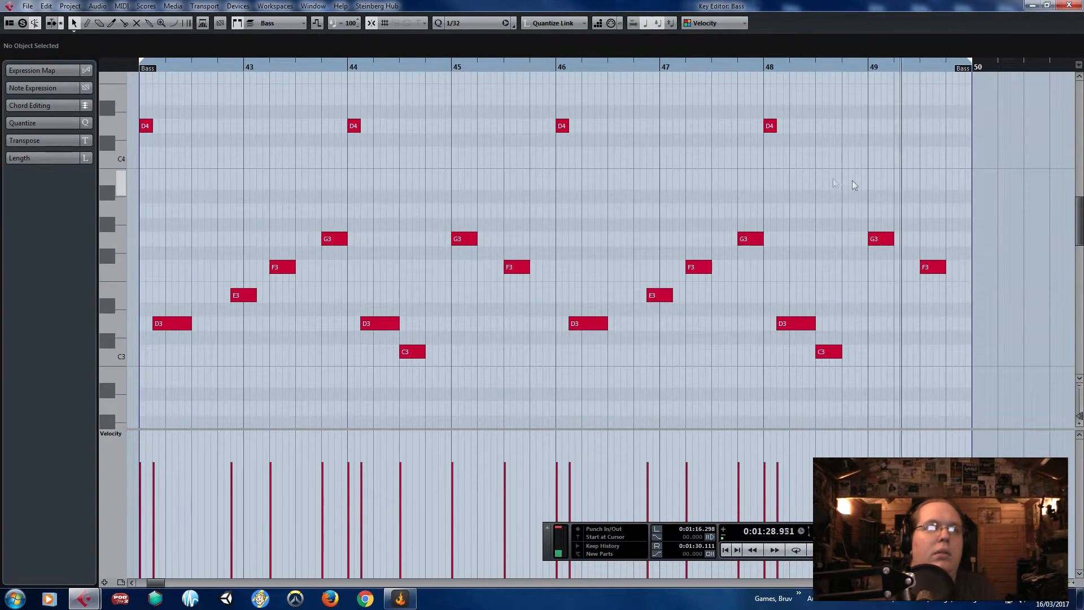
click(1069, 6)
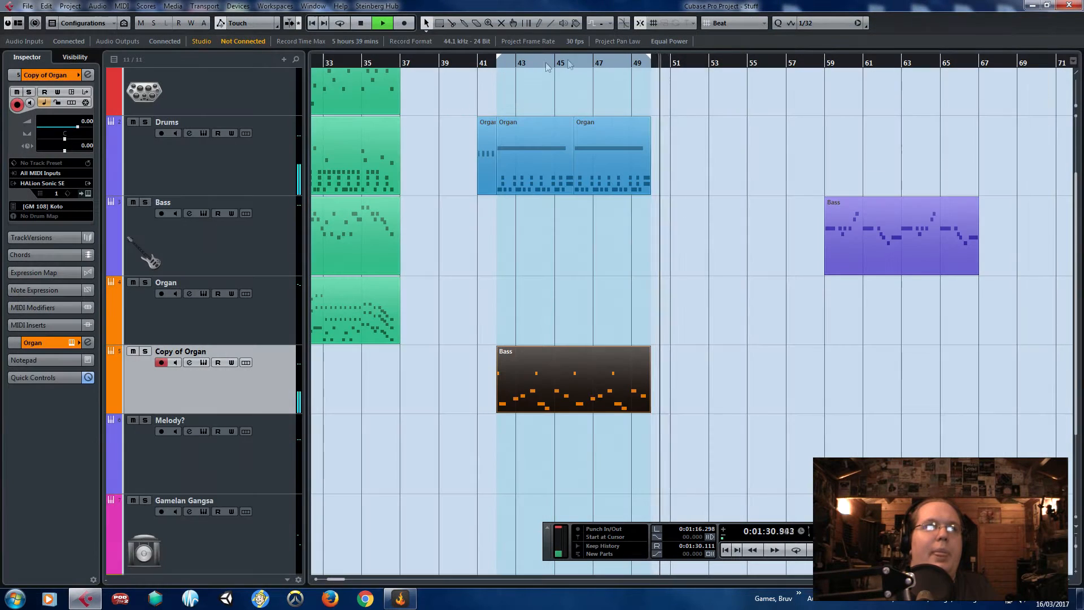
drag(487, 63, 491, 109)
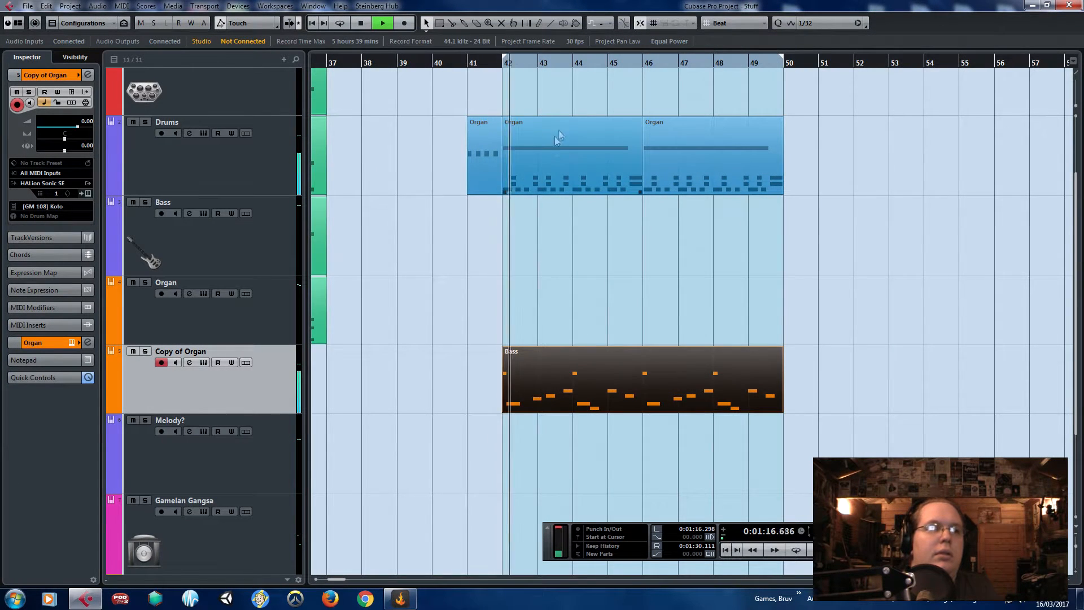
scroll(560, 289, down, 4)
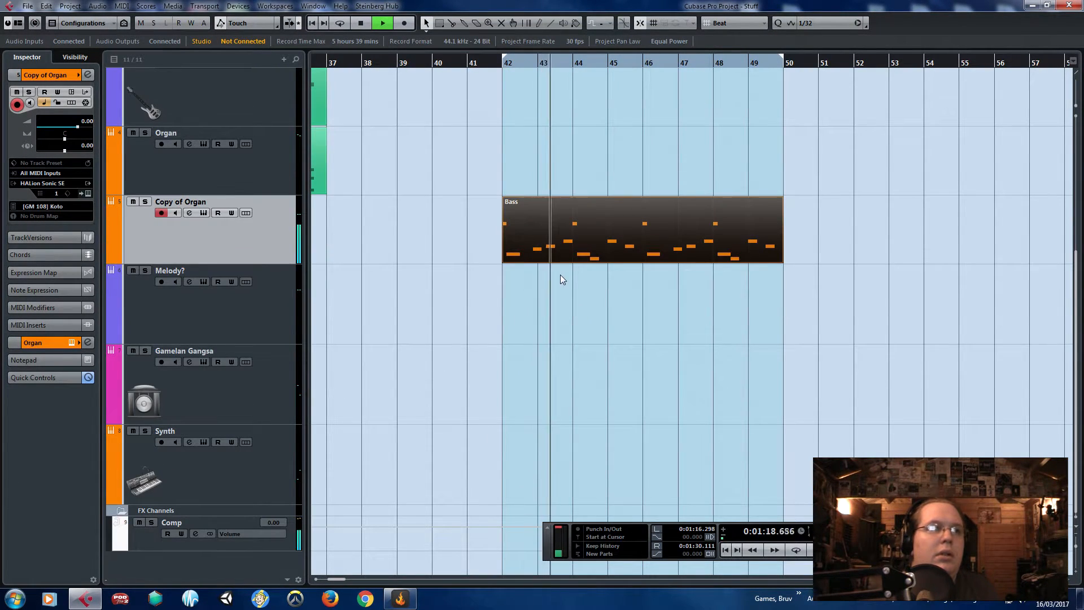
scroll(561, 275, up, 3)
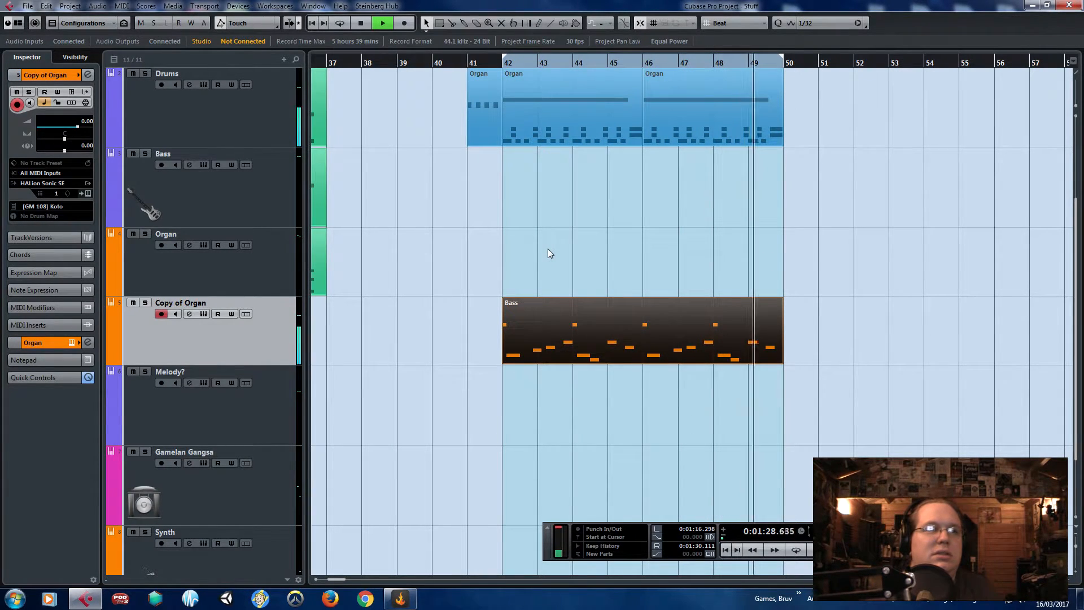
- Stop playback, reopen the Bass part on the Copy of Organ track and delete its notes except the first D4
key(space)
double_click(570, 336)
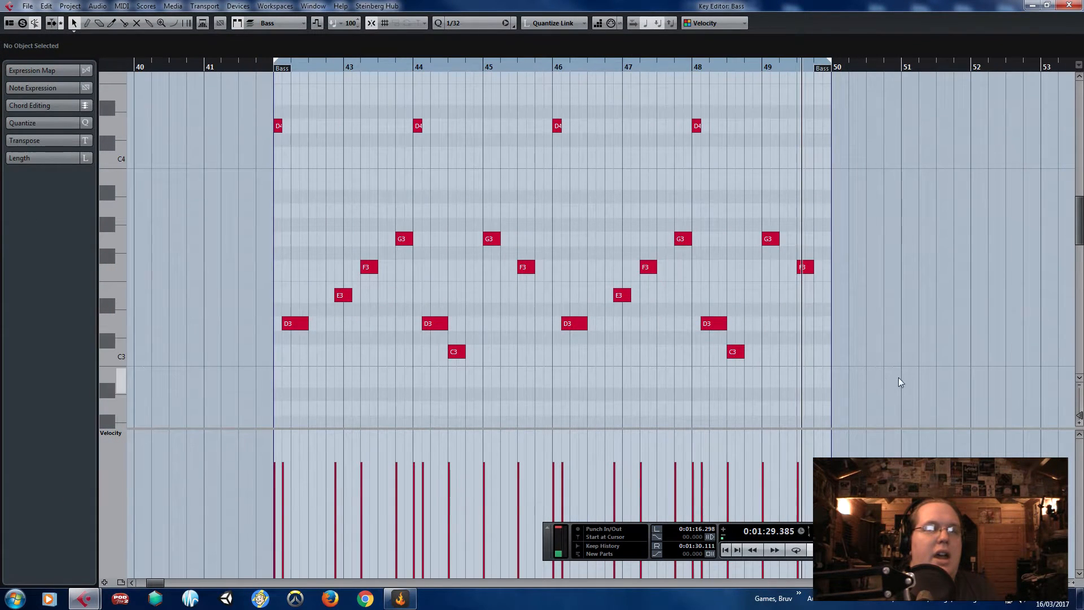
drag(897, 377, 393, 152)
key(Delete)
- Make the D4 at bar 42 one bar long and copy it up to G4 at the same position
scroll(283, 134, up, 2)
scroll(403, 213, up, 3)
key(ctrl+d)
drag(436, 336, 309, 253)
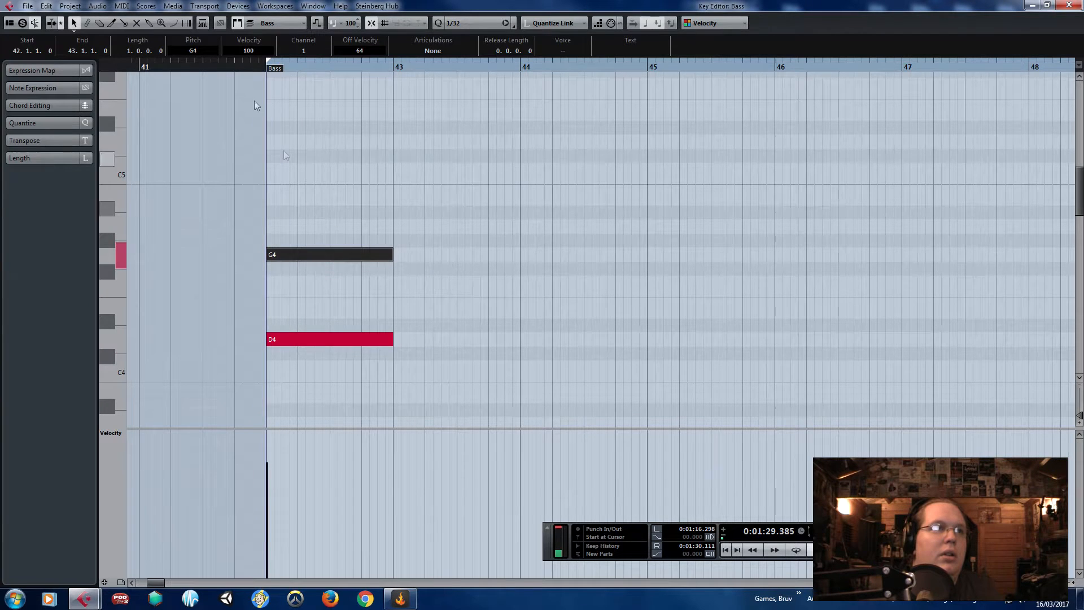
- Duplicate the D4 and G4 pair into bar 43 and lower its upper note to F4
drag(418, 252, 339, 355)
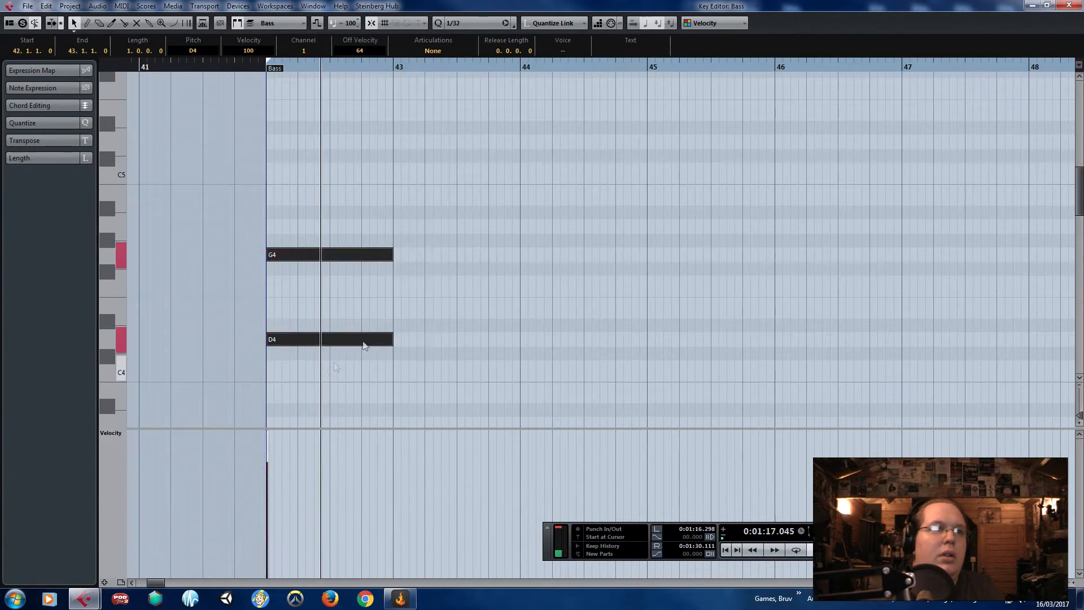
key(ctrl+d)
click(424, 253)
drag(425, 252, 428, 281)
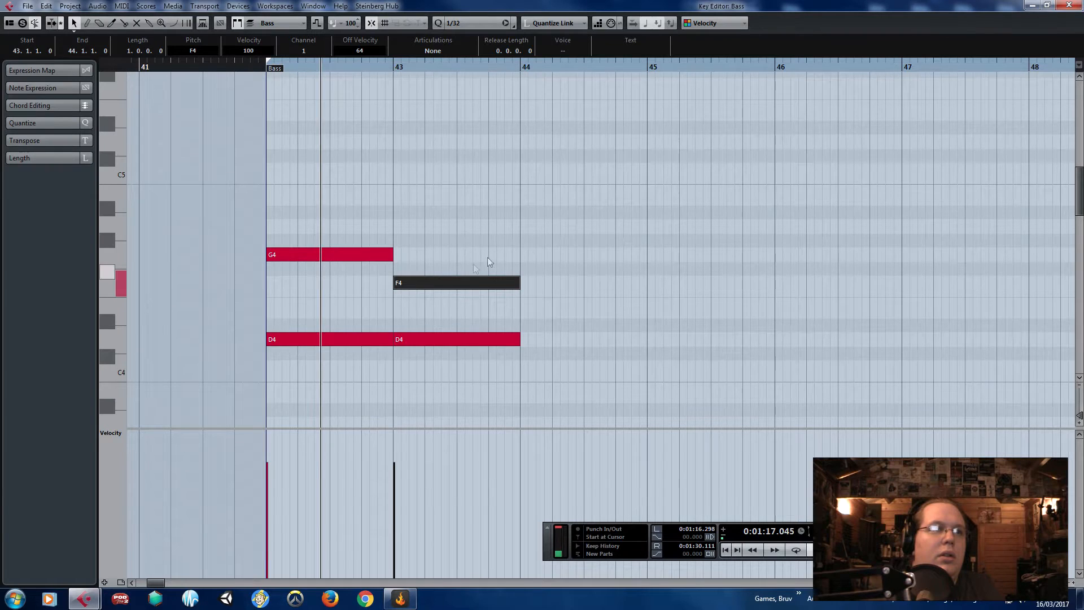
- Duplicate the bar 43 pair into bar 44 and lower its D4 note to C4
drag(562, 218, 466, 345)
key(ctrl+d)
click(549, 314)
drag(532, 341, 540, 370)
click(723, 356)
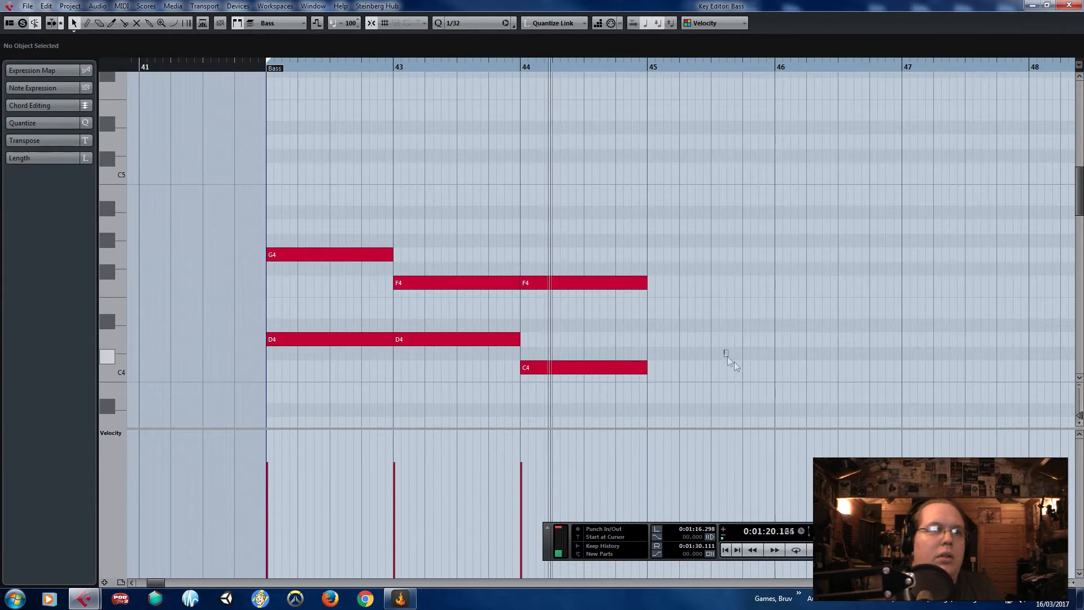
- Duplicate a note pair into bar 45 as D4 and G4 and audition it
drag(772, 406, 672, 252)
key(ctrl+d)
click(661, 212)
key(space)
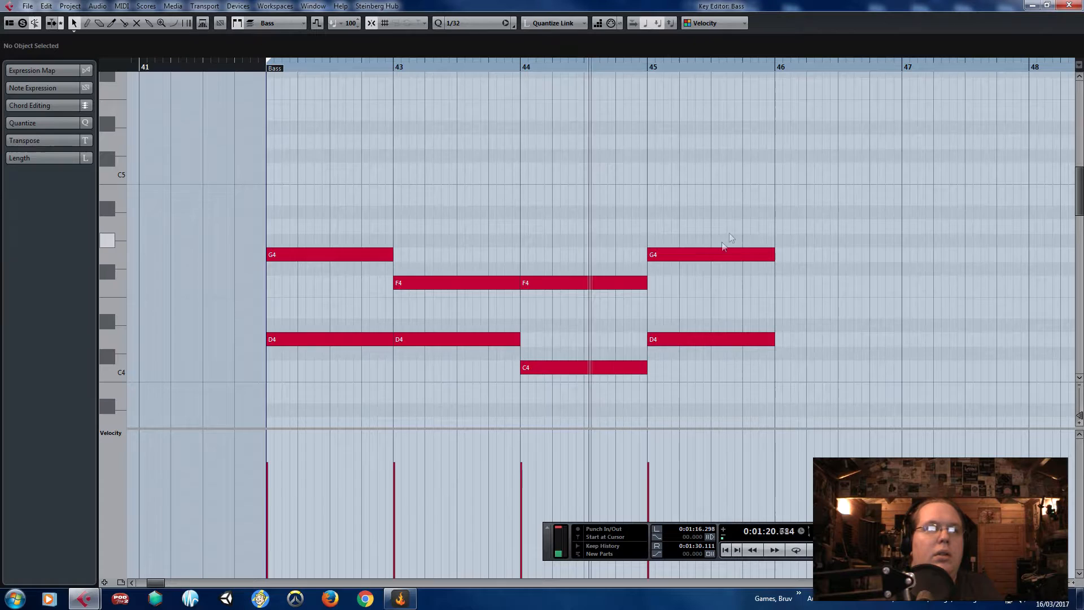
- Raise the bar 45 pair to F4 and A#4 and play the progression
key(space)
drag(788, 164, 698, 303)
click(672, 129)
key(space)
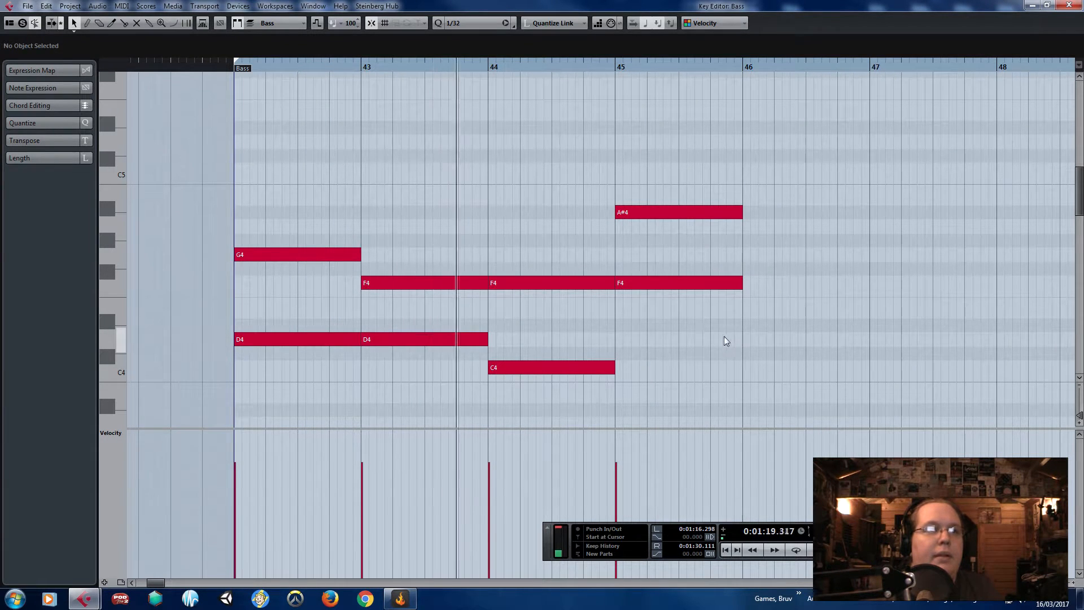
- Replace the A#4 in bar 45 with two half-bar notes, A#3 followed by C4, and play that bar
scroll(694, 196, down, 1)
scroll(691, 207, up, 1)
drag(732, 227, 633, 214)
drag(710, 160, 647, 410)
click(611, 65)
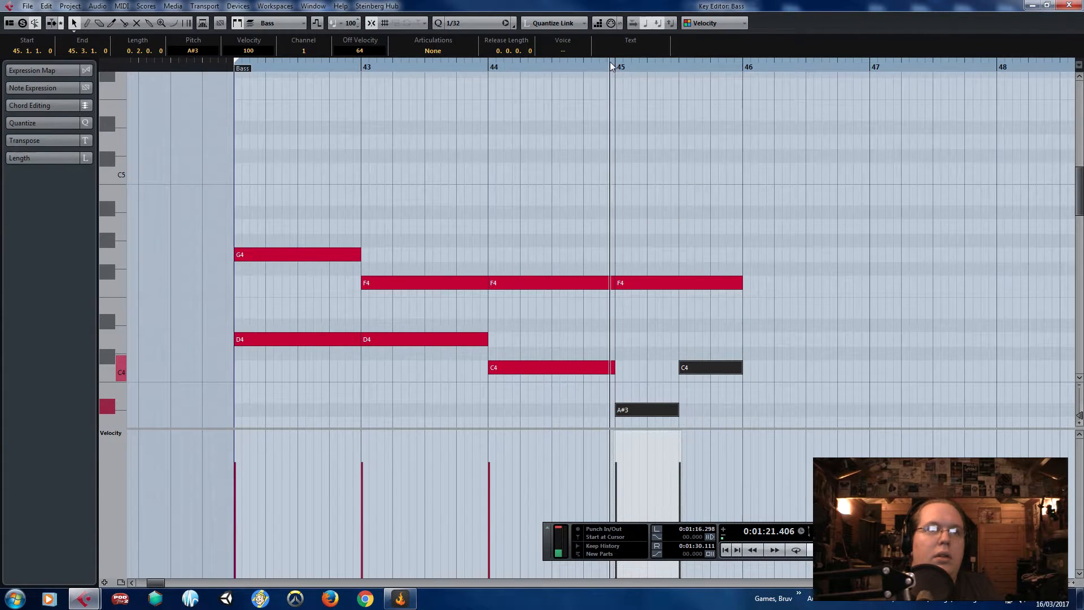
click(703, 394)
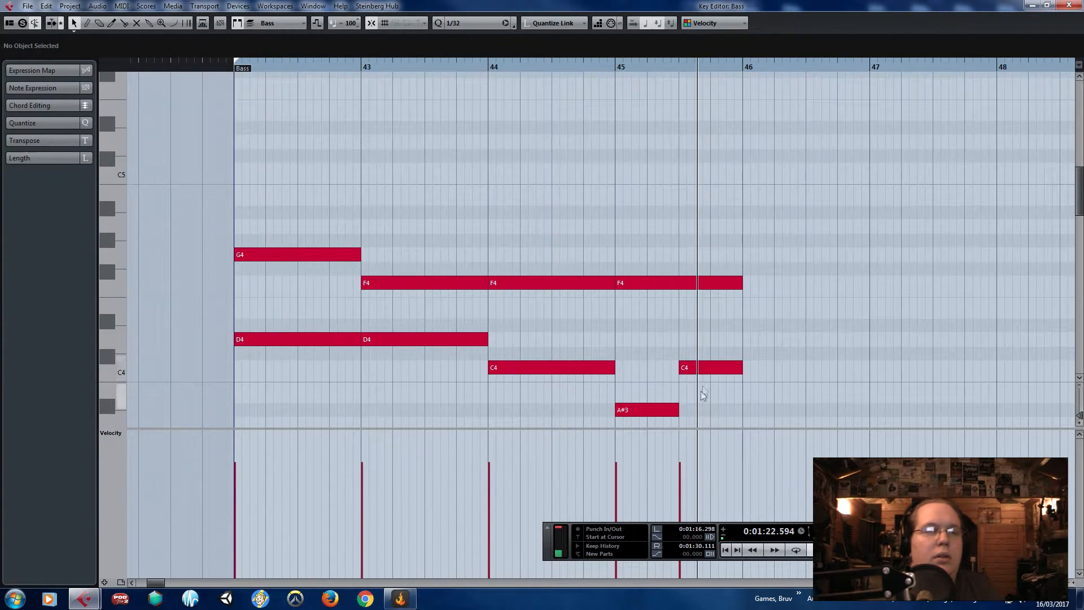
- Play from bar 42 and duplicate the four-bar chord progression so the copy starts at bar 46
click(219, 66)
key(space)
scroll(357, 160, down, 3)
drag(224, 152, 627, 438)
key(ctrl+d)
scroll(607, 198, up, 4)
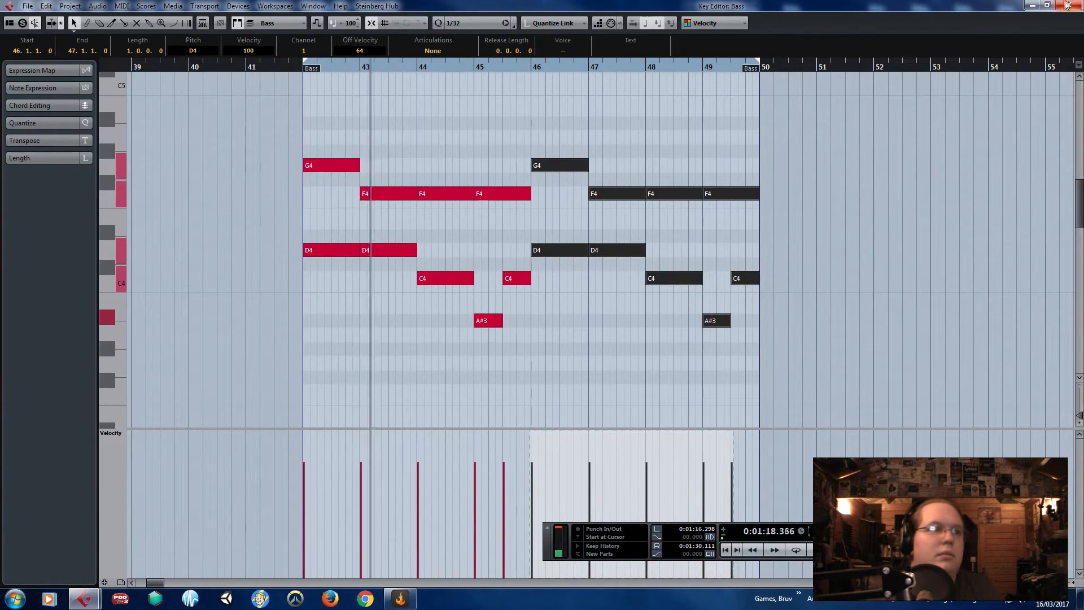
- Back in the project, rename the Copy of Organ track to Koto and load Arpache SX as its first MIDI insert
click(1070, 5)
key(space)
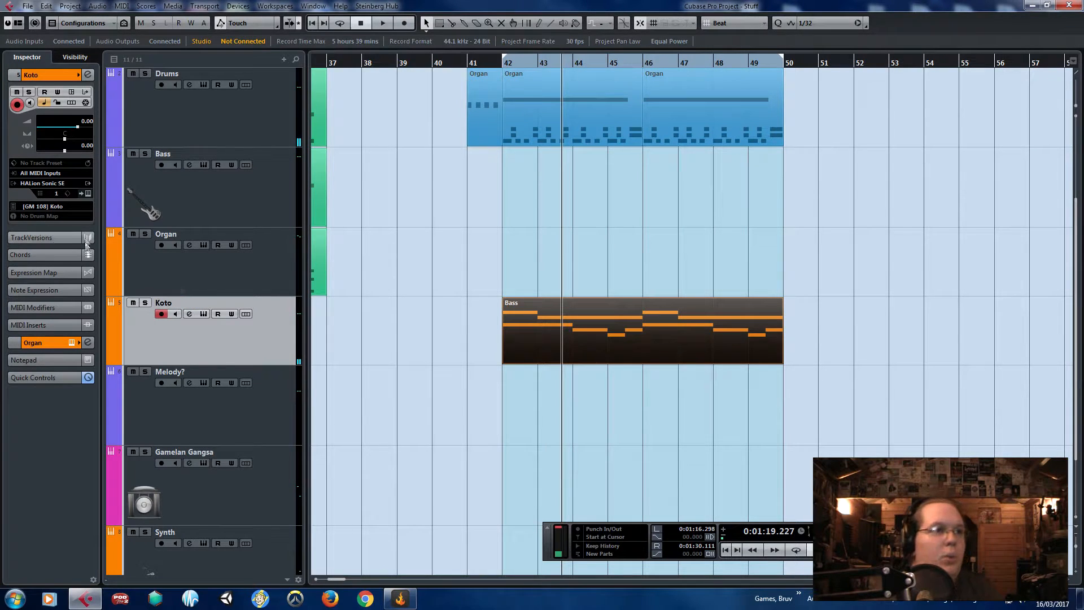
click(62, 314)
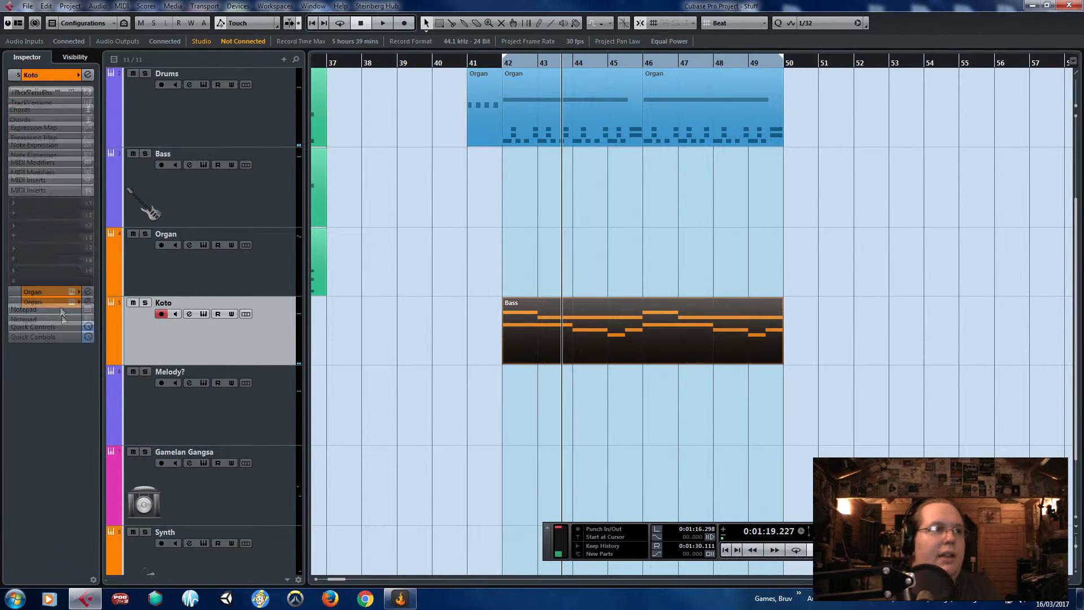
click(26, 204)
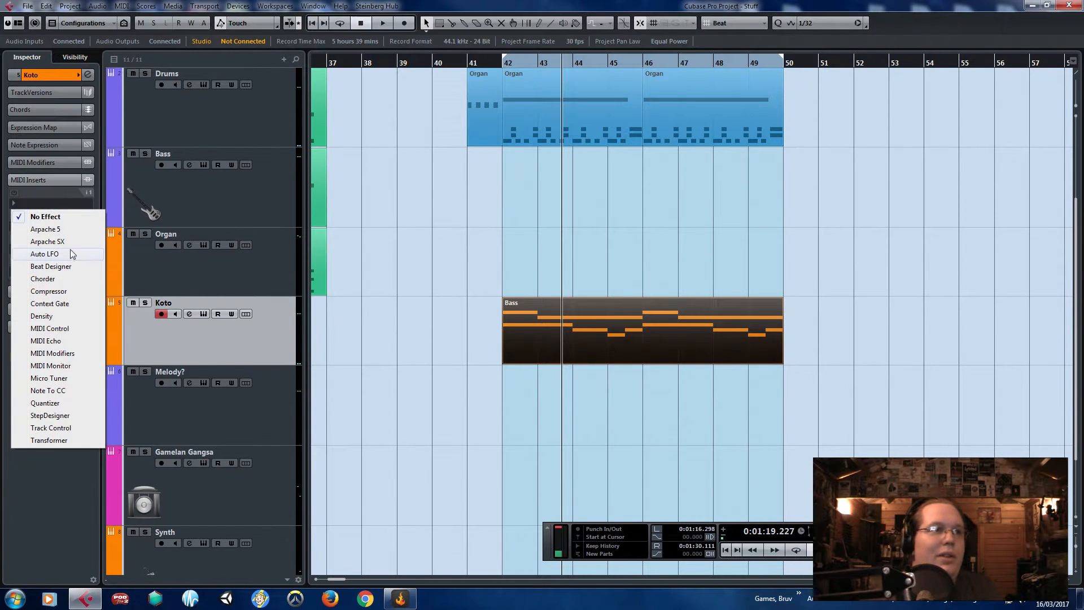
click(48, 241)
- Play from bar 42 with the Koto track soloed
key(space)
click(502, 64)
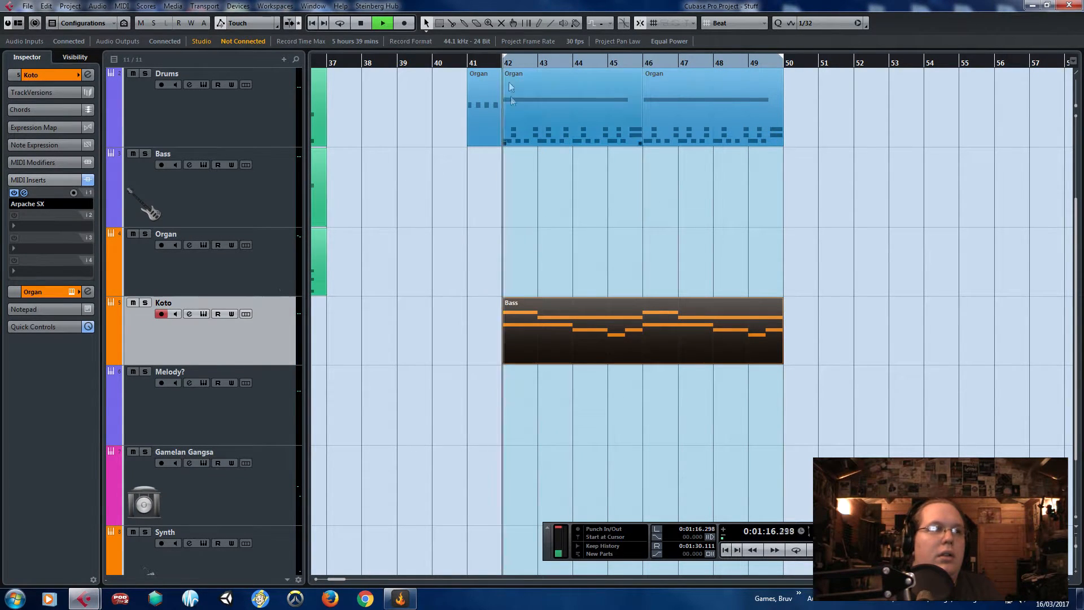
key(s)
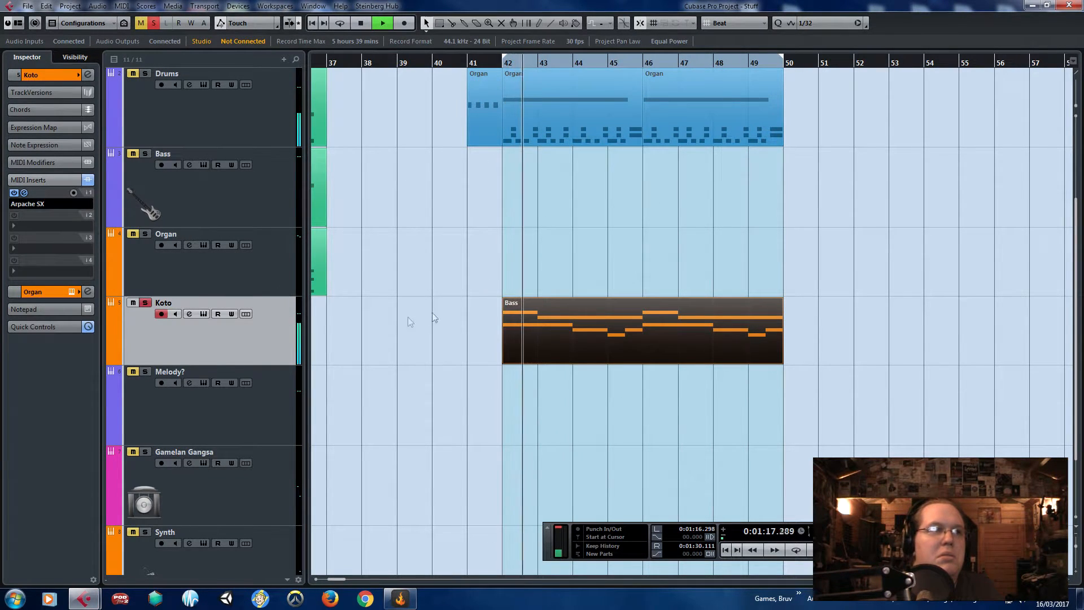
- Open the Arpache SX settings and set the step size to dotted 1/32 and the length to dotted 1/8
click(24, 193)
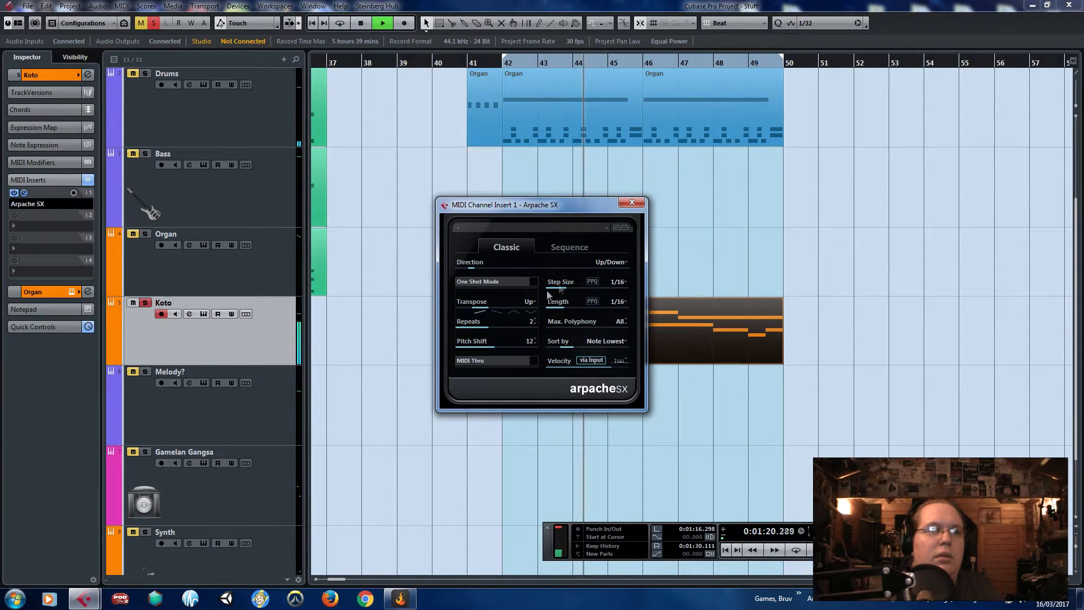
click(618, 282)
click(598, 319)
click(618, 282)
click(632, 305)
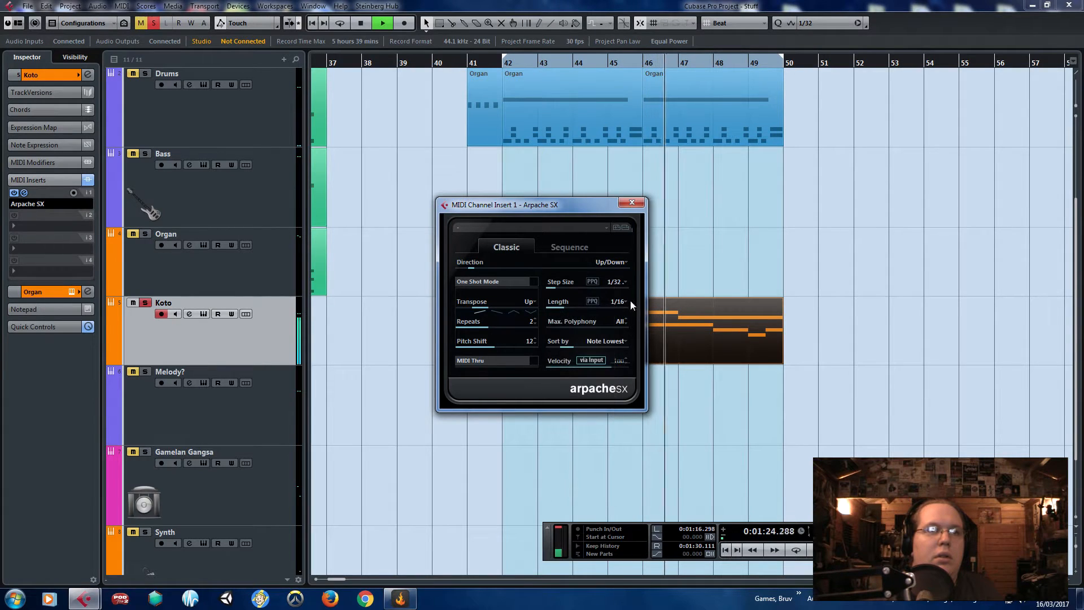
click(630, 304)
click(620, 301)
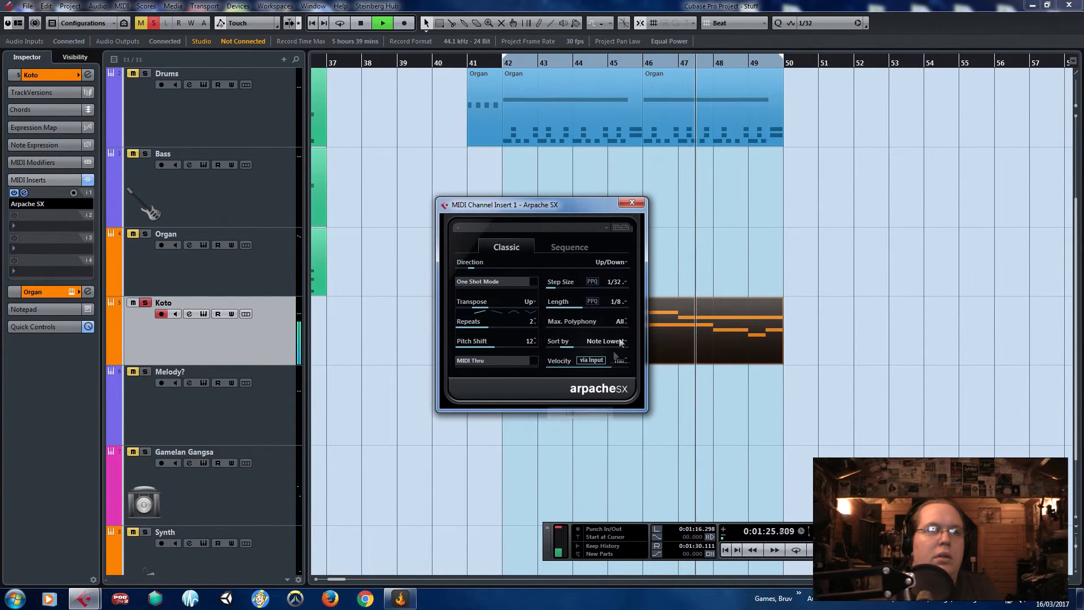
- Set the Arpache SX step size to dotted 1/8 and the length to dotted 1/16
click(615, 281)
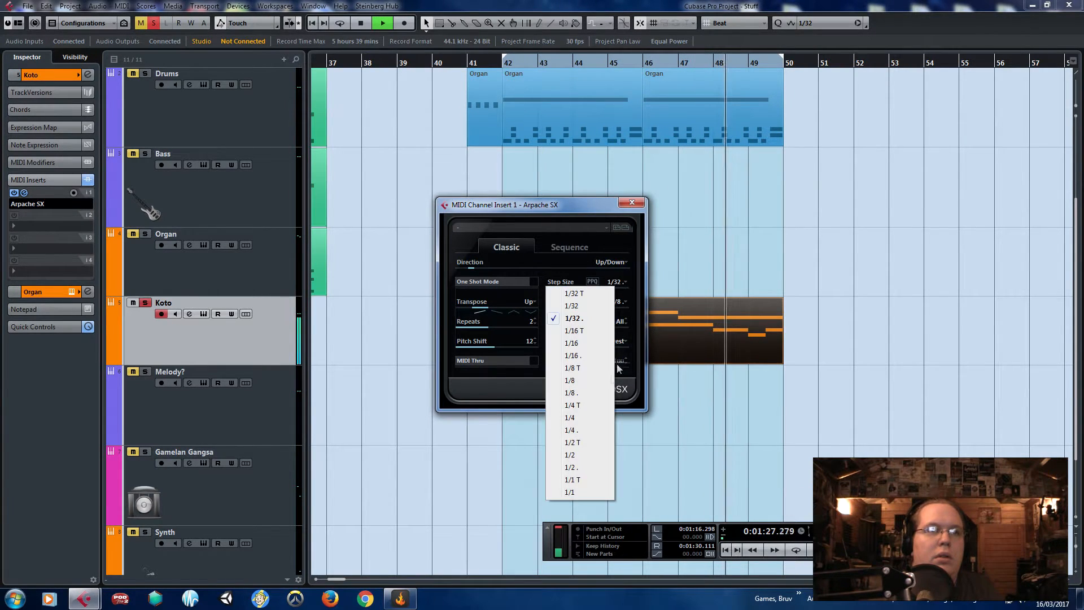
click(593, 393)
click(619, 302)
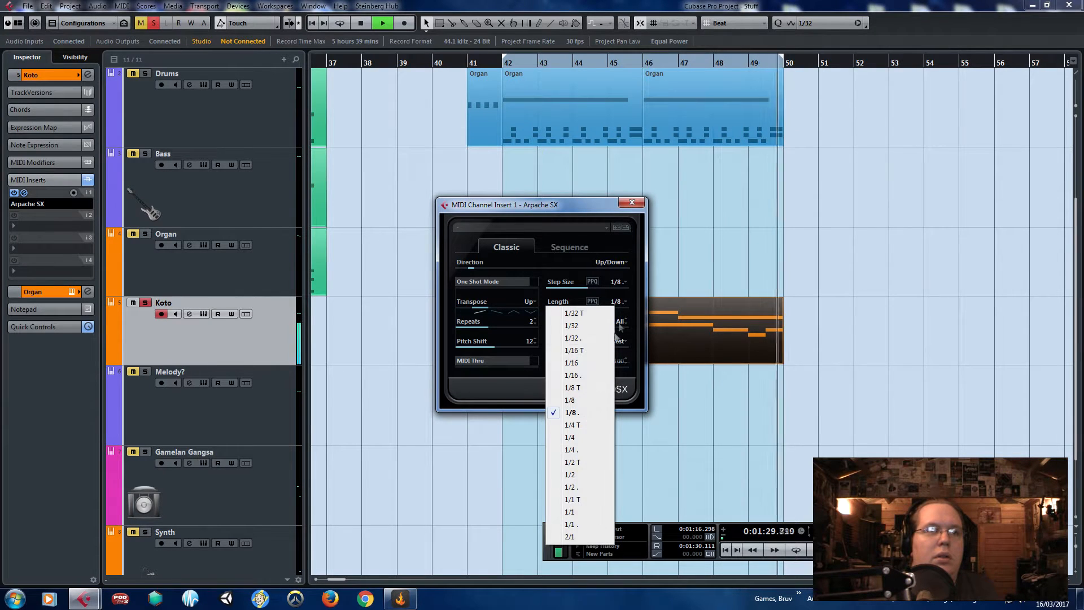
click(596, 376)
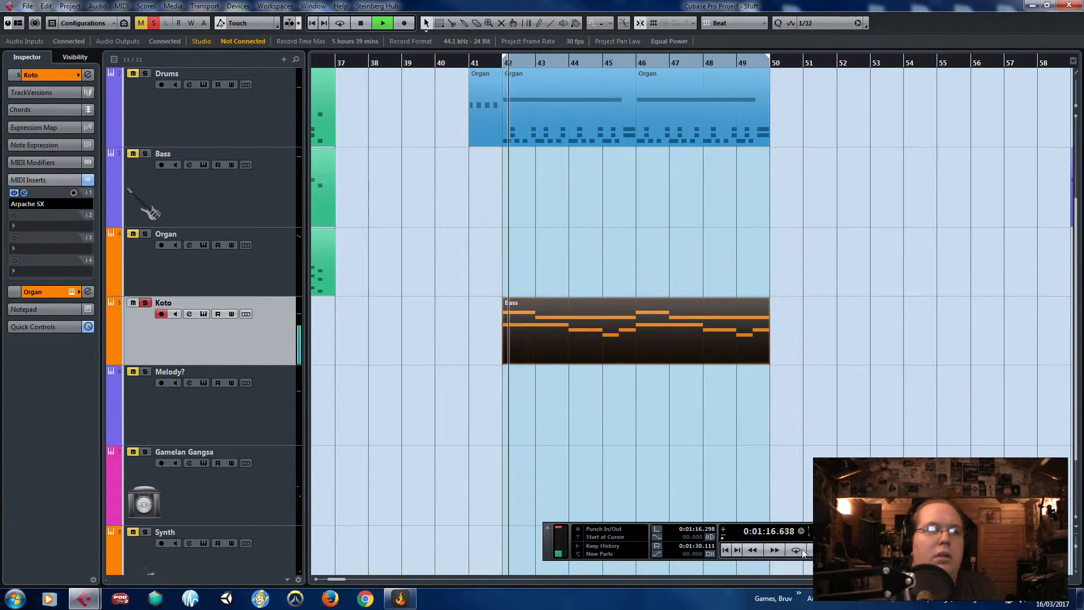
- Turn on cycle playback and set the Koto's Arpache SX transpose to Up/Down, length to 1/8 and step size to dotted 1/16
click(797, 551)
click(24, 193)
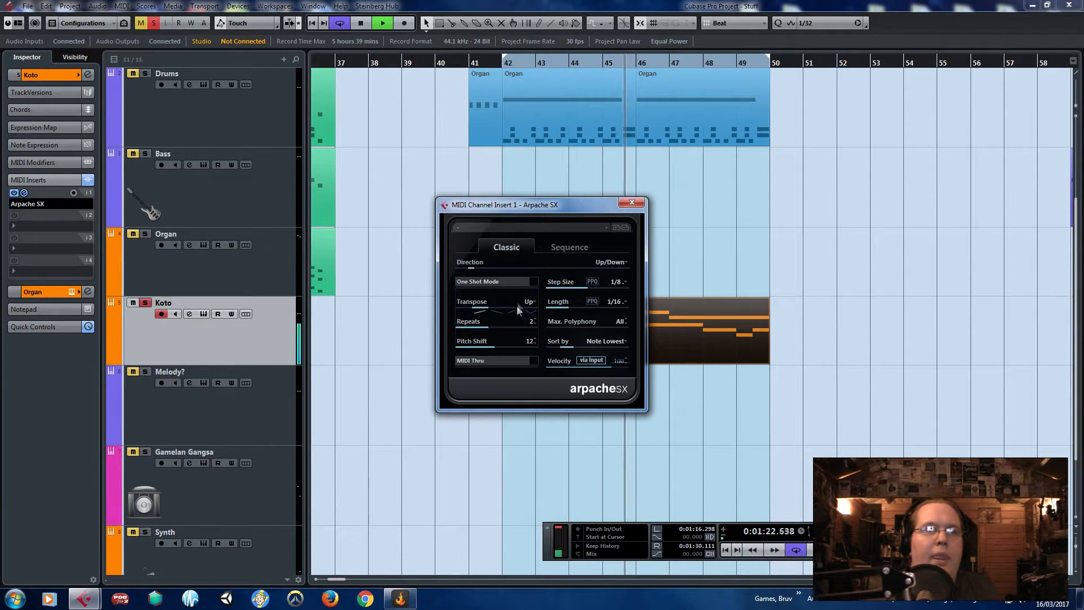
click(627, 303)
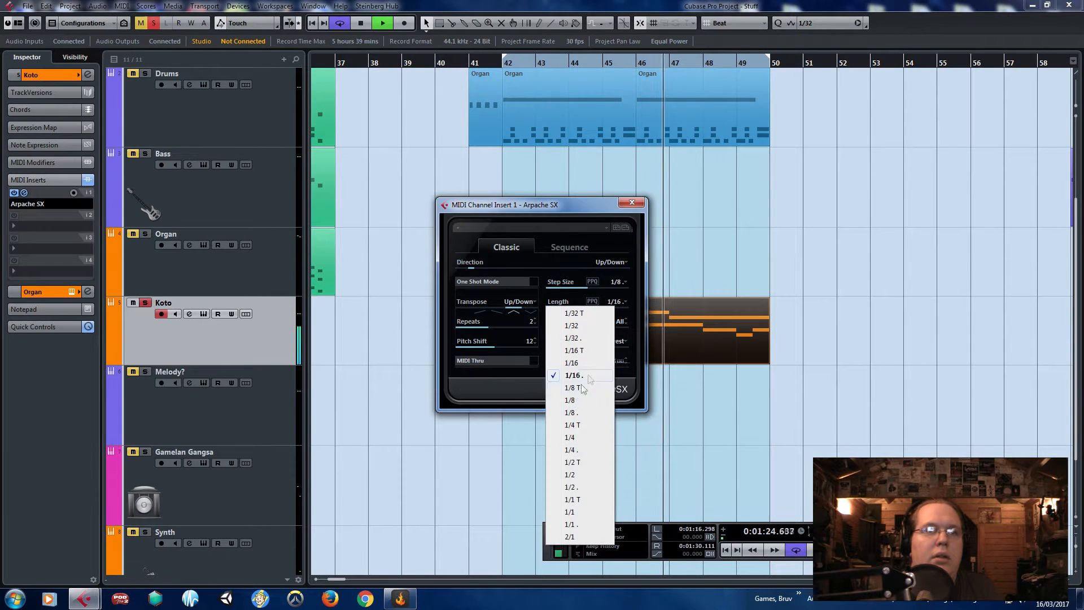
click(578, 402)
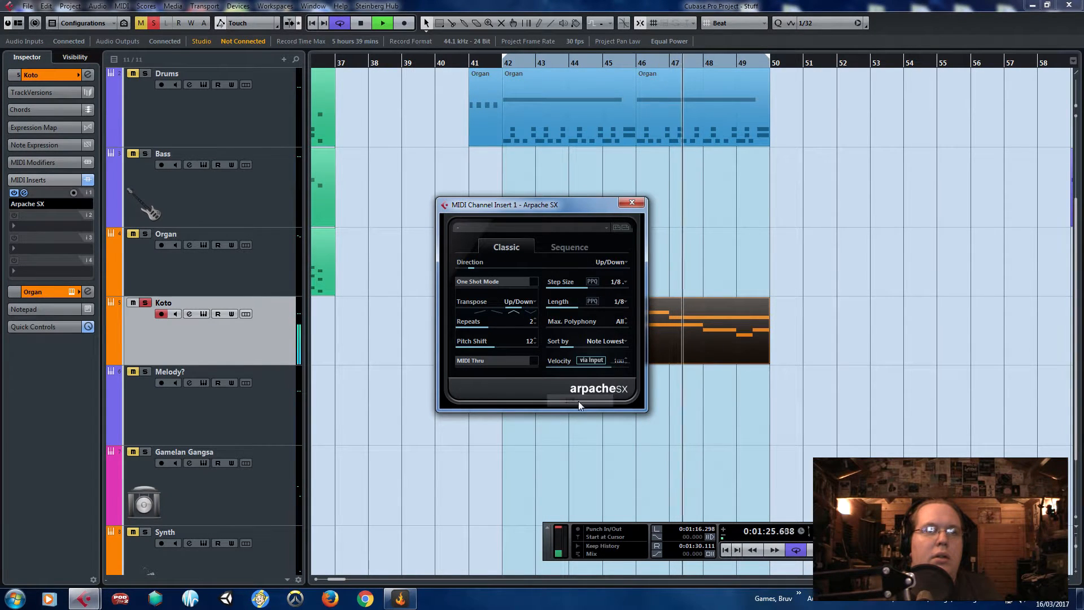
click(622, 282)
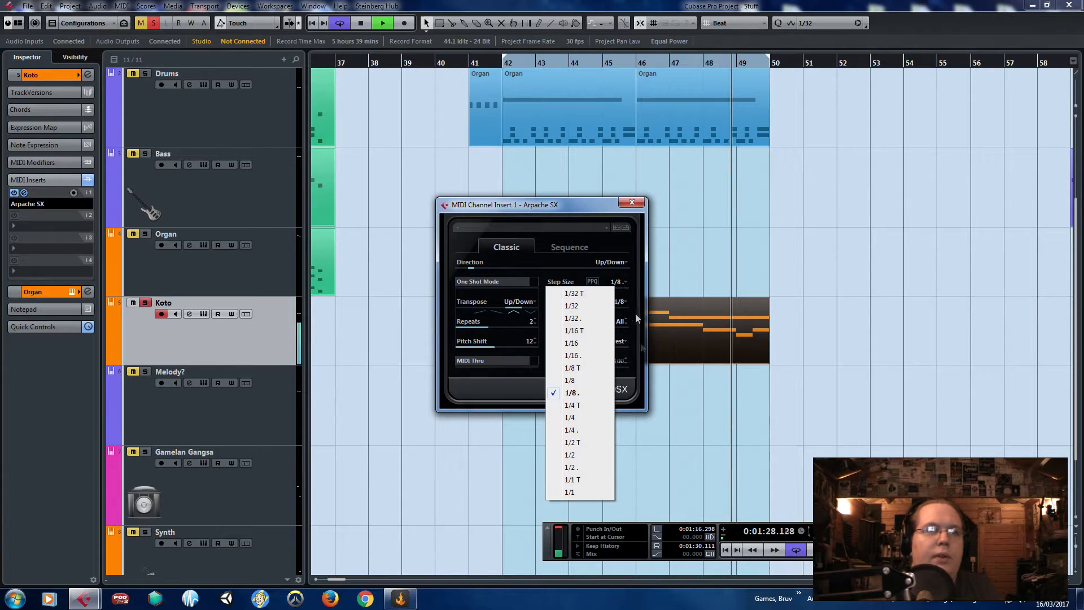
click(597, 356)
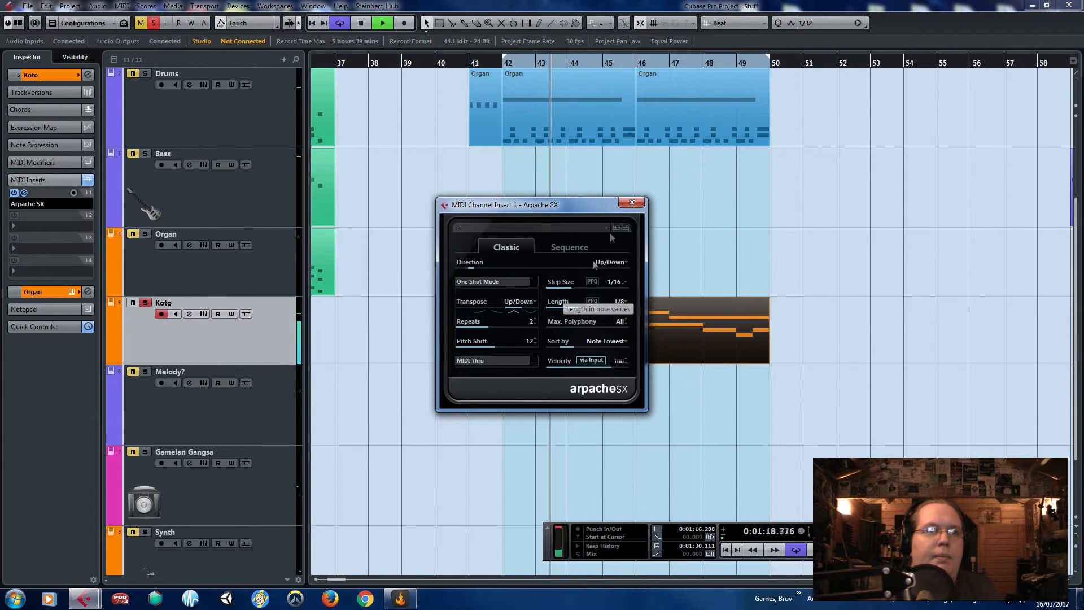
click(638, 206)
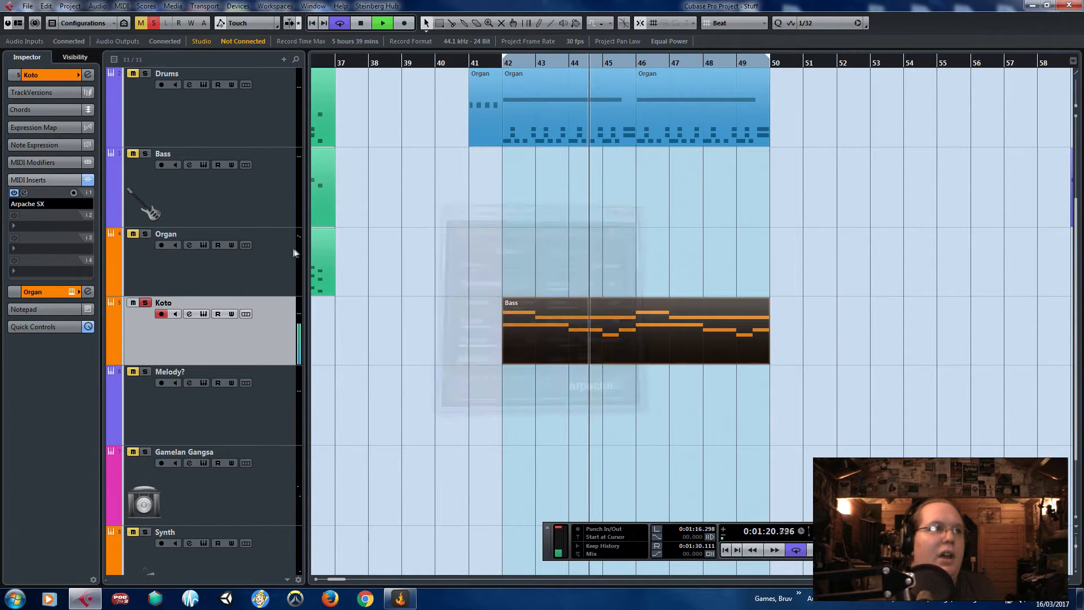
- Load BitCrusher as the Koto's first audio insert with mode IV, sample divider 4 and depth 15.0 bits
click(51, 289)
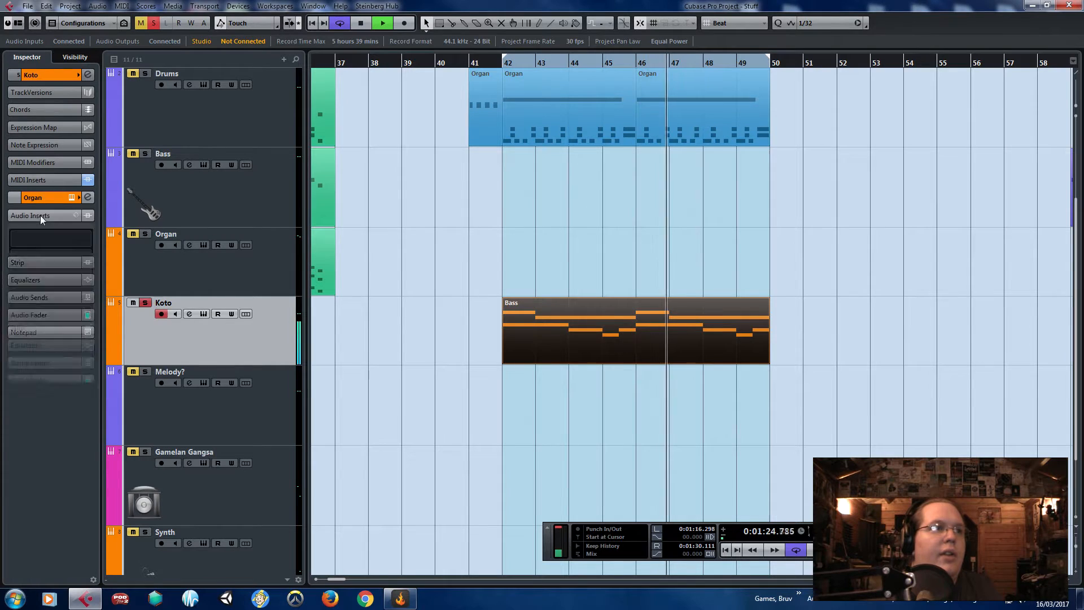
click(51, 239)
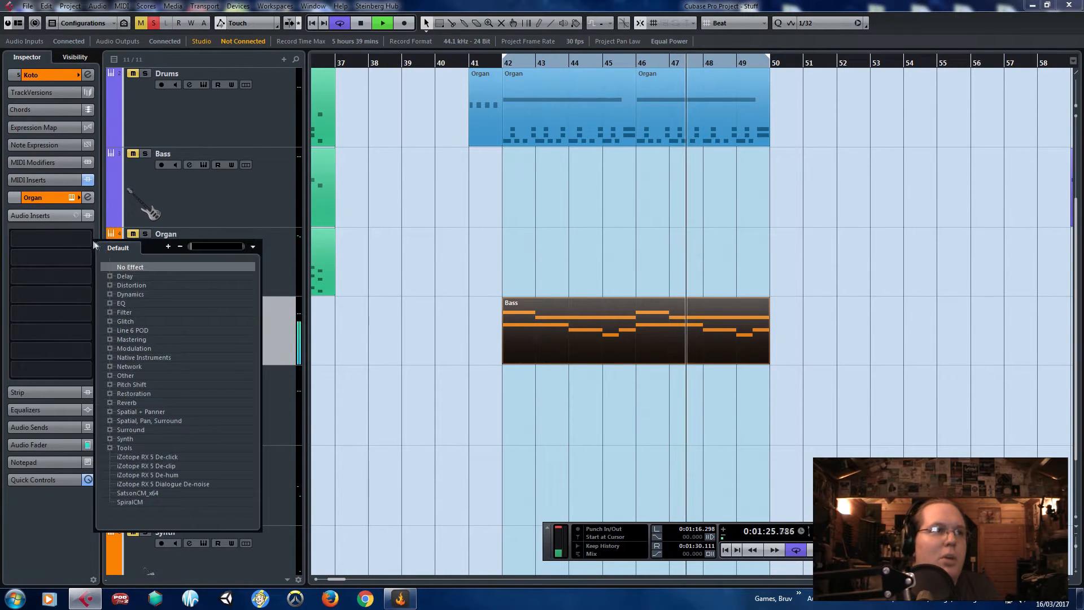
click(111, 295)
click(111, 294)
click(109, 285)
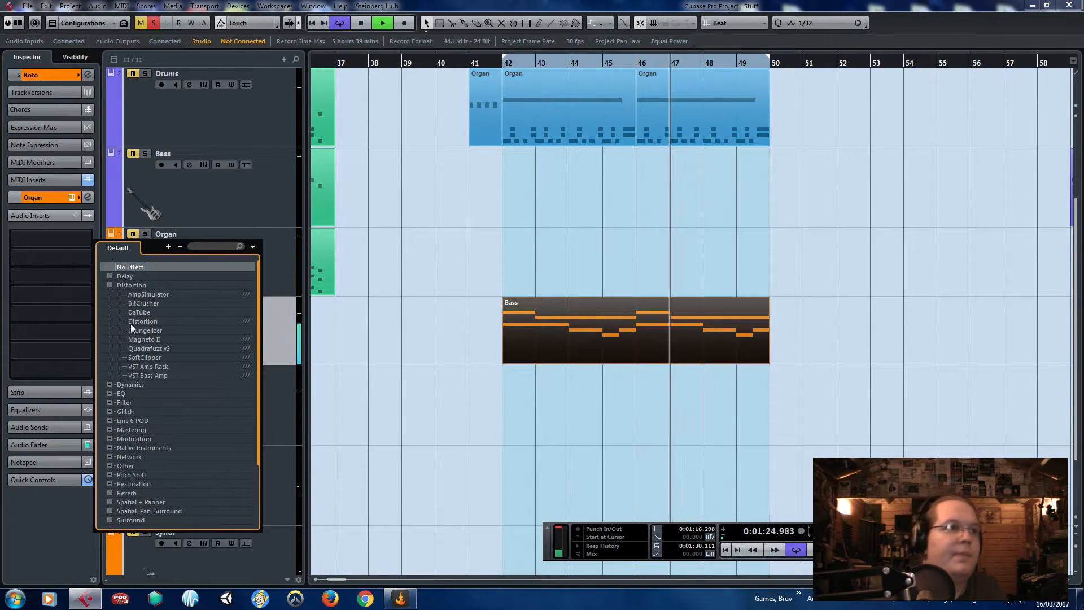
click(145, 303)
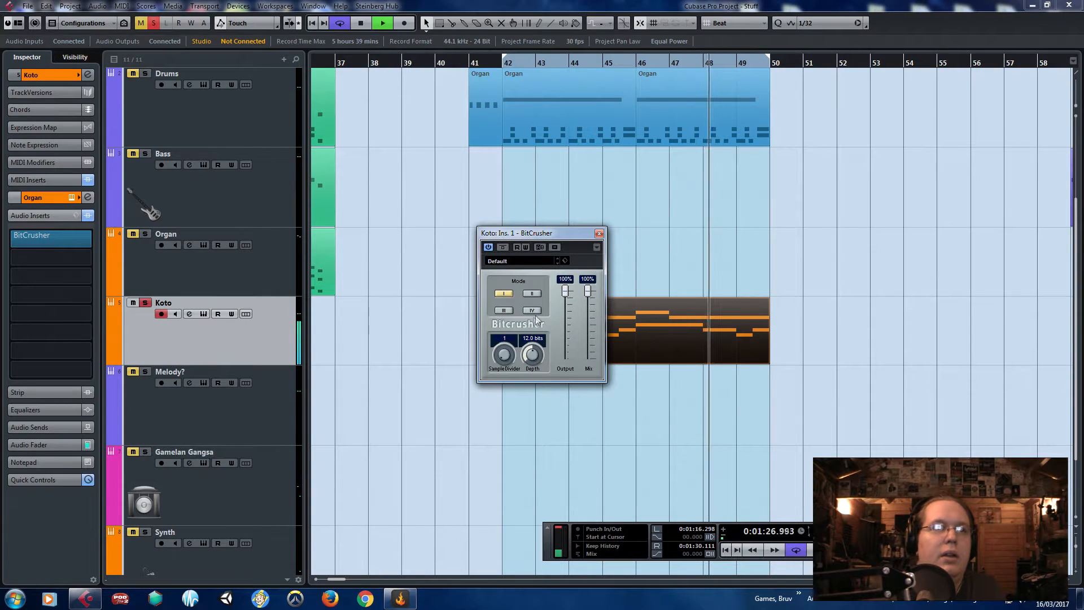
drag(510, 350, 506, 344)
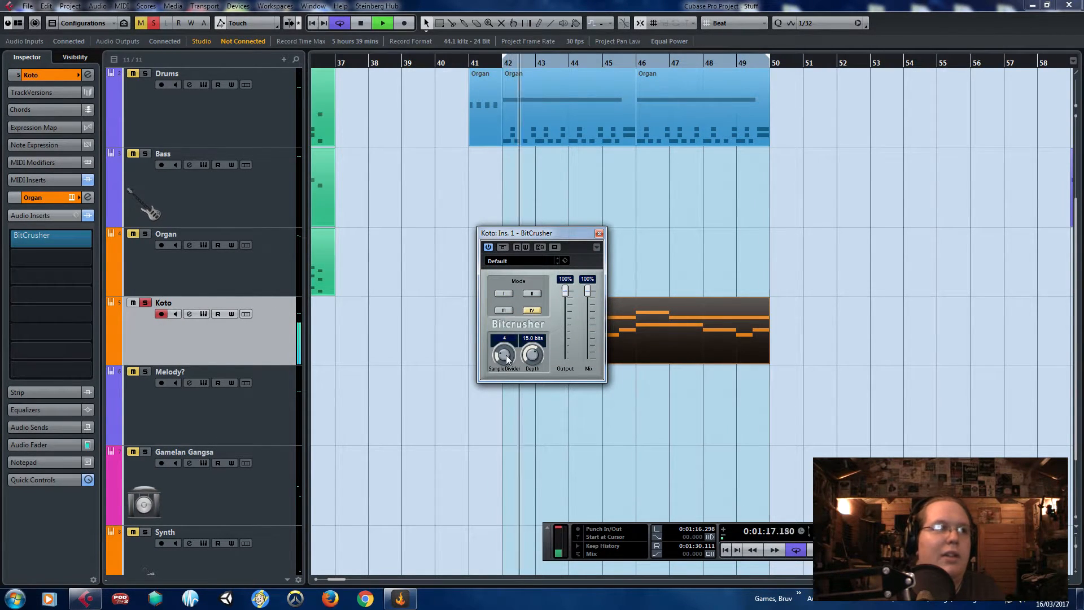
- Load Replika as the Koto's second audio insert and set its delay time to Straight 1/8
click(54, 257)
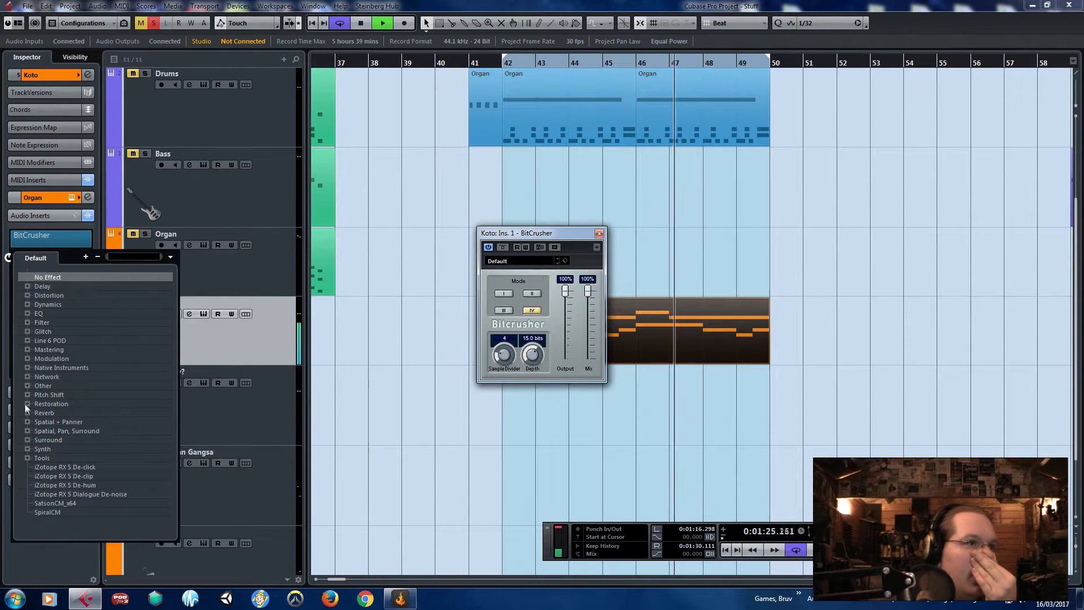
click(27, 368)
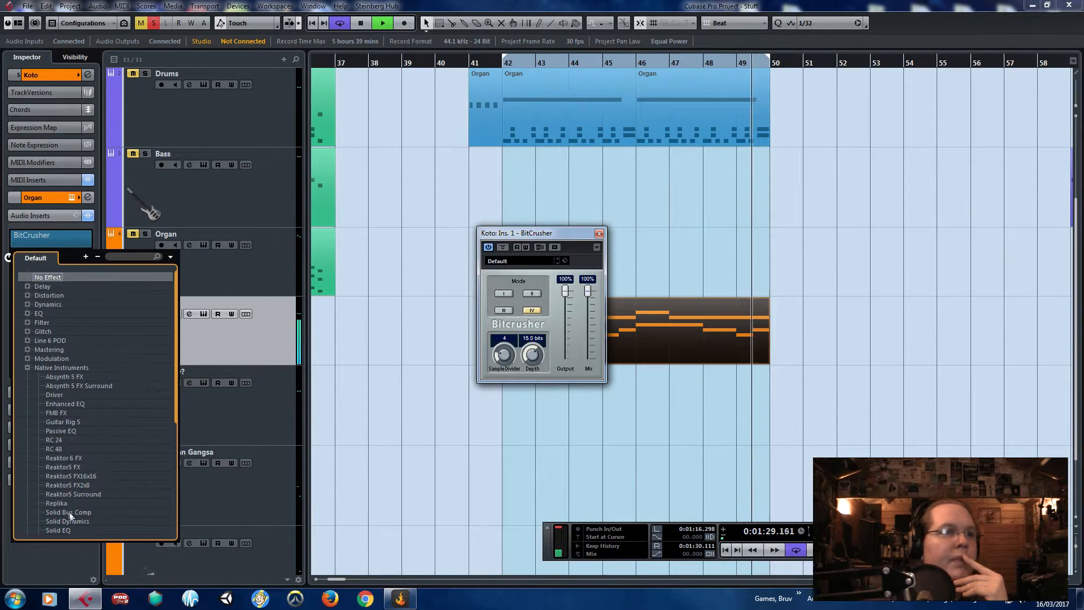
click(56, 504)
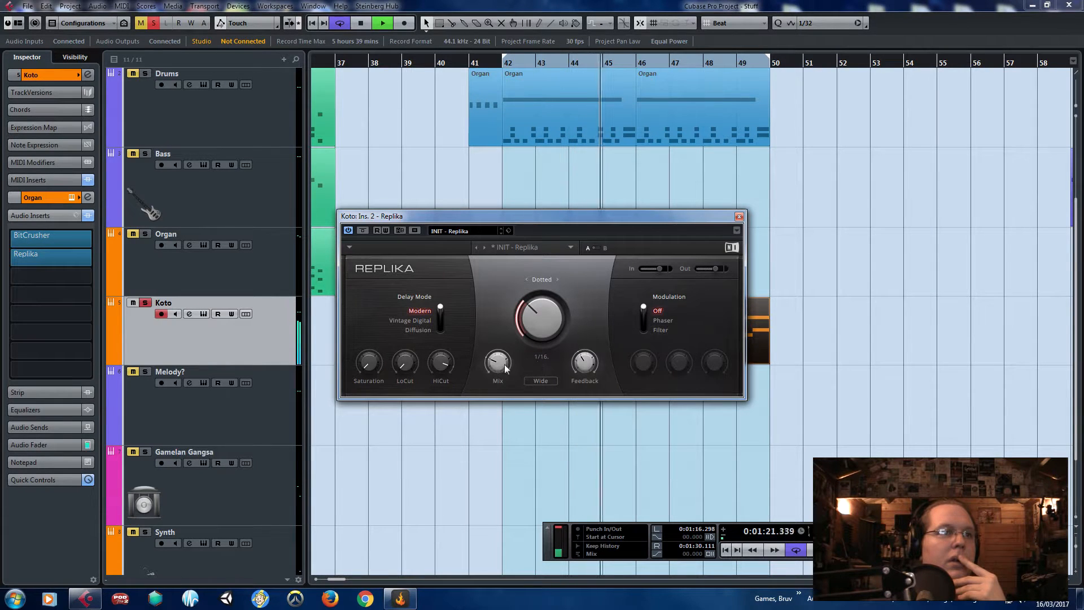
click(558, 280)
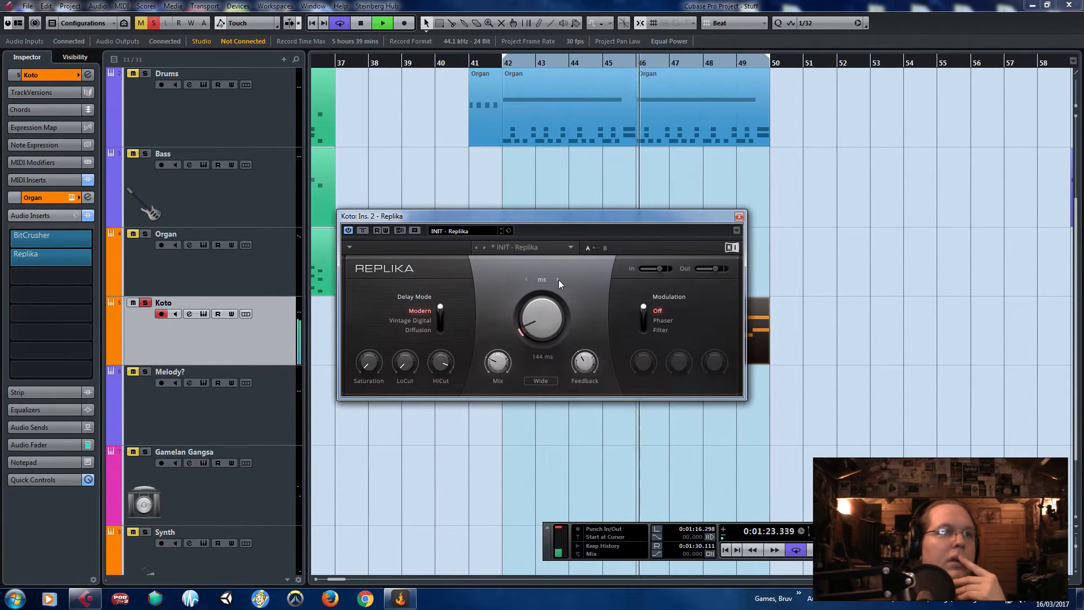
click(558, 281)
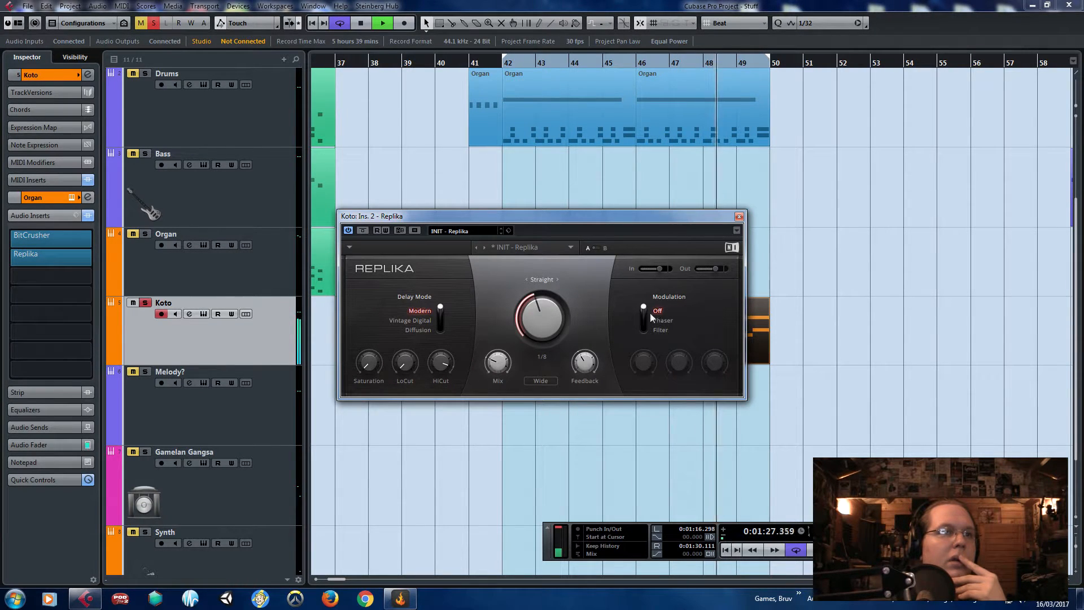
- Set Replika to Vintage Digital delay, Phaser modulation and Normal stereo mode, raise the phaser depth, and close both effect windows
click(410, 321)
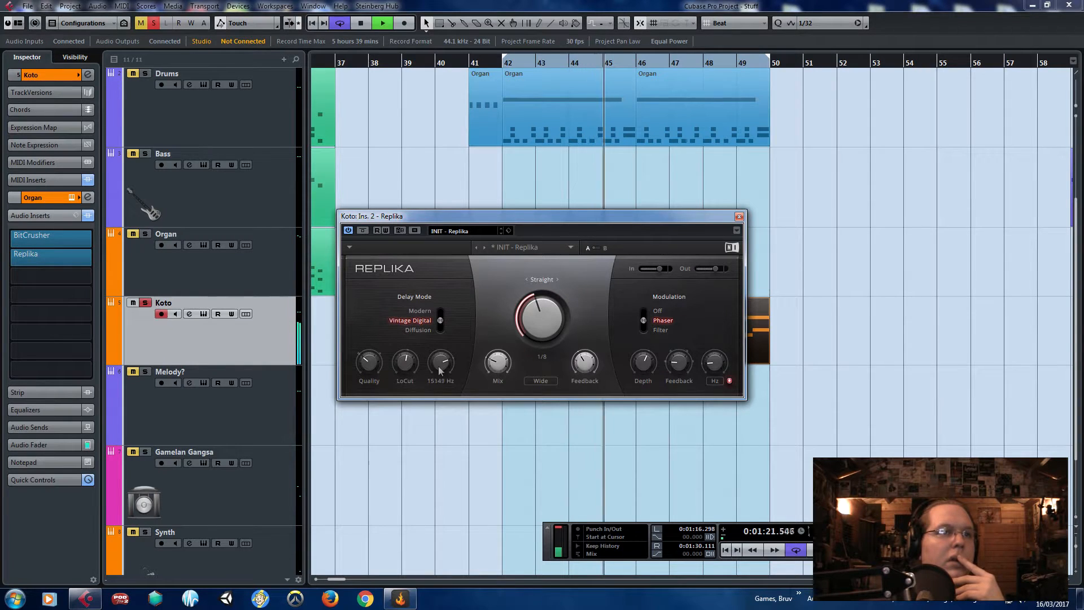
drag(648, 365, 650, 359)
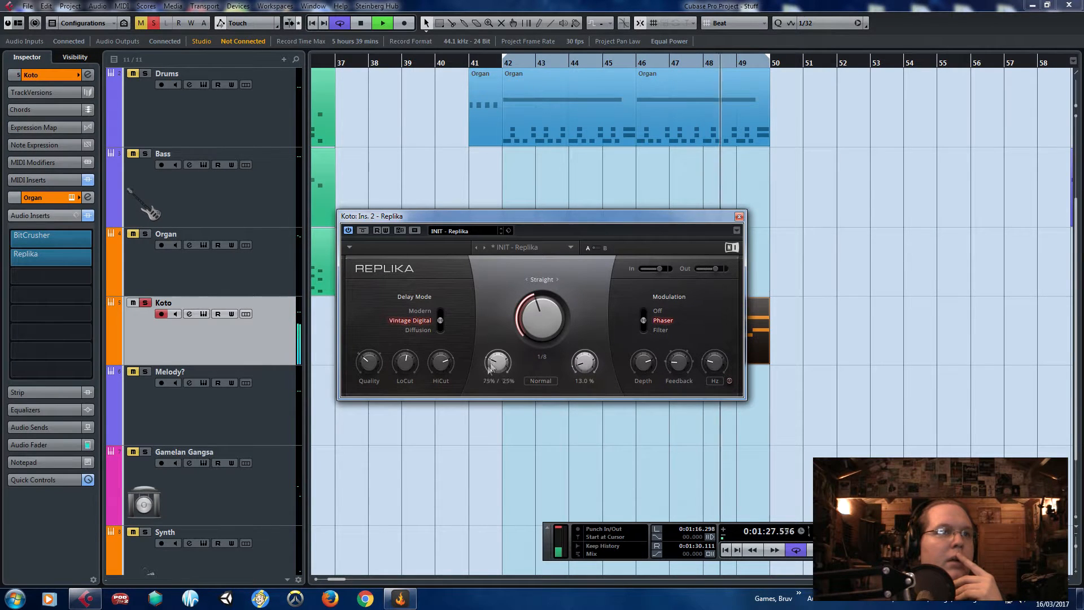
click(571, 247)
click(682, 242)
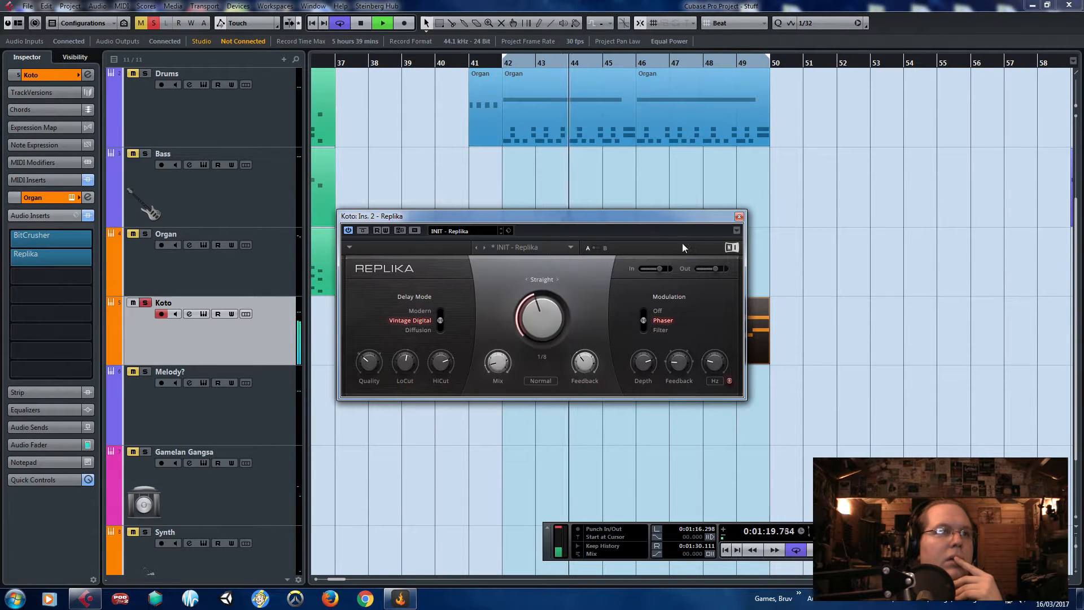
click(739, 217)
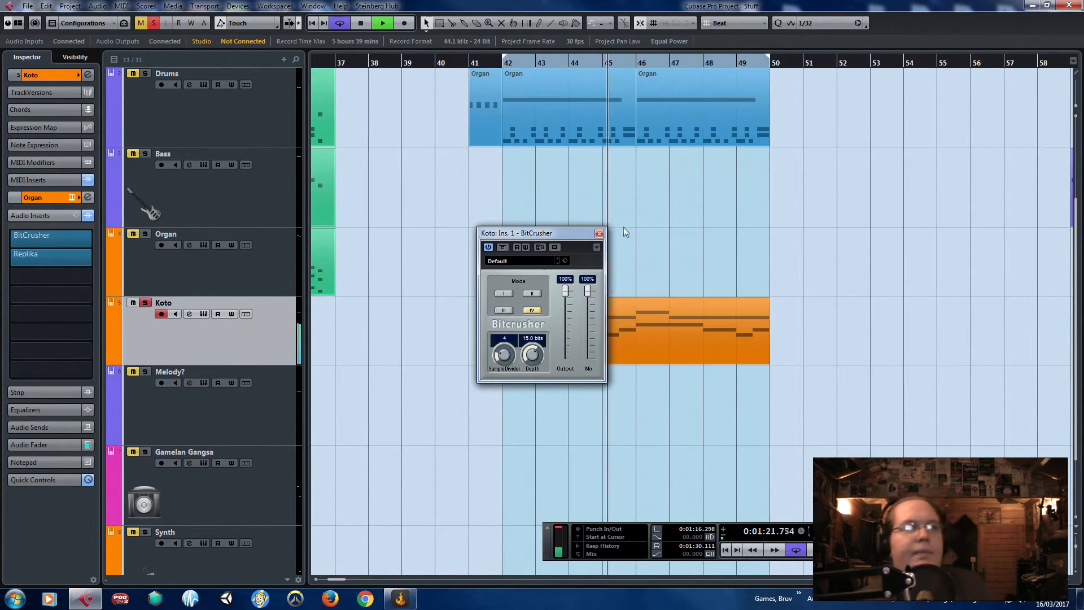
click(599, 233)
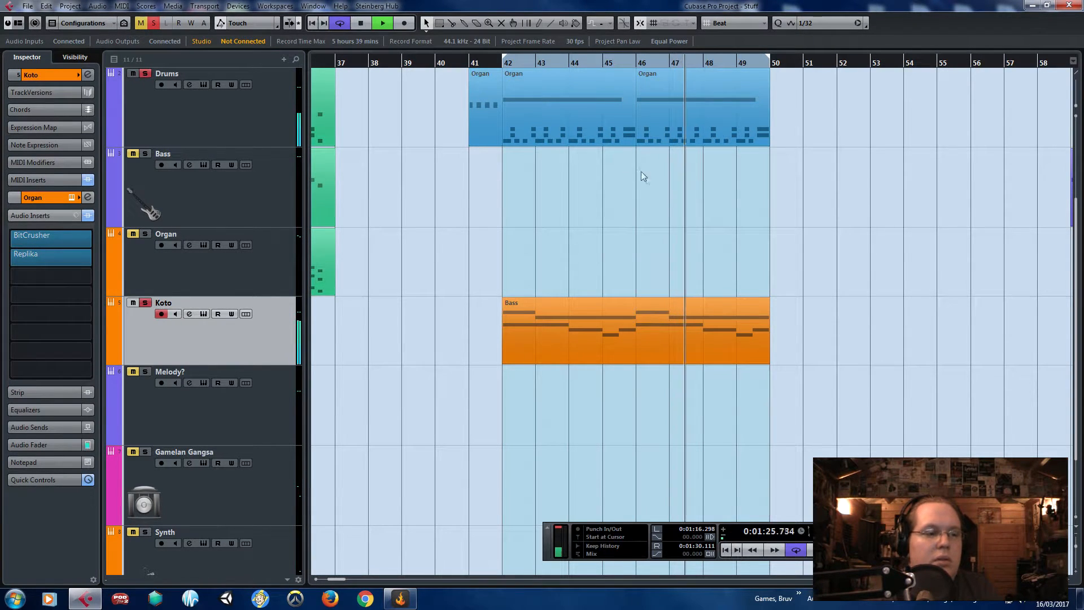
- Move the blue clips on the Drums track to start at bar 58 and align the bass clip at bar 59
drag(701, 216, 597, 192)
scroll(553, 225, down, 1)
scroll(603, 258, up, 2)
scroll(578, 277, down, 1)
drag(592, 290, 893, 311)
drag(900, 192, 815, 226)
drag(900, 317, 810, 322)
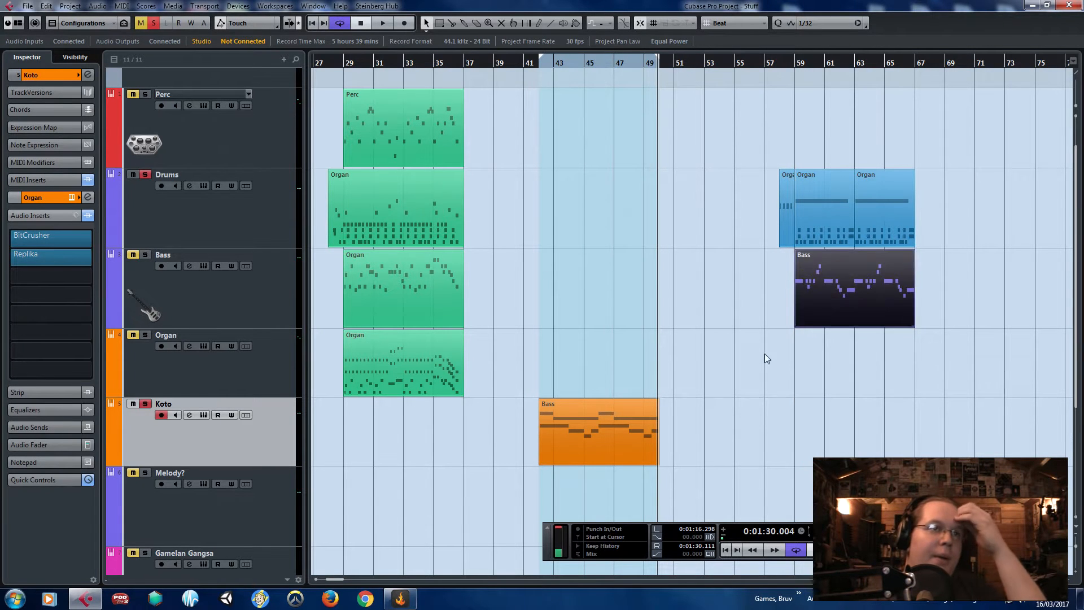
double_click(615, 308)
scroll(559, 336, up, 3)
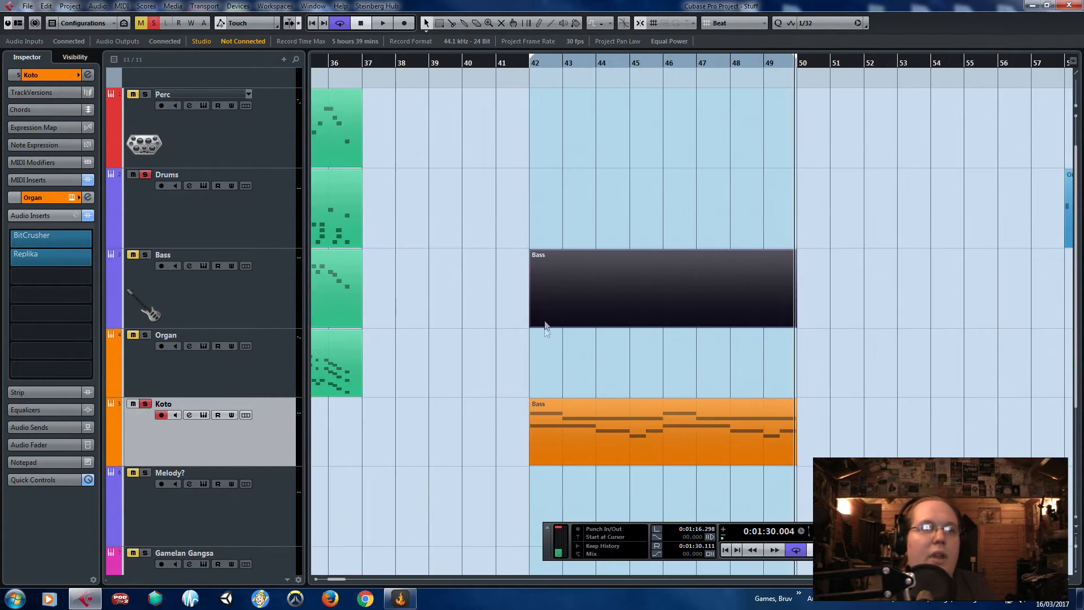
drag(582, 383, 627, 452)
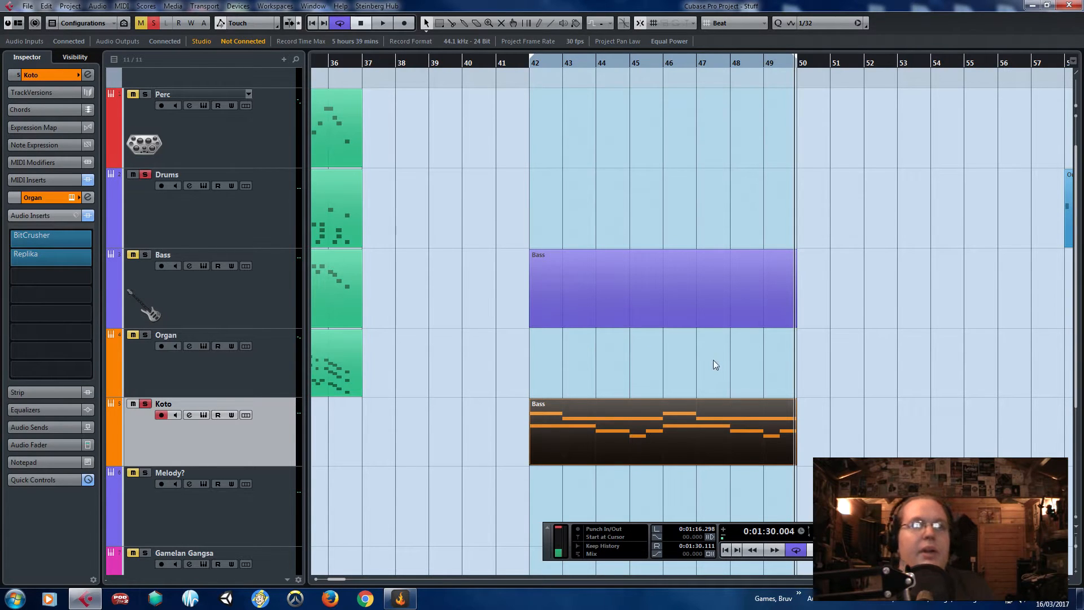
click(661, 277)
key(Delete)
- Duplicate the Koto clip onto the Bass track at bar 42 and open the copy in the Key Editor
click(699, 436)
key(ctrl+d)
drag(859, 421, 593, 273)
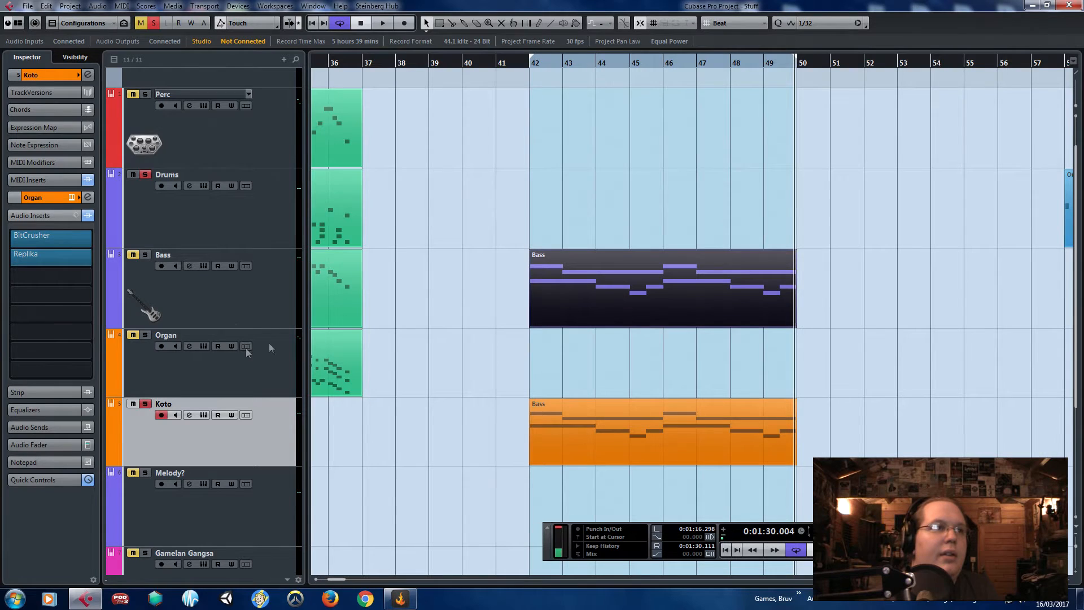
double_click(574, 290)
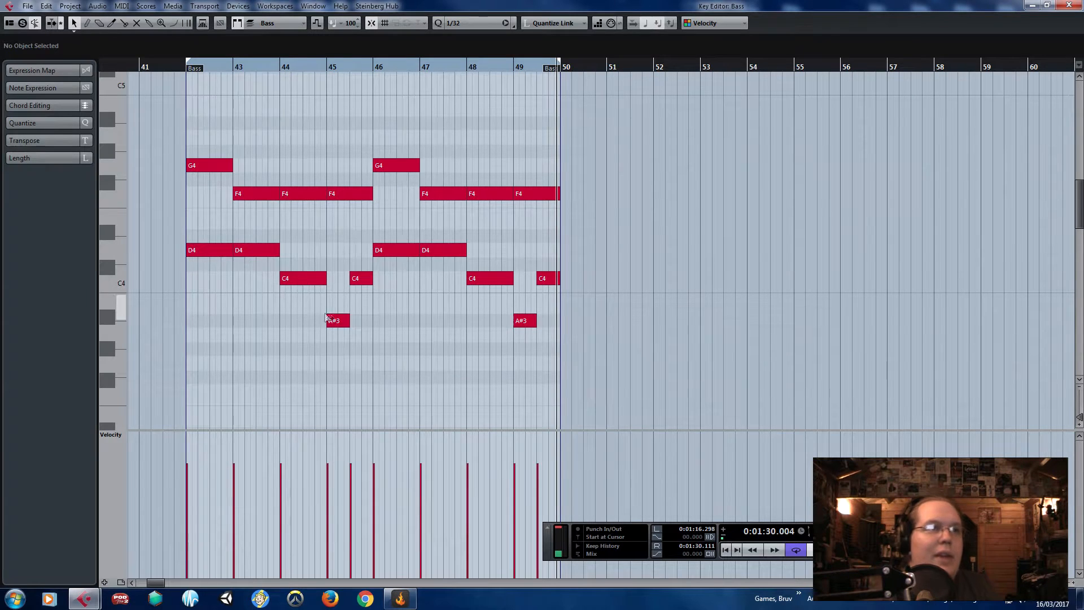
drag(209, 117, 572, 207)
key(Delete)
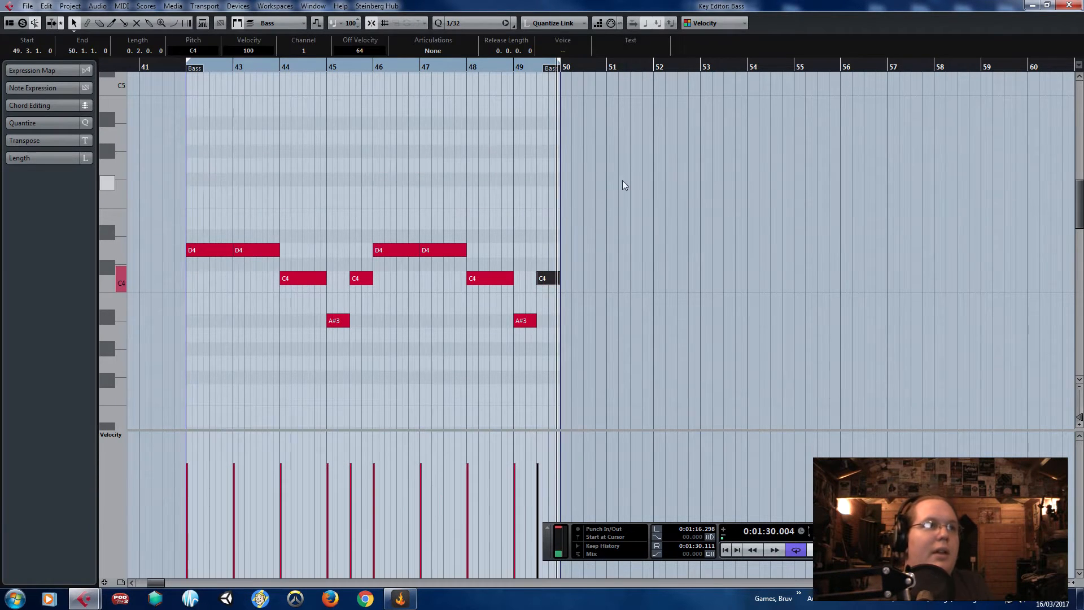
key(ctrl+z)
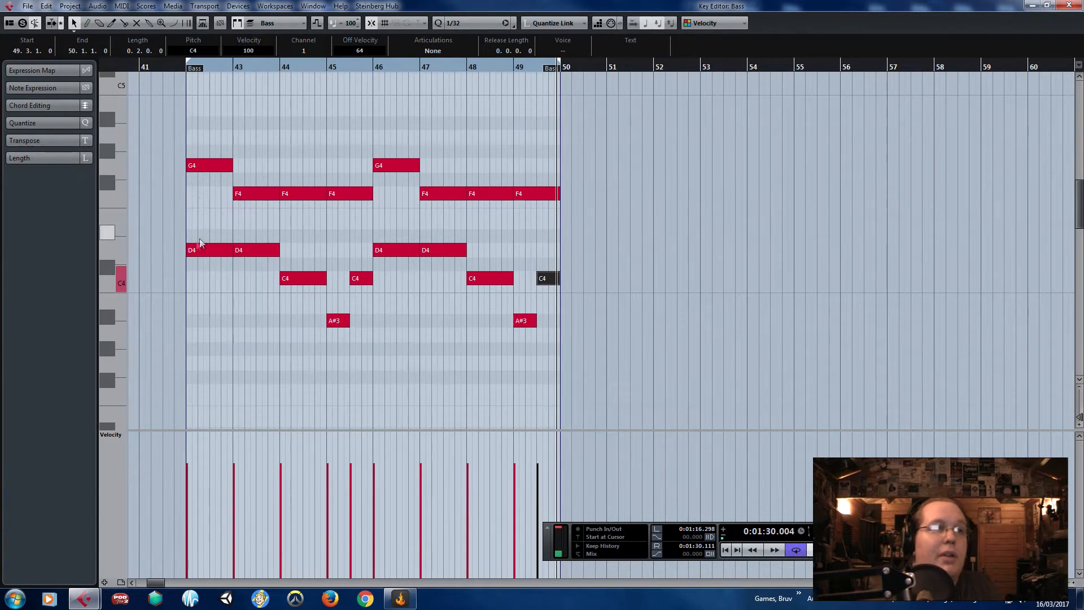
- Delete the F4 notes in bars 45 and 49 of the Bass clip
scroll(199, 243, up, 2)
key(Delete)
click(688, 197)
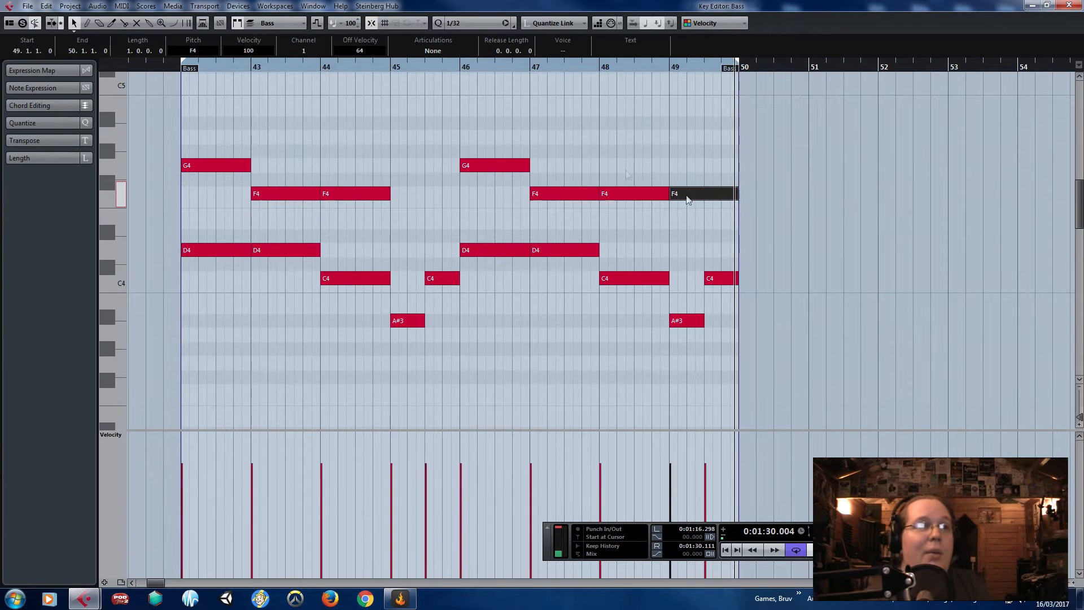
- Shorten the full-bar notes to three beats and place the upper G4 and F4 notes as one-beat notes on each bar's last beat
drag(182, 135, 365, 295)
drag(467, 117, 650, 281)
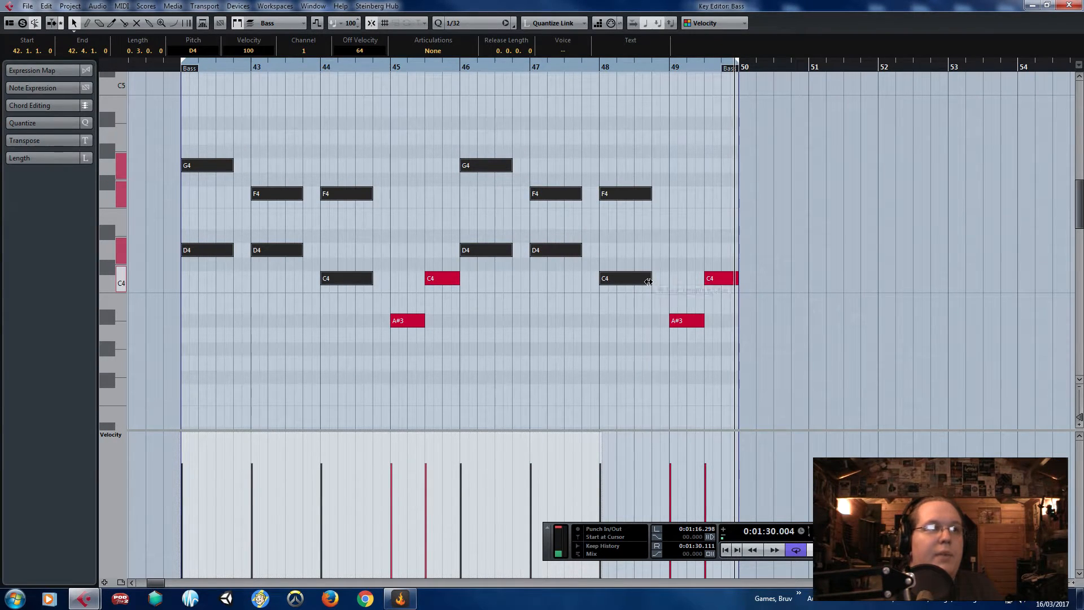
drag(199, 122, 653, 195)
- Move all the Bass clip's notes down one octave, start playback, and close the Key Editor
drag(822, 109, 162, 317)
scroll(227, 161, down, 3)
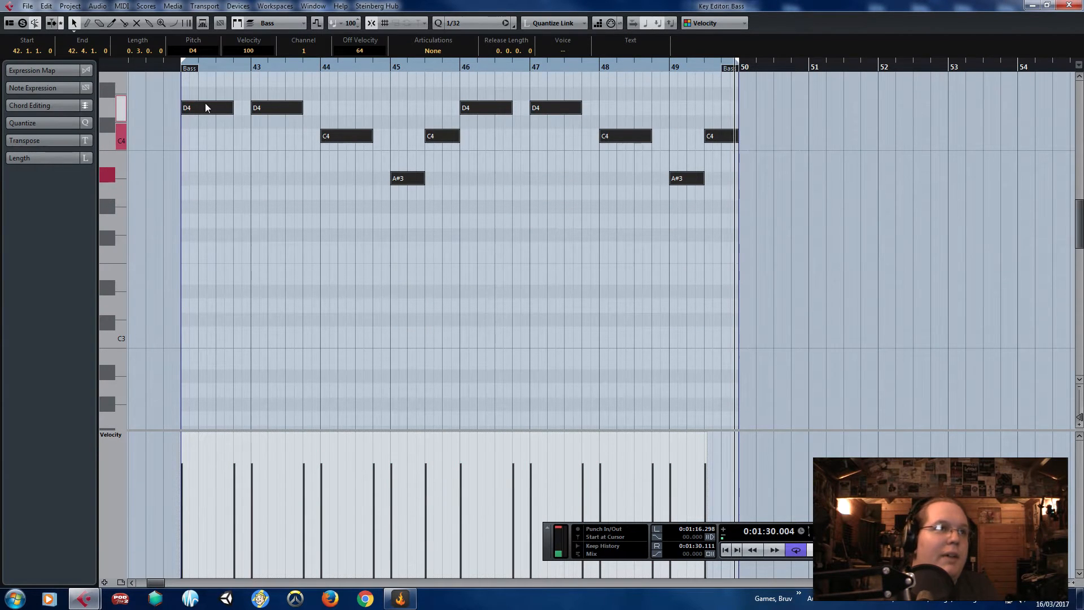
drag(205, 108, 206, 310)
key(space)
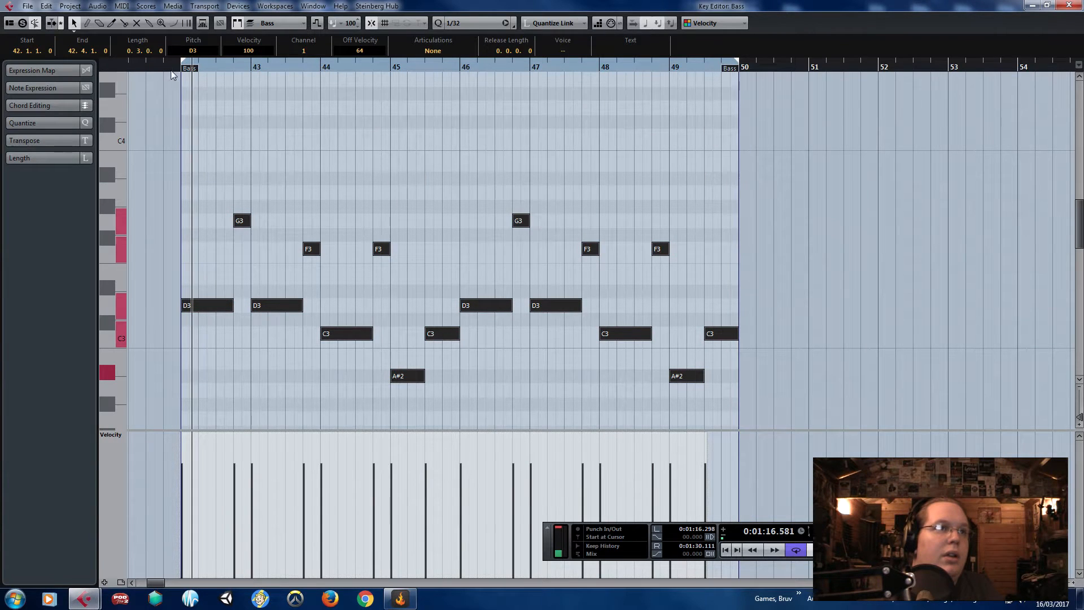
key(Escape)
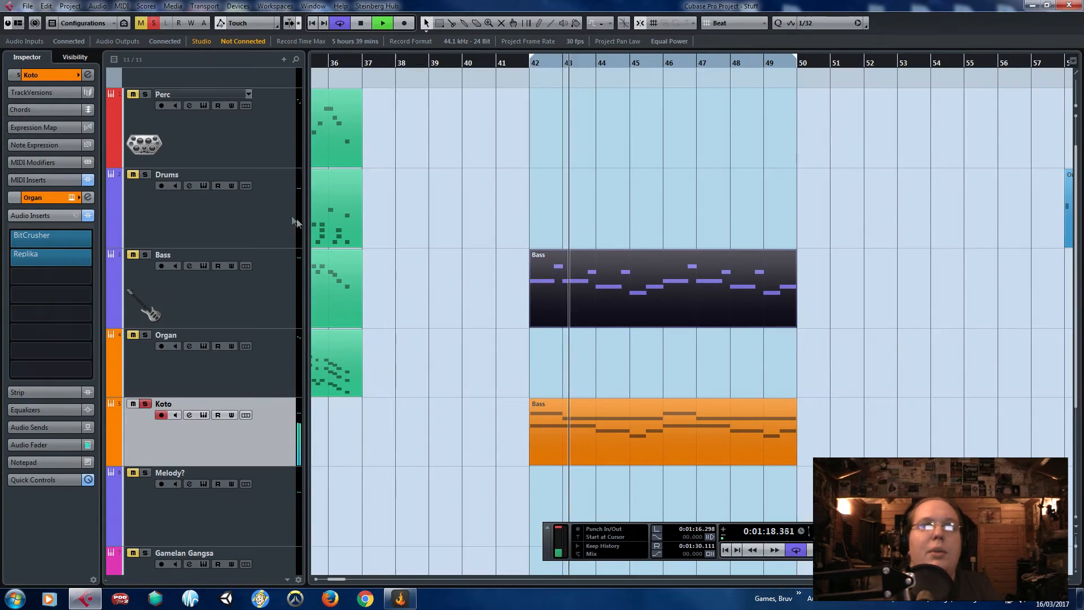
- Reopen the Bass clip, stop playback, and move its short last-beat G and F notes down below the longer notes
double_click(575, 298)
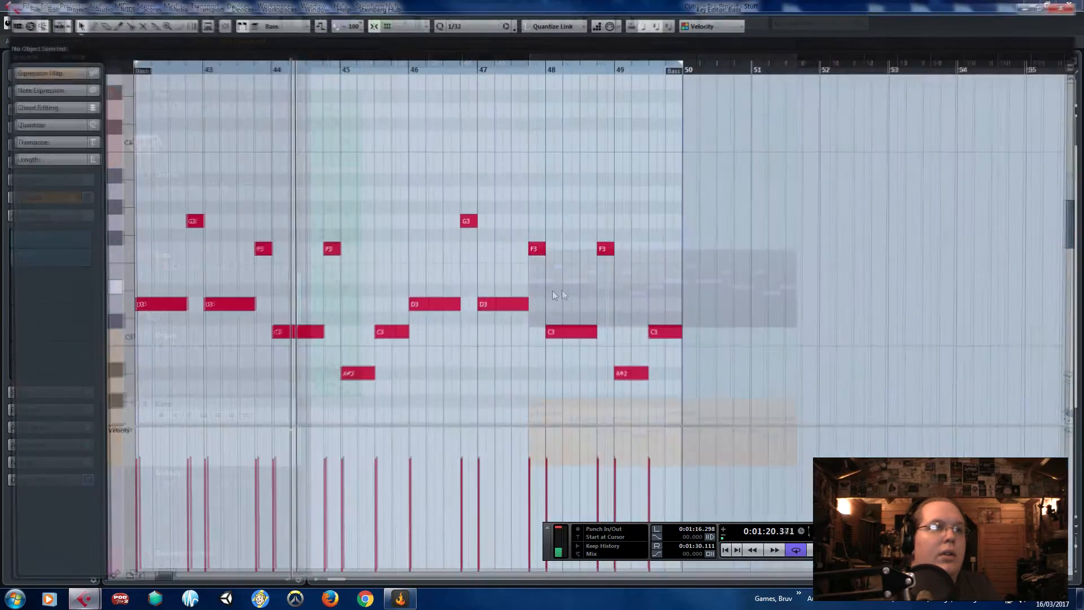
scroll(737, 172, down, 3)
key(space)
click(337, 316)
scroll(332, 113, up, 2)
drag(331, 165, 649, 419)
scroll(624, 265, up, 2)
scroll(635, 414, down, 7)
scroll(635, 413, down, 2)
- Move all the Bass notes down so the line starts on D2 with short notes on G1 and F1, and play it
drag(797, 309, 269, 110)
scroll(345, 229, up, 5)
scroll(422, 242, down, 3)
mouse_move(430, 149)
mouse_down()
mouse_move(438, 429)
mouse_move(443, 346)
mouse_move(426, 322)
mouse_move(448, 145)
mouse_move(428, 118)
mouse_move(429, 132)
mouse_up()
key(space)
scroll(542, 334, up, 1)
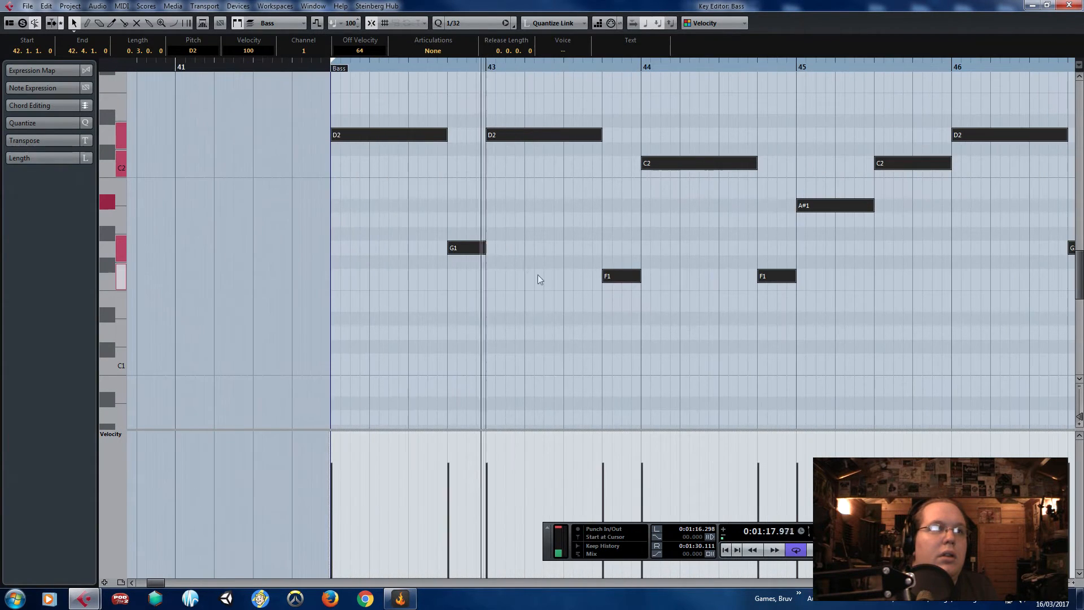
- Delete all the short G1 and F1 notes from the Bass clip
click(475, 320)
scroll(494, 330, down, 2)
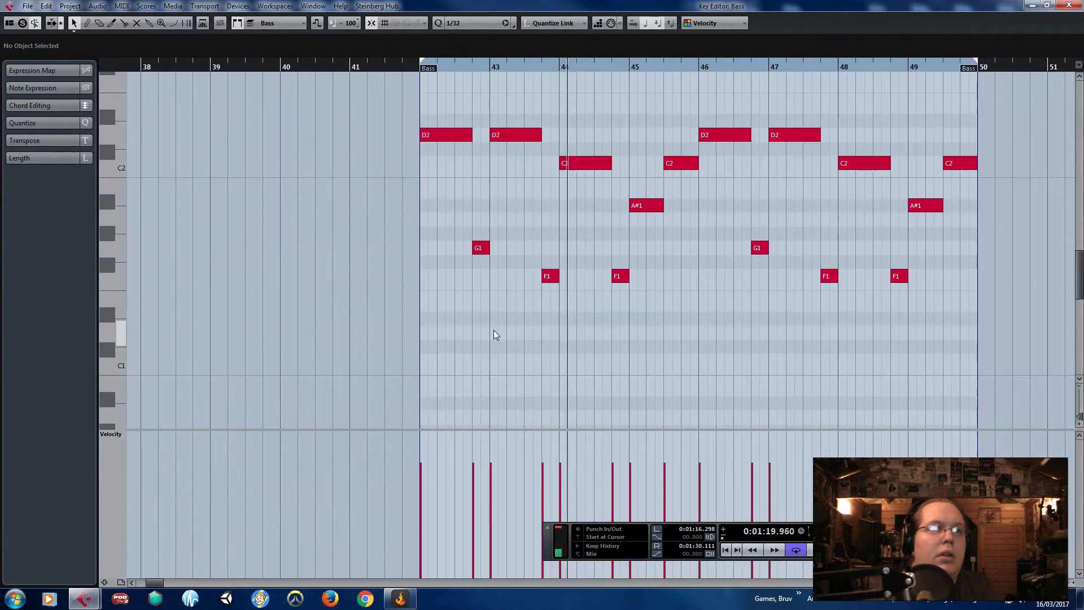
drag(964, 319, 410, 243)
scroll(489, 275, up, 2)
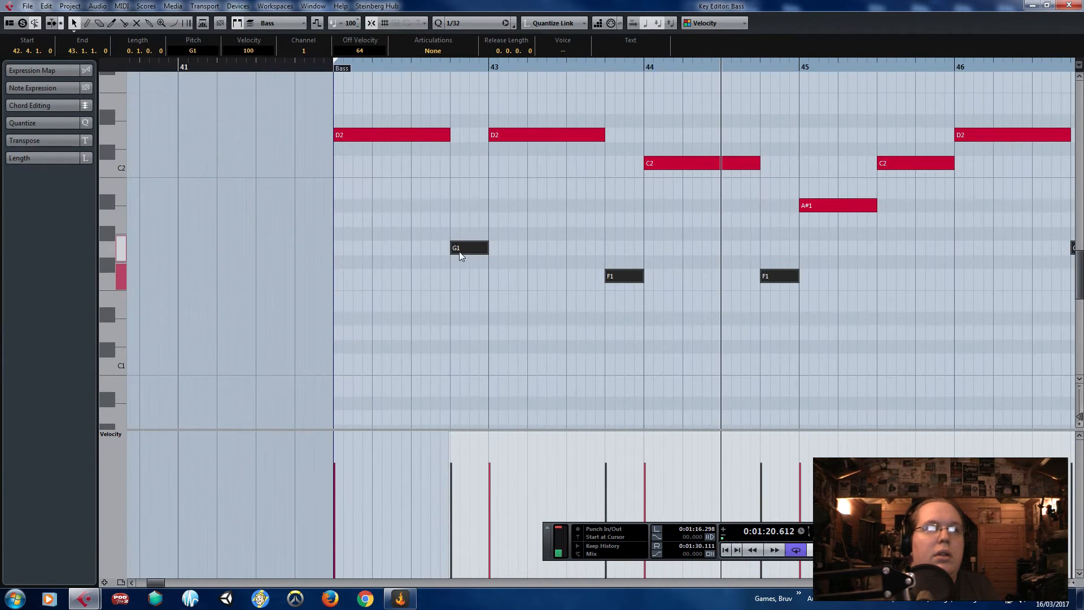
scroll(461, 253, down, 2)
key(Delete)
scroll(446, 225, up, 2)
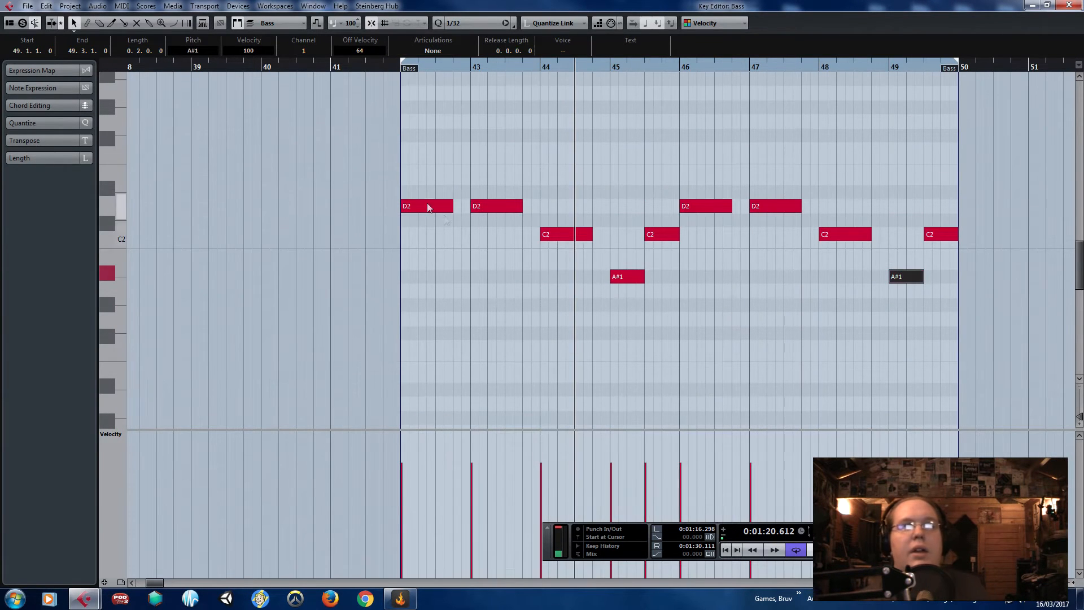
- Delete the D2 notes in bars 43 and 47 and stretch those in bars 42 and 46 to nearly two bars
drag(351, 116, 589, 258)
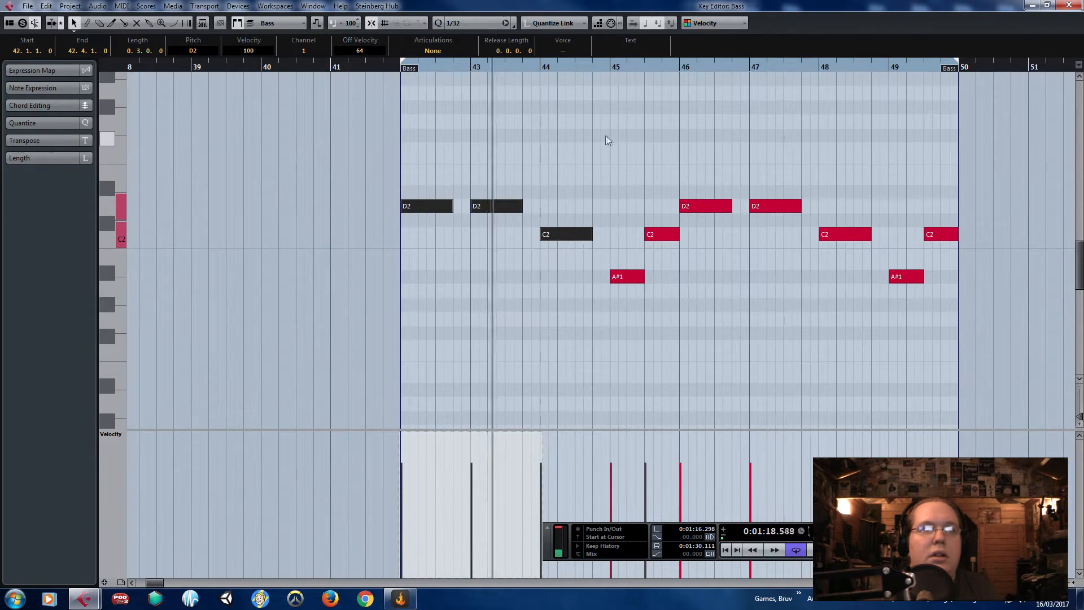
click(591, 175)
drag(581, 159, 533, 209)
key(Delete)
drag(757, 180, 812, 218)
key(Delete)
- Move all the bass notes down one octave so the line starts on D1, and play it from bar 42
drag(352, 139, 948, 291)
drag(472, 213, 472, 408)
double_click(394, 69)
scroll(534, 151, down, 5)
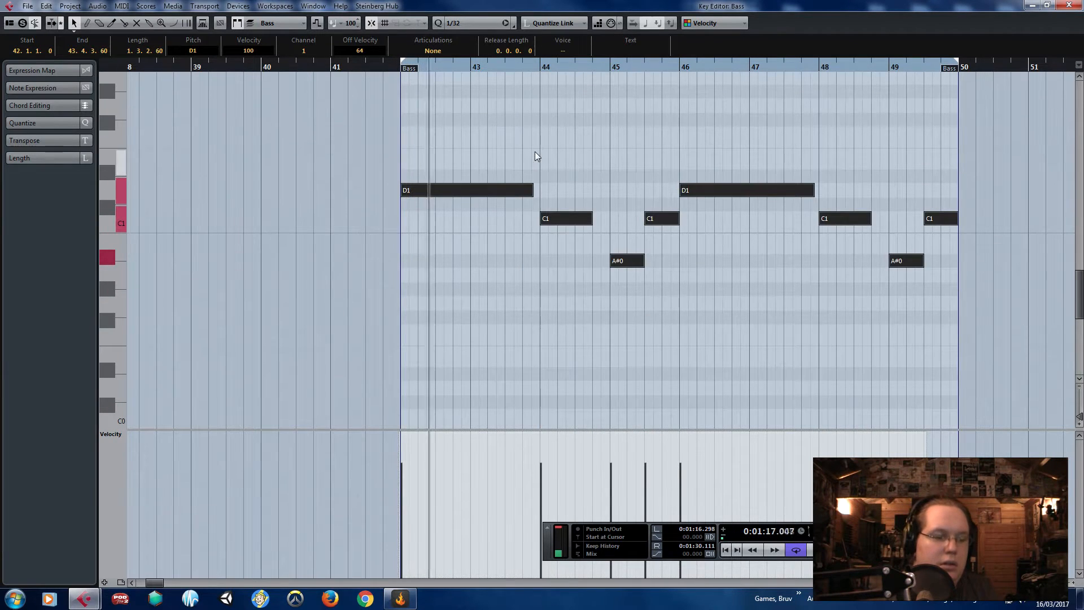
scroll(558, 174, up, 3)
click(629, 145)
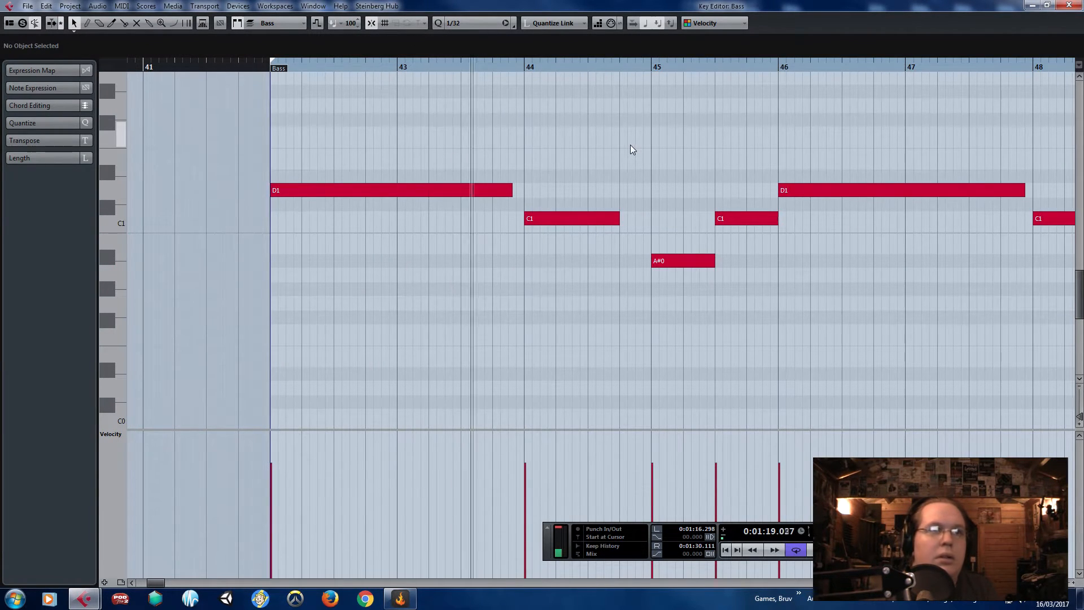
- Lengthen the C1 note in bar 44 to a full bar, and delete the A#0 and half-bar C1 notes in bars 45 and 49
drag(618, 220, 649, 237)
scroll(662, 260, down, 2)
click(876, 313)
drag(848, 307, 996, 344)
drag(935, 326, 1077, 327)
drag(930, 327, 425, 246)
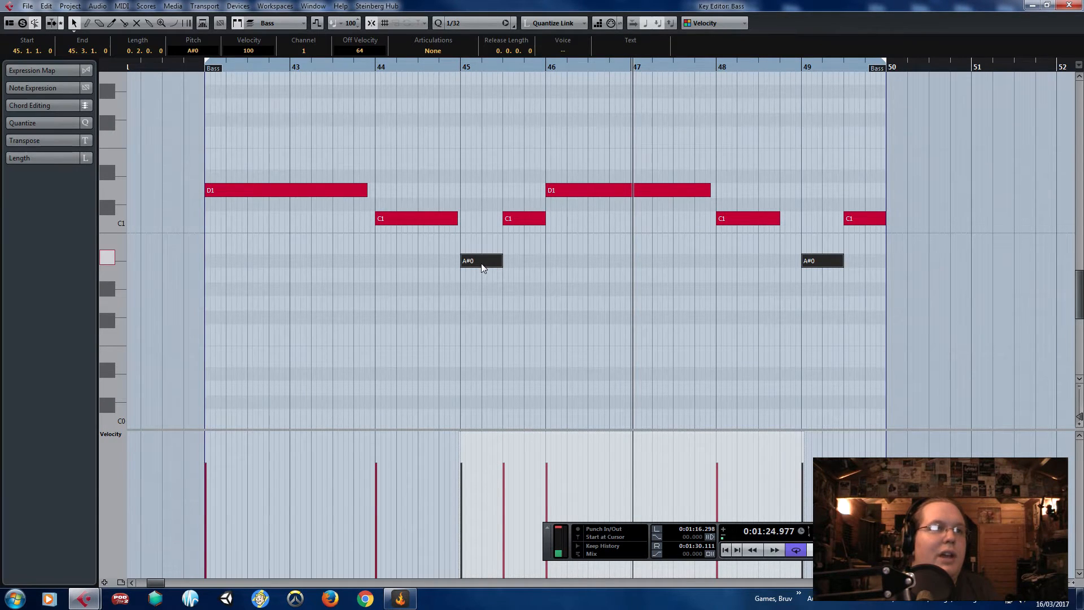
key(Delete)
click(864, 218)
key(Delete)
drag(601, 291, 498, 219)
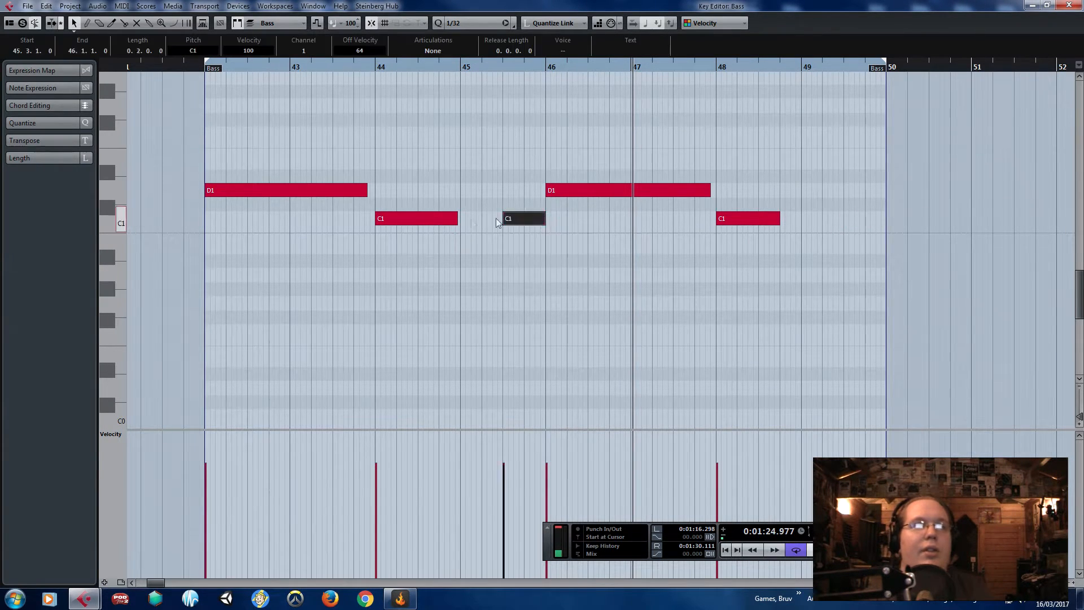
key(Delete)
- Stretch the C1 notes in bars 44 and 48 to nearly two bars each and play the line
key(Left)
drag(791, 280, 874, 242)
click(374, 67)
click(567, 129)
key(space)
drag(859, 219, 873, 219)
click(779, 137)
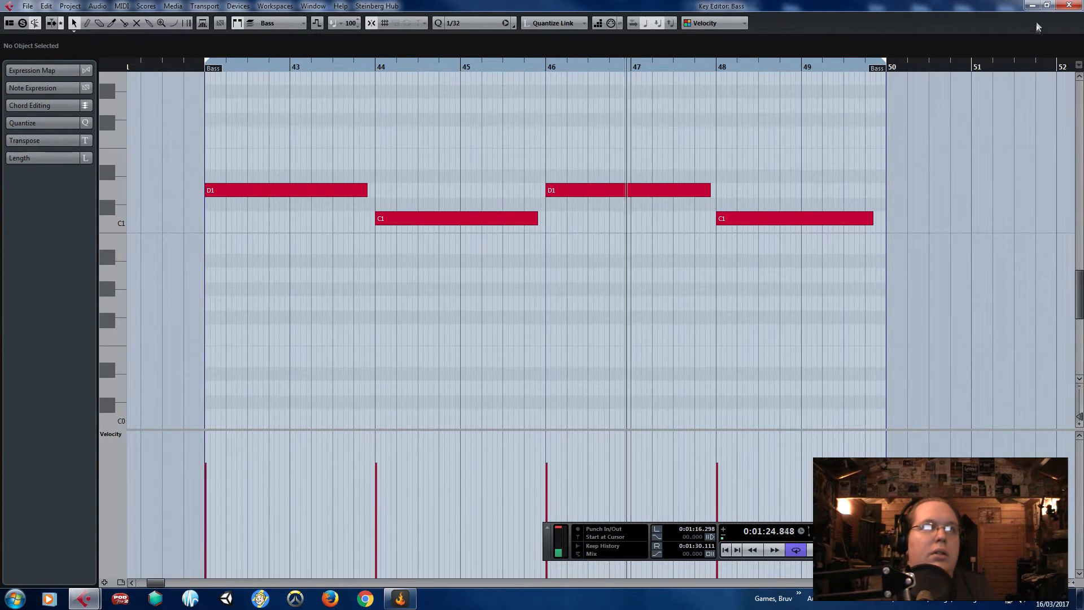
- Check the opening G4 and D4 notes of the Koto track's clip in the Key Editor, then close it
click(1069, 5)
double_click(638, 428)
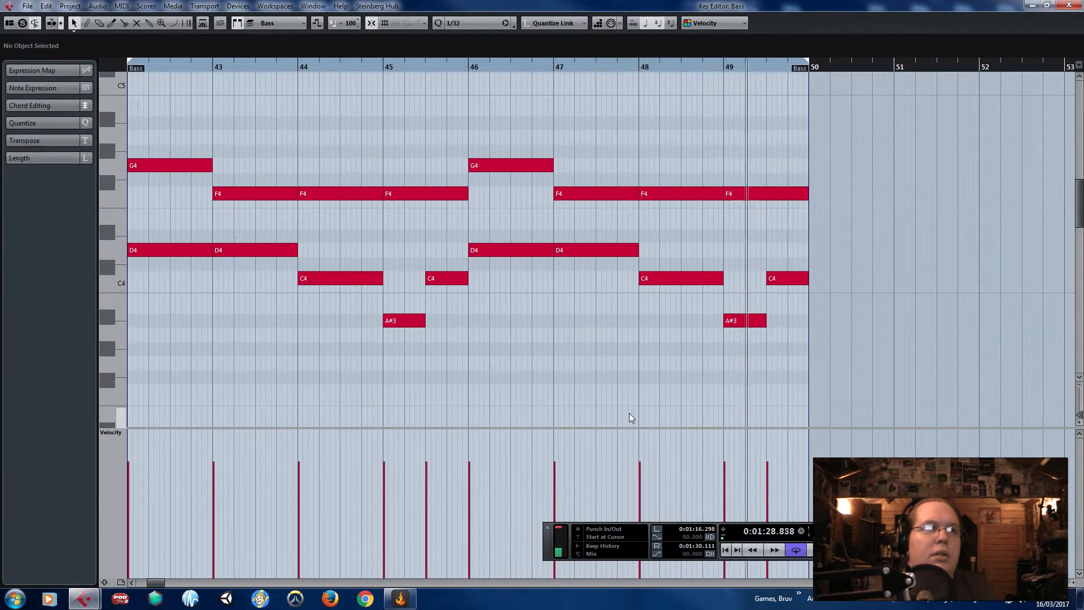
click(150, 169)
click(167, 253)
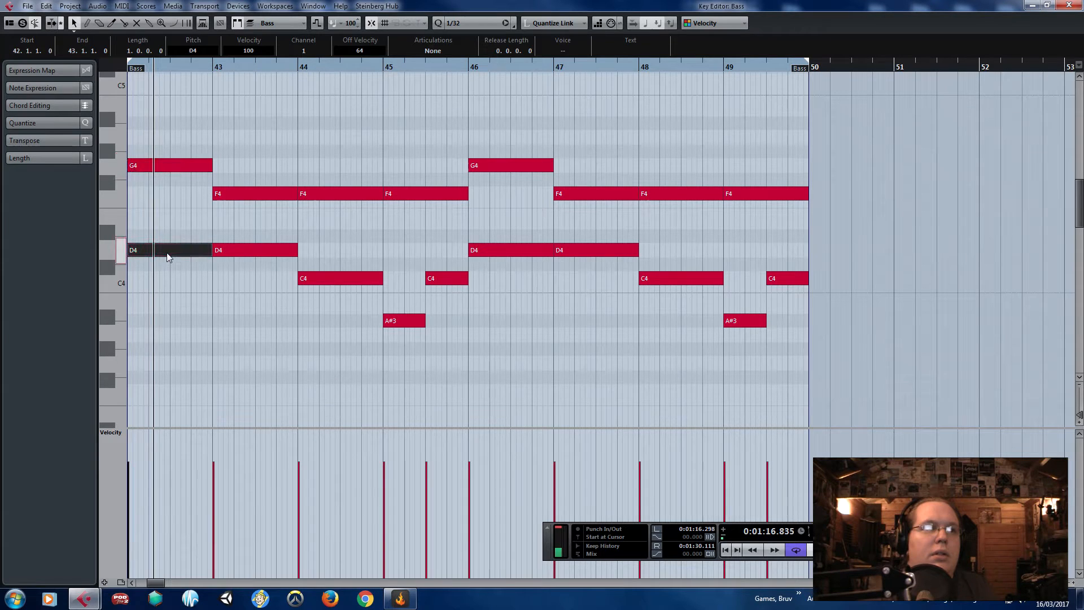
click(232, 256)
click(181, 164)
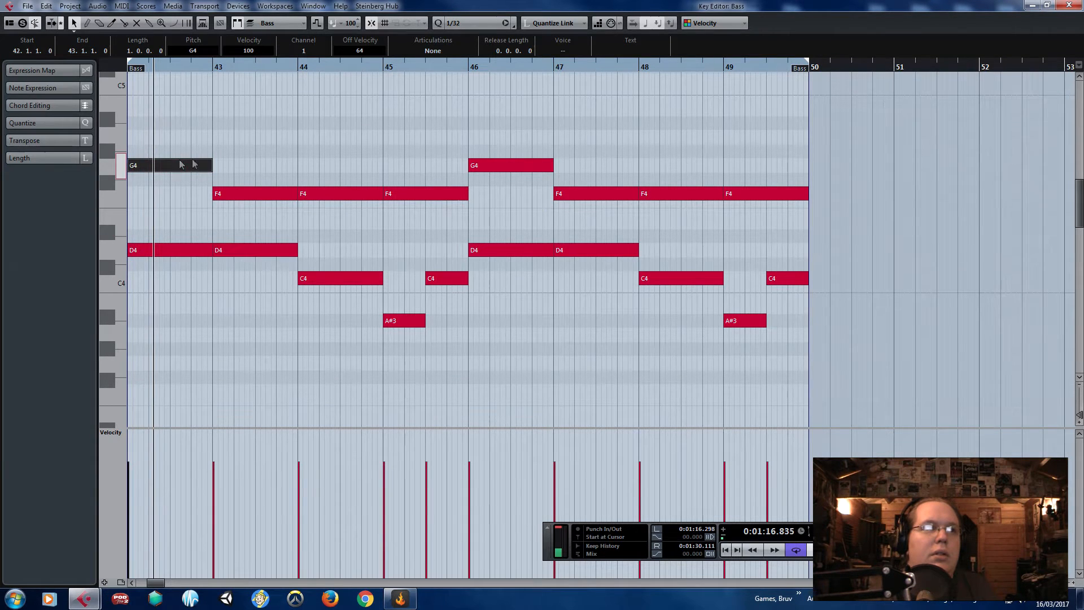
click(1060, 6)
- Reopen the Bass clip, move its notes up so the D1 and C1 notes become G1 and F1, and play it
double_click(623, 286)
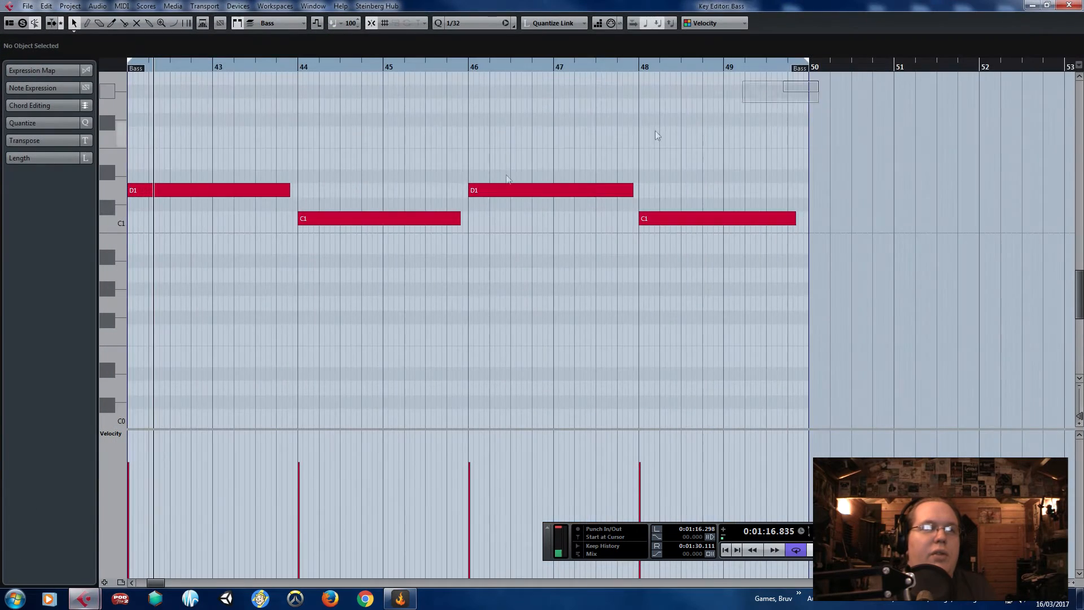
scroll(418, 249, up, 3)
drag(328, 336, 348, 248)
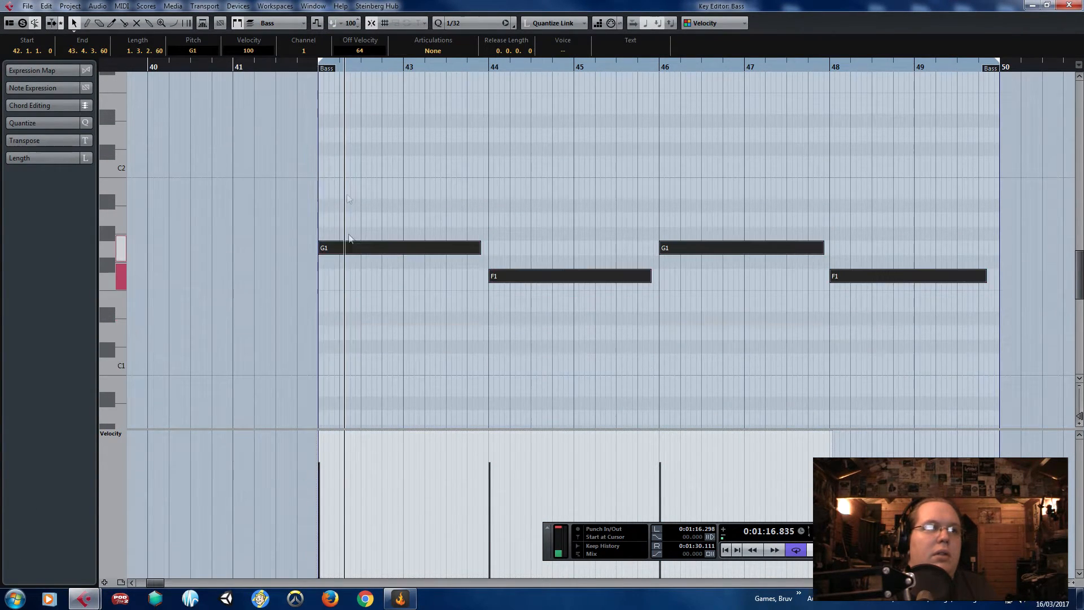
key(space)
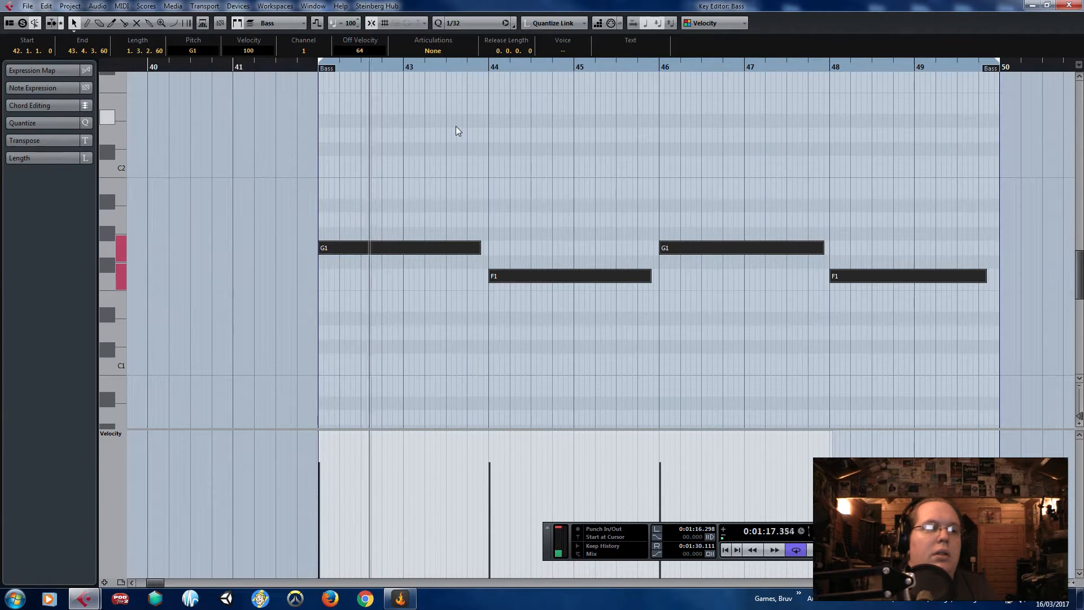
click(485, 143)
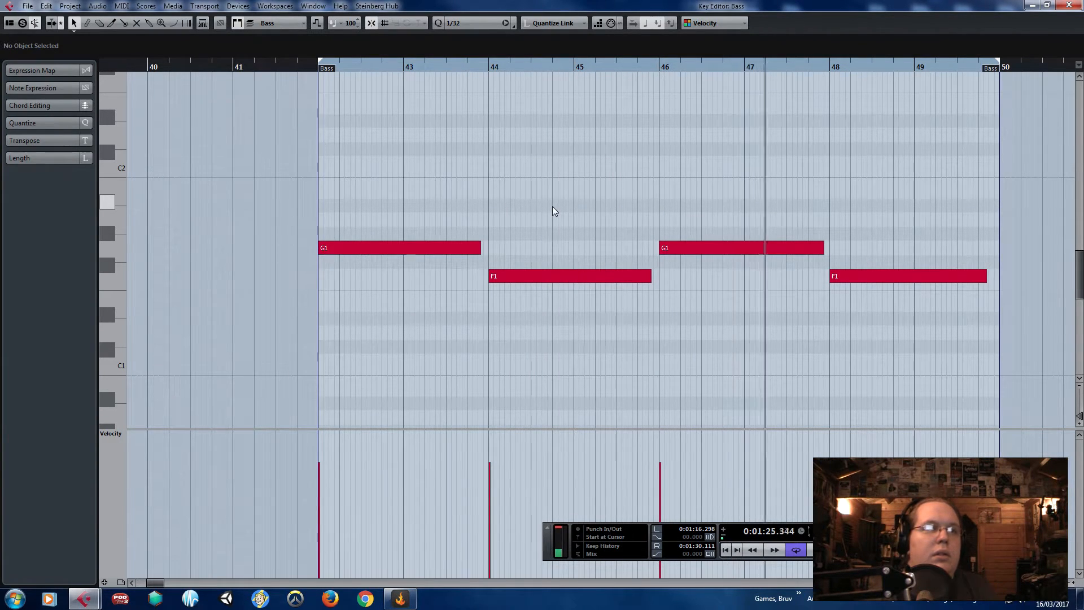
click(1069, 5)
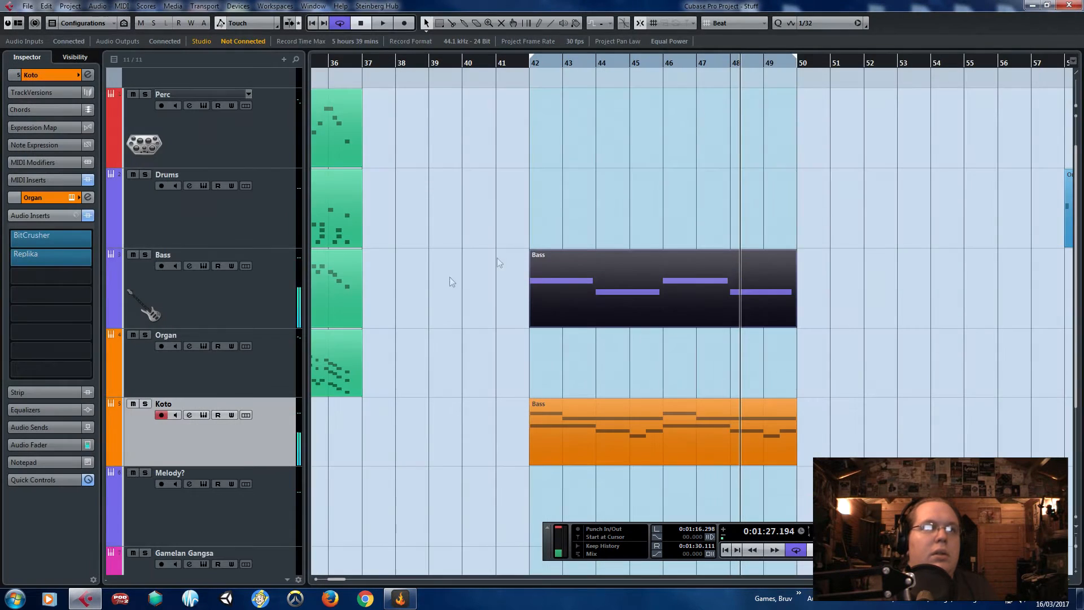
- Open the Koto track's Arpache SX insert and set its note length to dotted 1/16
click(51, 75)
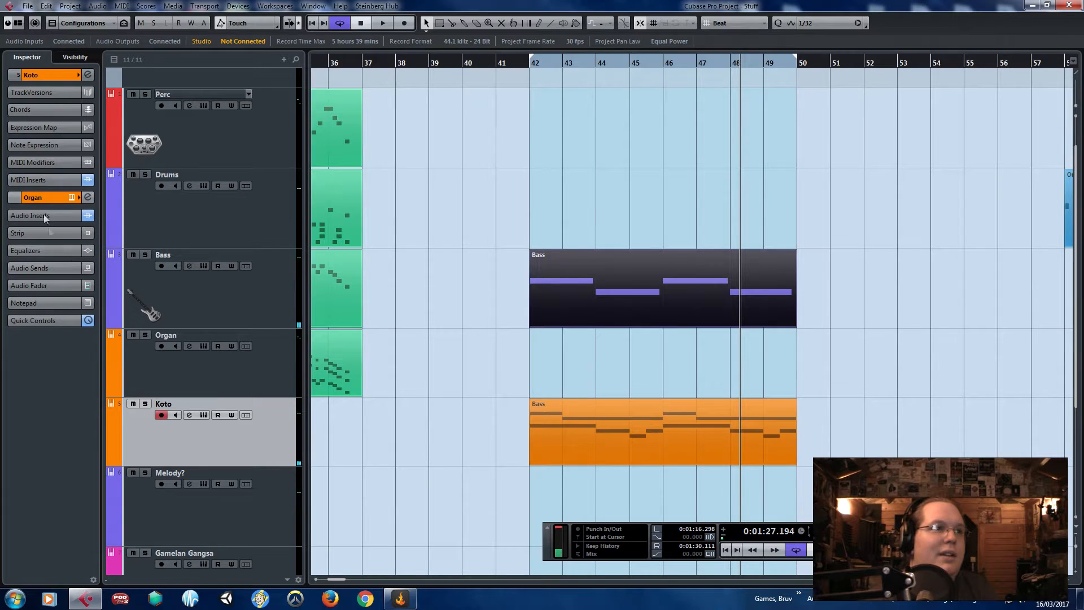
click(47, 179)
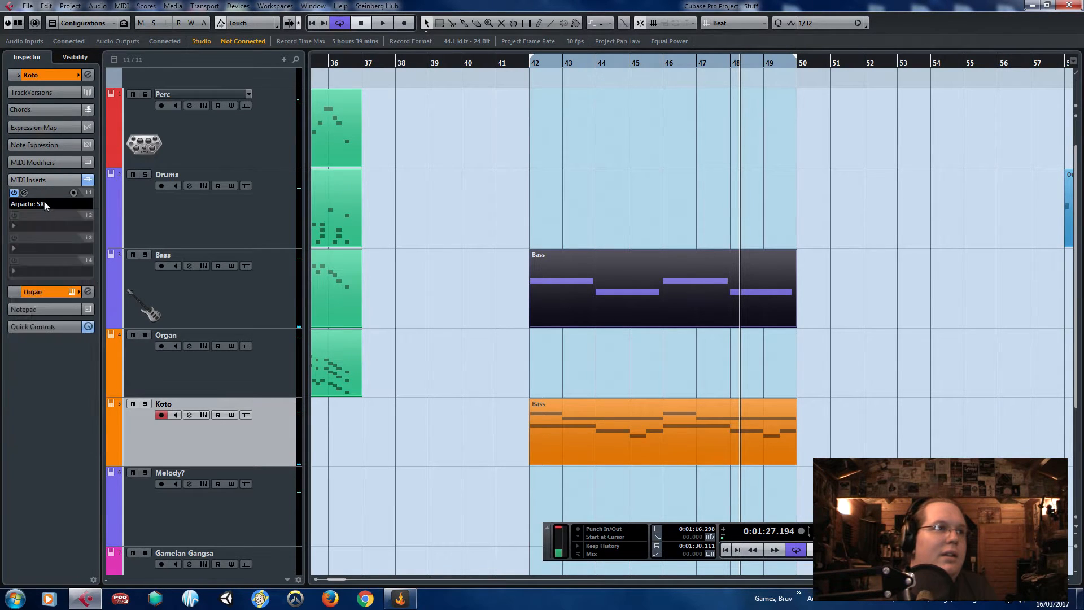
click(41, 204)
click(53, 243)
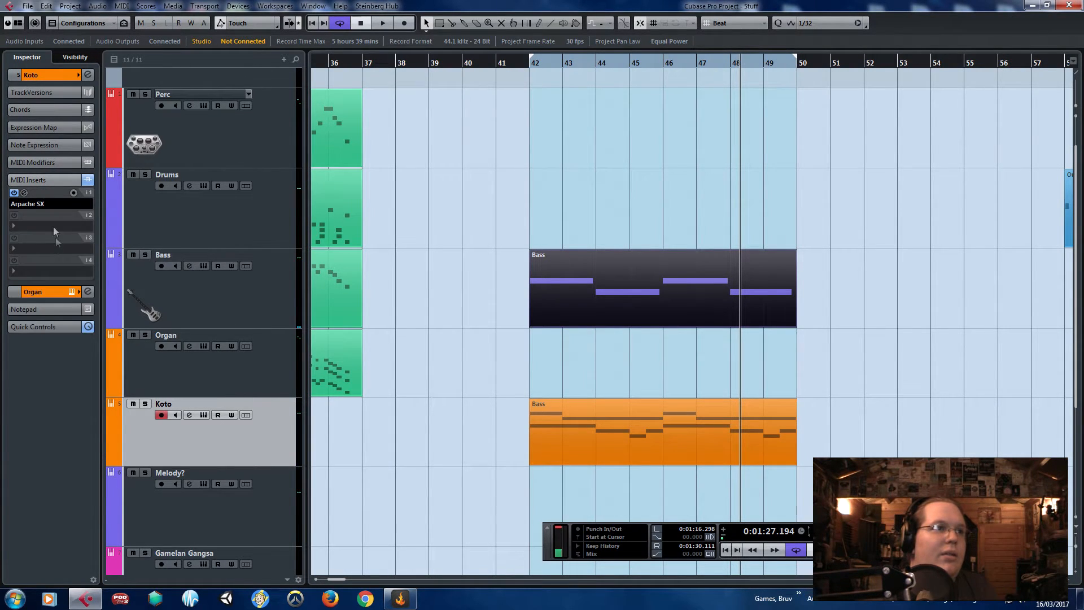
click(25, 194)
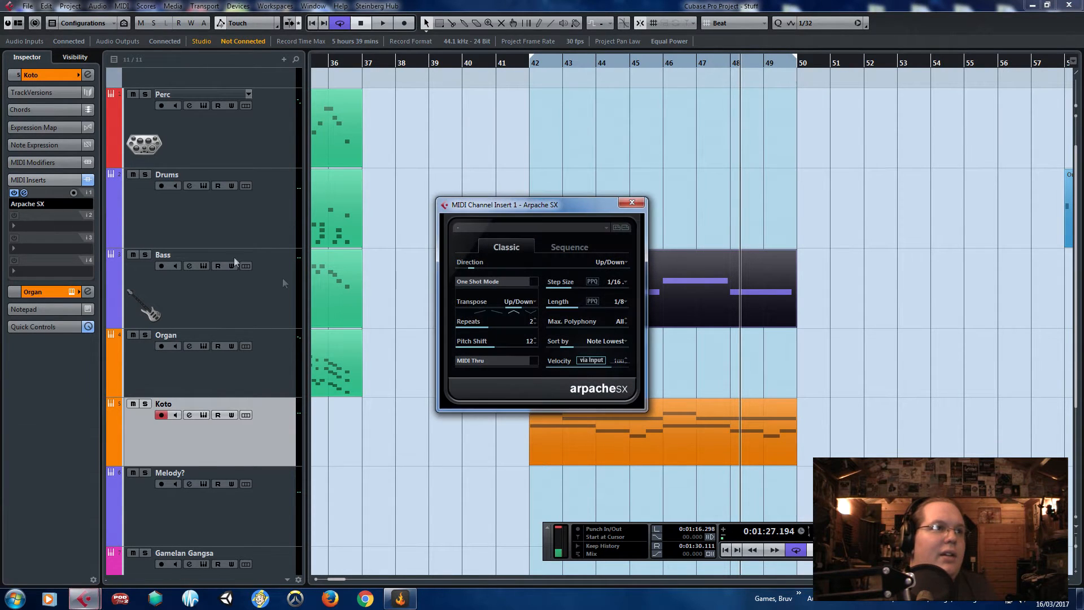
click(624, 301)
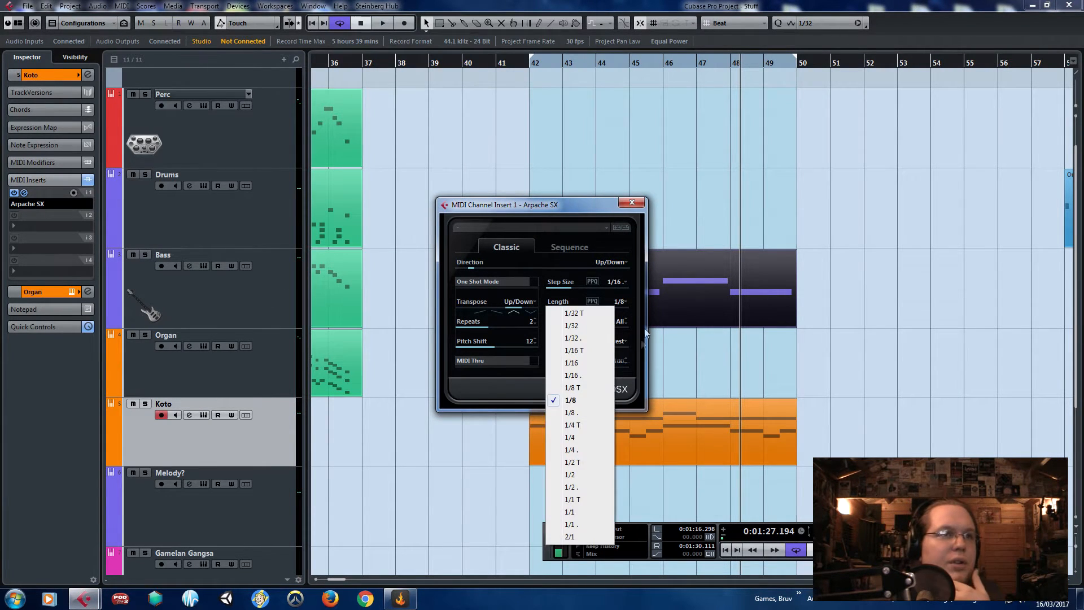
click(592, 376)
- Play the section with Koto soloed and set the Arpache SX step size and length to 1/16
key(space)
click(145, 403)
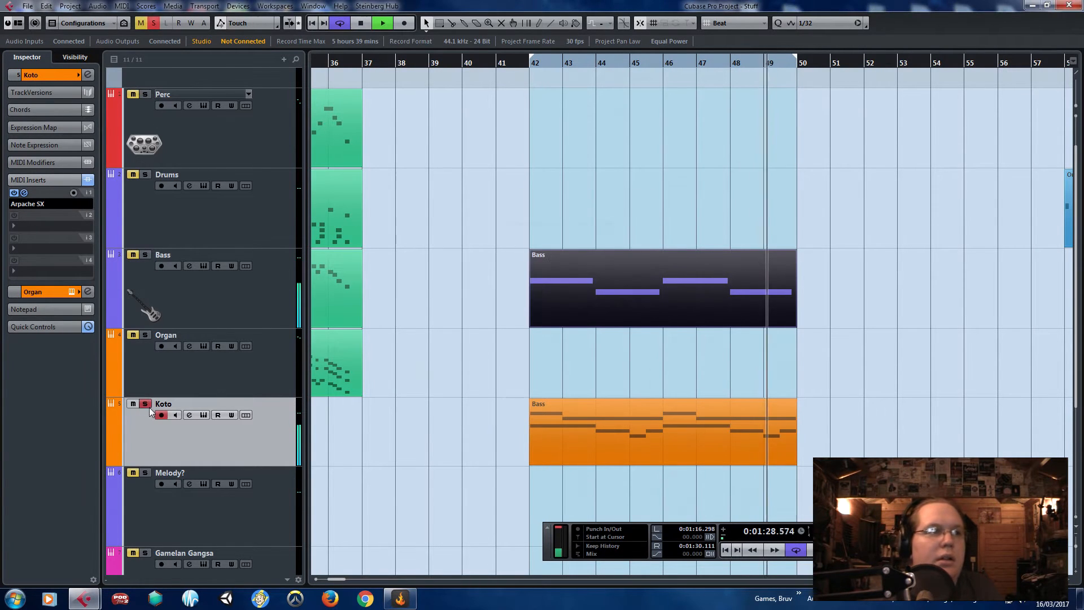
click(654, 431)
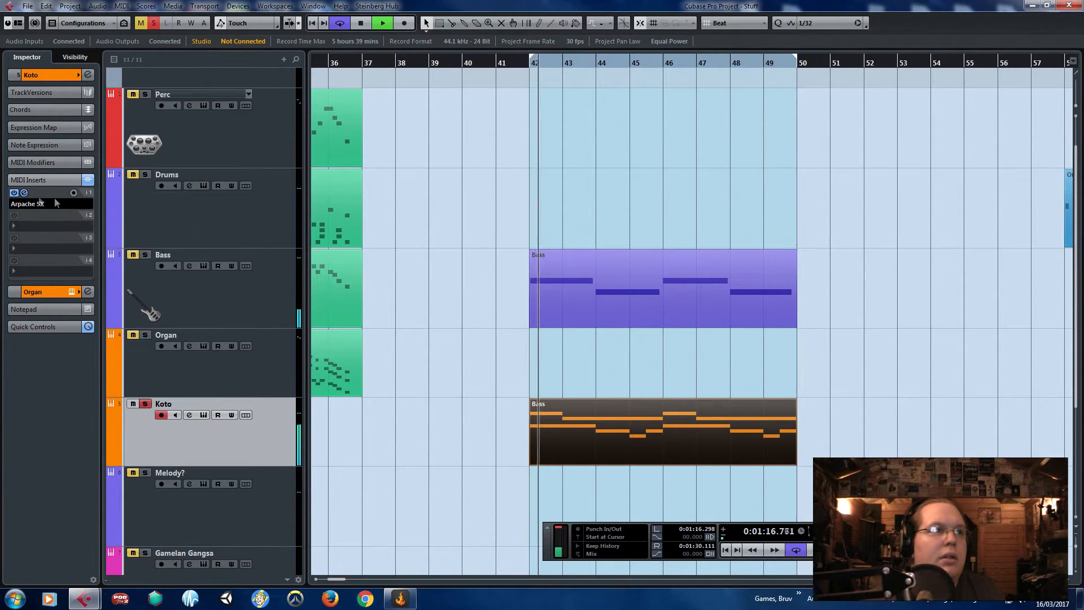
click(24, 194)
click(617, 281)
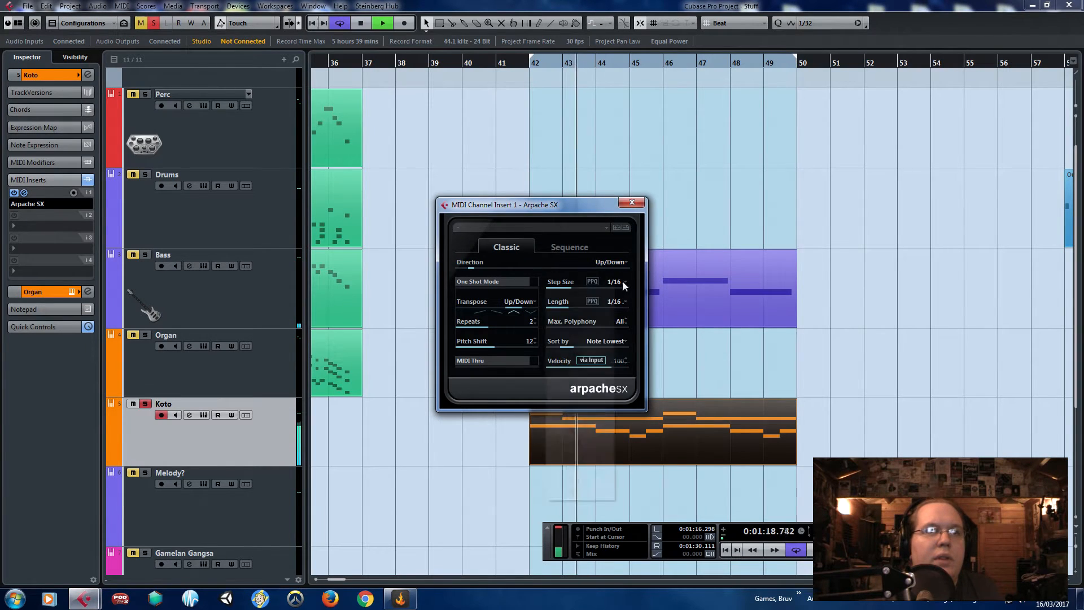
click(588, 343)
click(616, 301)
click(591, 363)
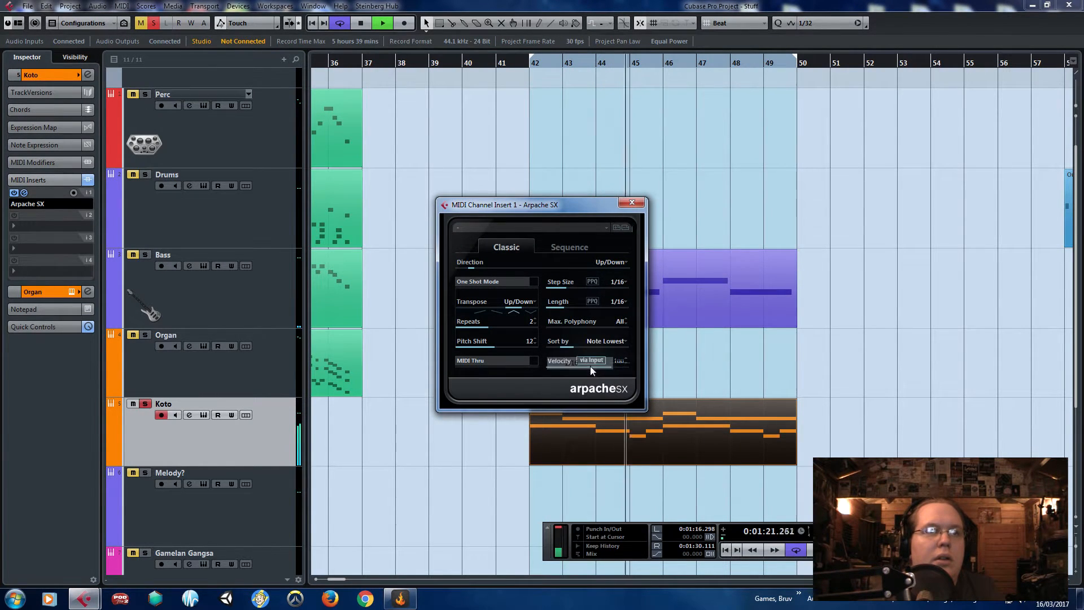
click(641, 204)
- Look at the Bass clip's notes in the Key Editor, close it, and turn off the Koto track's solo
double_click(608, 260)
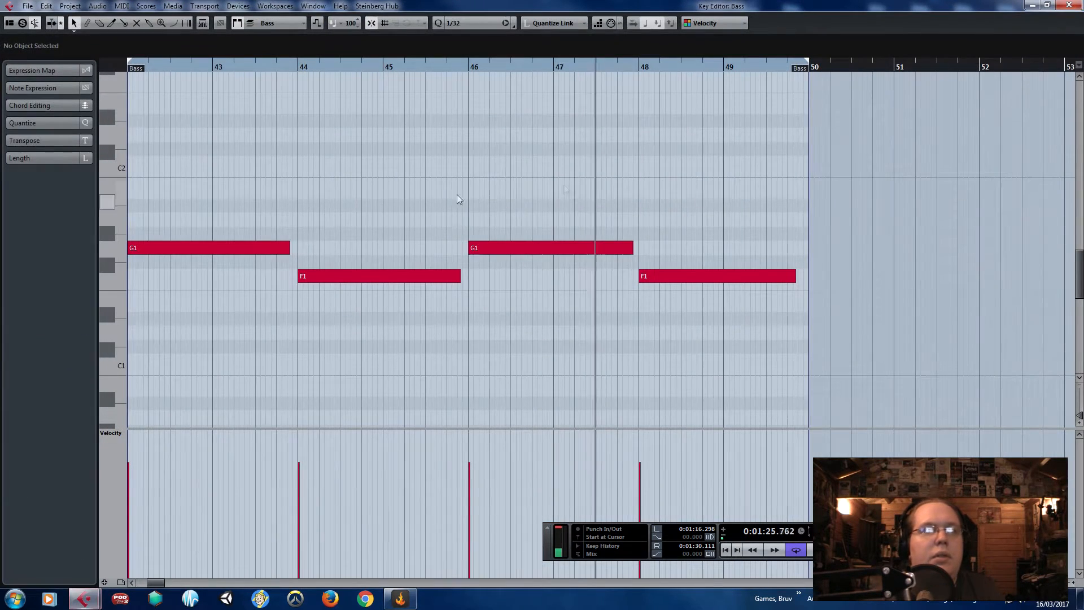
click(1069, 5)
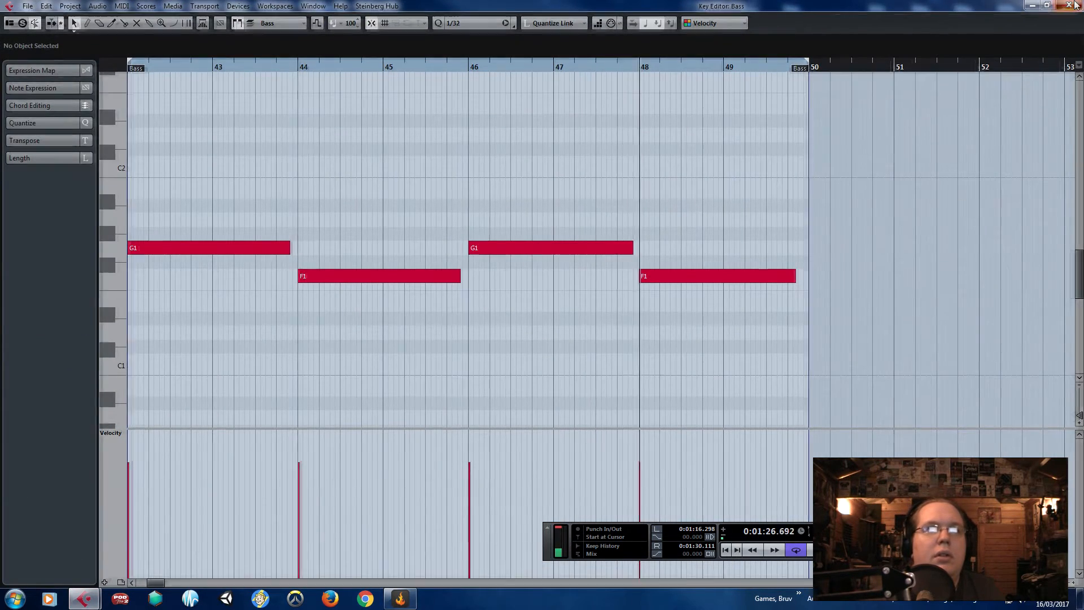
click(144, 406)
click(598, 222)
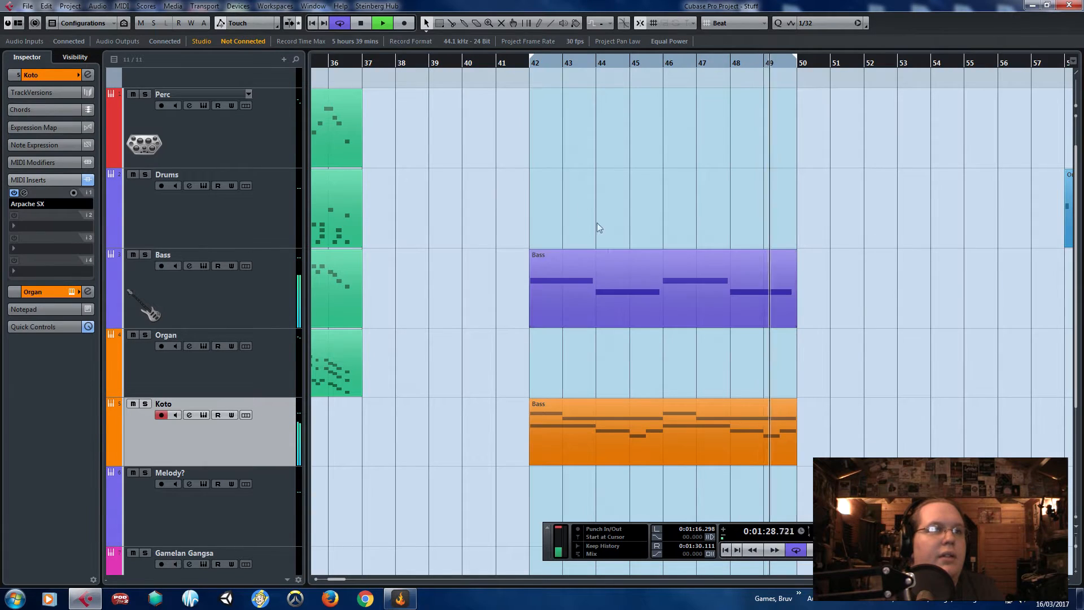
- Shorten the Bass clip's F1 notes to nearly one bar and duplicate each as a D1 note in bars 45 and 49
double_click(566, 284)
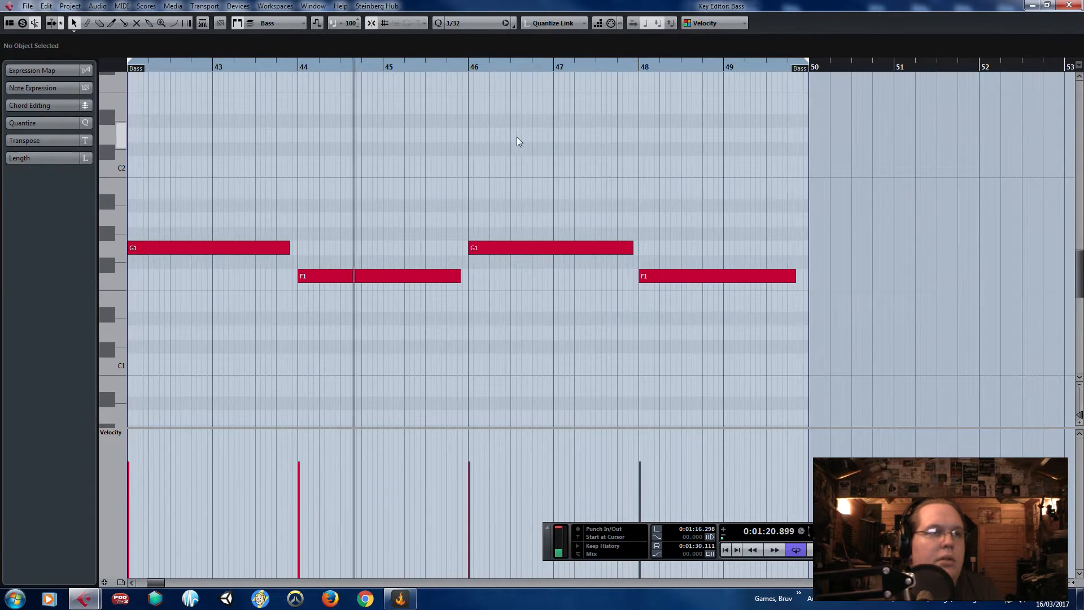
drag(456, 282, 379, 288)
key(ctrl+d)
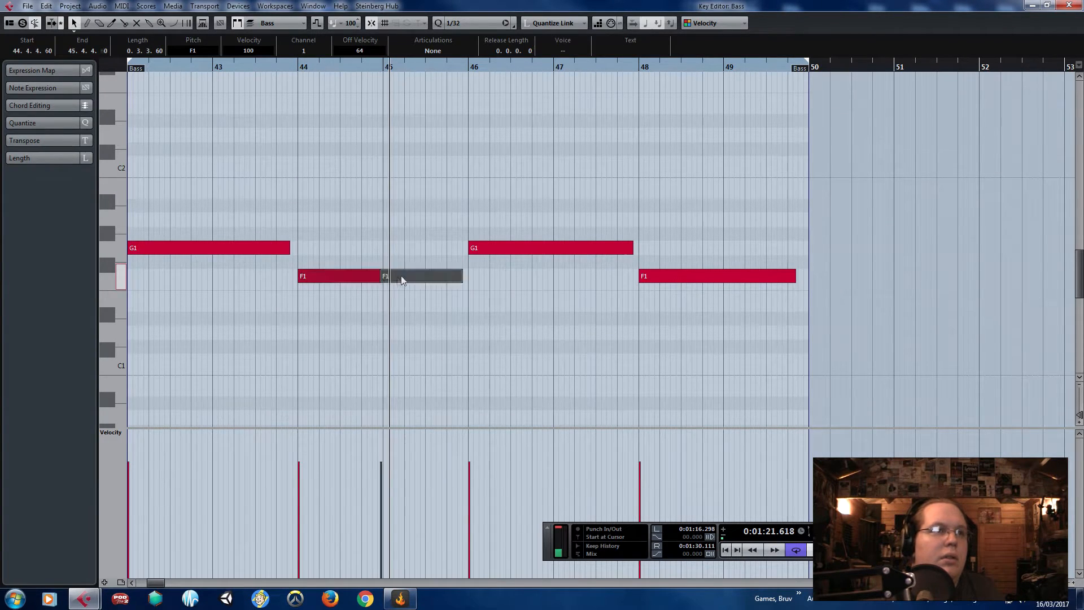
drag(403, 355, 408, 341)
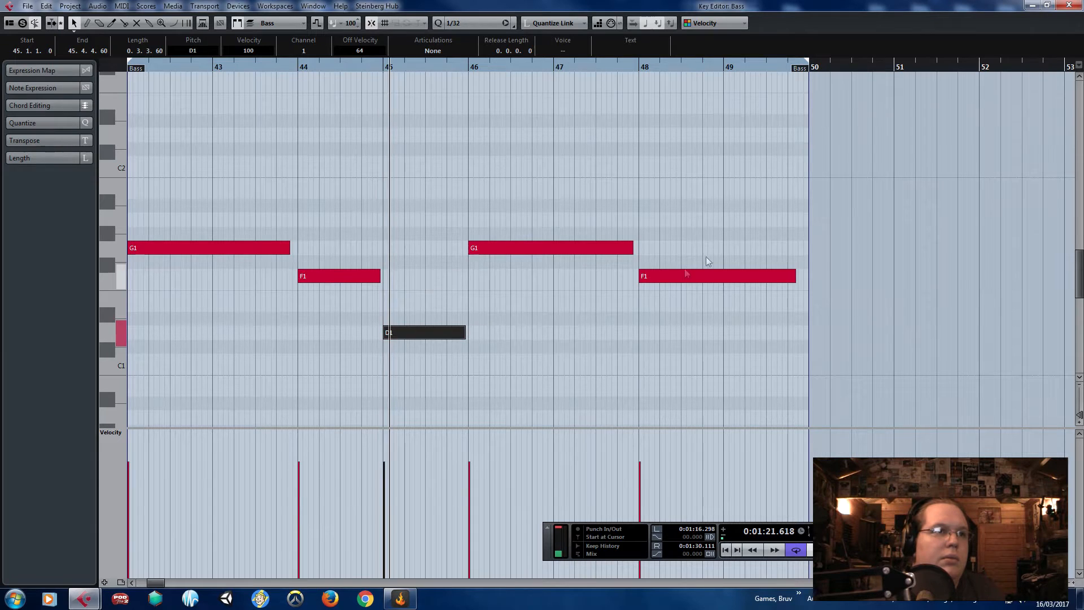
drag(791, 276, 751, 342)
key(ctrl+d)
scroll(646, 168, up, 1)
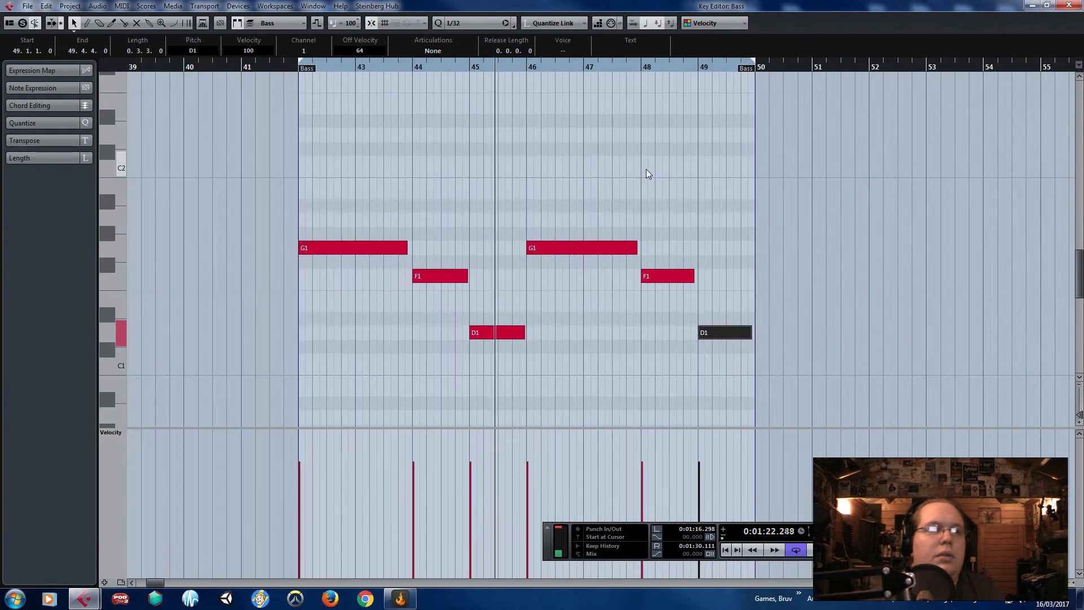
- Raise the D1 notes in bars 45 and 49 of the bass line to D#1
click(628, 171)
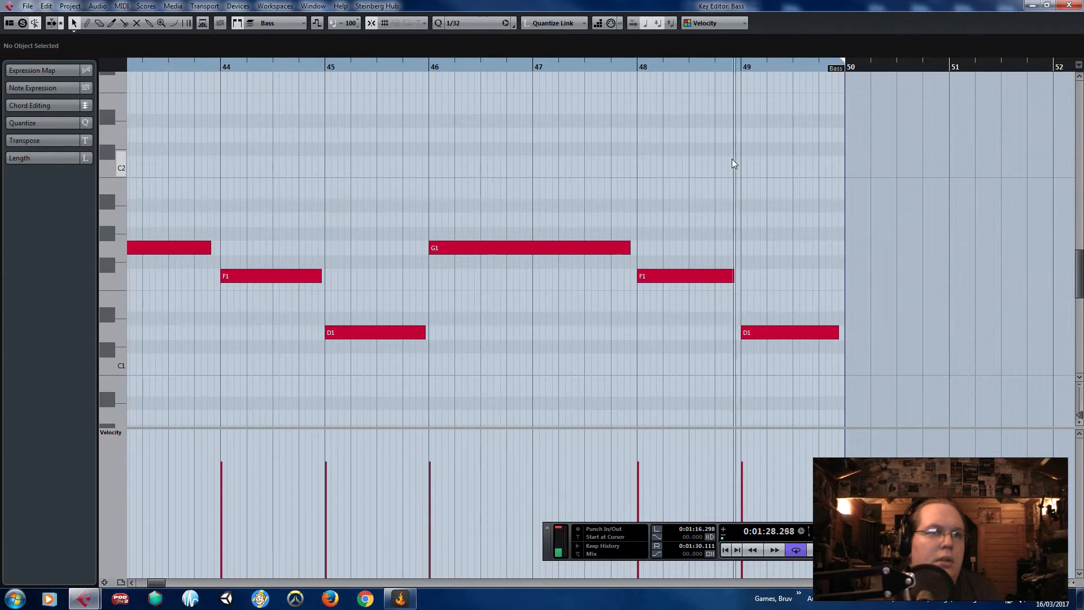
drag(822, 354, 358, 304)
drag(764, 299, 764, 316)
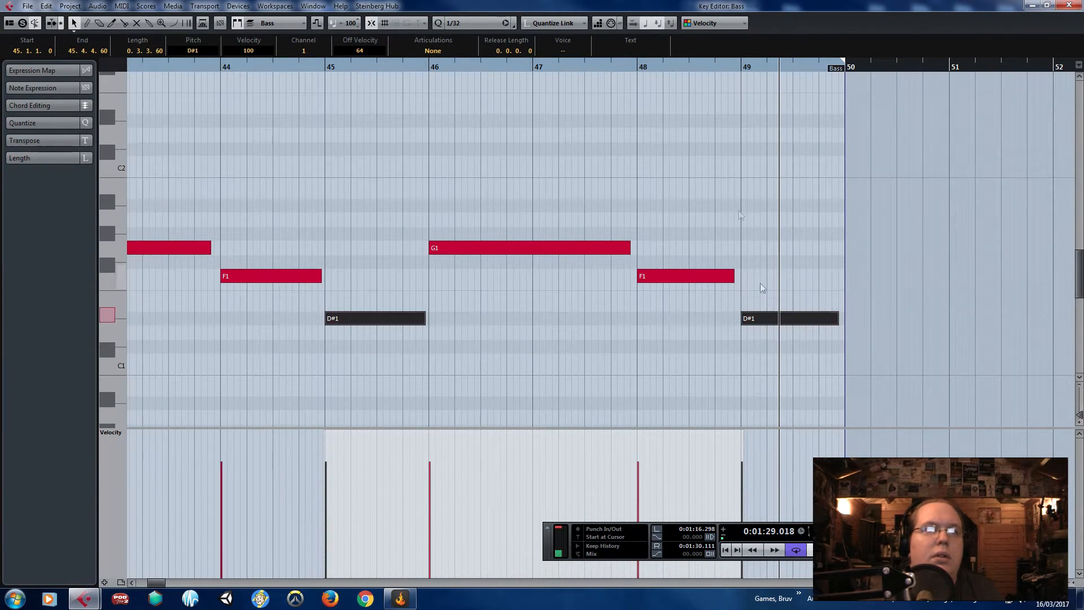
- Try the bass line's D#1 notes in bars 45 and 49 at A1 and close the Key Editor
click(633, 69)
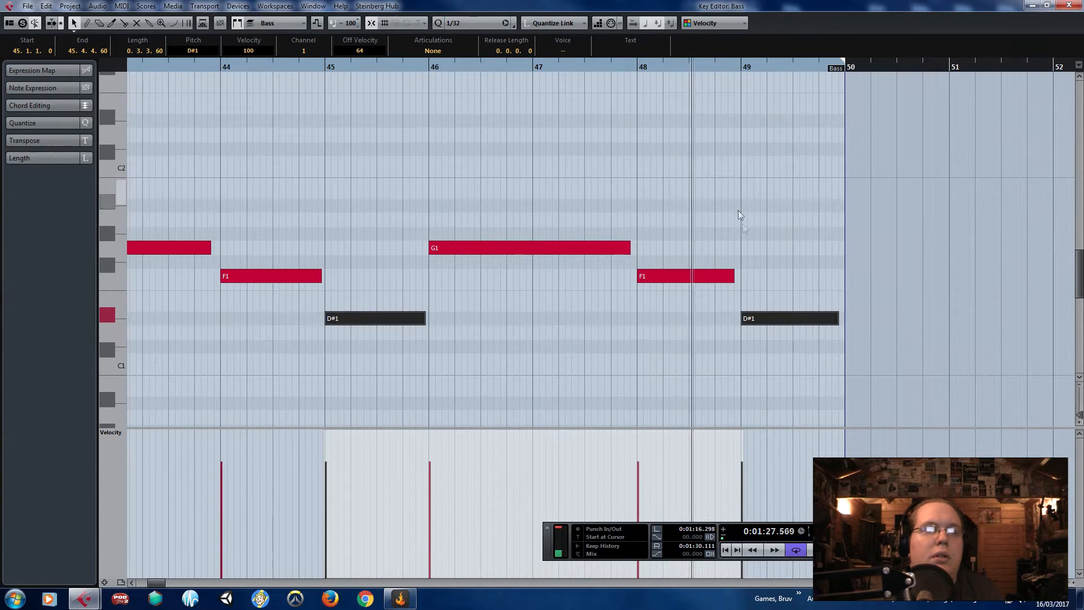
drag(764, 320, 765, 216)
click(758, 145)
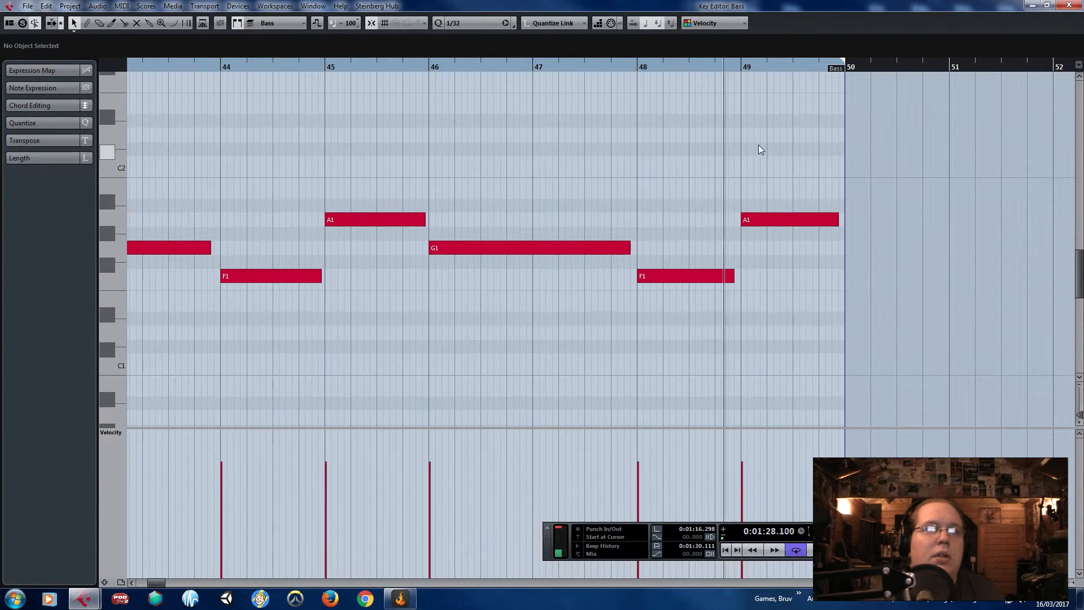
drag(805, 174, 375, 214)
key(g)
click(1071, 5)
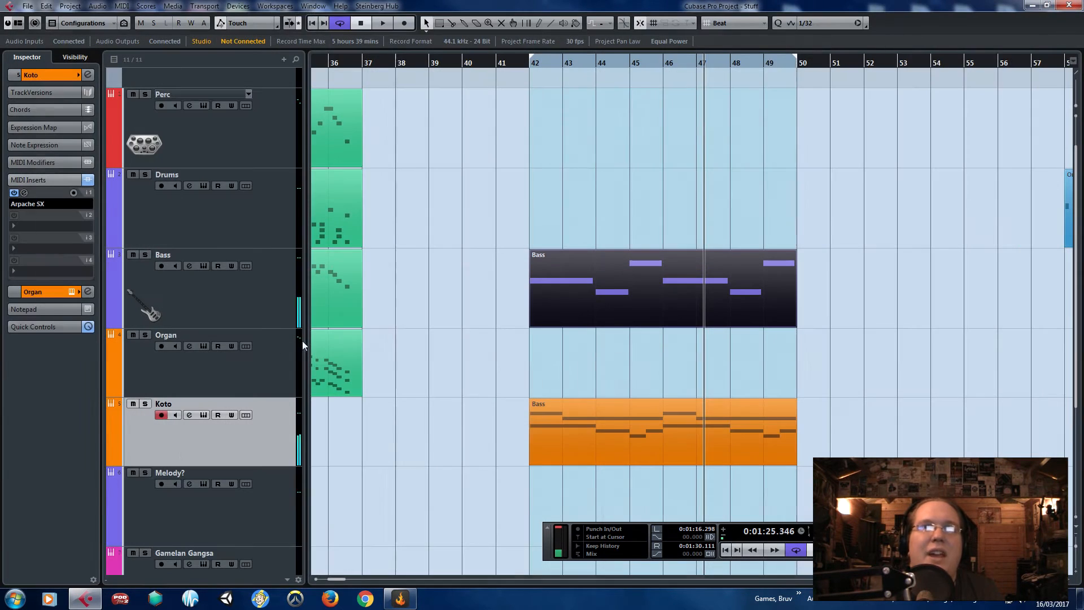
- Open the Koto track's HALion Sonic SE instrument, look over its sound settings, and close it
click(41, 76)
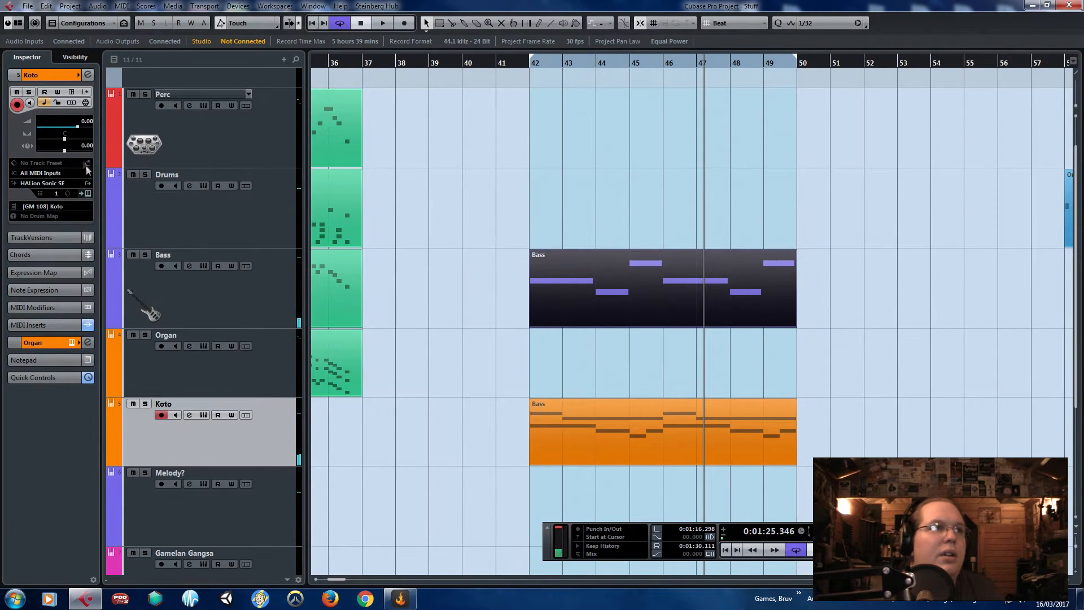
click(89, 193)
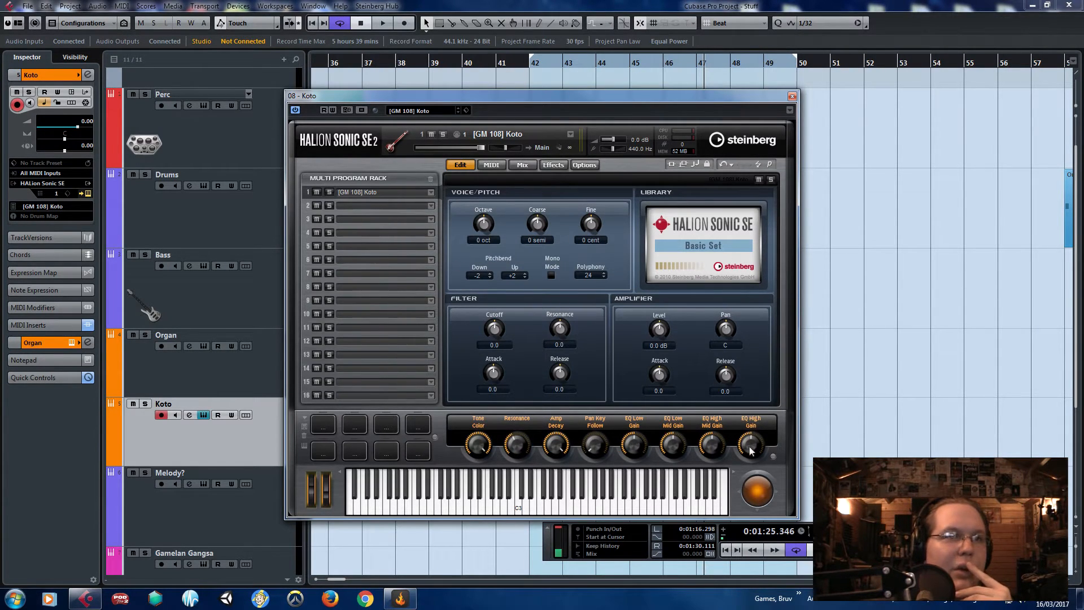
click(792, 96)
- Play bars 42 to 49 to hear the bass line together with the arpeggiated koto
click(513, 225)
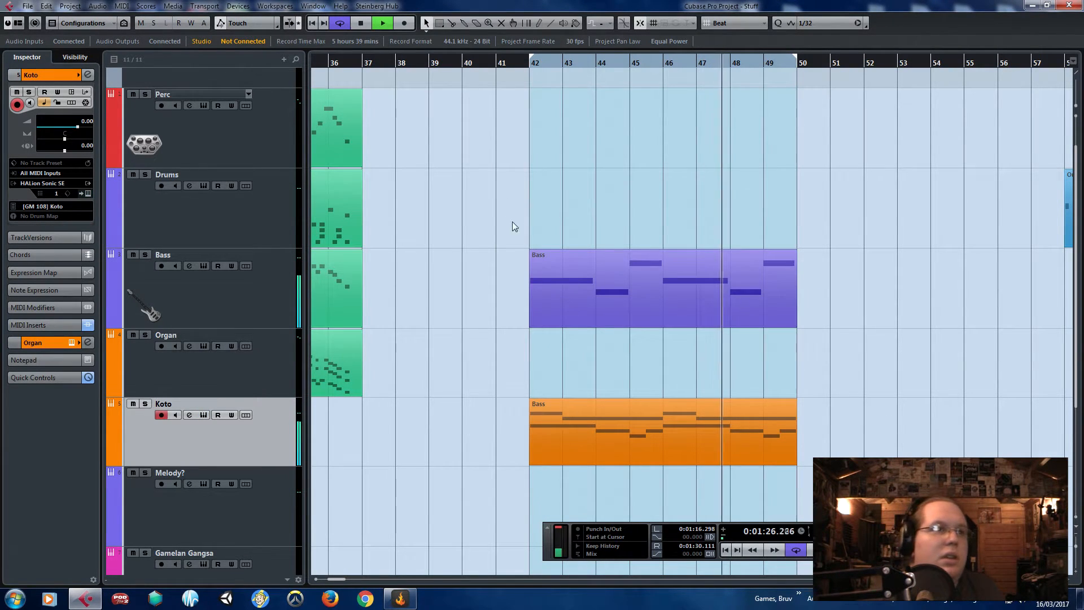
click(626, 275)
key(space)
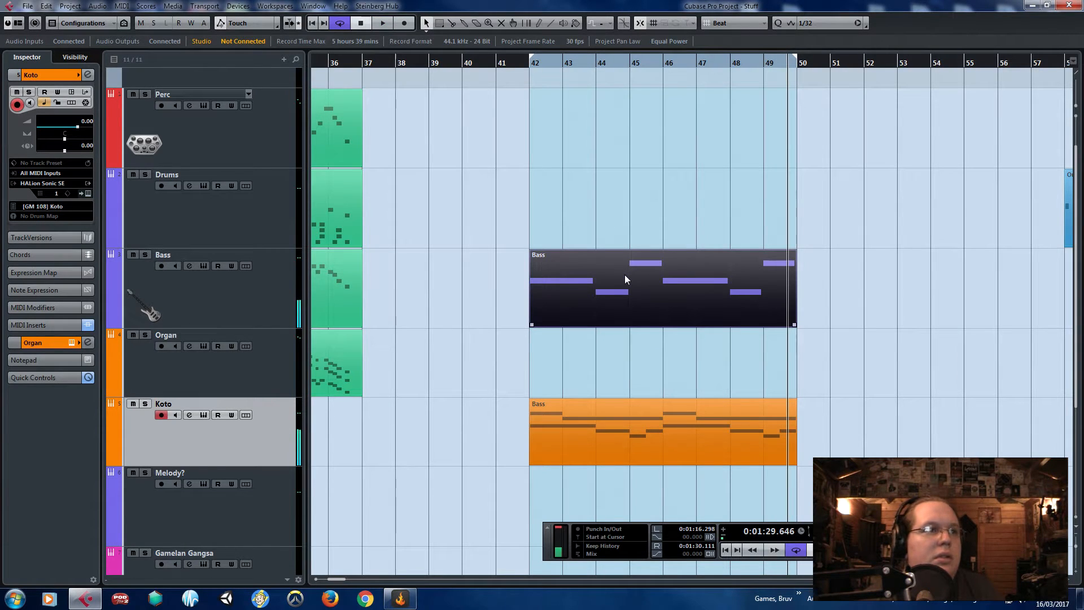
drag(625, 183, 648, 310)
scroll(648, 310, down, 2)
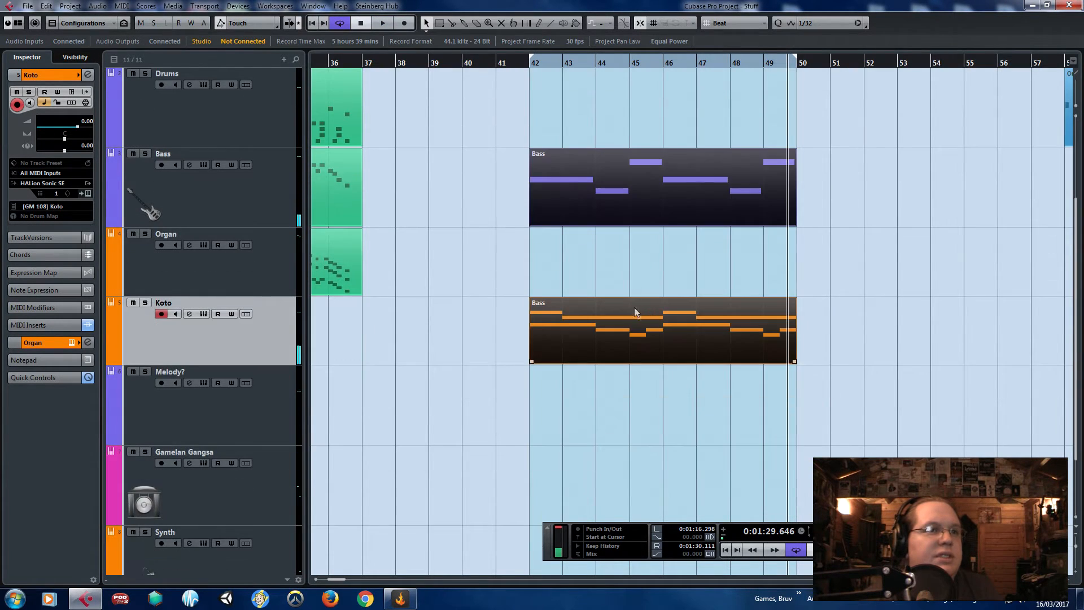
click(639, 261)
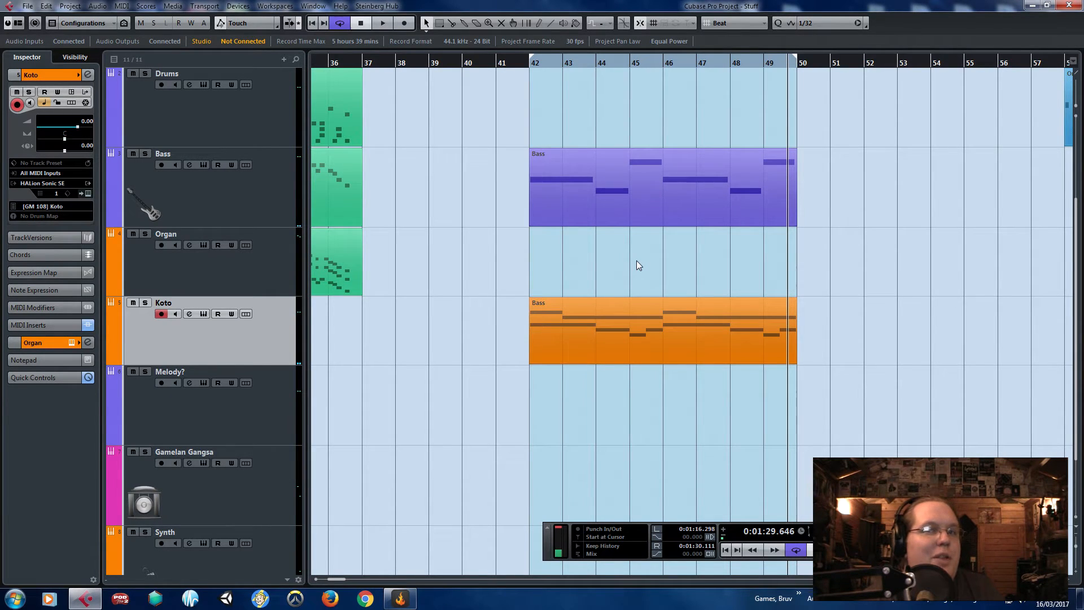
key(space)
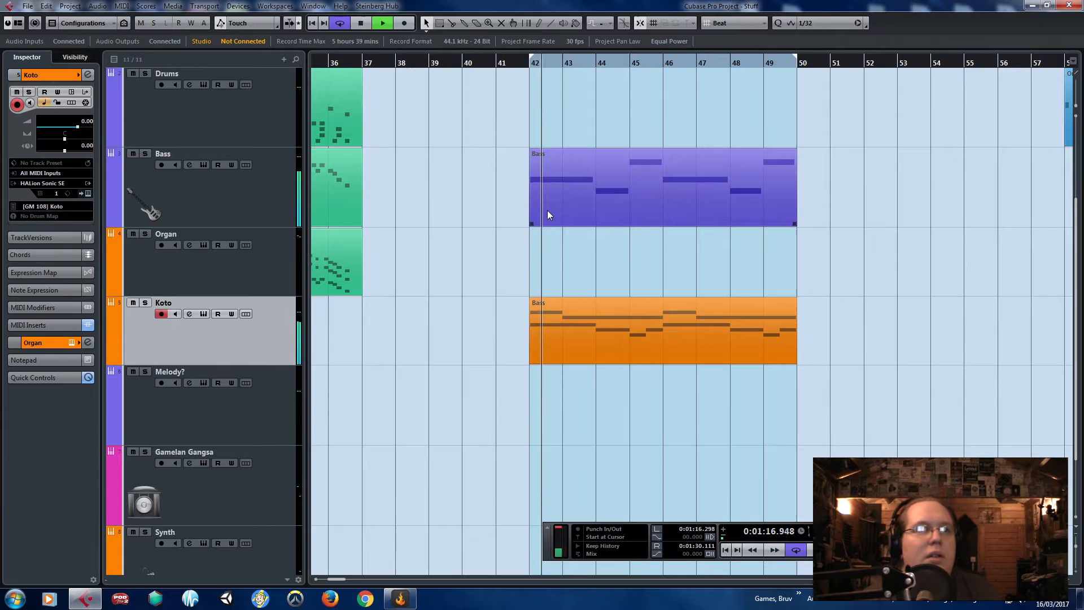
key(space)
- Delete the Bass clip in bars 42 to 49 and put a copy of the Koto clip in its place
click(574, 312)
click(600, 205)
key(Delete)
click(607, 316)
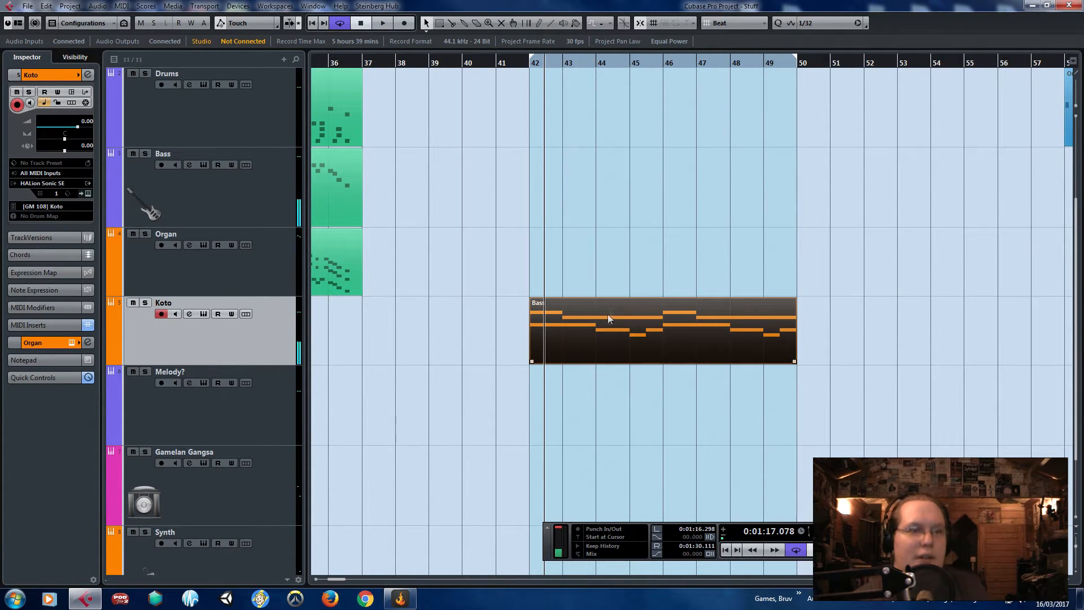
drag(635, 307, 618, 192)
- Open the copied Bass clip in the Key Editor and delete its upper line of G4 and F4 notes
double_click(618, 192)
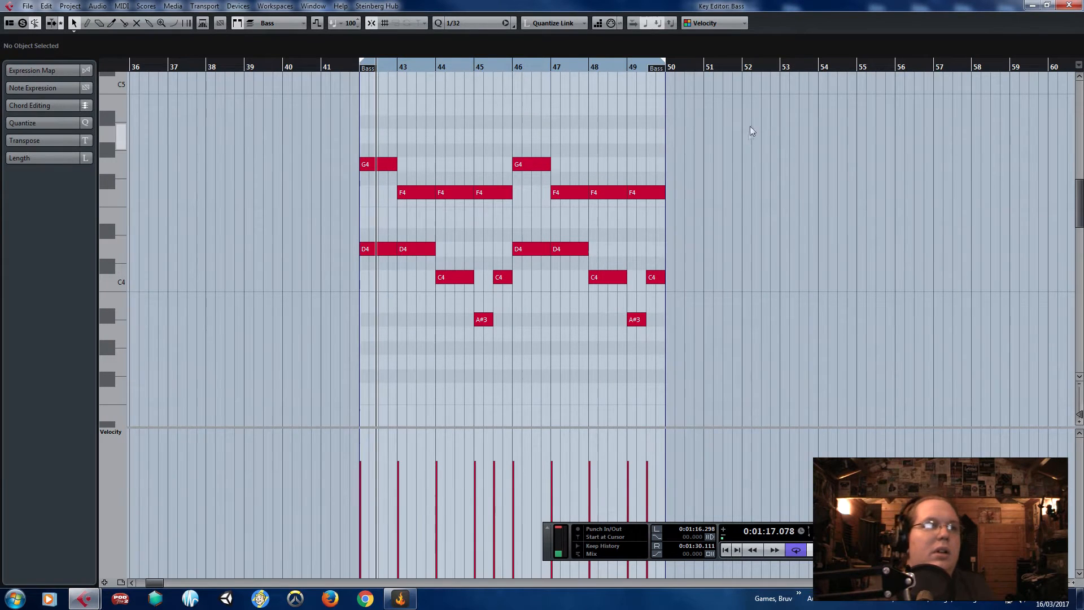
drag(780, 110, 322, 195)
key(Delete)
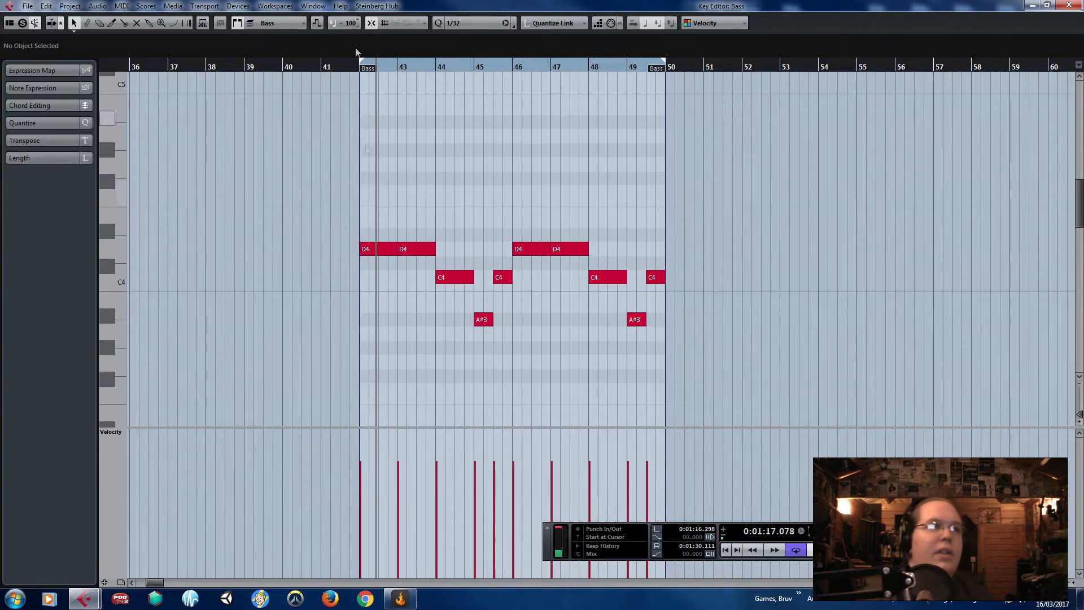
- Transpose the remaining bass notes down two octaves to D2, C2 and A#1, and close the Key Editor
scroll(371, 140, up, 2)
drag(262, 157, 947, 442)
scroll(409, 194, down, 3)
drag(380, 98, 363, 298)
key(Return)
scroll(391, 213, down, 3)
drag(375, 158, 376, 358)
click(416, 272)
scroll(452, 254, down, 3)
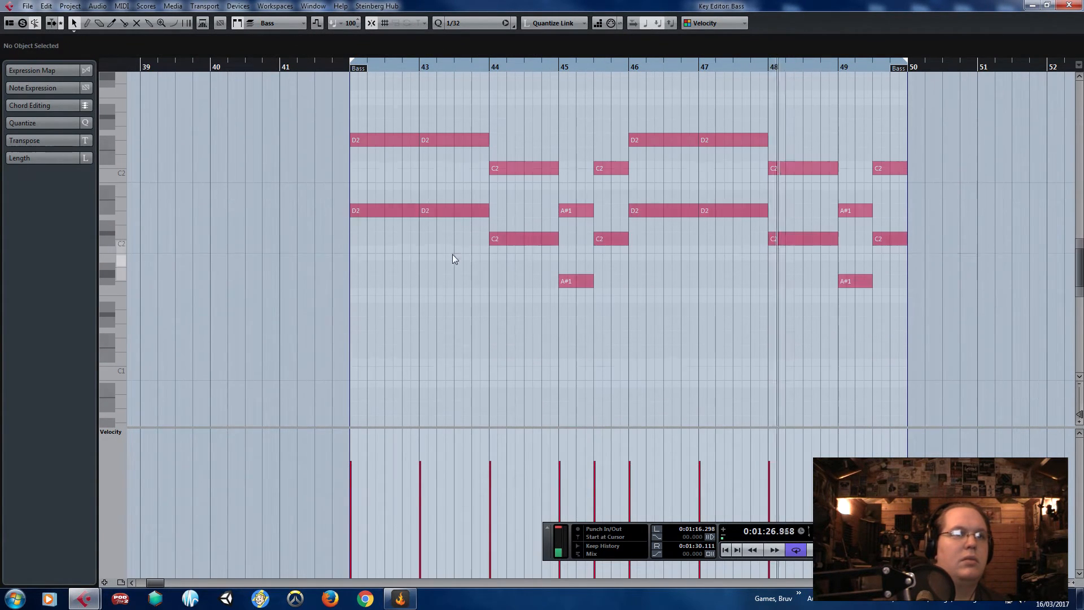
scroll(493, 287, up, 3)
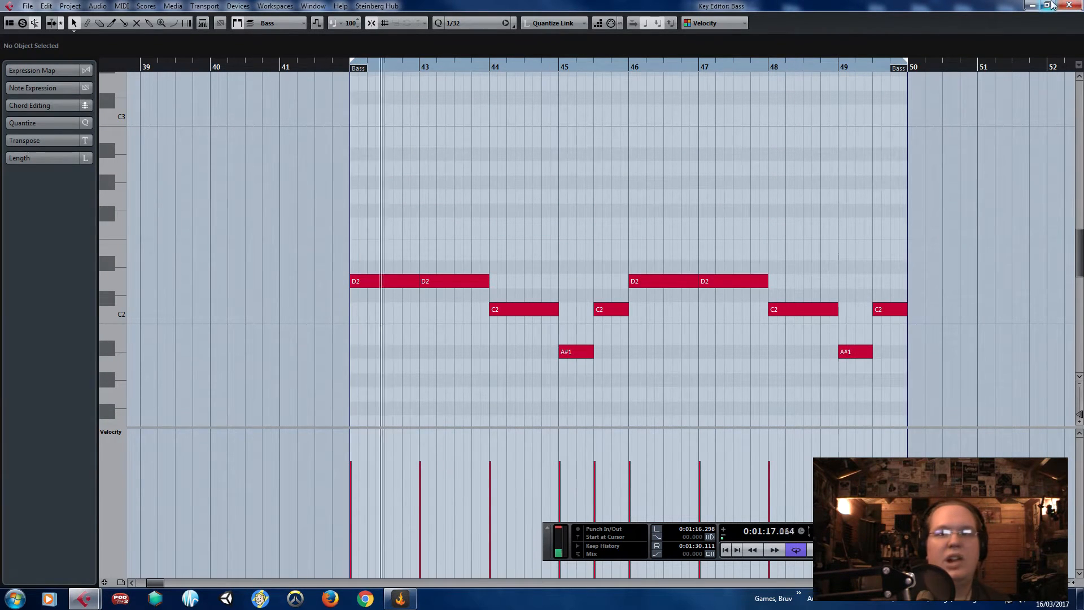
click(1069, 5)
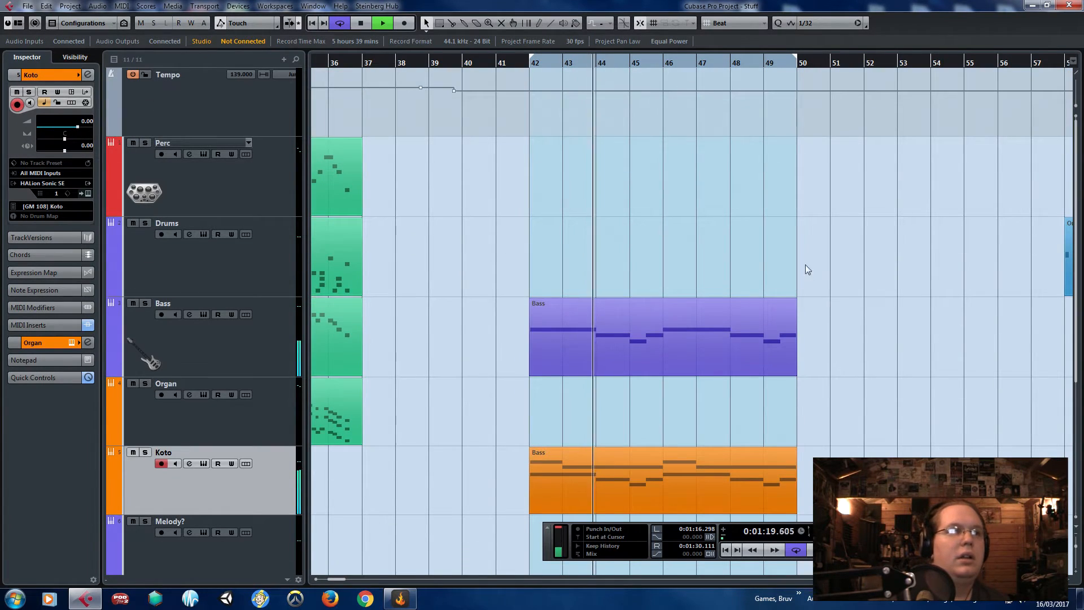
- Create a Perc clip over bars 42 to 49, open it in the Key Editor, and draw an F3 note at the start of bar 42
double_click(598, 185)
double_click(598, 181)
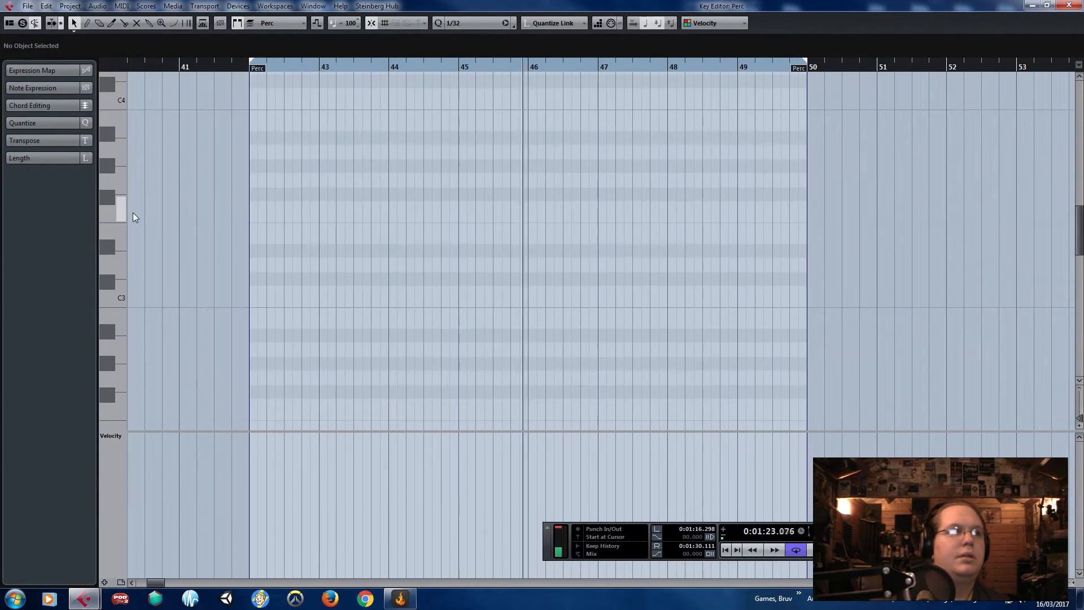
click(86, 23)
click(253, 209)
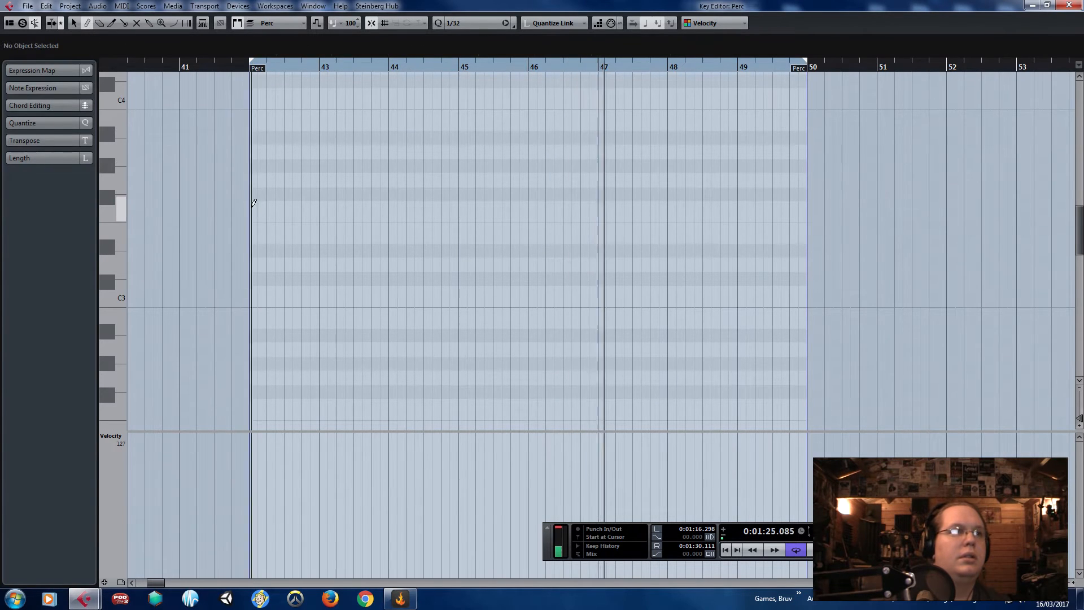
- Add G#3 notes on beat 3 of bars 42 and 43 and an E3 note at 42.2.4 to the Perc clip
scroll(245, 228, up, 3)
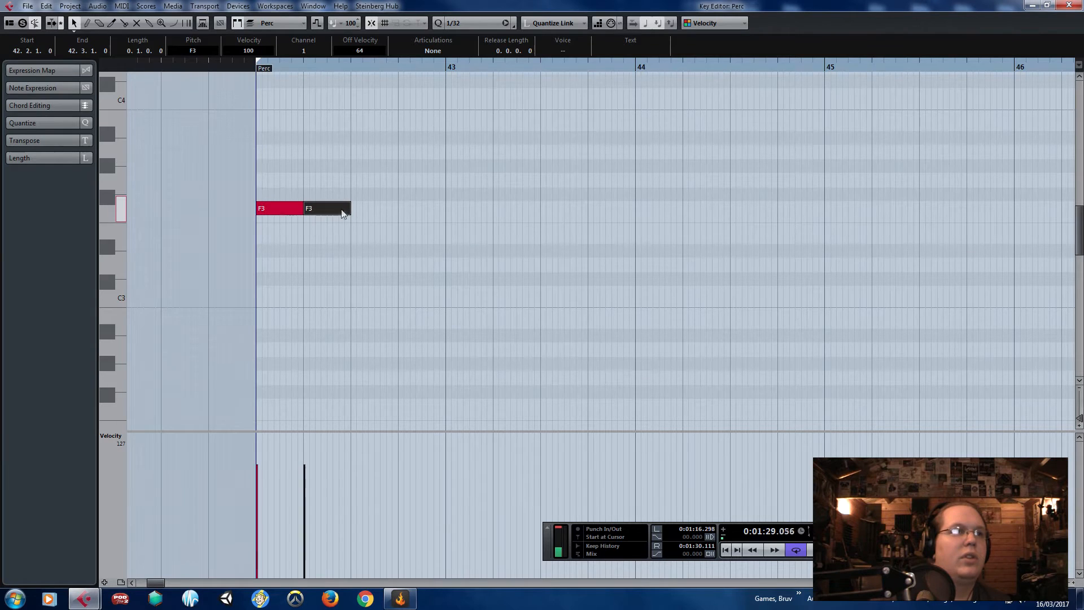
drag(331, 209, 377, 168)
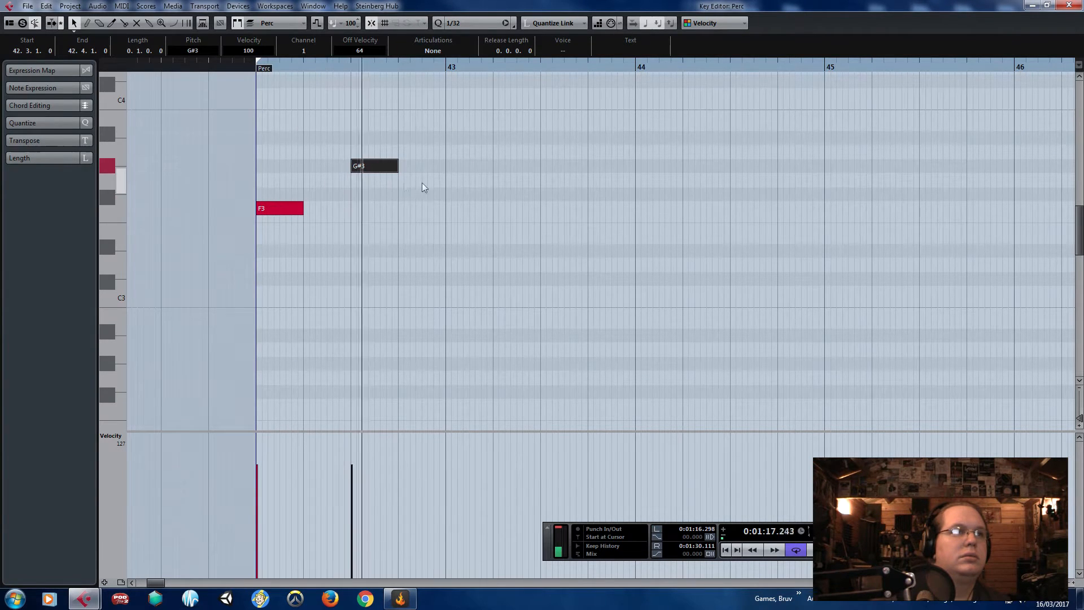
scroll(432, 233, up, 2)
click(418, 238)
drag(418, 237, 563, 243)
drag(634, 190, 347, 308)
click(288, 280)
key(ctrl+d)
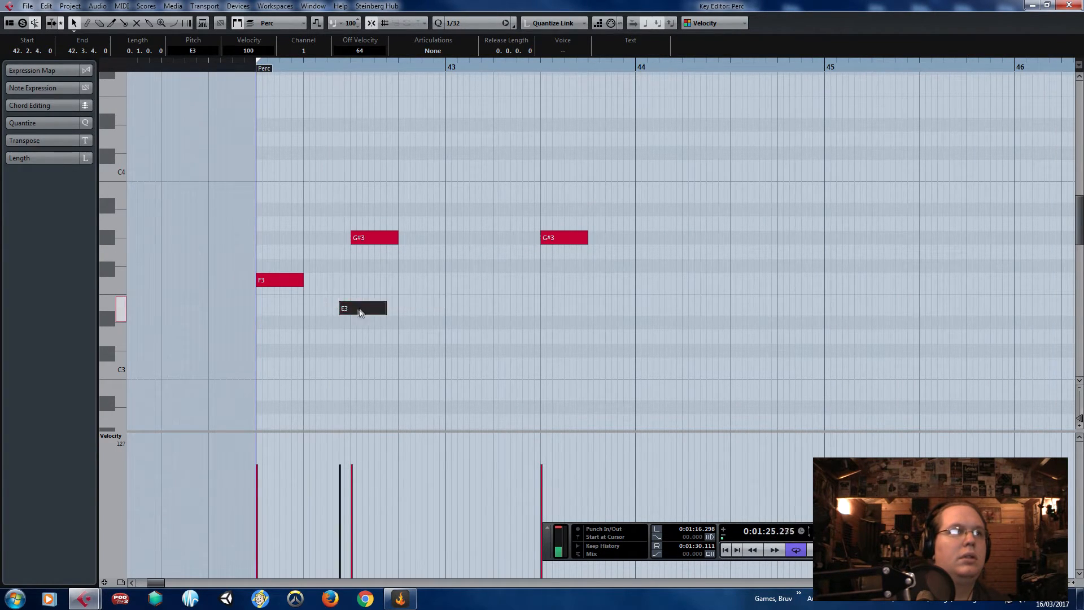
- Add D#4 notes on beats 2 and 4 of bars 42 and 43
drag(446, 244, 267, 115)
key(ctrl+d)
key(ctrl+d)
drag(468, 128, 515, 124)
- Duplicate the two-bar percussion pattern until it fills the Perc clip through bar 49
drag(646, 105, 209, 309)
key(ctrl+d)
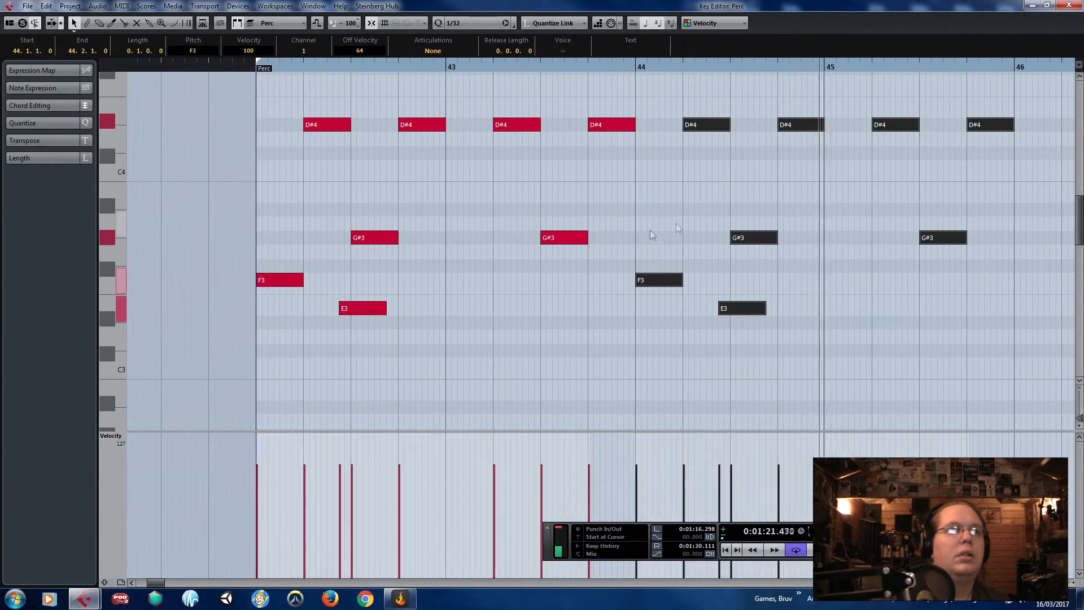
scroll(655, 287, down, 4)
drag(945, 372, 460, 104)
key(ctrl+d)
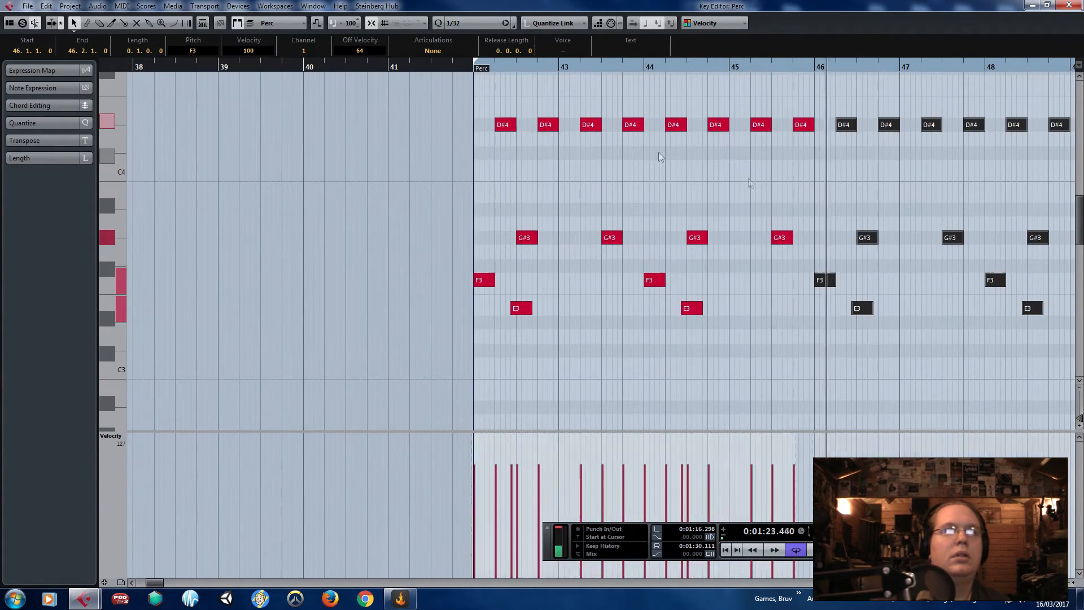
scroll(827, 262, up, 2)
scroll(826, 269, down, 4)
drag(1009, 344, 1077, 346)
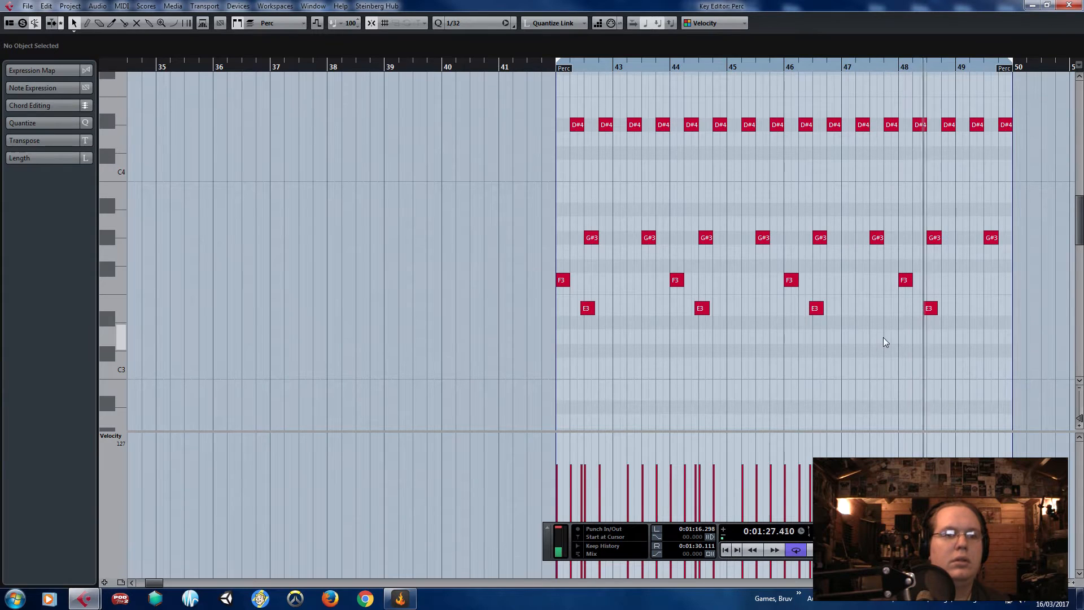
- Lower the velocity of all D#4 notes in the Perc clip and close the Key Editor
drag(1014, 117, 533, 175)
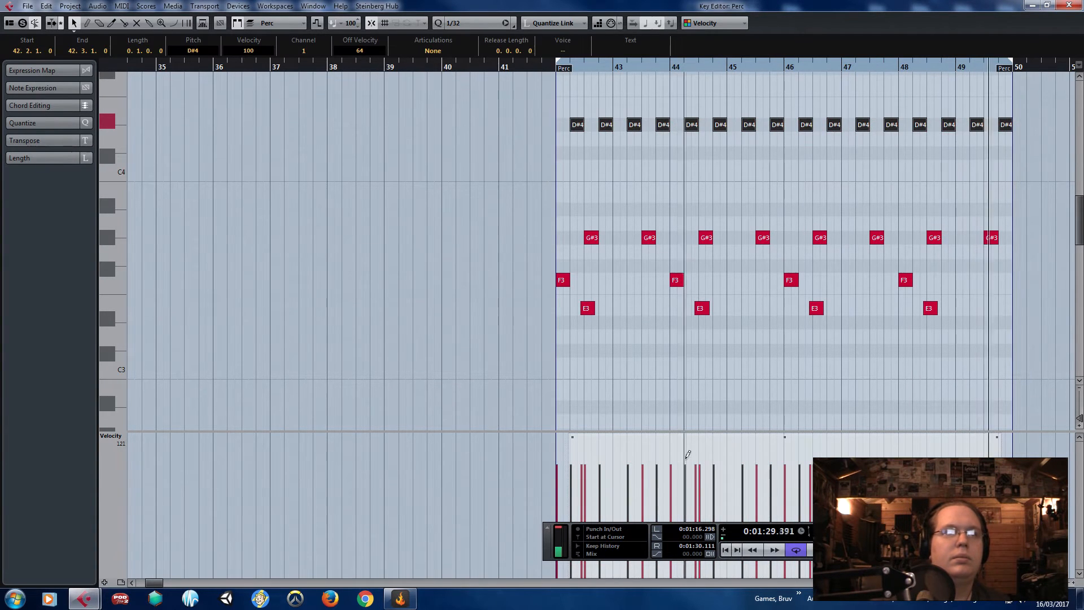
click(710, 390)
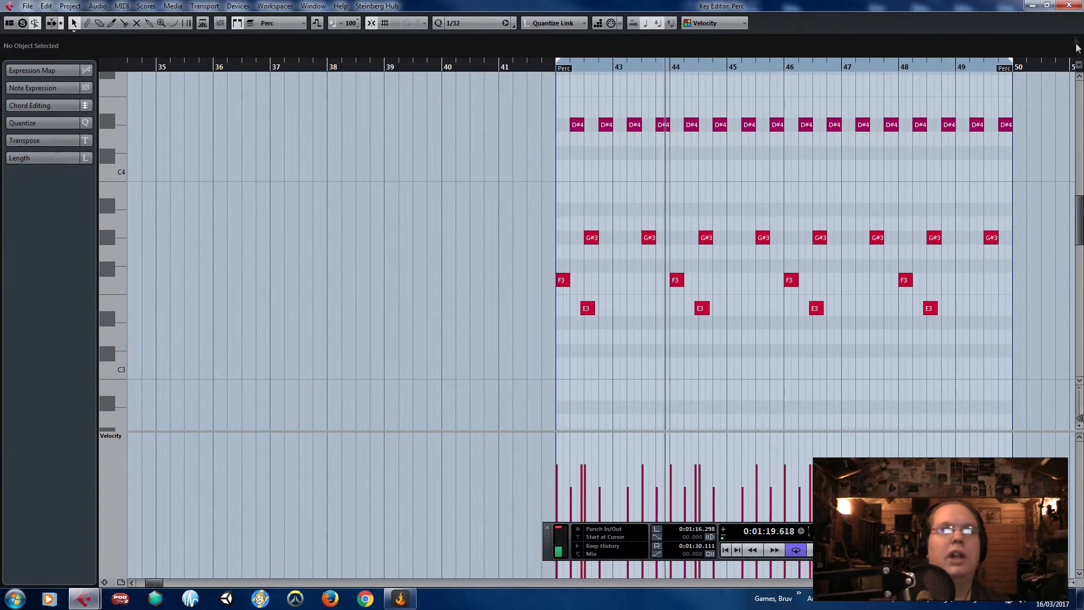
click(1070, 5)
click(927, 247)
scroll(782, 307, down, 3)
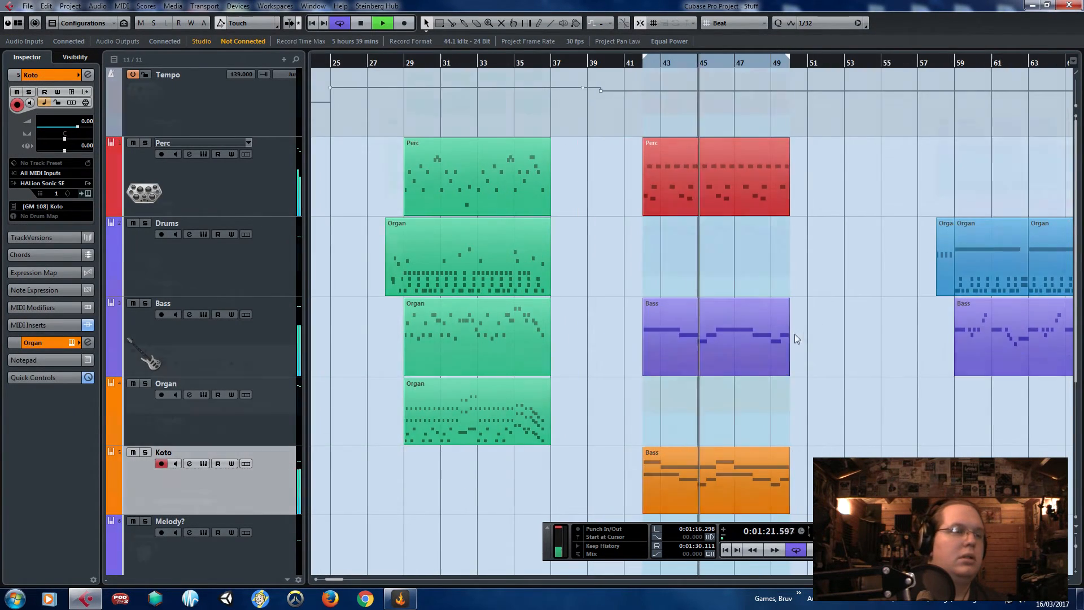
scroll(792, 336, up, 3)
scroll(777, 346, down, 4)
scroll(771, 349, up, 4)
double_click(615, 268)
scroll(436, 249, down, 2)
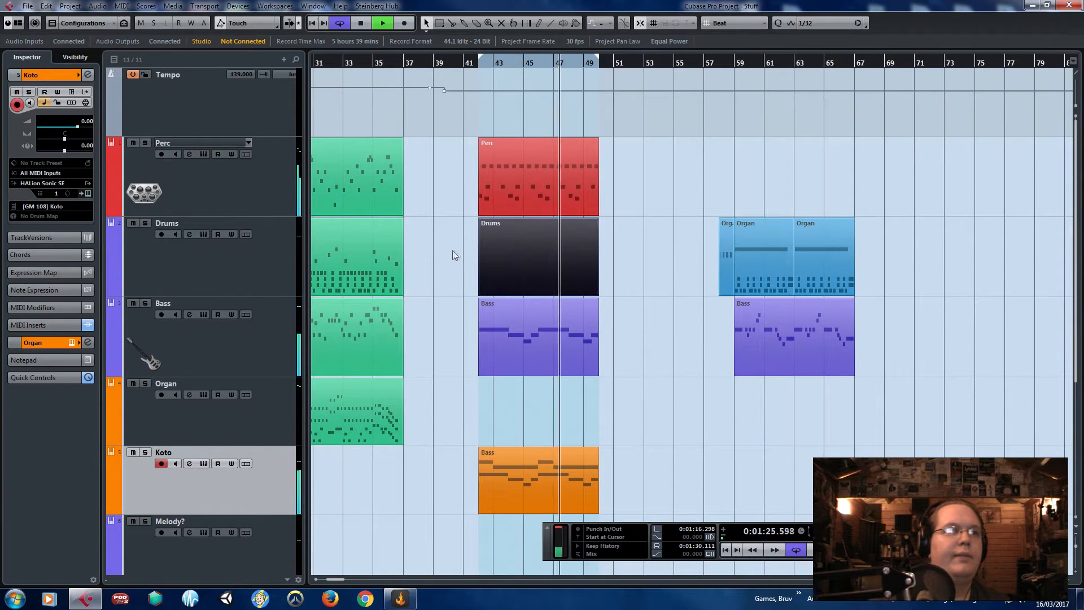
key(Delete)
- Try copying the four-bar Organ clip on the Drums track from bar 59 to bar 42 and repeating it at bar 46
click(738, 260)
drag(624, 263, 523, 260)
scroll(523, 260, up, 2)
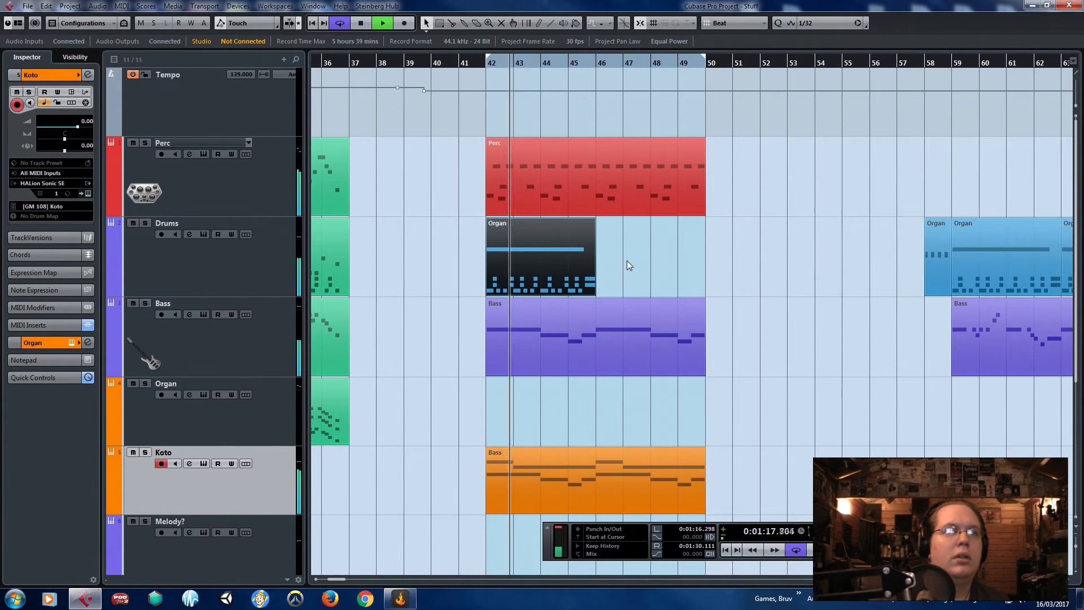
scroll(627, 260, down, 1)
key(ctrl+d)
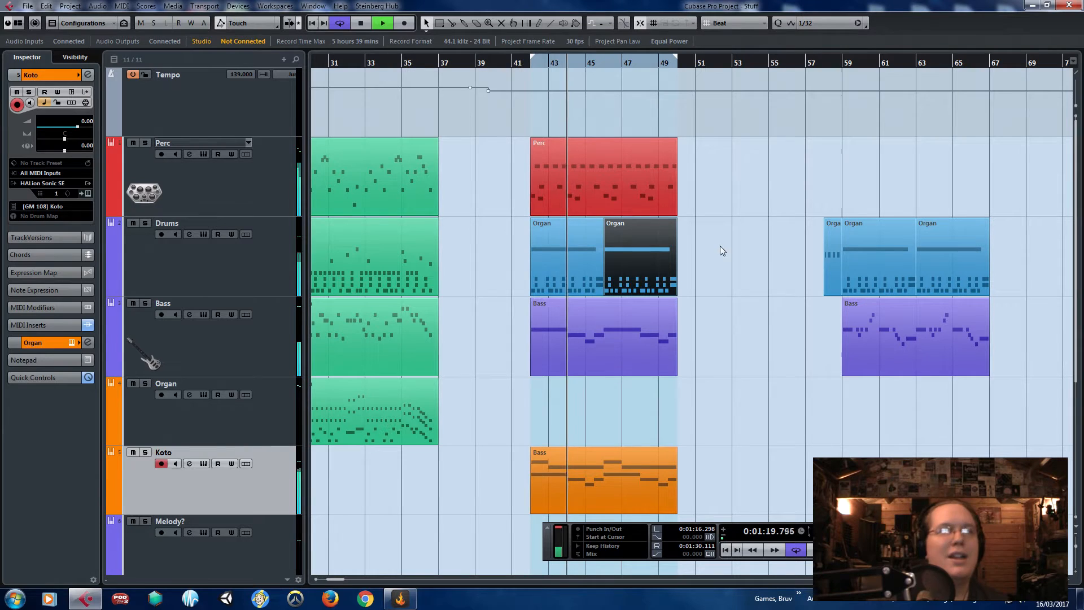
- Delete the two copied drum clips and move the three original drum clips from bar 58 so they start at bar 41
drag(758, 243, 584, 266)
key(Delete)
drag(715, 243, 668, 250)
scroll(703, 272, up, 2)
scroll(681, 273, down, 3)
scroll(684, 276, down, 2)
- Color all Perc, Drums, Bass and Koto clips of the section in bars 41 to 49 with Color 11
drag(706, 353, 503, 181)
scroll(690, 205, up, 3)
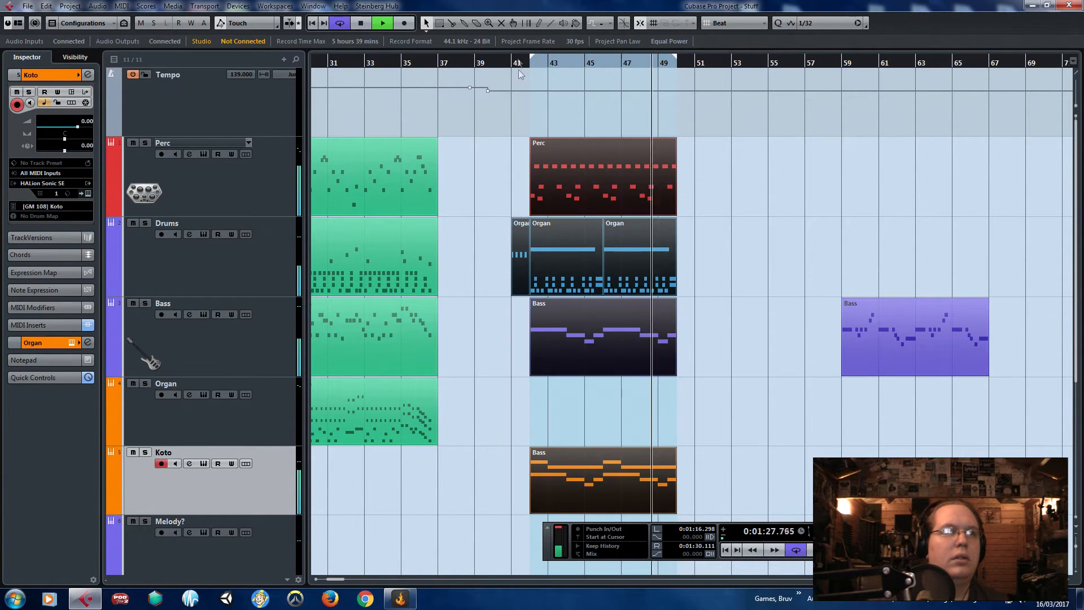
click(569, 26)
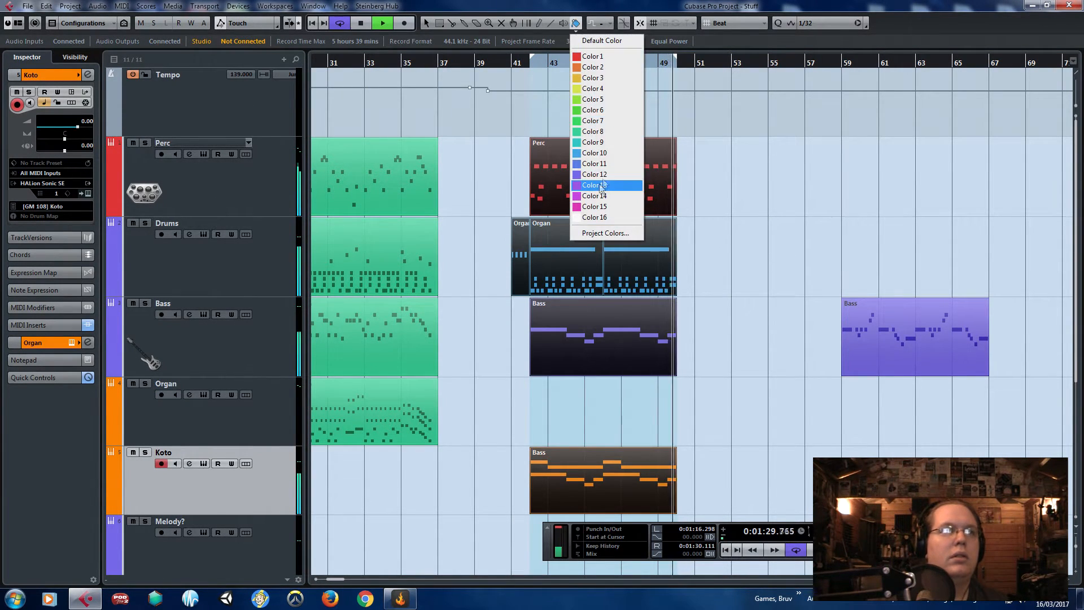
click(603, 162)
click(713, 211)
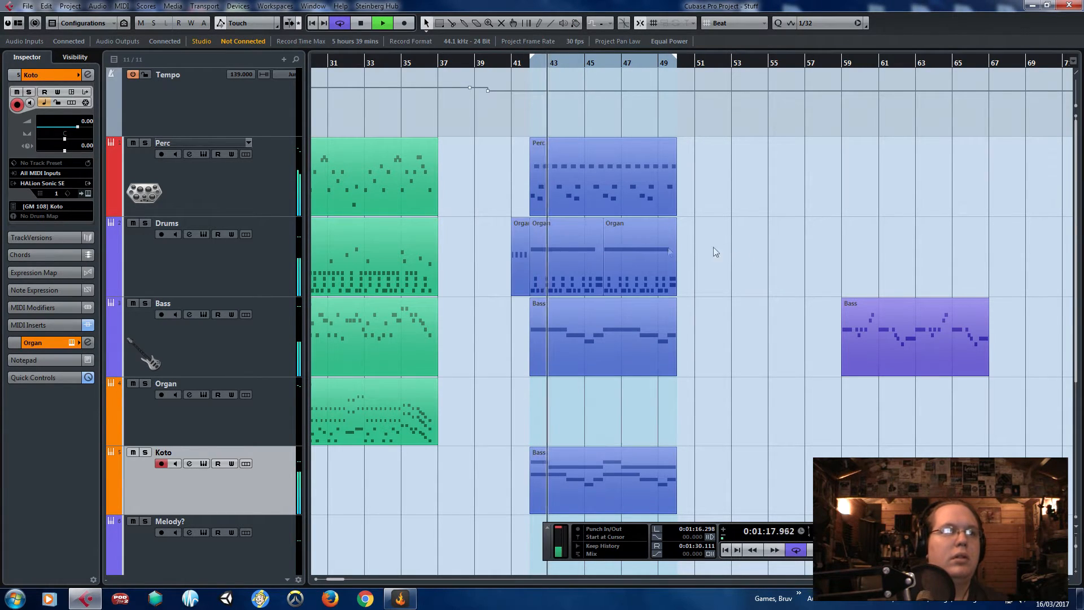
- Glue the three Drums clips from bar 41 to bar 49 into one clip
drag(736, 252, 565, 252)
key(4)
click(523, 252)
click(523, 253)
key(1)
- Raise the velocity of all notes in the glued Drums clip in bars 41 to 49
double_click(523, 252)
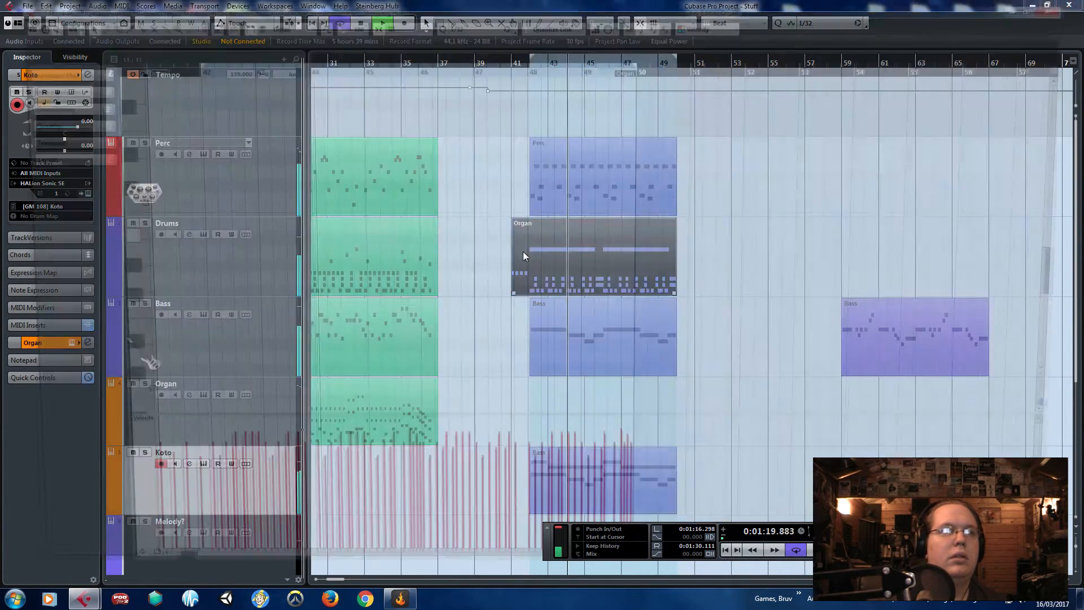
key(ctrl+a)
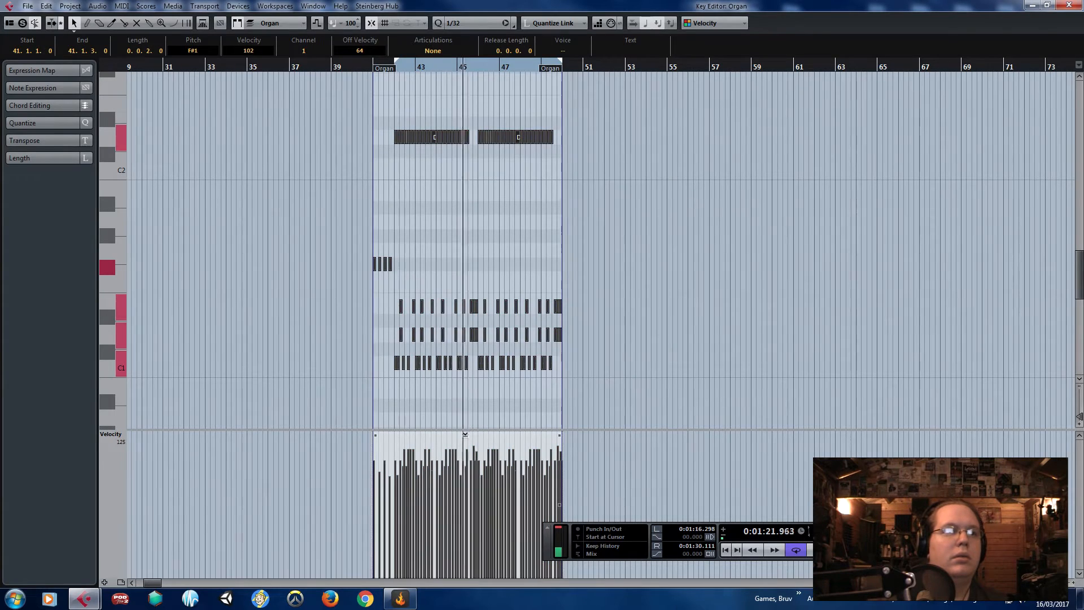
click(622, 313)
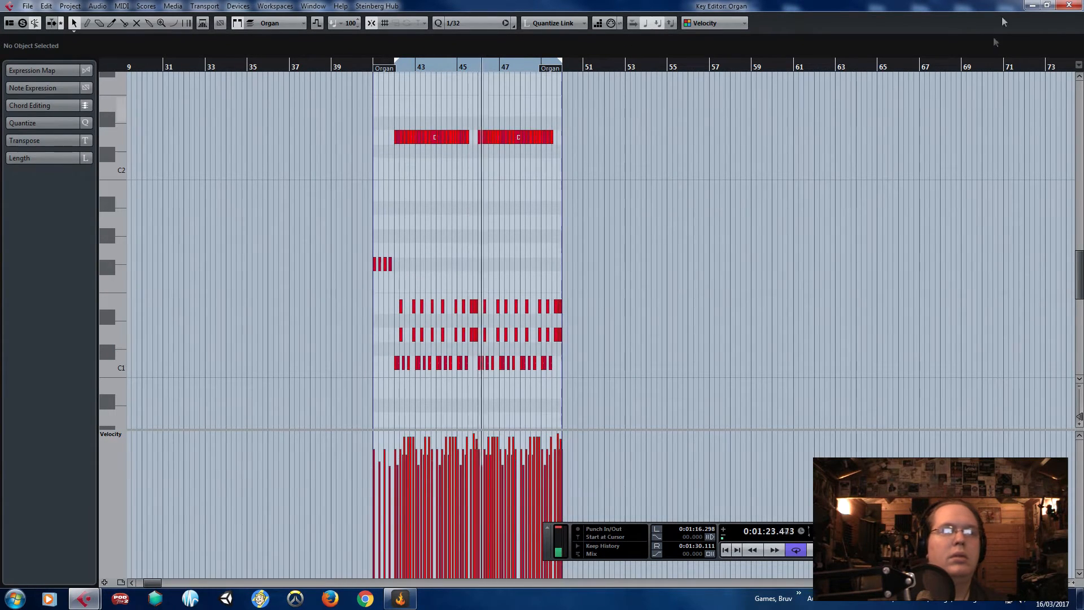
click(1061, 5)
click(712, 304)
scroll(687, 296, down, 3)
scroll(687, 287, up, 3)
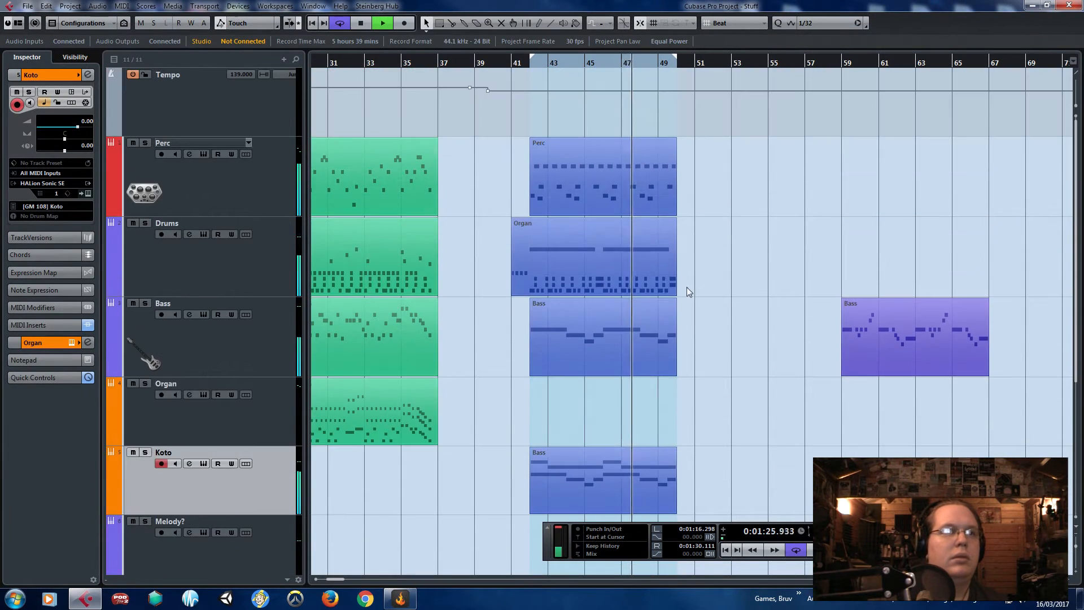
- Lower the Perc track's volume automation slightly just before the section at bar 42
click(128, 213)
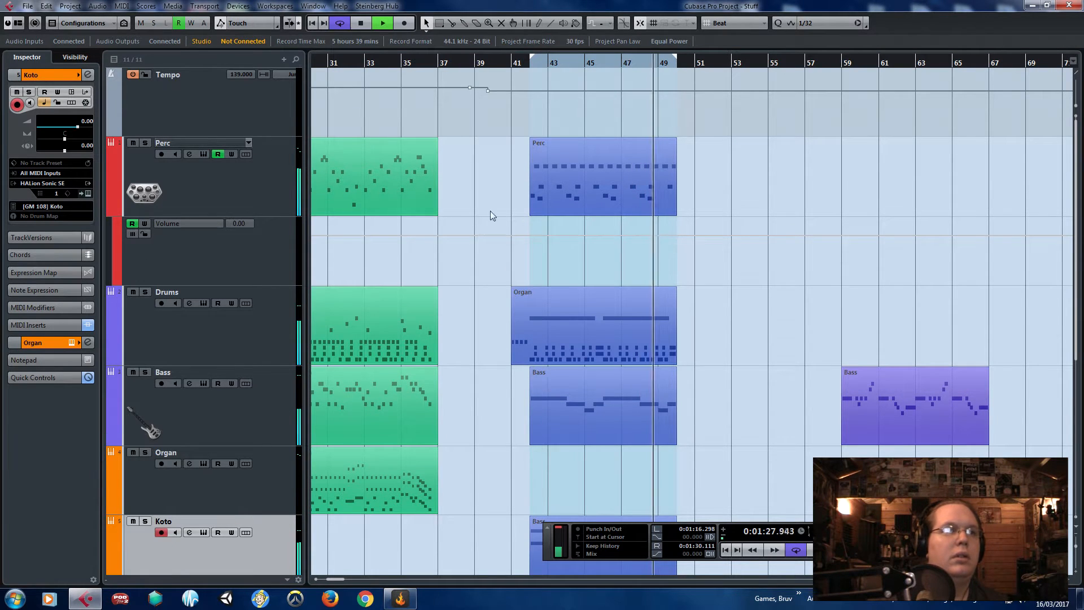
click(502, 236)
drag(515, 236, 516, 240)
click(111, 210)
key(space)
click(630, 182)
click(635, 220)
click(620, 216)
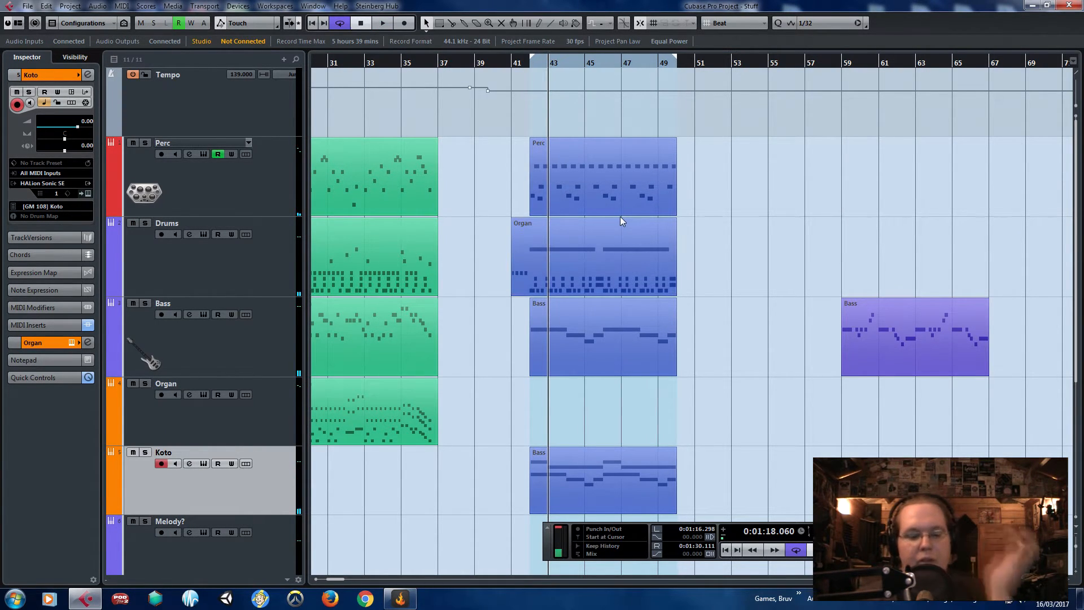
click(540, 169)
click(586, 260)
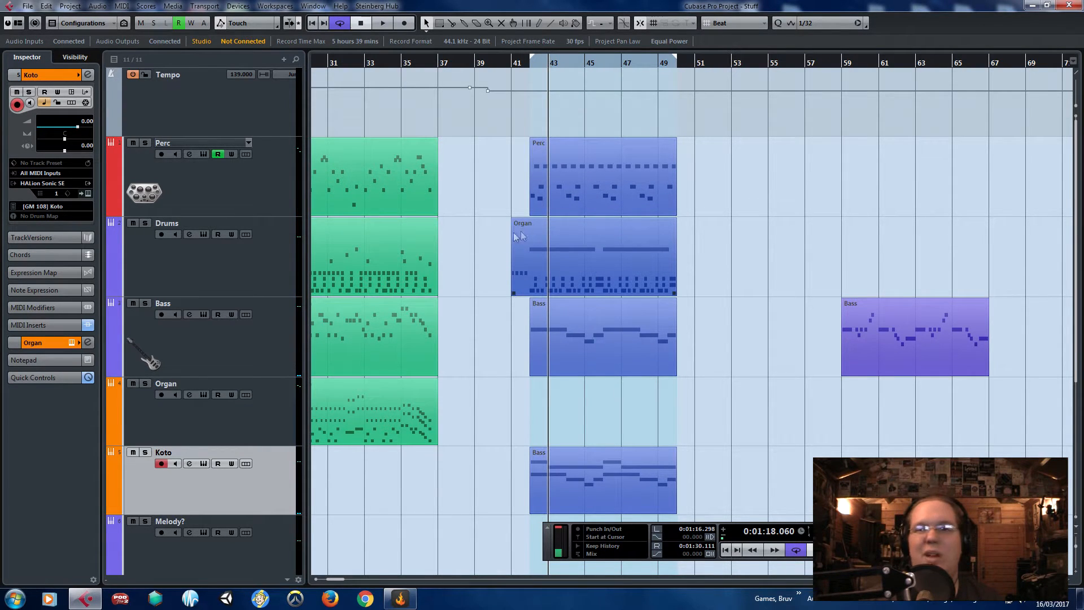
- Assign a factory drum kit picture to the Drums track
click(142, 277)
double_click(143, 277)
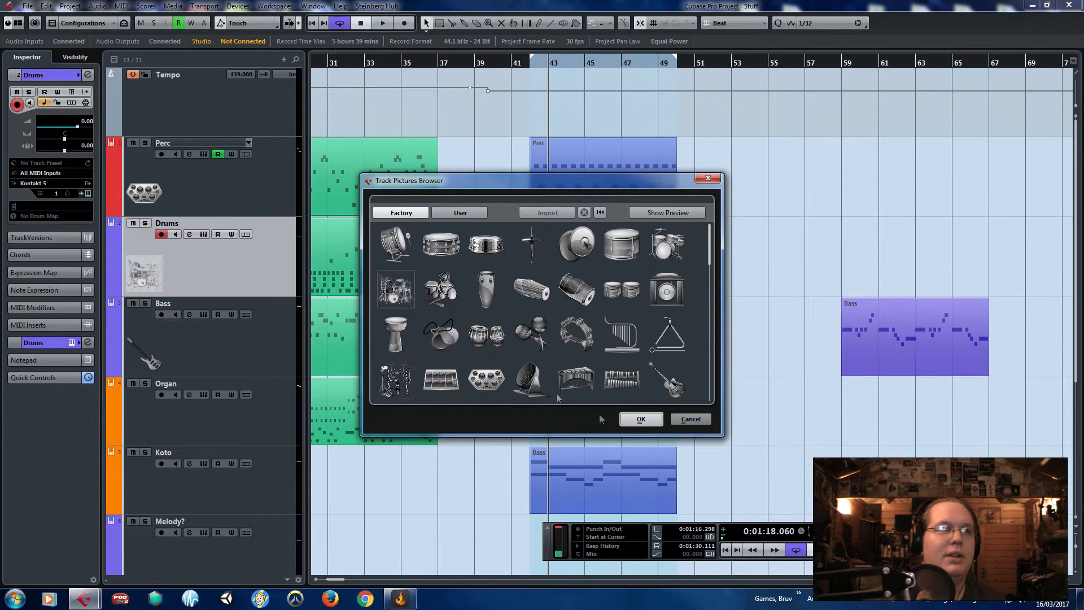
click(641, 418)
- Create an empty clip on the Gamelan Gangsa track across bars 42 to 49 and open it for note editing
scroll(697, 411, down, 4)
scroll(490, 356, down, 2)
mouse_move(516, 363)
mouse_down()
mouse_move(308, 351)
mouse_move(624, 356)
mouse_up()
scroll(615, 369, up, 5)
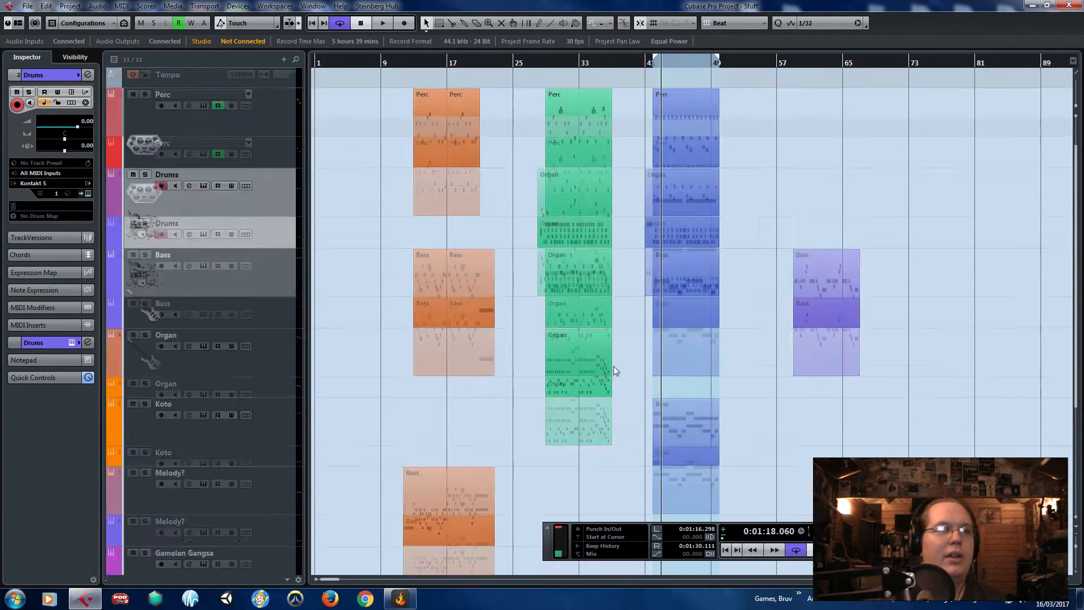
scroll(615, 368, down, 3)
click(282, 453)
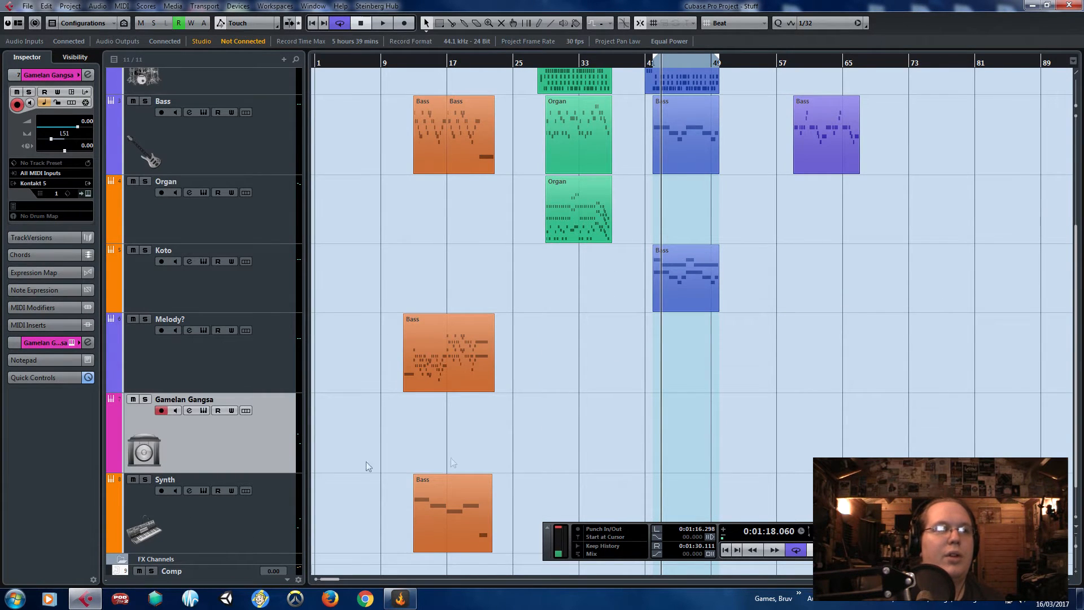
scroll(667, 452, up, 3)
scroll(782, 450, up, 2)
double_click(779, 442)
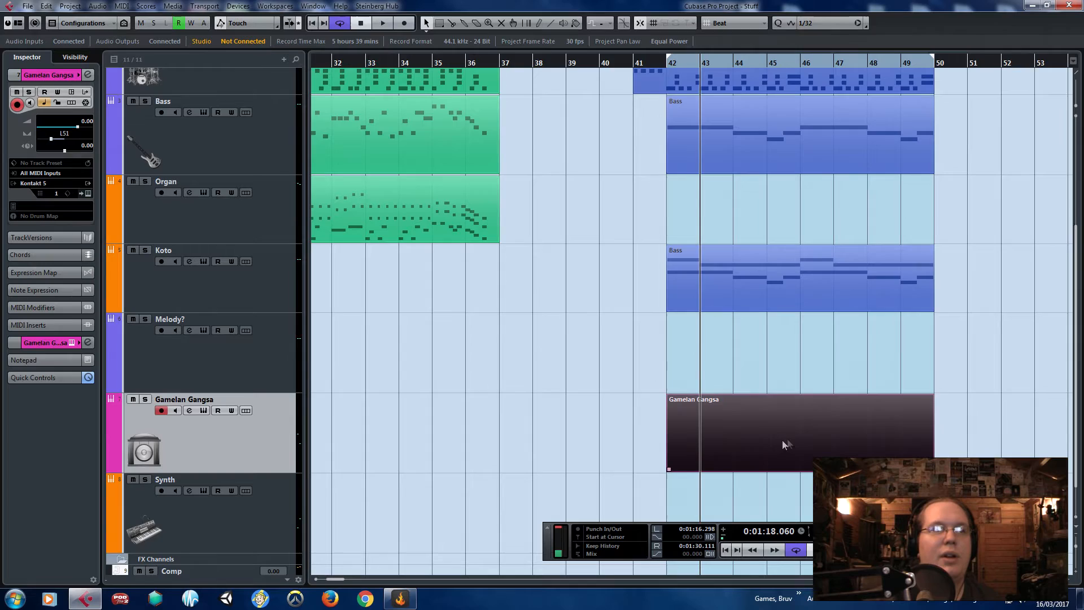
double_click(791, 439)
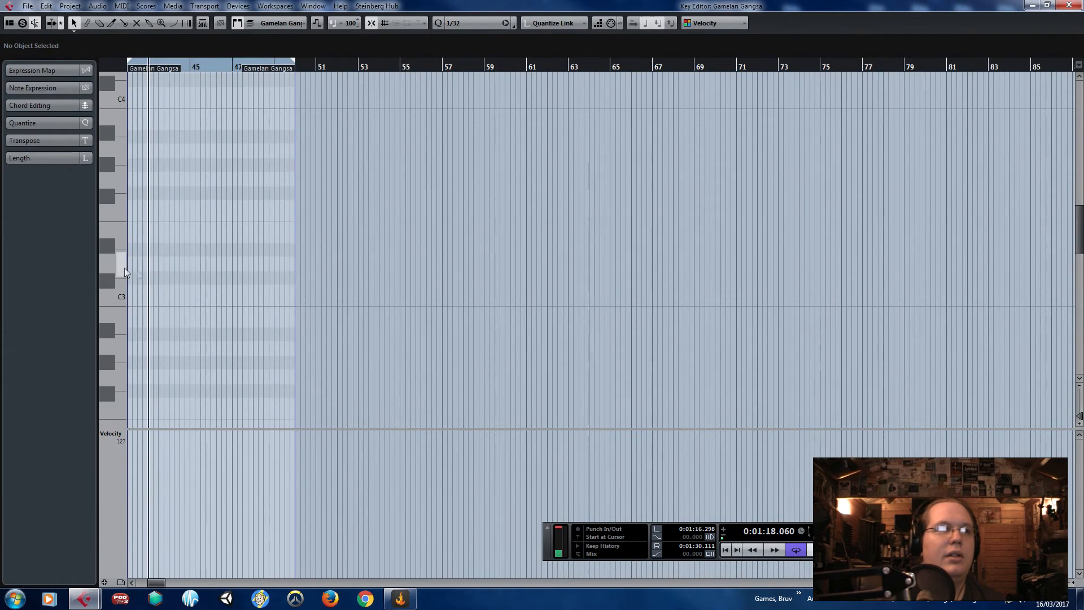
scroll(370, 338, left, 3)
scroll(619, 401, up, 5)
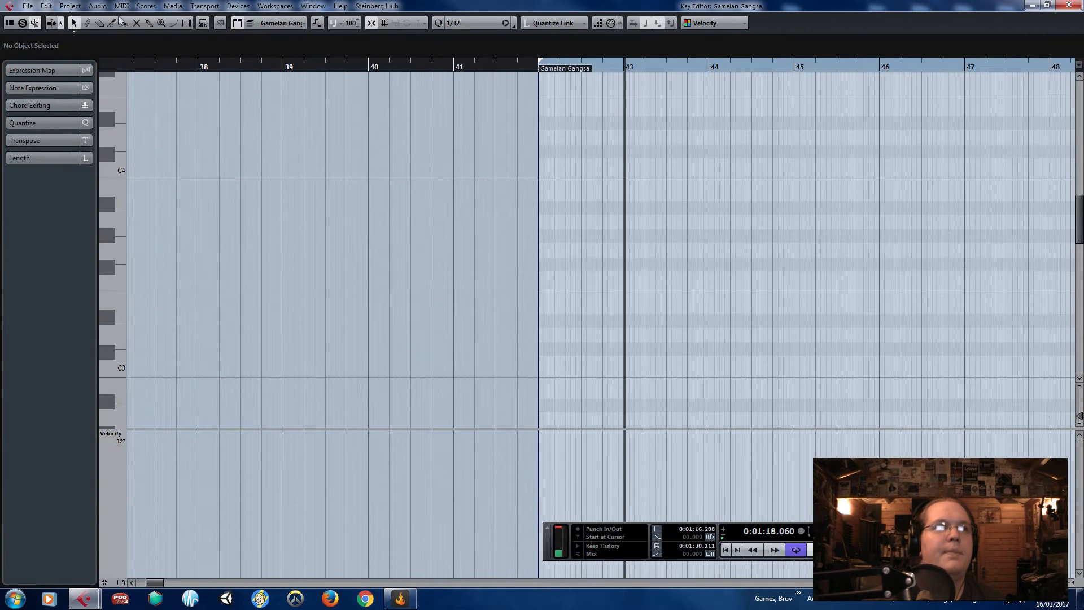
- Enter D3 notes on beats 1 and 2 of bar 42, with the first note's length set to 0.0.1.60
mouse_move(565, 307)
mouse_down()
mouse_move(611, 316)
mouse_move(534, 339)
mouse_move(450, 339)
mouse_move(517, 344)
mouse_move(530, 340)
mouse_move(413, 341)
mouse_up()
scroll(605, 319, up, 3)
click(453, 67)
key(space)
scroll(610, 322, up, 2)
key(space)
key(ctrl+d)
click(366, 67)
key(space)
key(space)
click(368, 67)
key(space)
key(space)
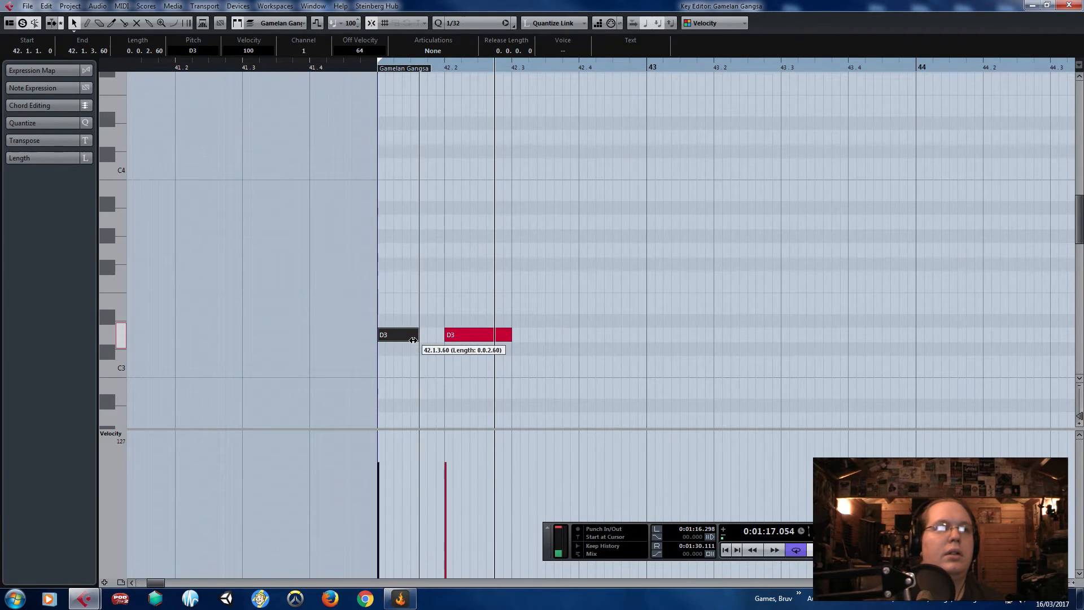
click(369, 67)
key(space)
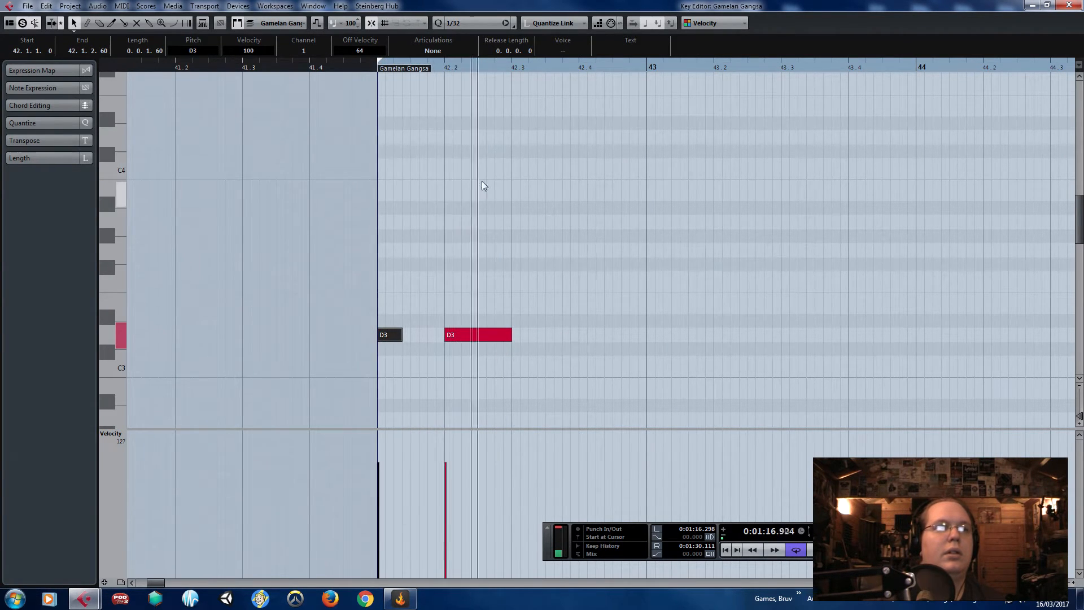
- Lengthen the second D3 note to 1.2.2.0 so it runs until near the end of bar 43
click(505, 338)
drag(539, 341, 782, 289)
scroll(649, 360, down, 1)
click(755, 299)
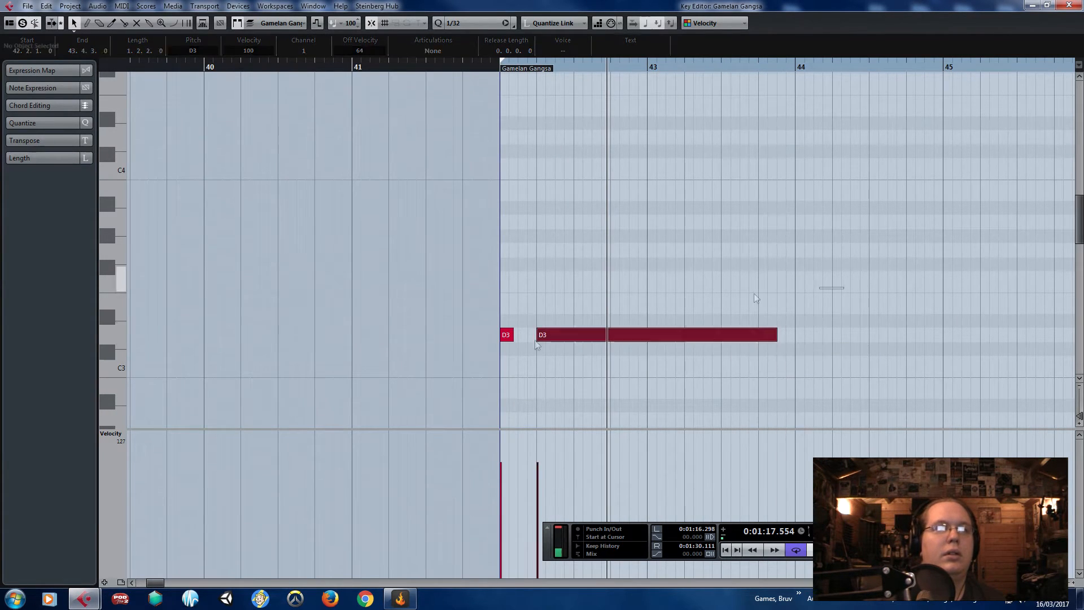
- Duplicate the two-note D3 pattern and align the copy to the start of bar 44
key(ctrl+a)
key(ctrl+d)
scroll(800, 340, up, 1)
drag(775, 339, 803, 340)
scroll(774, 346, down, 2)
drag(876, 315, 1068, 294)
- Duplicate the four D3 notes of bars 42 to 45 and align the copies to start at bar 46
drag(699, 224, 164, 350)
key(ctrl+d)
scroll(607, 368, up, 2)
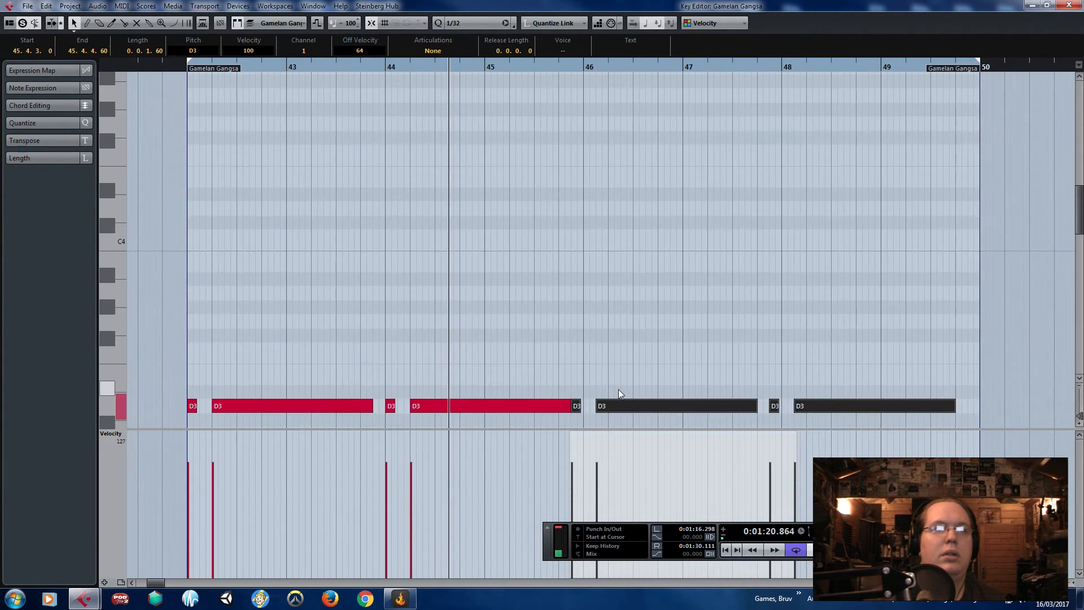
scroll(621, 373, up, 1)
mouse_move(619, 408)
mouse_down()
mouse_move(644, 414)
mouse_move(621, 410)
mouse_up()
- Shorten the long D3 in bar 44 to end before bar 45, and add G3 and F3 notes on beats 1 and 2 of bar 45
click(266, 67)
scroll(286, 170, down, 2)
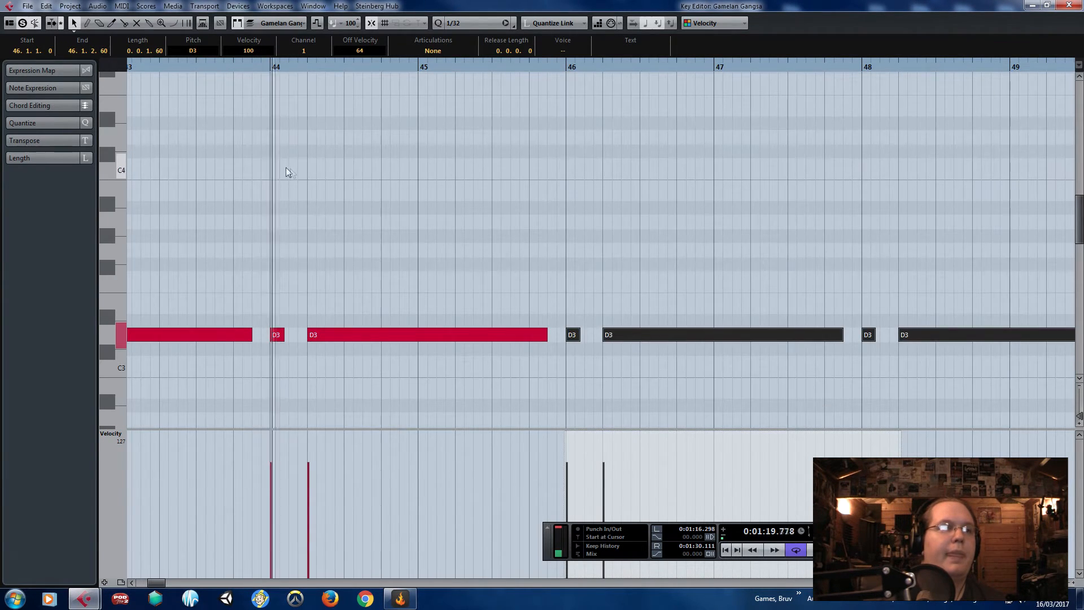
scroll(496, 263, up, 1)
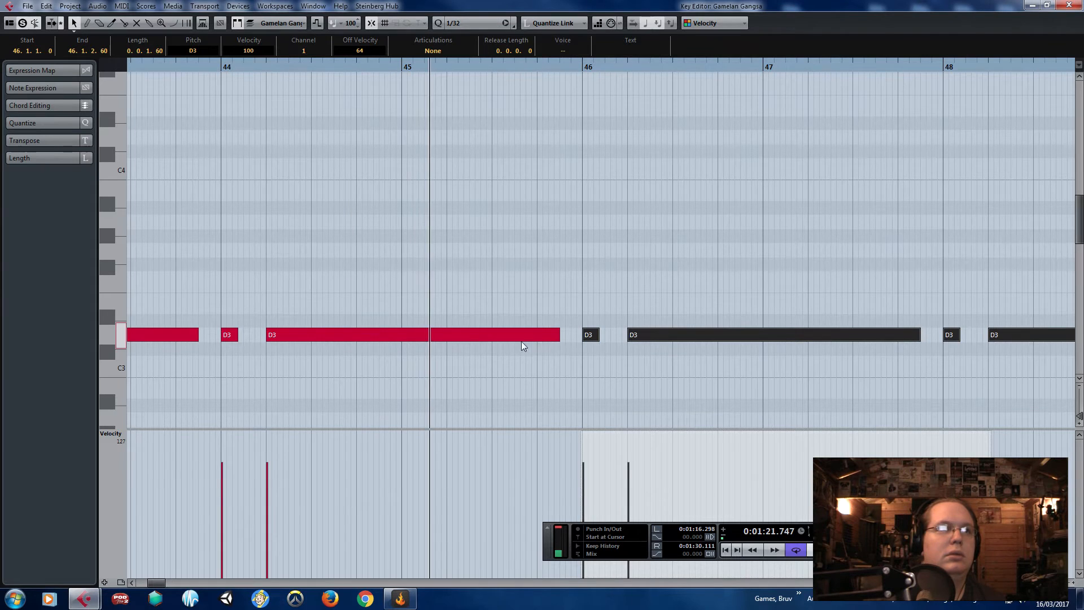
drag(556, 335, 469, 281)
key(ctrl+d)
click(216, 65)
key(space)
click(496, 115)
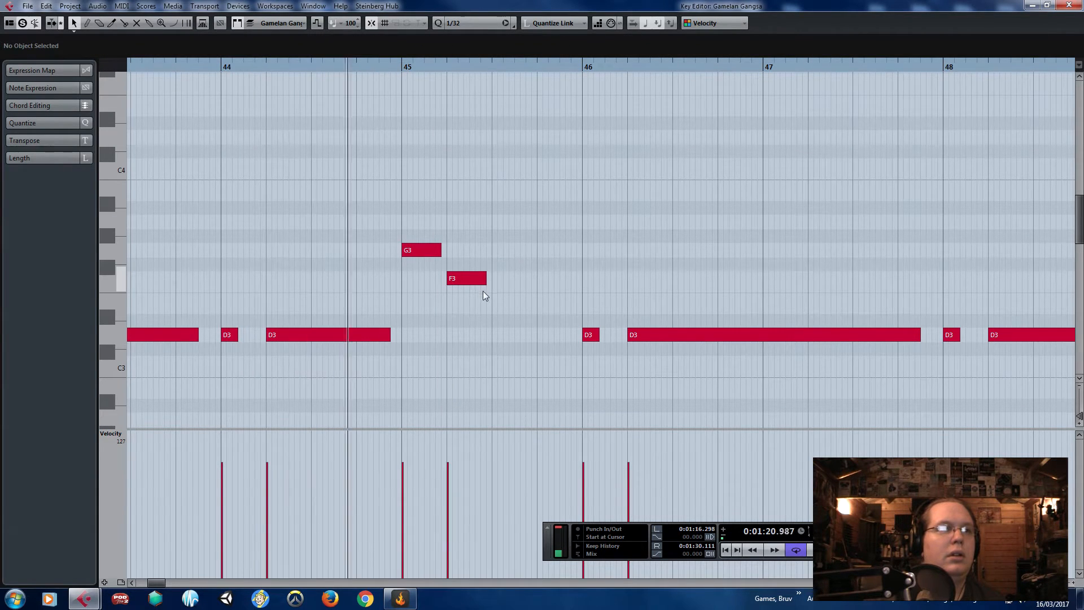
- Shift the F3 to 45.2.3, lengthen it together with the G3, and add an E3 note at 45.4.1
drag(468, 280, 555, 362)
key(ctrl+d)
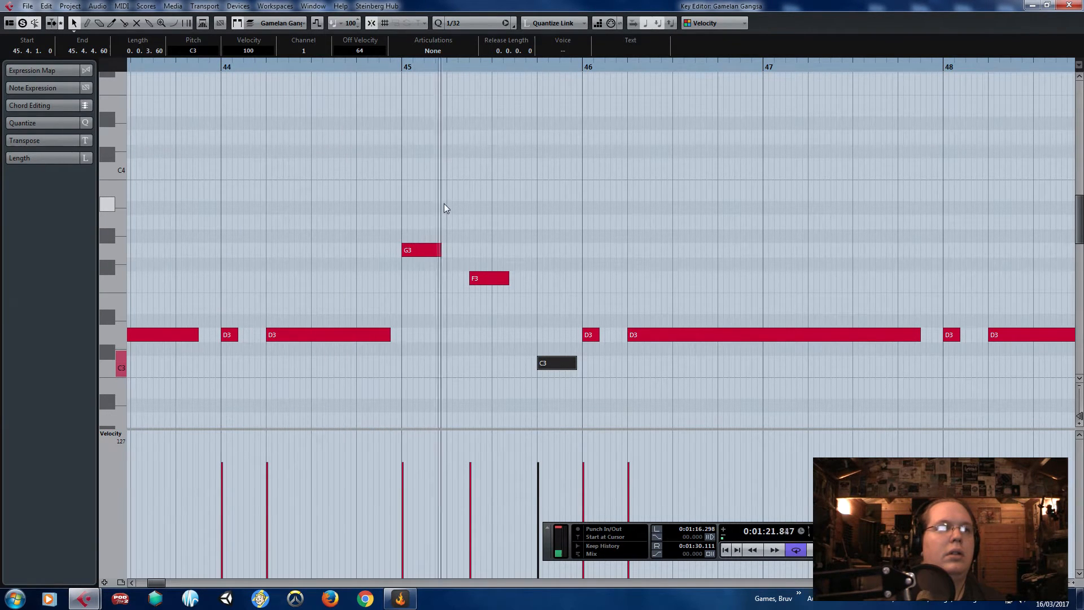
drag(427, 205, 387, 219)
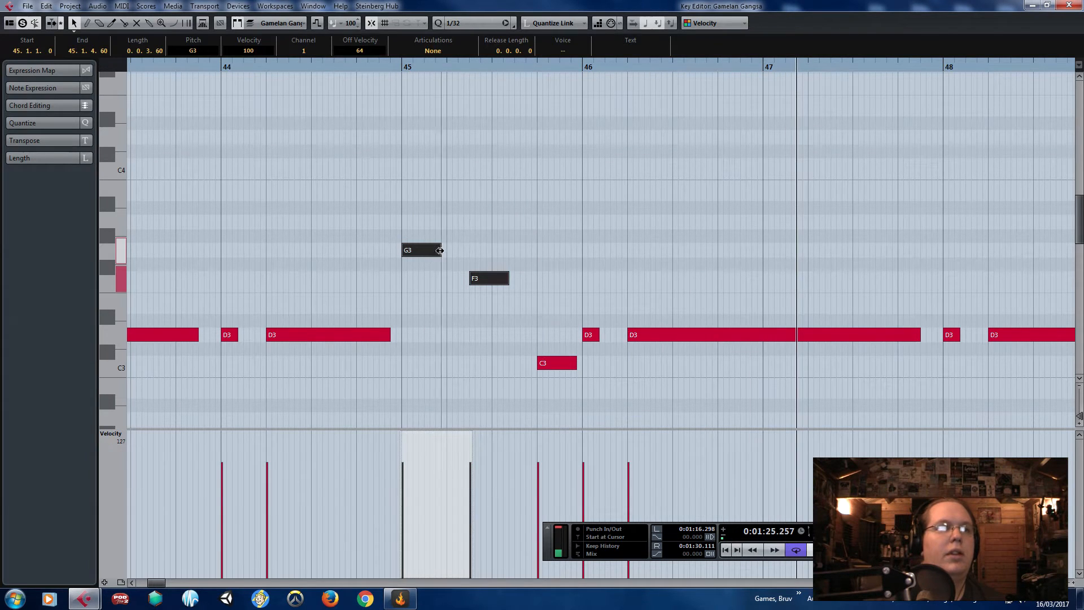
drag(557, 363, 556, 304)
click(396, 66)
key(space)
click(638, 179)
scroll(647, 178, down, 1)
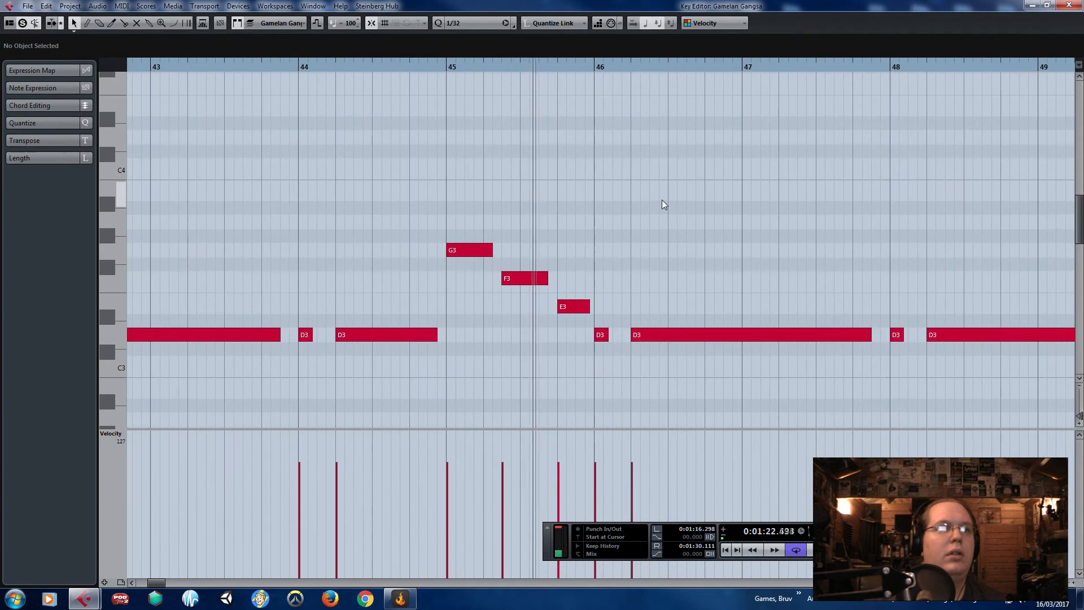
- Lower the two D3 notes in bars 48 and 49 to C3 and close the note editor
scroll(672, 212, down, 2)
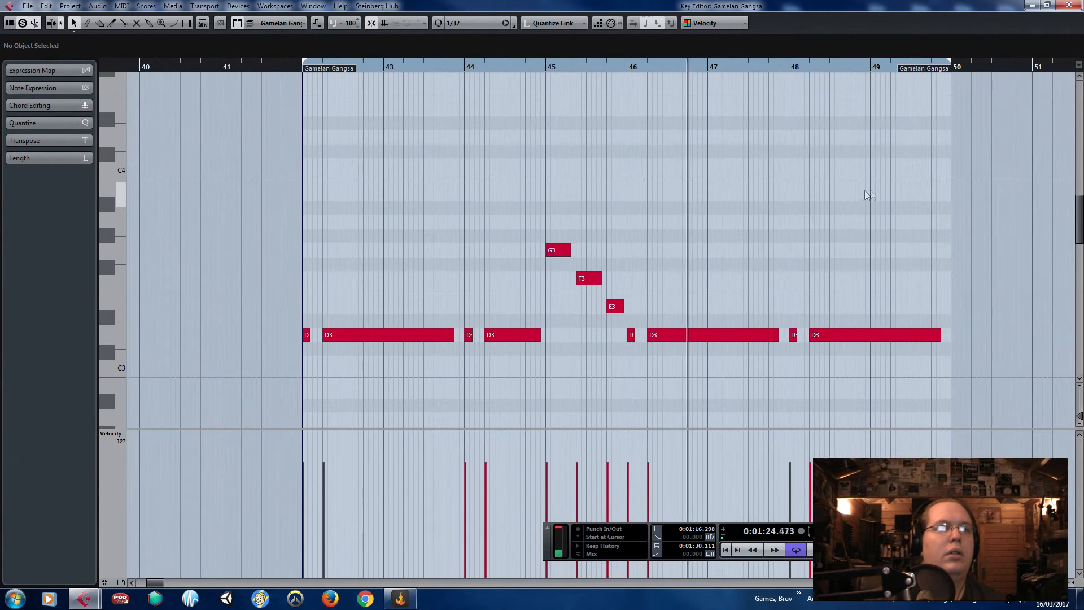
scroll(904, 226, up, 2)
drag(910, 254, 842, 364)
click(699, 342)
click(838, 295)
click(1069, 5)
- Pan the Koto track right to about R38 while the section plays, and reselect the Gamelan Gangsa track
key(space)
scroll(675, 178, up, 2)
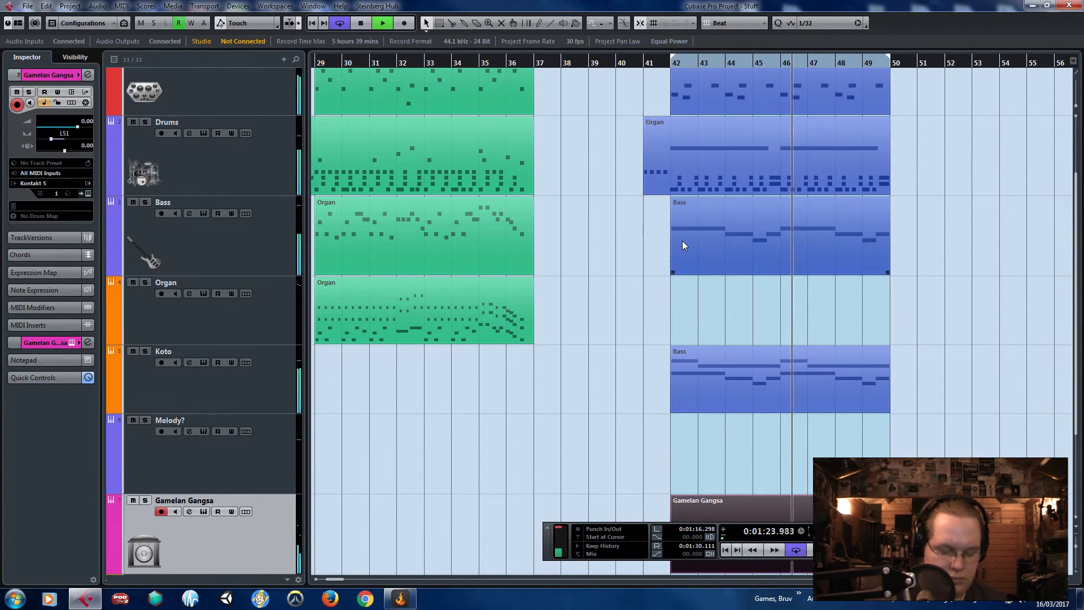
scroll(537, 242, down, 3)
scroll(537, 242, down, 3)
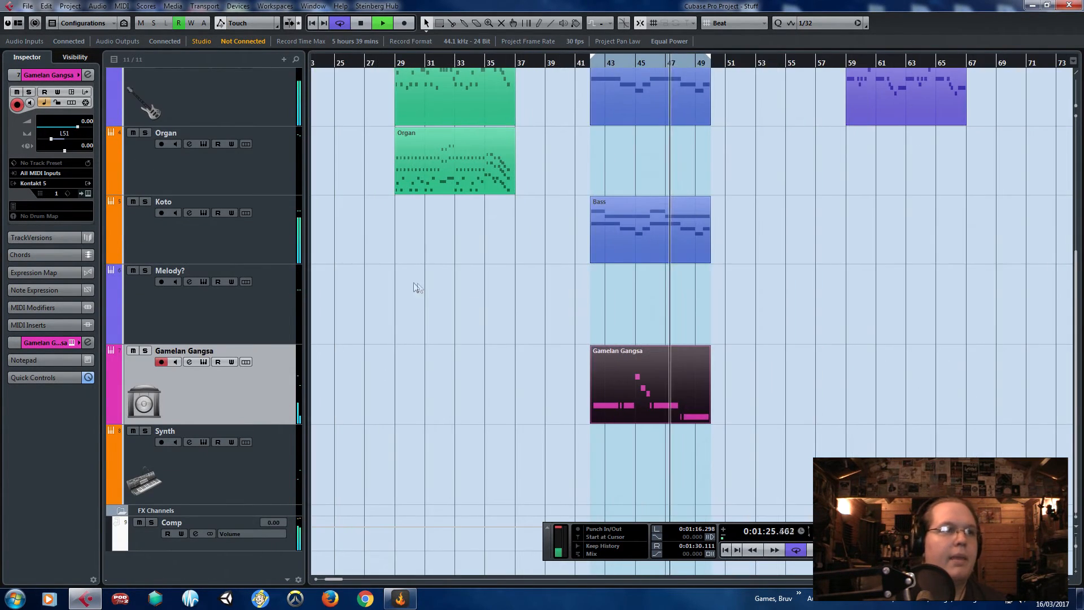
click(255, 246)
drag(75, 141, 74, 143)
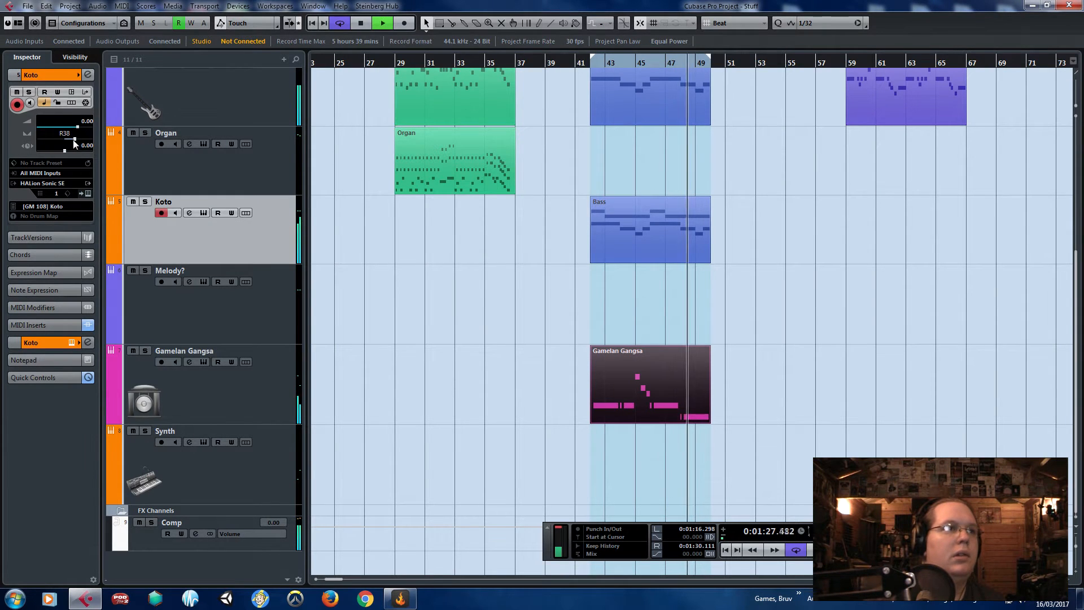
click(255, 409)
click(723, 301)
- Extend the loop range to run from bar 41 to bar 53
scroll(710, 311, up, 2)
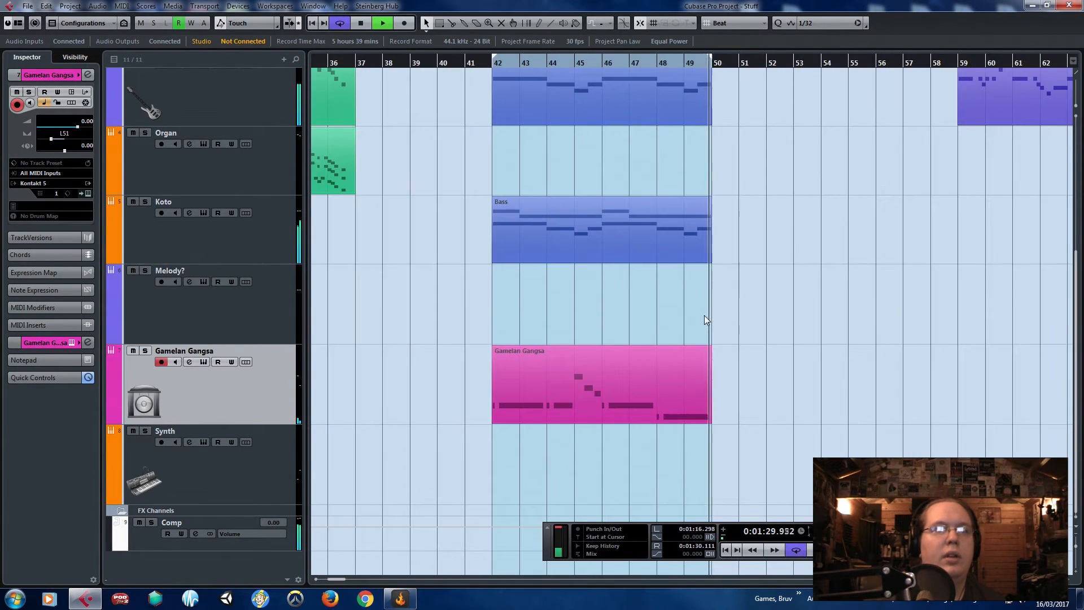
scroll(702, 317, up, 5)
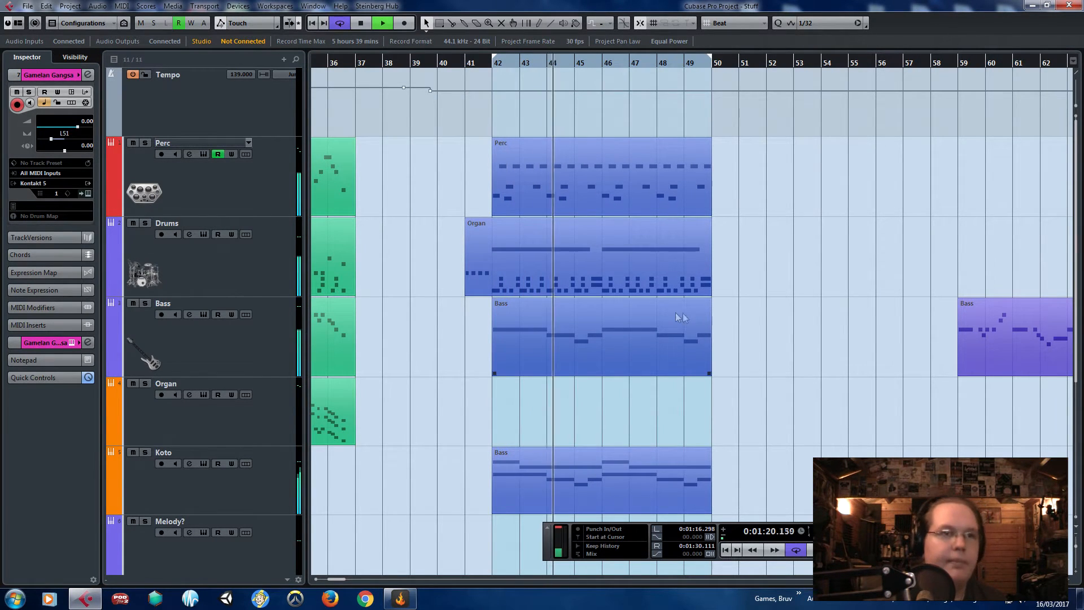
scroll(672, 297, down, 3)
scroll(486, 233, down, 1)
scroll(568, 276, up, 1)
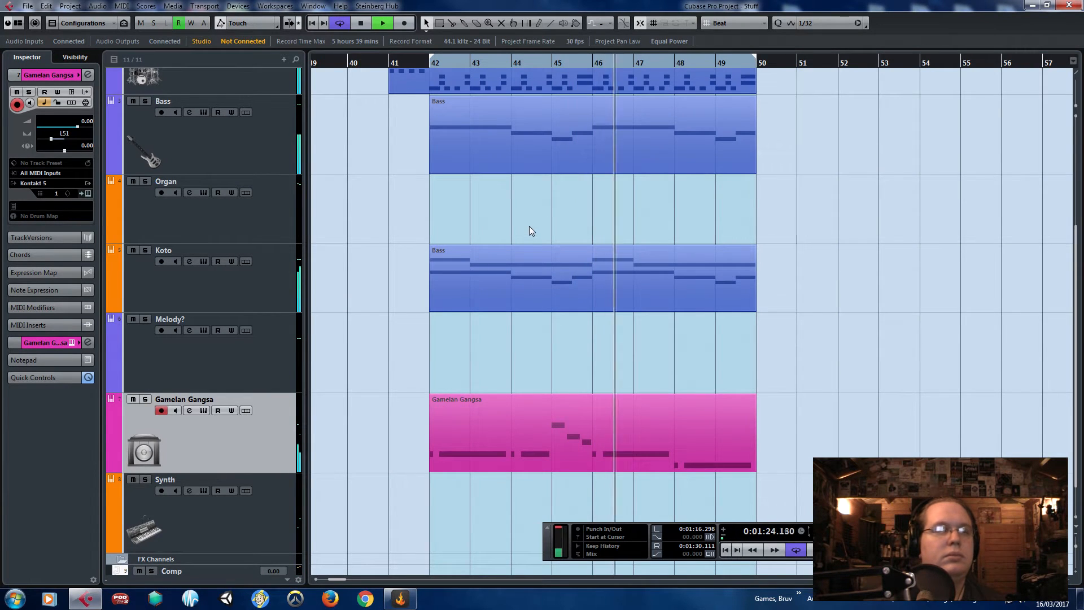
scroll(530, 226, up, 3)
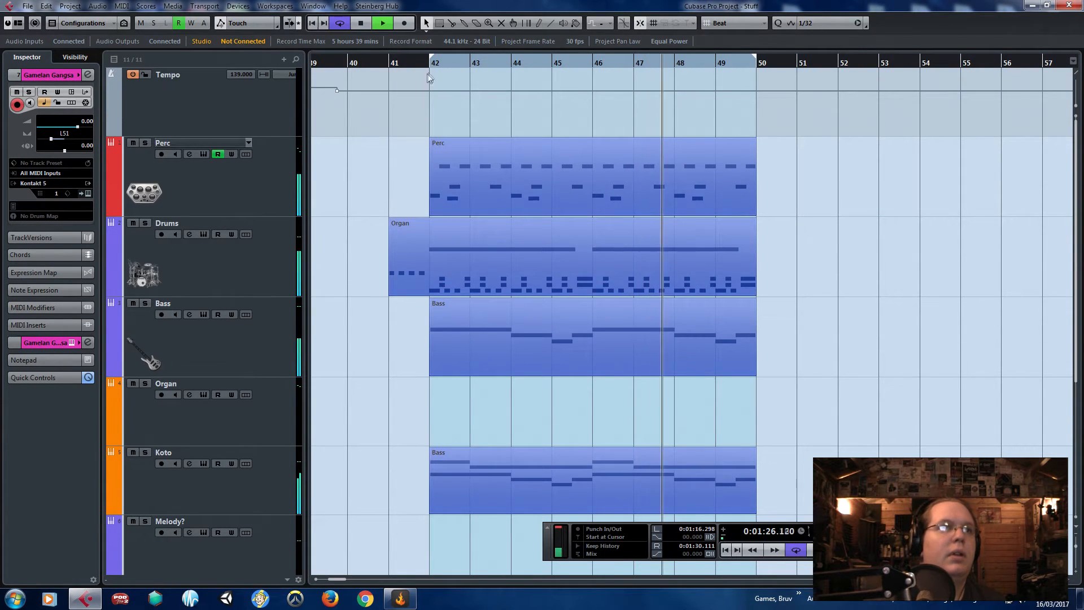
key(space)
drag(386, 67, 387, 66)
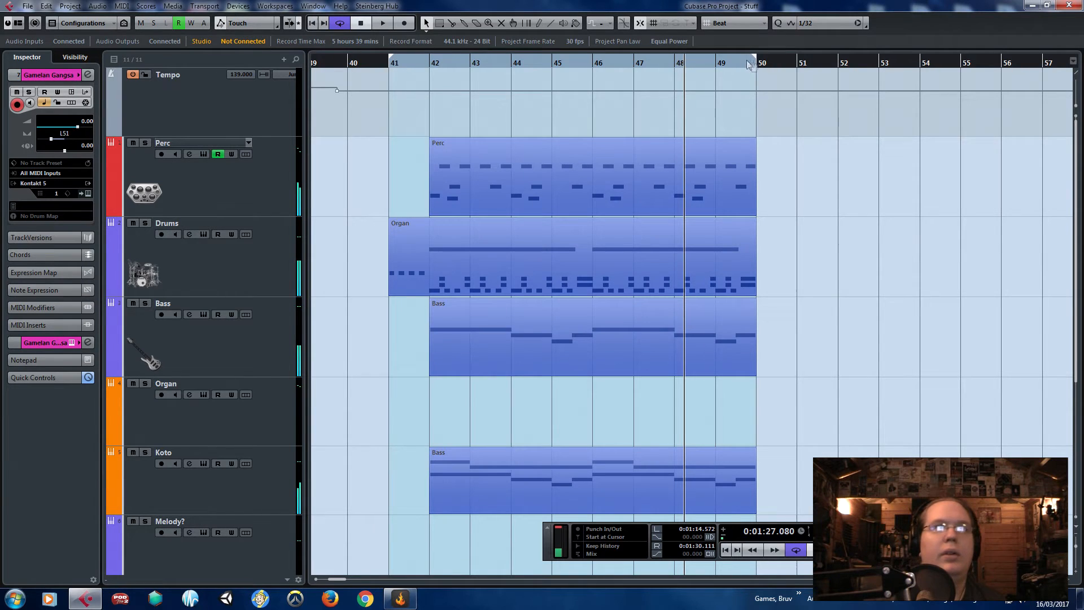
drag(881, 84, 880, 83)
key(g)
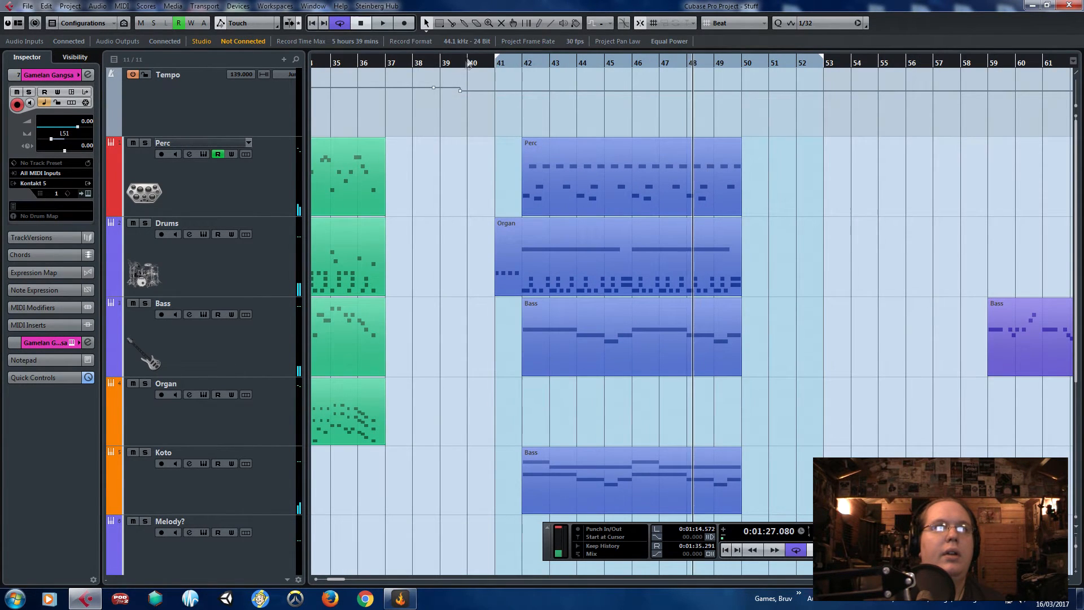
- Play the section from bar 41 to bar 50 and examine how its parts work together
key(space)
scroll(523, 134, down, 3)
scroll(701, 231, up, 4)
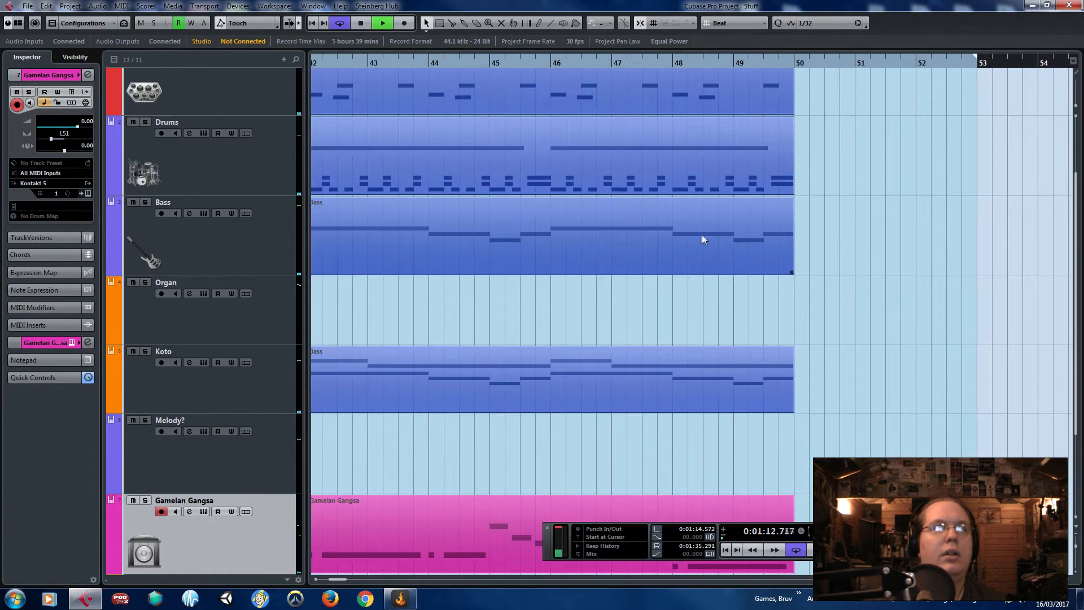
scroll(701, 237, down, 3)
double_click(648, 252)
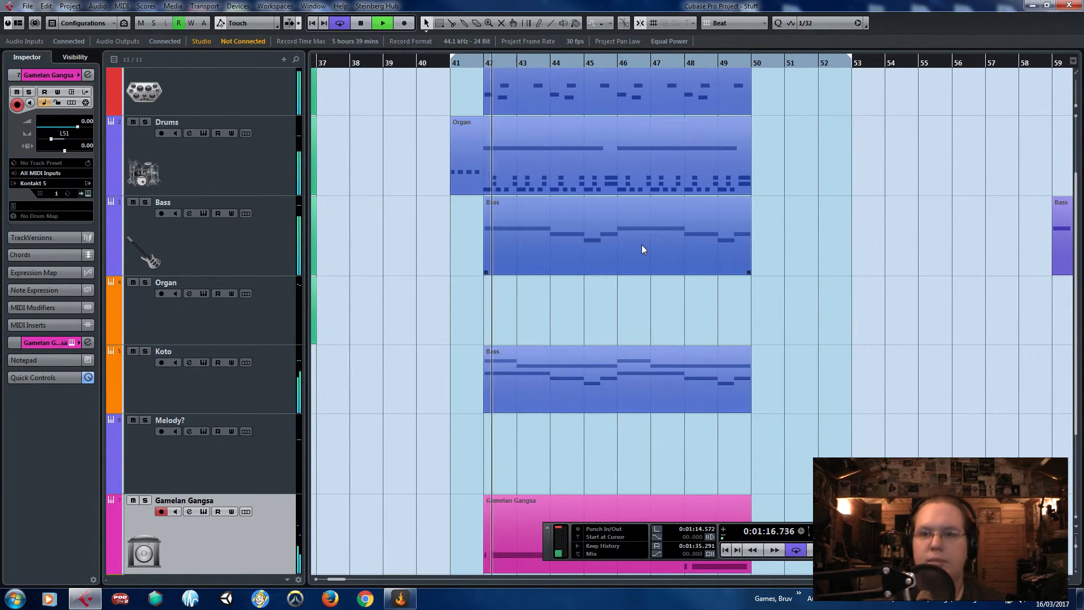
click(705, 173)
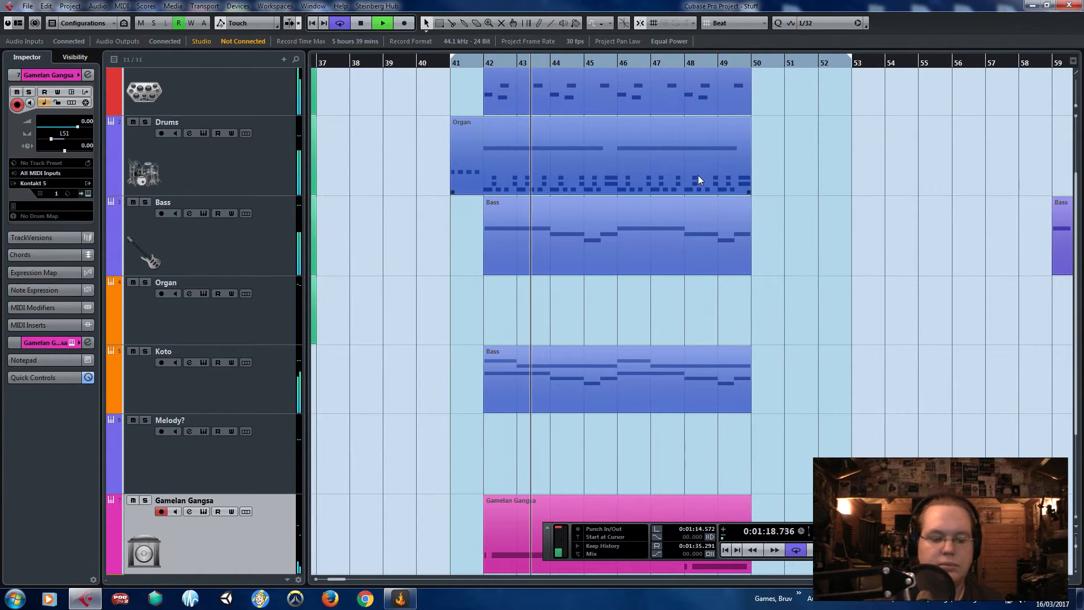
click(810, 294)
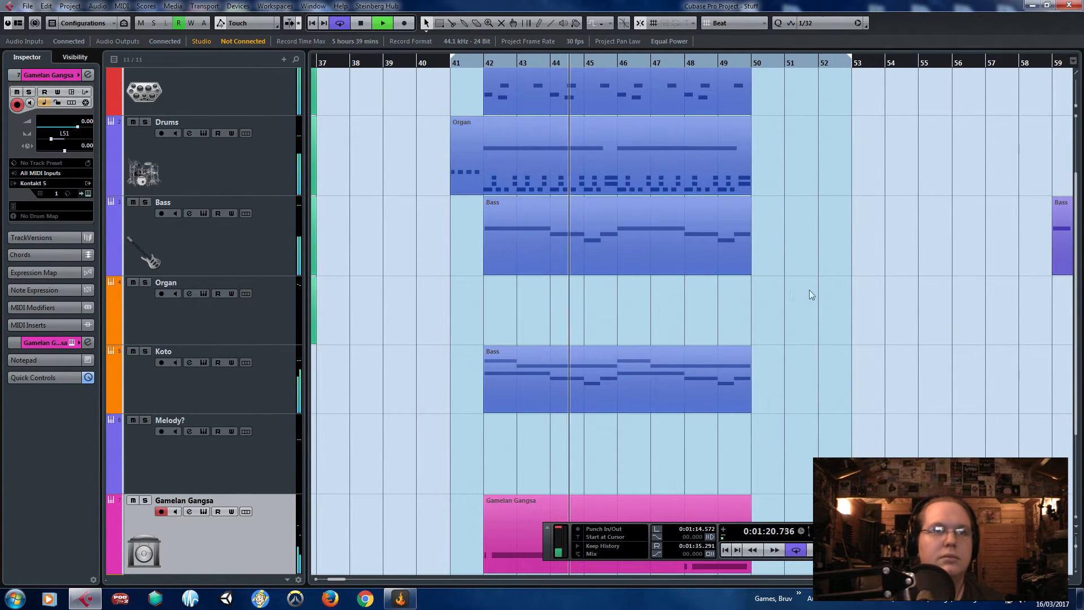
scroll(808, 290, down, 9)
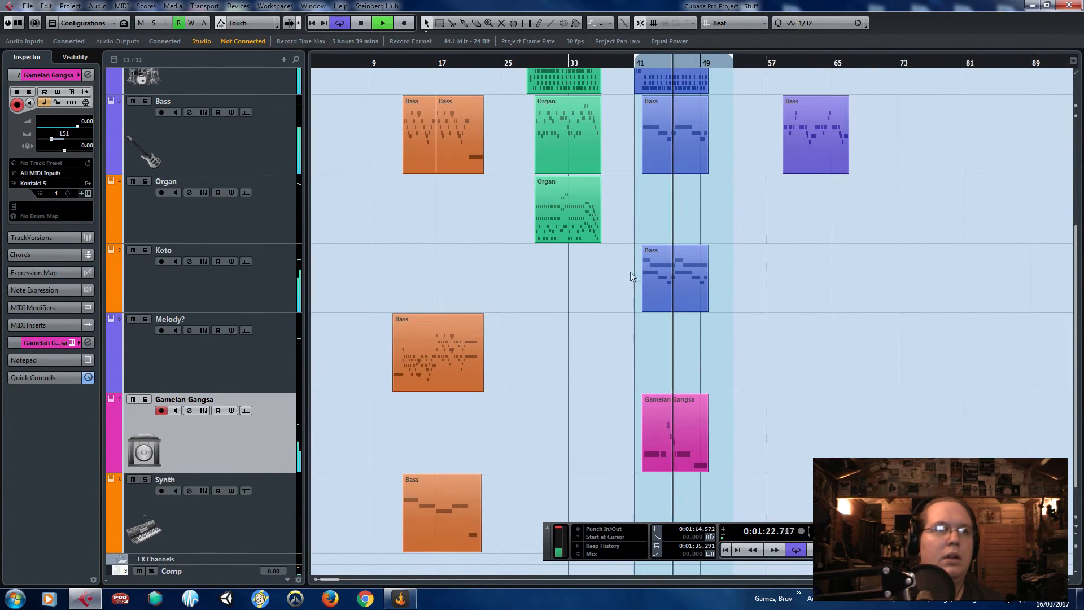
scroll(631, 272, up, 3)
scroll(713, 298, up, 5)
scroll(685, 256, up, 2)
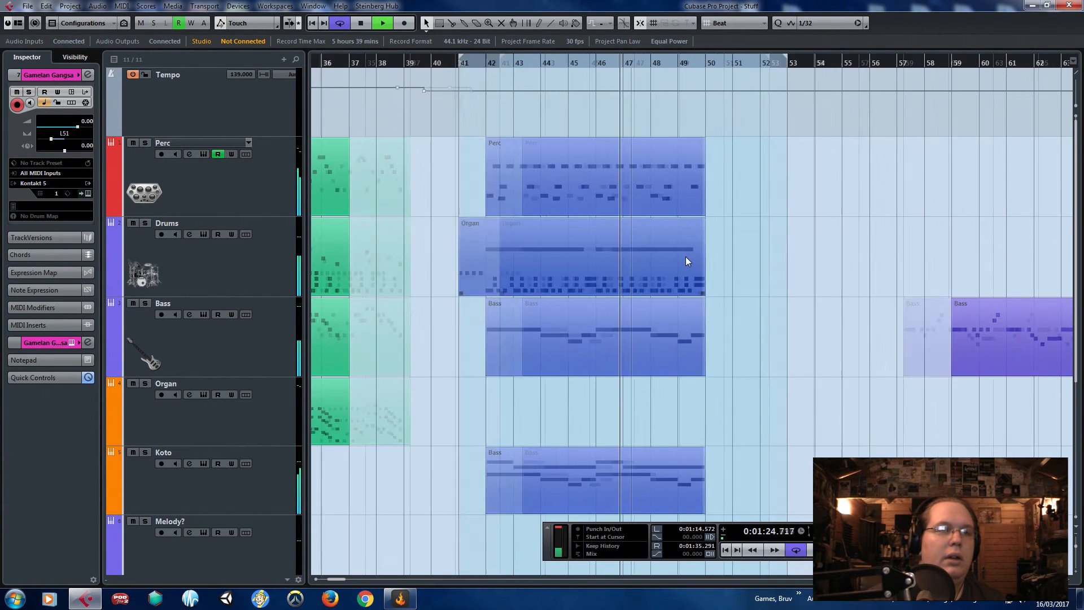
scroll(677, 255, down, 2)
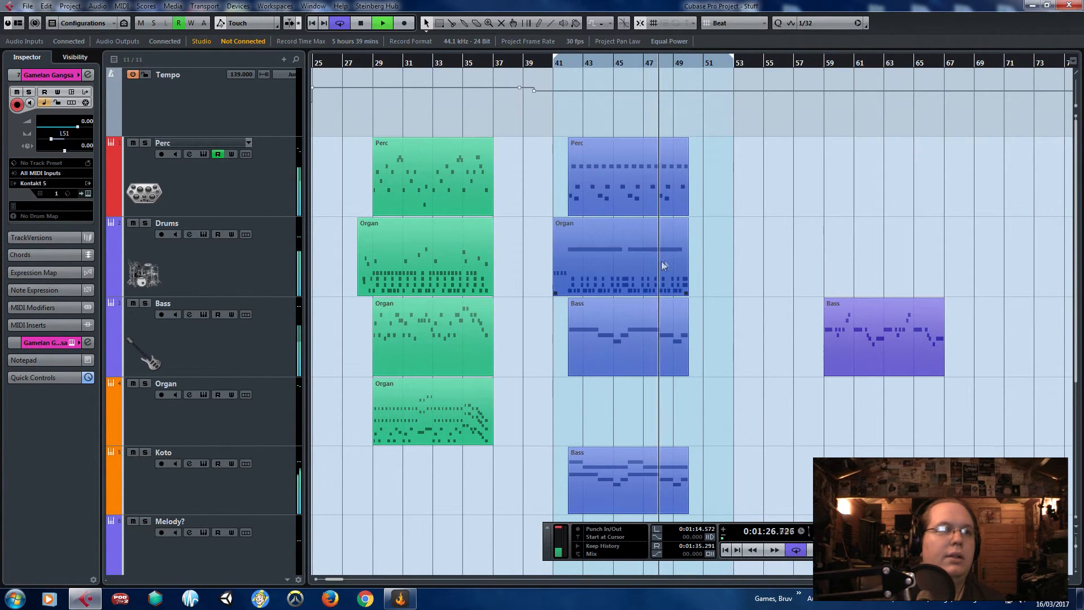
scroll(665, 280, up, 2)
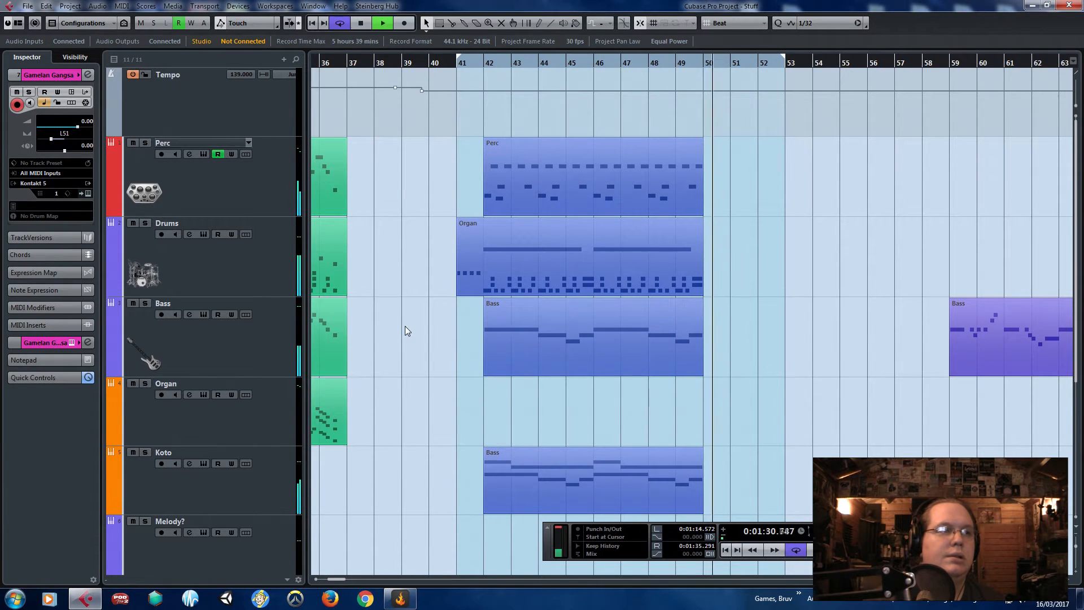
scroll(405, 326, down, 2)
key(space)
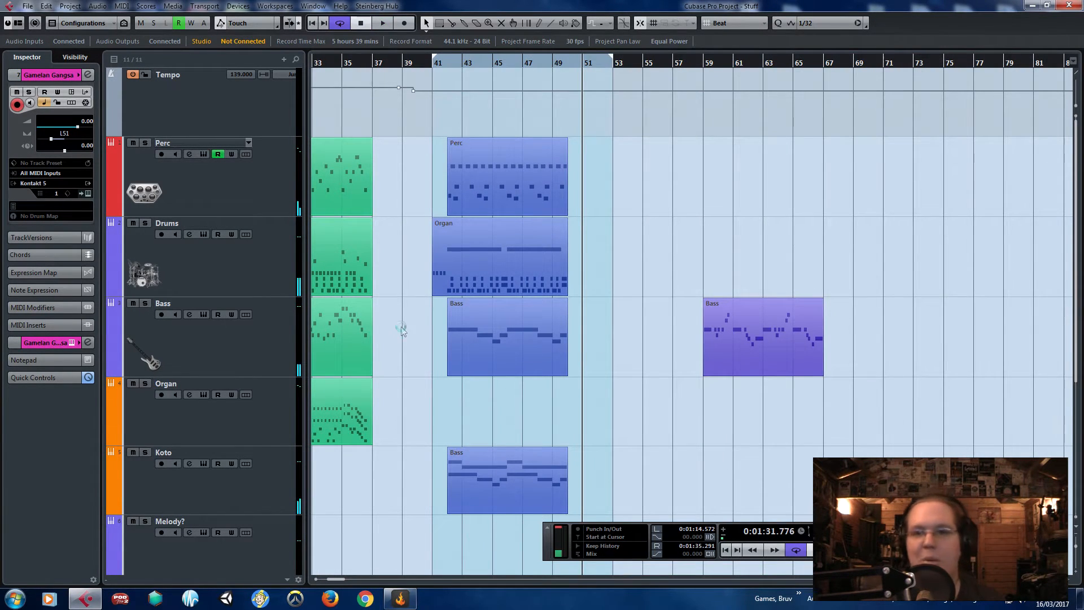
- Recolour all percussion, drum, bass, koto and Gamelan Gangsa parts of the bar 41 to 49 section a lighter blue
scroll(412, 367, down, 1)
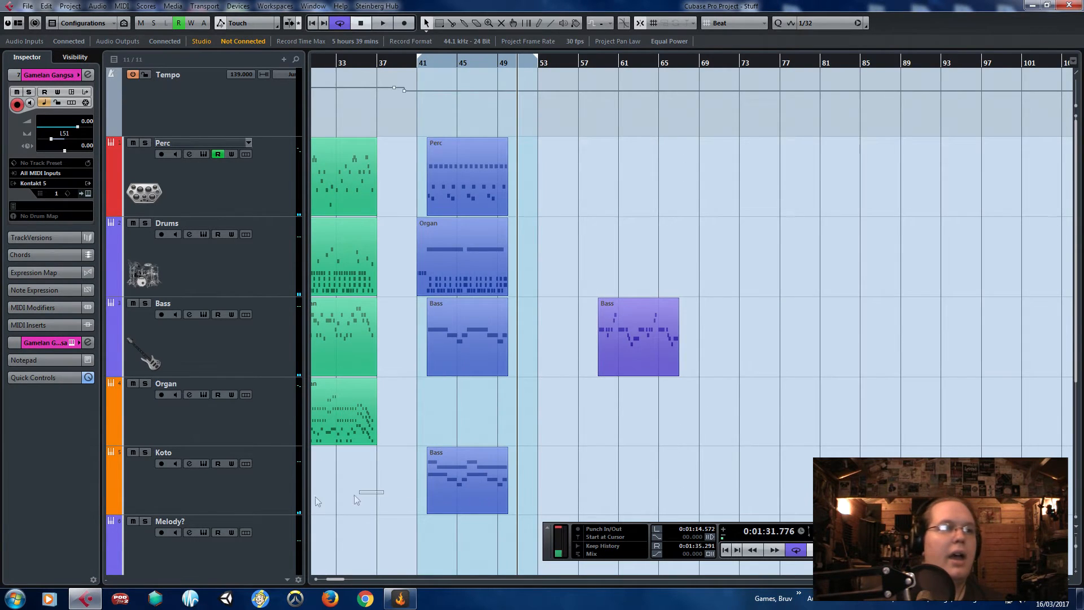
scroll(354, 495, left, 5)
scroll(575, 487, down, 3)
scroll(907, 363, up, 1)
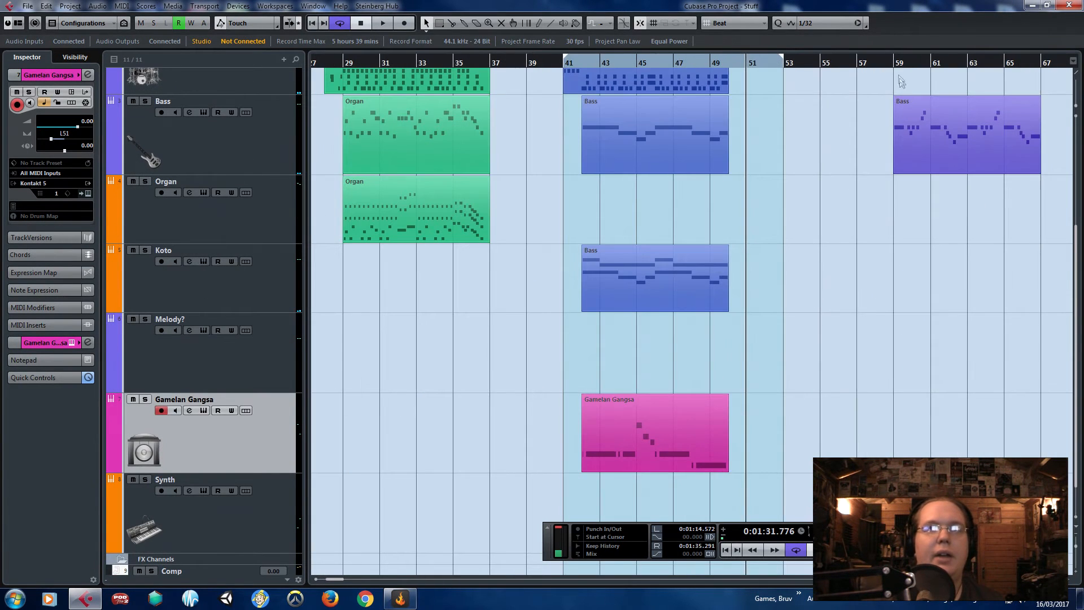
scroll(734, 278, down, 2)
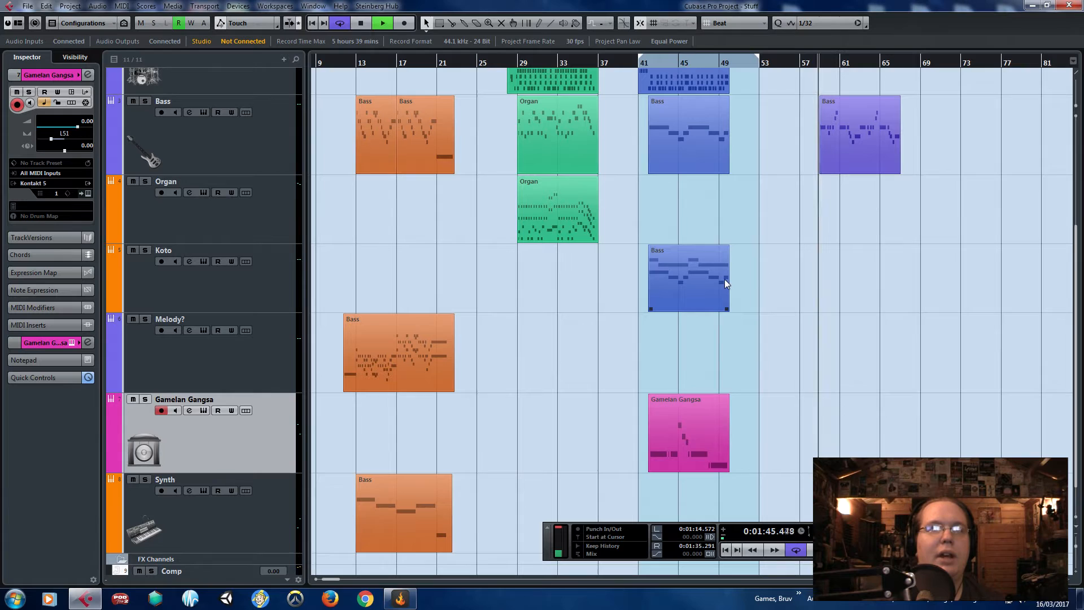
click(671, 458)
drag(749, 481, 635, 113)
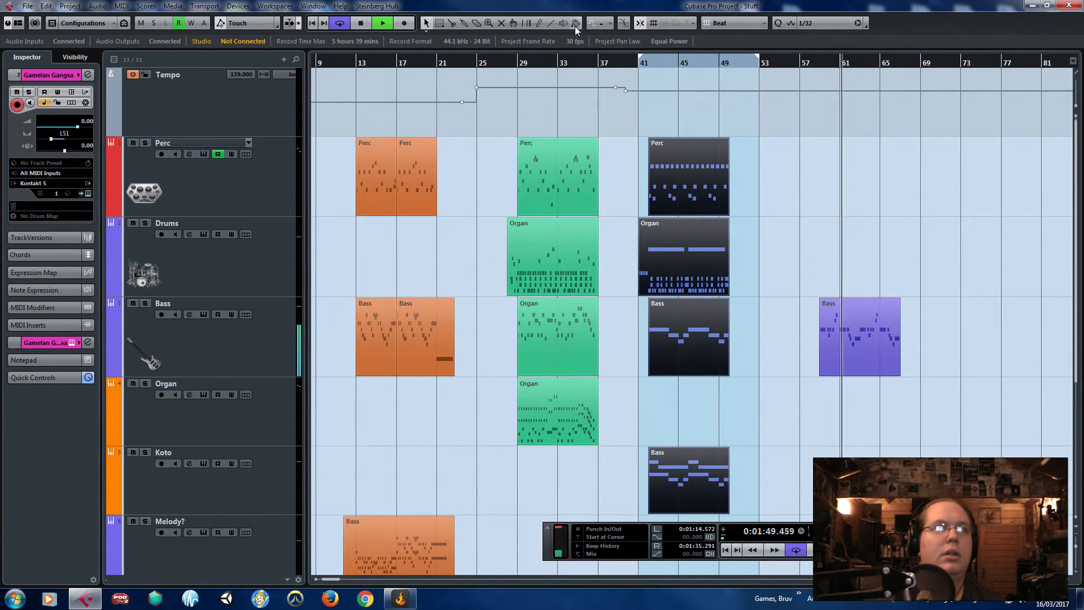
click(575, 26)
click(624, 152)
click(786, 219)
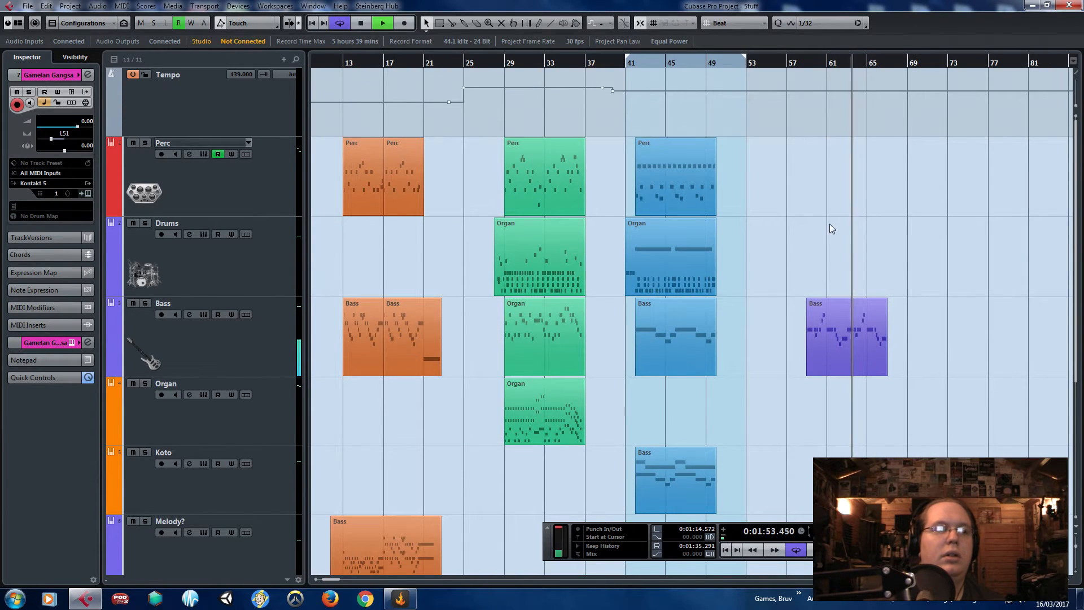
- Listen to the purple bass part at bar 59 to its end, and to the green section from bar 28
scroll(822, 224, down, 2)
scroll(820, 223, up, 3)
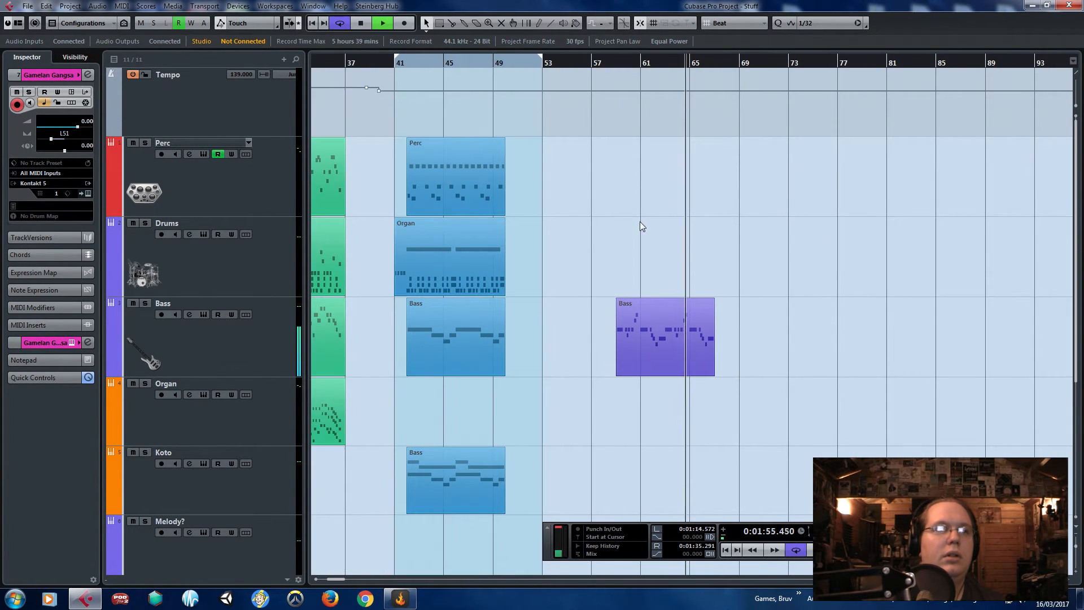
scroll(646, 231, down, 3)
scroll(647, 230, up, 3)
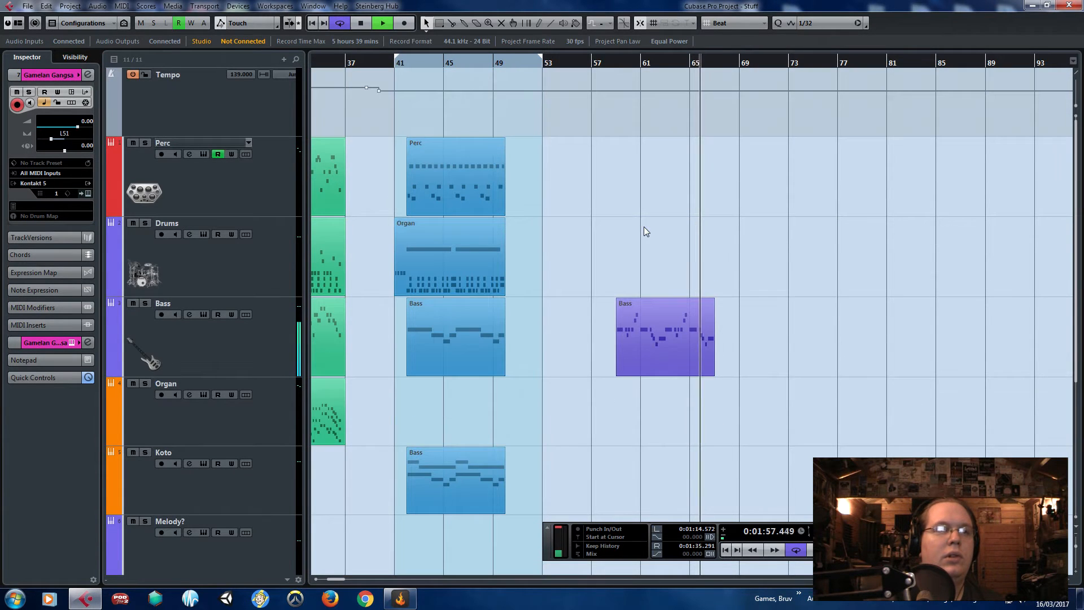
scroll(647, 231, up, 2)
scroll(646, 231, down, 1)
key(space)
scroll(646, 230, down, 2)
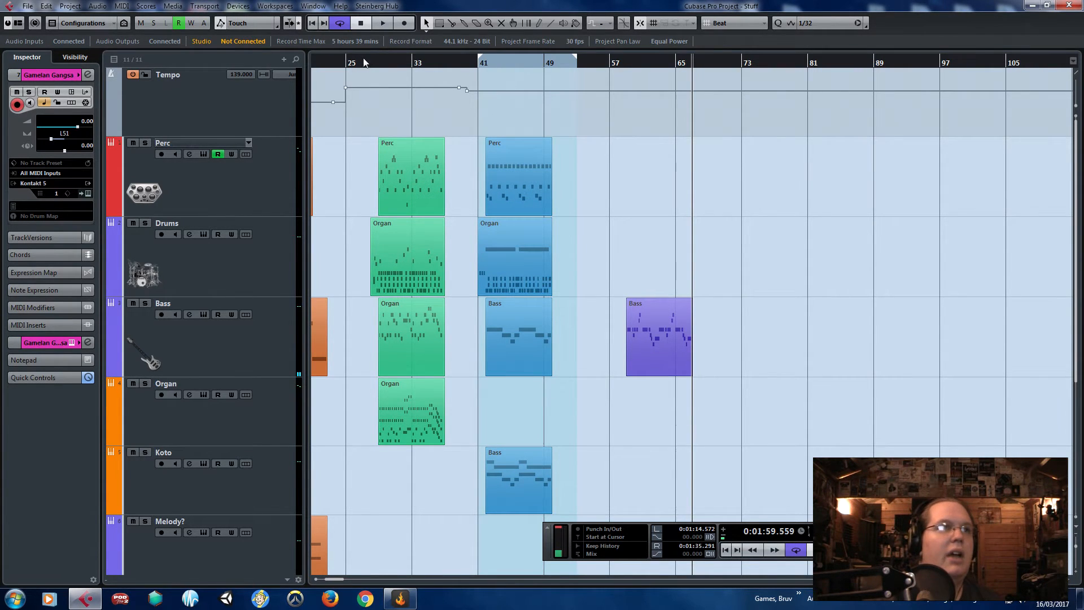
scroll(368, 244, up, 3)
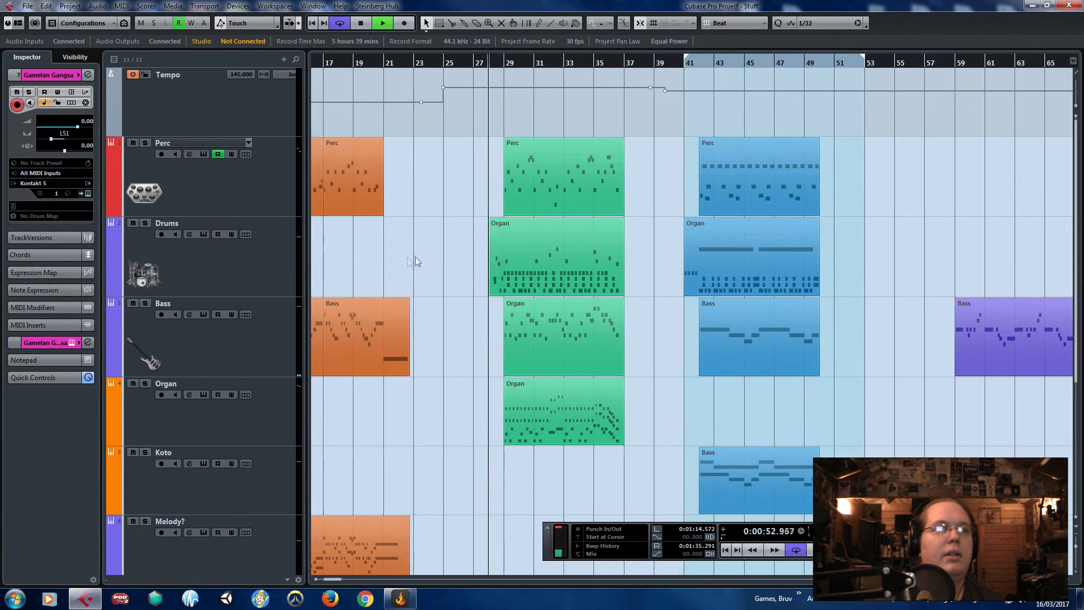
key(space)
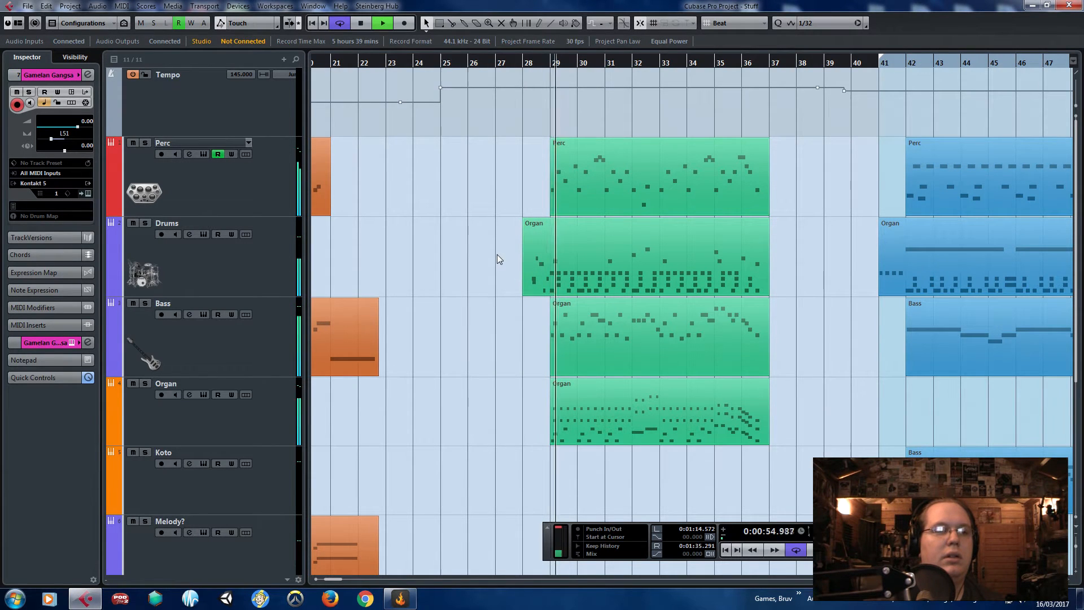
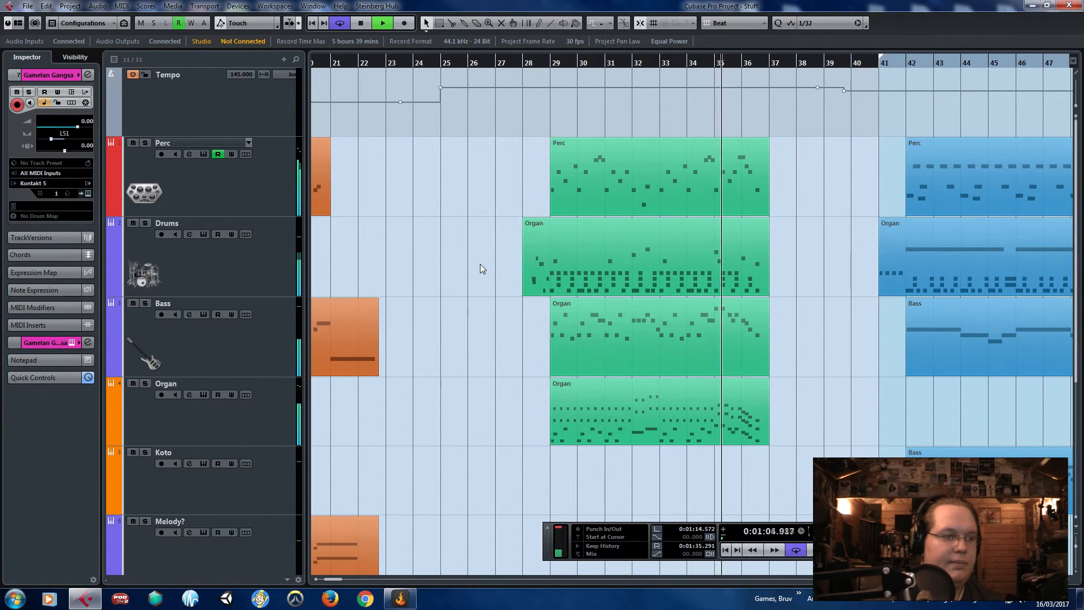
scroll(801, 375, down, 2)
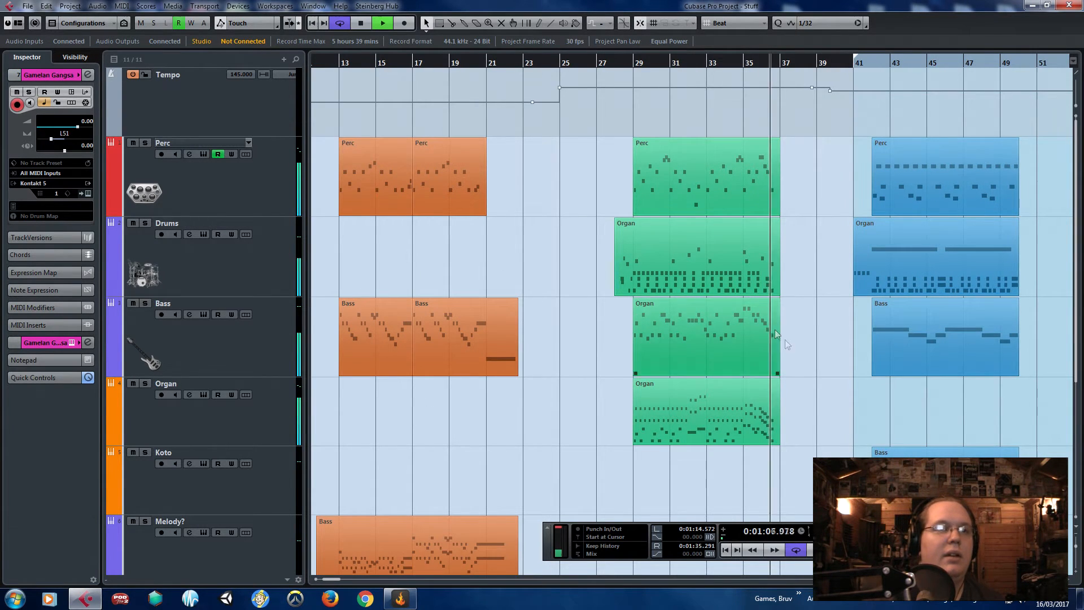
- Copy the green Organ part from bar 29 to bar 59 on the Organ track and open the copy for note editing
click(664, 409)
scroll(663, 409, down, 2)
drag(899, 430, 1055, 459)
click(929, 336)
click(616, 407)
scroll(560, 435, down, 3)
drag(943, 392, 943, 175)
scroll(927, 278, up, 4)
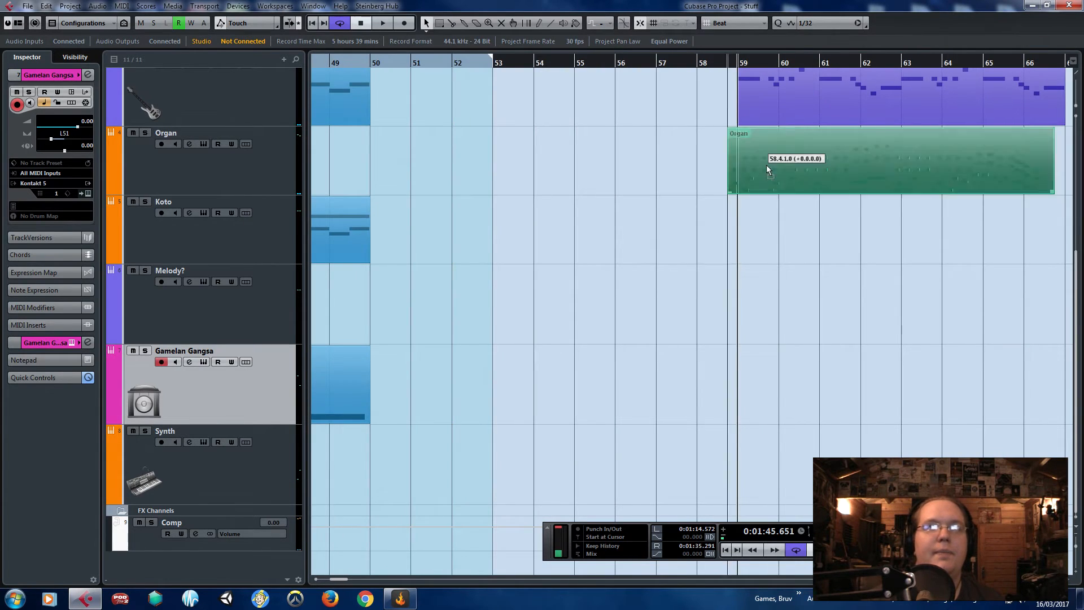
double_click(805, 257)
scroll(666, 308, down, 2)
drag(756, 291, 914, 327)
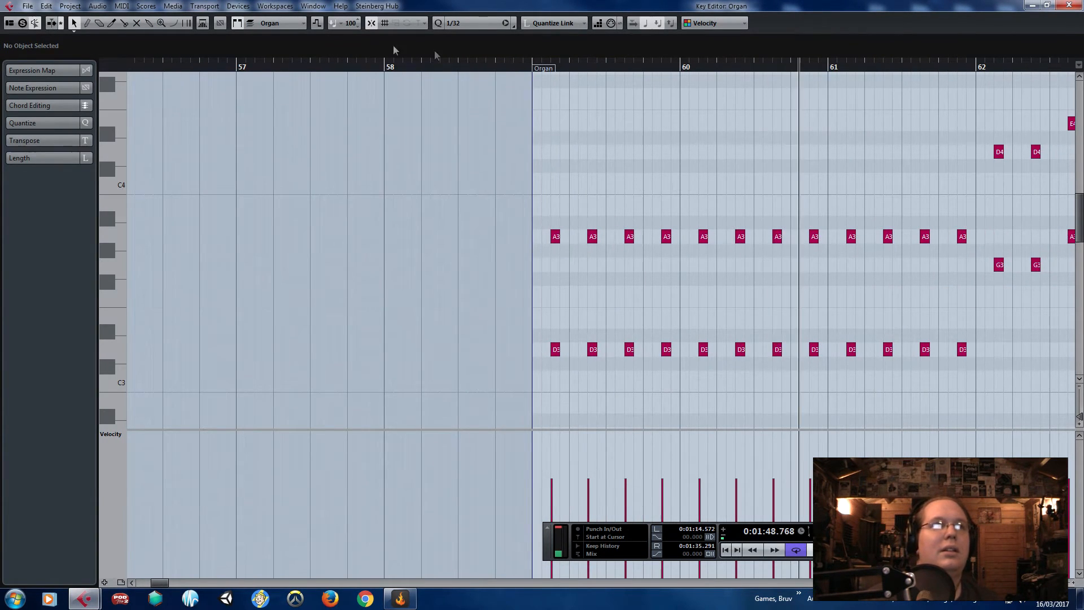
- Play the opening of the copied organ part from bar 59 and examine its repeated D3 and A3 chords
mouse_move(702, 131)
mouse_down()
mouse_move(1073, 112)
mouse_move(738, 104)
mouse_move(704, 121)
mouse_up()
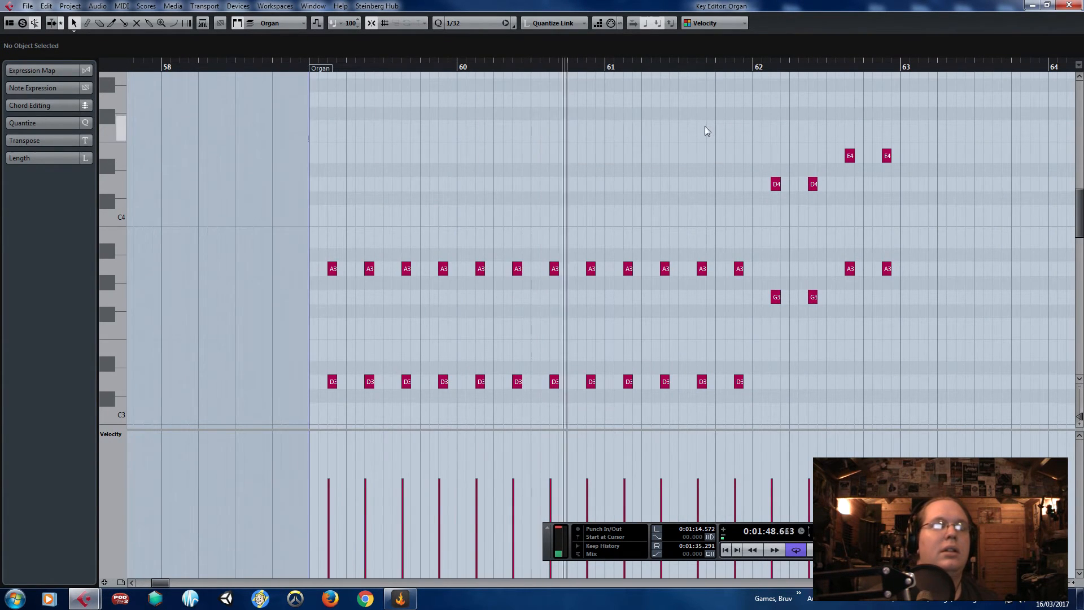
scroll(739, 163, up, 1)
drag(209, 67, 202, 140)
key(space)
key(space)
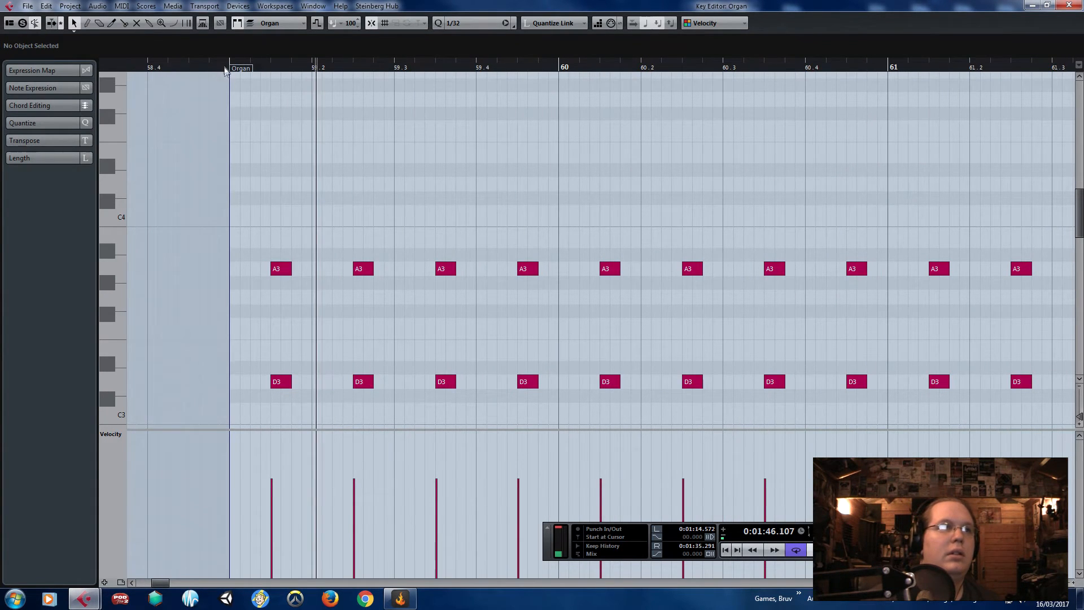
click(219, 68)
scroll(212, 155, down, 1)
key(space)
key(space)
key(h)
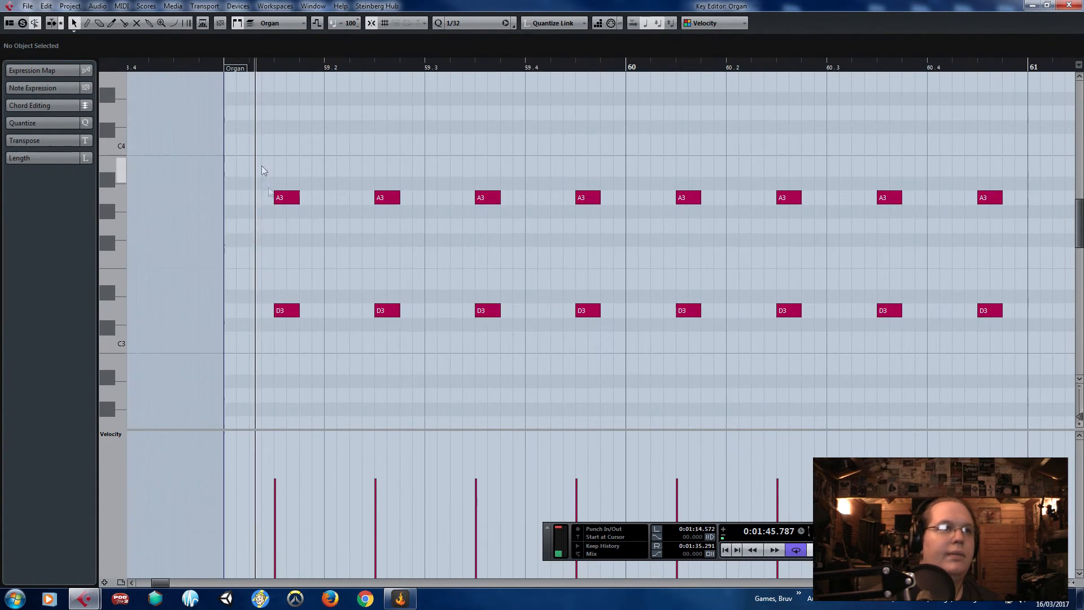
- Try a new rhythm by duplicating the first D3/A3 chord to 59.2.1 and shifting the following one to 59.3.1
drag(262, 165, 305, 317)
key(ctrl+d)
drag(336, 205, 335, 204)
drag(404, 165, 385, 287)
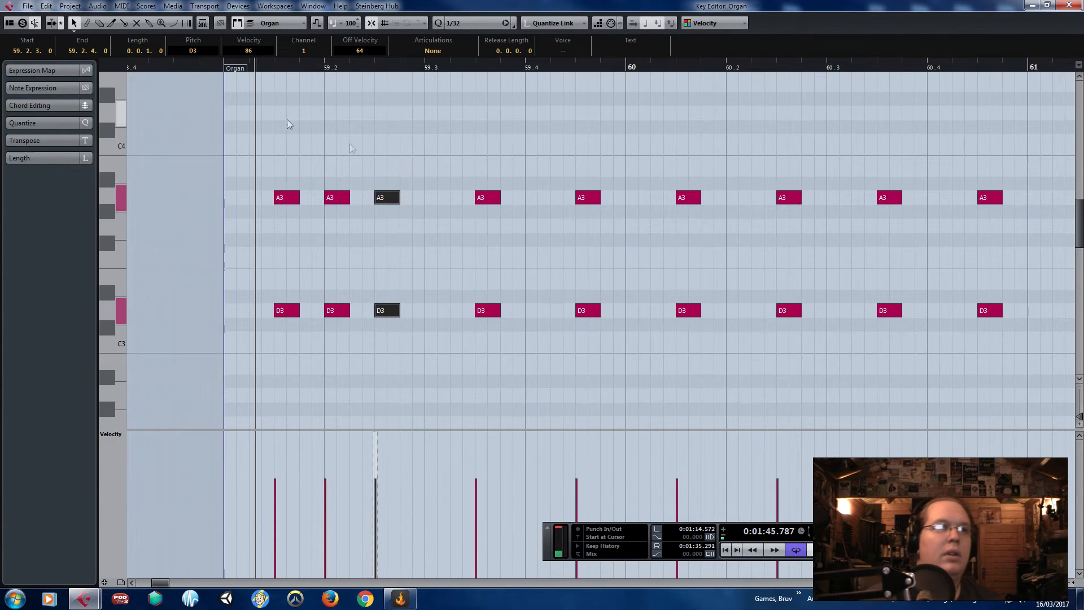
drag(437, 201, 436, 201)
key(space)
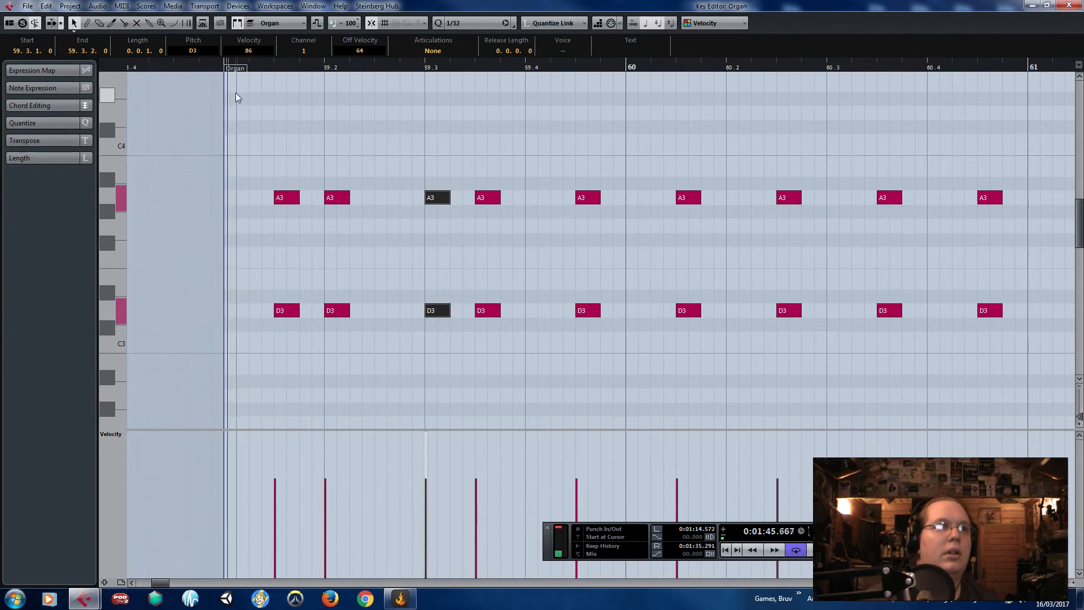
drag(316, 152, 369, 316)
drag(226, 67, 226, 71)
key(space)
key(g)
key(g)
key(g)
- Delete the D3/A3 chords in bar 59 and move the first chord of bar 60 to 59.2.1
click(311, 168)
drag(290, 142, 530, 172)
key(Delete)
scroll(362, 255, up, 2)
drag(598, 201, 351, 199)
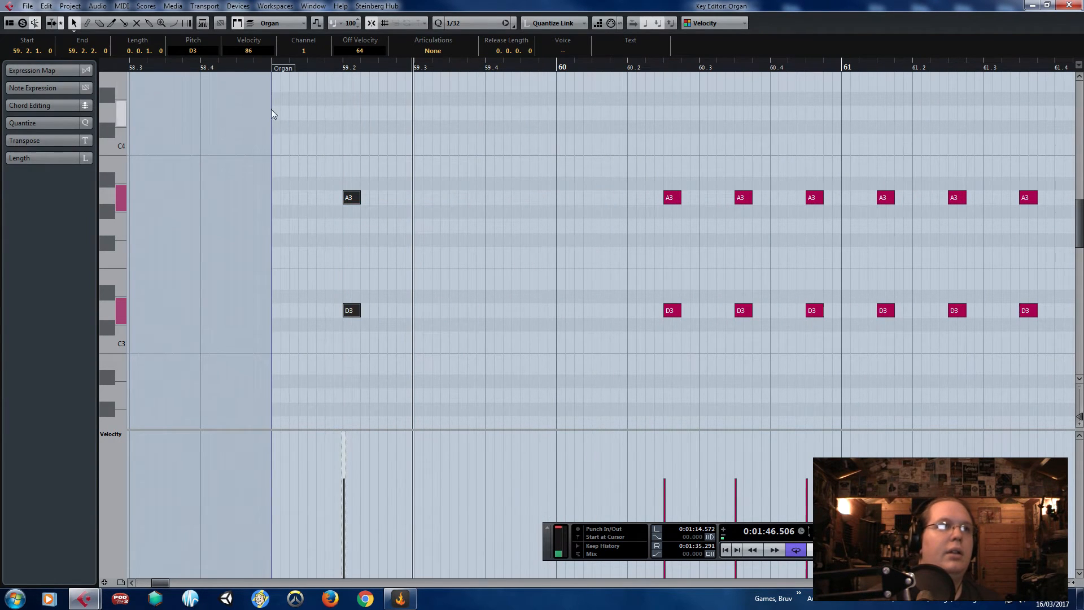
- Duplicate the D3/A3 chord at 59.2.1 and place the copy at 59.2.4
scroll(299, 156, up, 1)
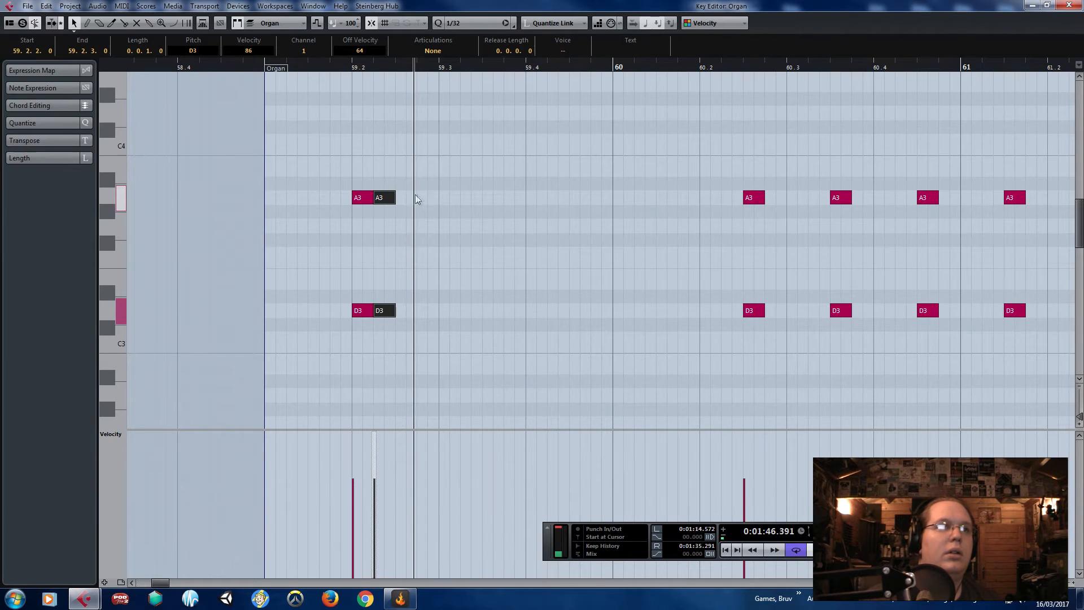
drag(410, 201, 454, 199)
click(253, 68)
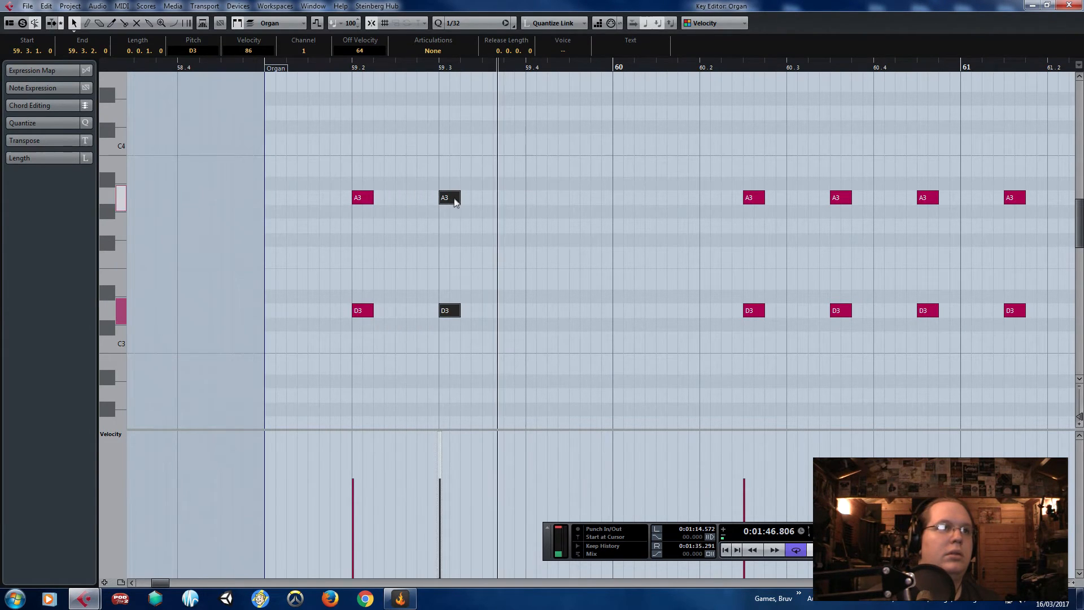
drag(435, 199, 434, 199)
key(h)
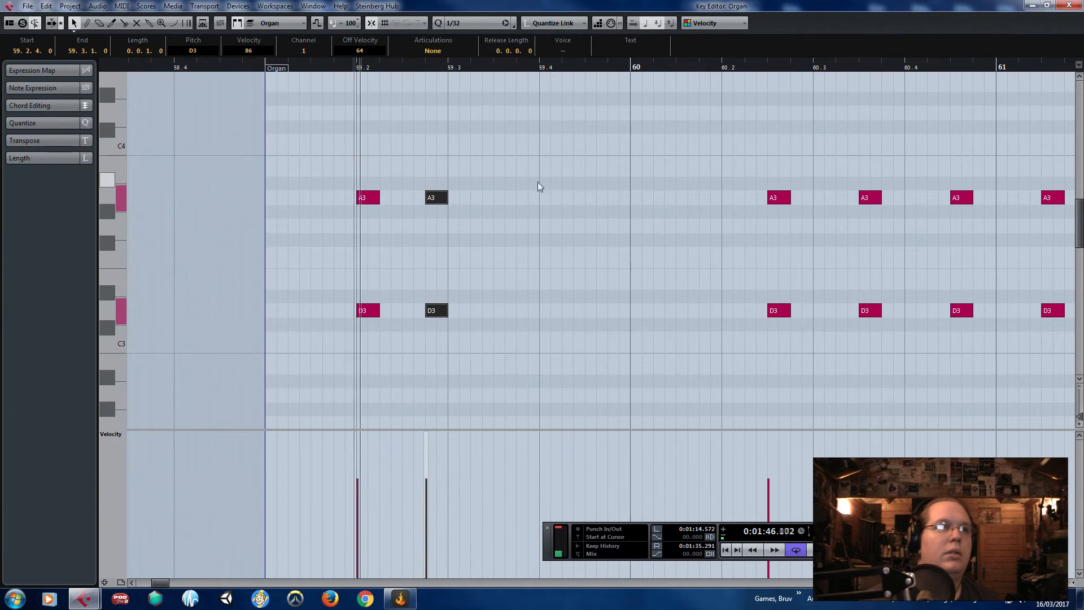
- Play the two-chord rhythm and delete the leftover repeated D3/A3 chords from 60.2.3 onwards
key(space)
key(g)
drag(611, 162, 902, 315)
key(Delete)
- Duplicate the pair of D3/A3 chords so the copy starts at 59.4.1, and play it from the start of bar 59
drag(847, 376, 474, 180)
key(h)
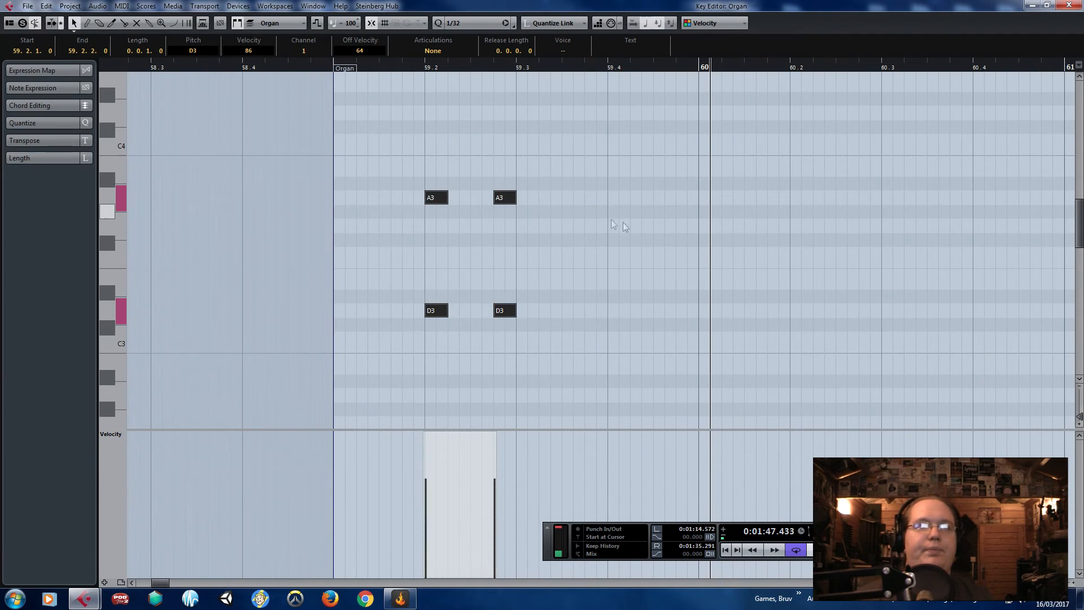
key(ctrl+d)
drag(671, 208, 686, 209)
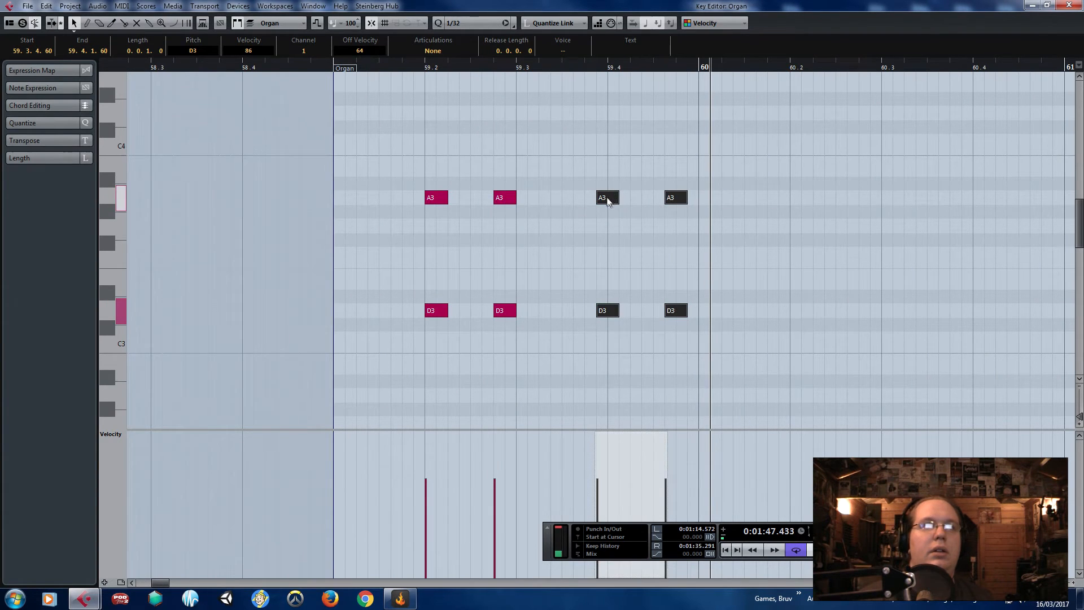
drag(608, 201, 616, 196)
click(318, 69)
key(space)
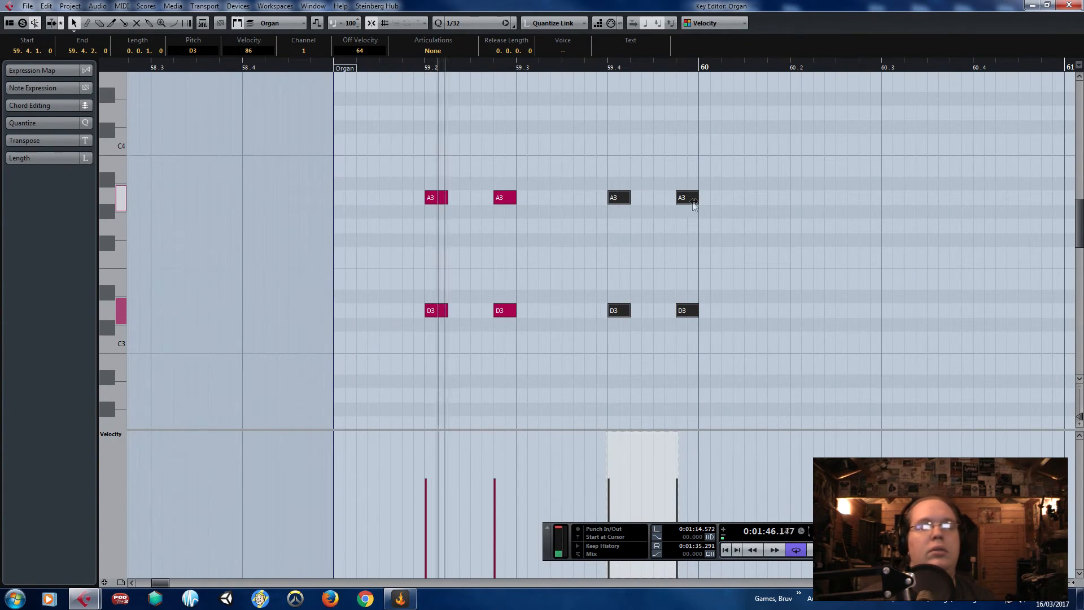
- Delete the earlier of the two chords on beat 4 of bar 59 and move the remaining one to 59.4.1
drag(783, 350, 663, 199)
drag(606, 121, 627, 308)
key(Delete)
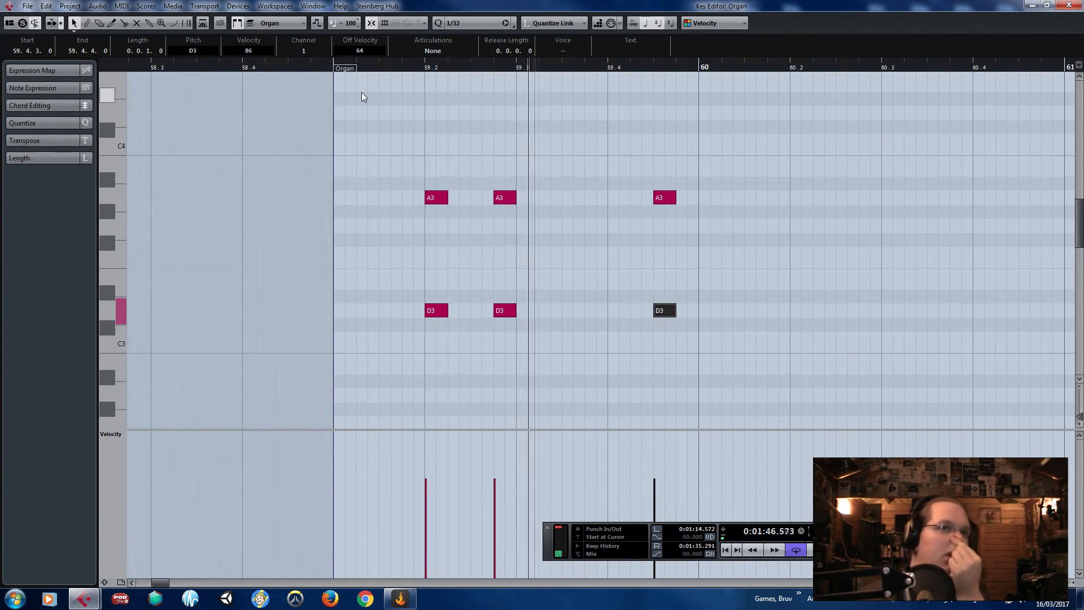
drag(725, 173, 673, 362)
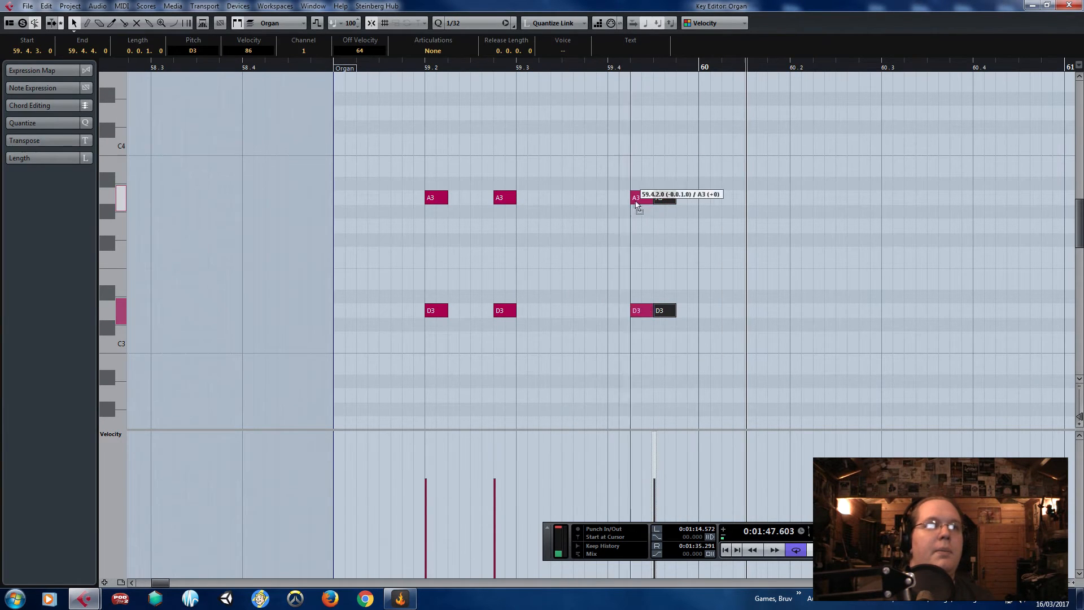
drag(637, 204, 624, 204)
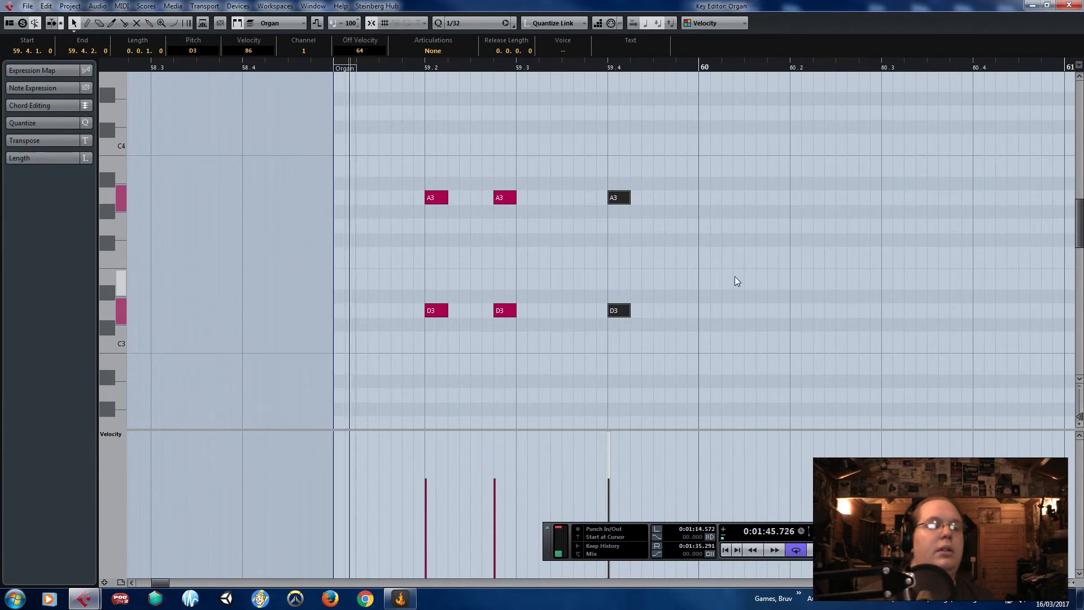
- Duplicate the three-chord rhythm of bar 59, place the copy from 60.2.1, and clear the surplus chords
drag(765, 337, 409, 173)
key(space)
key(ctrl+d)
drag(646, 200, 805, 203)
scroll(750, 195, down, 3)
scroll(935, 161, right, 8)
drag(477, 160, 713, 140)
drag(878, 294, 571, 121)
key(Delete)
- Transpose all D3 notes in bars 59 and 60 up an octave to D4
scroll(587, 157, down, 4)
drag(576, 261, 135, 165)
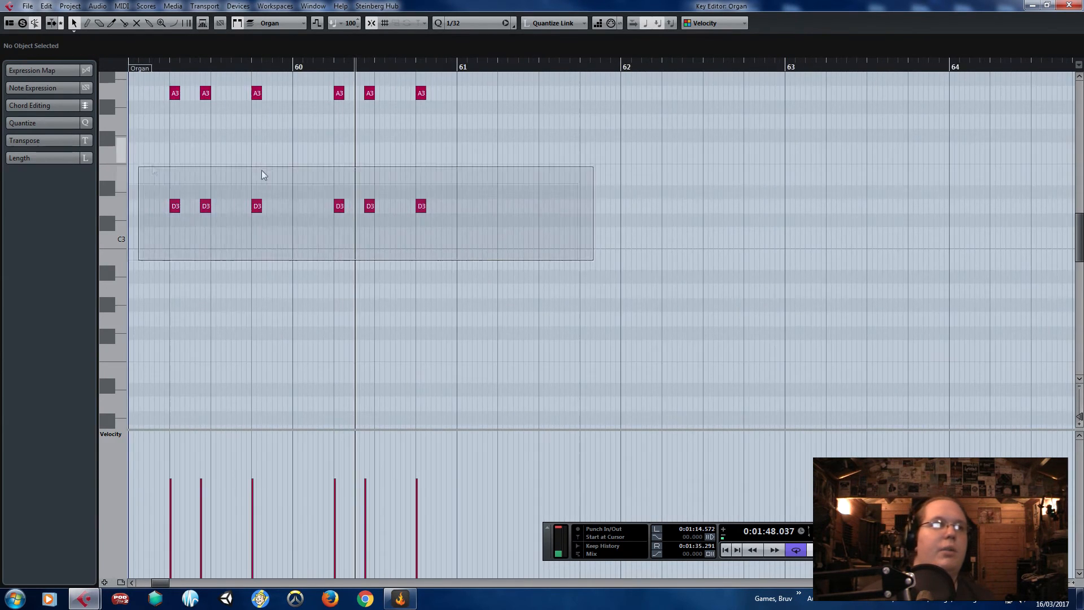
scroll(299, 206, left, 6)
scroll(356, 217, up, 3)
scroll(467, 305, up, 5)
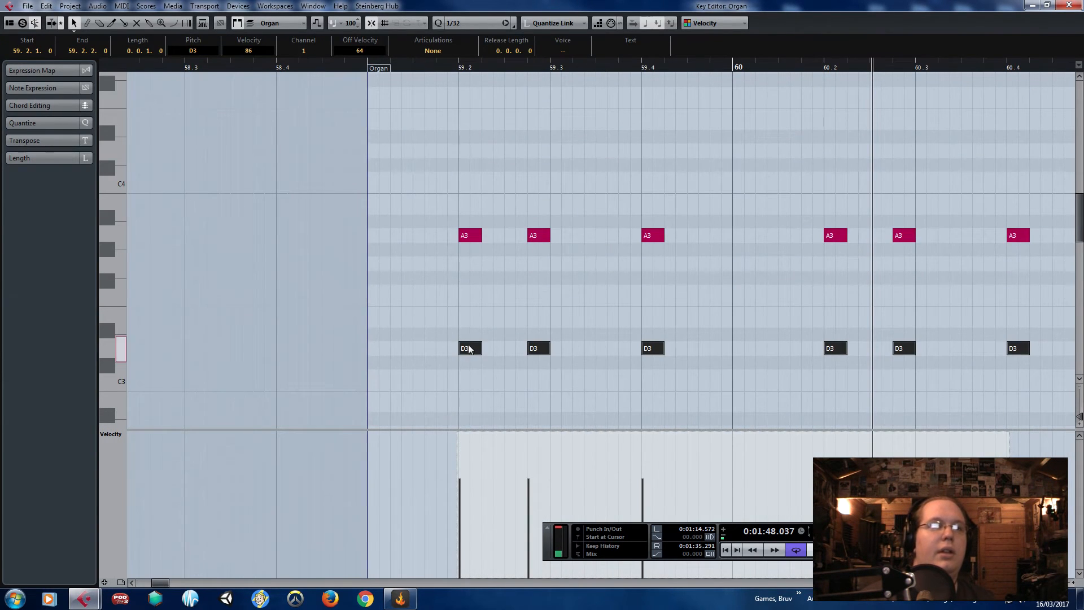
drag(470, 347, 470, 150)
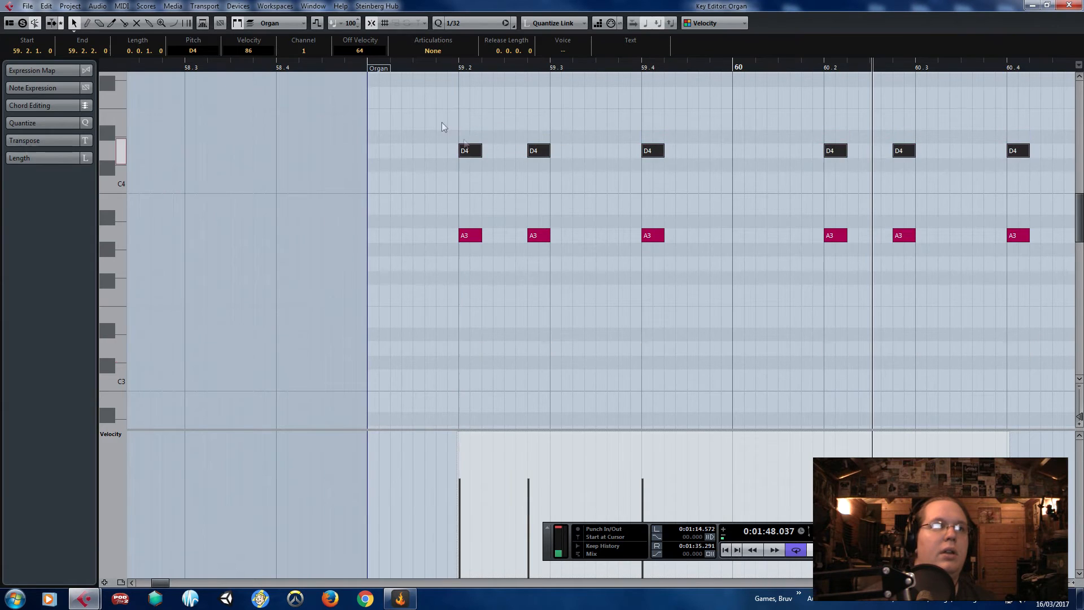
- Duplicate the A3/D4 chords of bars 59 and 60 so the copy starts at 61.2.1, and play the result
scroll(503, 238, down, 2)
drag(919, 293, 398, 143)
scroll(890, 264, up, 2)
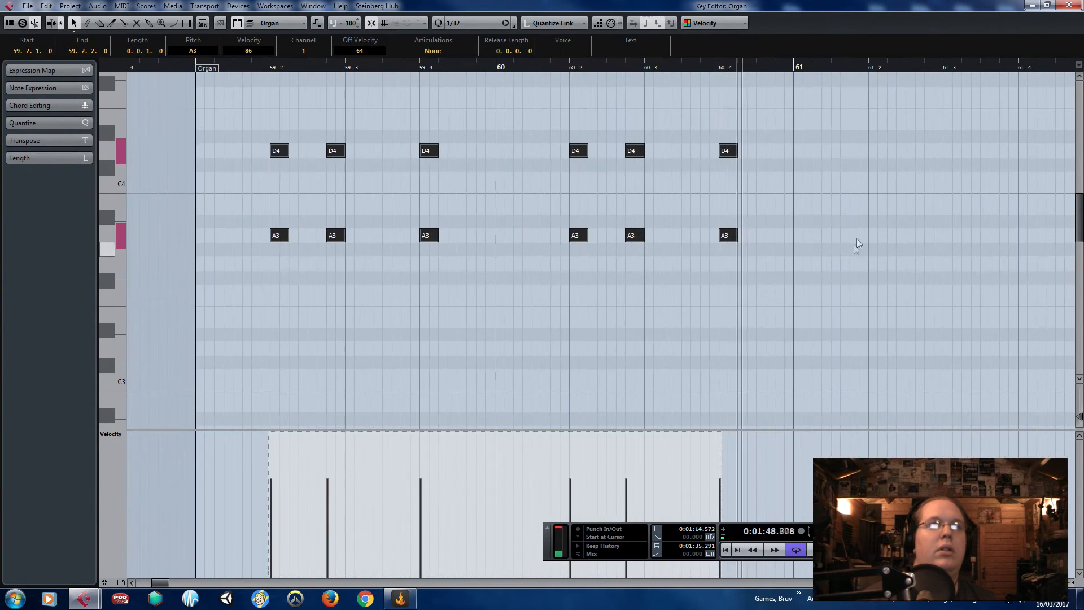
key(space)
key(ctrl+d)
drag(749, 154, 878, 155)
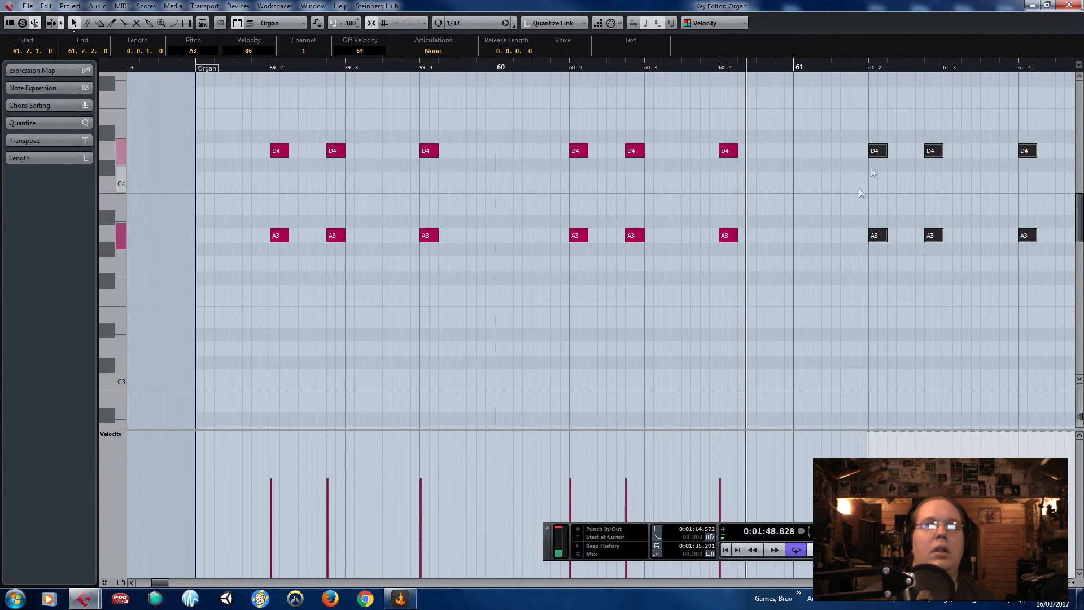
click(826, 316)
key(space)
scroll(815, 328, down, 2)
scroll(740, 339, right, 3)
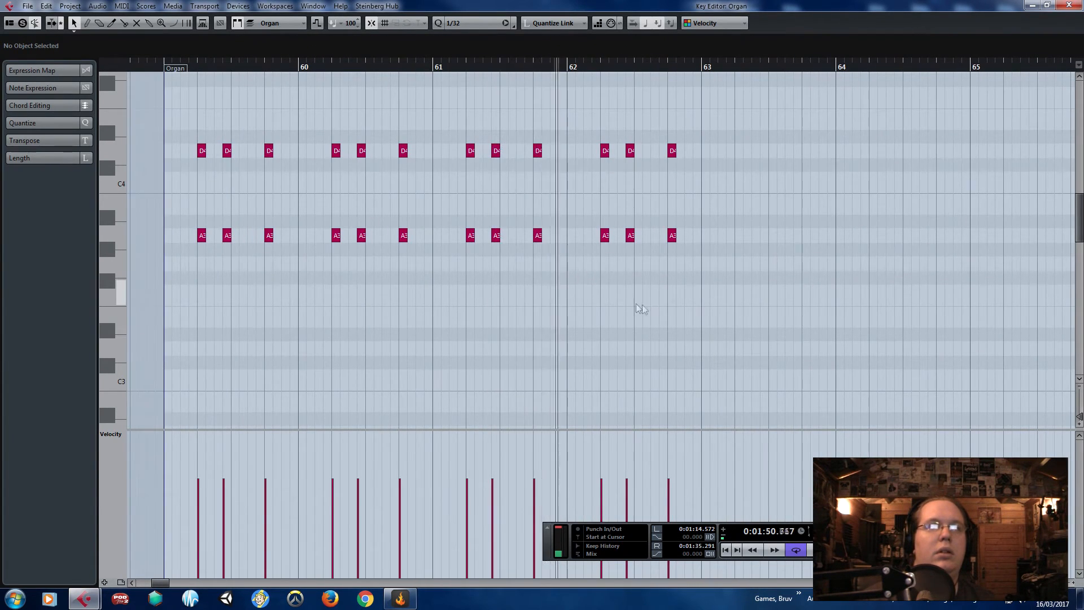
scroll(643, 305, up, 2)
scroll(768, 296, down, 2)
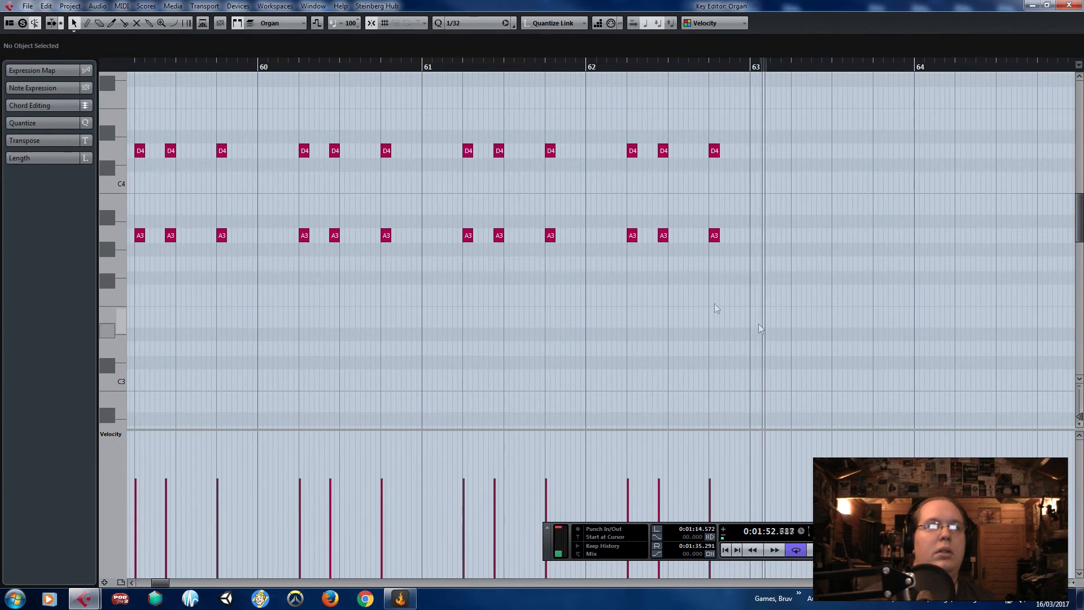
- Quantize the second chord of each bar from 59 to 62 to 1/8 Triplet
drag(673, 298, 652, 140)
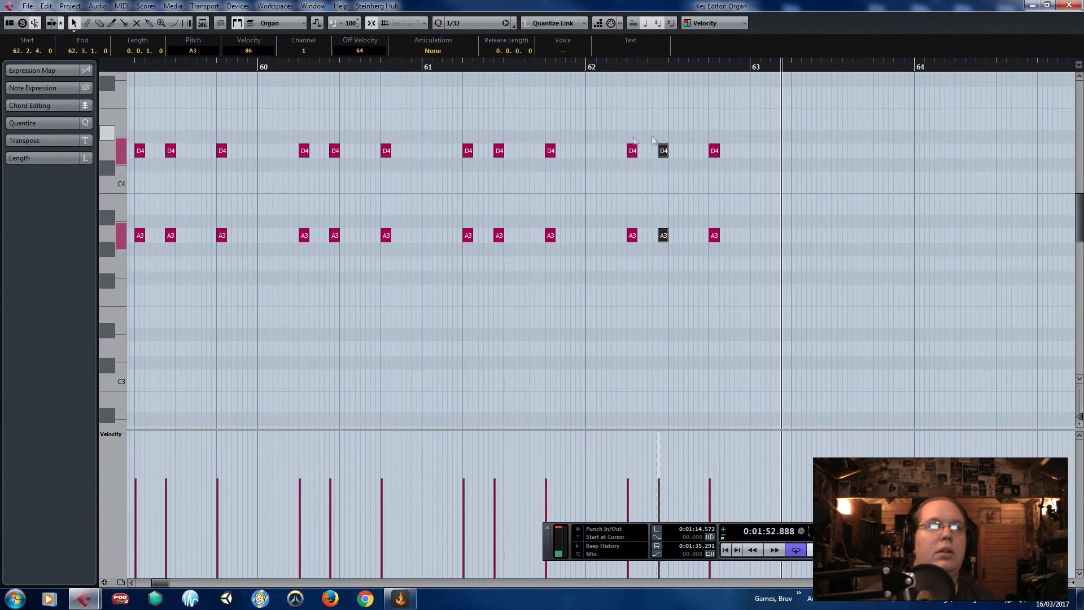
click(497, 22)
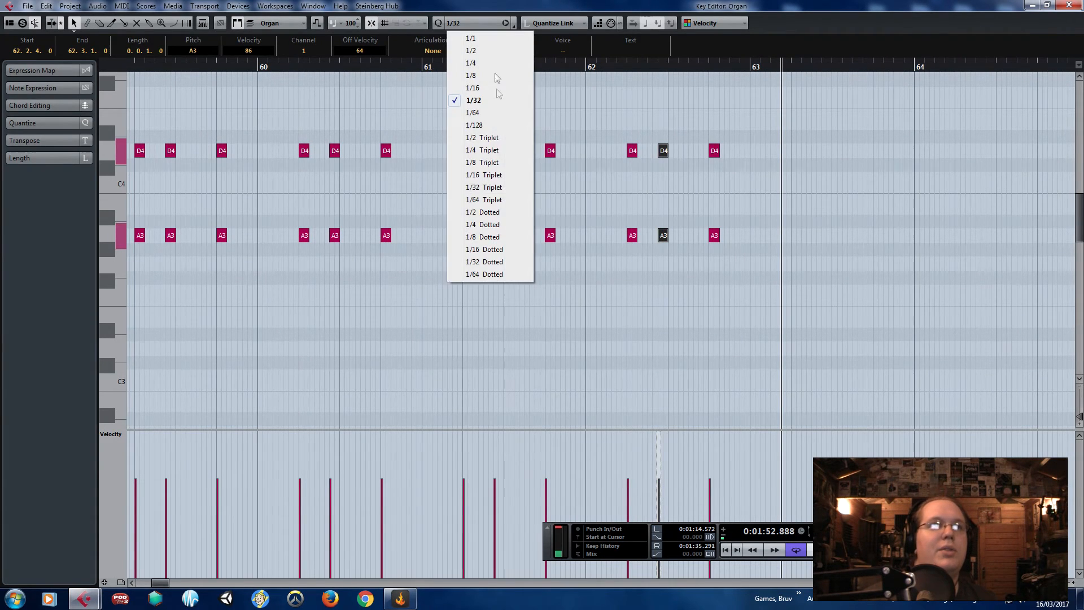
click(500, 162)
drag(675, 271, 646, 131)
drag(503, 126, 495, 272)
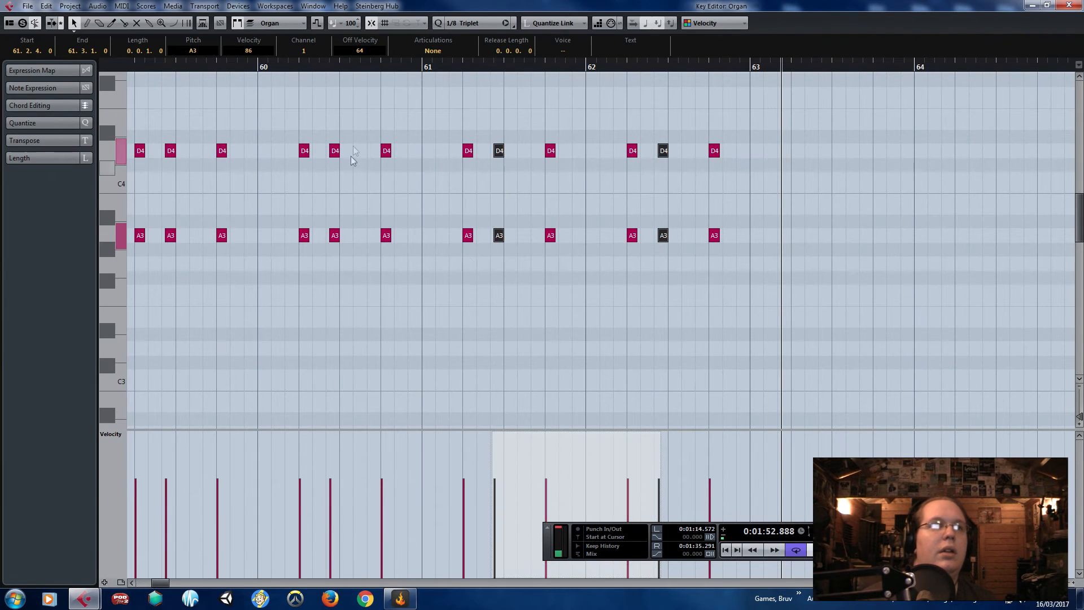
drag(341, 121, 326, 282)
drag(250, 120, 113, 111)
drag(218, 114, 227, 225)
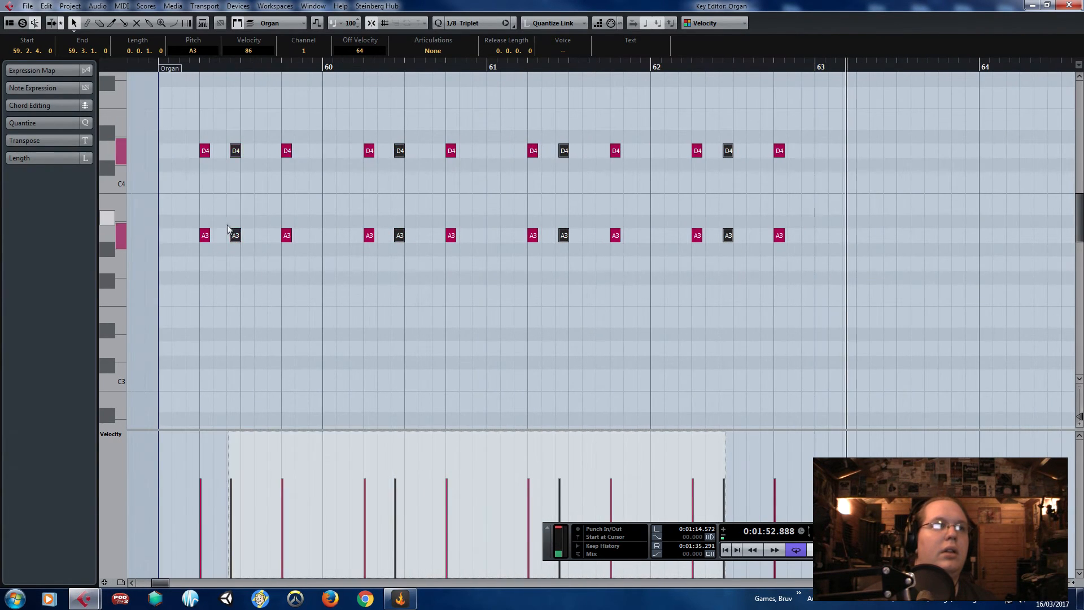
ctrl+scroll(238, 130, up, 2)
key(q)
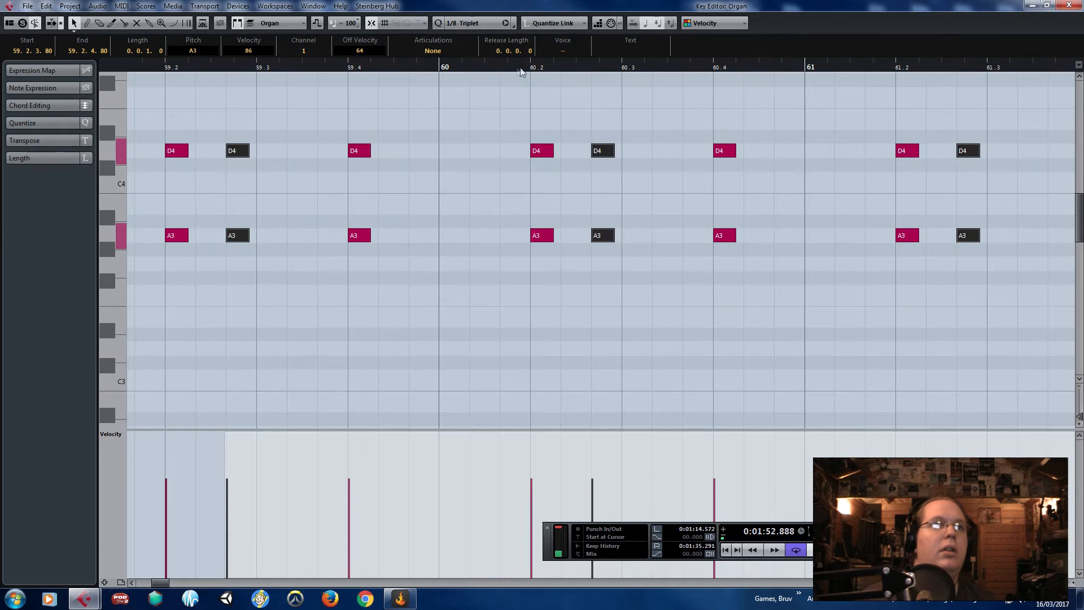
- Select all chords in bars 59 to 62 and lengthen them to 0.0.1.40
scroll(224, 161, down, 2)
drag(177, 97, 716, 305)
scroll(752, 144, up, 2)
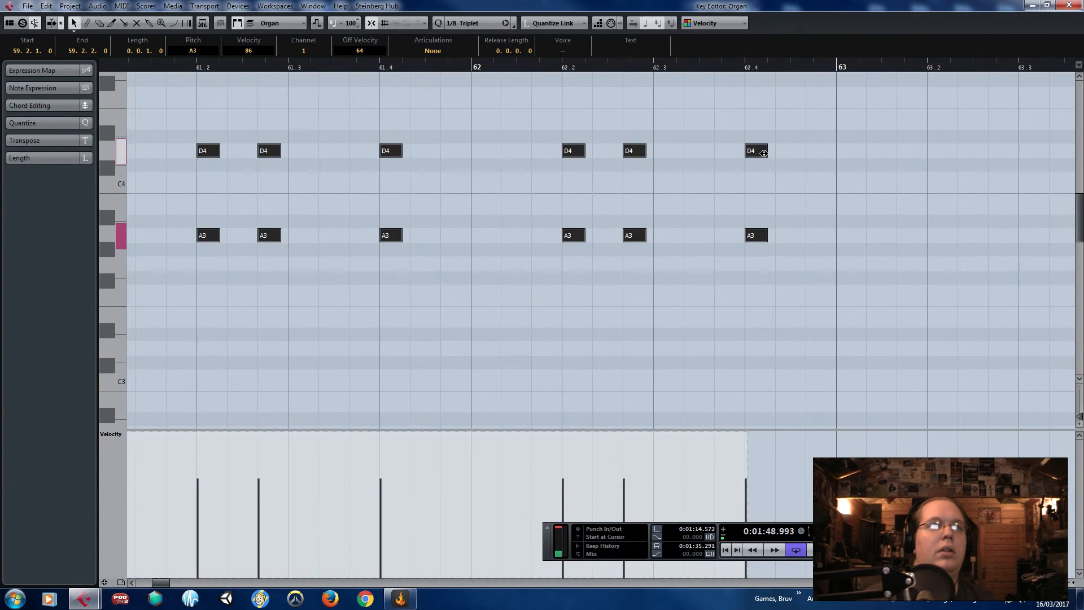
scroll(702, 223, down, 3)
drag(767, 302, 214, 326)
- Raise the velocities of the first two chords in each bar from 59 to 62 to about 98 to 101
drag(317, 454, 386, 460)
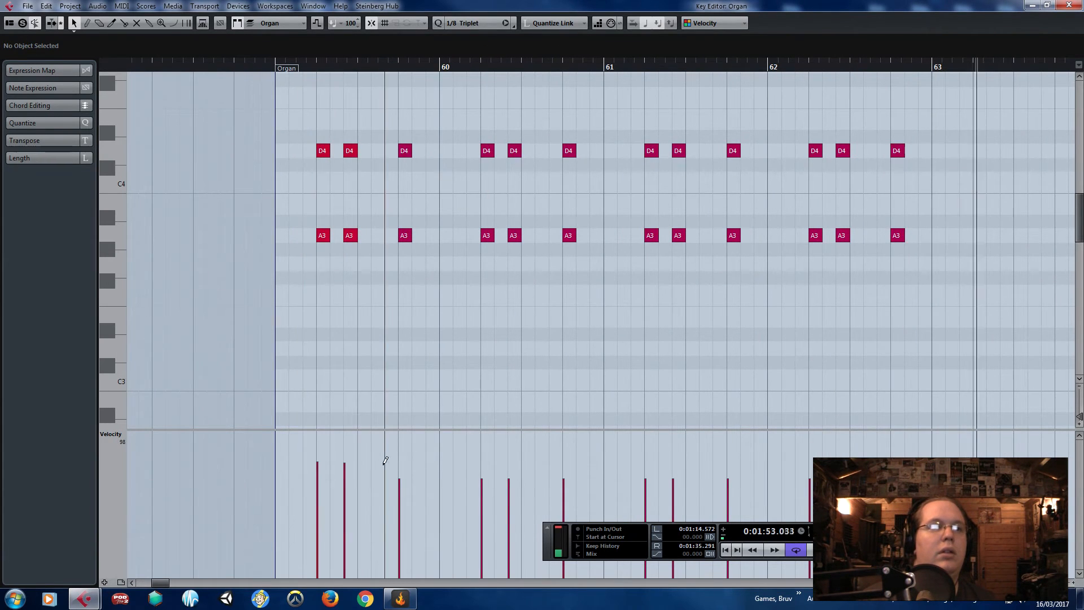
drag(473, 455, 695, 455)
key(g)
- Duplicate the four-bar chord rhythm so the copy starts at 63.2.1, and play it through
drag(905, 314, 460, 83)
key(space)
key(ctrl+d)
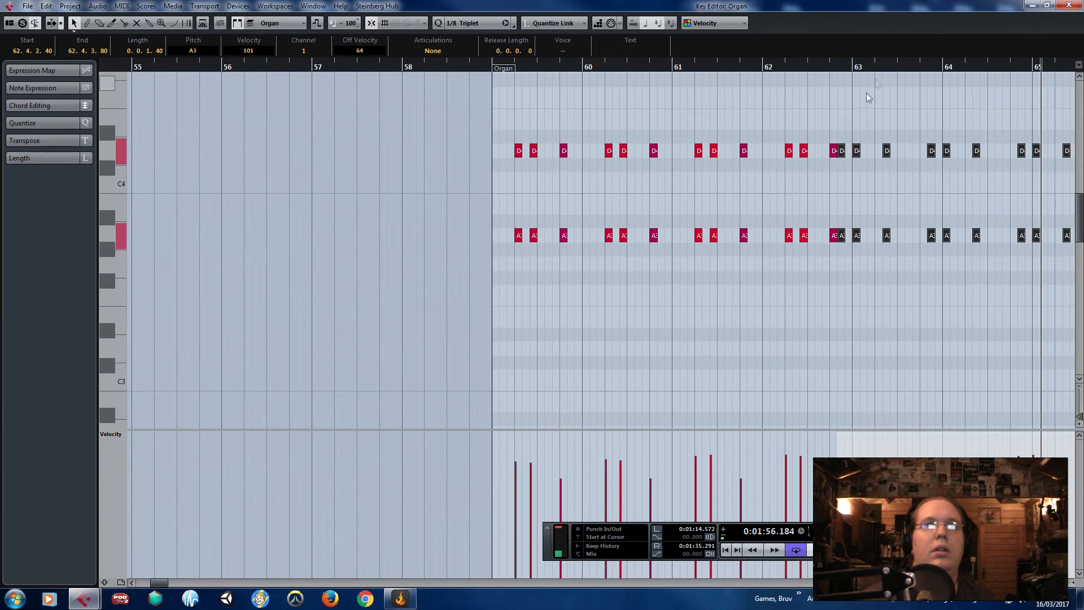
scroll(868, 97, up, 2)
drag(825, 156, 894, 156)
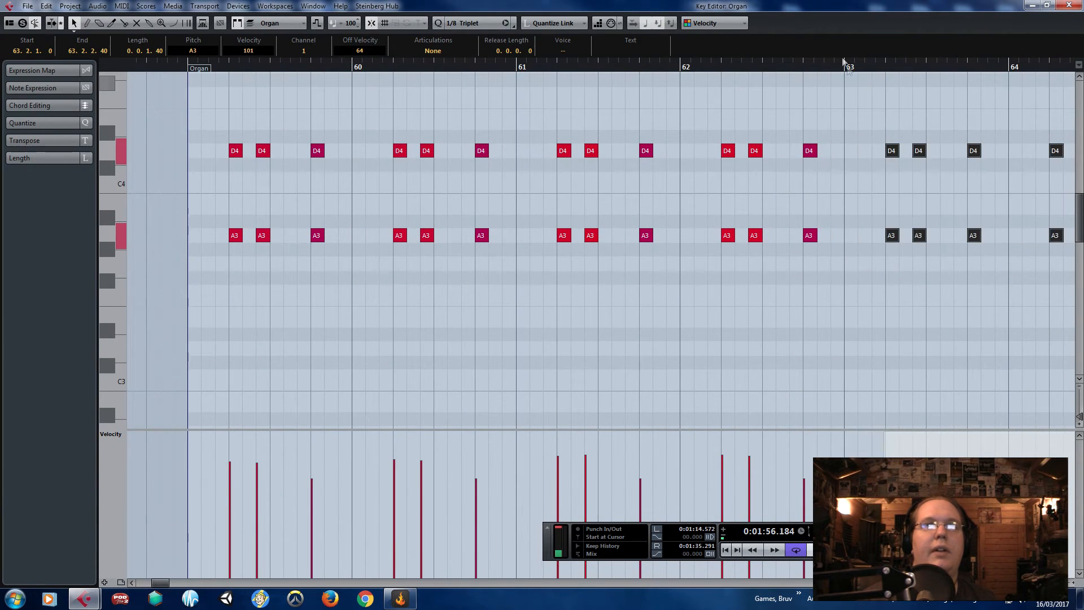
key(space)
scroll(798, 111, down, 2)
drag(962, 117, 1073, 77)
- Close the organ part's note editor and return to the project arrangement
click(1048, 5)
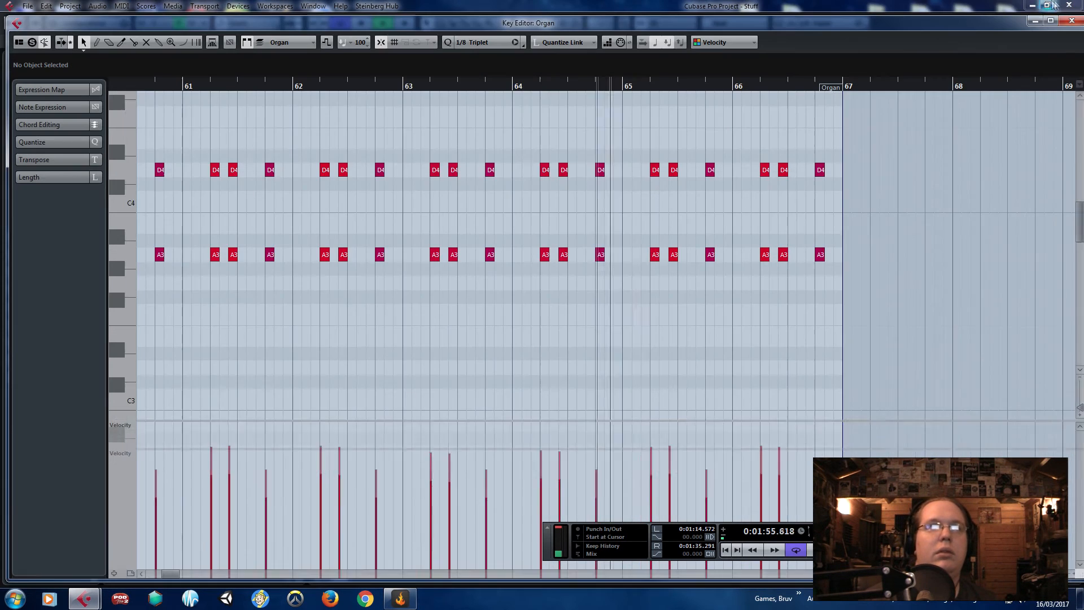
click(1051, 21)
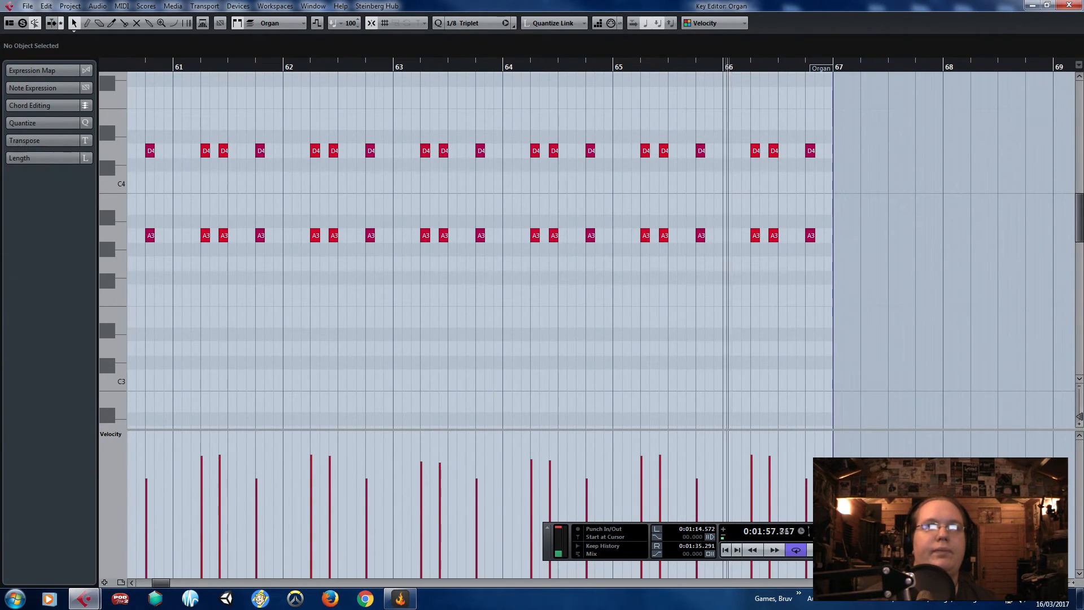
drag(921, 281, 792, 133)
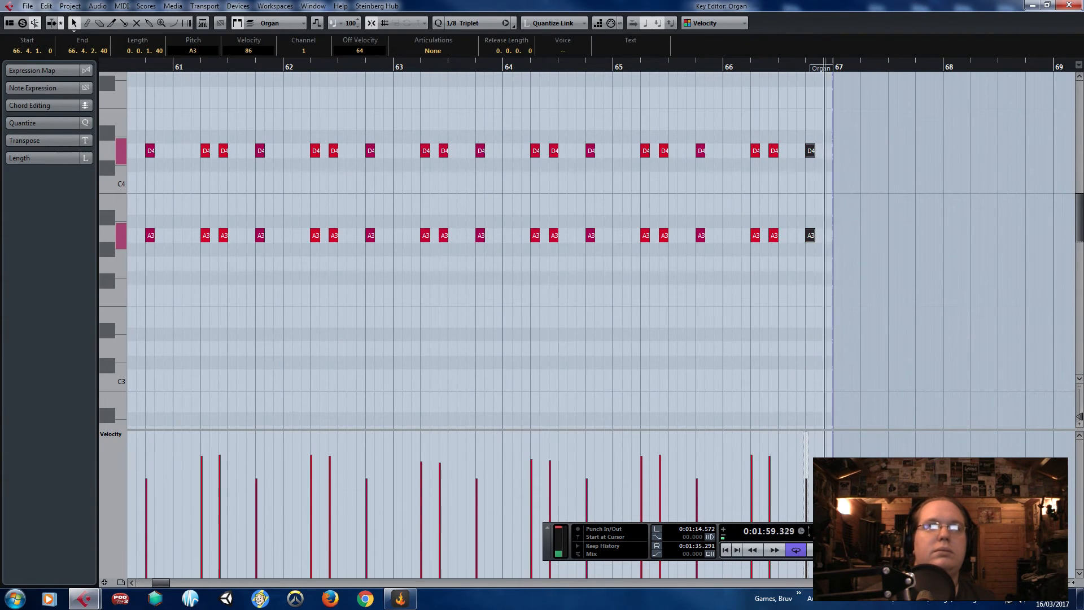
click(1069, 6)
scroll(676, 255, down, 3)
click(747, 421)
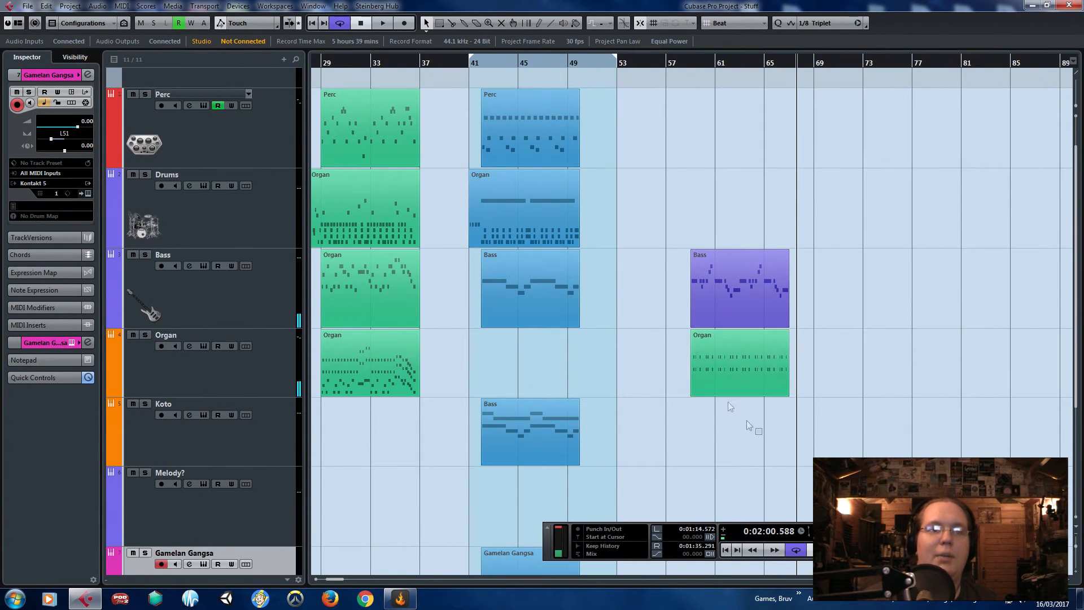
- Color the Bass and Organ parts starting at bar 59 with Color 4 while playing the bar 29 section
scroll(429, 423, left, 5)
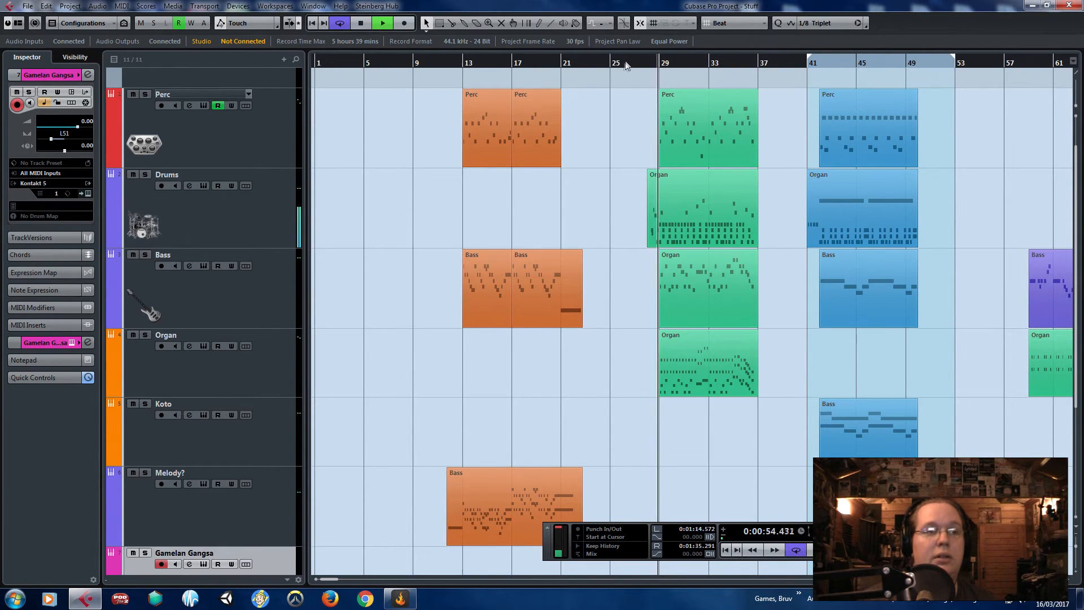
scroll(618, 340, down, 1)
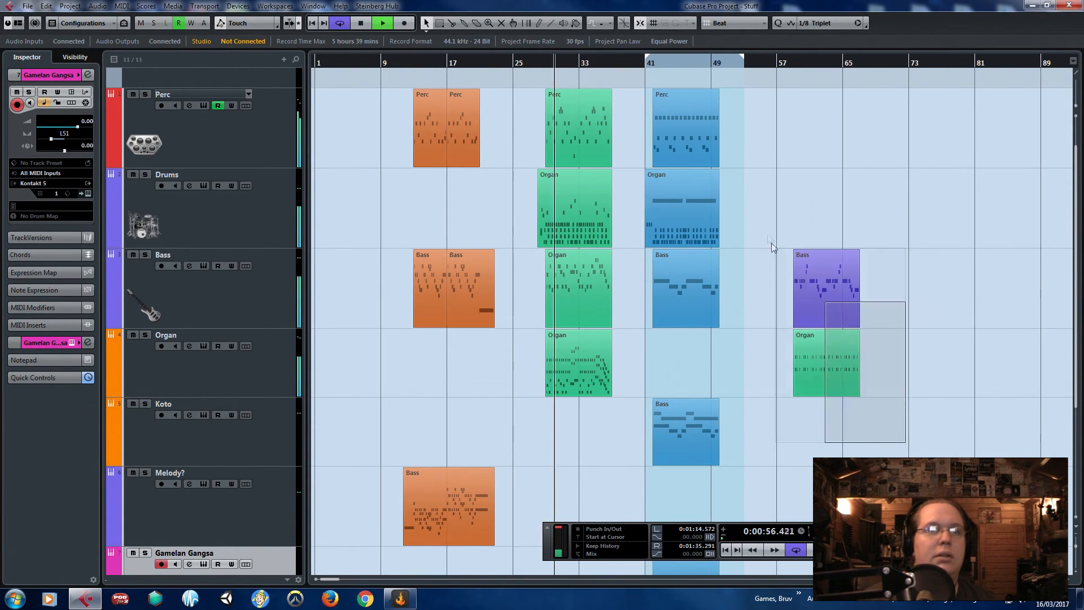
drag(773, 246, 774, 248)
click(573, 26)
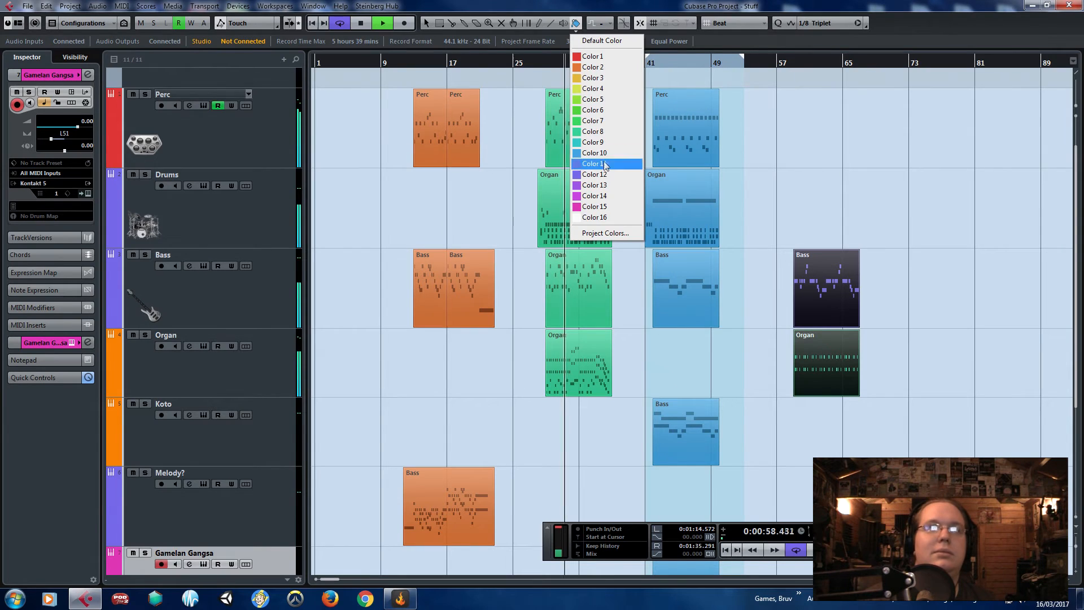
click(592, 89)
click(756, 130)
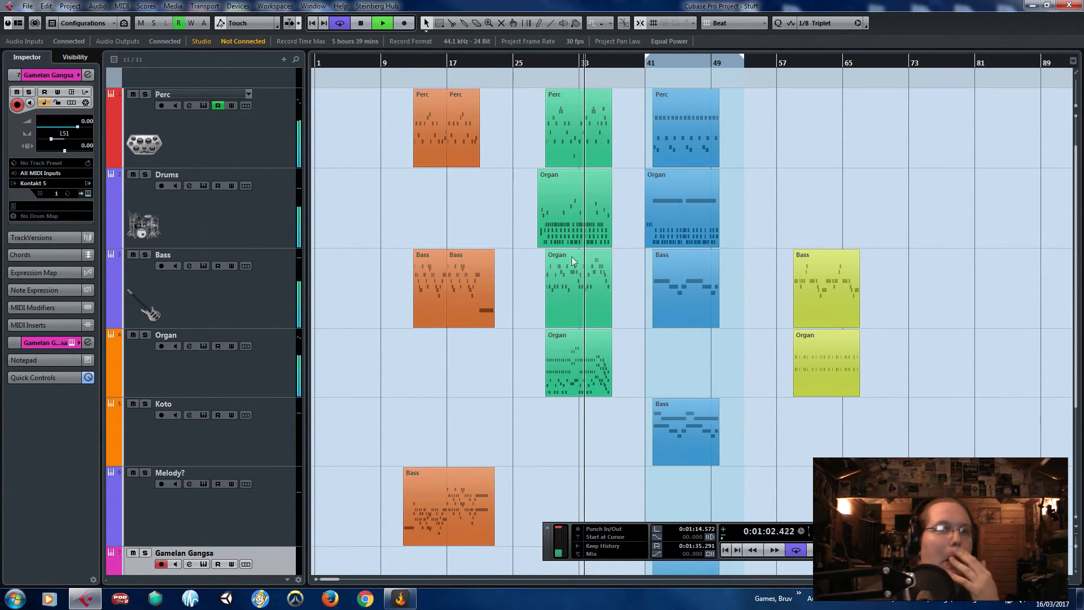
click(508, 215)
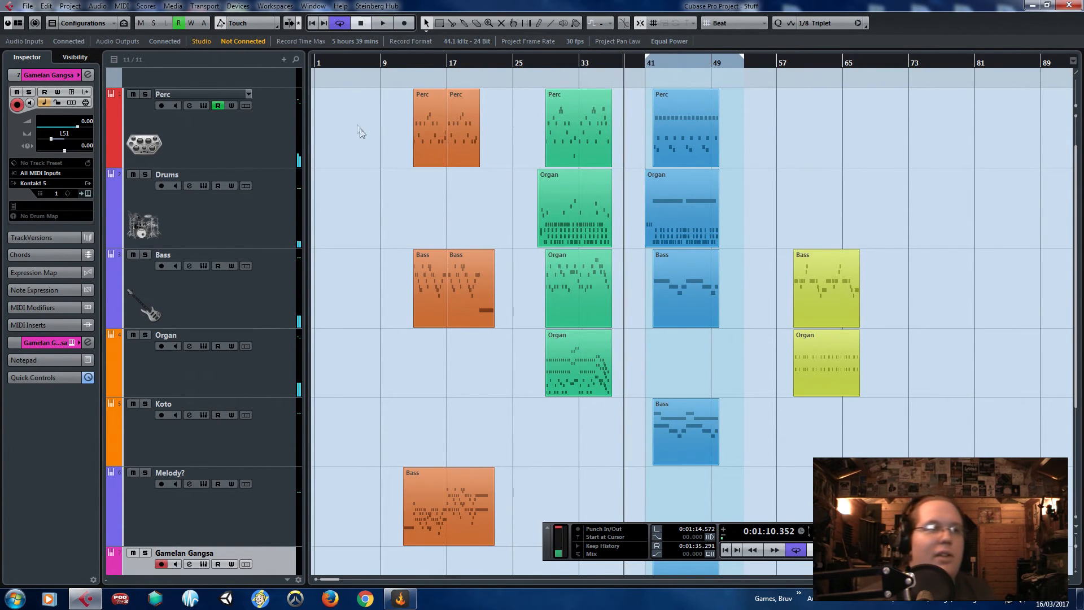
- Play the opening section from around bar 11, muting the Synth and Bass tracks to hear the other parts, and stop playback
scroll(359, 128, down, 5)
scroll(410, 176, up, 5)
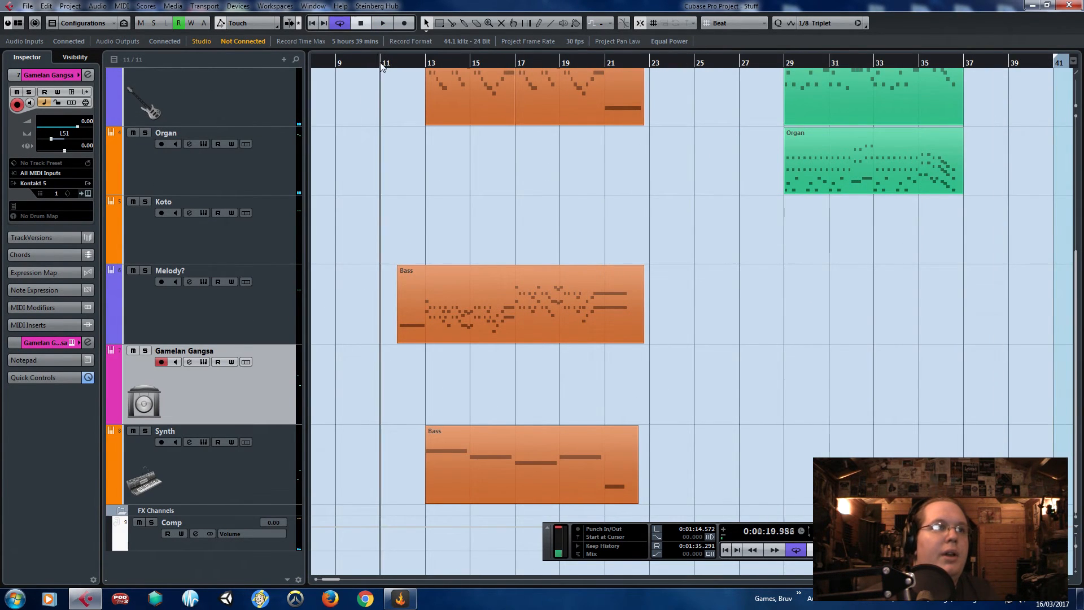
scroll(404, 197, up, 3)
scroll(395, 188, down, 3)
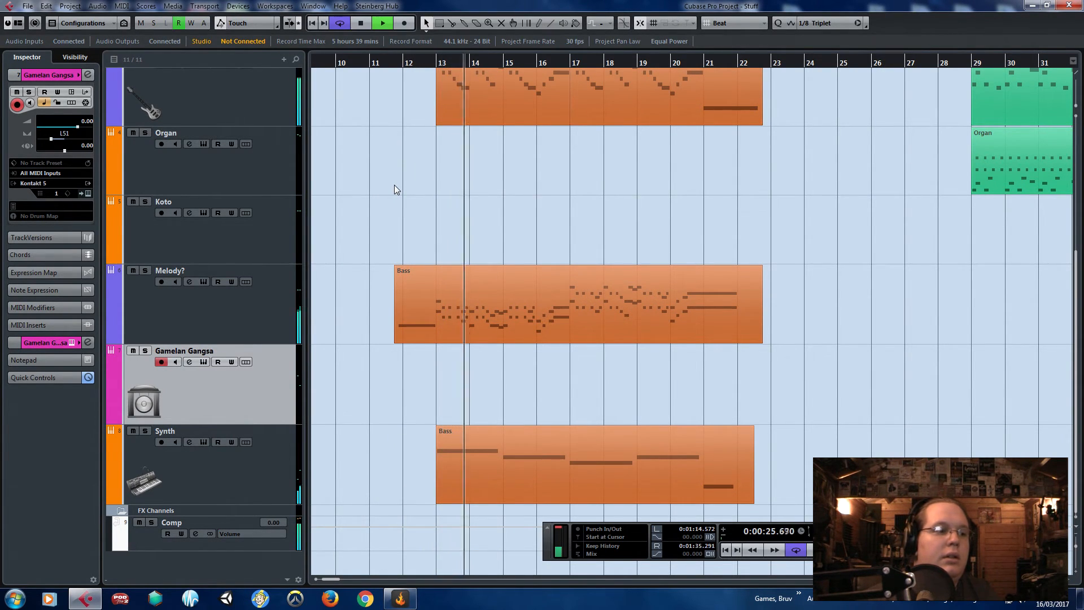
scroll(394, 186, up, 5)
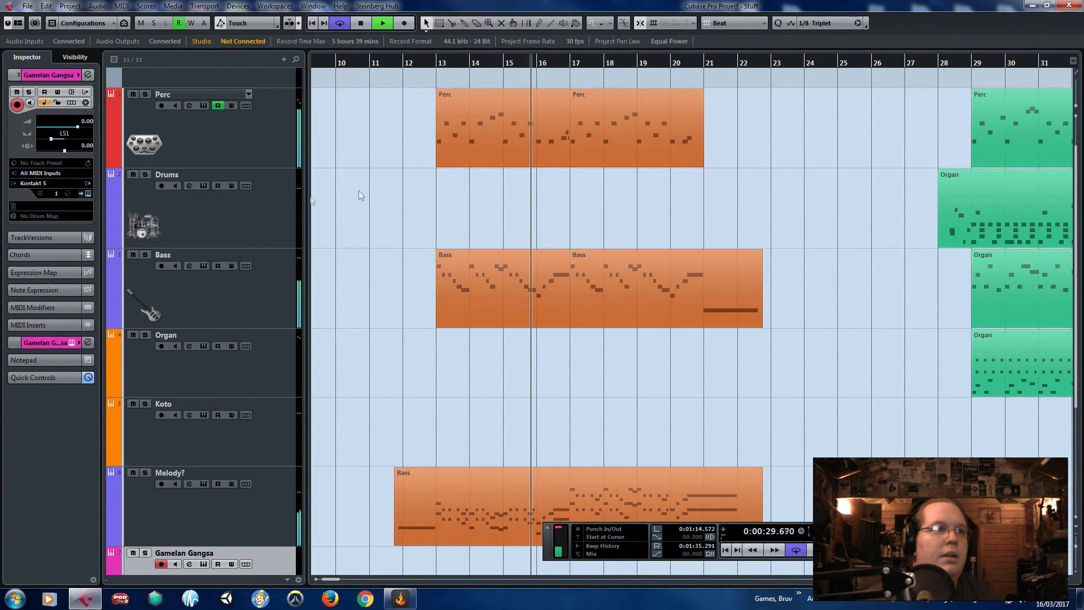
scroll(275, 236, down, 5)
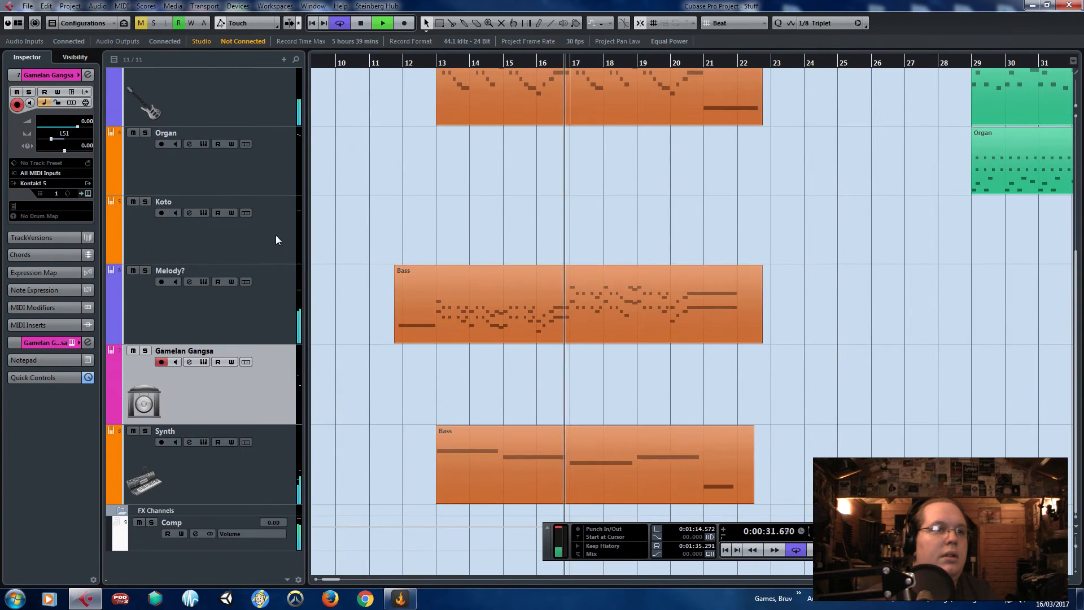
click(133, 431)
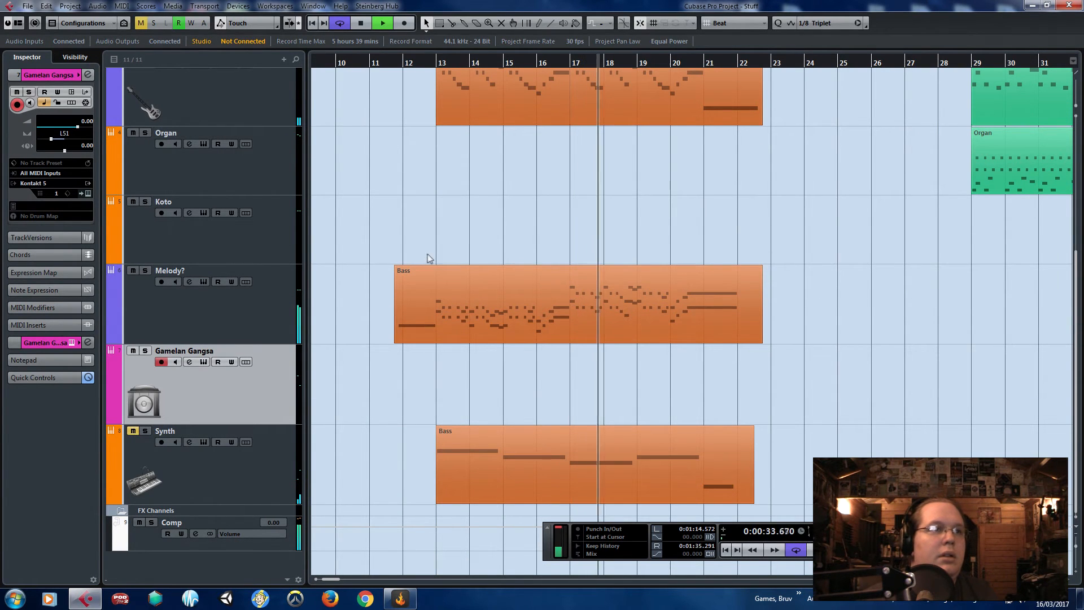
scroll(378, 212, up, 5)
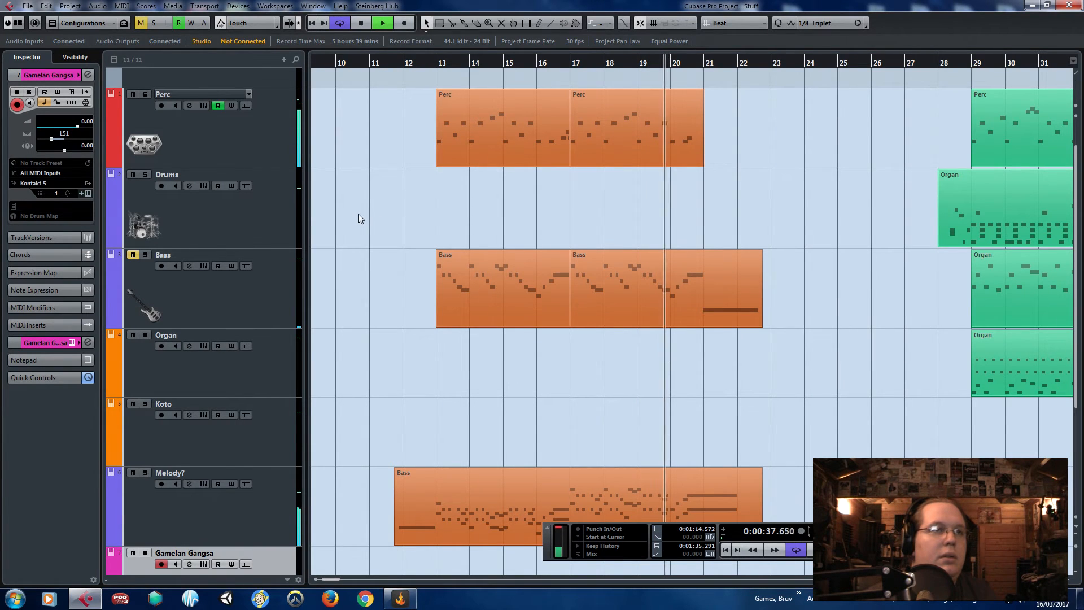
key(space)
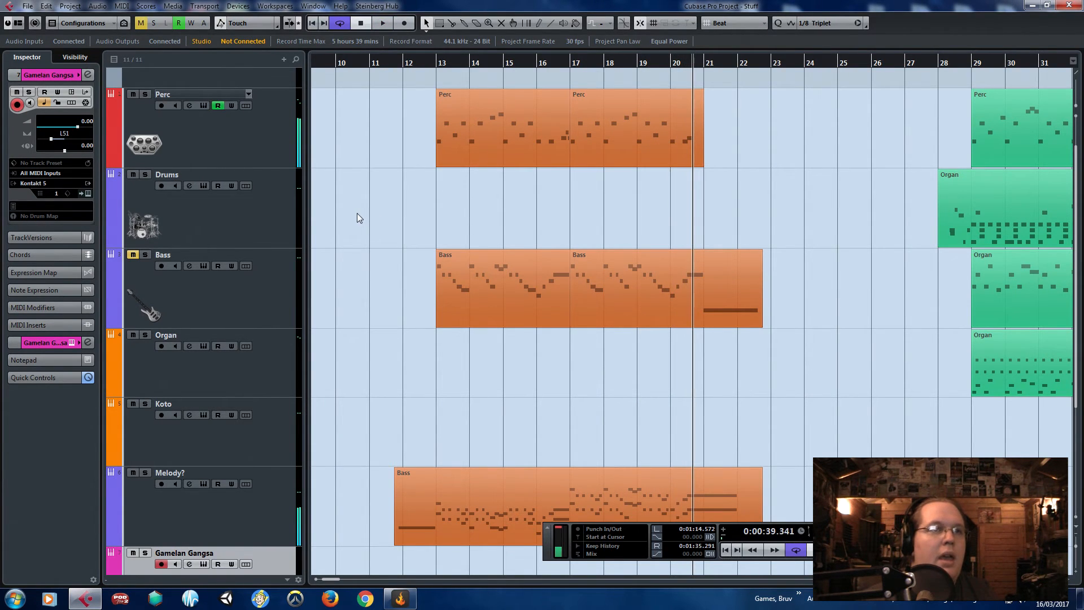
- Glue the two Bass parts in the opening section into one and move it along the Bass track to bar 73
drag(357, 214, 612, 301)
key(4)
click(499, 287)
key(1)
scroll(497, 286, down, 5)
scroll(497, 287, down, 2)
drag(416, 417, 554, 485)
scroll(560, 368, up, 3)
shift+click(491, 211)
scroll(429, 213, down, 3)
drag(438, 198, 933, 203)
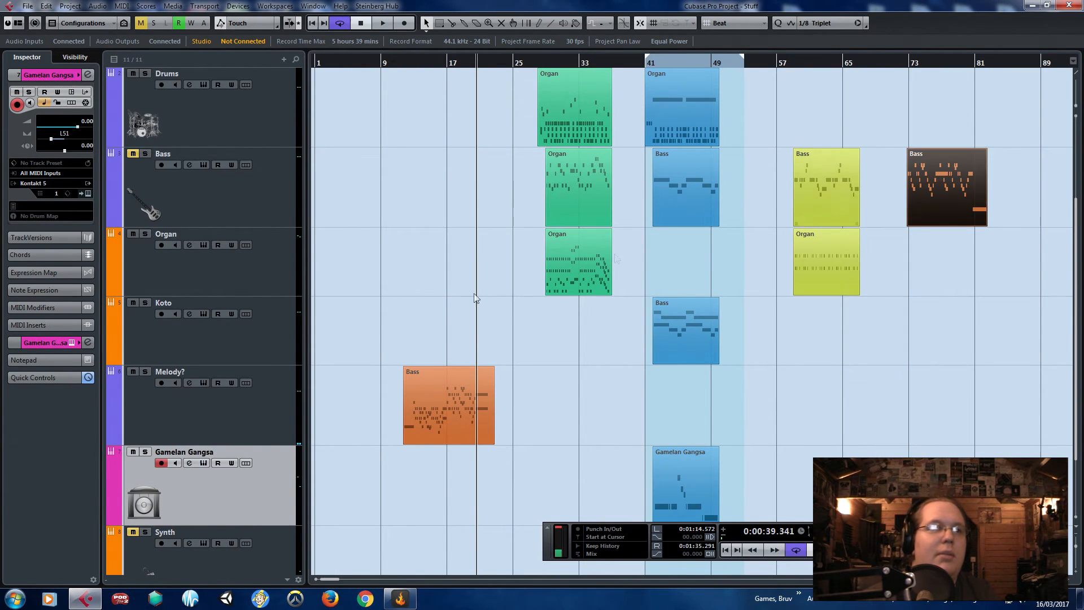
- Play the opening section from about bar 10 and look at the instrument loaded on the Melody? track
scroll(438, 208, up, 4)
click(358, 72)
key(space)
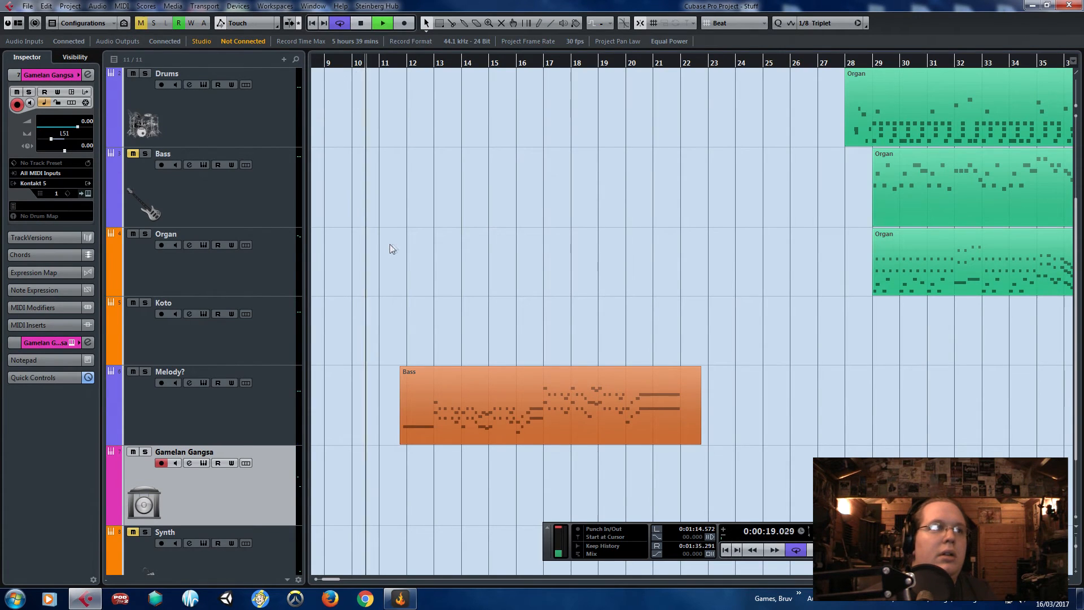
scroll(389, 244, up, 2)
scroll(394, 253, up, 3)
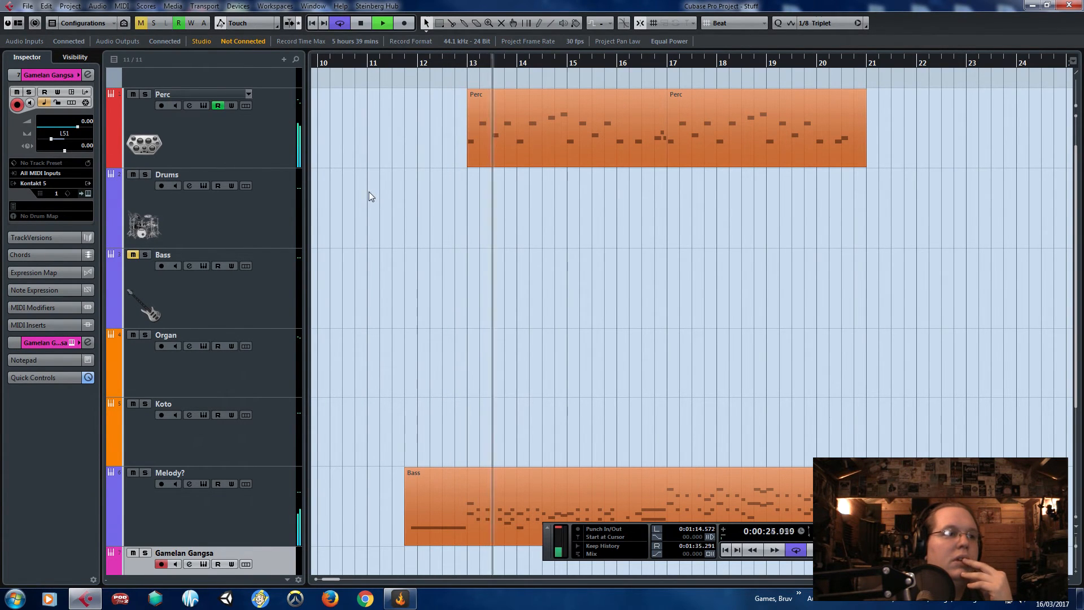
click(245, 483)
click(246, 484)
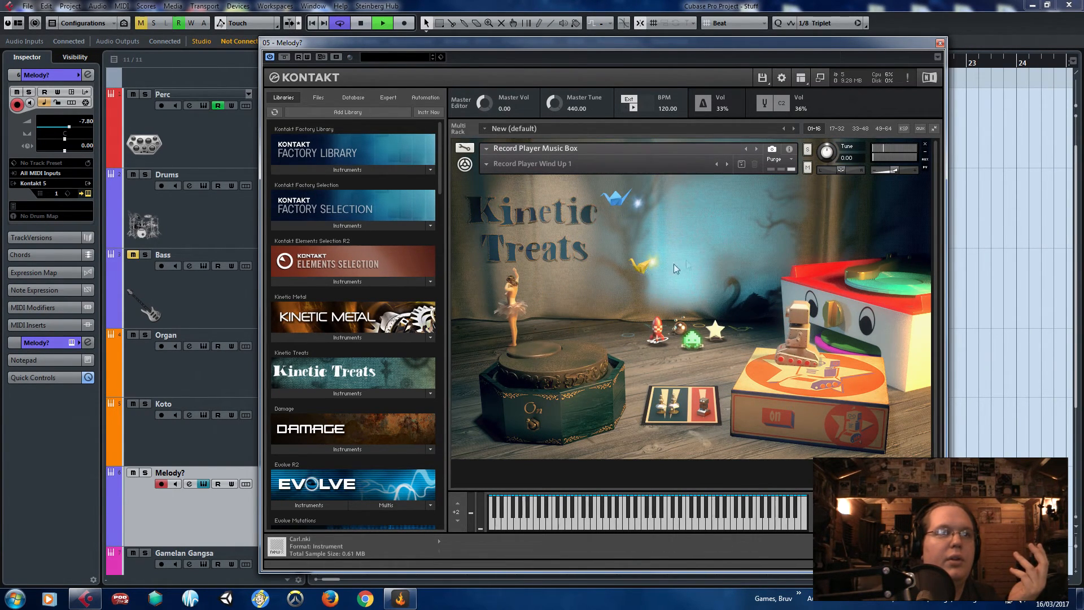
click(940, 43)
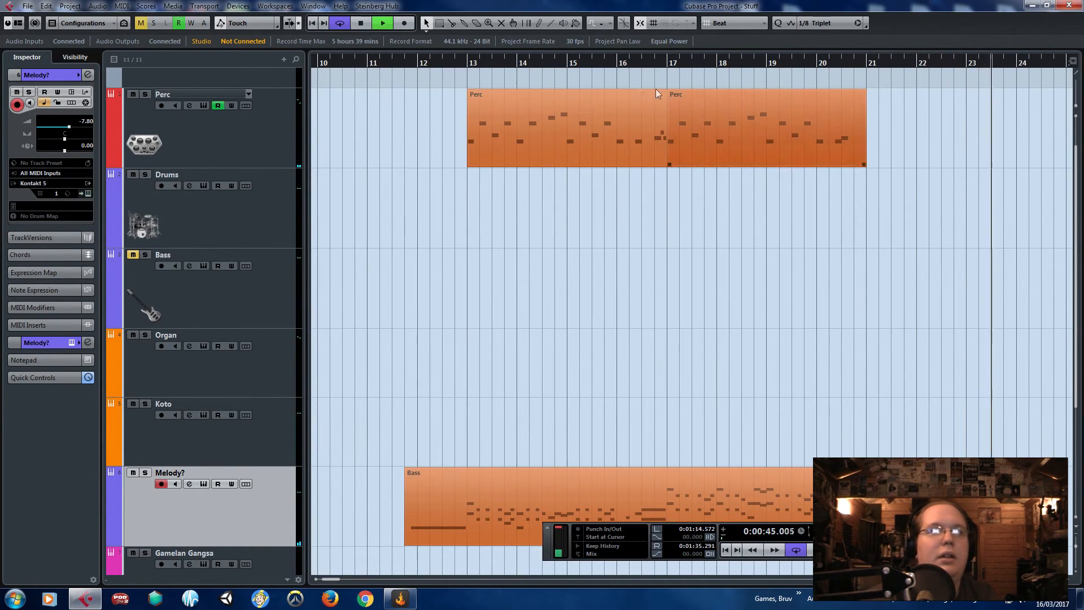
- Copy the Bass part from bar 73 back to bar 13 on the Bass track
scroll(443, 168, down, 5)
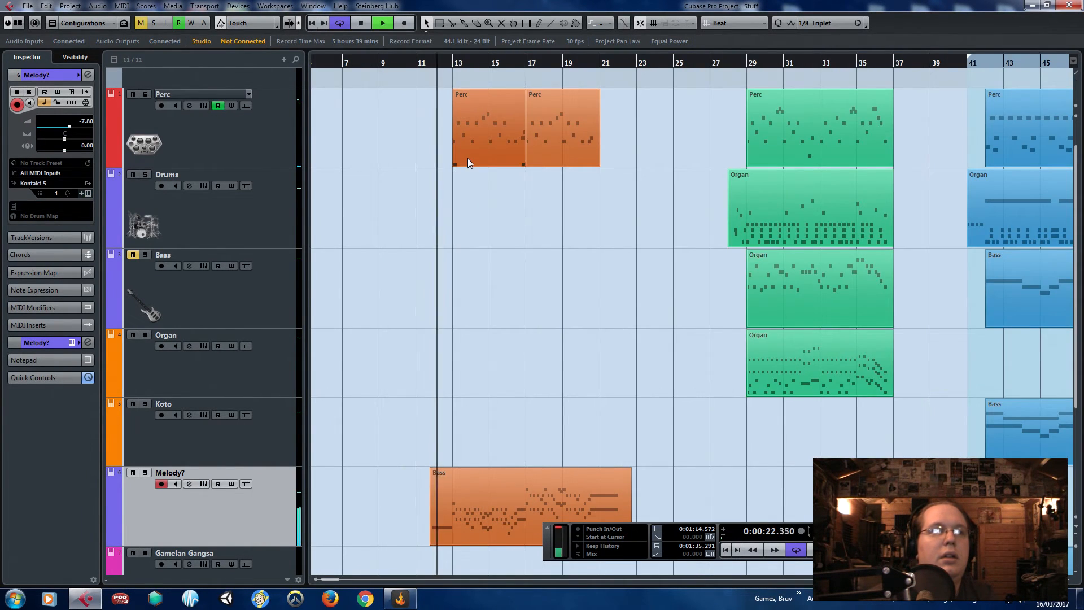
scroll(438, 236, up, 3)
scroll(449, 228, down, 3)
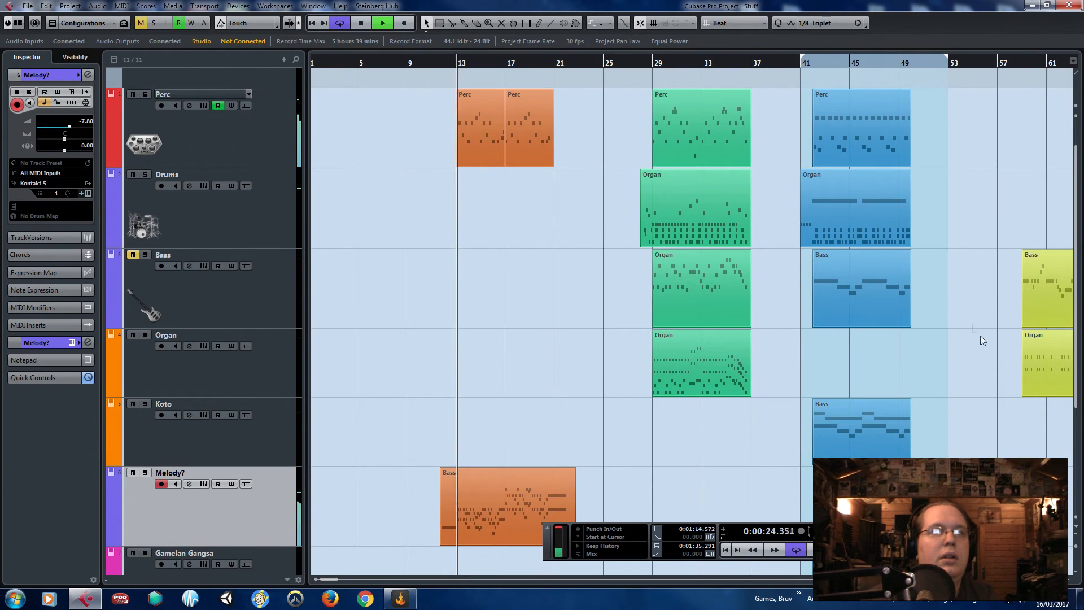
scroll(981, 336, down, 2)
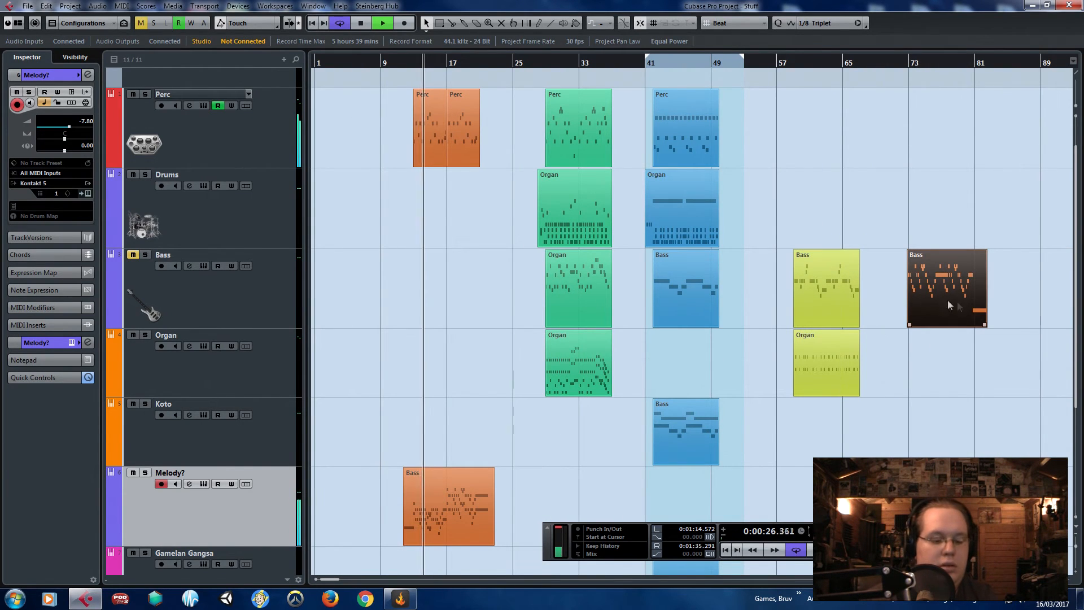
key(ctrl+v)
key(ctrl+z)
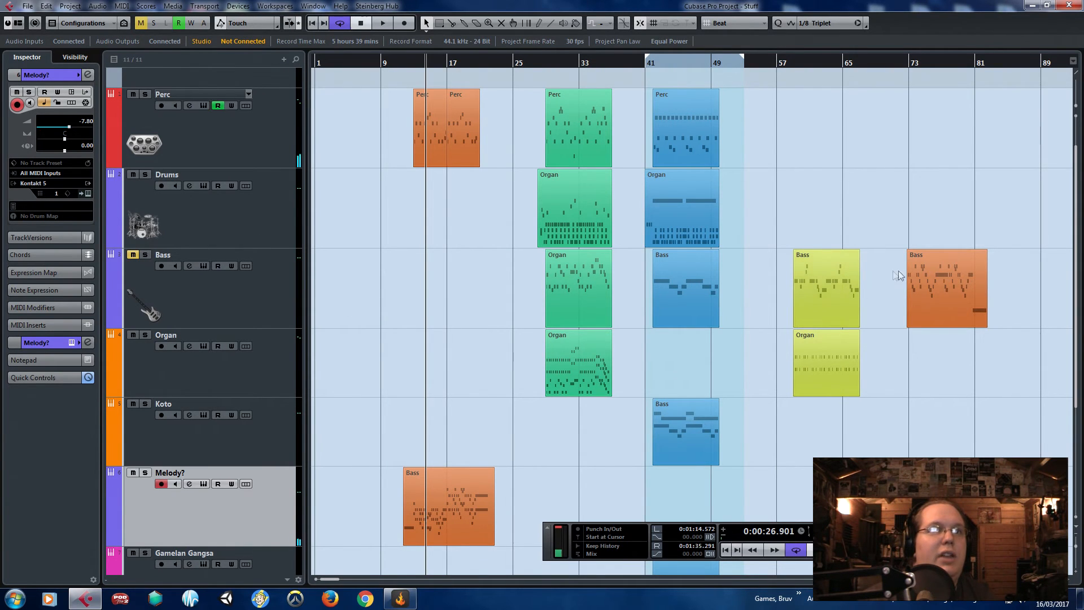
click(917, 280)
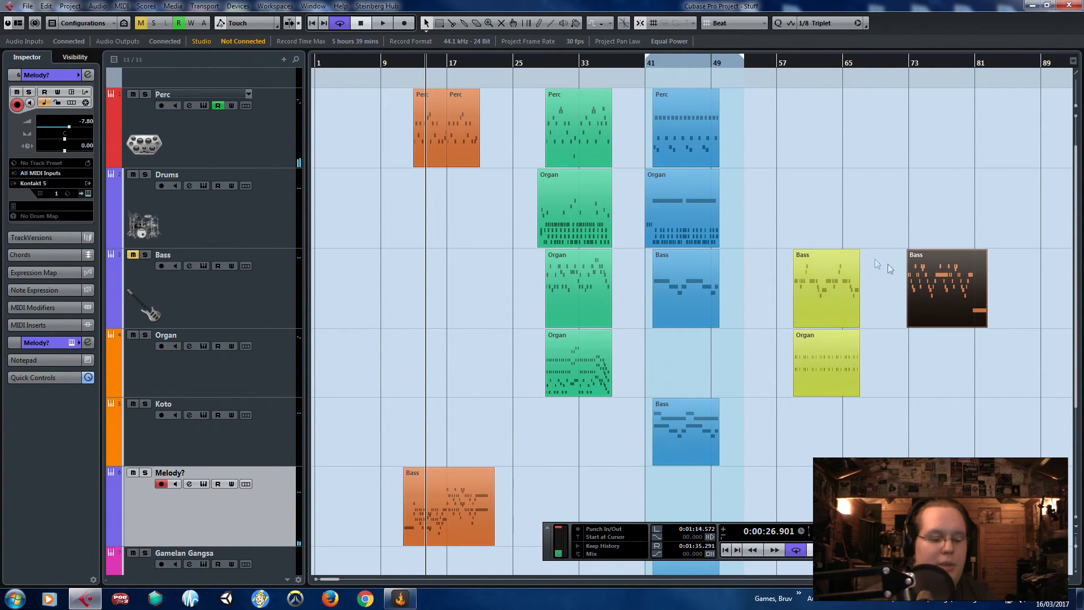
click(223, 295)
key(ctrl+v)
scroll(460, 336, up, 8)
drag(473, 309, 428, 354)
- Delete the long E2 note starting at 16.3.1.0 from the copied Bass part and return to the arrangement
double_click(435, 350)
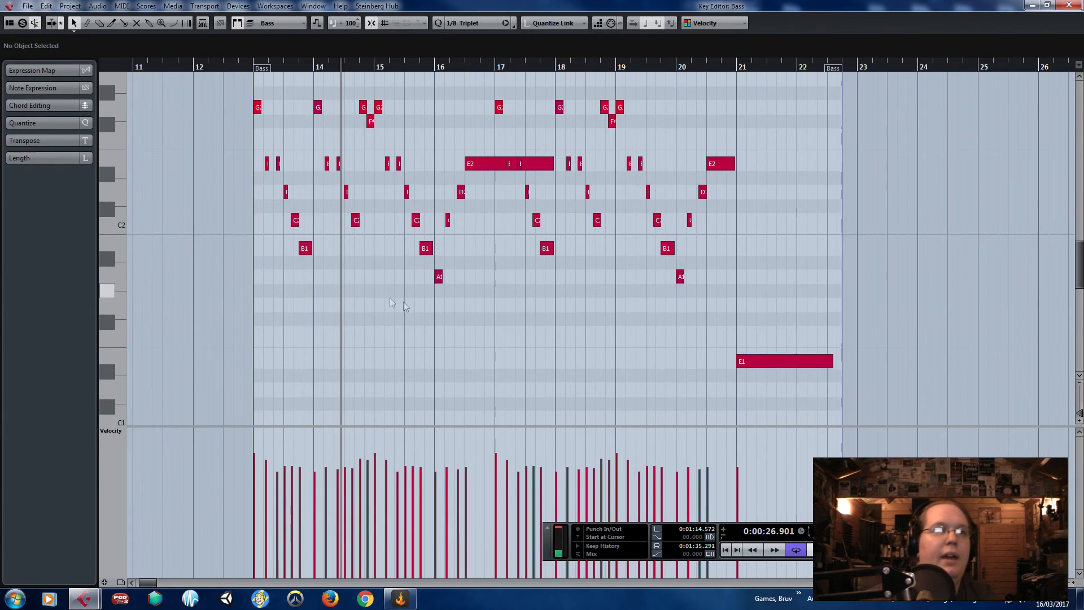
scroll(403, 302, up, 2)
click(657, 163)
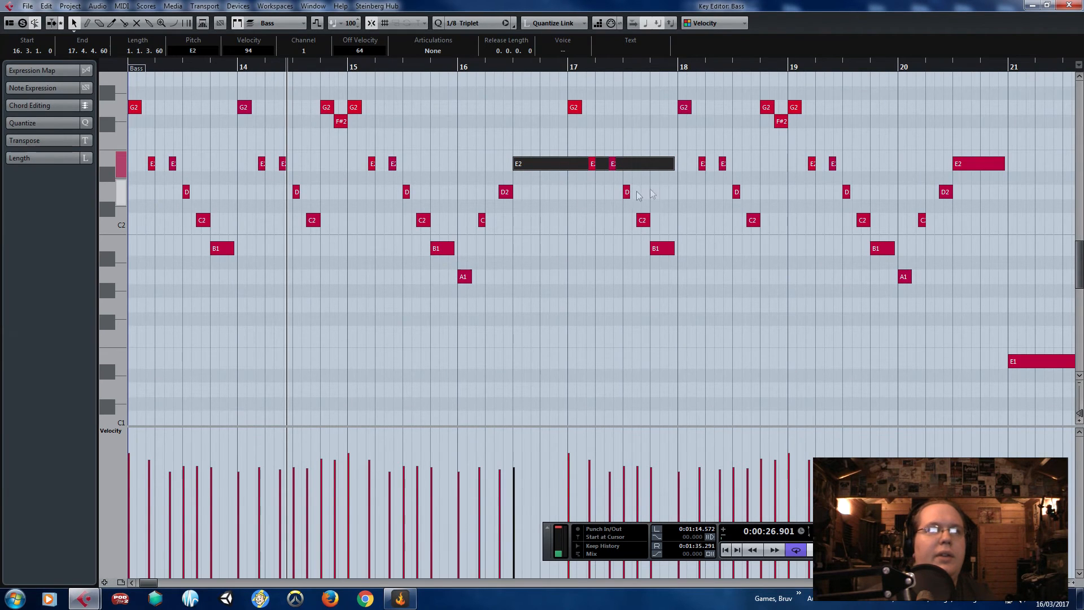
key(Delete)
drag(495, 318, 380, 363)
scroll(316, 345, up, 2)
scroll(370, 285, up, 4)
click(359, 249)
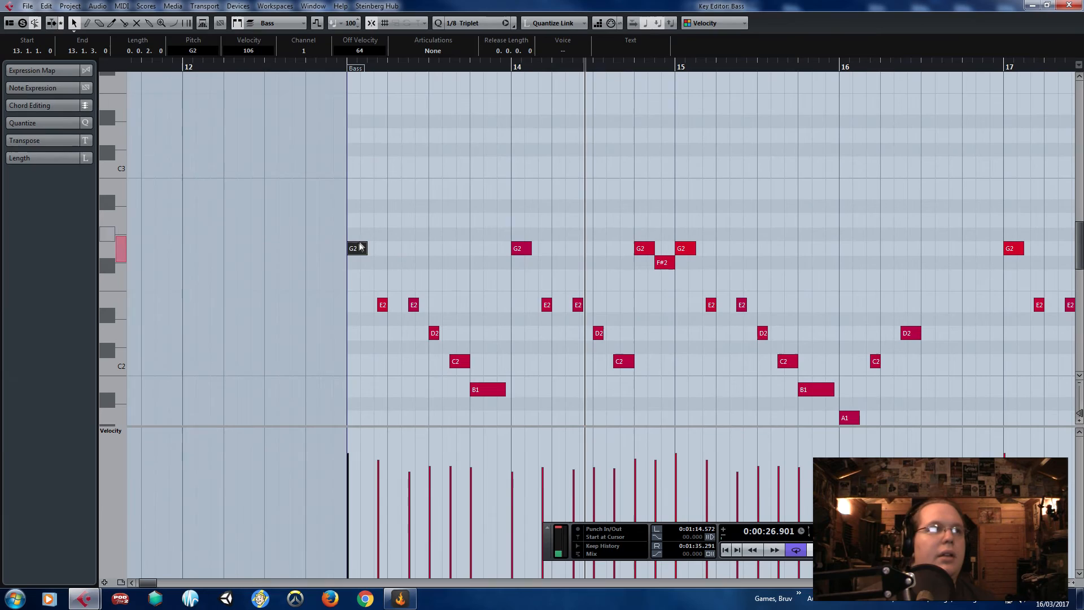
click(1070, 5)
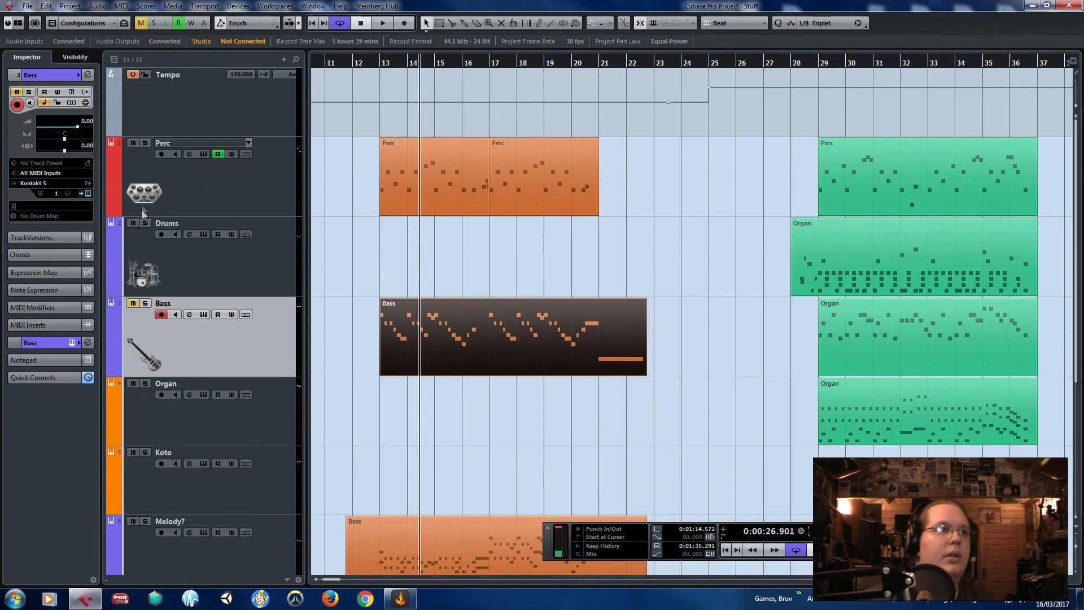
- In the bar 13 Bass part, delete the four notes after the opening G2 and lengthen that G2 to end at 13.2.3.80
double_click(459, 331)
scroll(195, 247, left, 2)
drag(289, 297, 464, 358)
key(Delete)
drag(366, 255, 447, 259)
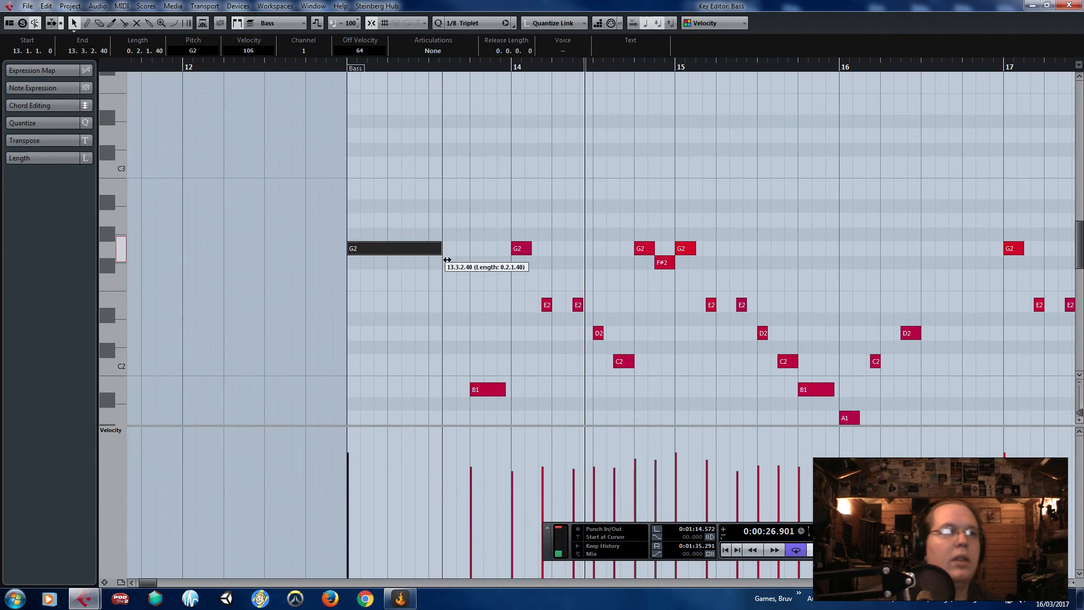
click(332, 67)
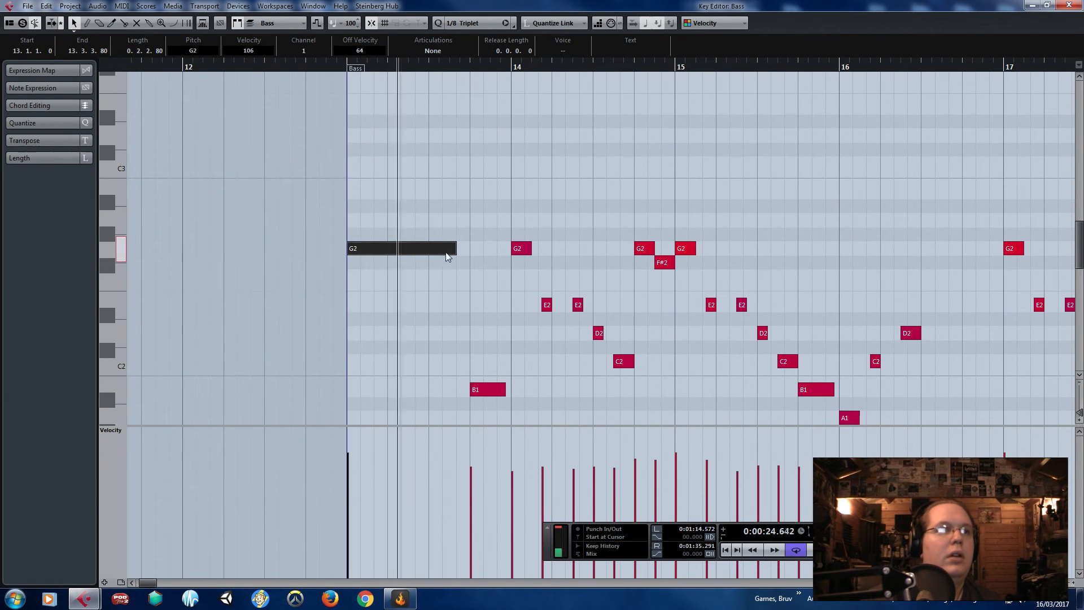
drag(456, 252, 417, 253)
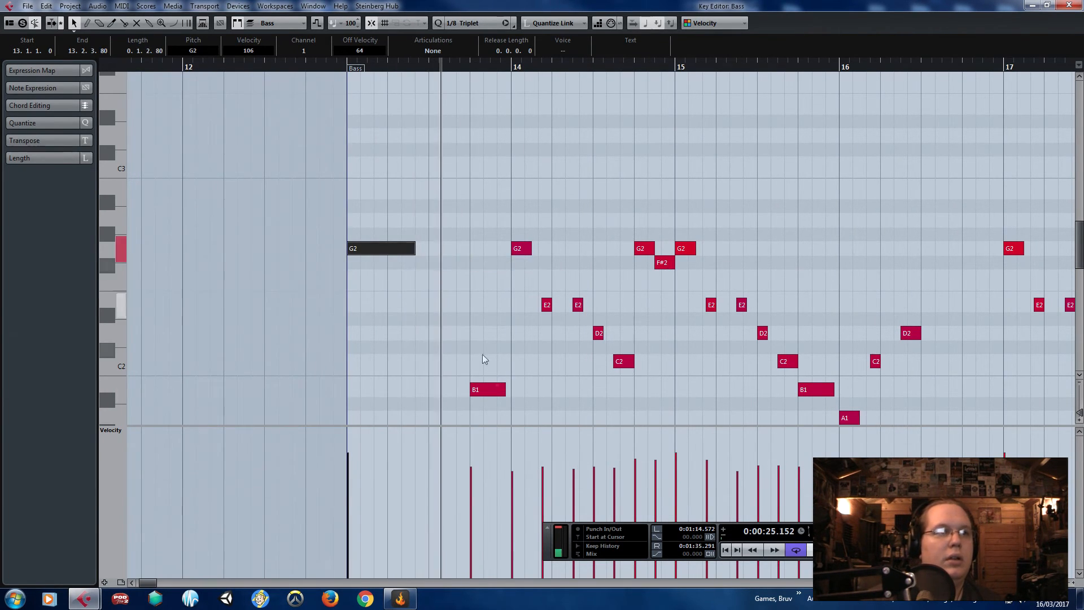
- Replace the run at the start of bar 14 with bar 13's B1 raised to E2, spanning 14.1.1.0 to 14.3.3.80
drag(484, 397, 459, 313)
drag(491, 212, 610, 414)
key(Delete)
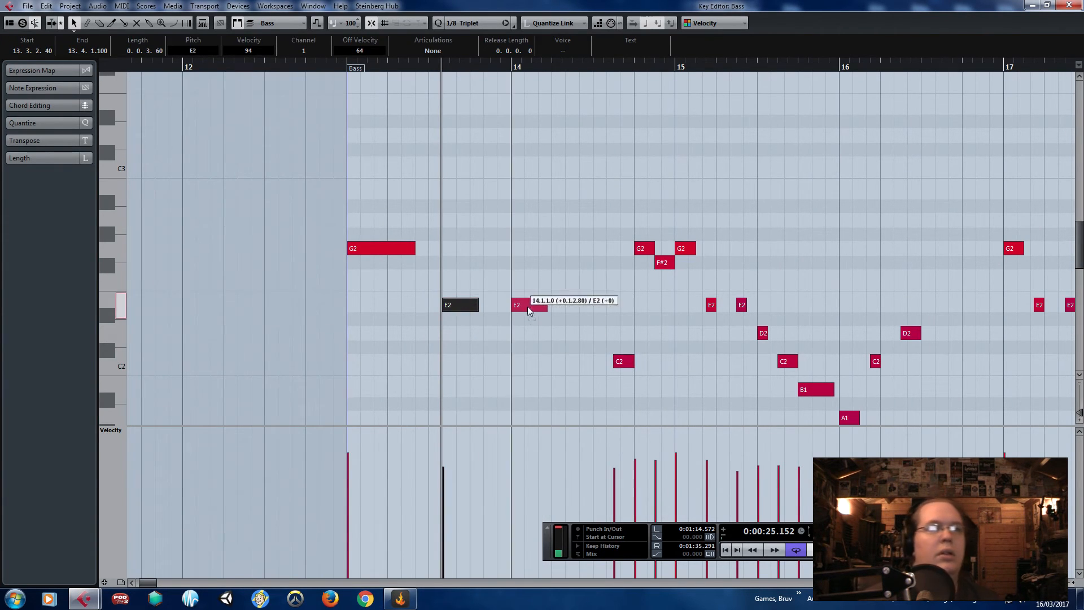
drag(541, 311, 620, 312)
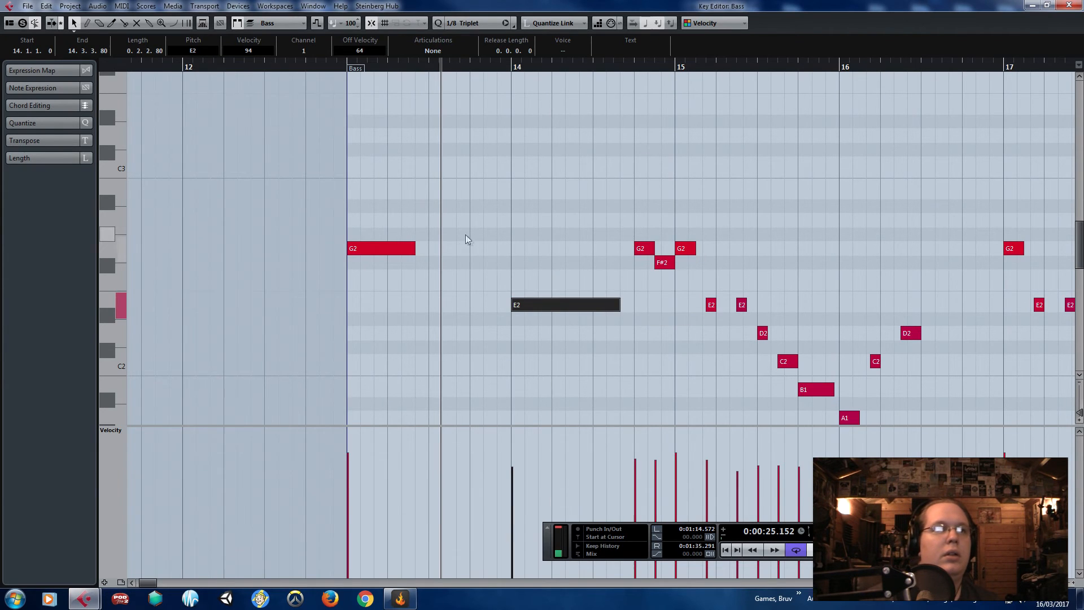
- Extend the opening G2 note to end at 13.4.3.80 and play the phrase
drag(417, 249, 497, 248)
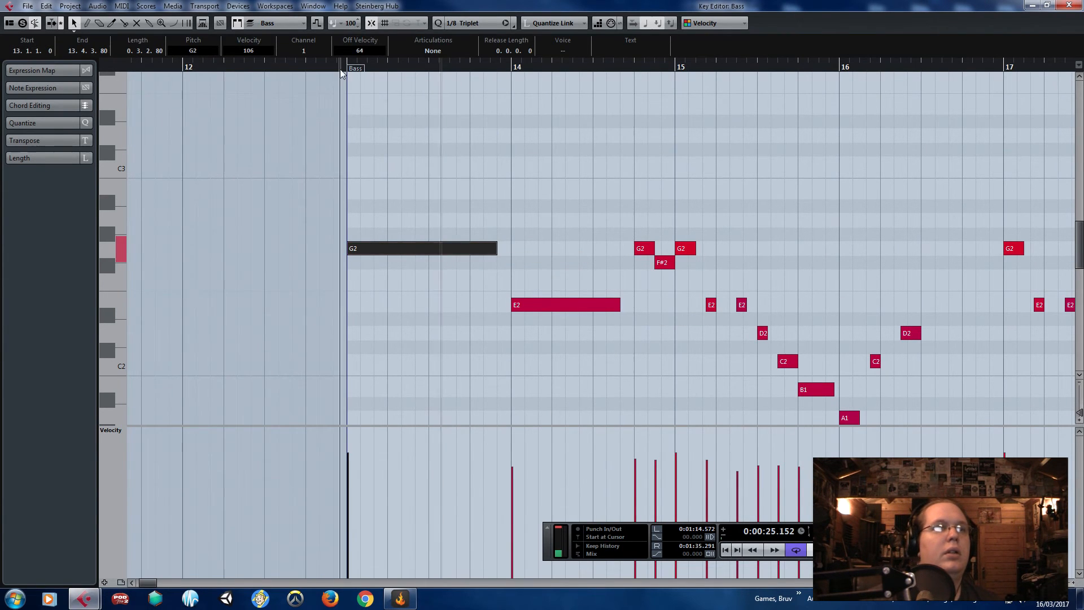
click(508, 234)
scroll(678, 194, up, 2)
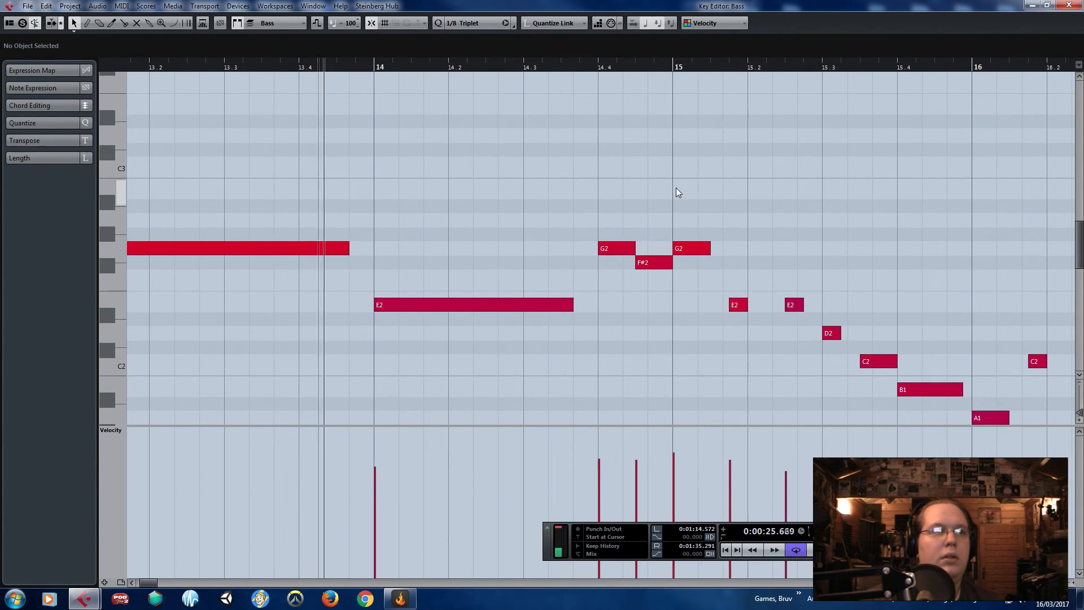
- Lengthen the G2 note at bar 15 to end at 15.3.3.80 and delete the four notes between it and the B1
scroll(676, 188, down, 2)
drag(665, 190, 525, 195)
drag(306, 249, 468, 249)
drag(300, 284, 436, 368)
key(Delete)
drag(468, 249, 418, 249)
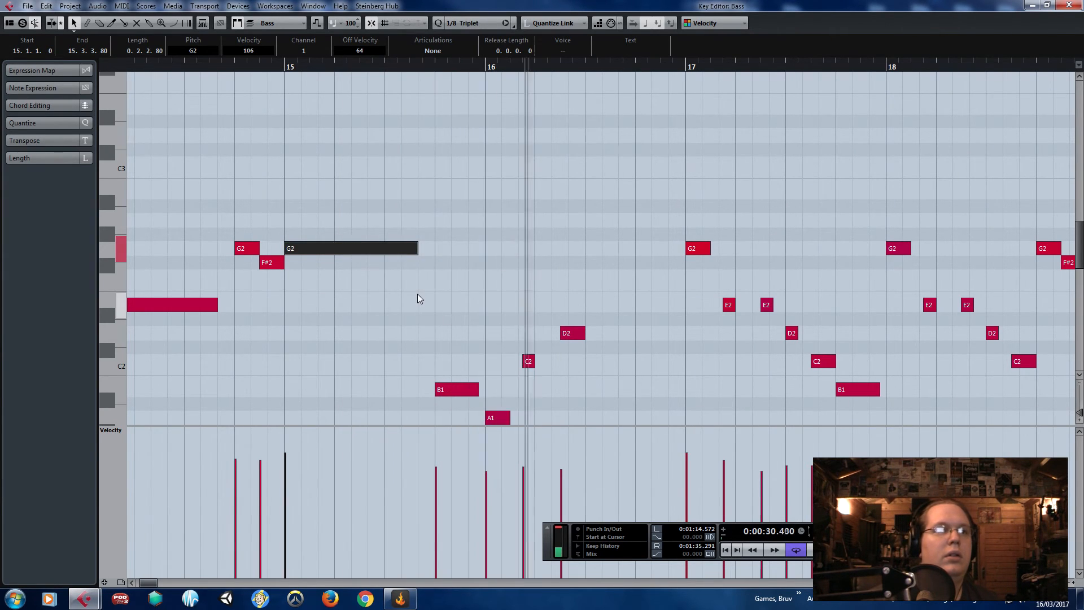
- Add an E2 note after the D2 in bar 16, spanning 16.3.1.0 to 16.4.3.80
click(591, 333)
drag(591, 333, 593, 305)
key(g)
key(g)
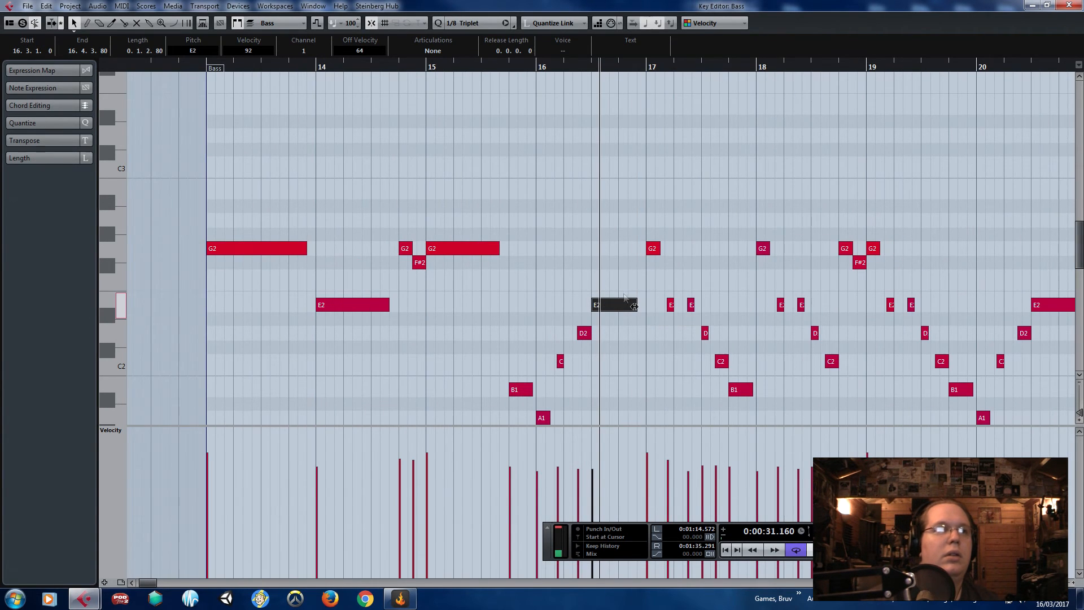
- Delete the old bass notes from bar 17 up to the B1 just before bar 20
key(g)
drag(636, 206, 754, 398)
key(Delete)
scroll(745, 355, down, 3)
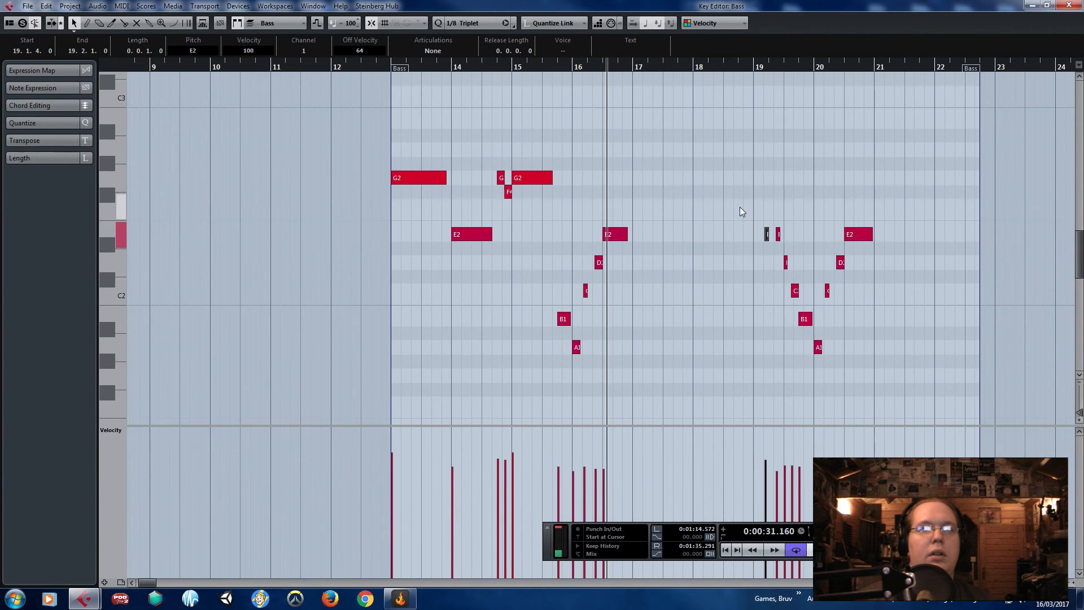
drag(739, 201, 797, 295)
key(Delete)
- Copy the held-note phrase of bars 13 to 15 so the copy starts at bar 17, and play it
drag(376, 141, 544, 259)
key(ctrl+c)
key(ctrl+v)
scroll(652, 191, up, 2)
drag(636, 181, 648, 185)
click(642, 188)
key(space)
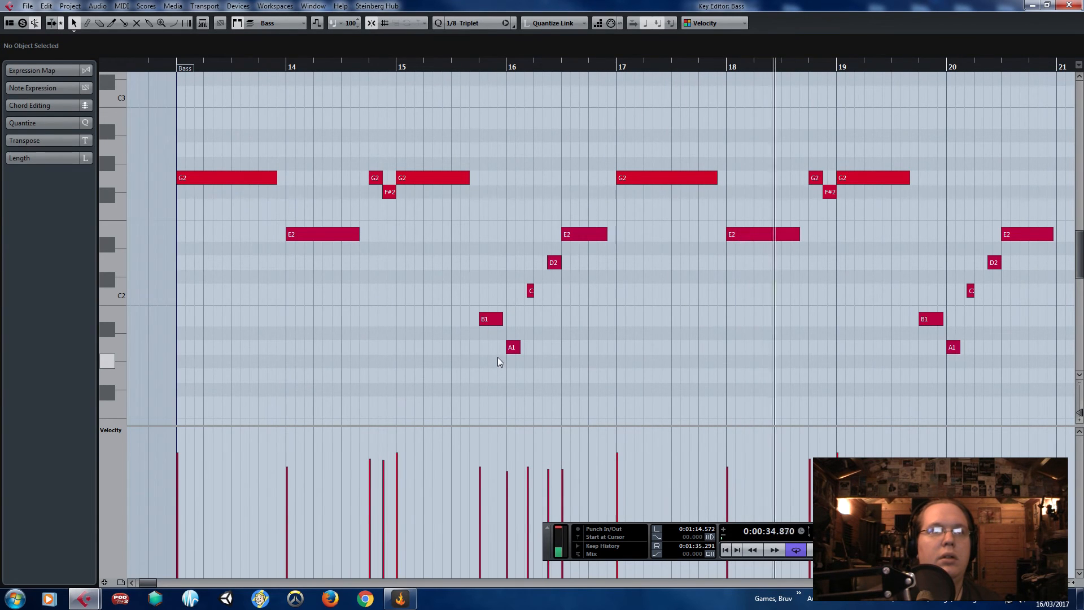
- Delete the four bar 16 notes, extend the B1 at 15.4.1.0 to end at 16.4.3.80, and play from bar 13
drag(514, 221, 595, 380)
key(Delete)
drag(502, 319, 608, 320)
scroll(579, 350, down, 3)
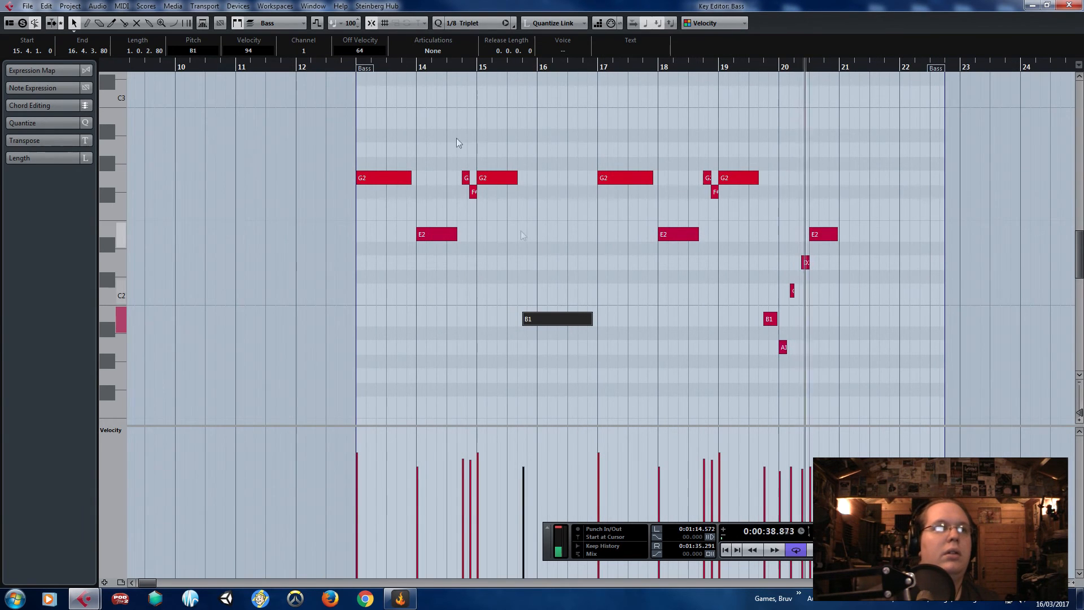
click(346, 68)
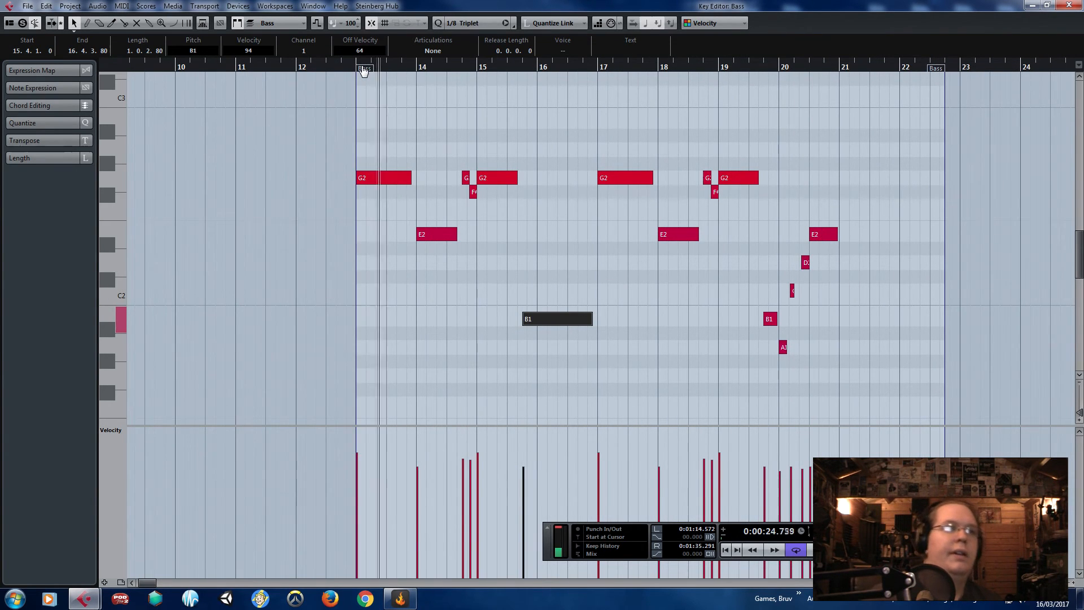
- Start the held B1 at 16.1.1.0 and raise it to E2, extending the bar 15 G2 to end at 15.4.3.80
scroll(561, 265, up, 1)
drag(511, 318, 524, 319)
drag(499, 178, 513, 190)
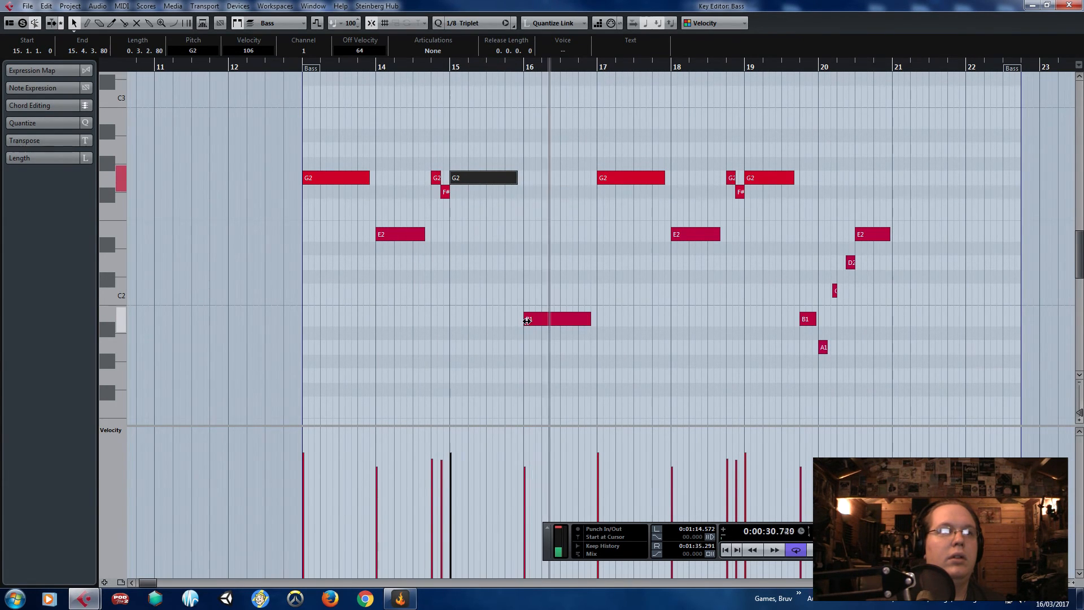
drag(554, 324, 555, 239)
scroll(561, 192, up, 3)
scroll(581, 235, down, 2)
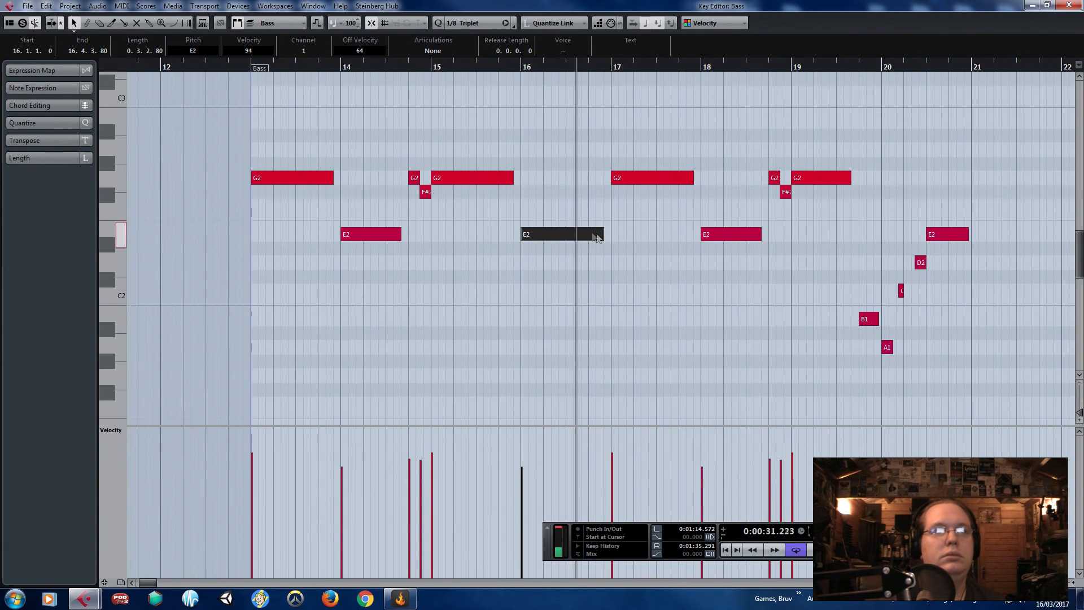
- Replace the held E2 in bar 16 with a copy of the B1-to-E2 run around bar 20, shortening the bar 15 G2 to meet it
key(Delete)
drag(1038, 363, 864, 159)
key(ctrl+c)
key(ctrl+v)
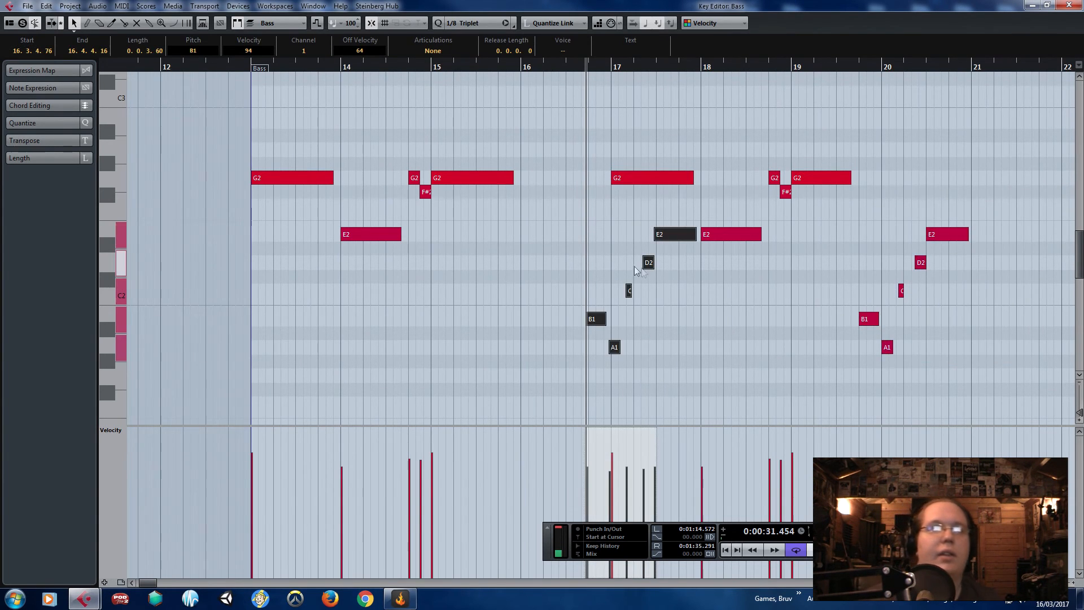
drag(650, 246, 592, 249)
click(524, 219)
drag(497, 321, 508, 330)
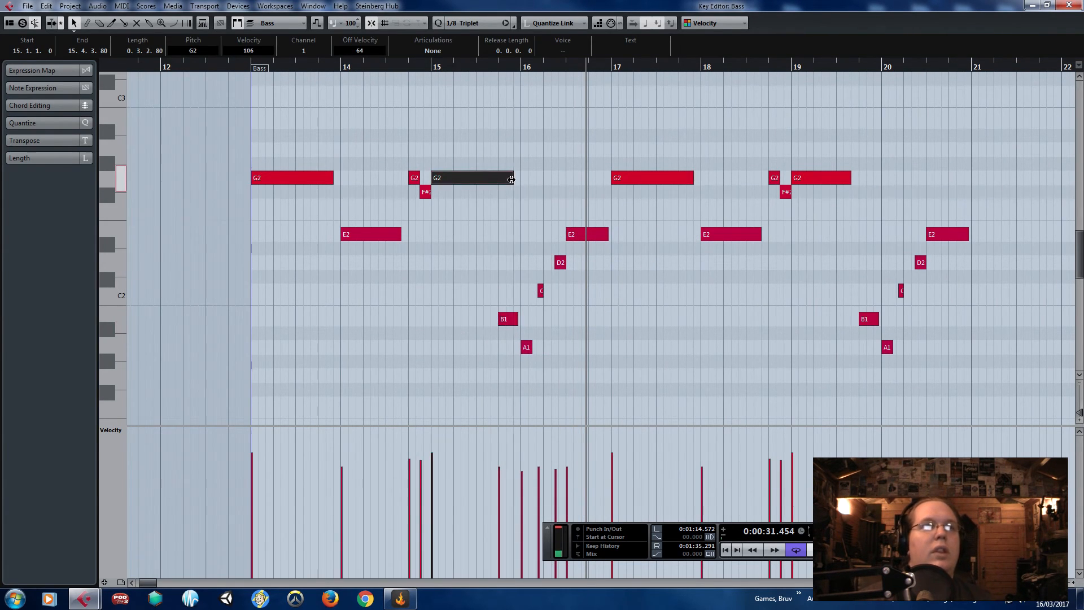
- Delete the B1 notes before bars 16 and 20, extending the bar 15 G2 to just before bar 16 and the bar 19 G2 to 20.1.1.0
click(404, 74)
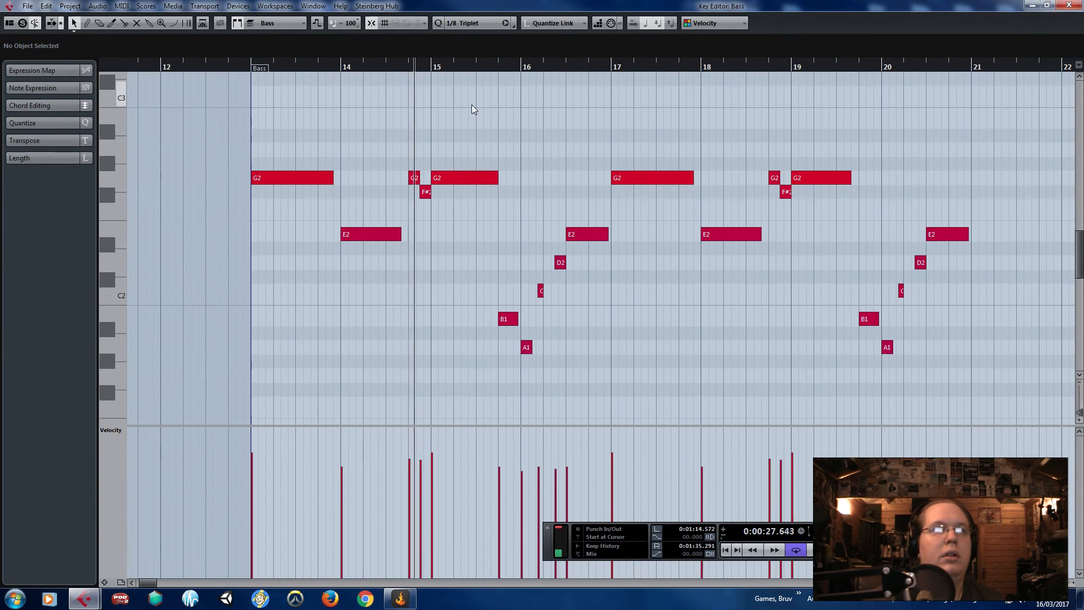
scroll(472, 104, up, 2)
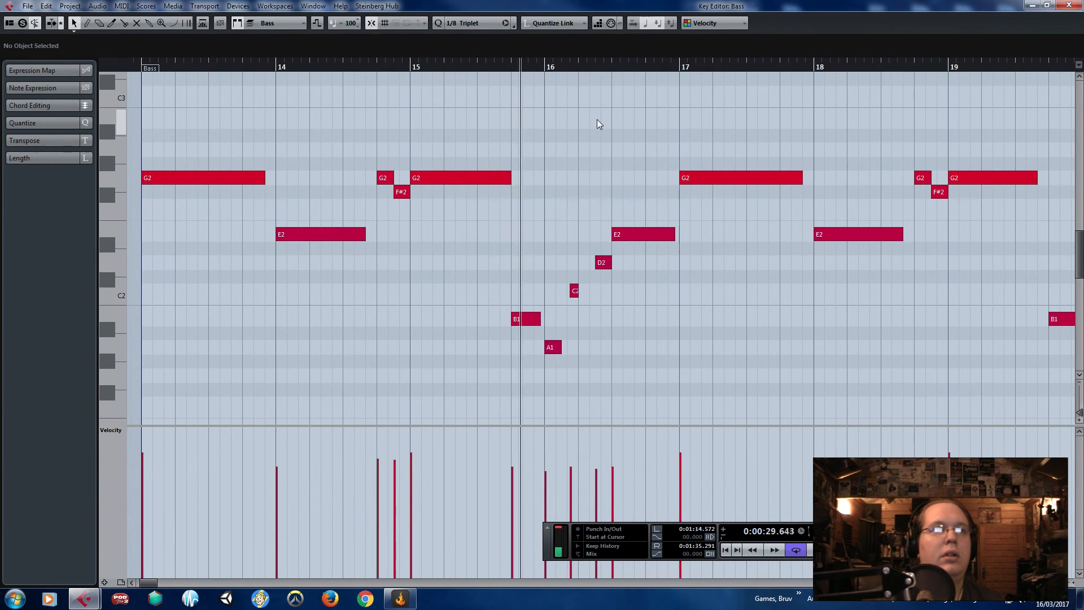
drag(510, 180, 534, 180)
scroll(818, 258, down, 2)
drag(943, 267, 995, 327)
key(Delete)
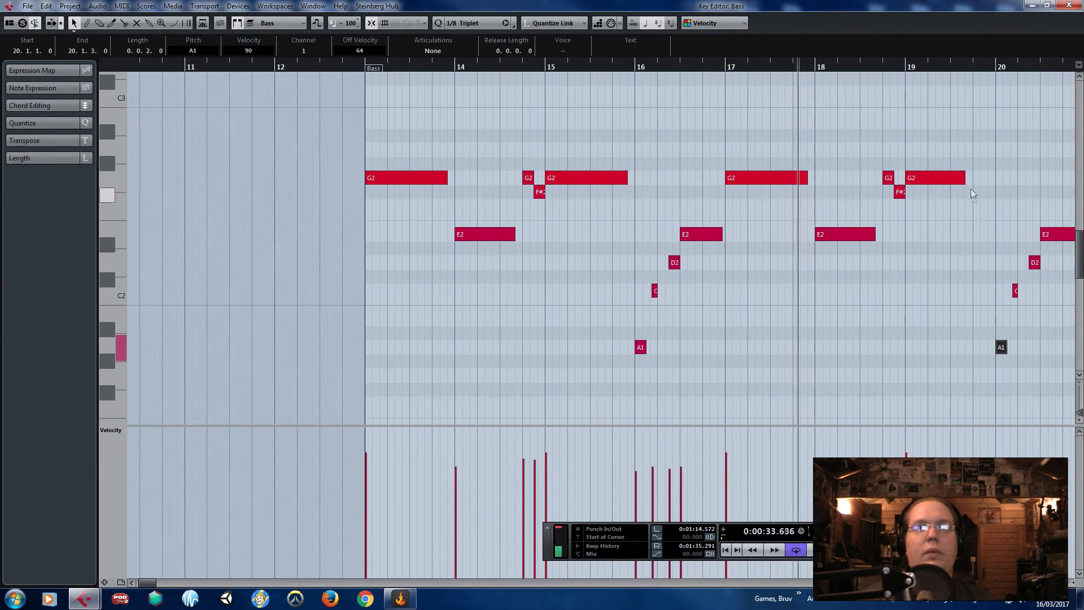
drag(964, 180, 991, 188)
scroll(922, 218, down, 2)
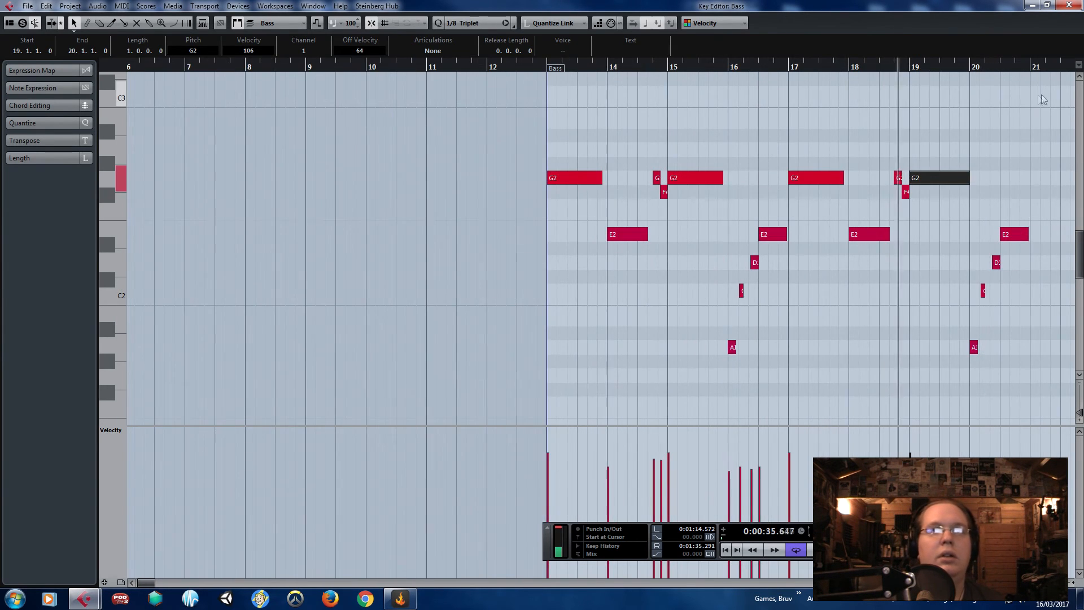
- Close the bass note editor and place a tempo point at 9.1.1.0 with 129 BPM
drag(1068, 80, 1070, 82)
scroll(942, 141, up, 2)
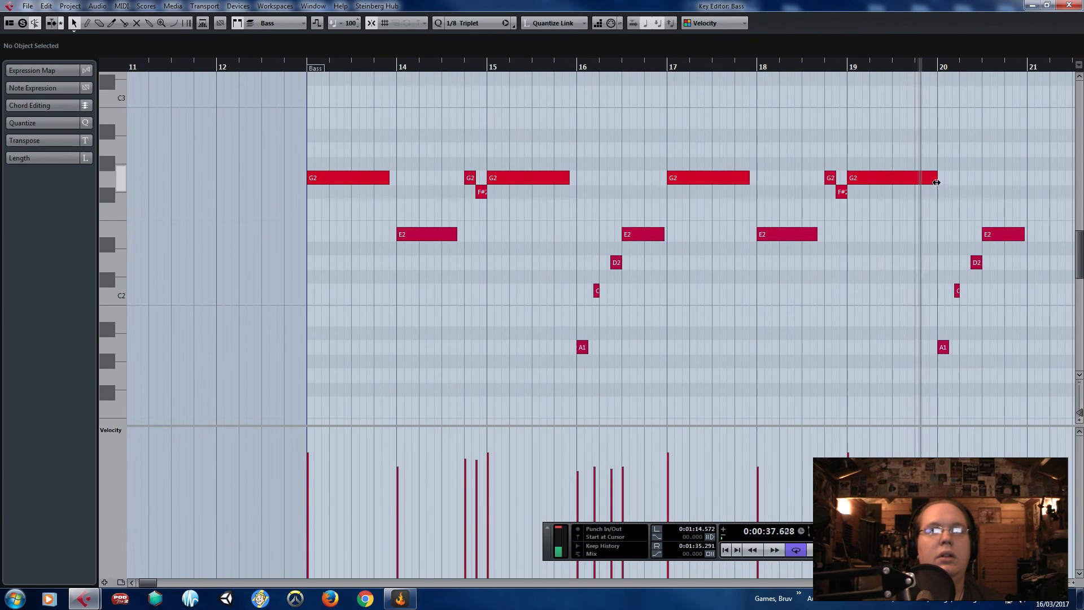
click(1069, 5)
scroll(625, 232, down, 3)
scroll(621, 250, up, 2)
scroll(616, 248, down, 2)
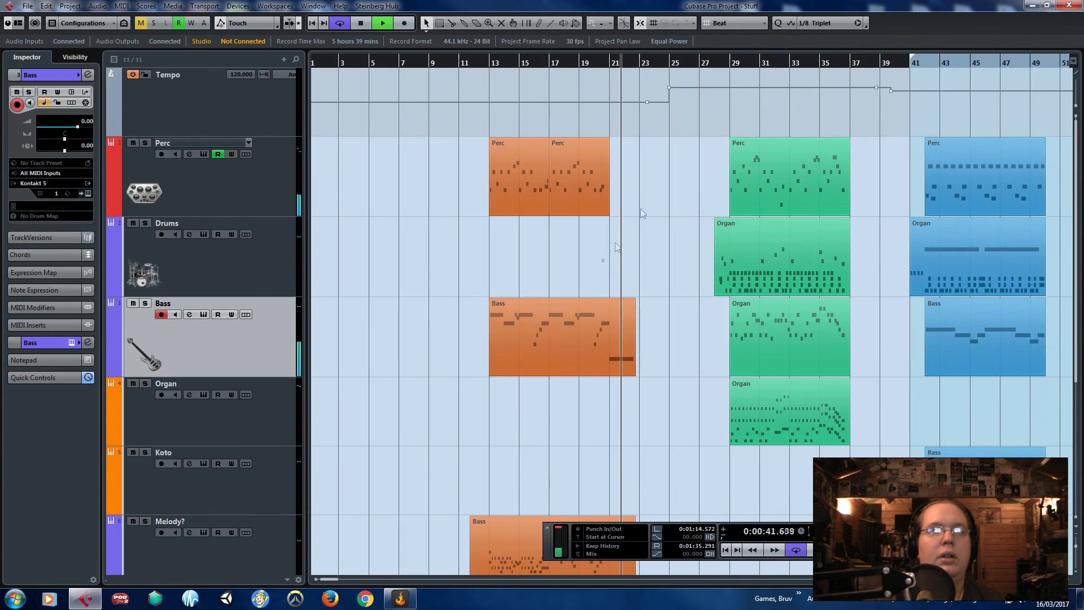
drag(475, 131, 273, 129)
drag(498, 109, 434, 97)
key(ctrl+z)
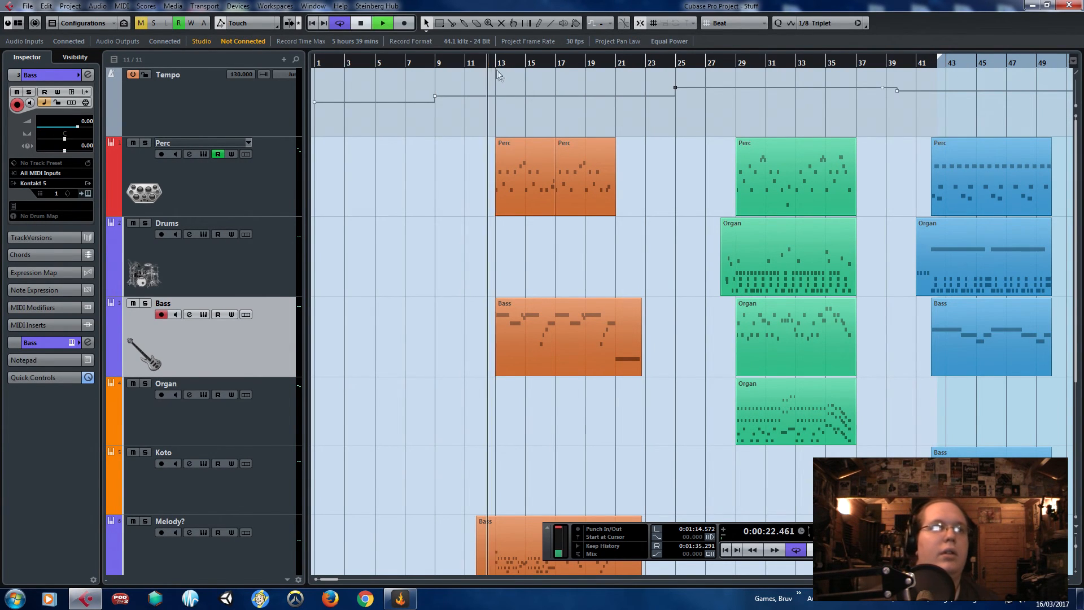
click(436, 96)
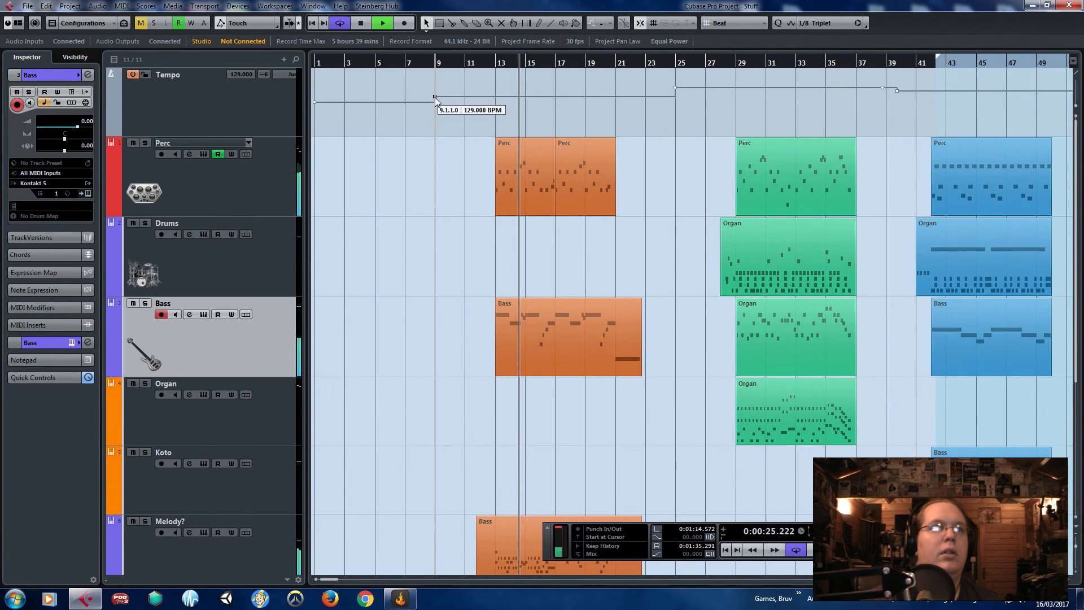
- Review the opening section's parts across all tracks during playback
key(g)
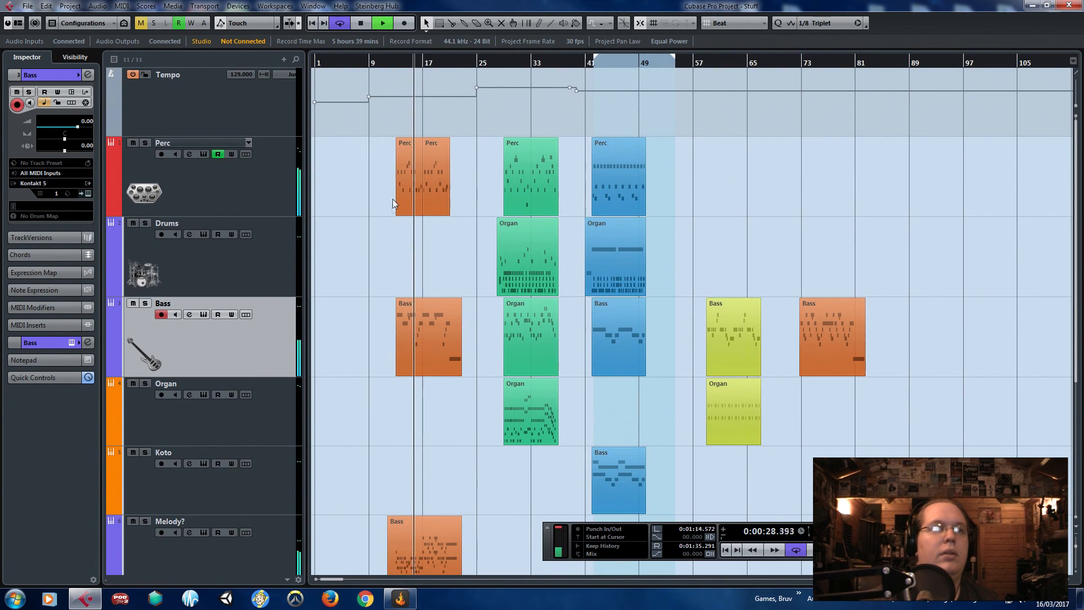
key(h)
scroll(401, 230, down, 3)
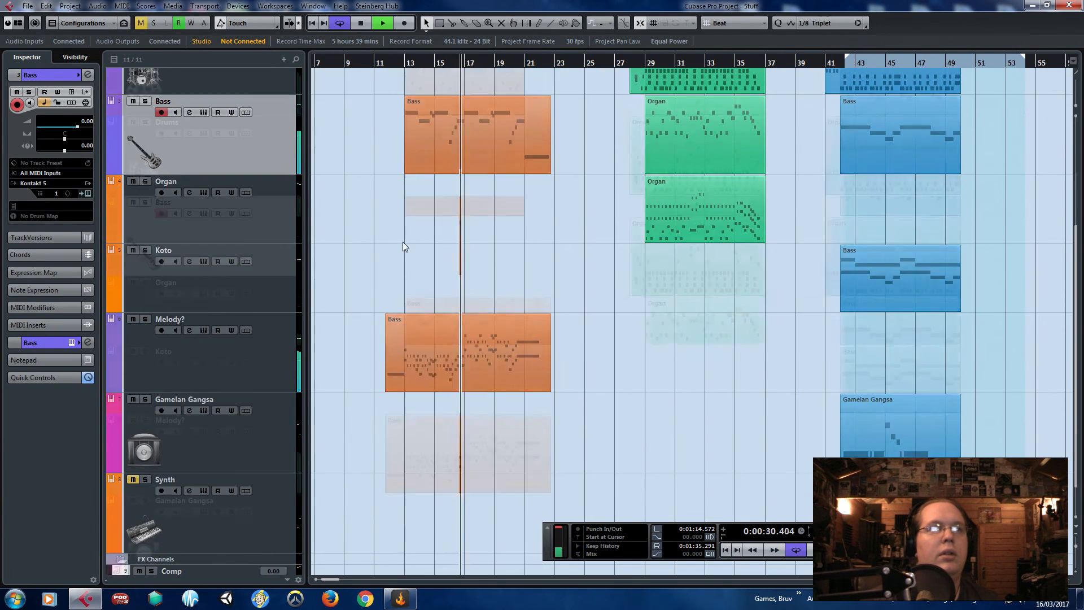
scroll(402, 242, up, 3)
key(h)
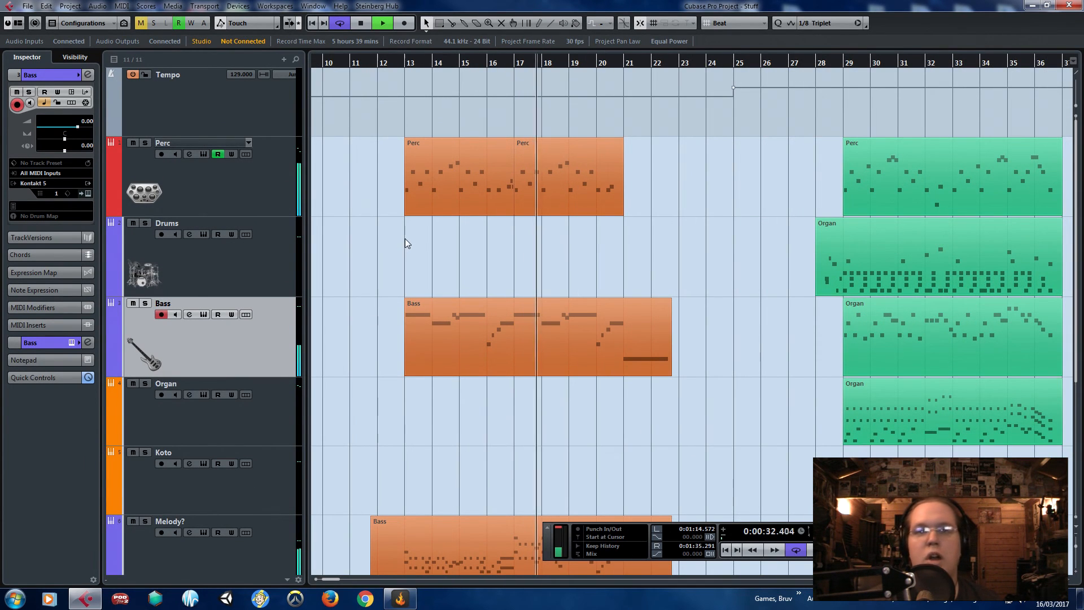
key(g)
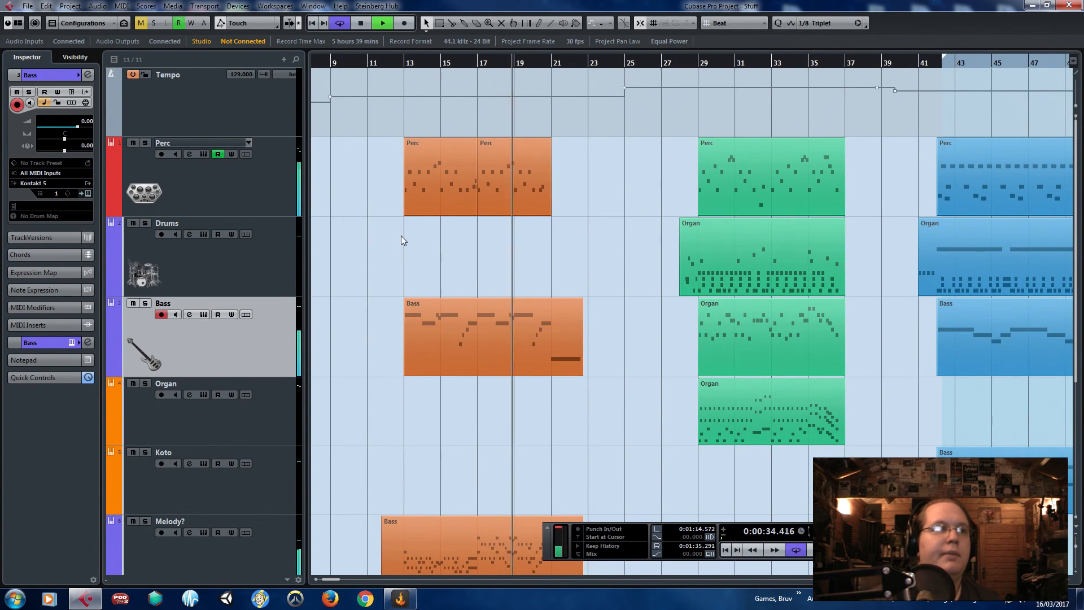
scroll(401, 236, down, 3)
key(g)
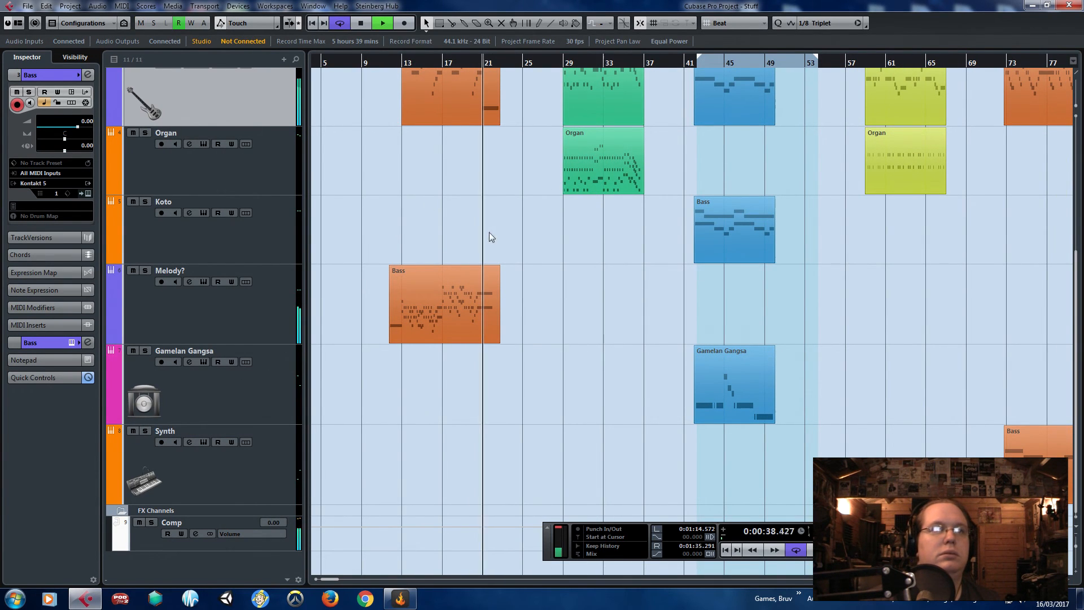
- Stop playback and copy the Koto part at bar 42 to bar 13 on the same track
key(space)
click(699, 223)
drag(606, 230, 380, 297)
double_click(434, 302)
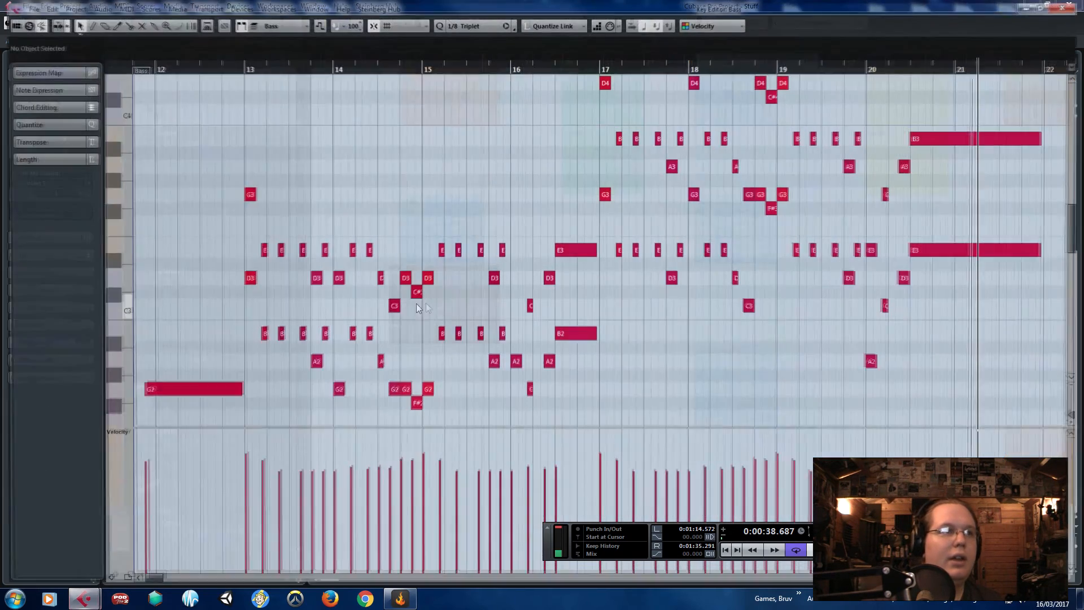
click(1071, 5)
- Reduce the copied Koto part to its opening D4, held from bar 13 to 21.1.1.0
double_click(431, 220)
drag(187, 110, 793, 213)
key(Delete)
drag(888, 170, 274, 376)
key(Delete)
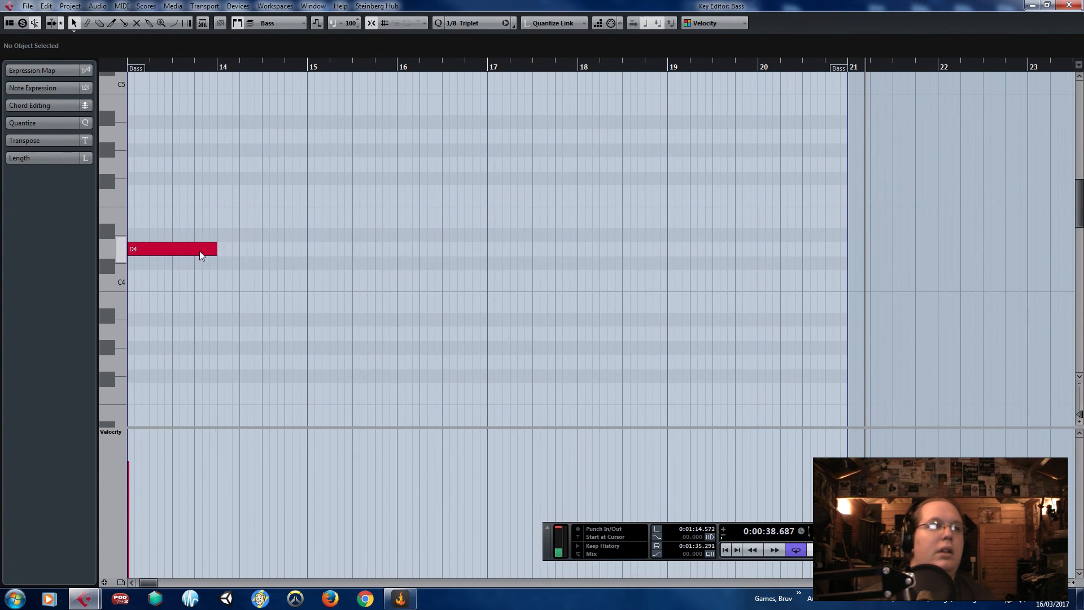
drag(219, 252, 847, 287)
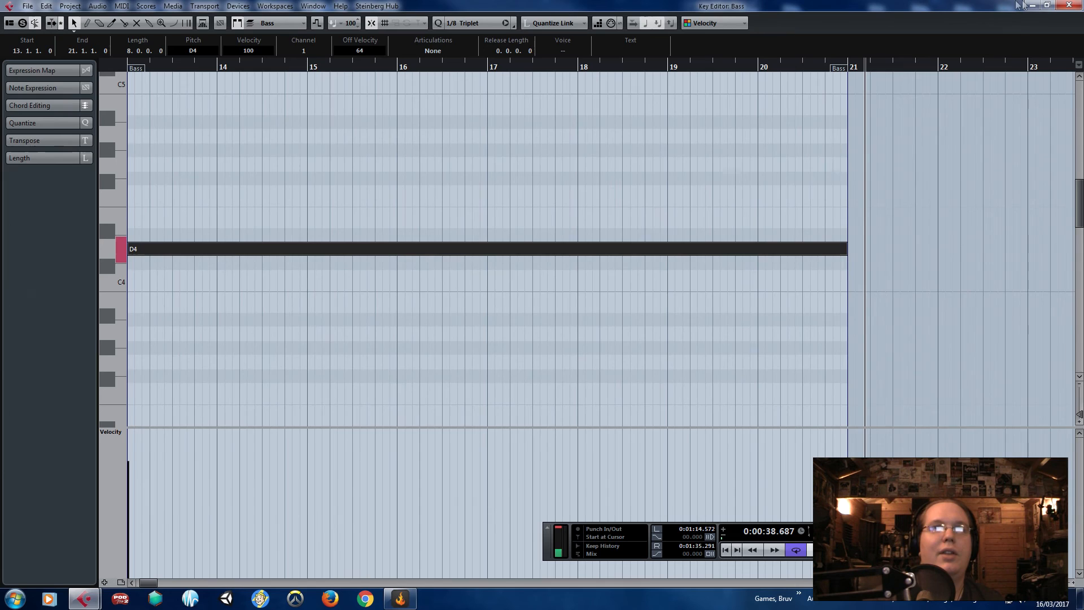
click(1069, 4)
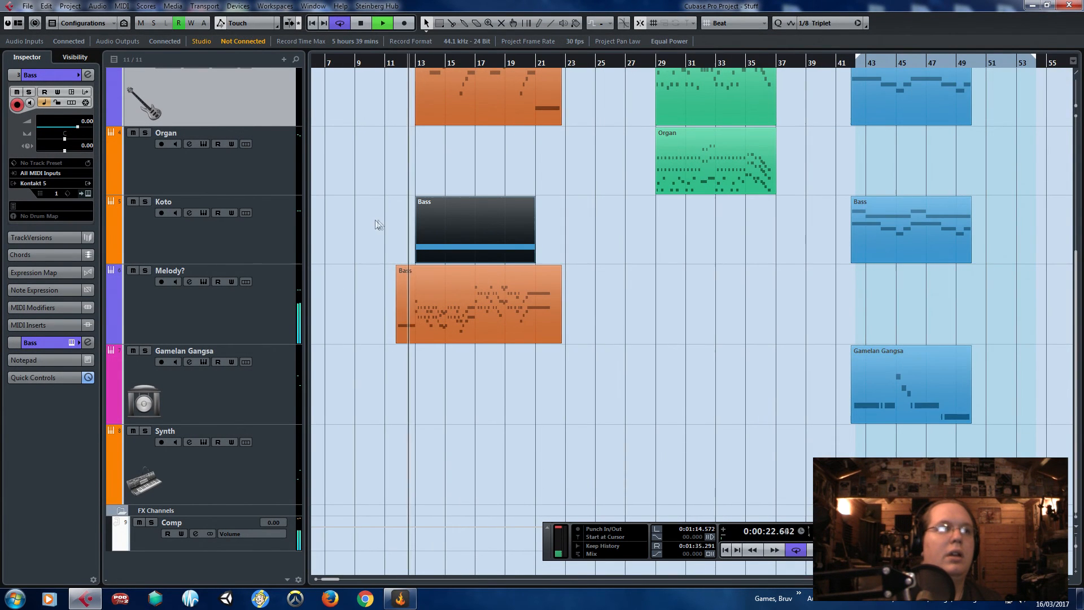
- Show the Koto volume automation and draw a rise from -20.9 at 13.1.1.0 to a higher level at bar 21
click(114, 259)
click(132, 271)
click(531, 283)
drag(460, 283, 416, 312)
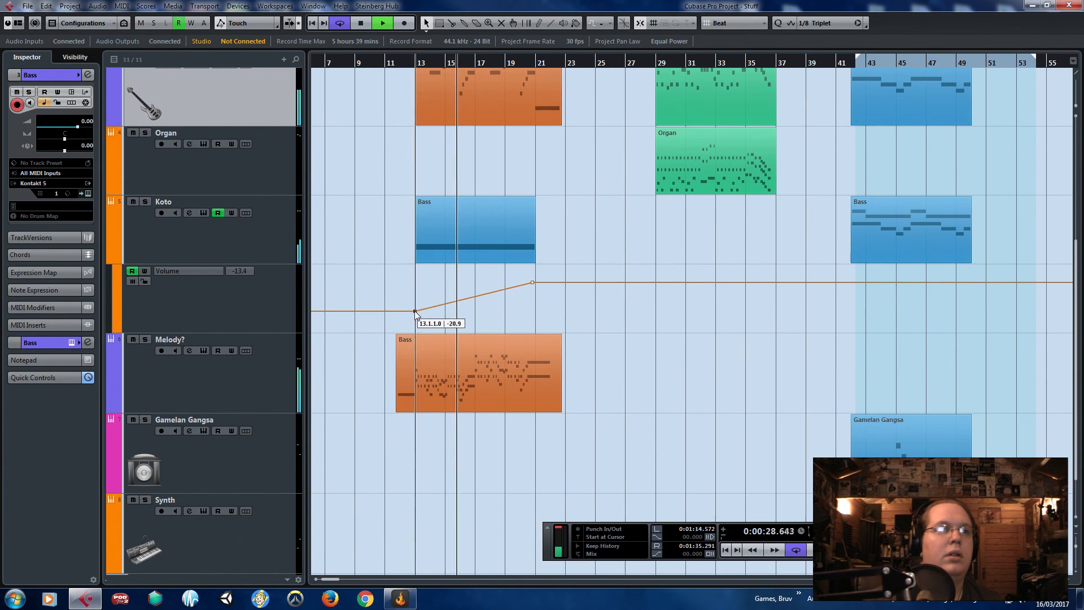
drag(532, 283, 532, 295)
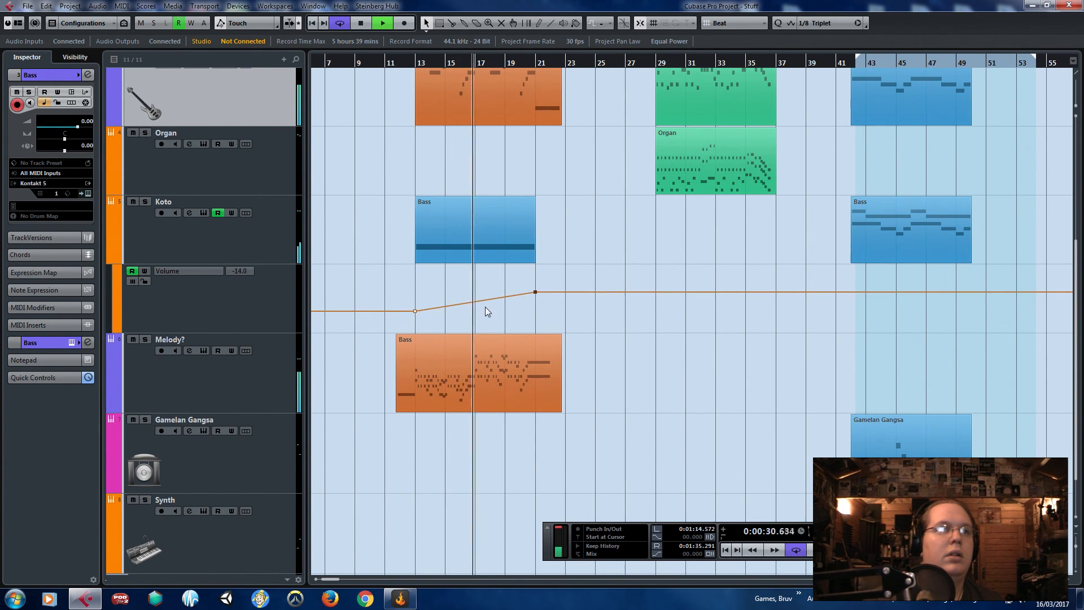
- Lower the held Koto note to E3 and play the part from just before bar 13
double_click(455, 248)
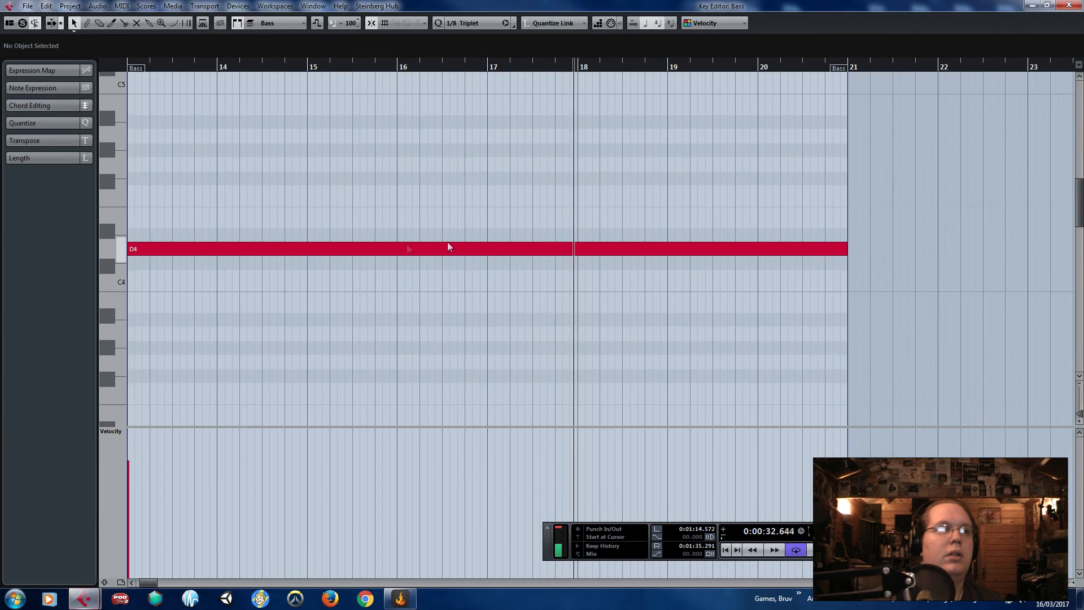
drag(281, 249, 283, 404)
click(245, 66)
key(space)
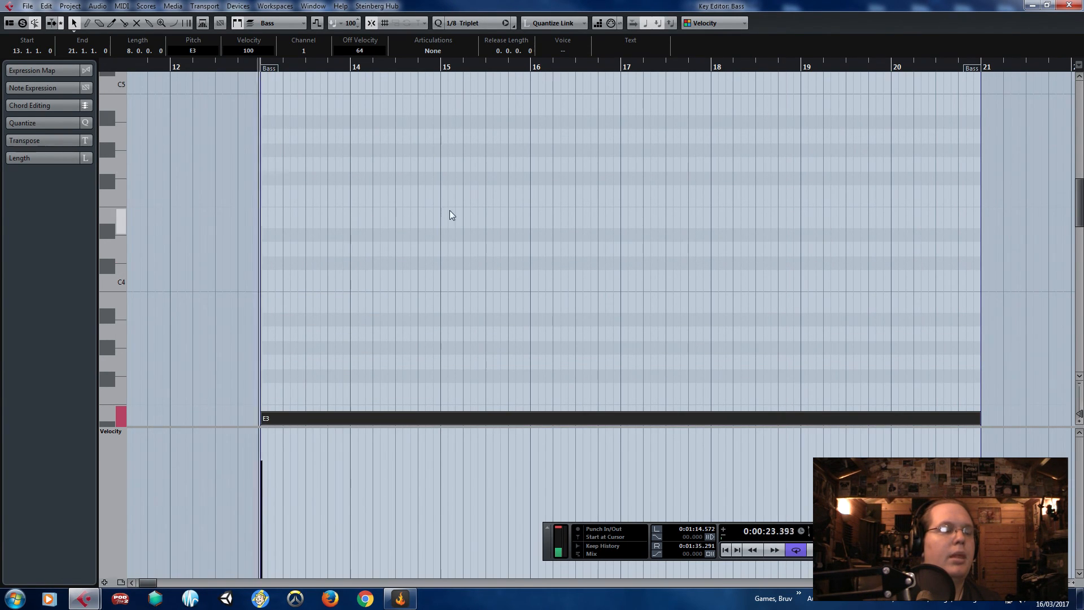
click(1069, 5)
- Reshape the Koto volume rise with a point before bar 20 and an end level of -4.59, and pan the Melody? track to L36
click(417, 290)
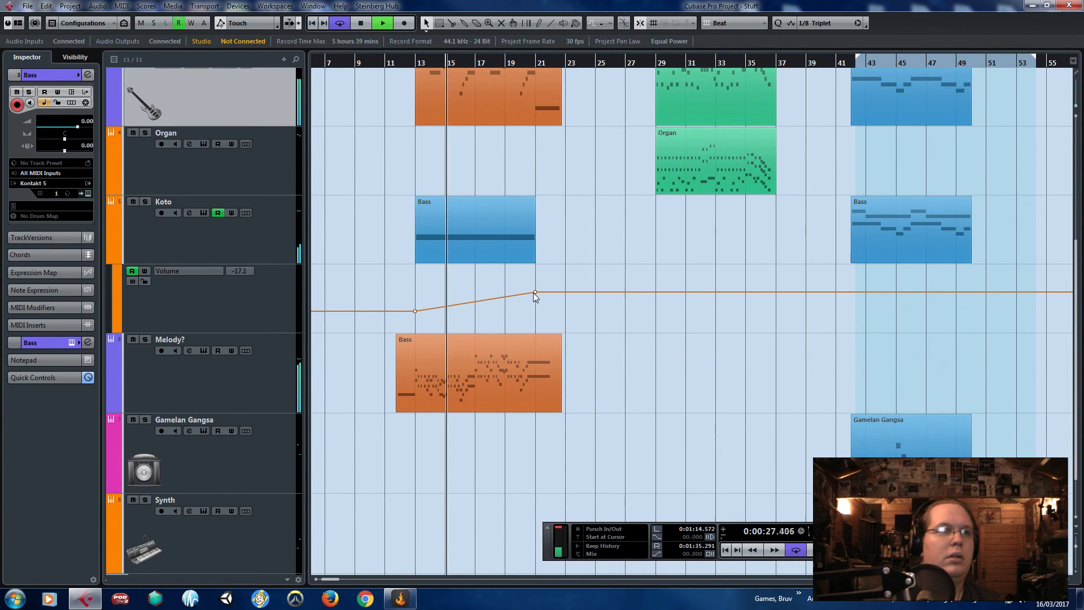
click(513, 297)
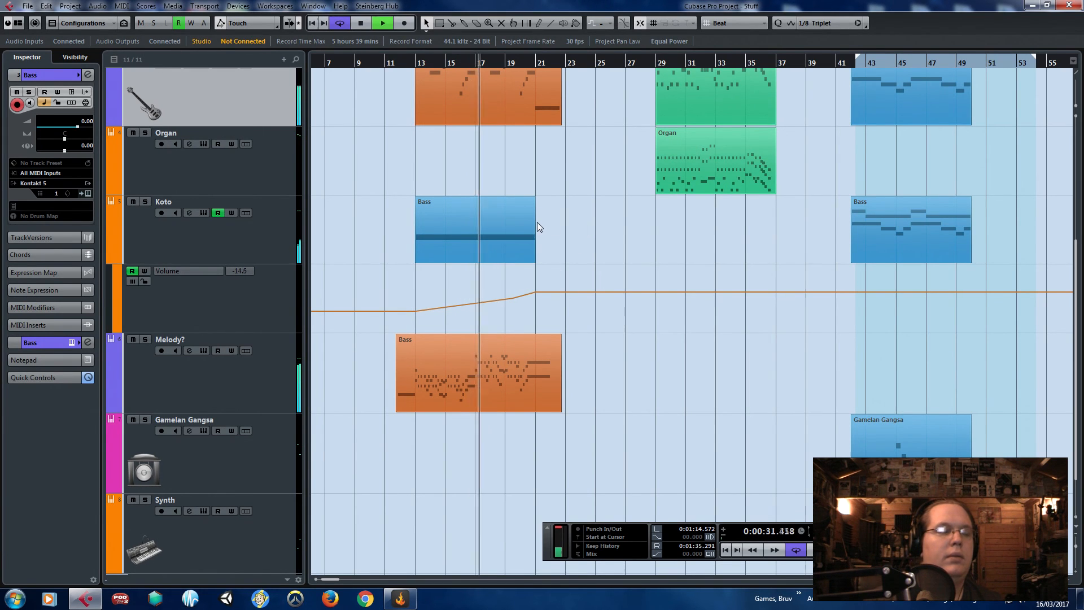
click(251, 402)
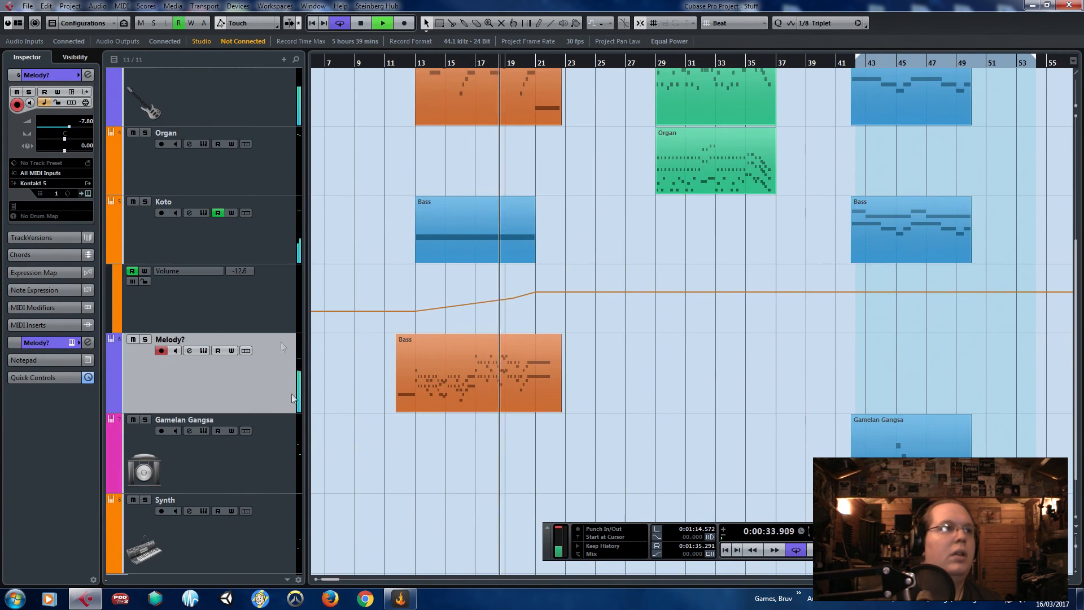
click(55, 139)
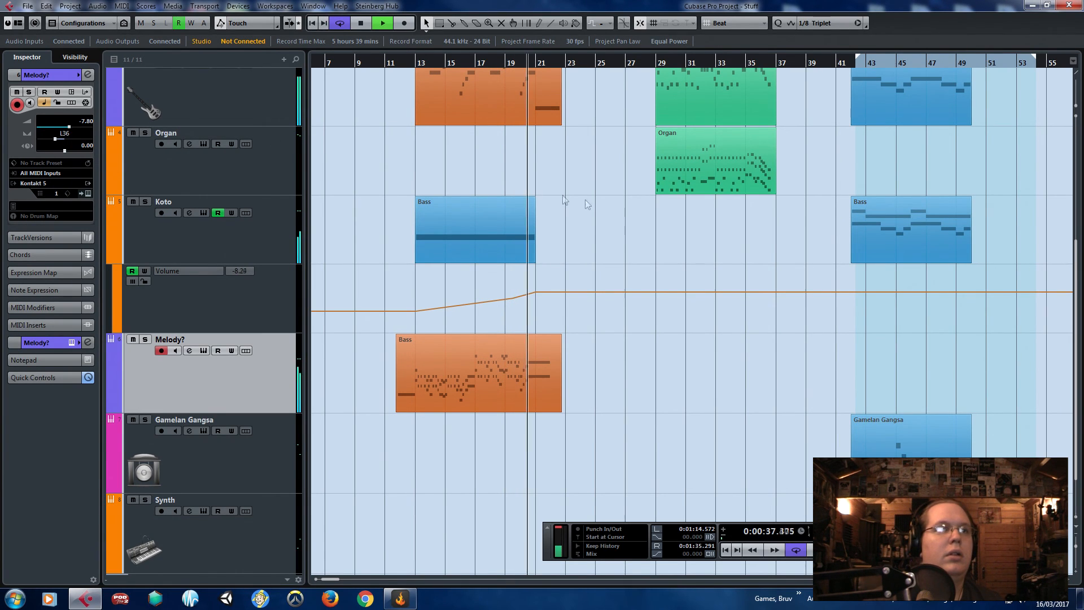
drag(536, 292, 516, 301)
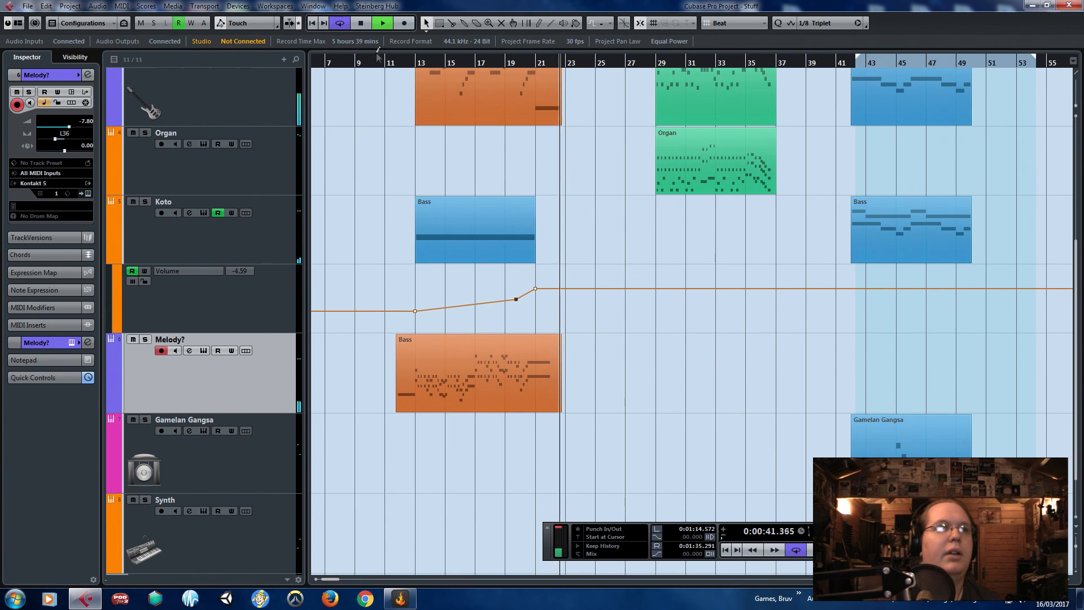
- Extend the start of the Melody? part back to bar 11 and lengthen its opening G2 back to bar 11
scroll(443, 201, up, 2)
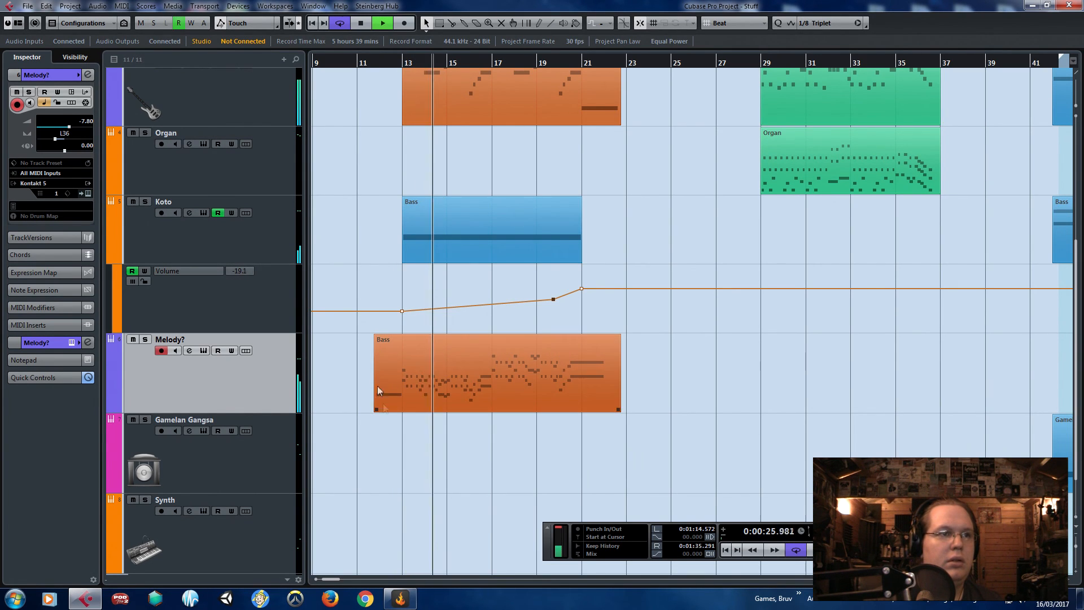
double_click(375, 410)
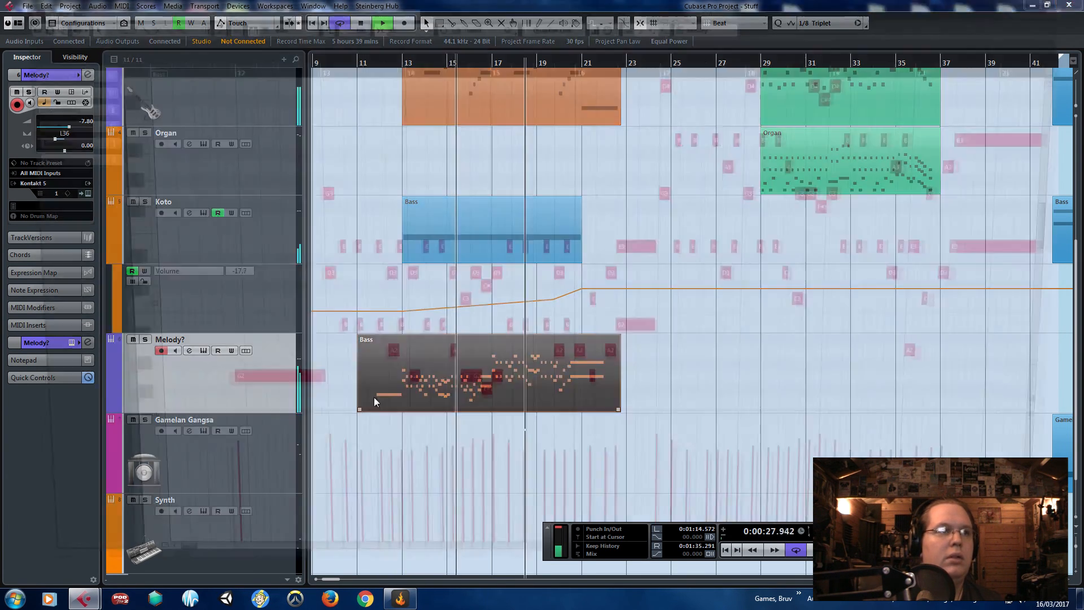
click(232, 391)
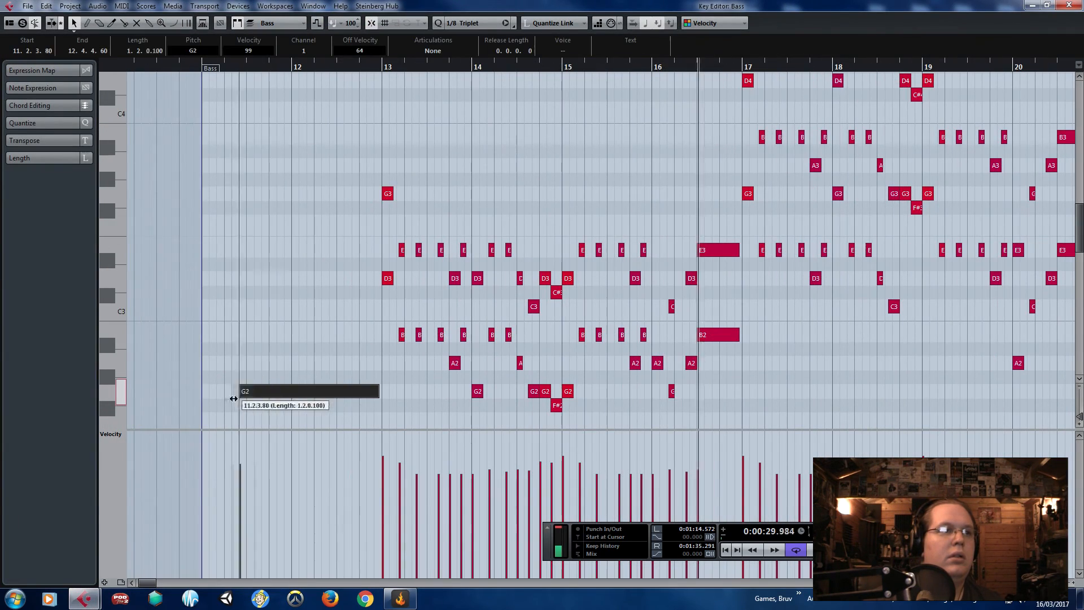
key(Escape)
click(368, 252)
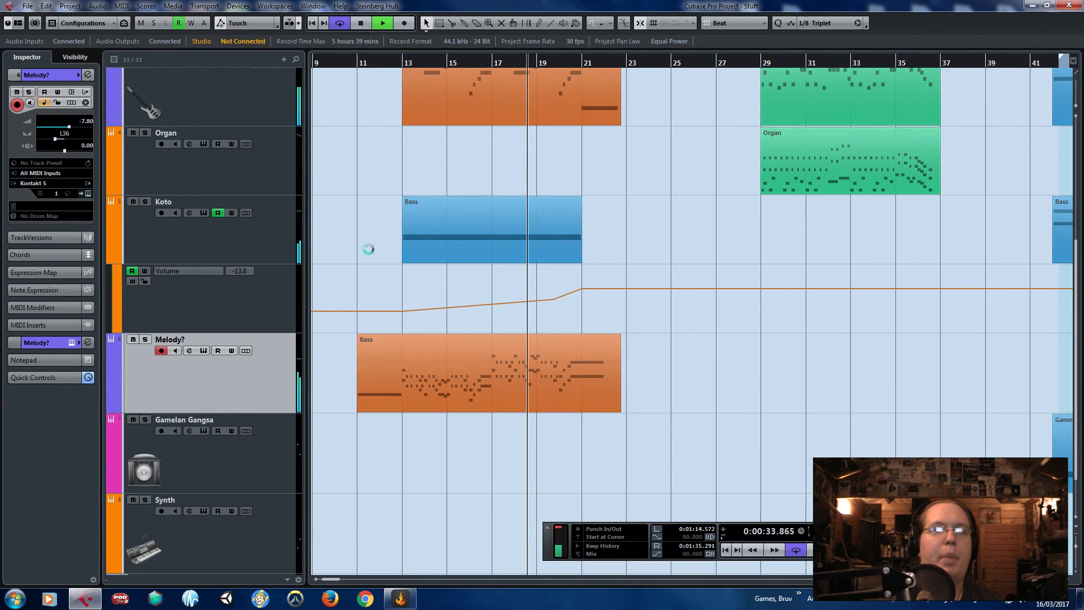
- Listen to the end of the reworked opening section and survey the whole arrangement
scroll(373, 255, up, 2)
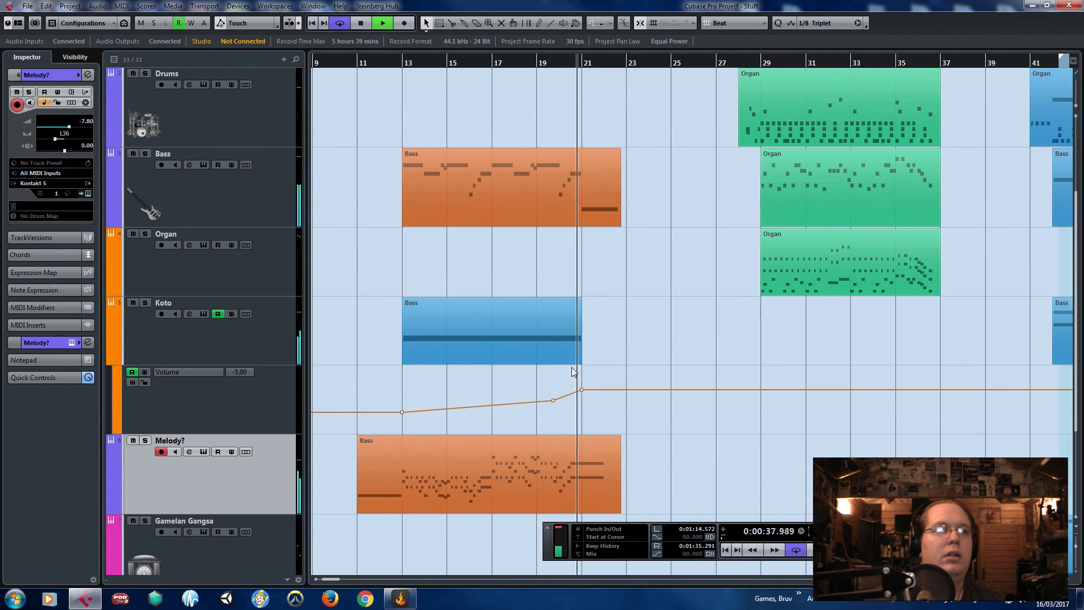
scroll(574, 371, up, 2)
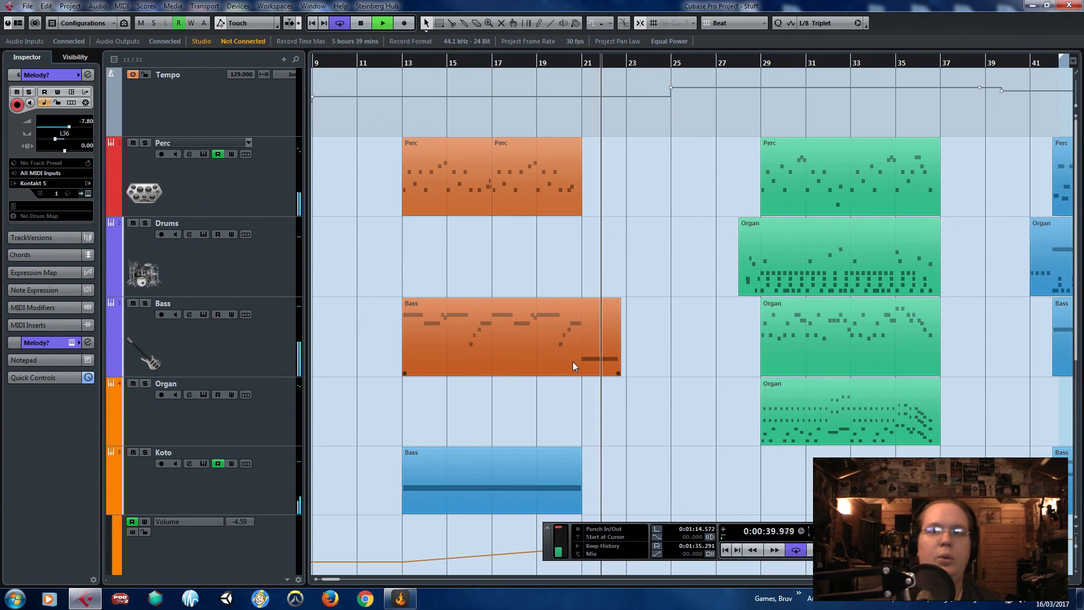
key(g)
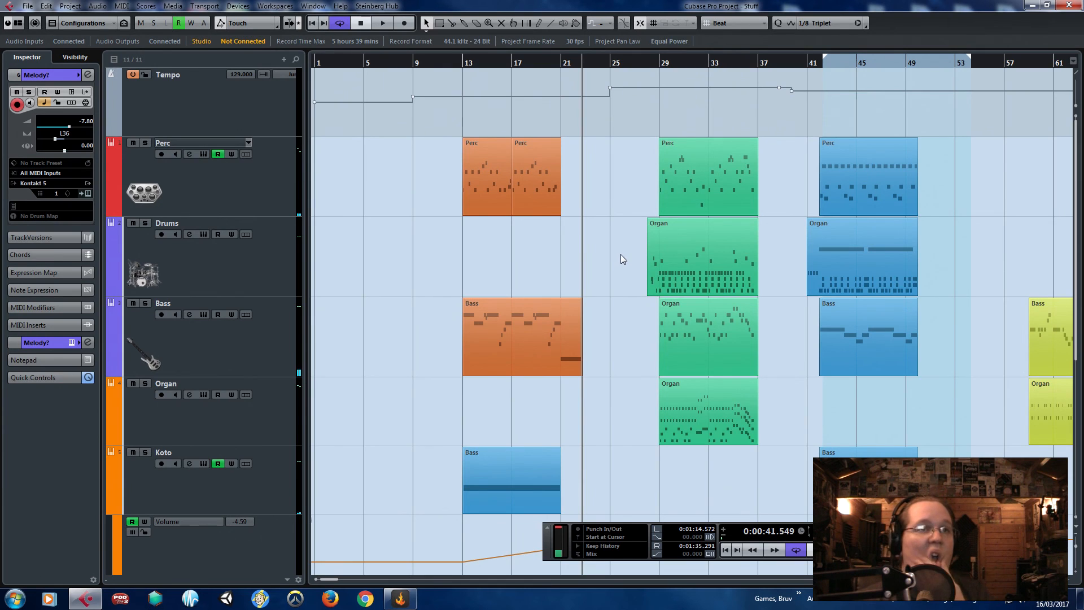
scroll(619, 253, down, 2)
key(g)
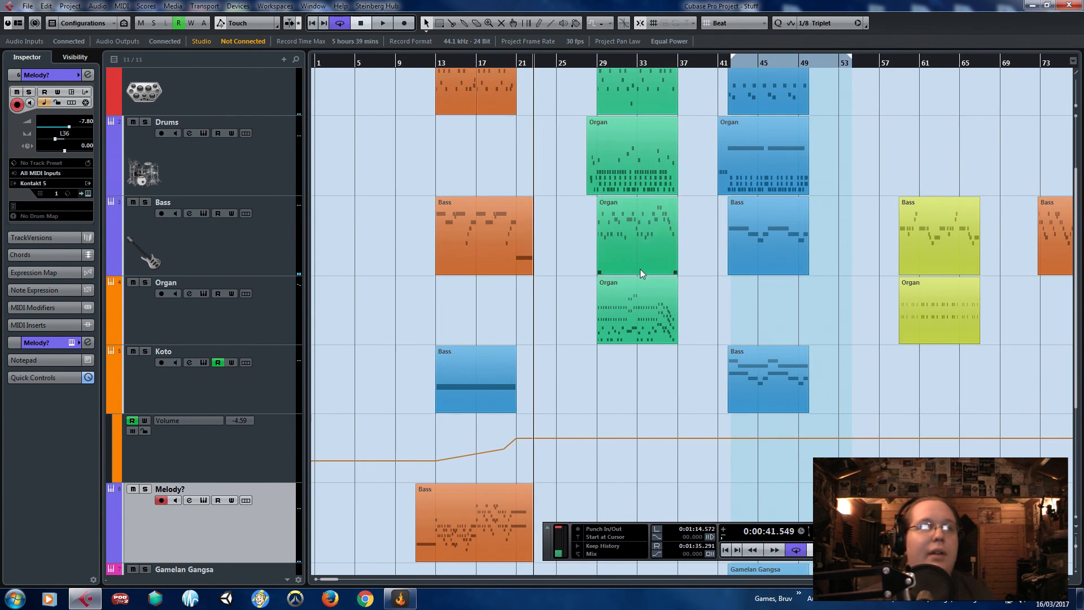
key(g)
scroll(549, 291, up, 2)
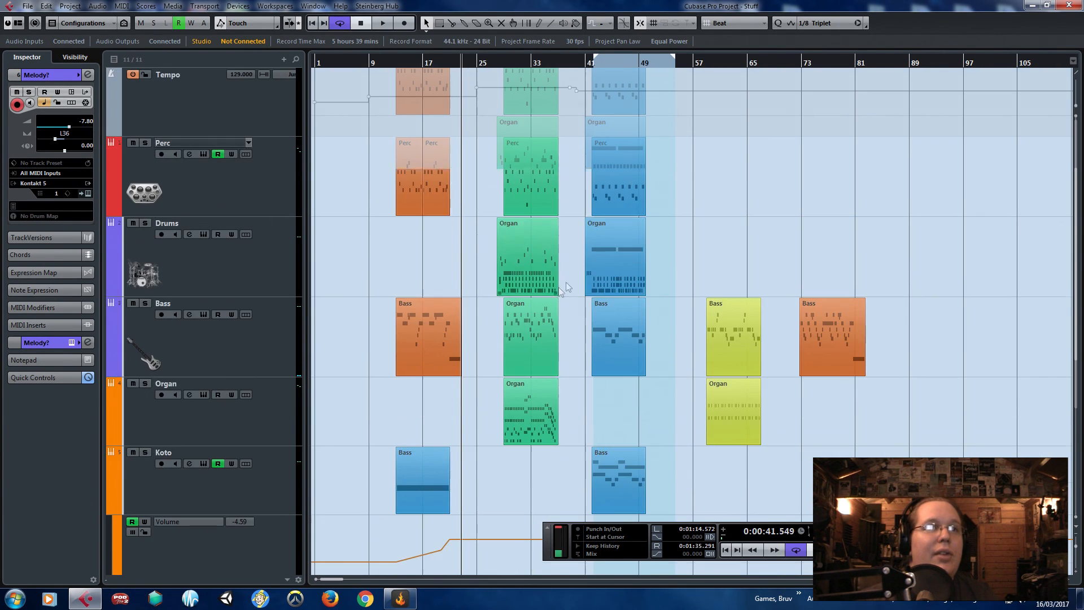
- Play the blue section from around bar 41, stop, and return the playhead to bar 13 to compare the sections
scroll(596, 139, up, 2)
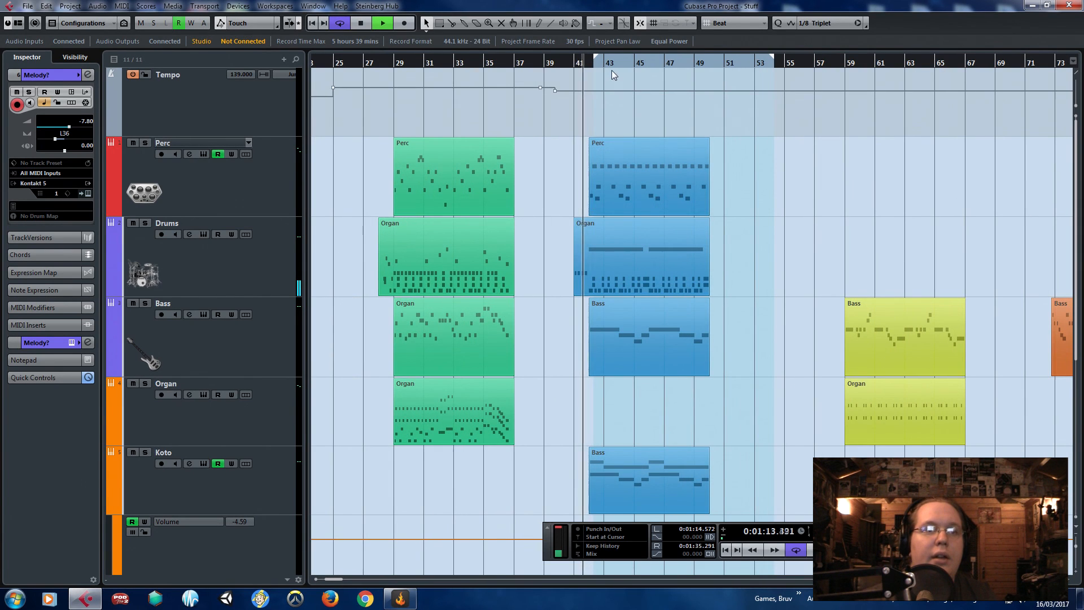
scroll(586, 260, down, 1)
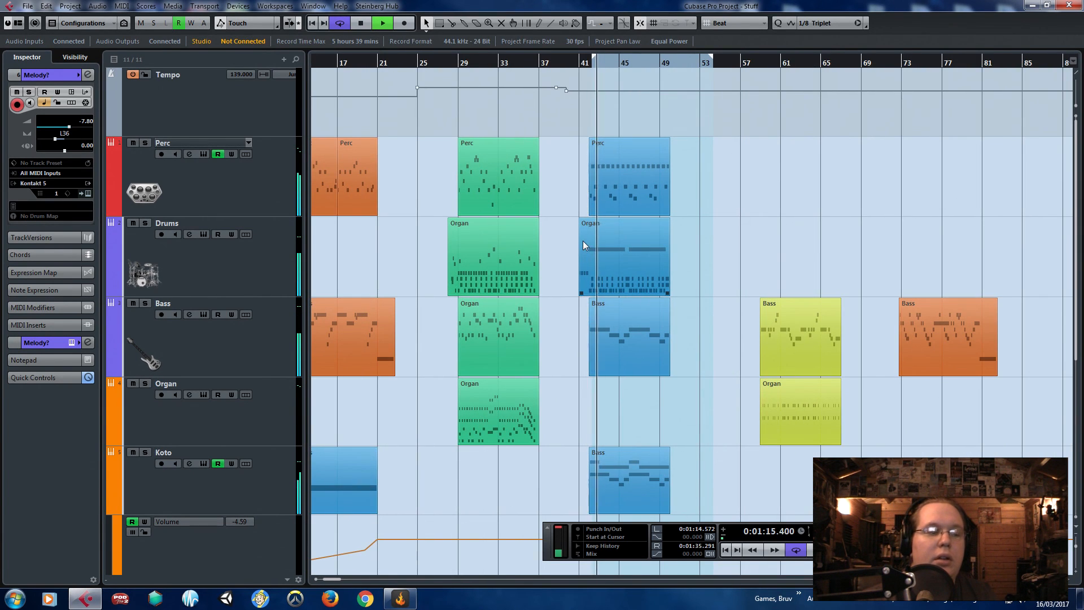
scroll(579, 249, down, 1)
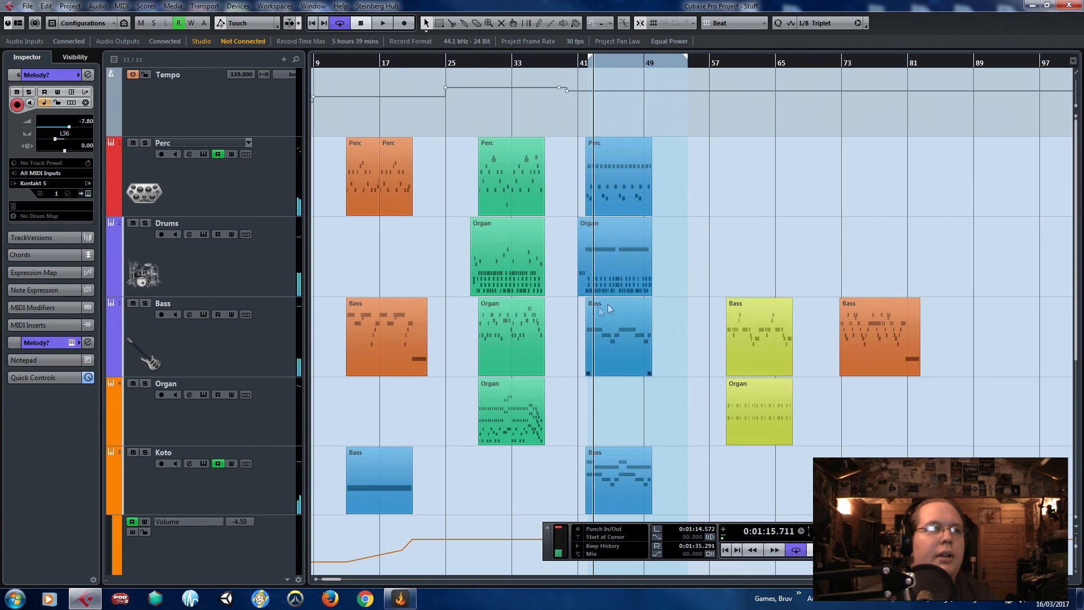
scroll(585, 310, down, 3)
scroll(455, 218, left, 2)
drag(348, 63, 360, 63)
scroll(815, 390, down, 2)
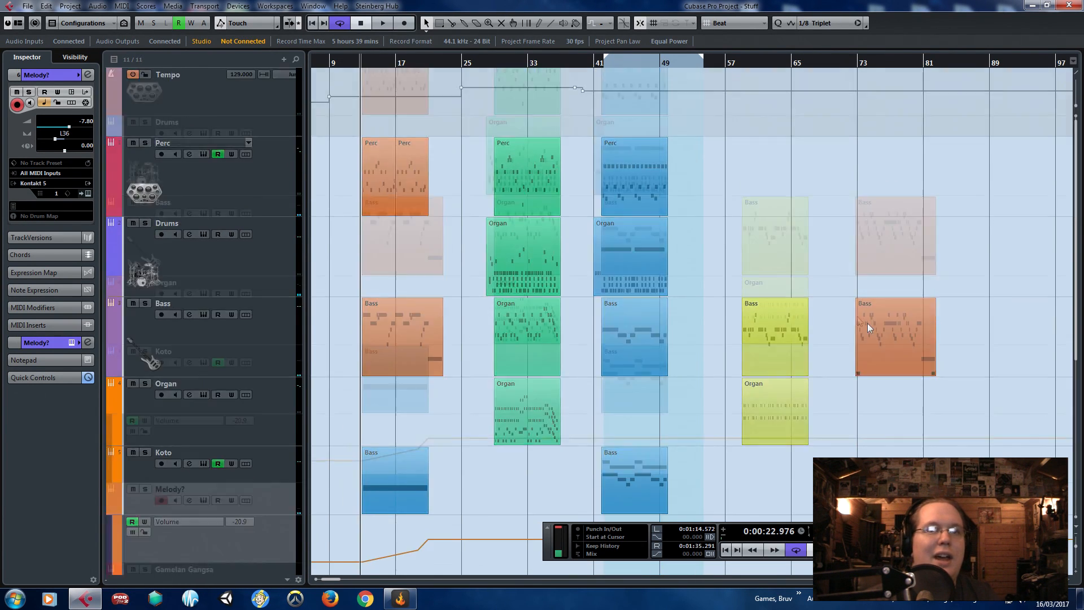
scroll(788, 285, up, 5)
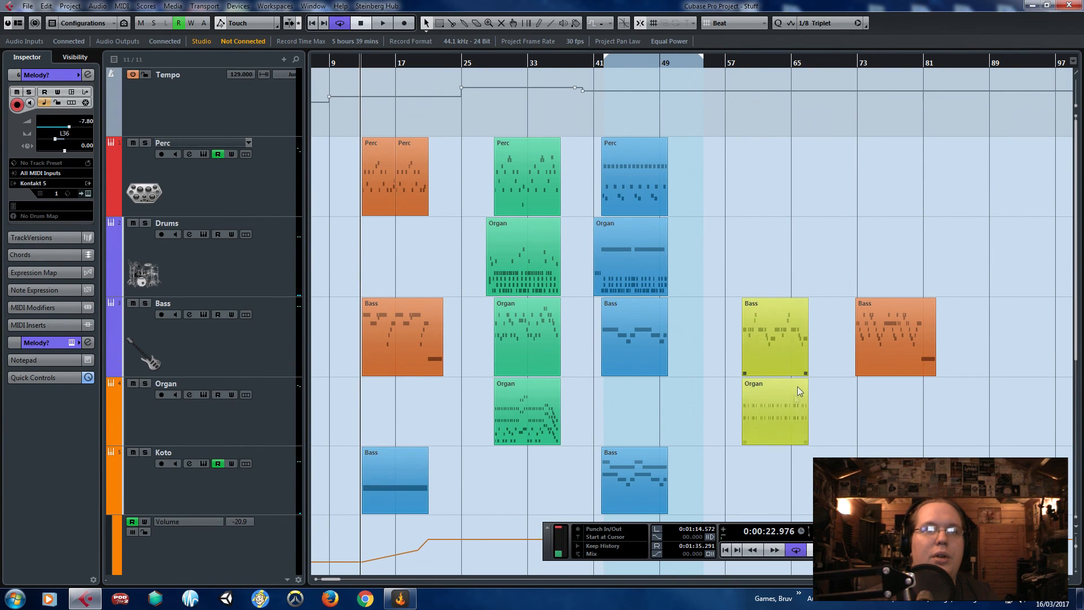
- Play the start of the yellow section at bar 59 and the original bass line at bar 73
click(740, 63)
key(space)
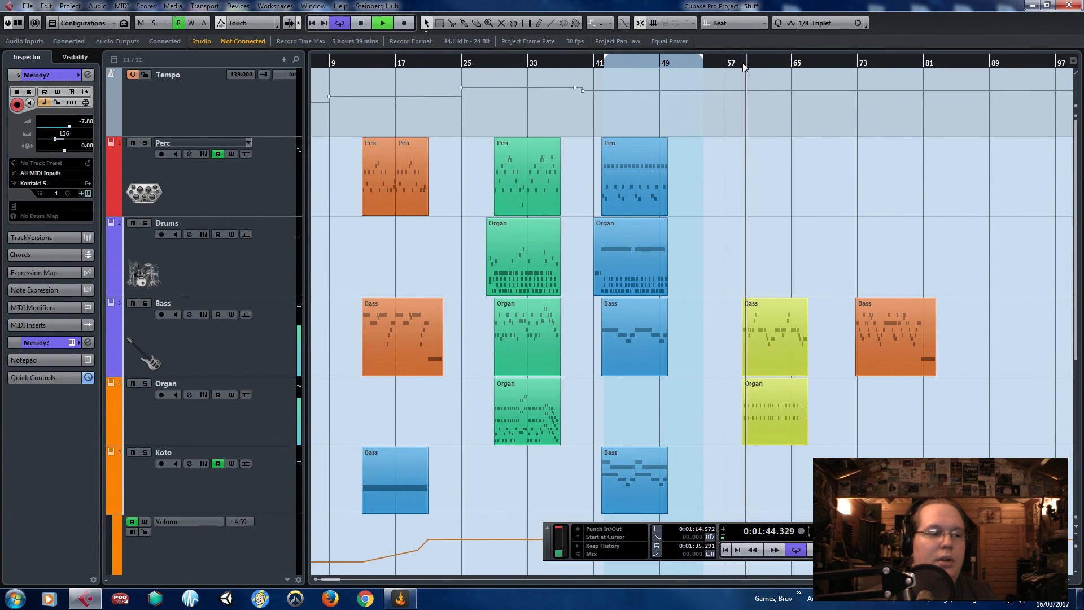
key(space)
click(855, 63)
key(space)
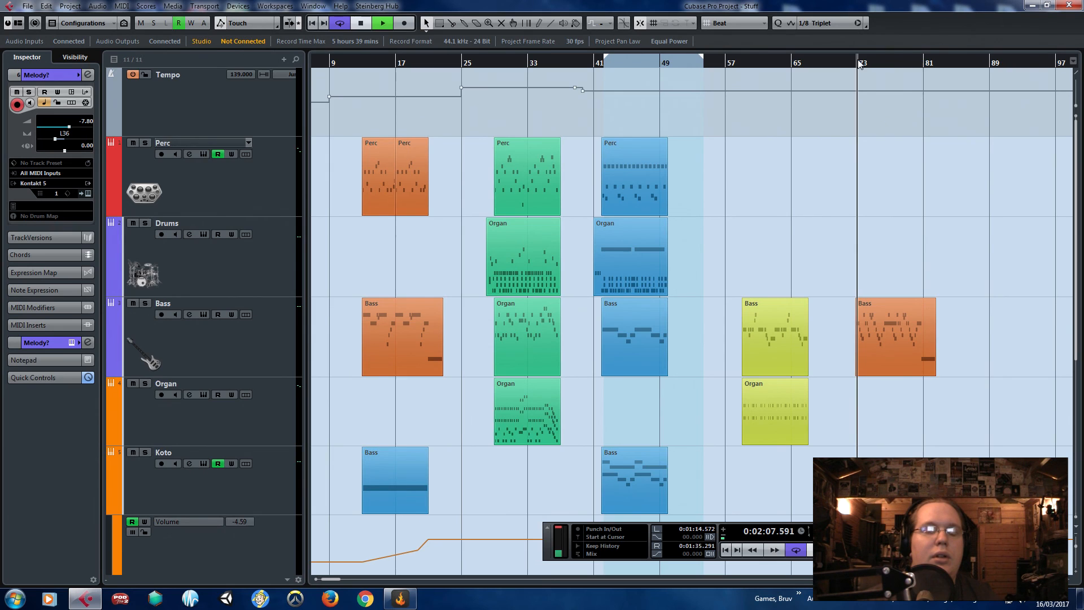
scroll(819, 208, down, 5)
scroll(819, 208, up, 5)
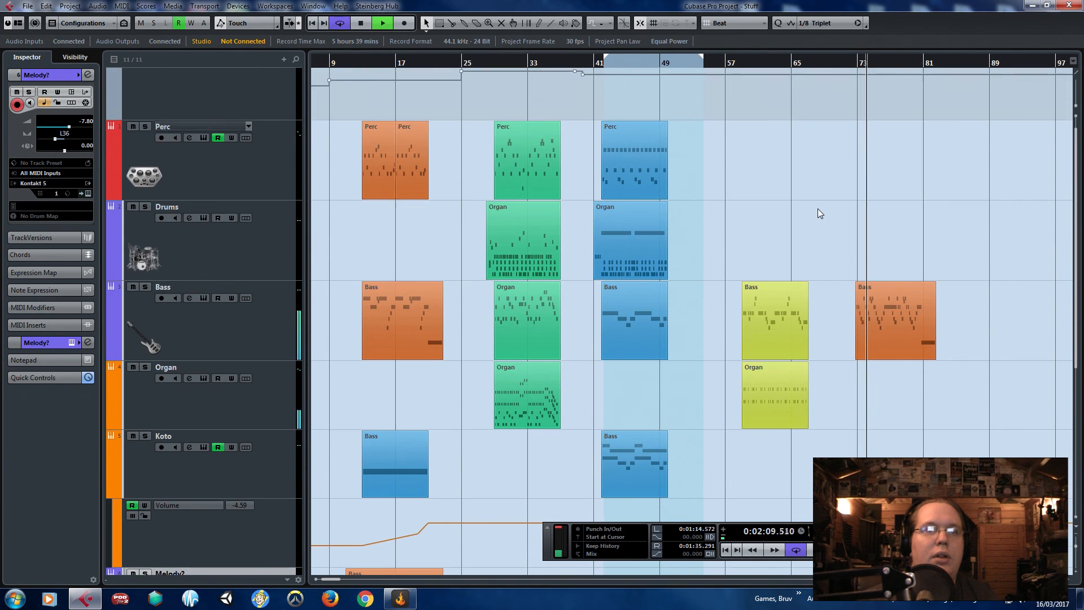